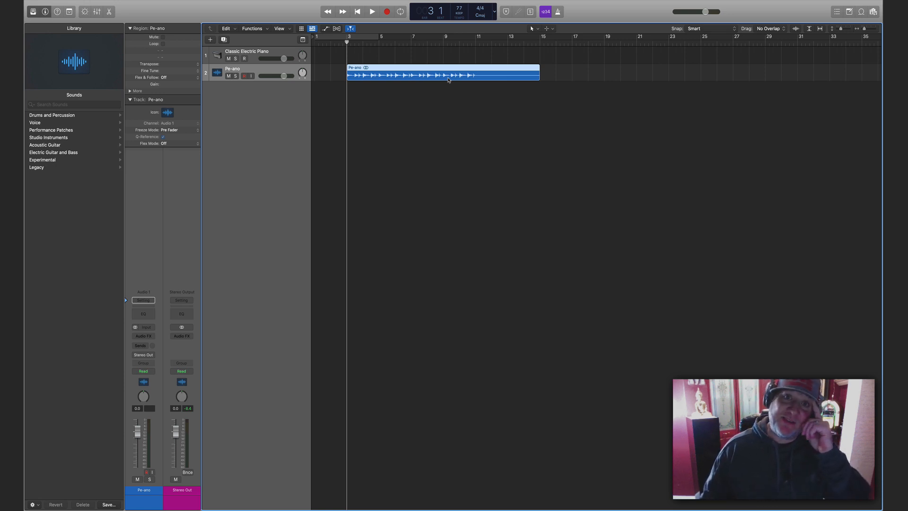
Play back the Pe-ano audio region, and replay its tail from about bar 10.
left_click(457, 99)
left_click(458, 79)
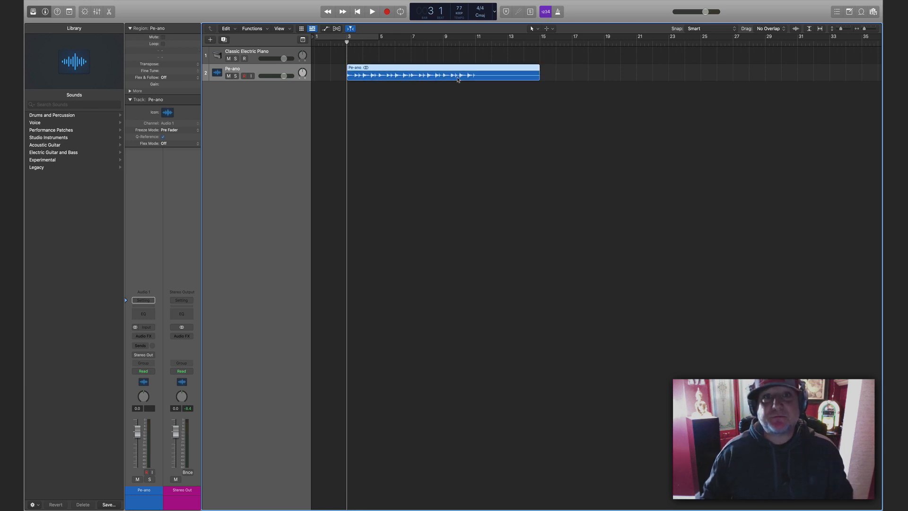
scroll(457, 77, "up", 3)
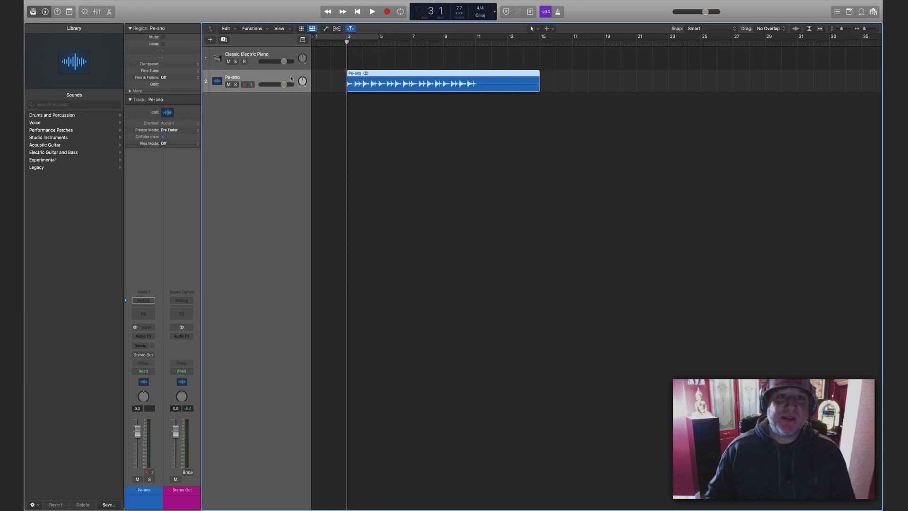
key("space")
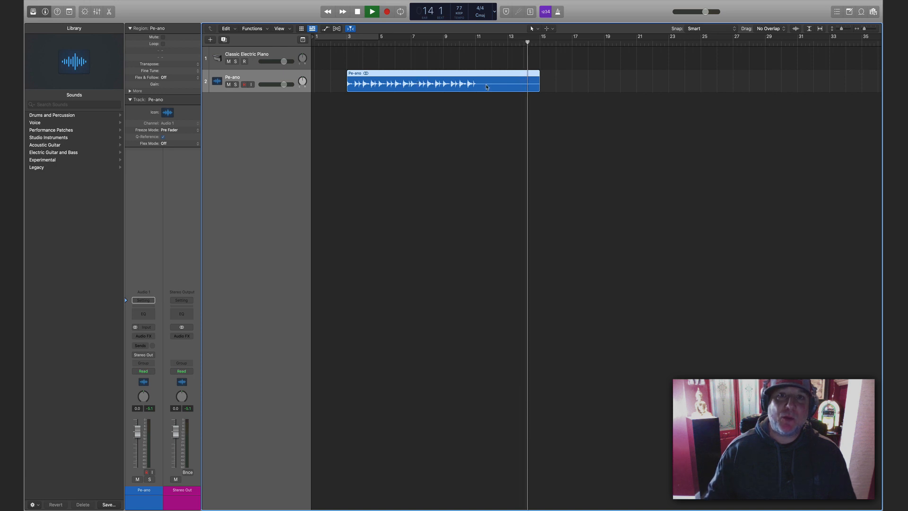
left_click(468, 44)
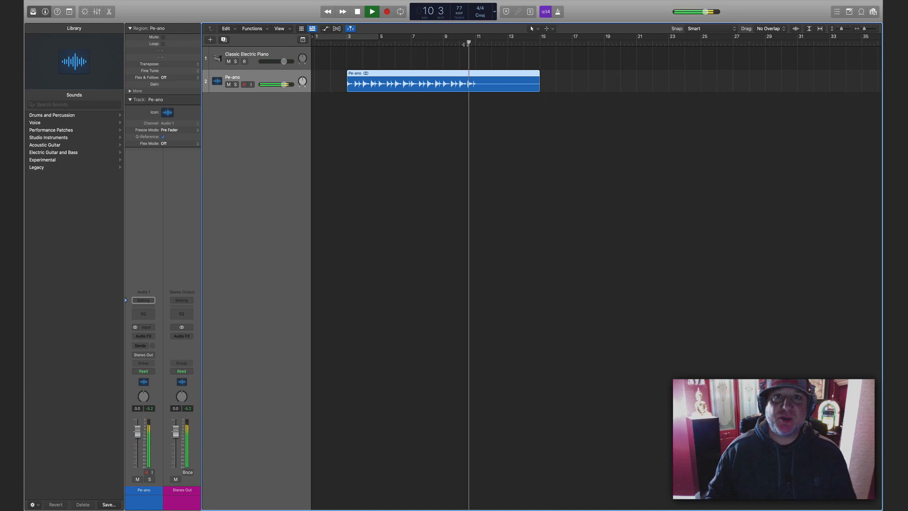
left_click(528, 114)
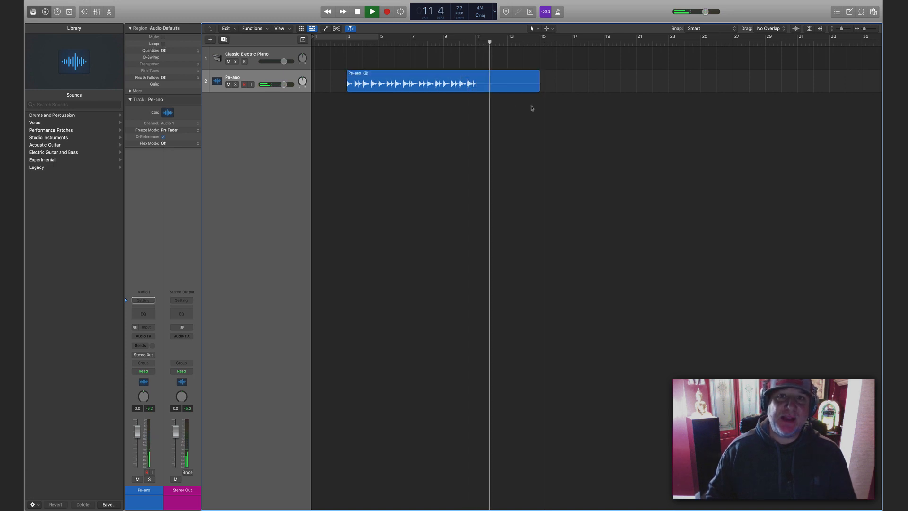
Trim the end of the Pe-ano region to bar 11, loop it along the timeline, and stop playback.
left_click(538, 89)
left_click_drag(538, 89, 474, 83)
key("l")
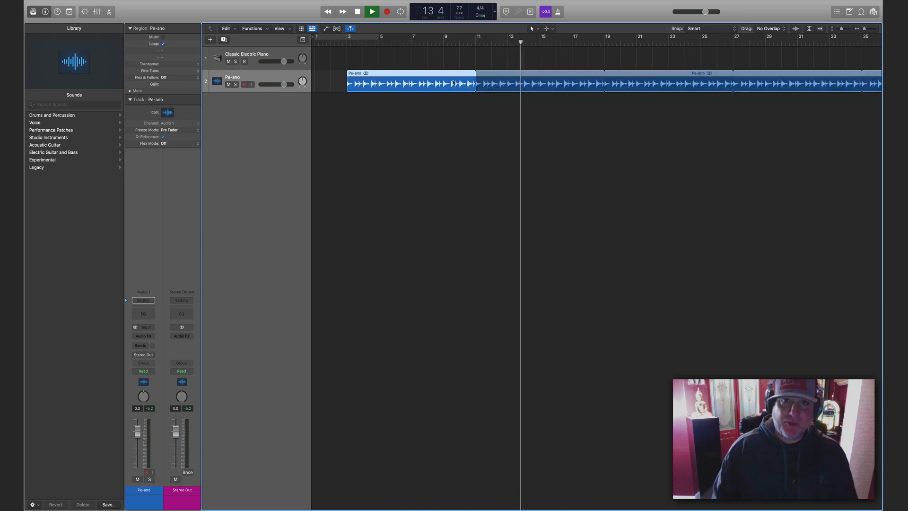
key("super+Left")
key("super+Left")
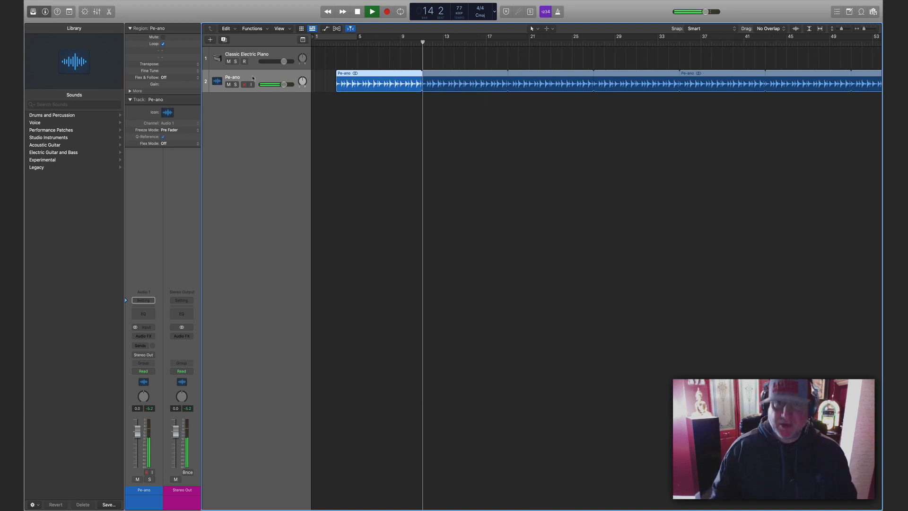
key("super+Down")
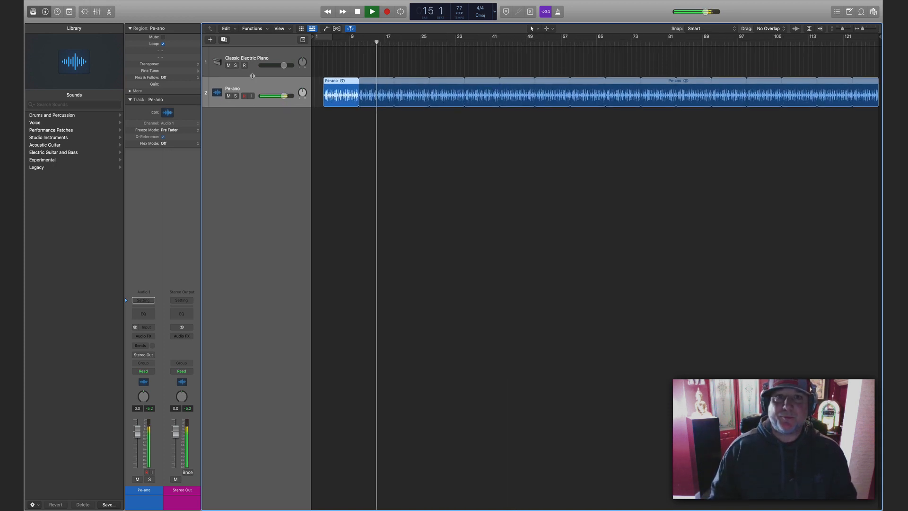
key("space")
left_click(370, 189)
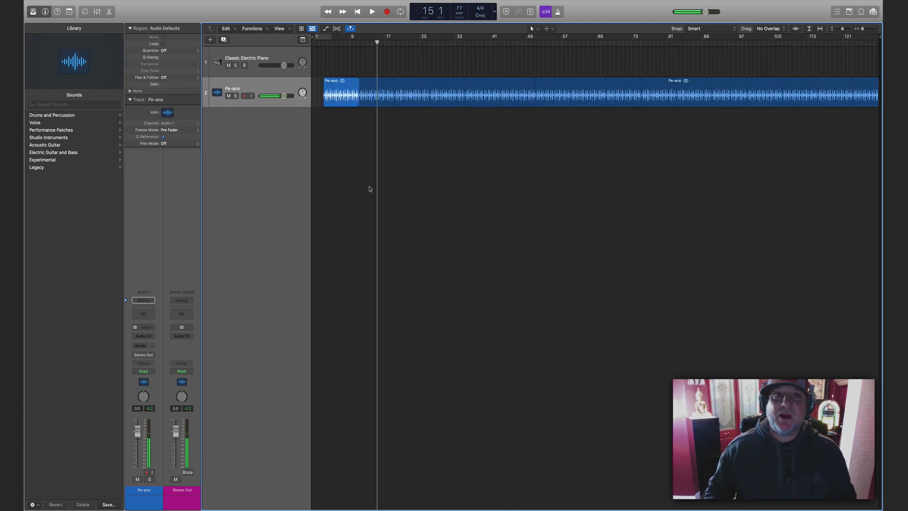
Convert the loops of the Pe-ano region into separate audio regions.
double_click(282, 86)
key("Return")
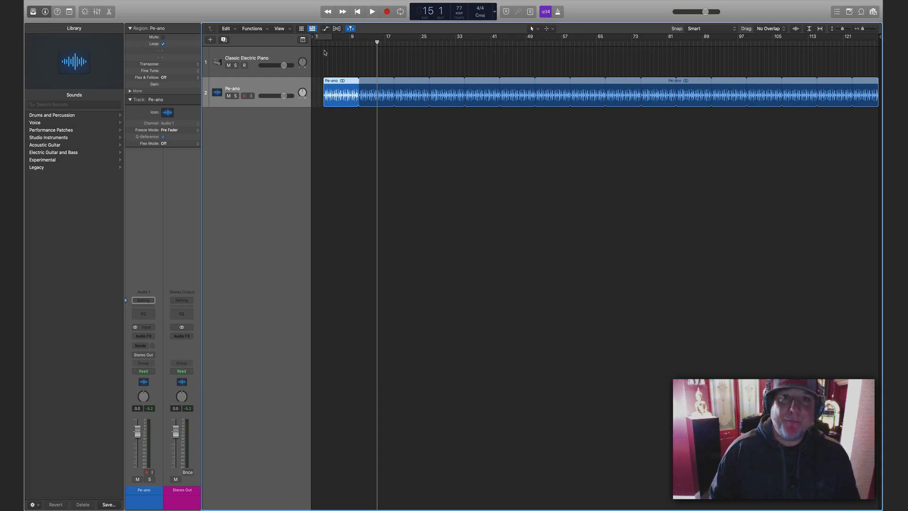
key("ctrl+l")
scroll(324, 51, "down", 1)
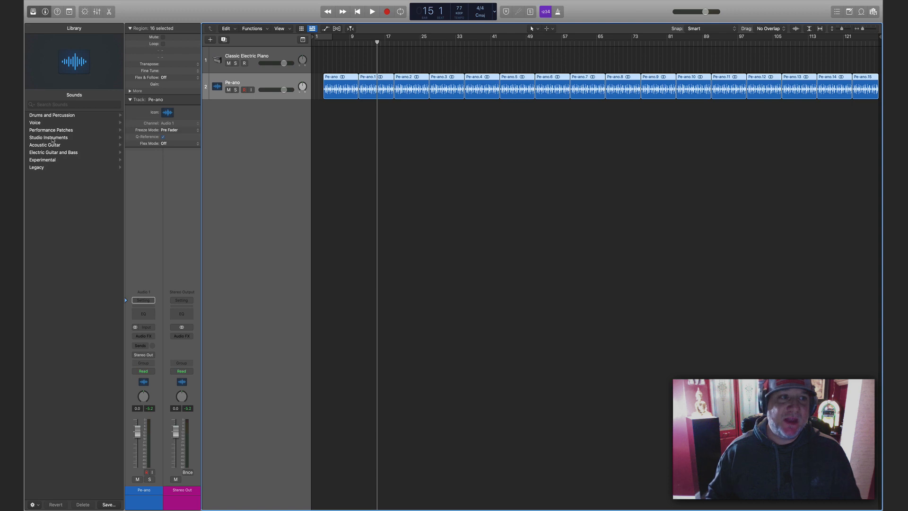
Replace the Classic Electric Piano track's sound with the No Man's Joint patch from the Electronic Drum Kit sounds.
left_click(282, 52)
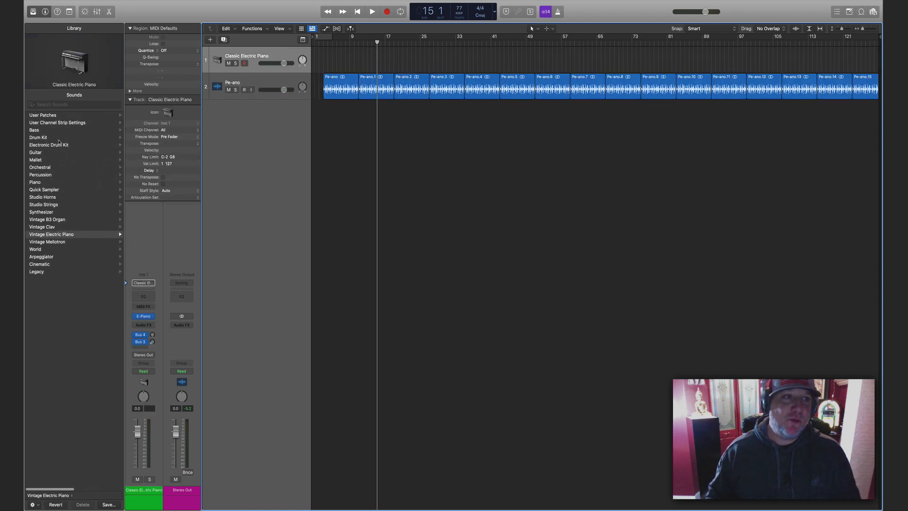
left_click(53, 139)
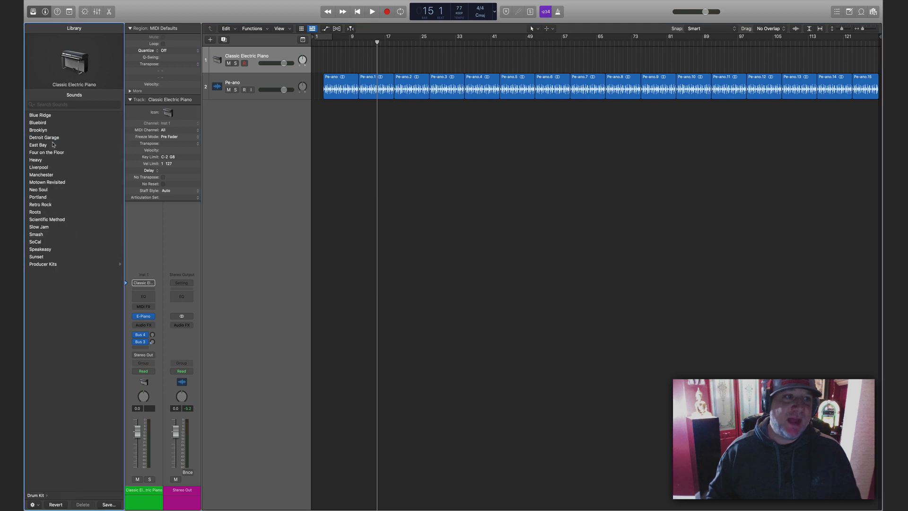
scroll(52, 144, "left", 5)
left_click(53, 145)
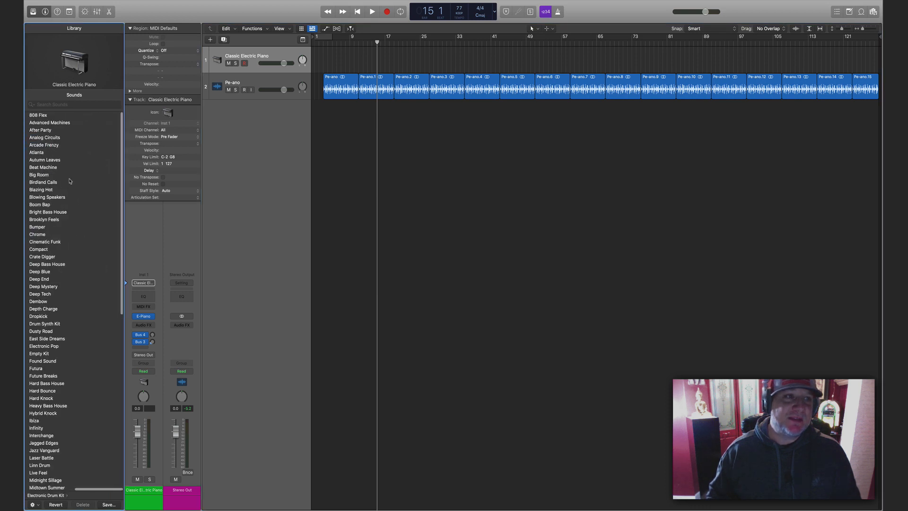
scroll(70, 181, "down", 2)
scroll(70, 182, "down", 8)
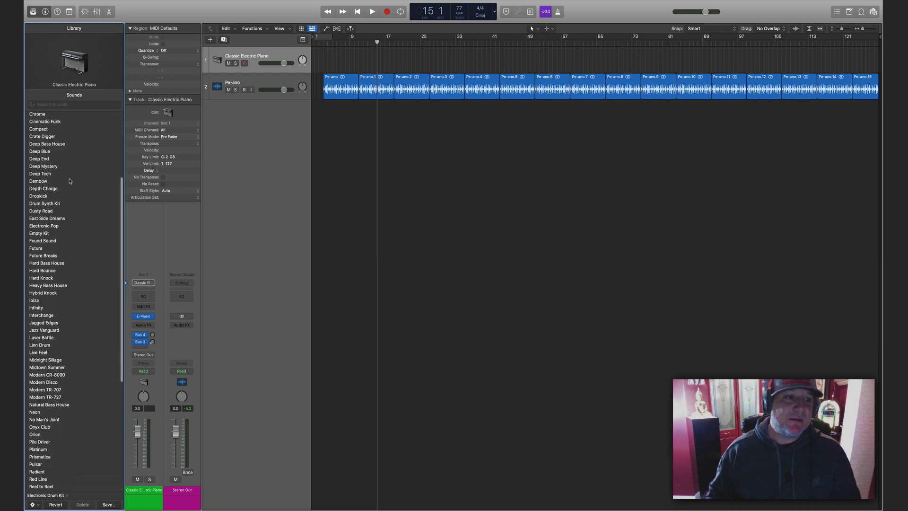
scroll(70, 189, "down", 6)
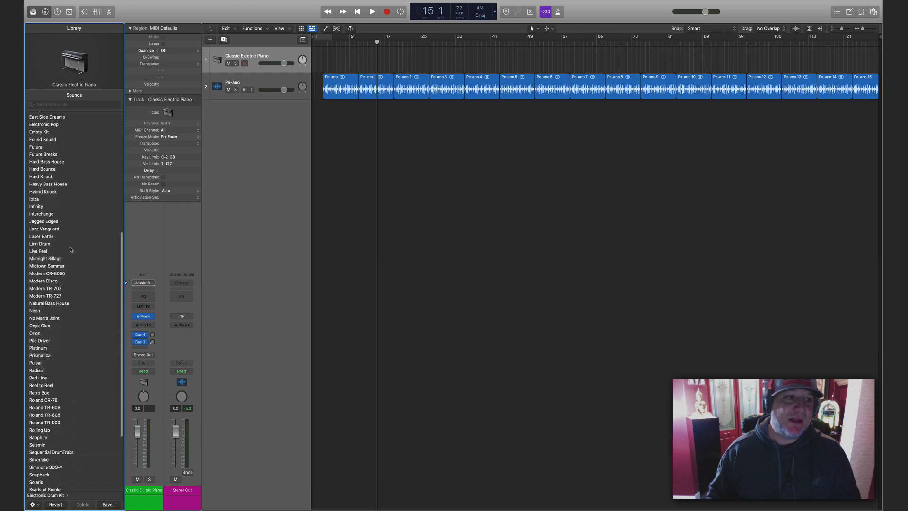
scroll(69, 304, "down", 6)
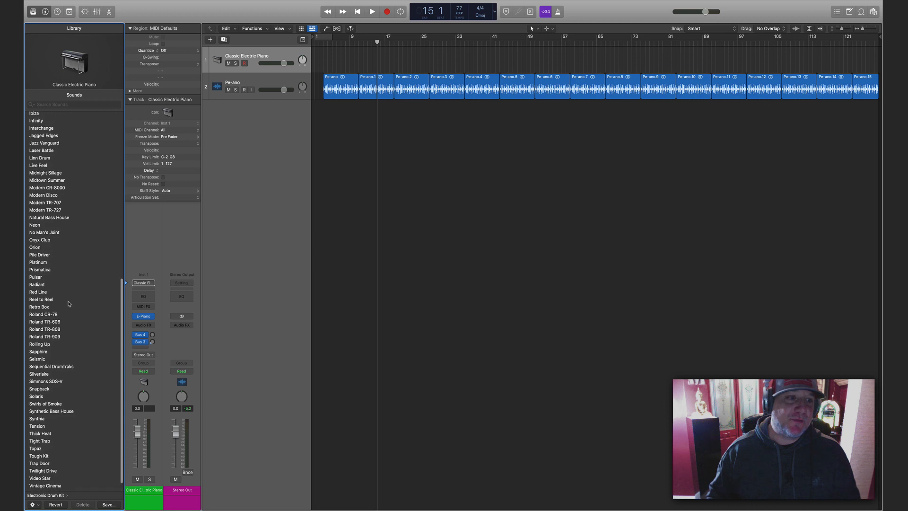
scroll(69, 304, "down", 1)
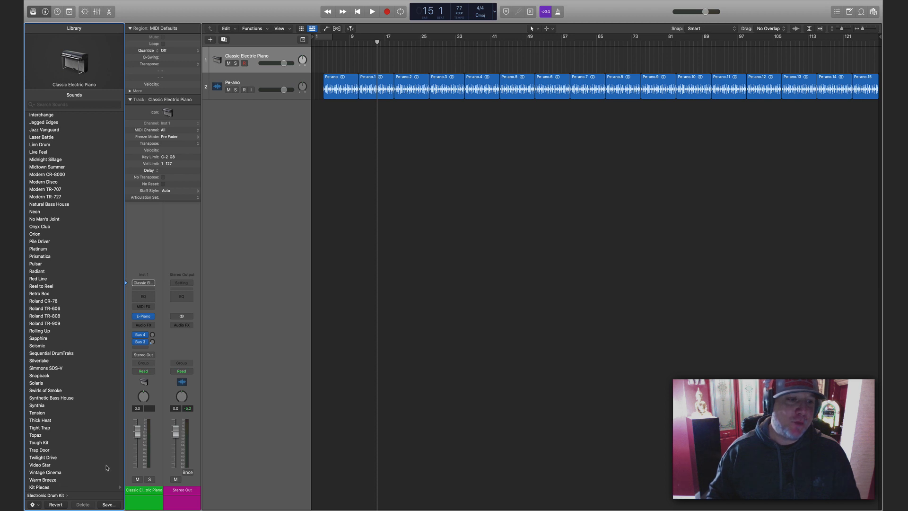
scroll(107, 468, "up", 6)
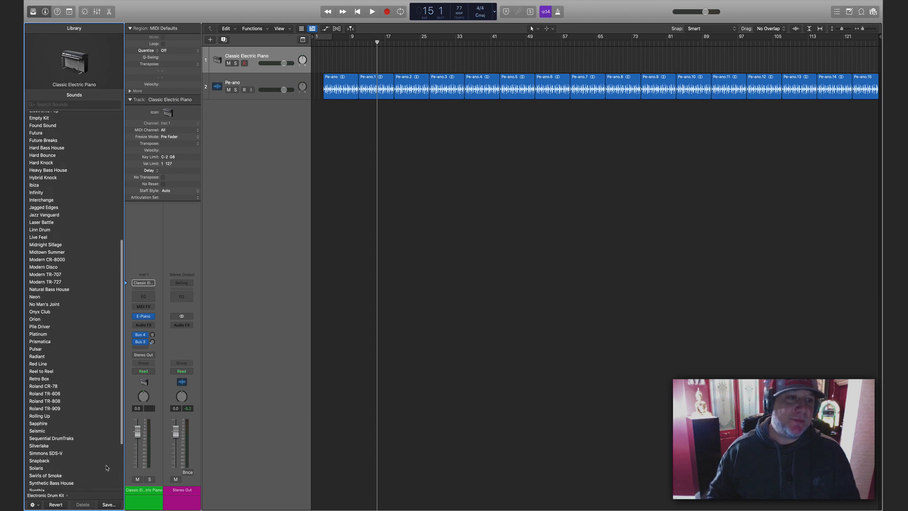
scroll(103, 424, "up", 5)
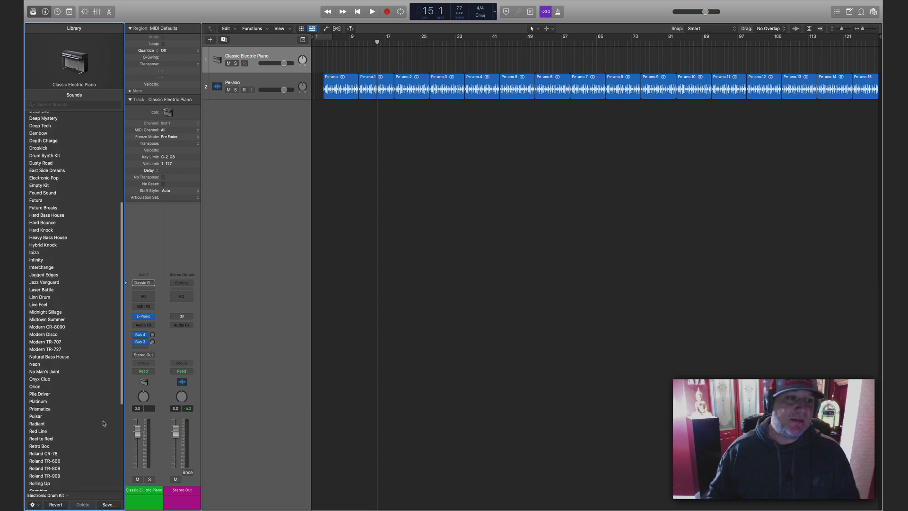
scroll(103, 423, "up", 2)
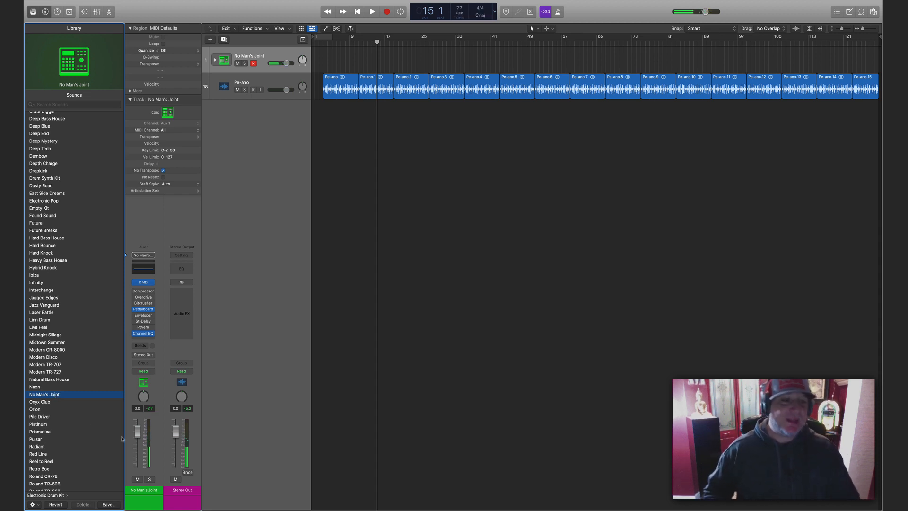
Raise the No Man's Joint track's volume to 2.8 and check it against the piano by playing from bar 3.
left_click_drag(138, 431, 137, 427)
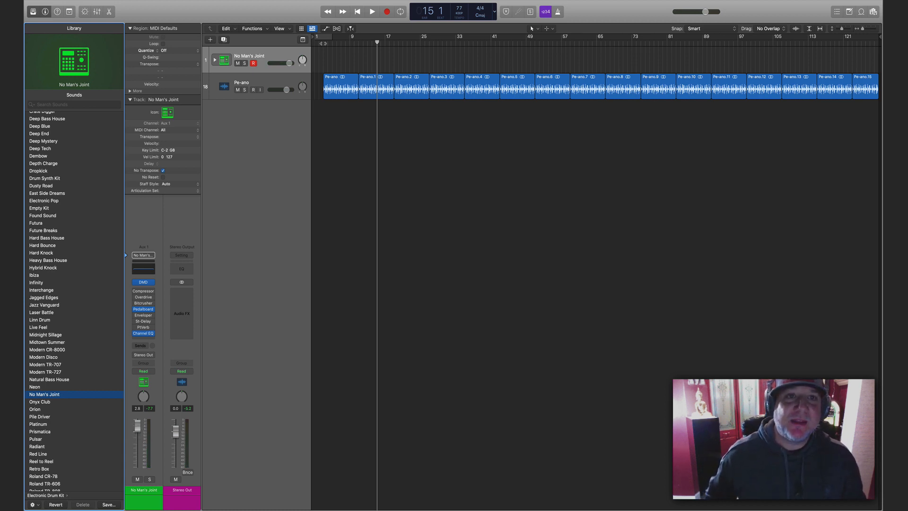
left_click(323, 42)
key("space")
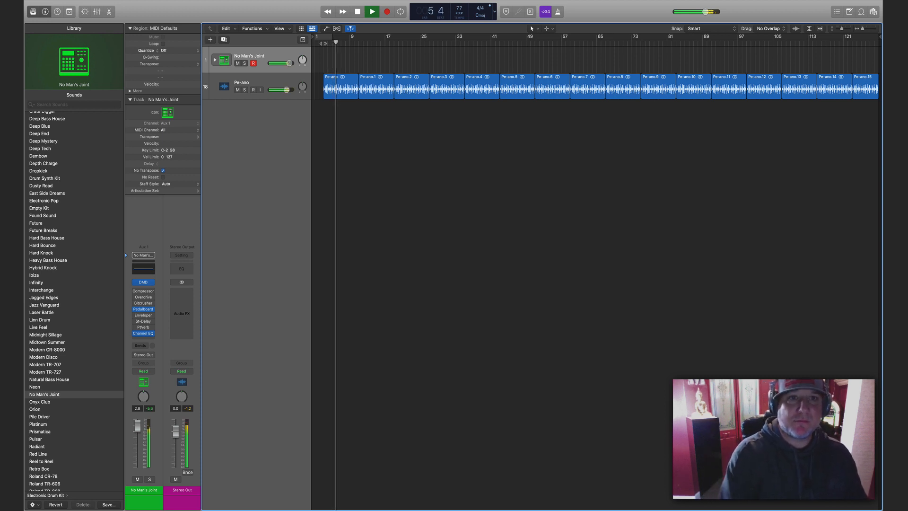
key("space")
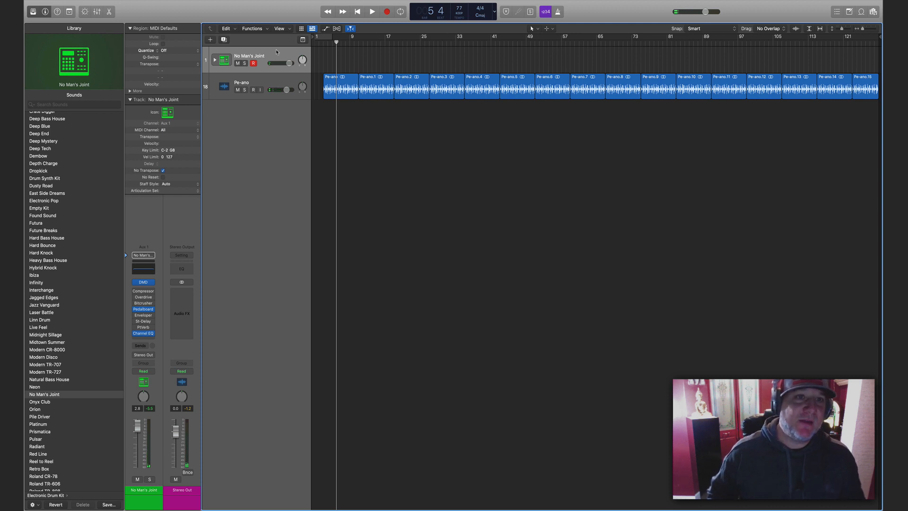
Expand the No Man's Joint track stack to examine and audition its individual kit sounds, and collapse it again.
left_click(215, 60)
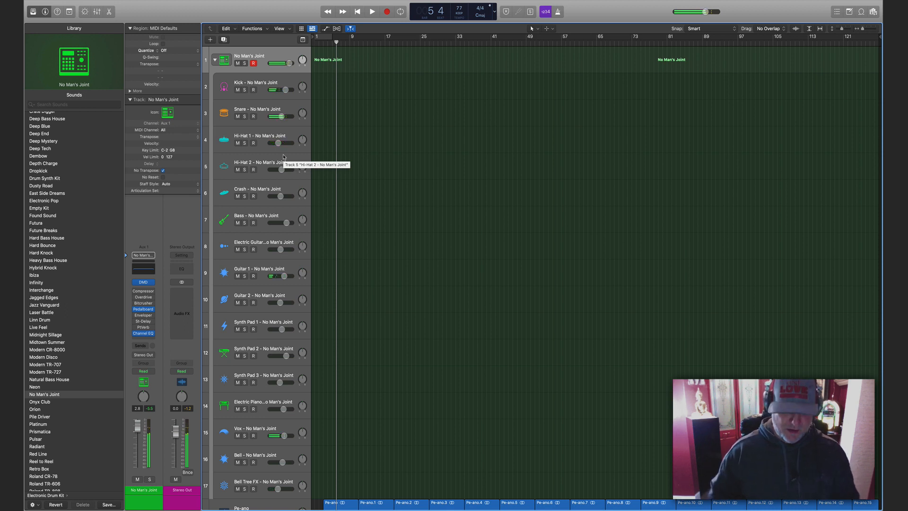
key("n")
key("n")
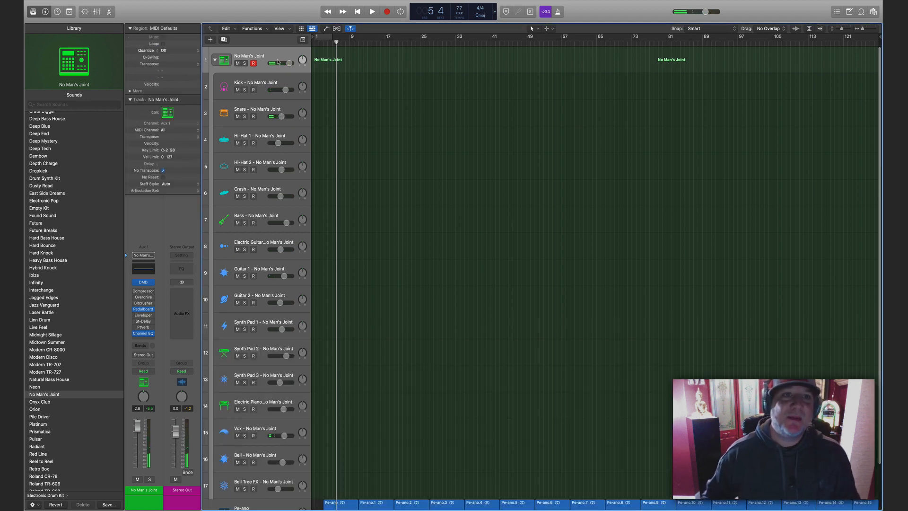
left_click(215, 59)
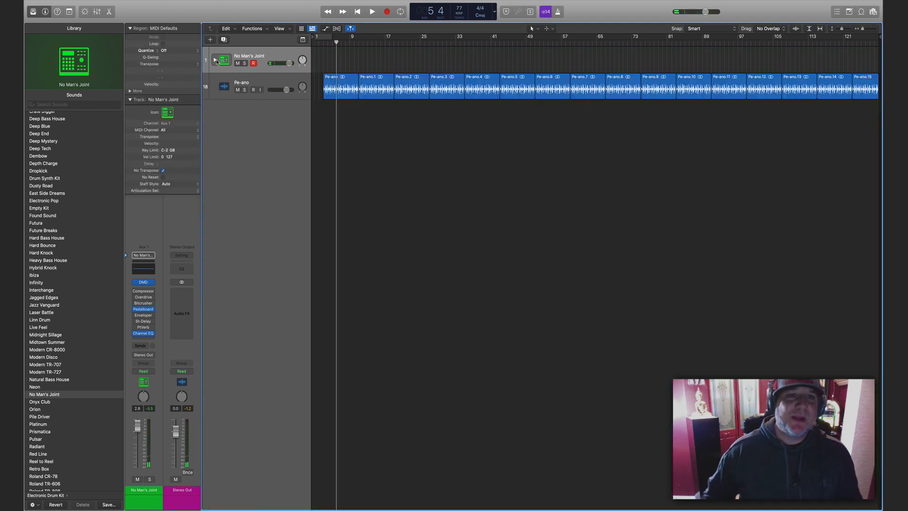
Create a pattern region at bar 3 on the No Man's Joint track and extend its end to bar 11.
right_click(326, 58)
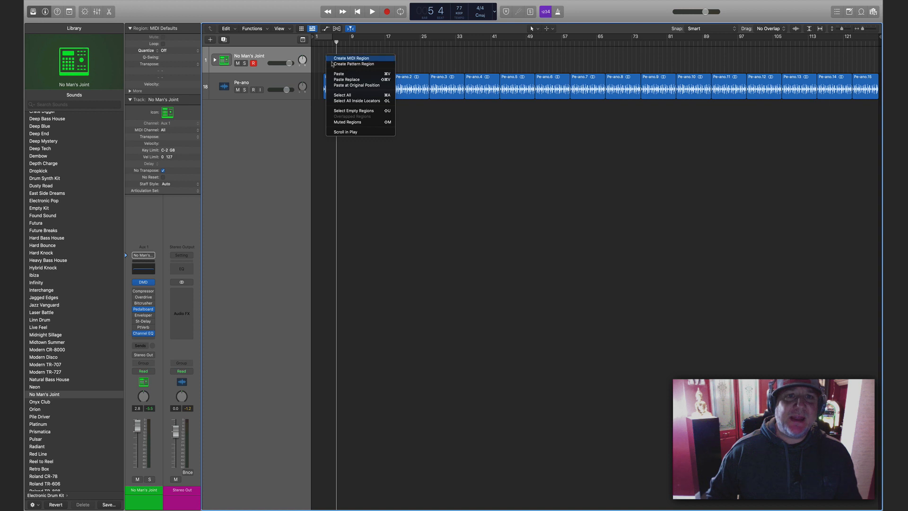
left_click(333, 64)
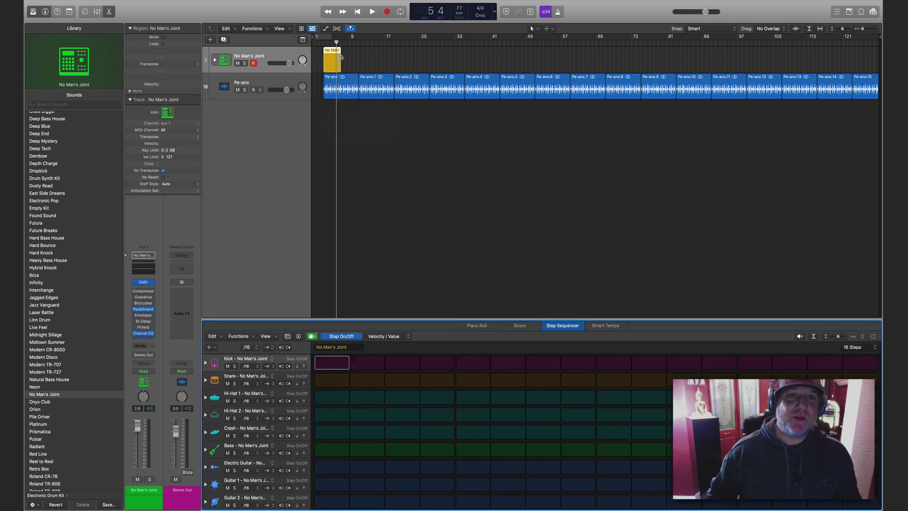
left_click_drag(340, 67, 358, 67)
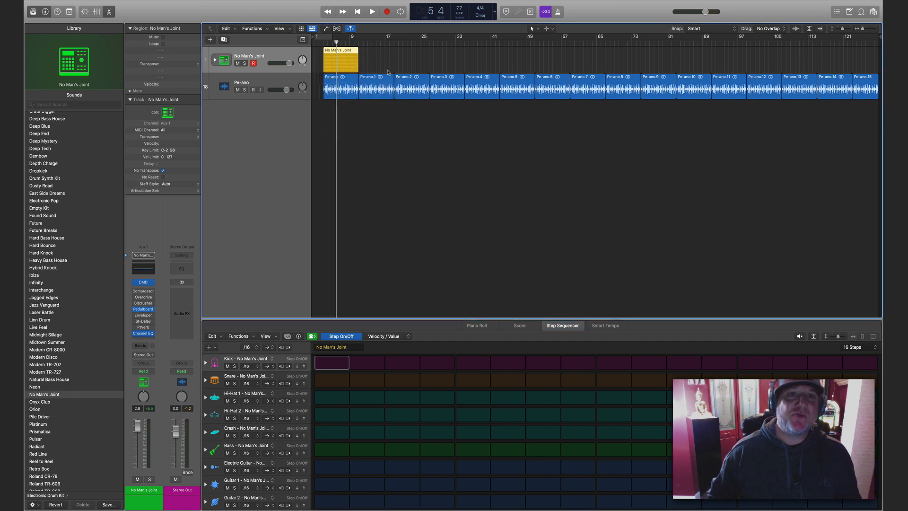
Move all regions on both tracks together so they start at bar 9, and play briefly from there.
key("super+a")
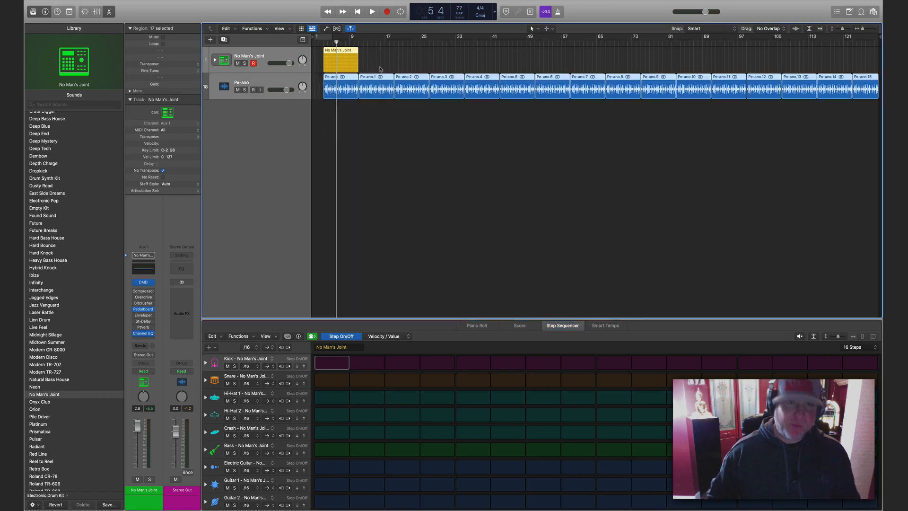
left_click_drag(336, 80, 362, 81)
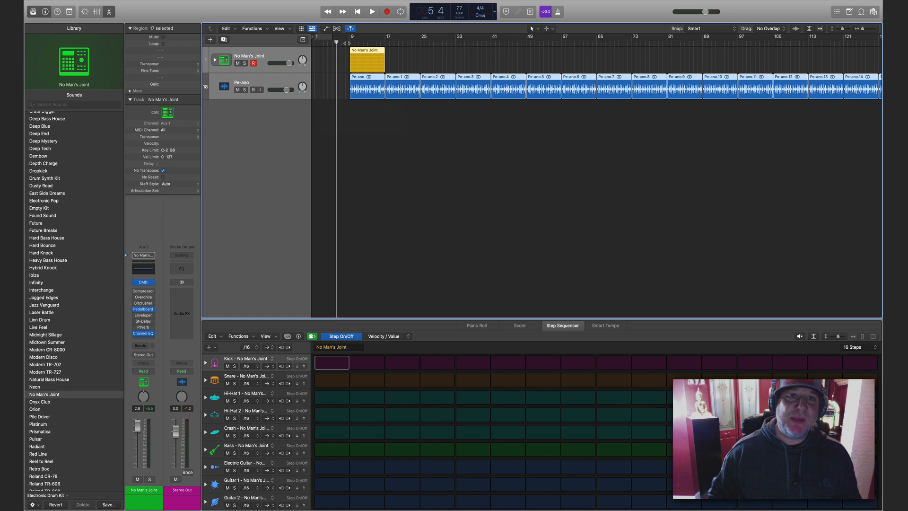
left_click(347, 43)
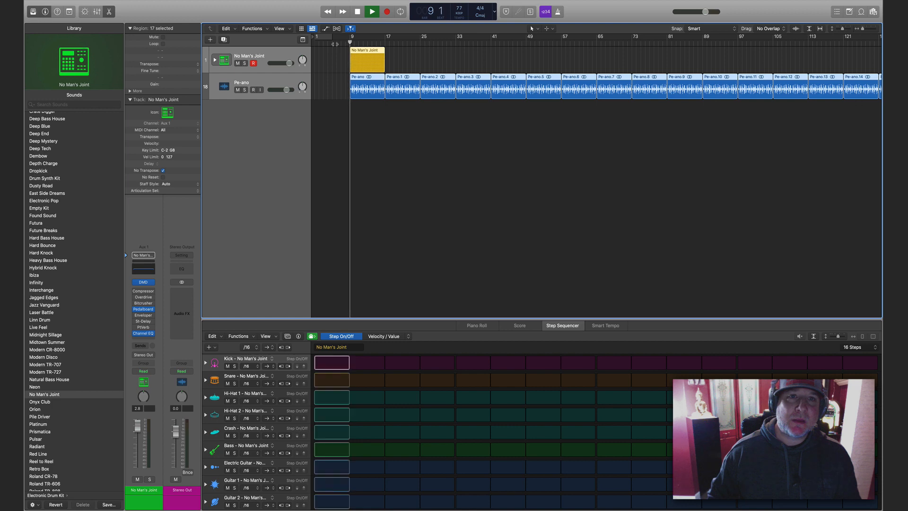
key("space")
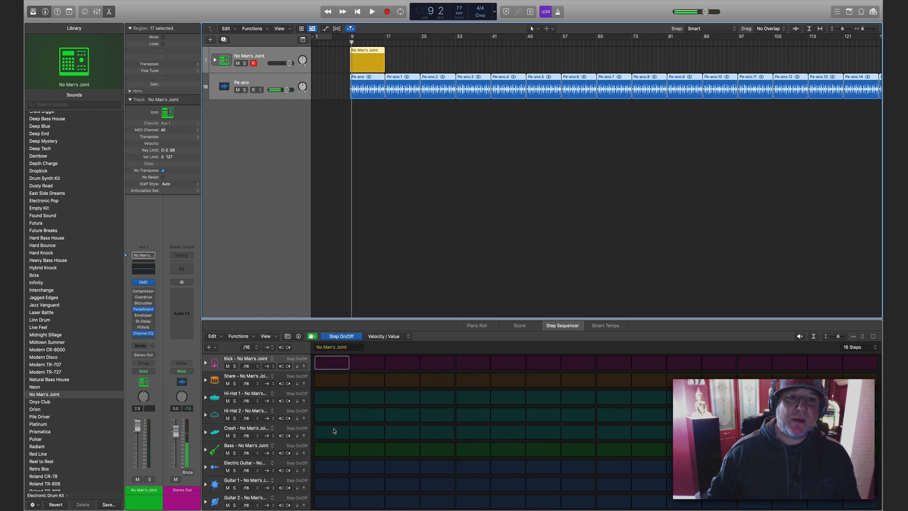
Audition the kick, snare and Hi-Hat 1 sounds in the Step Sequencer and activate the kick on step 1.
left_click(216, 367)
left_click(216, 383)
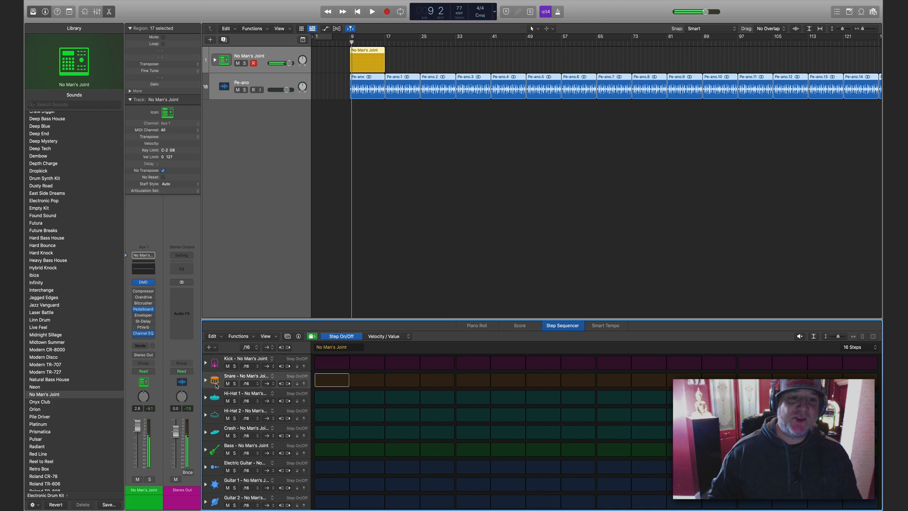
left_click(216, 398)
left_click(218, 381)
left_click(217, 398)
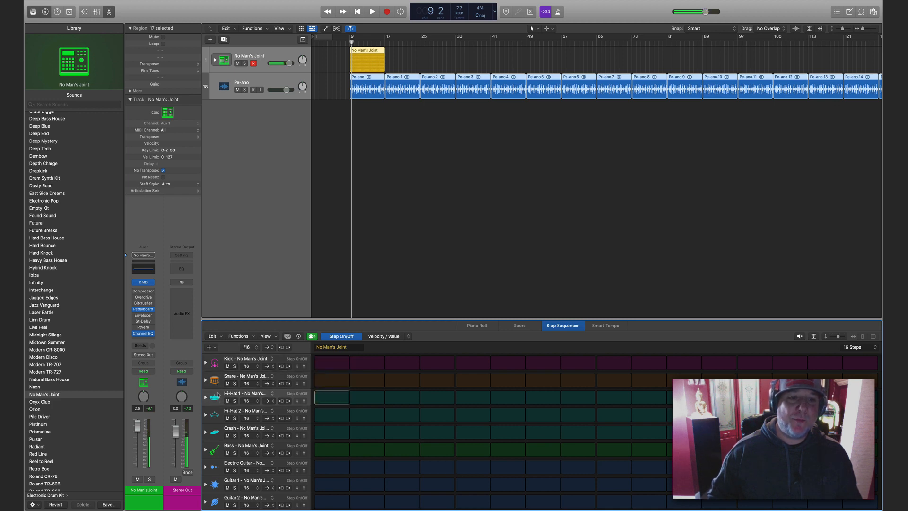
left_click(216, 366)
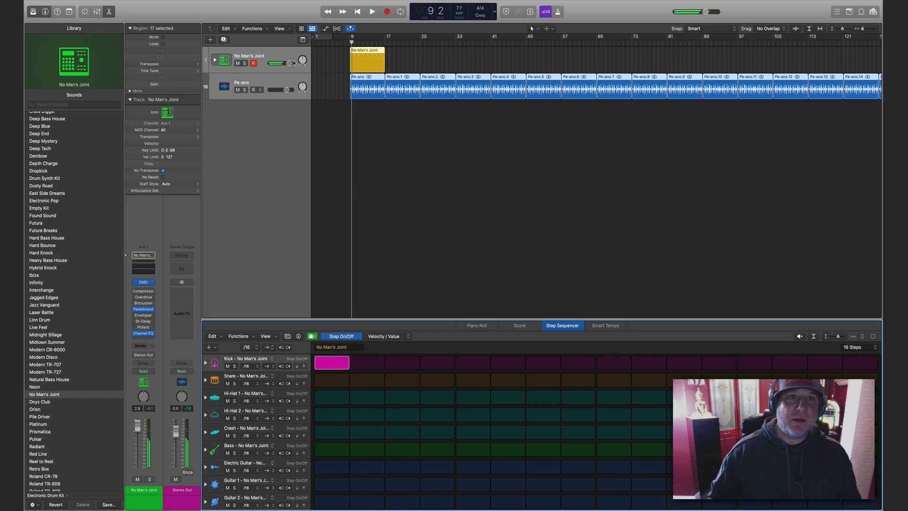
Set the cycle range from bar 9 to bar 17, play it, and add a kick on step 9.
left_click(312, 48)
left_click_drag(352, 38, 385, 37)
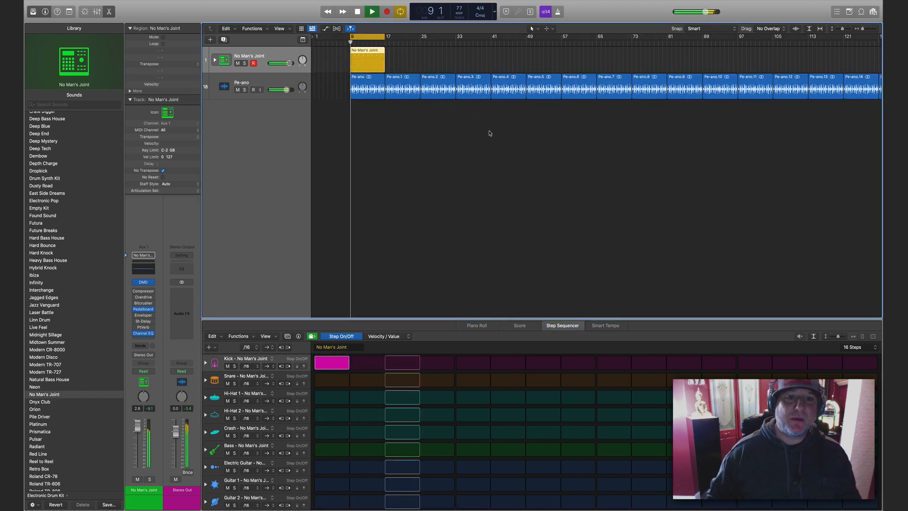
left_click(608, 362)
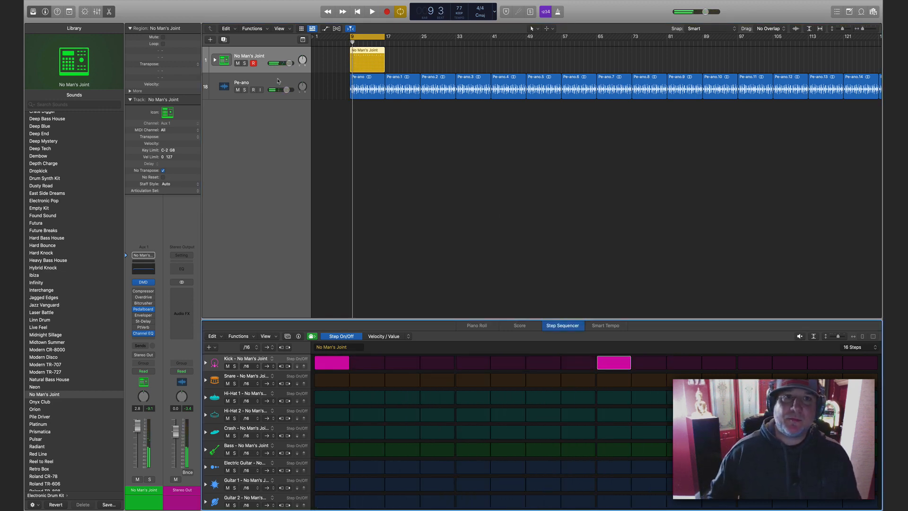
Play the cycle, return to the No Man's Joint pattern, and place snare hits on steps 5 and 13.
left_click(278, 81)
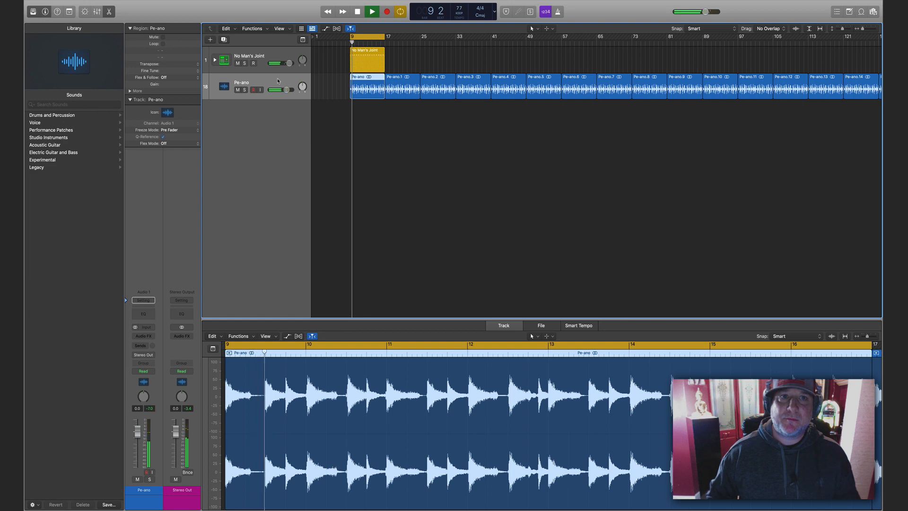
left_click(267, 53)
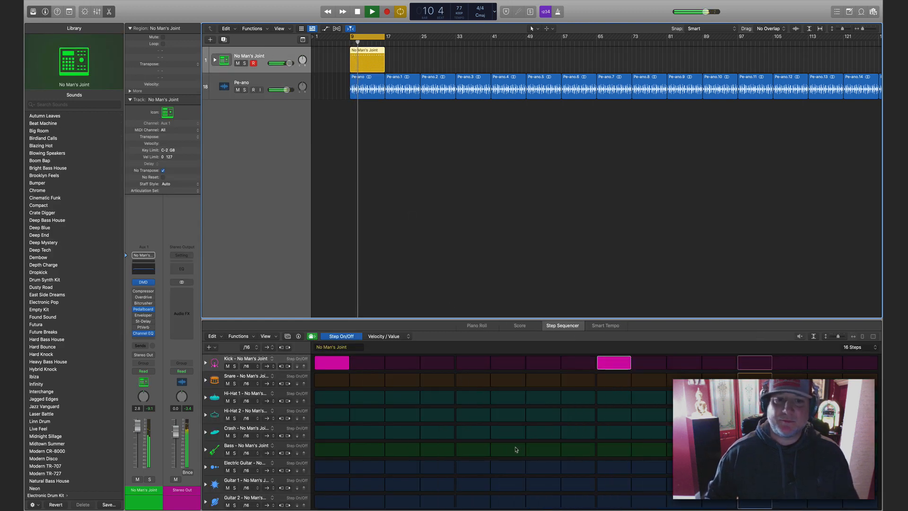
left_click(472, 385)
left_click(755, 384)
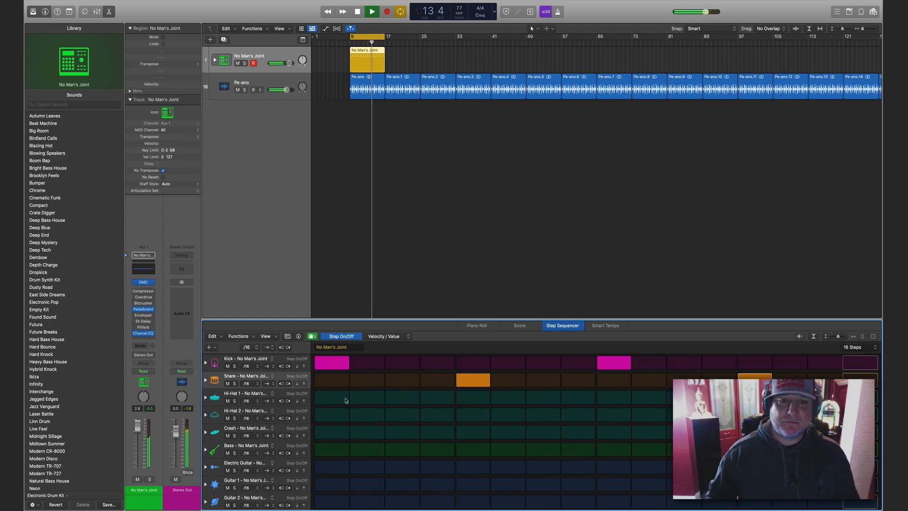
Place Hi-Hat 1 hits on steps 1, 3, 7 and 15 and a Hi-Hat 2 hit on step 11 while the loop plays.
left_click(361, 398)
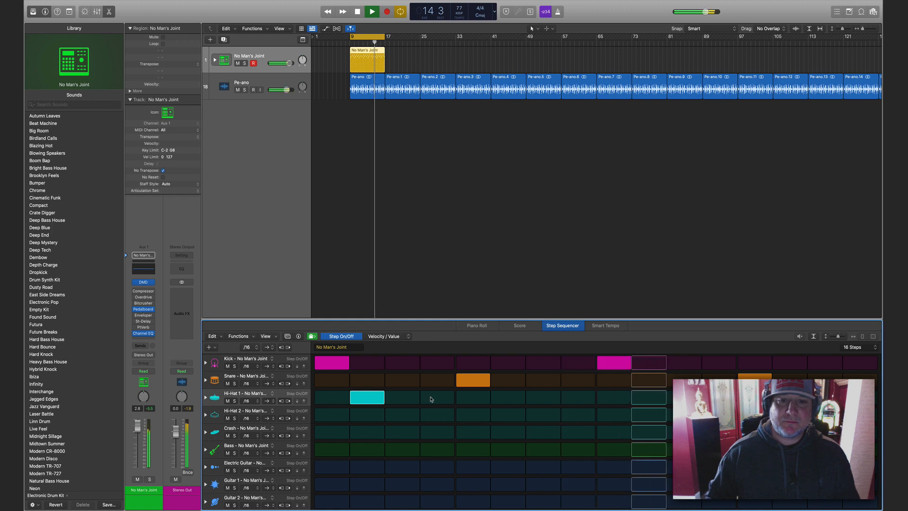
left_click(401, 398)
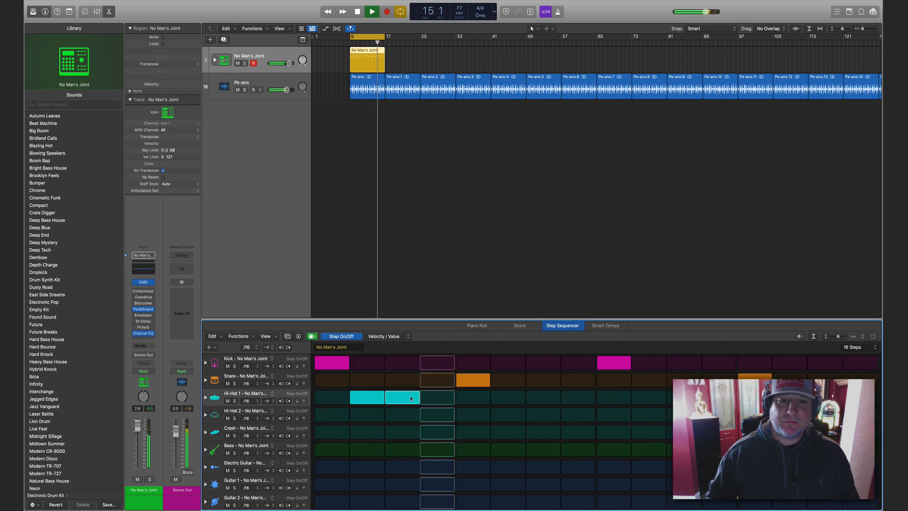
left_click(377, 399)
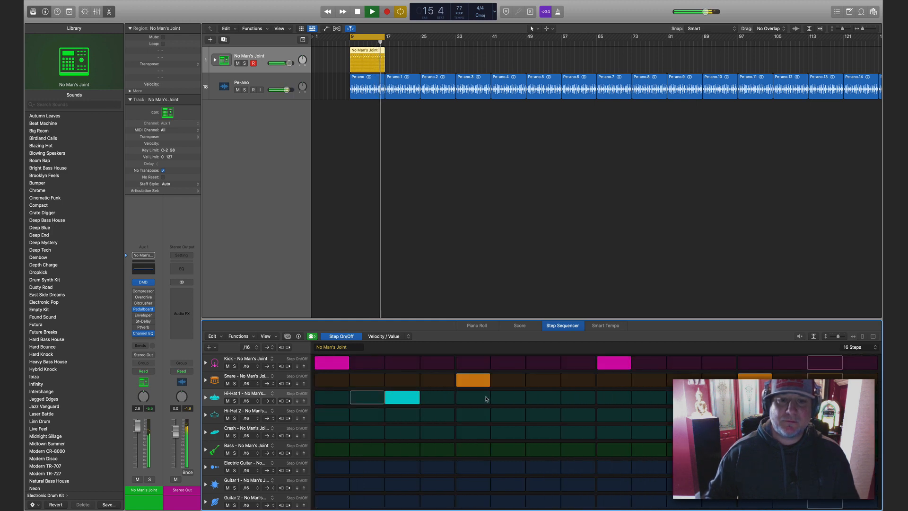
left_click(543, 397)
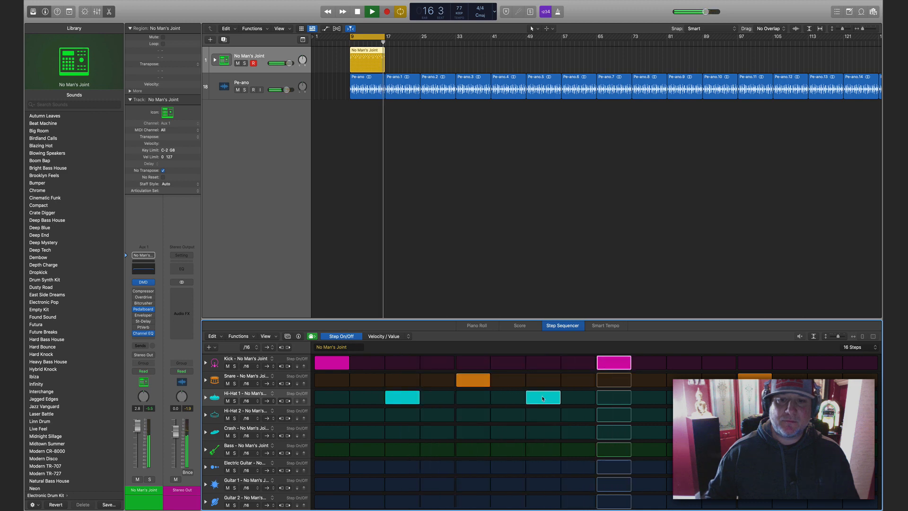
left_click(681, 398)
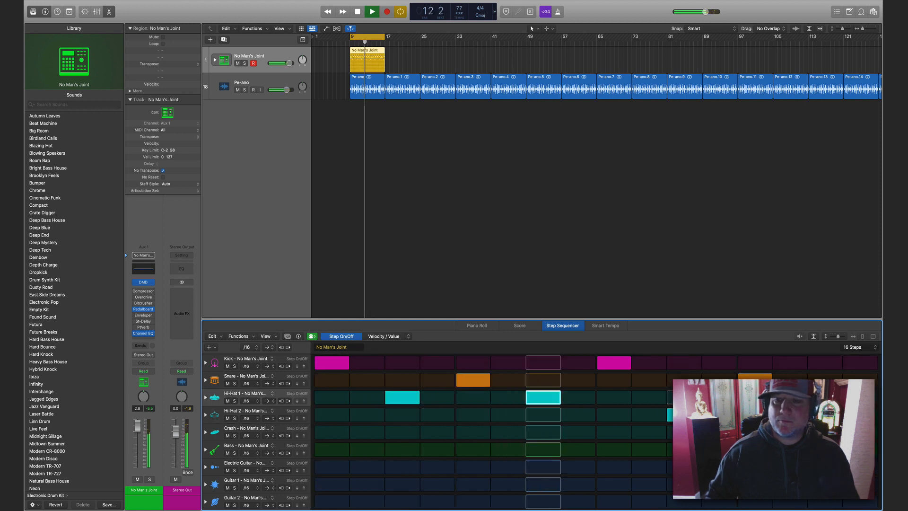
left_click(335, 398)
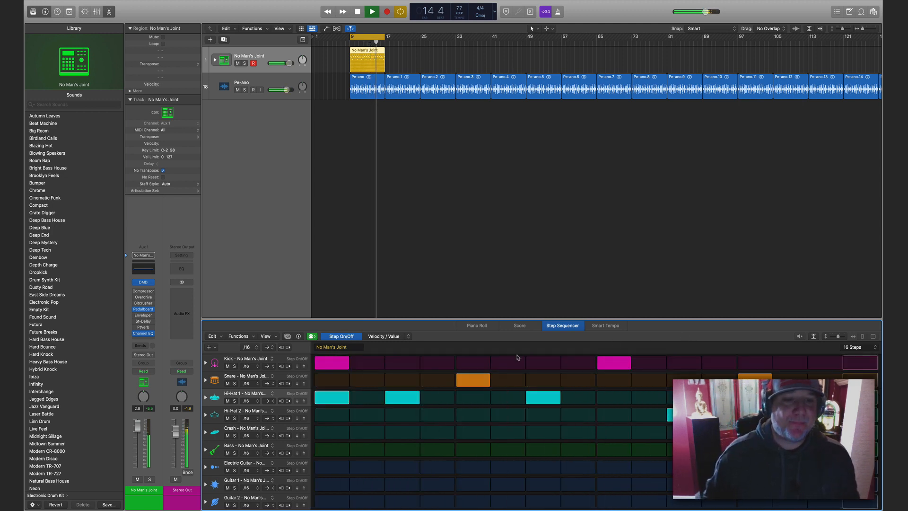
Try an extra kick on step 8 with the kick row's step rate at 16T, and return the row to /16 without that hit.
left_click(592, 363)
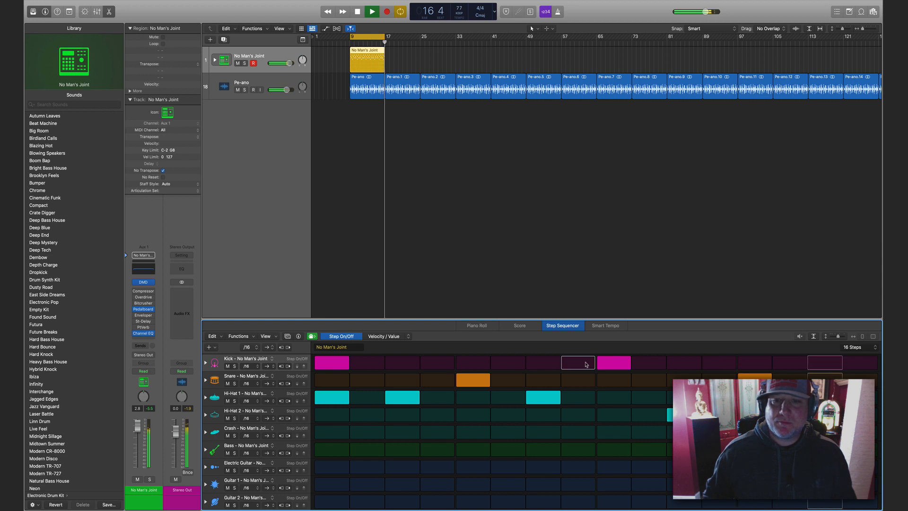
left_click(251, 366)
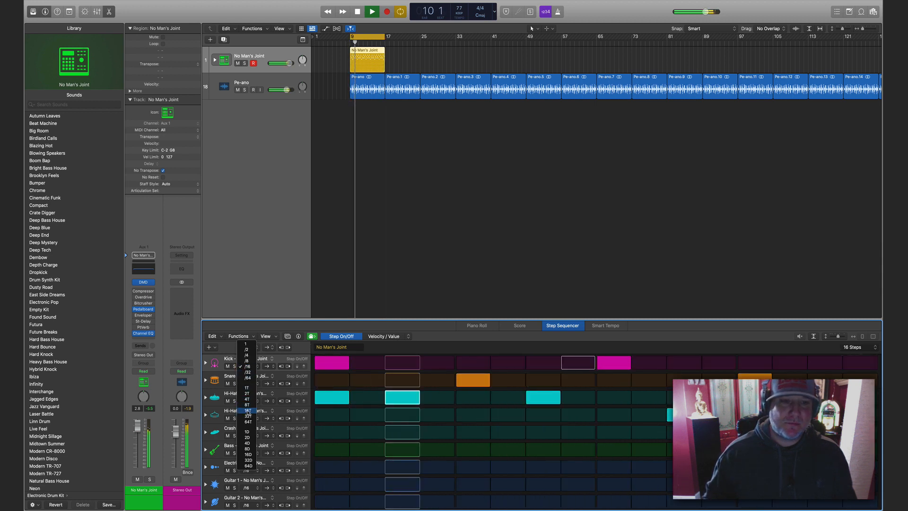
left_click(247, 411)
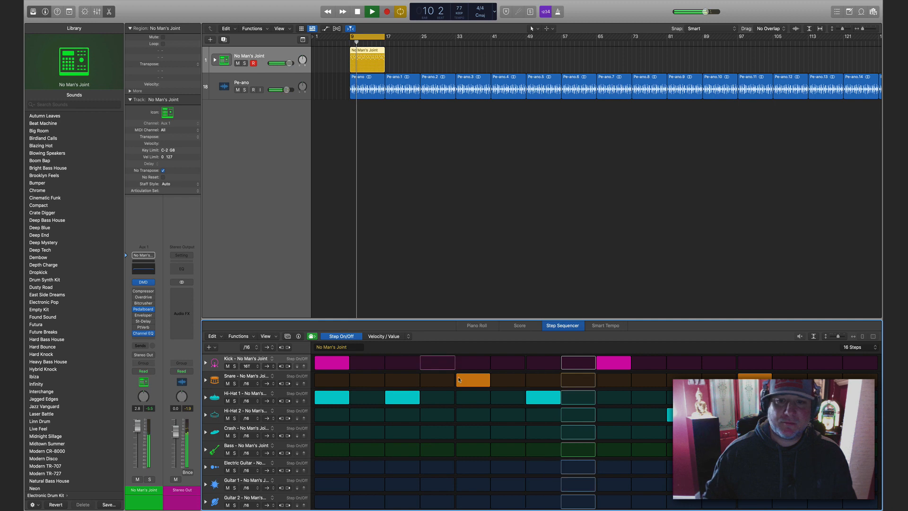
left_click(574, 366)
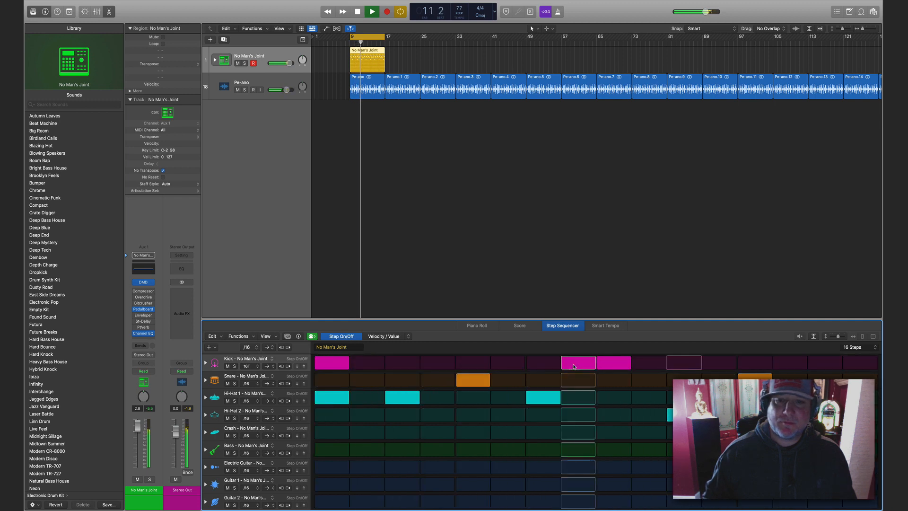
left_click(573, 366)
left_click(253, 365)
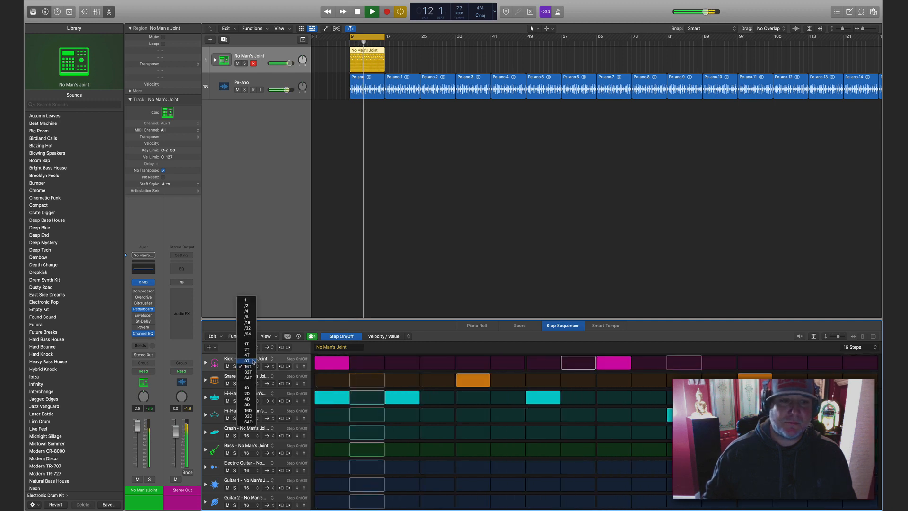
left_click(247, 322)
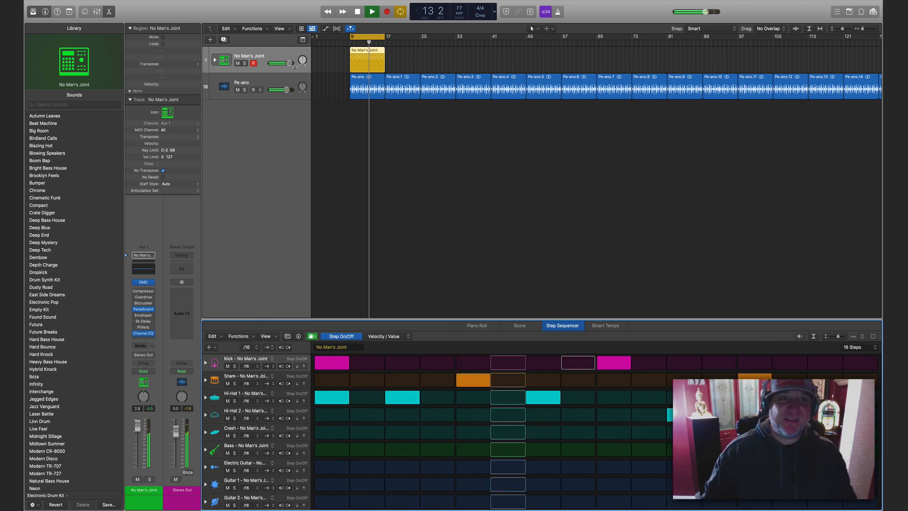
Stop playback, extend the pattern length to 32 steps, and preview the pattern.
left_click(287, 48)
key("space")
left_click(772, 334)
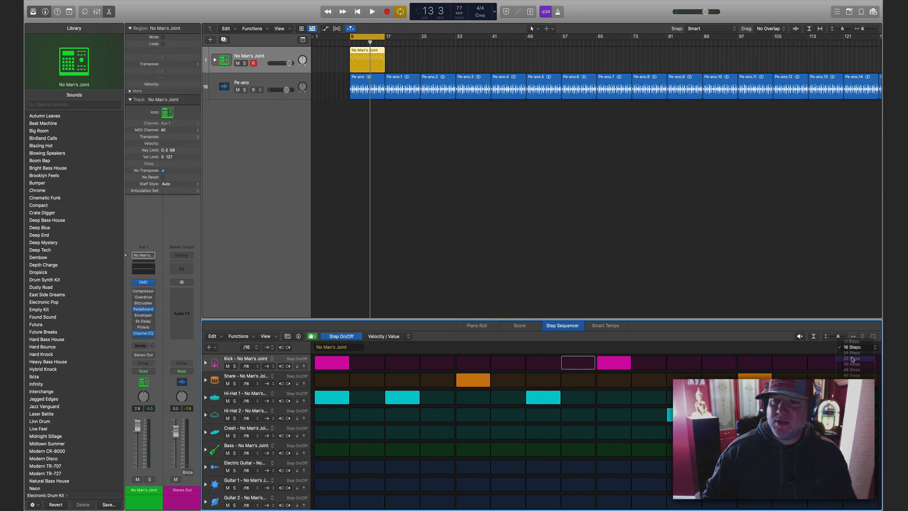
left_click(852, 358)
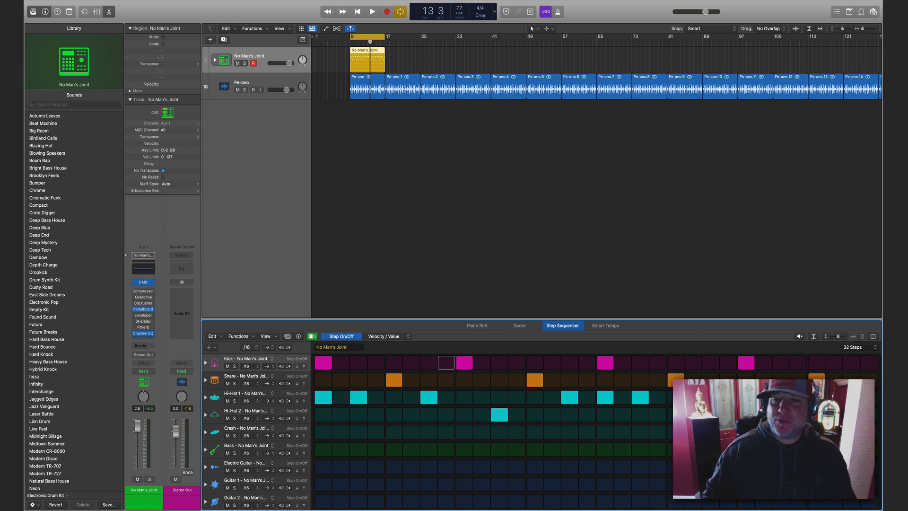
key("alt+space")
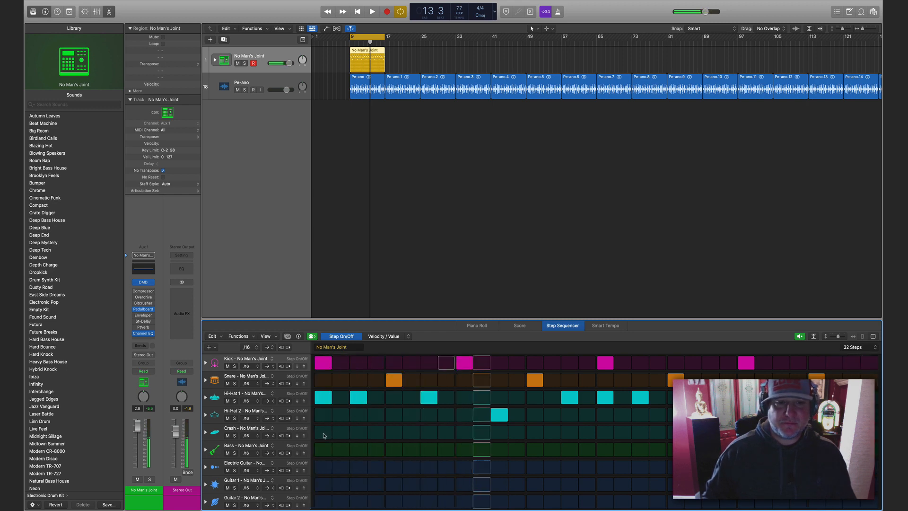
left_click(800, 336)
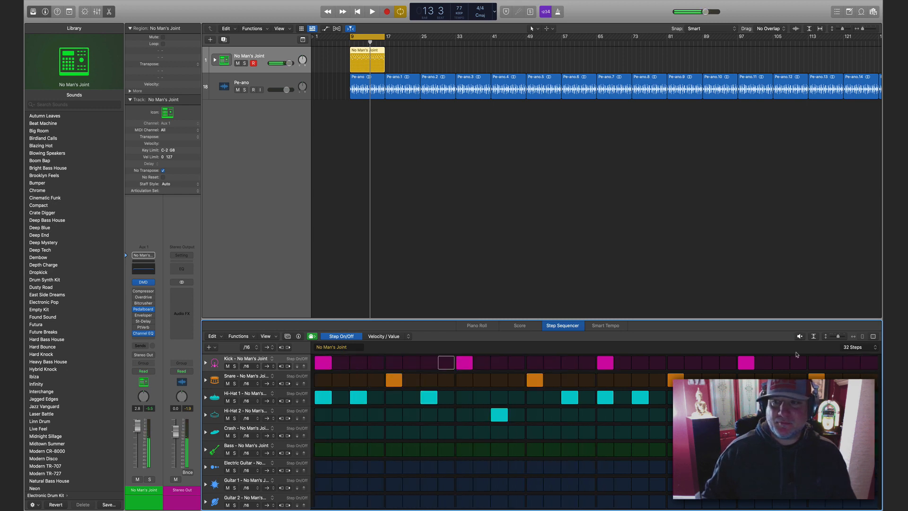
Increase the pattern length to 64 steps.
left_click(874, 347)
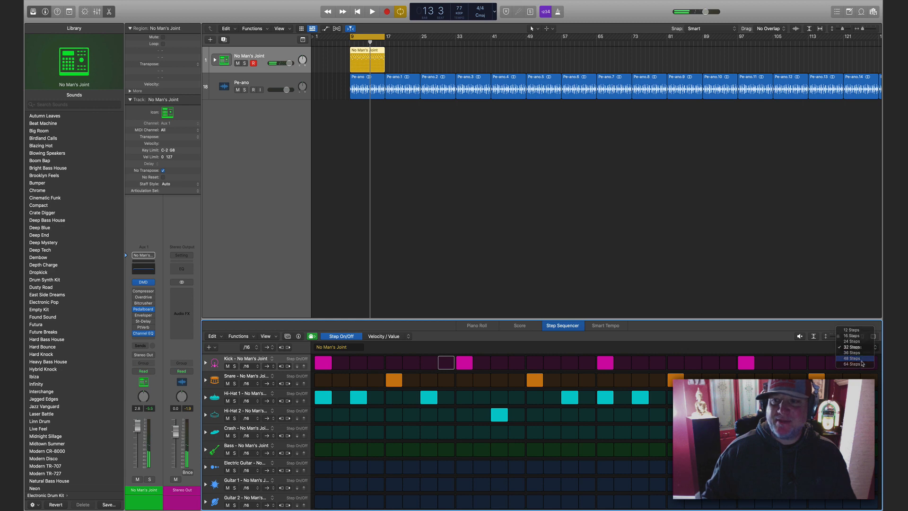
left_click(862, 363)
left_click(861, 348)
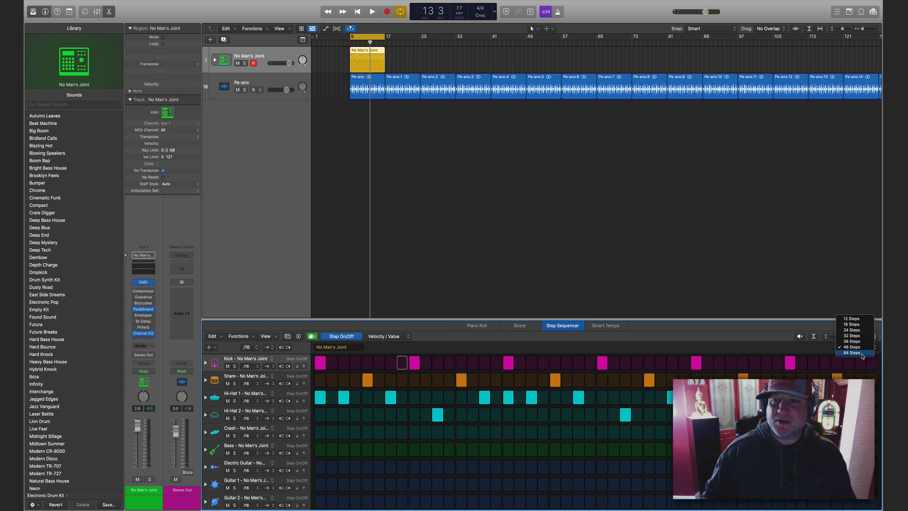
left_click(861, 353)
Preview the pattern while adding a crash hit on step 1 and extra kicks on steps 8 and 40.
key("alt+space")
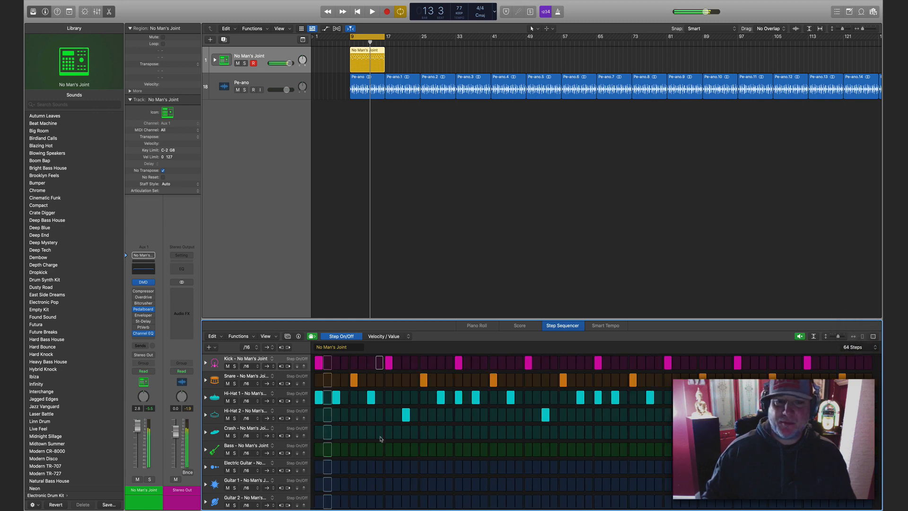
left_click(319, 433)
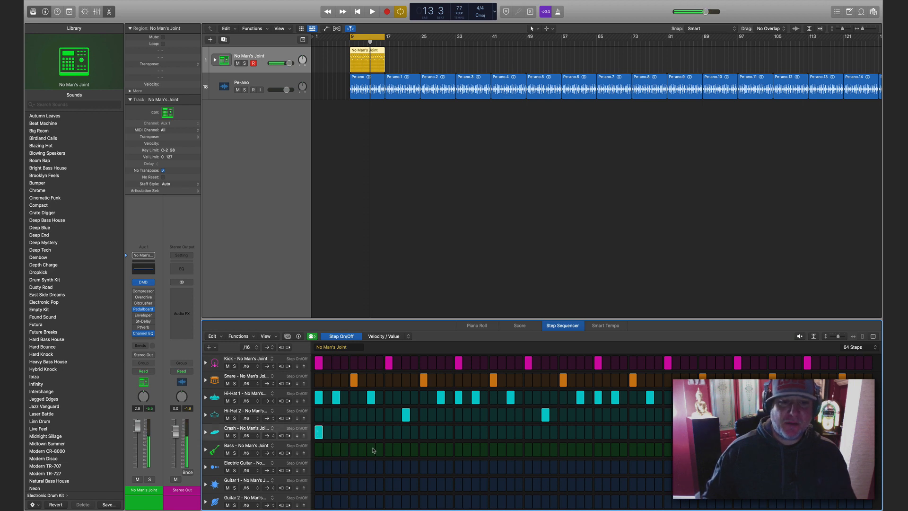
key("alt+space")
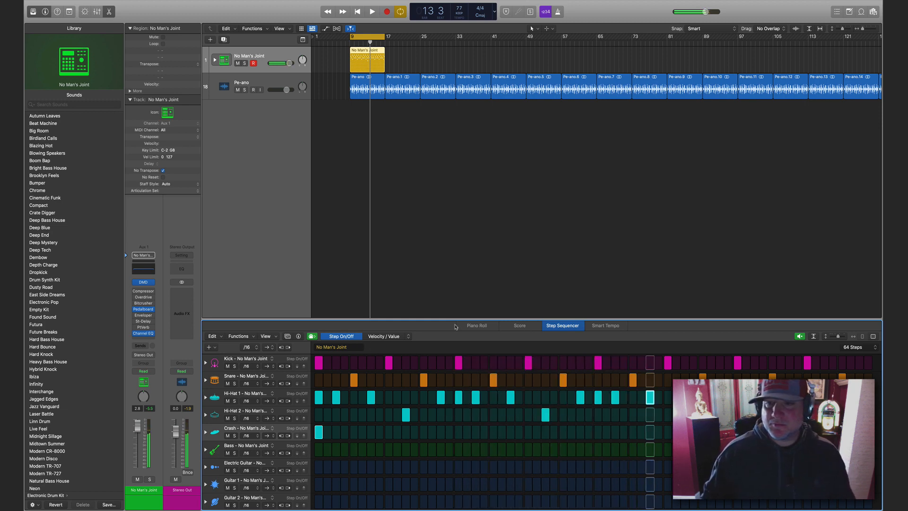
left_click(379, 362)
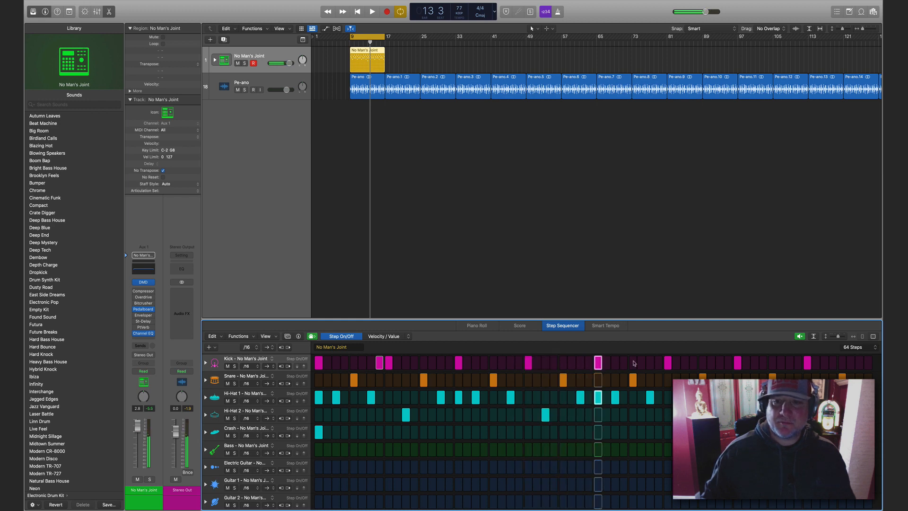
left_click(658, 362)
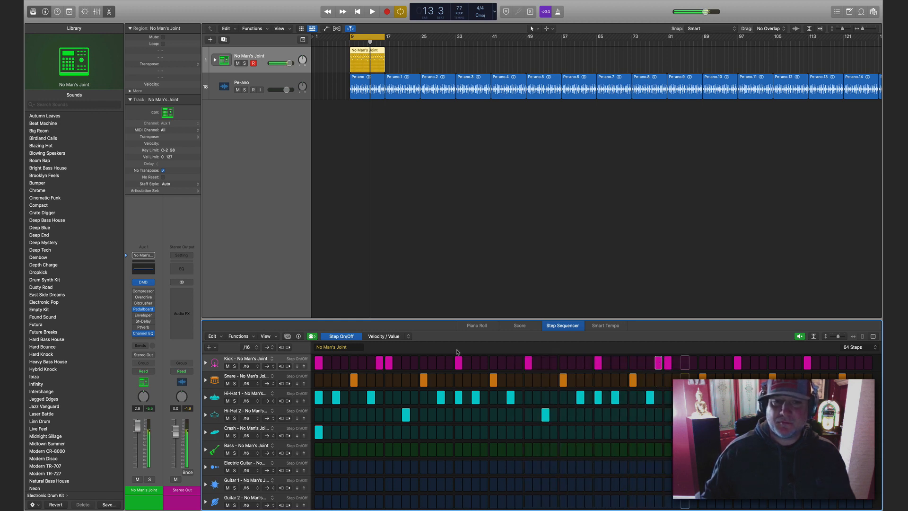
Examine the kick row's Velocity and Note Repeat subrows and the pattern browser, and show the Step Sequencer's local inspector with the pattern settings.
left_click(206, 363)
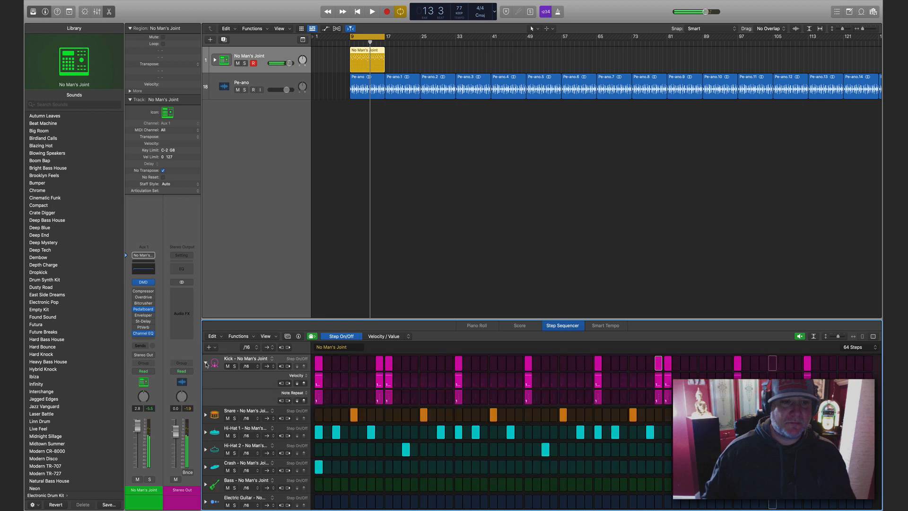
left_click(205, 363)
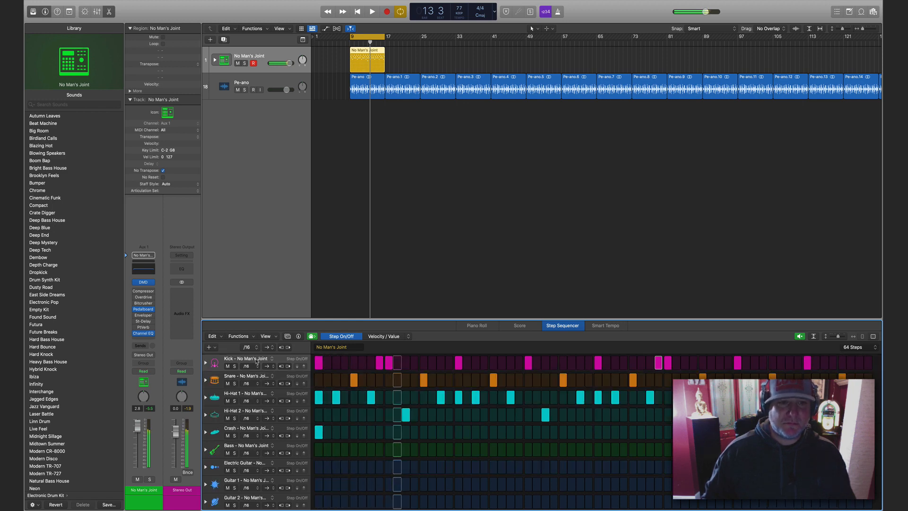
left_click(287, 336)
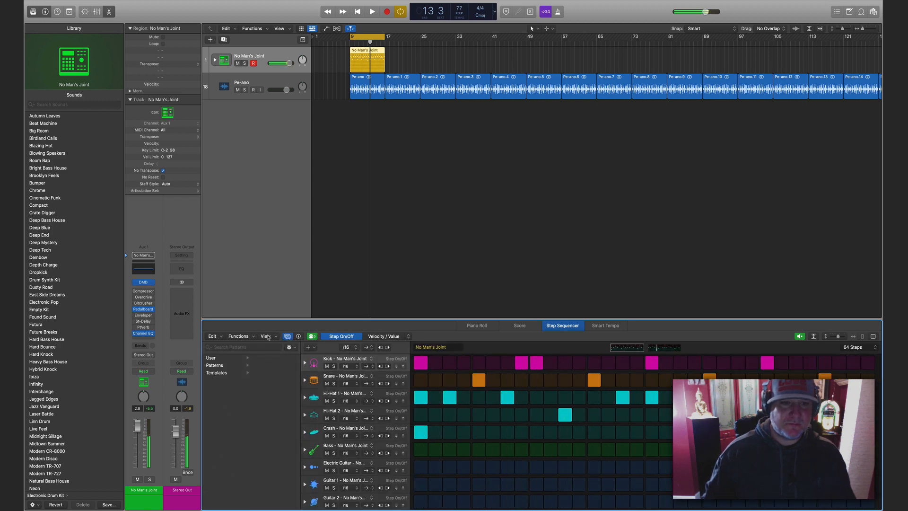
left_click(298, 337)
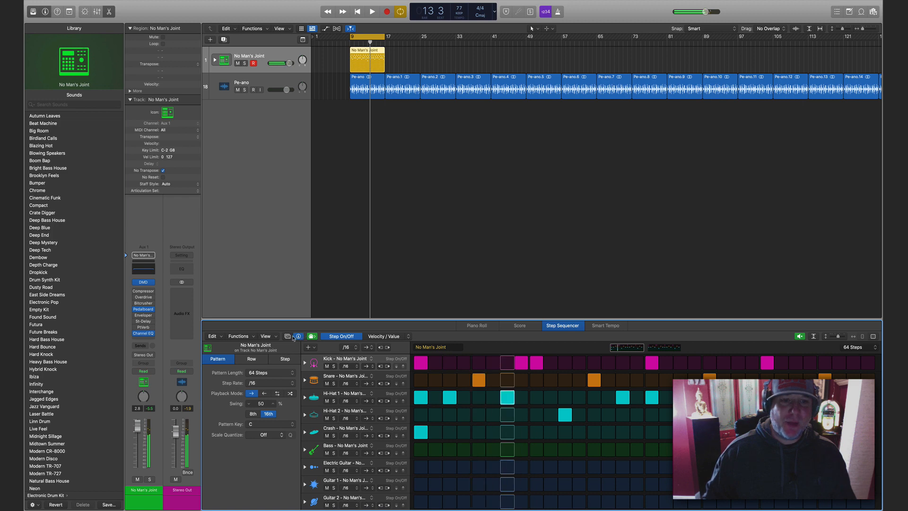
Raise the drum pattern's 16th-note swing to 61% in the pattern settings.
left_click(291, 336)
left_click(298, 337)
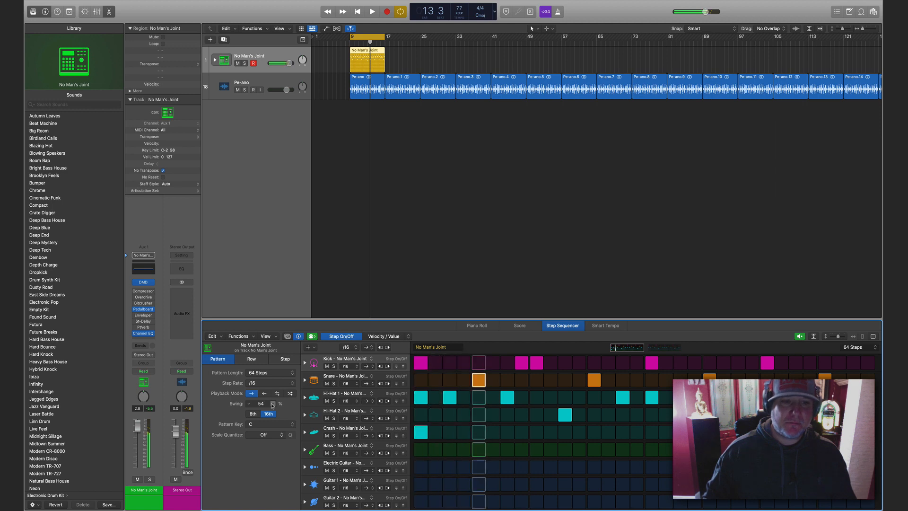
left_click(272, 404)
left_click(273, 405)
left_click(273, 404)
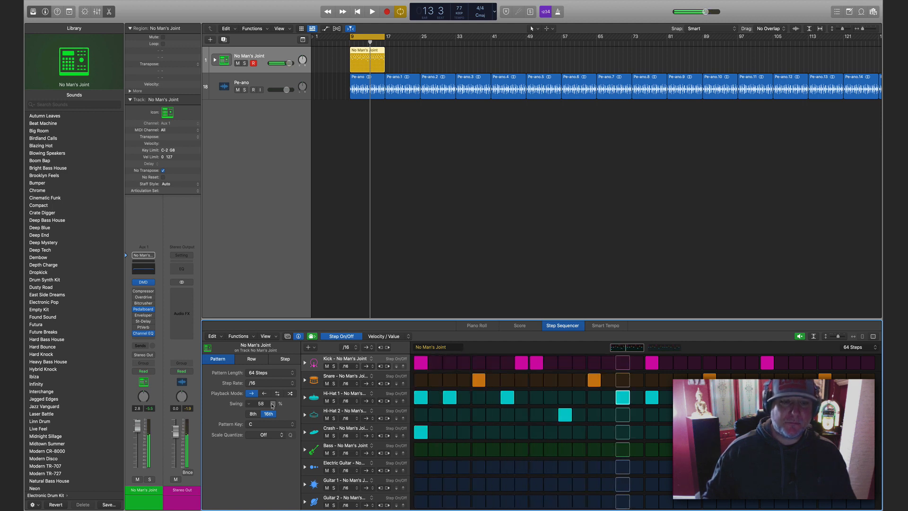
left_click(272, 405)
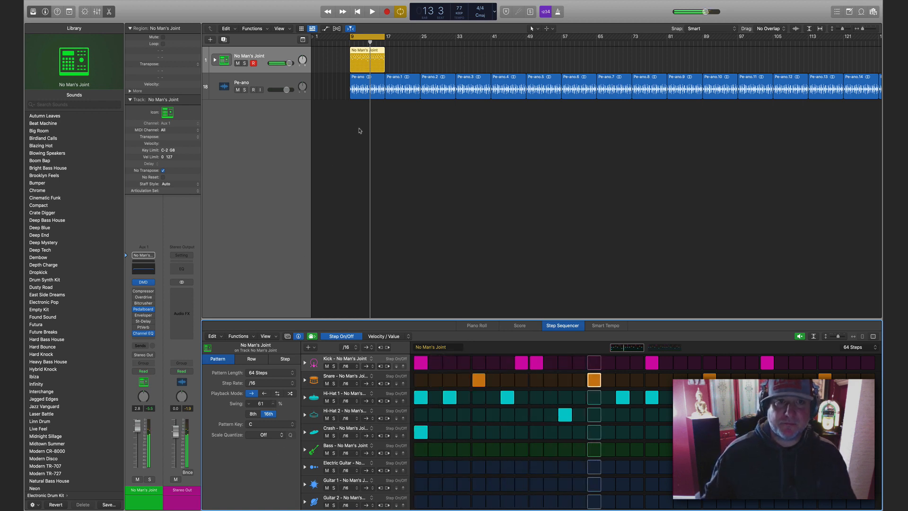
Preview the swung drum pattern with the piano loop and hide the Step Sequencer.
left_click(269, 55)
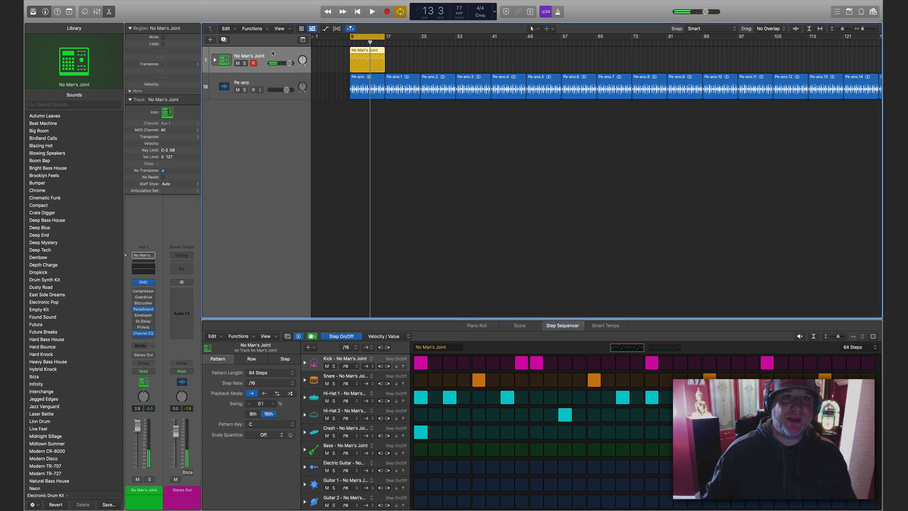
key("space")
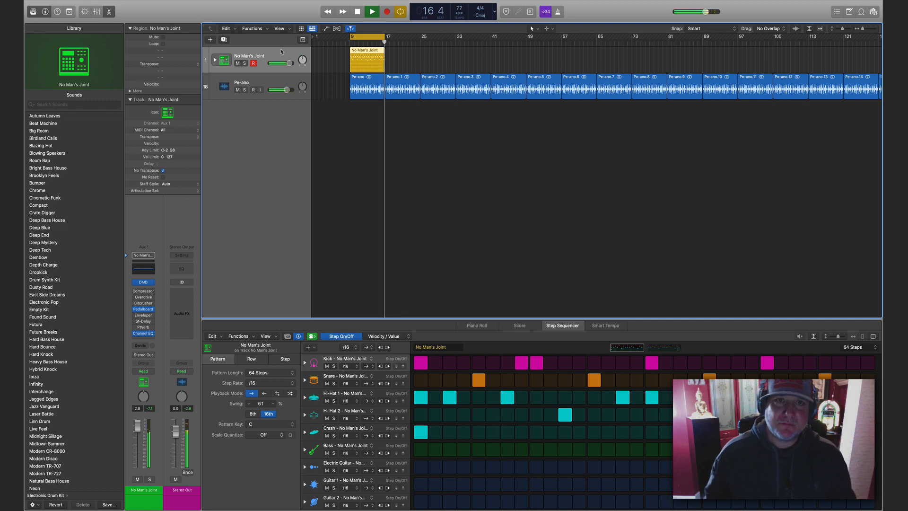
key("space")
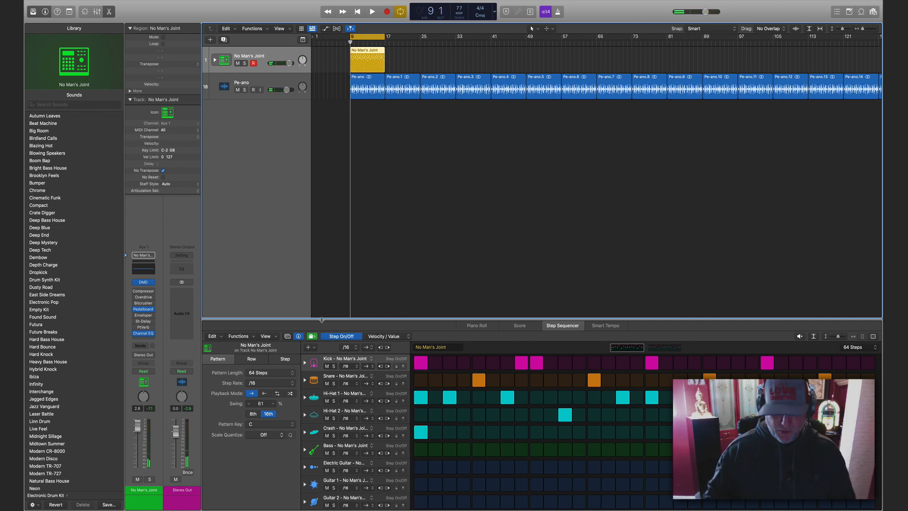
key("n")
key("n")
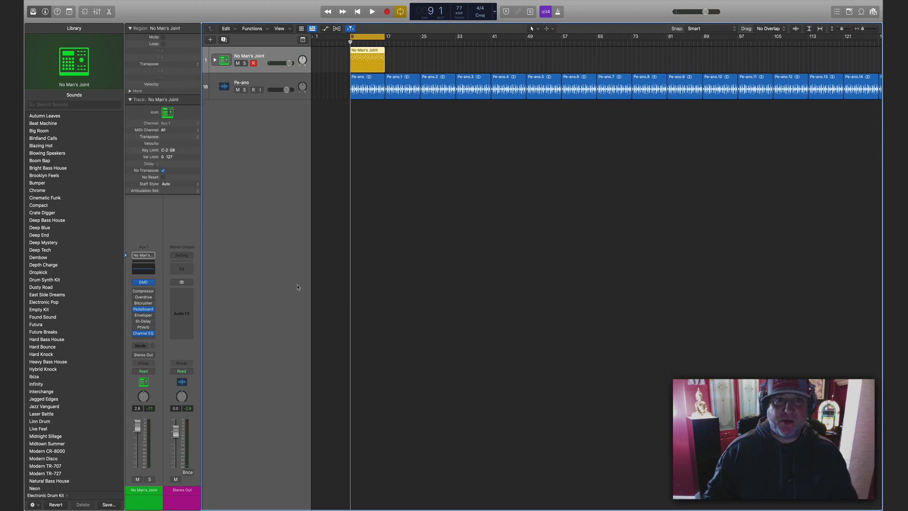
Convert the No Man's Joint pattern to a MIDI region, separate it by note pitch, and expand the drum track stack.
right_click(364, 55)
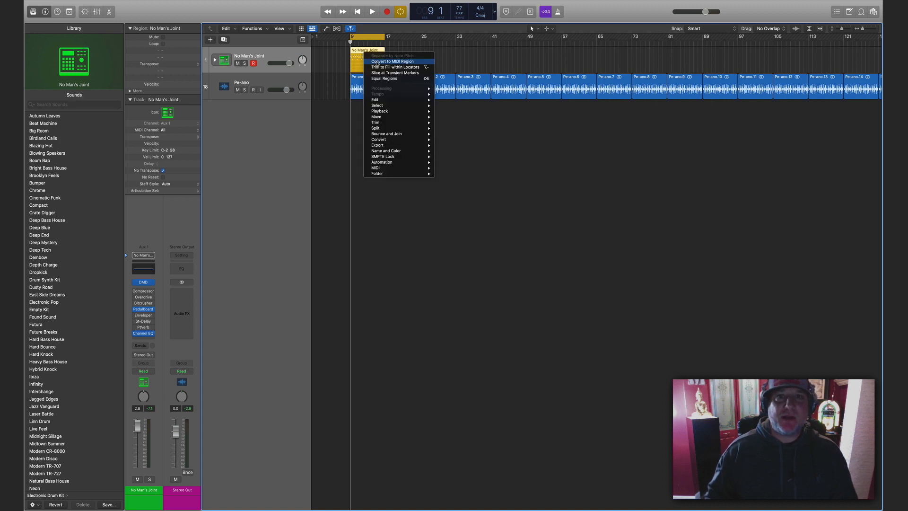
left_click(378, 61)
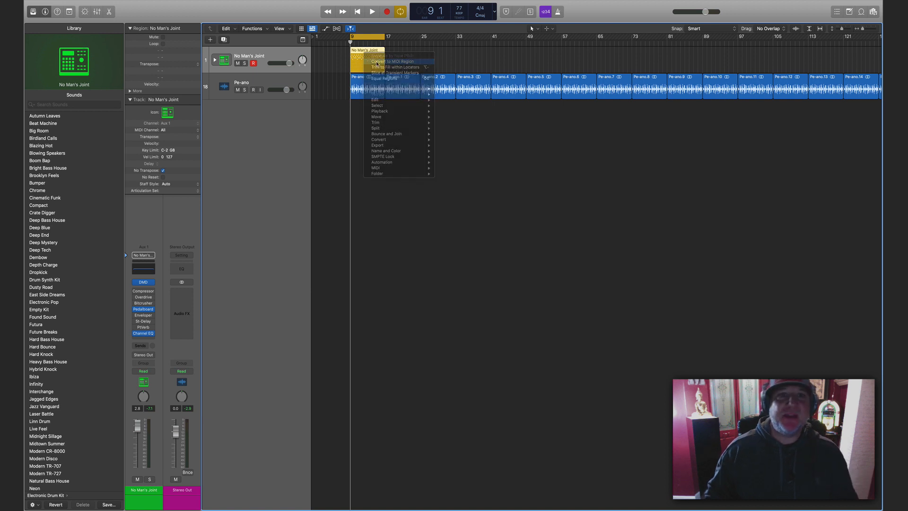
right_click(366, 56)
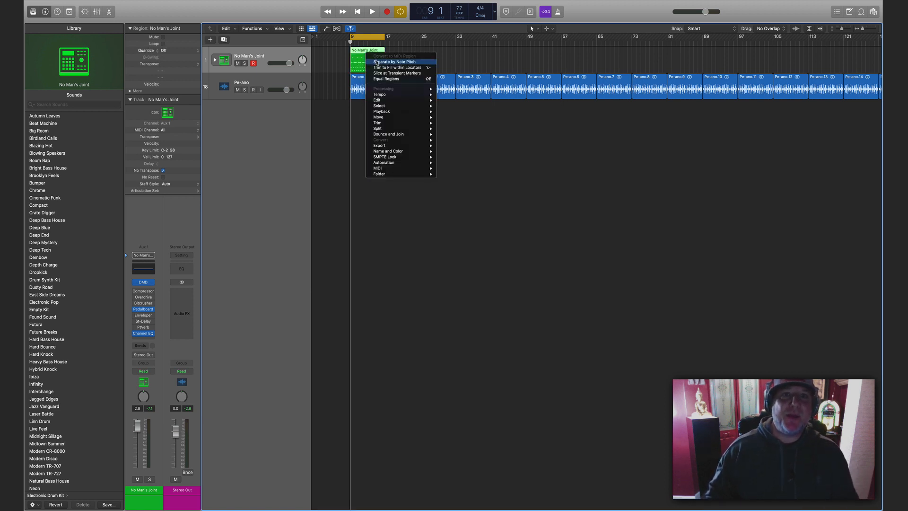
left_click(377, 62)
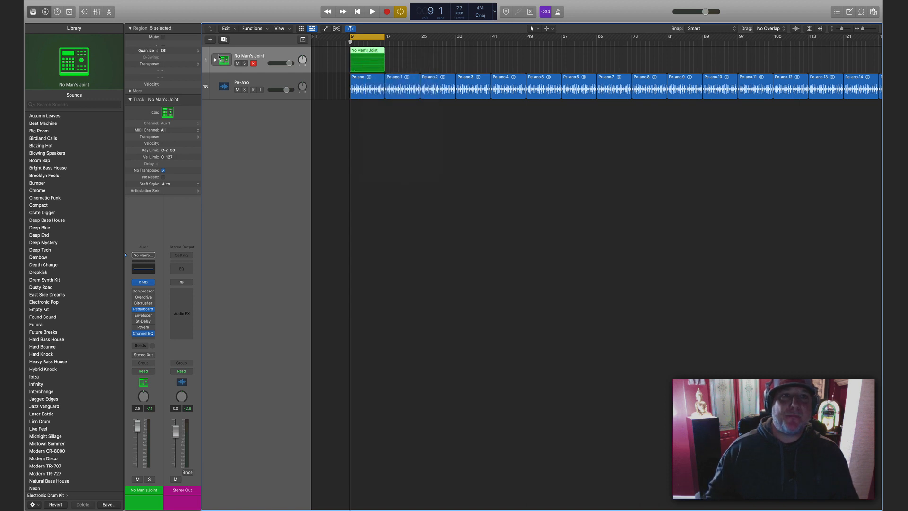
left_click(215, 61)
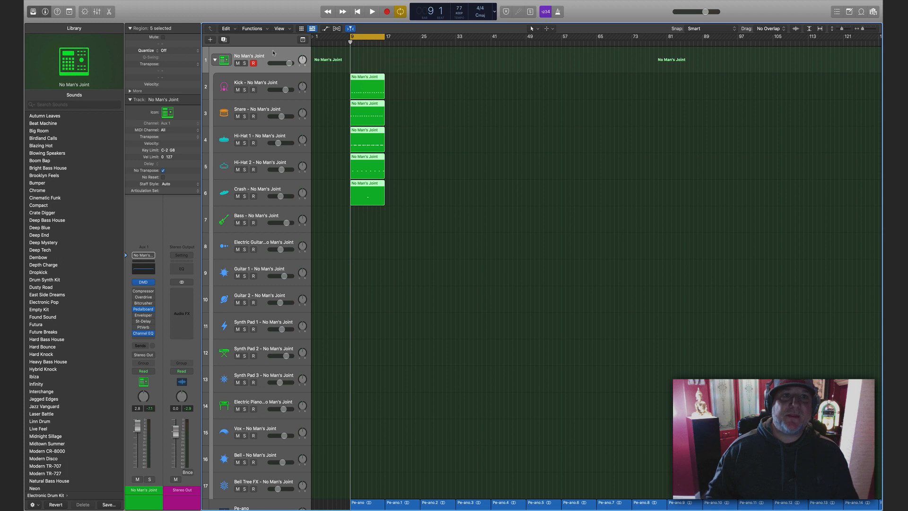
left_click(432, 152)
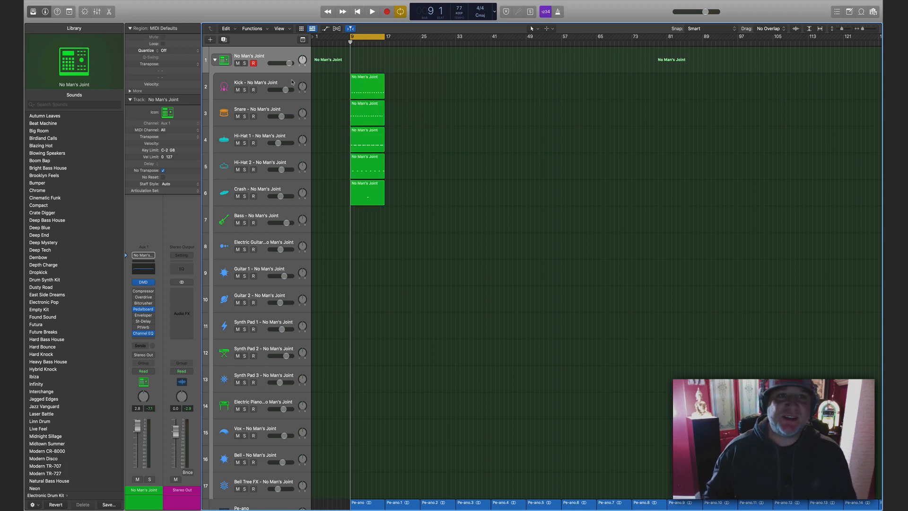
Try copying the five separated drum regions to bar 17.
left_click(291, 82)
left_click_drag(335, 73, 390, 223)
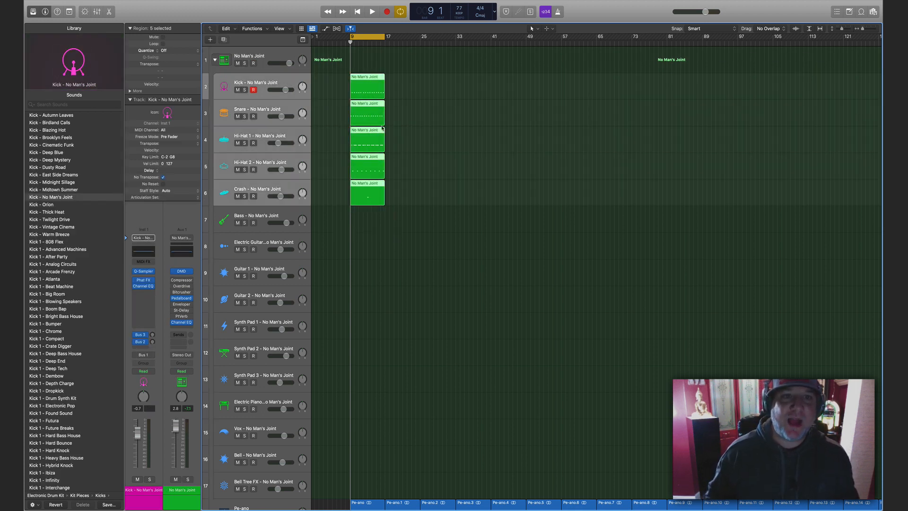
left_click_drag(365, 84, 402, 89)
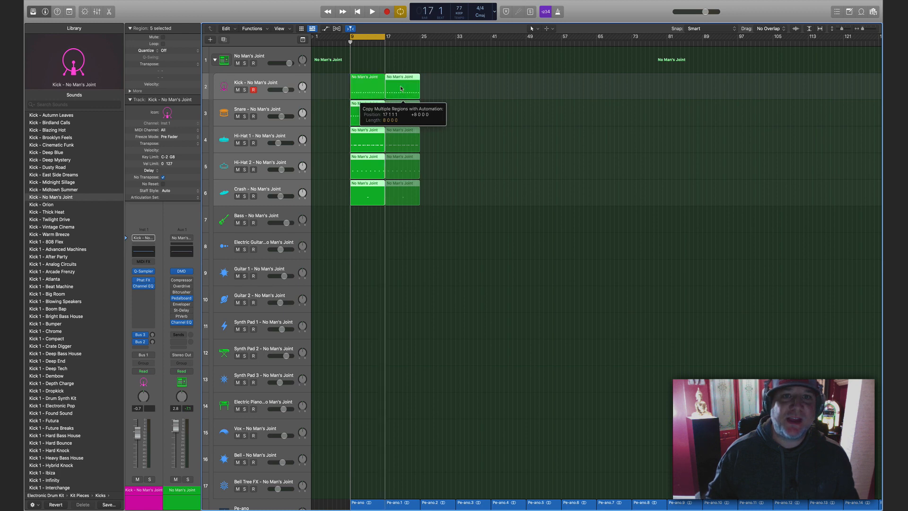
key("super+z")
left_click(338, 84)
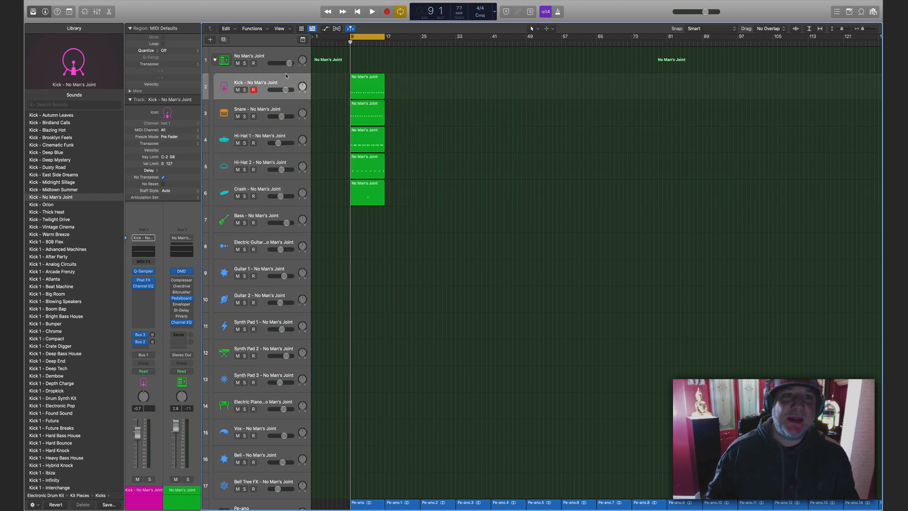
Play the loop, briefly solo the kick, and pan the Hi-Hat 2 track to about -22.
left_click(286, 76)
key("space")
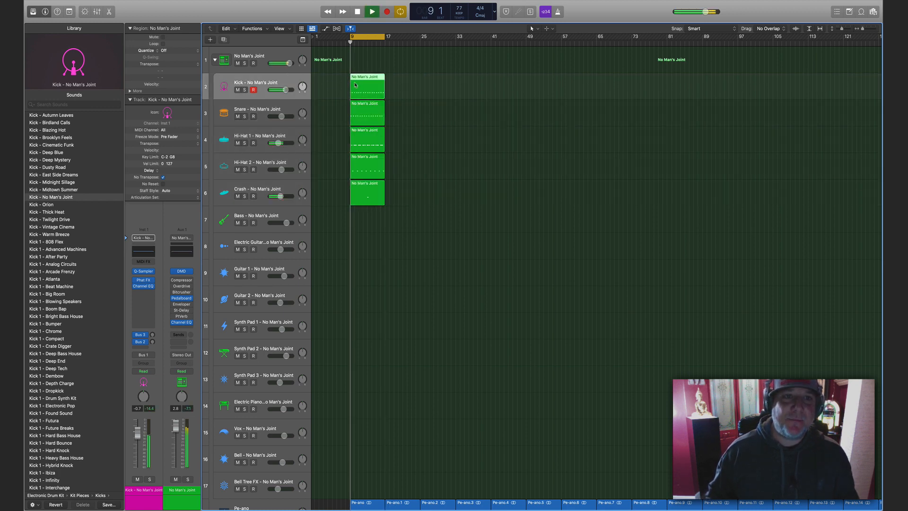
left_click(246, 90)
left_click(246, 90)
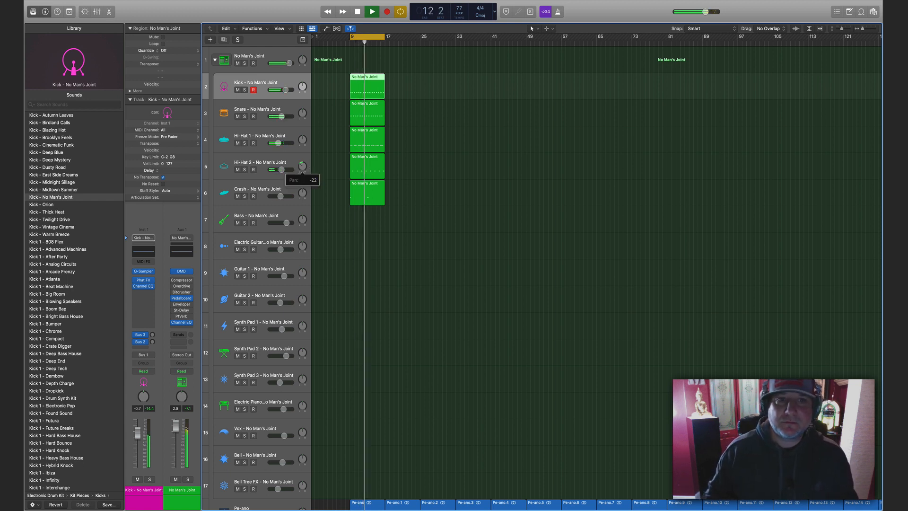
left_click_drag(303, 141, 305, 132)
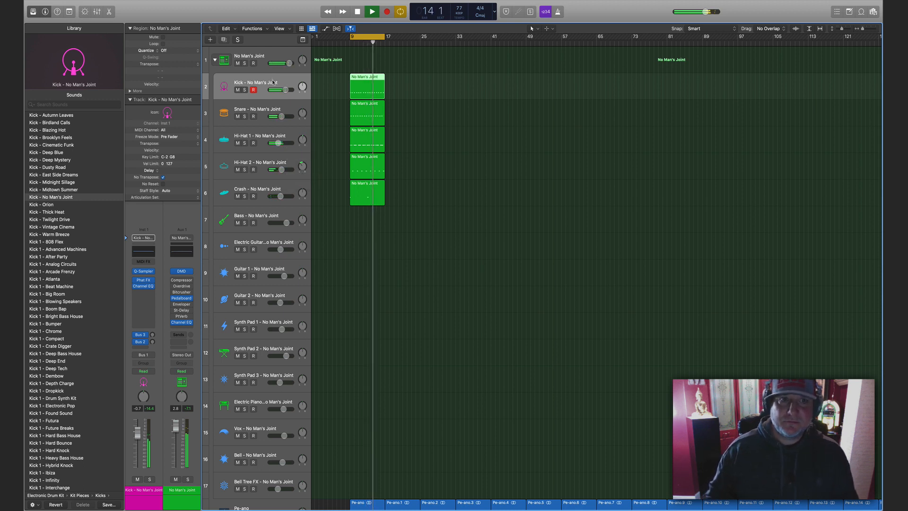
key("space")
Collapse the No Man's Joint track stack and briefly preview the drums with the piano.
scroll(437, 66, "up", 1)
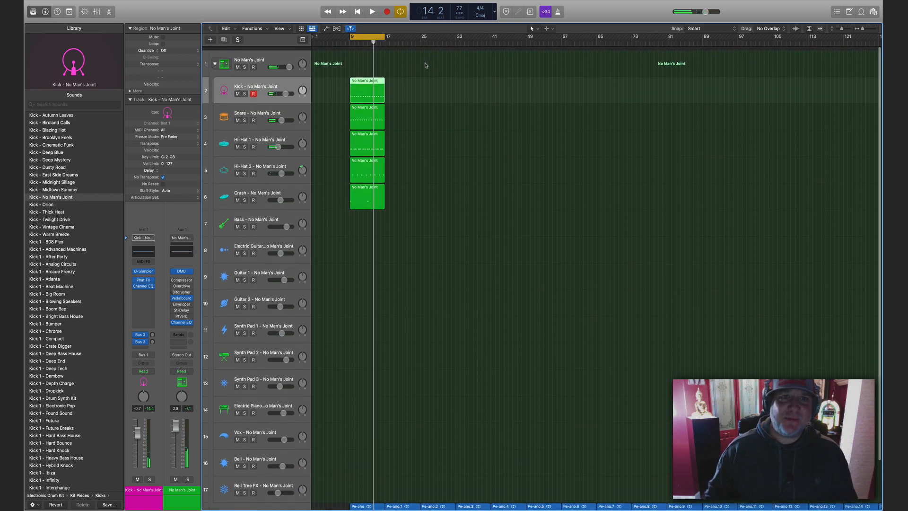
scroll(365, 69, "down", 1)
left_click(215, 59)
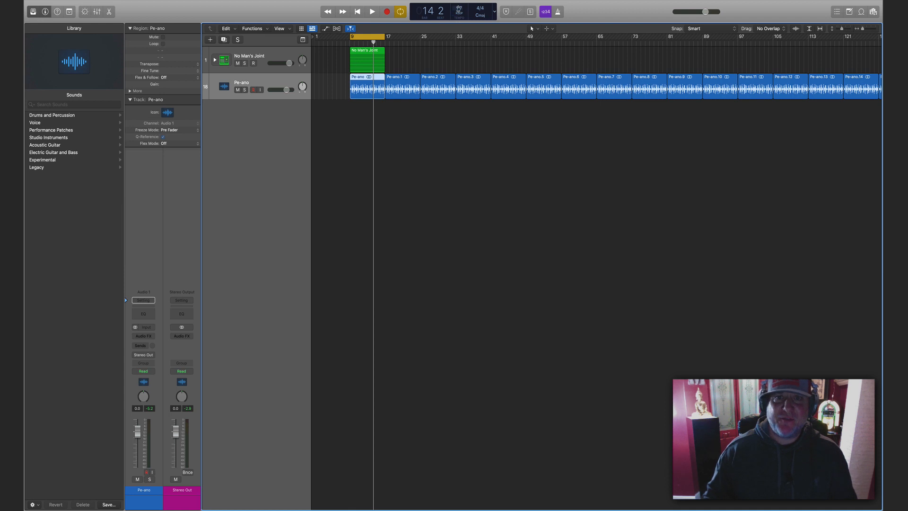
key("space")
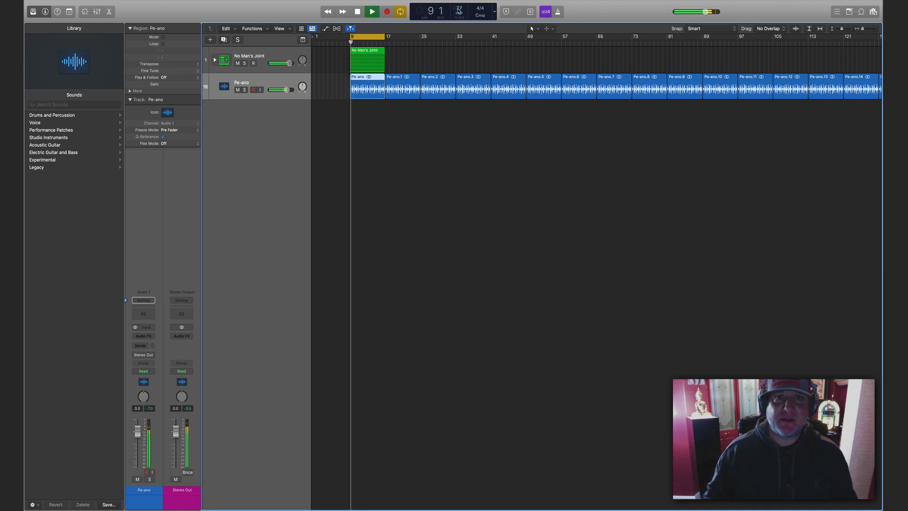
key("space")
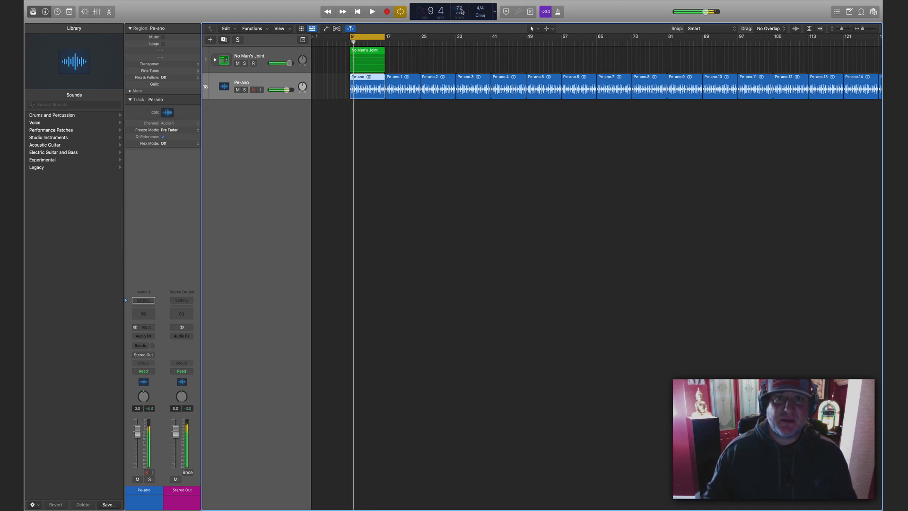
Try raising the project tempo to 78, dismiss the tempo message, and undo the recent changes.
left_click_drag(462, 9, 462, 6)
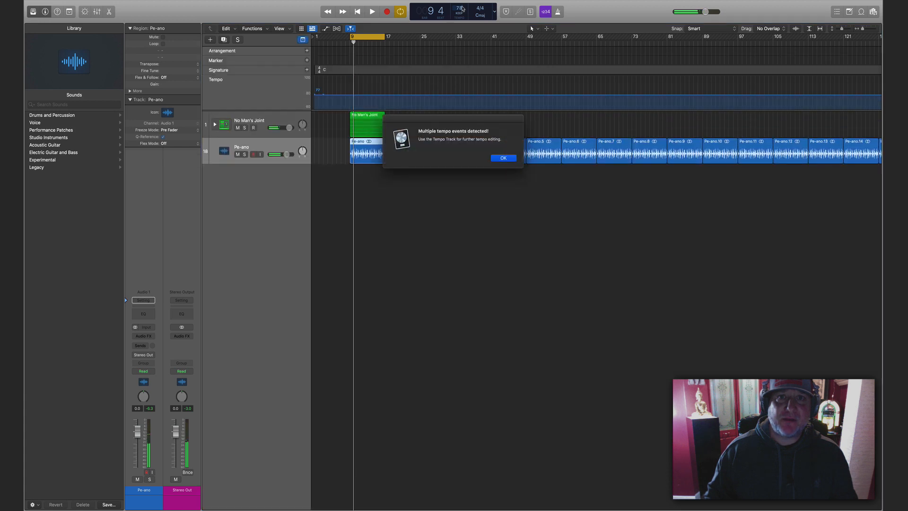
left_click(504, 158)
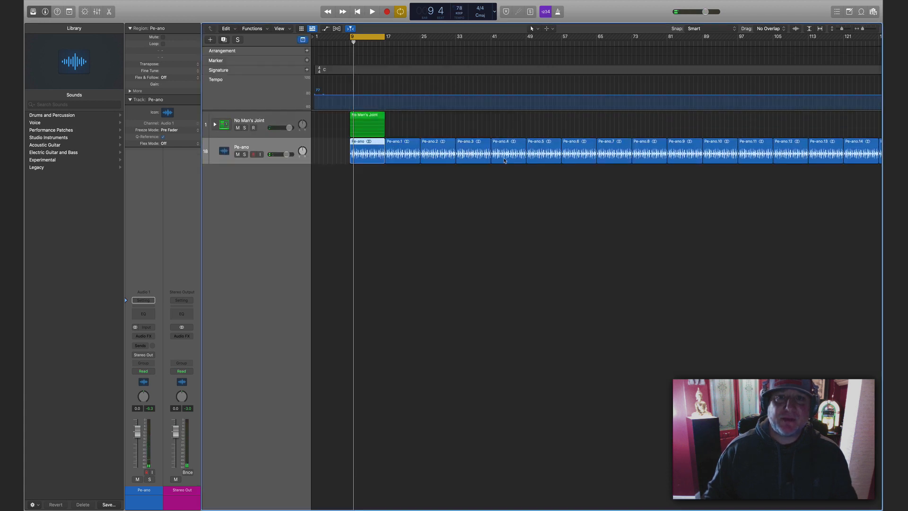
key("super+z")
scroll(370, 154, "down", 1)
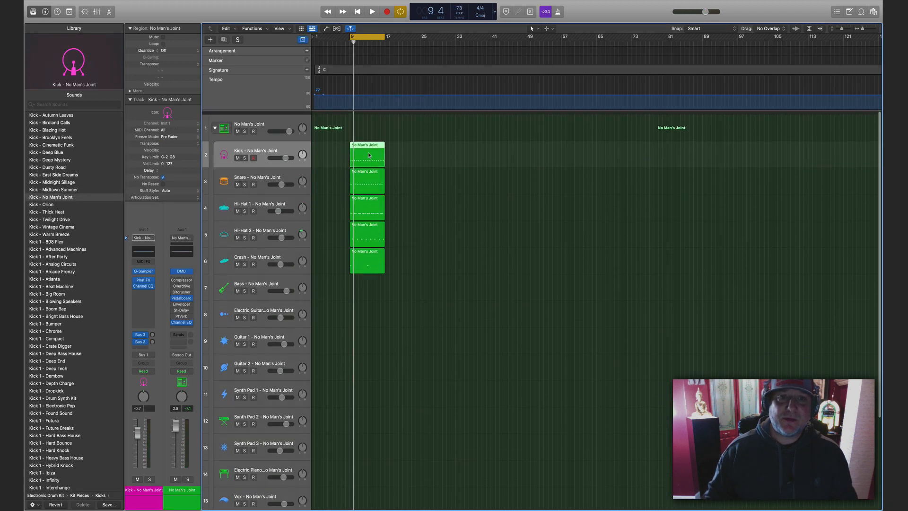
scroll(369, 154, "down", 5)
key("super+z")
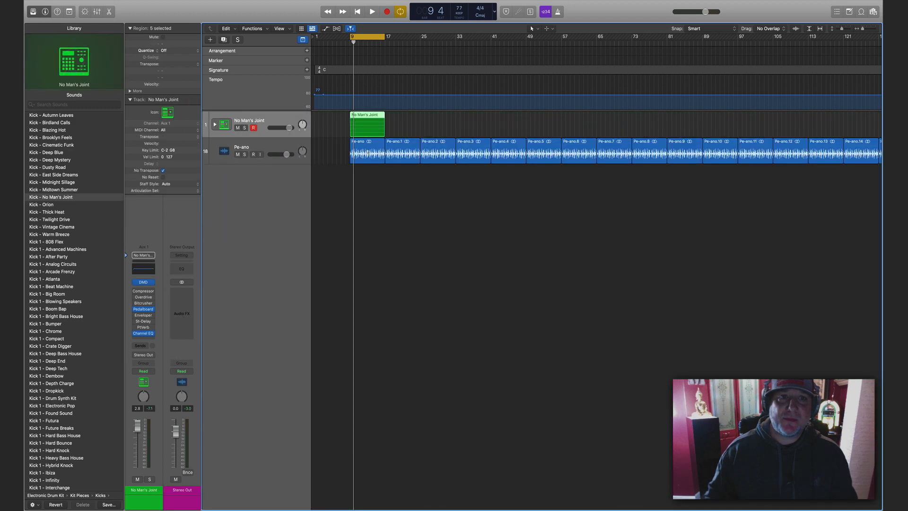
key("super+z")
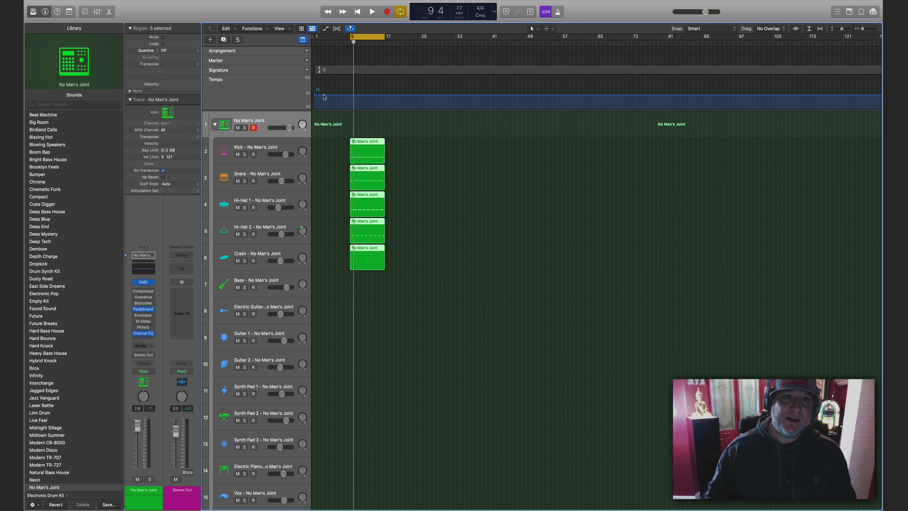
key("super+z")
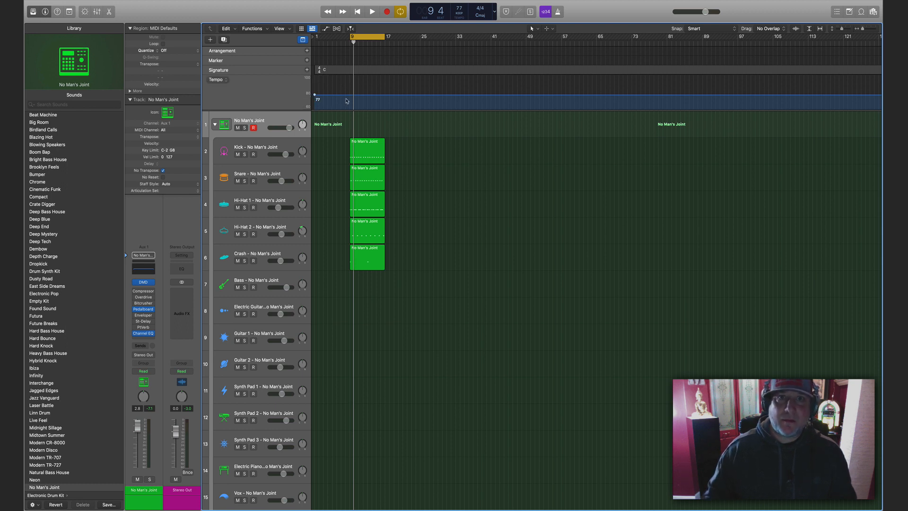
Raise the Tempo track's value to 85, preview the loop, and return the tempo to 77.
left_click_drag(315, 95, 315, 89)
key("space")
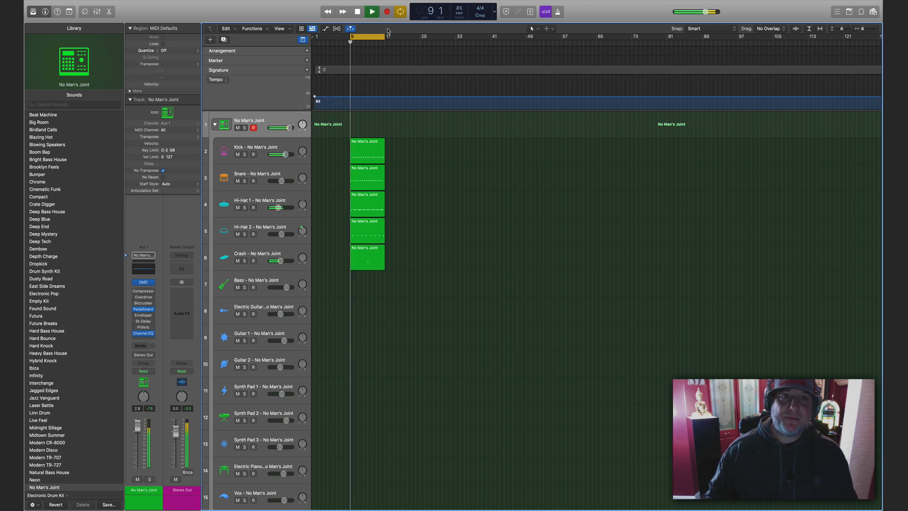
key("space")
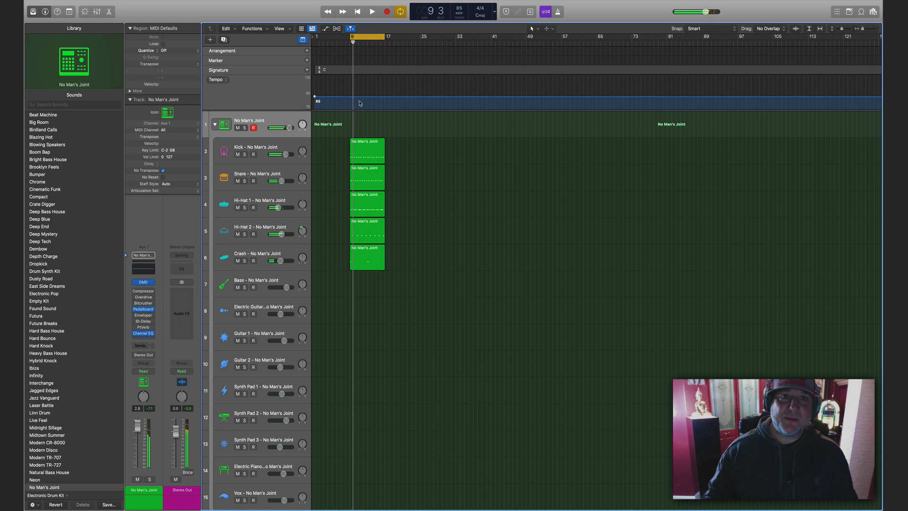
left_click_drag(316, 97, 315, 98)
Enable Flex in Polyphonic (Auto) mode on the Pe-ano track, and select all its regions with Cycle off.
scroll(415, 152, "down", 5)
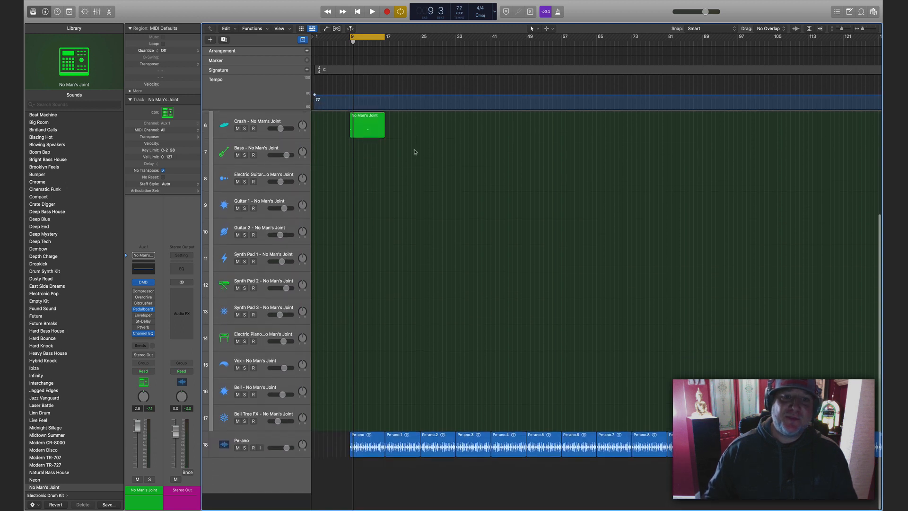
left_click(291, 455)
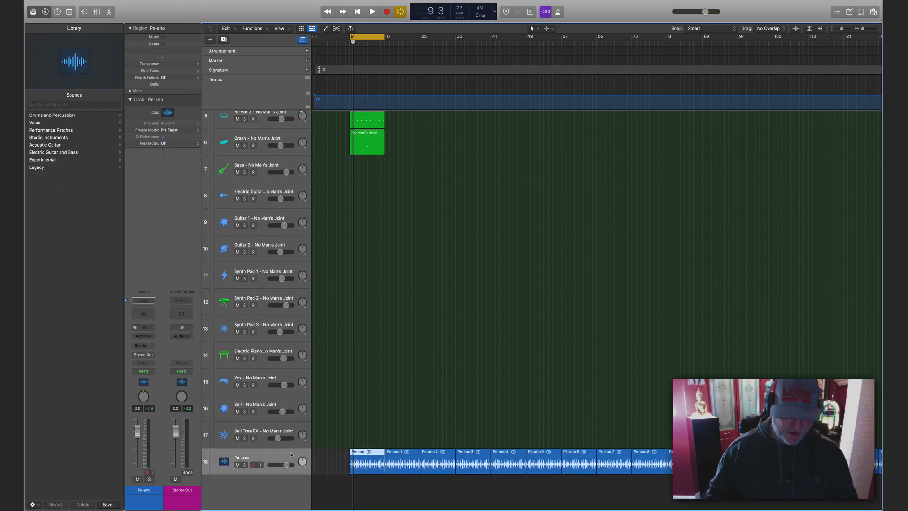
left_click(271, 465)
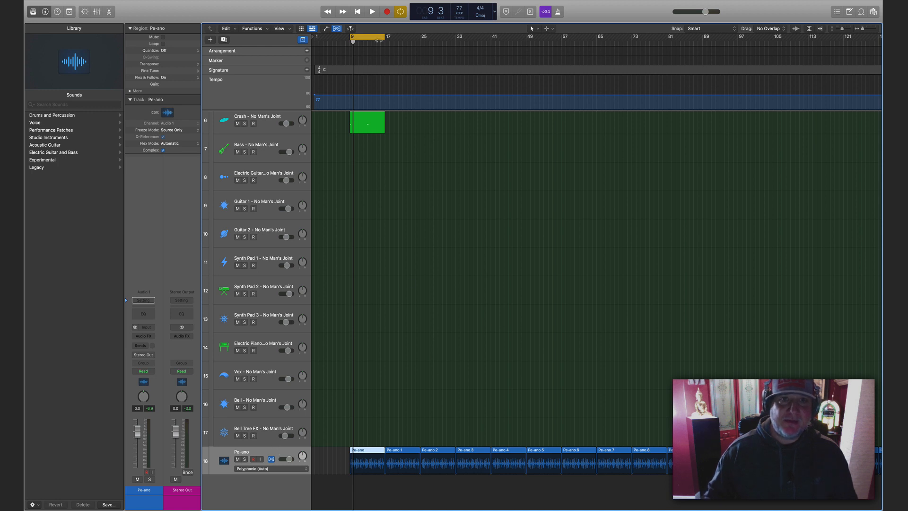
left_click(377, 39)
left_click(289, 450)
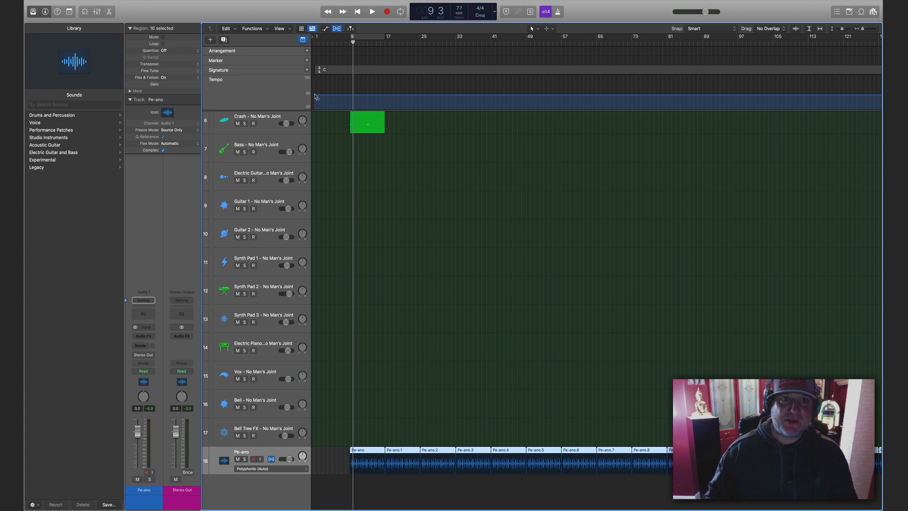
Audition the loop at a Tempo track value of 85, and lower the tempo to 82 with playback running.
left_click_drag(316, 97, 316, 90)
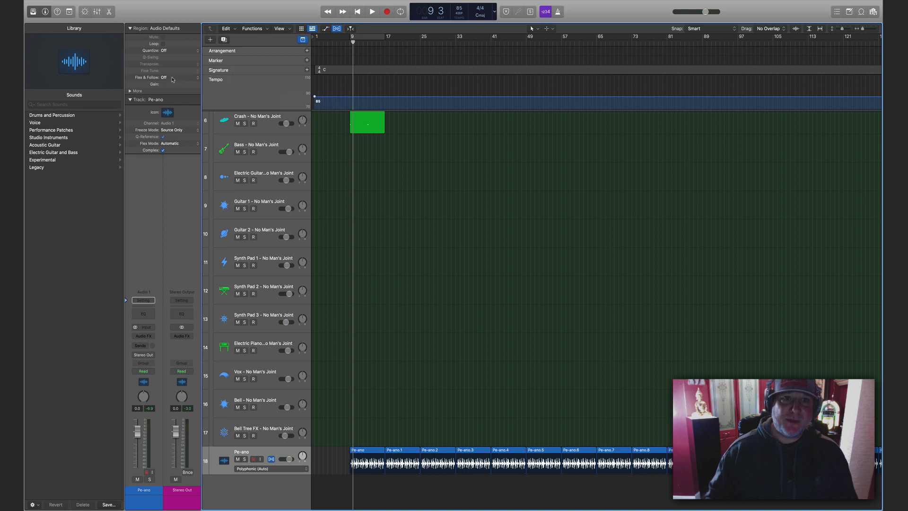
key("space")
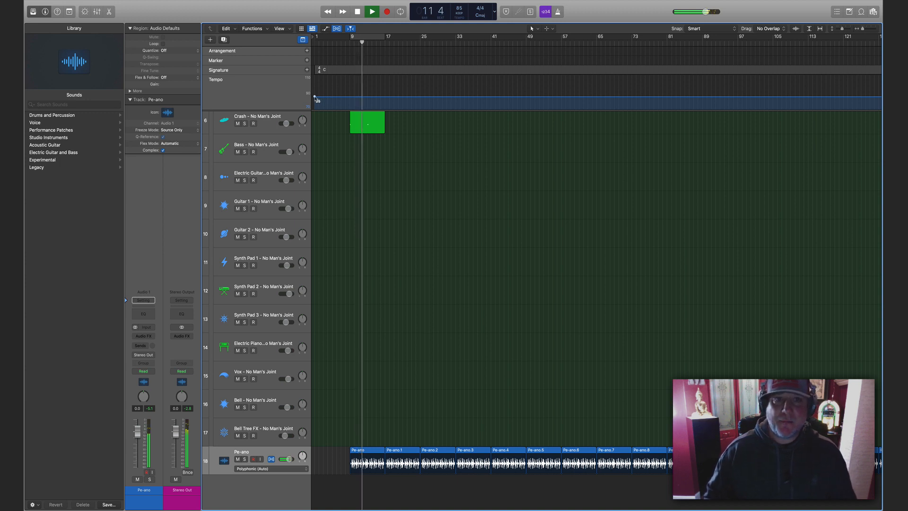
key("space")
left_click_drag(314, 98, 314, 100)
key("space")
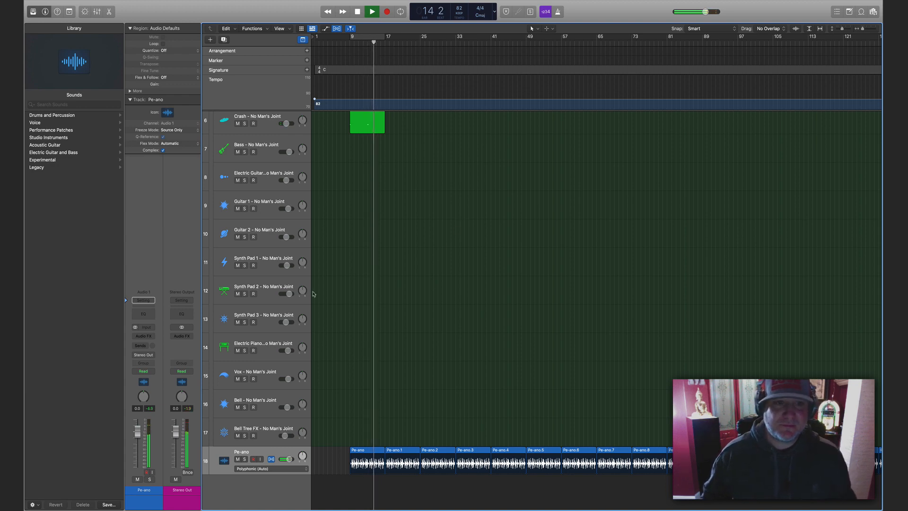
Delete the empty No Man's Joint tracks from Bass through Bell Tree FX, keeping the drums and Pe-ano, and stop playback.
scroll(341, 196, "up", 3)
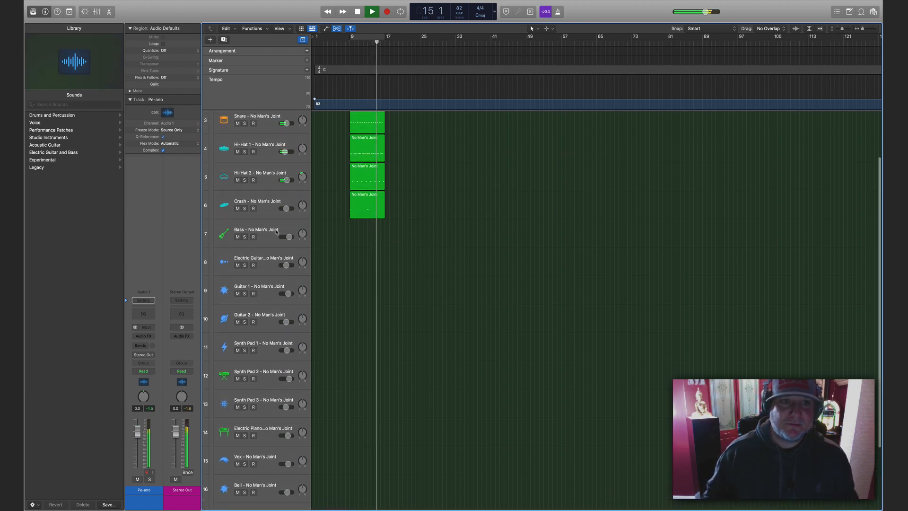
left_click(277, 232)
key("Delete")
key("Delete")
key("Delete")
key("Delete")
key("Delete")
key("Delete")
key("Delete")
key("Delete")
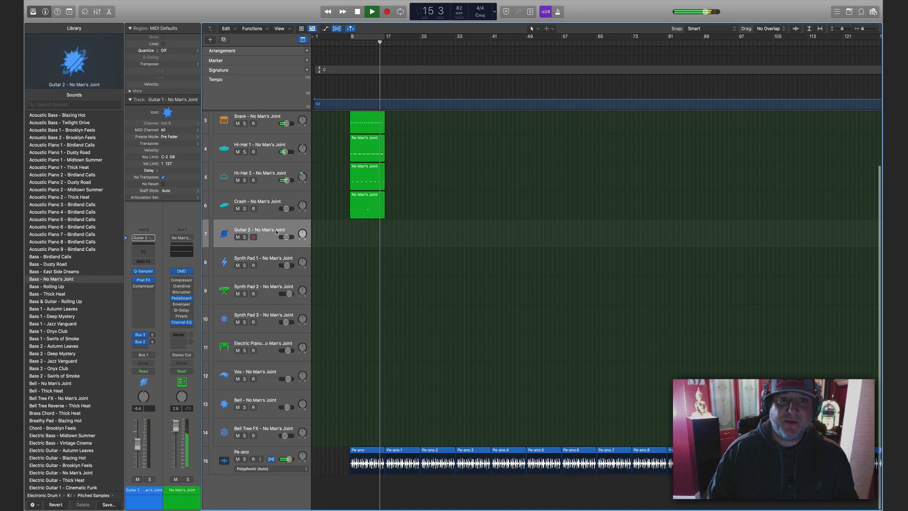
key("Delete")
key("Delete")
key("Delete")
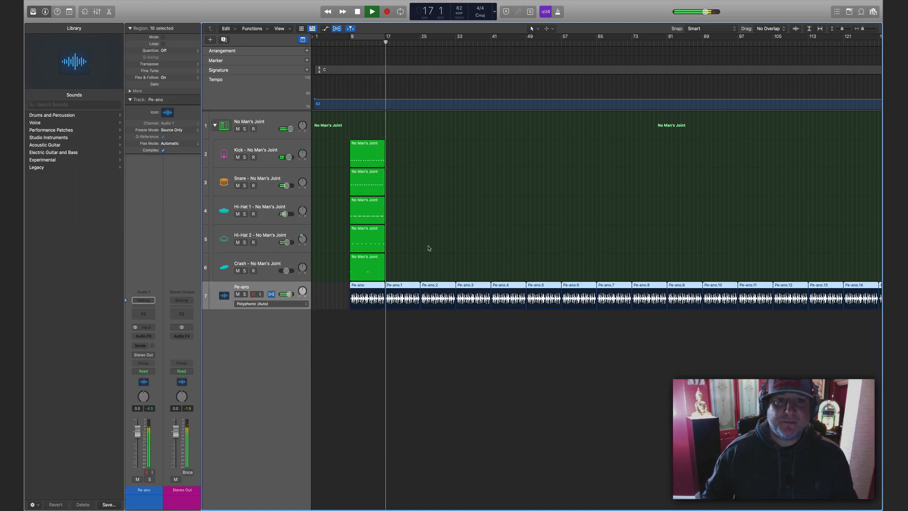
key("space")
Loop the five No Man's Joint drum regions, fit them in view, and play from bar 9.
left_click_drag(406, 265, 364, 152)
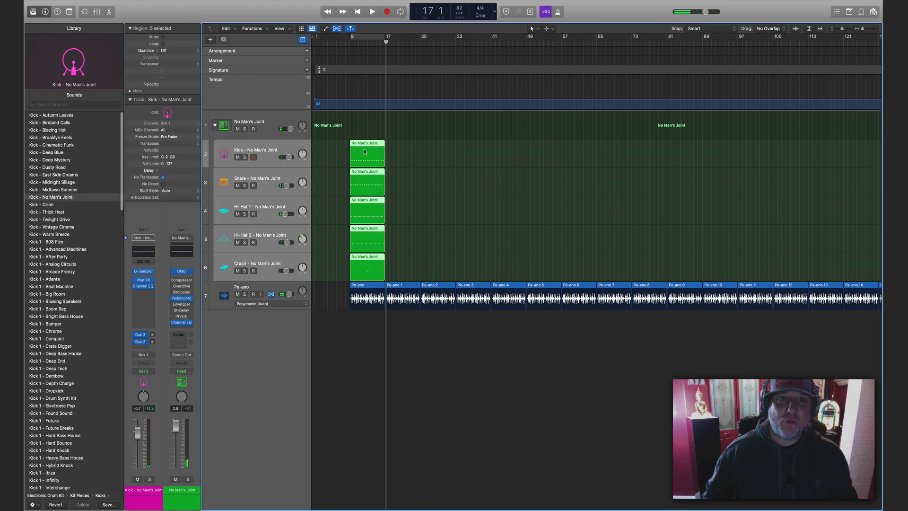
key("l")
key("z")
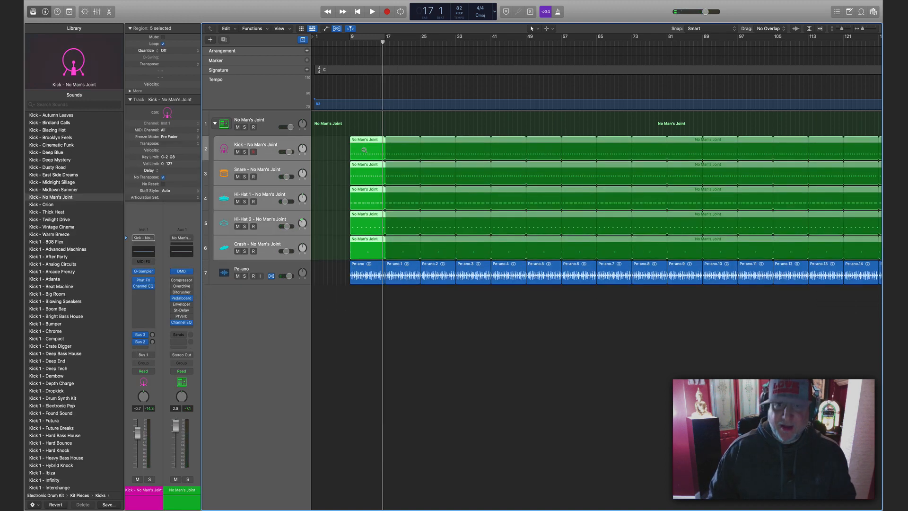
left_click(348, 43)
key("space")
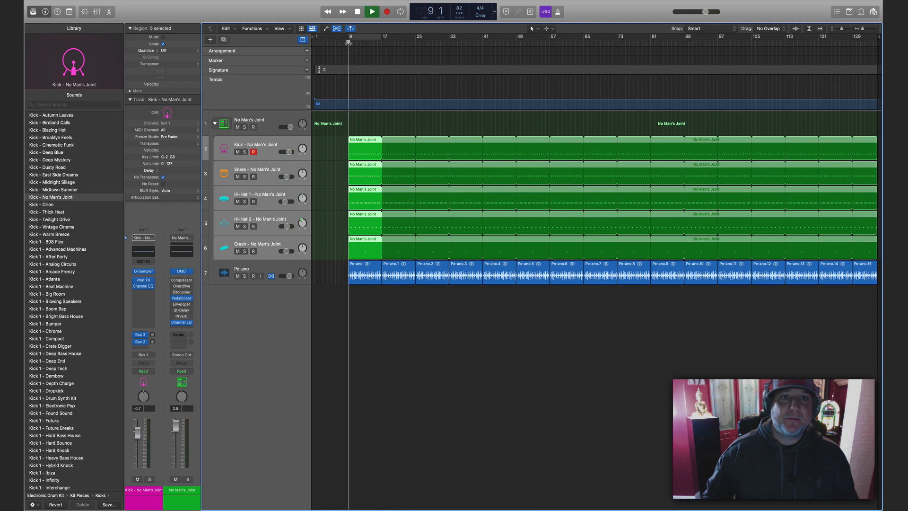
Flatten the No Man's Joint track stack so its five drum tracks stand alone, and stop playback.
left_click(279, 121)
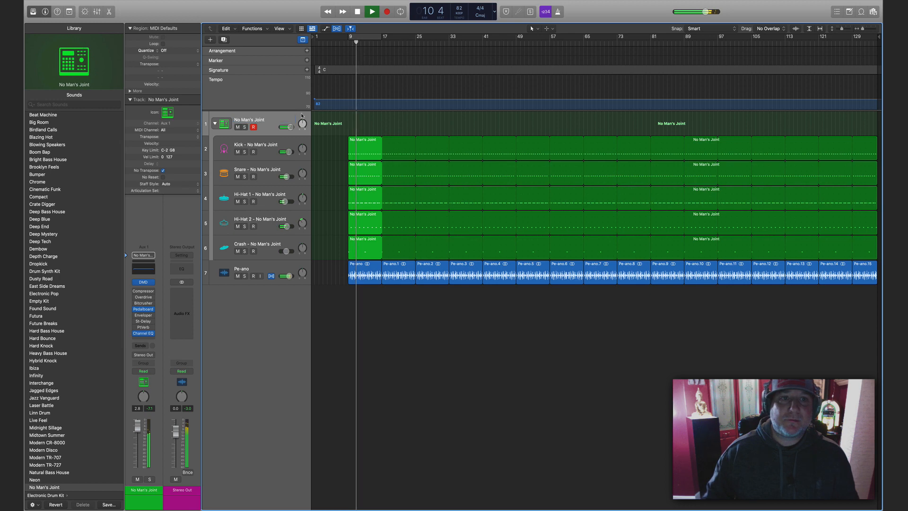
right_click(287, 114)
left_click(308, 179)
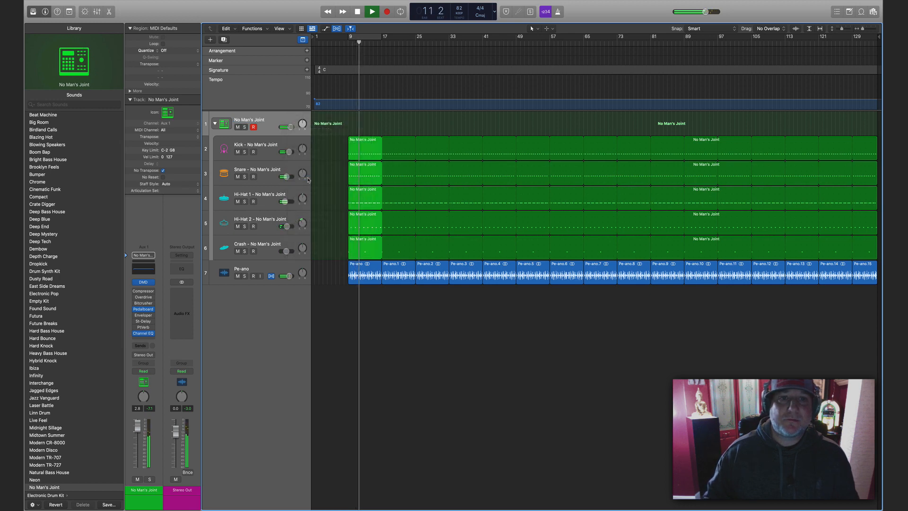
key("space")
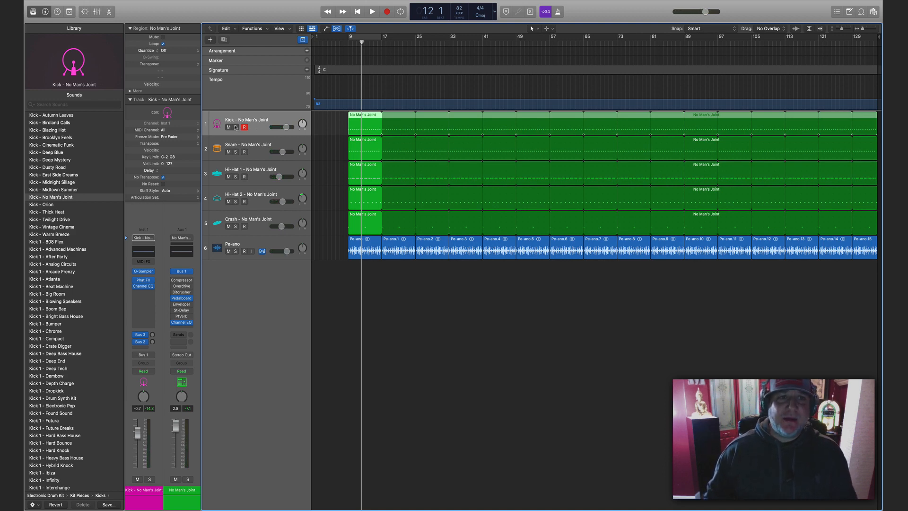
Convert the loops of all regions into separate regions, clear the selection, and slightly enlarge the tracks.
key("super+a")
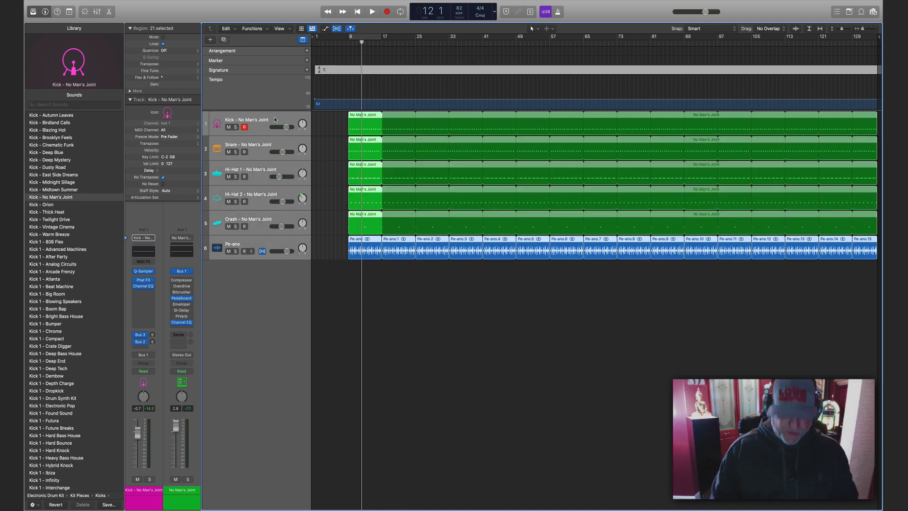
key("ctrl+l")
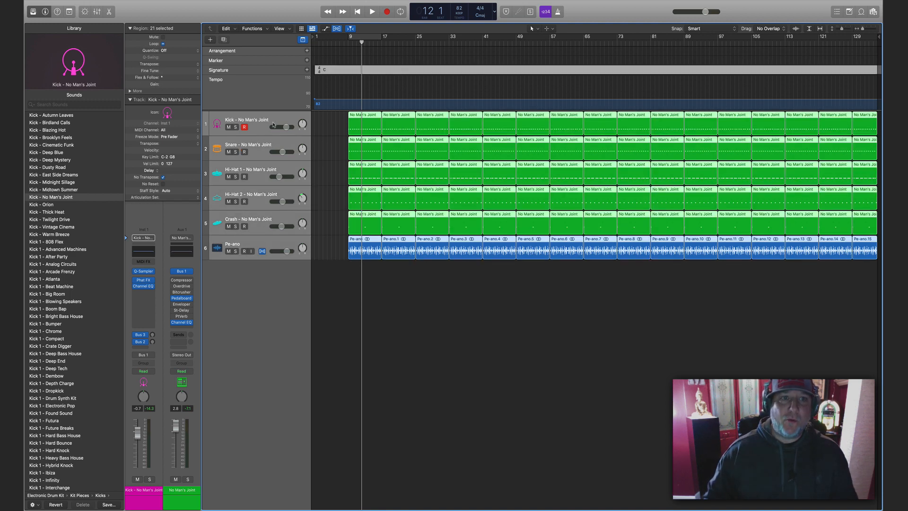
left_click(275, 144)
left_click(372, 301)
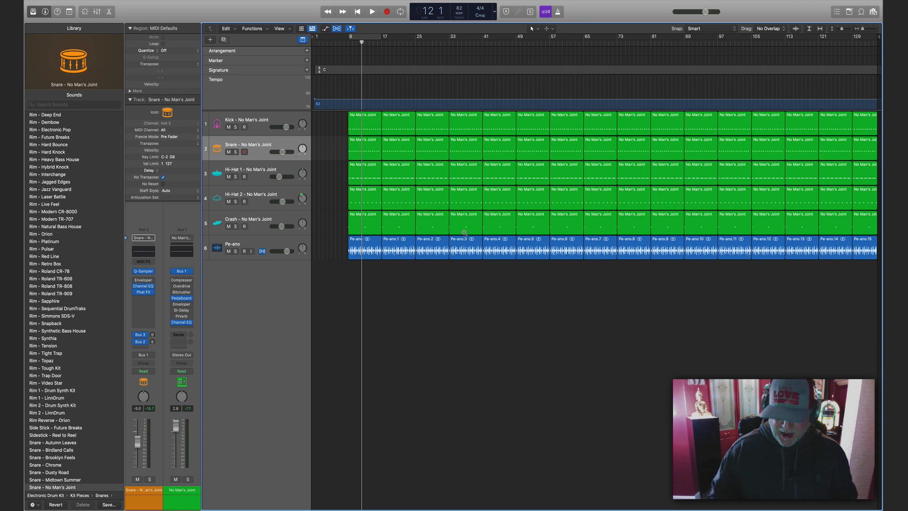
scroll(464, 233, "down", 2)
scroll(465, 233, "up", 2)
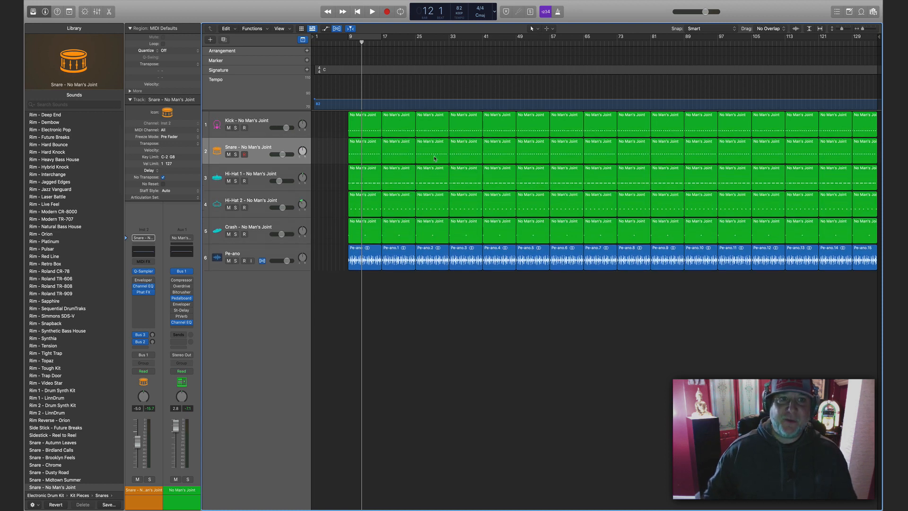
Solo the Kick track to audition it, raise its volume to 2.8 dB, and unsolo it with playback running.
left_click(273, 125)
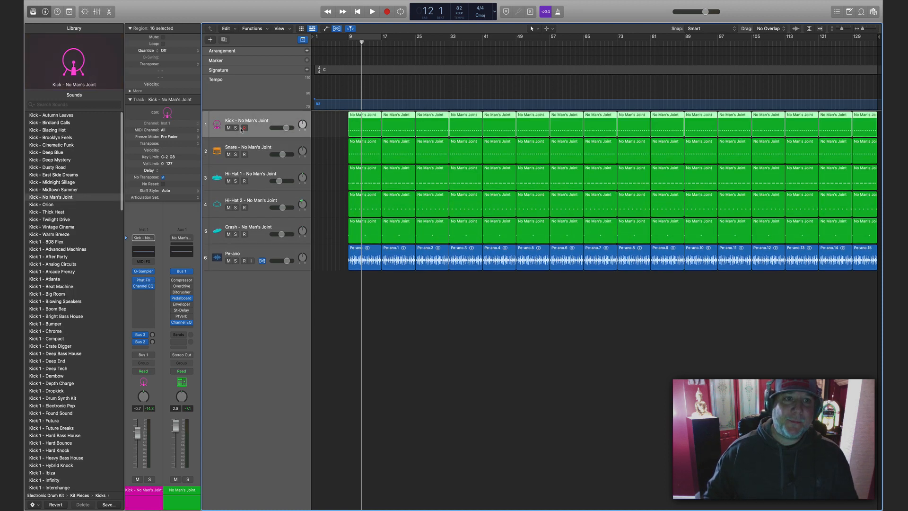
left_click(236, 128)
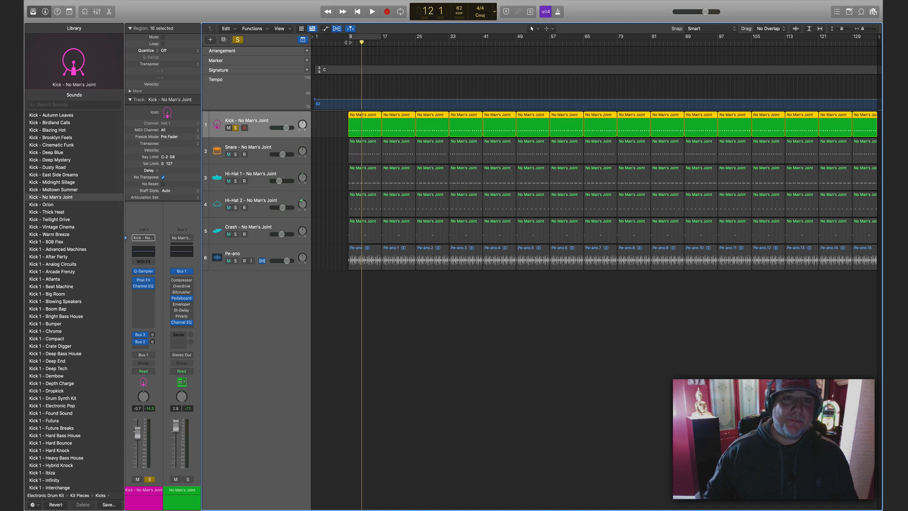
key("space")
key("s")
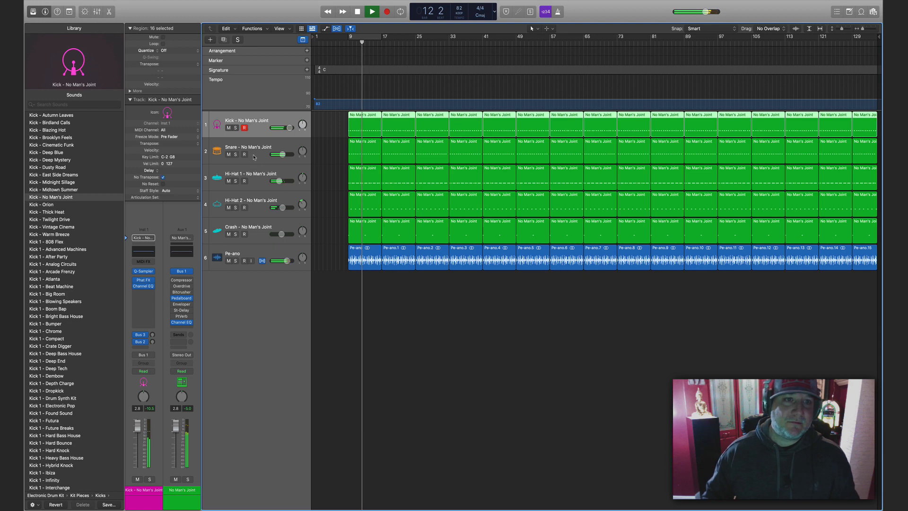
Raise the Snare track's volume to 0.0 dB and the Hi-Hat 1 track's volume to -7.0 dB while the loop plays.
left_click_drag(282, 157, 303, 159)
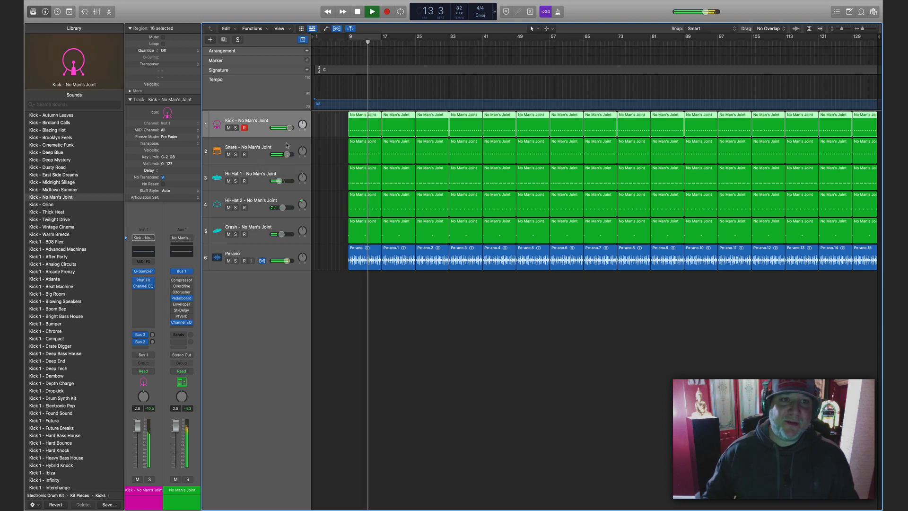
left_click(286, 146)
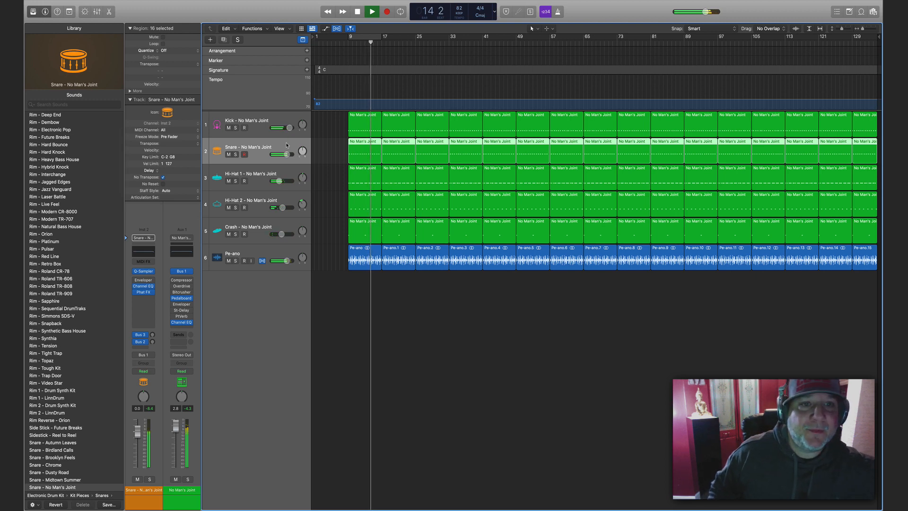
left_click(279, 180)
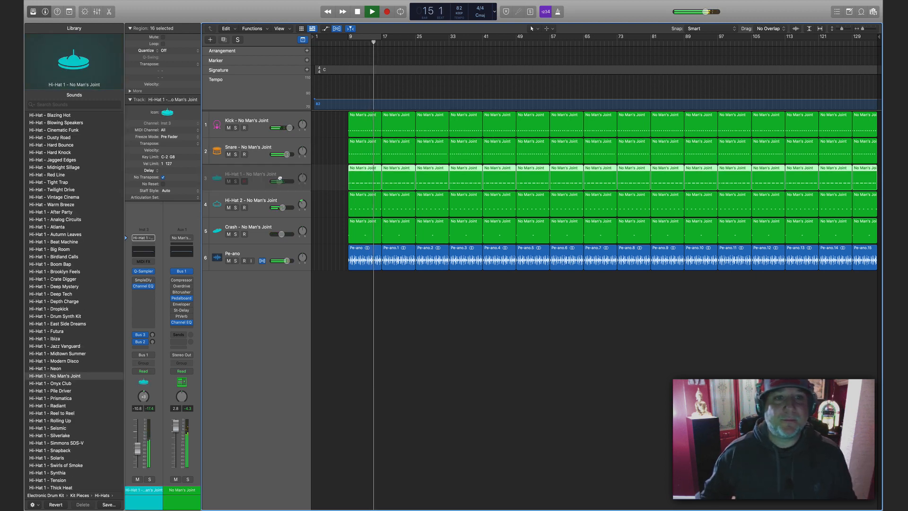
left_click_drag(279, 181, 282, 181)
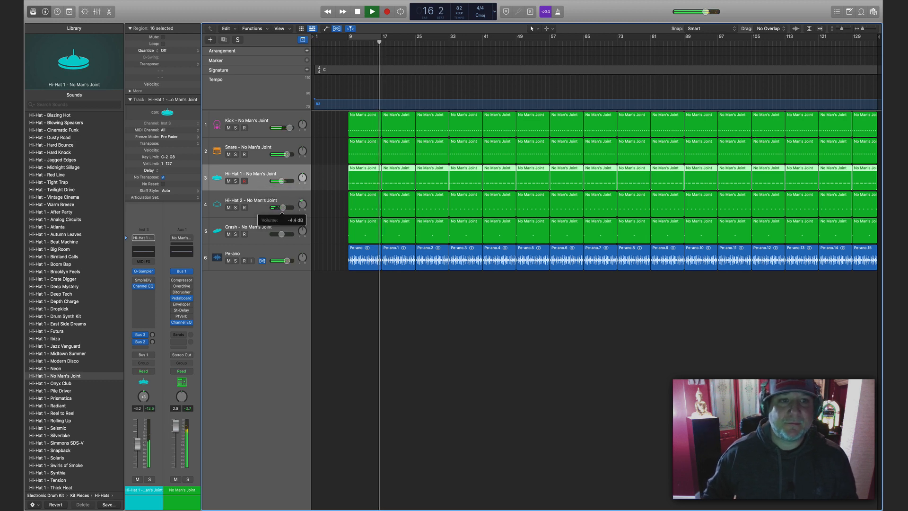
left_click(282, 181)
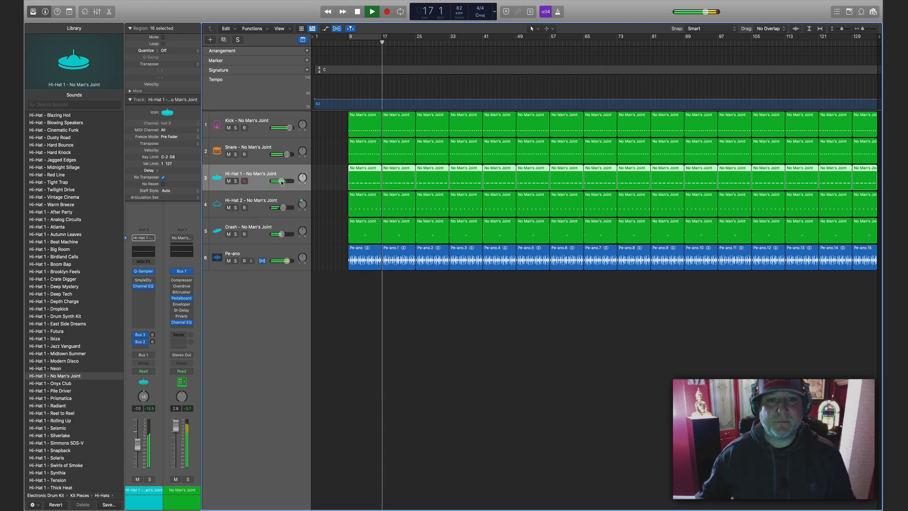
Stop playback and insert a stereo Tape Delay on the Pe-ano track.
left_click(282, 251)
key("space")
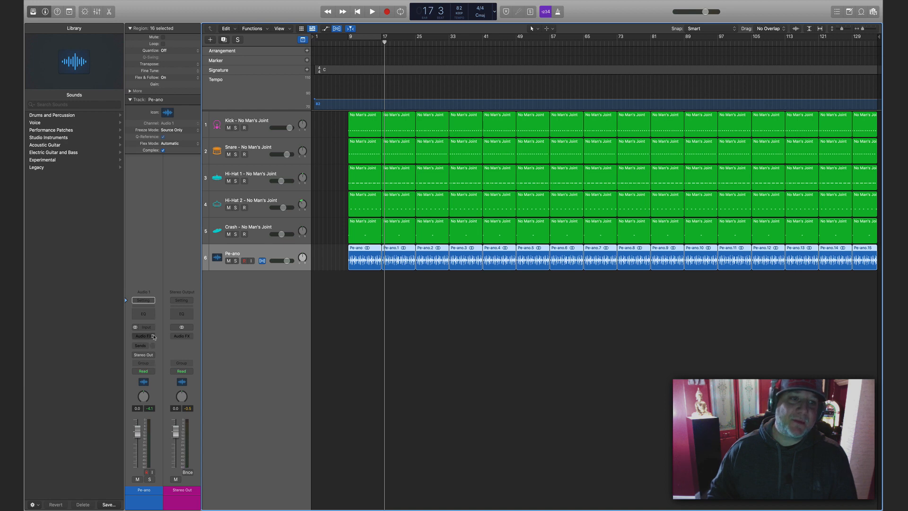
left_click(154, 336)
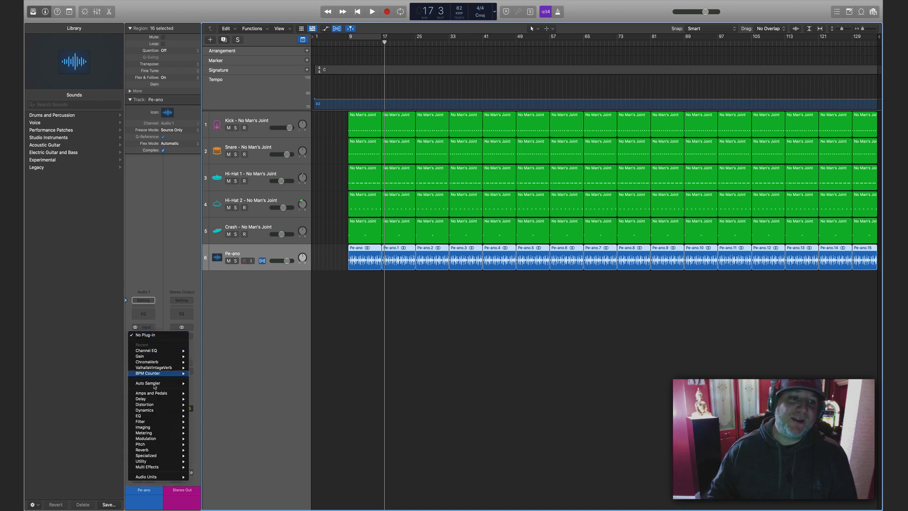
mouse_move(156, 399)
mouse_move(218, 416)
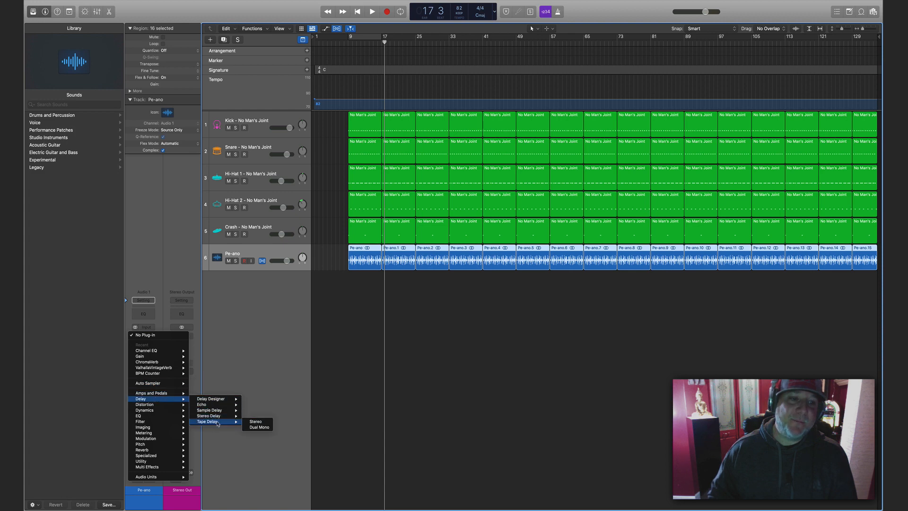
left_click(256, 423)
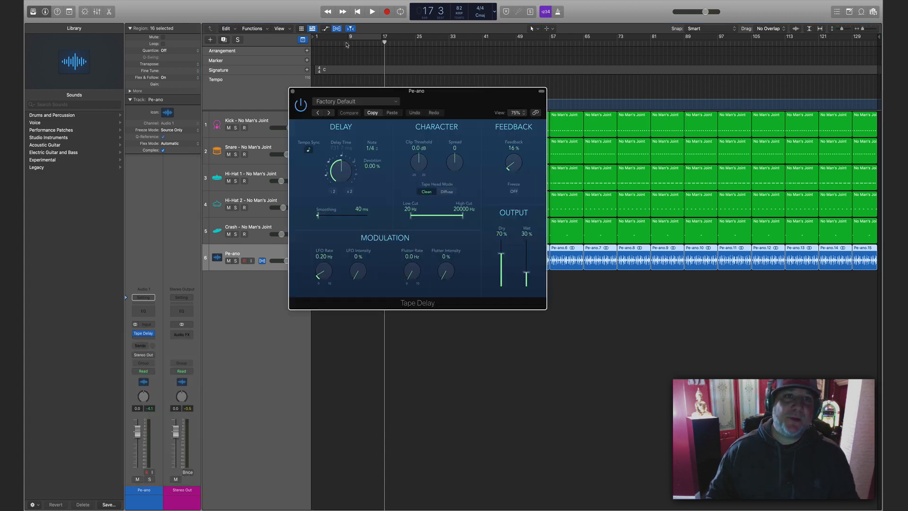
Move the playhead to bar 8, and set the Tape Delay's Feedback to 0%, Dry to 0% and Wet to 100%.
left_click(344, 42)
left_click_drag(342, 90, 399, 200)
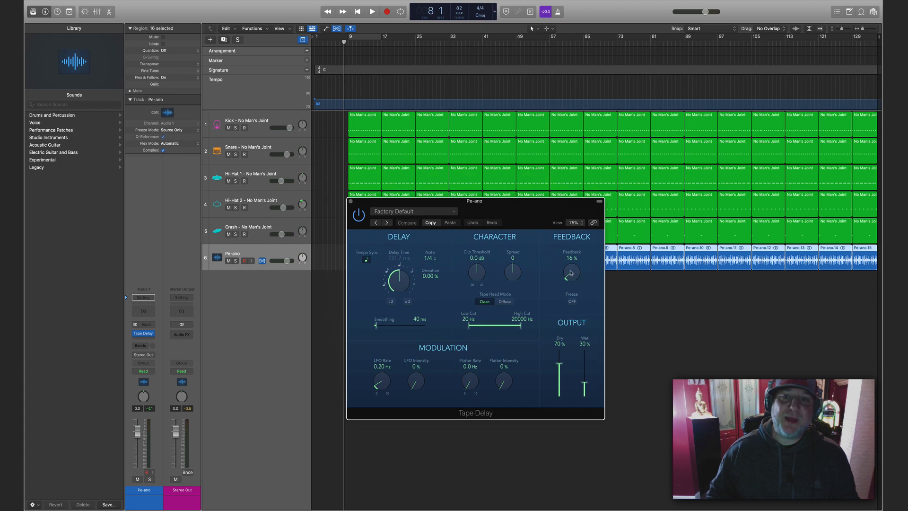
left_click_drag(571, 273, 573, 334)
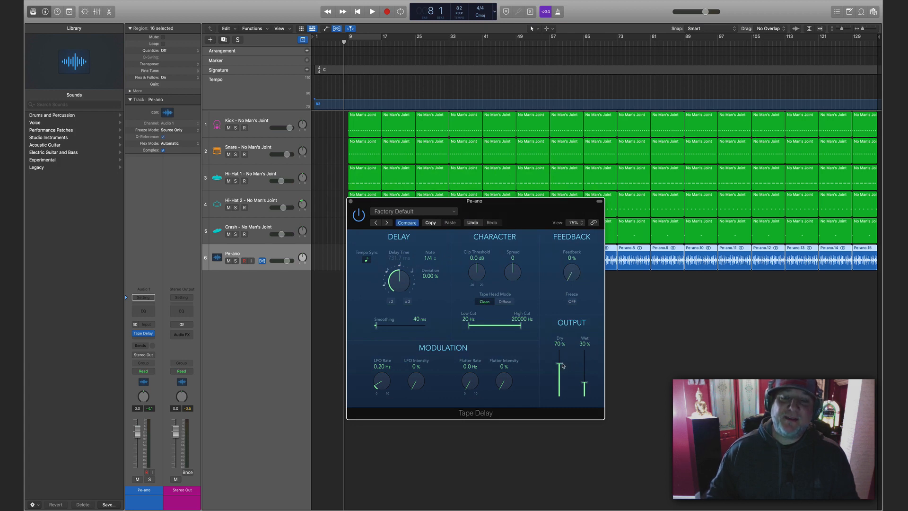
left_click_drag(563, 366, 552, 423)
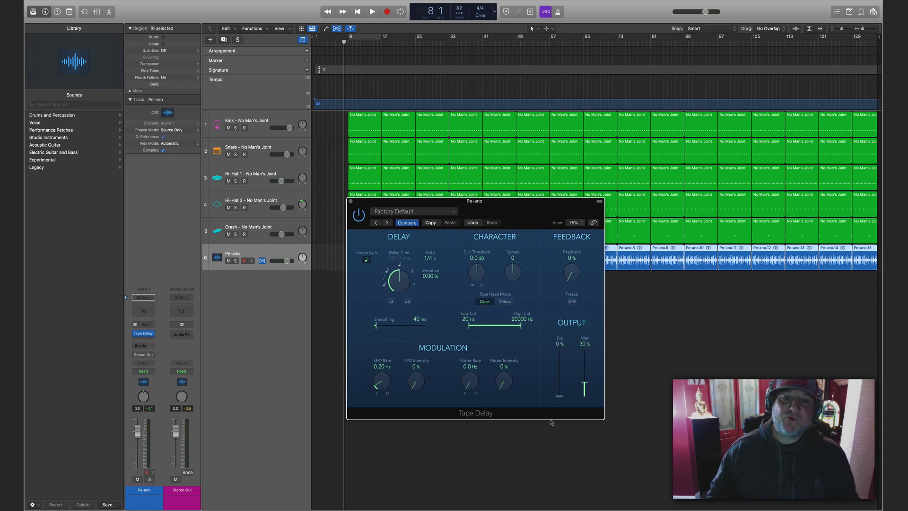
left_click_drag(586, 386, 577, 330)
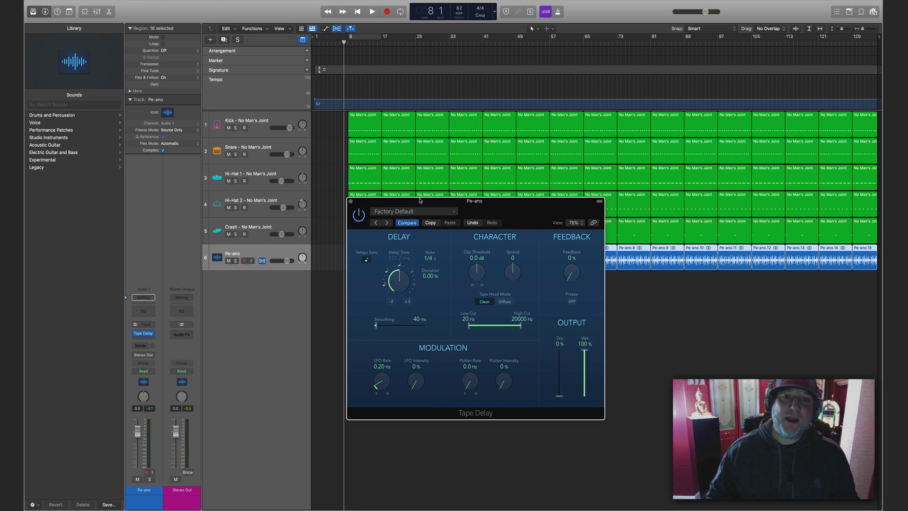
Turn off the Tape Delay's Tempo Sync, set its Delay Time to 0.0 ms, and play the loop with Pe-ano selected.
left_click_drag(420, 201, 483, 167)
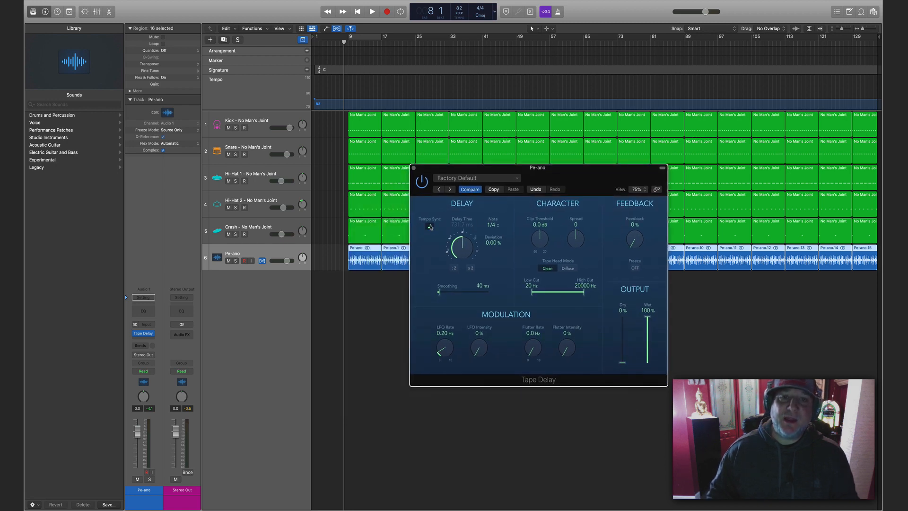
left_click(430, 226)
left_click_drag(463, 246, 275, 246)
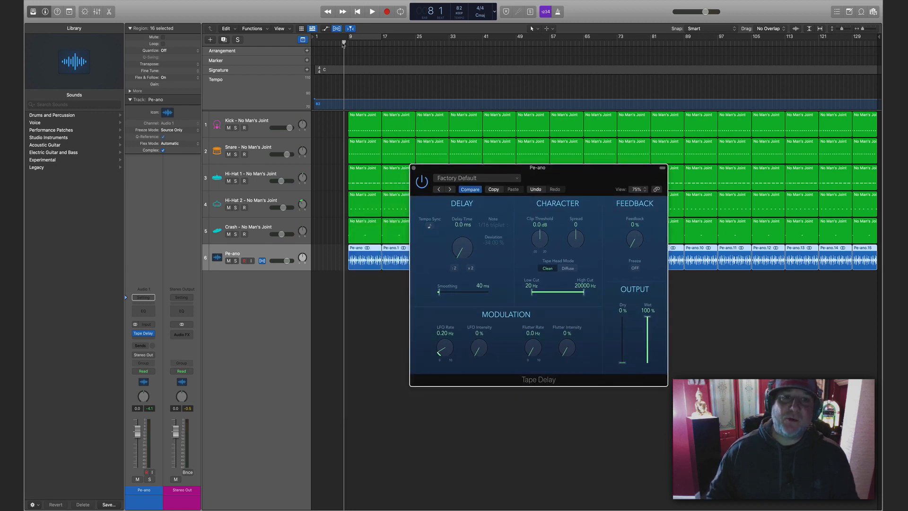
key("space")
left_click(249, 255)
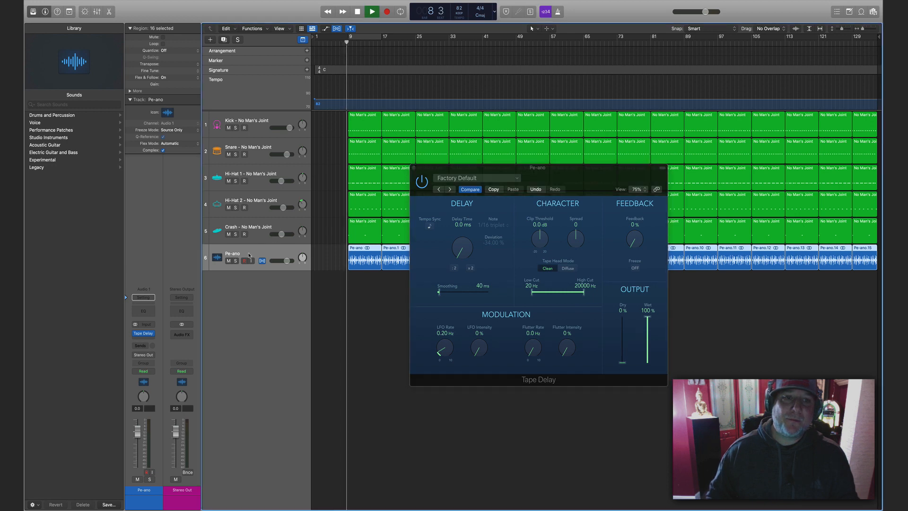
Solo the Pe-ano track and set its Tape Delay to Flutter Rate 5.5 Hz, Flutter Intensity 41% and LFO Intensity 15%.
left_click(234, 261)
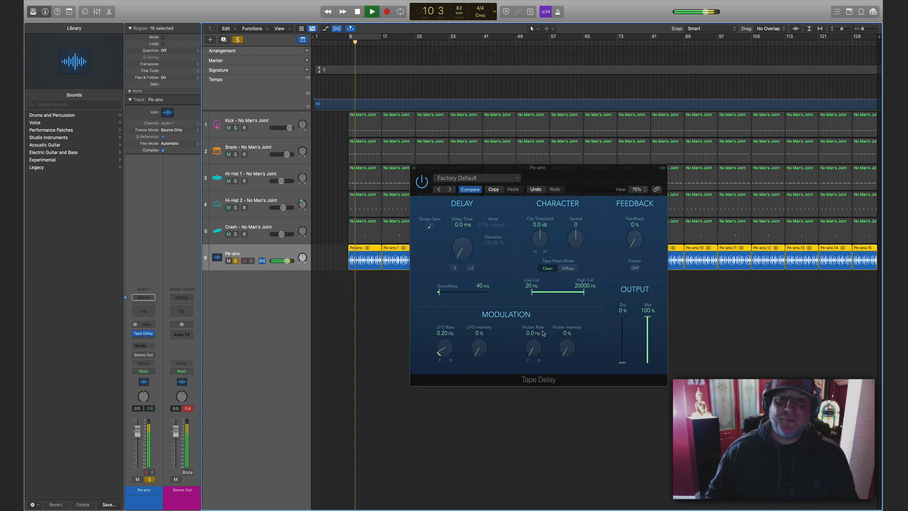
left_click_drag(532, 351, 576, 313)
left_click_drag(574, 344, 480, 349)
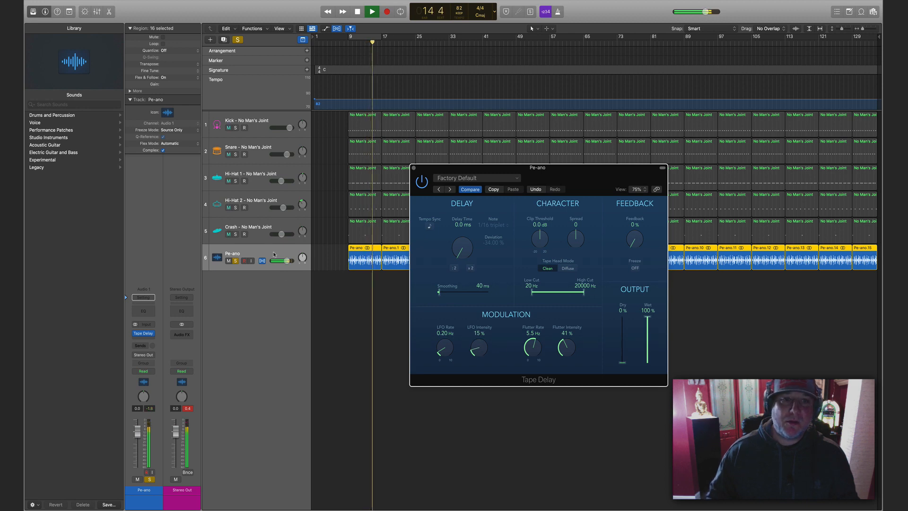
Insert a stereo Single Band EQ after the Tape Delay on the Pe-ano track.
left_click(158, 312)
left_click(148, 333)
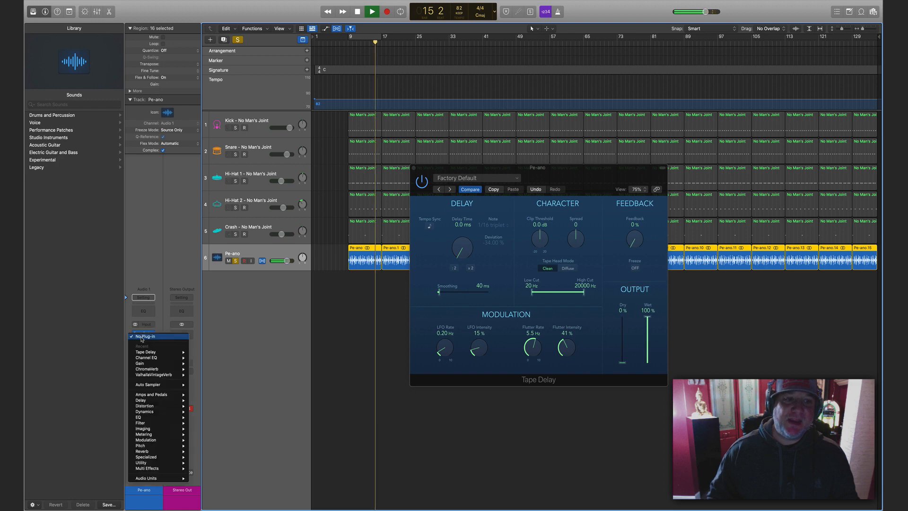
mouse_move(148, 359)
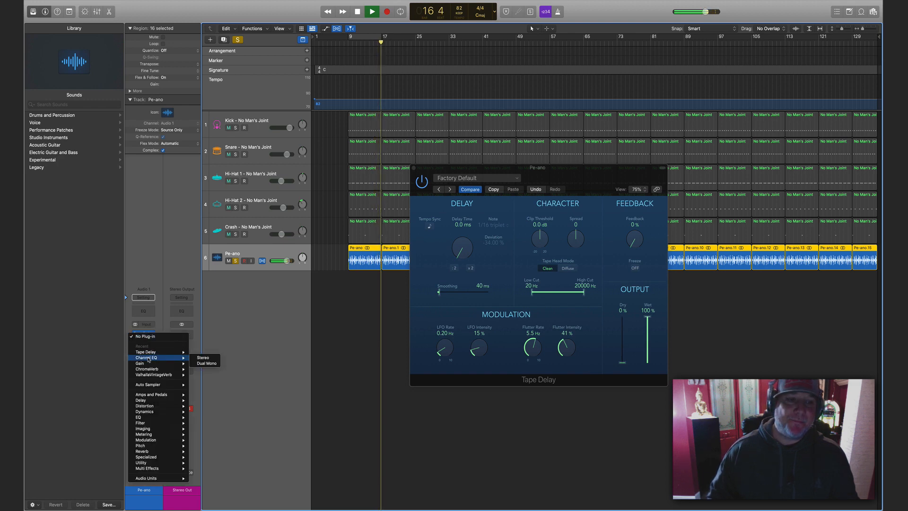
mouse_move(141, 417)
mouse_move(213, 434)
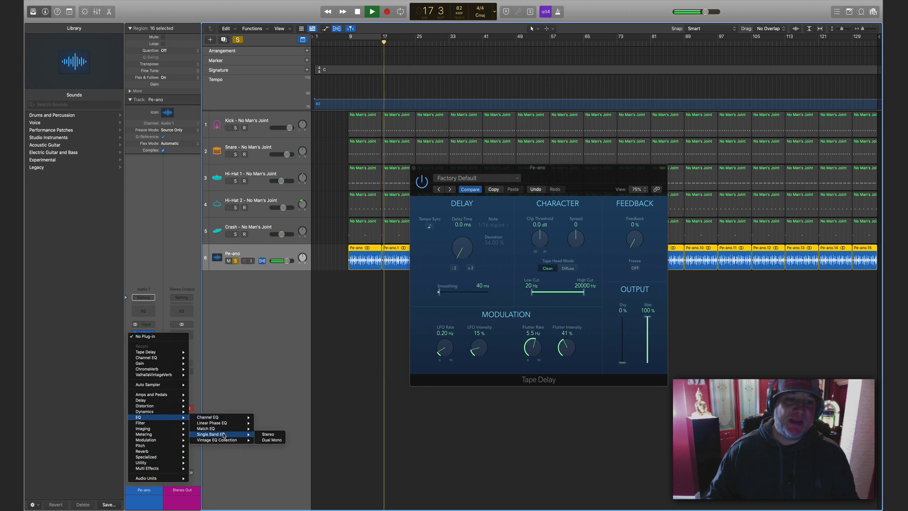
left_click(270, 434)
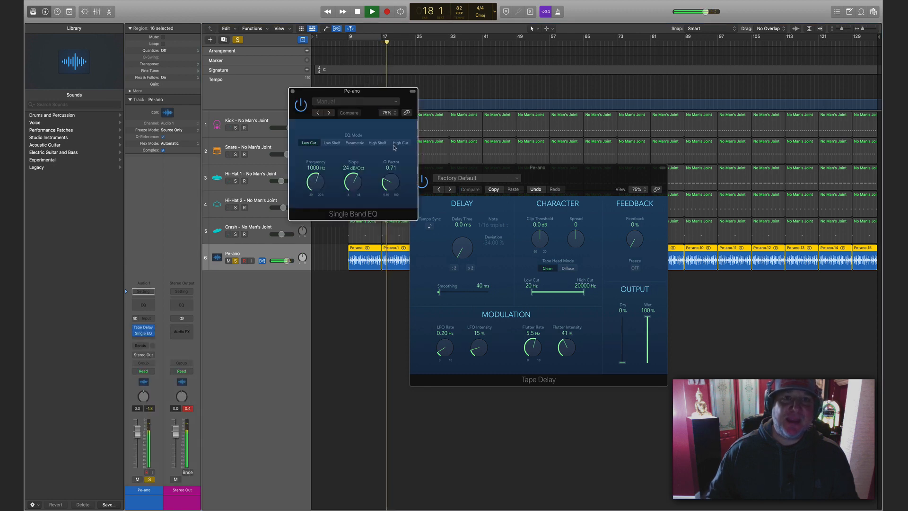
Set the Single Band EQ to High Cut mode with a Frequency of 2900 Hz.
left_click(400, 142)
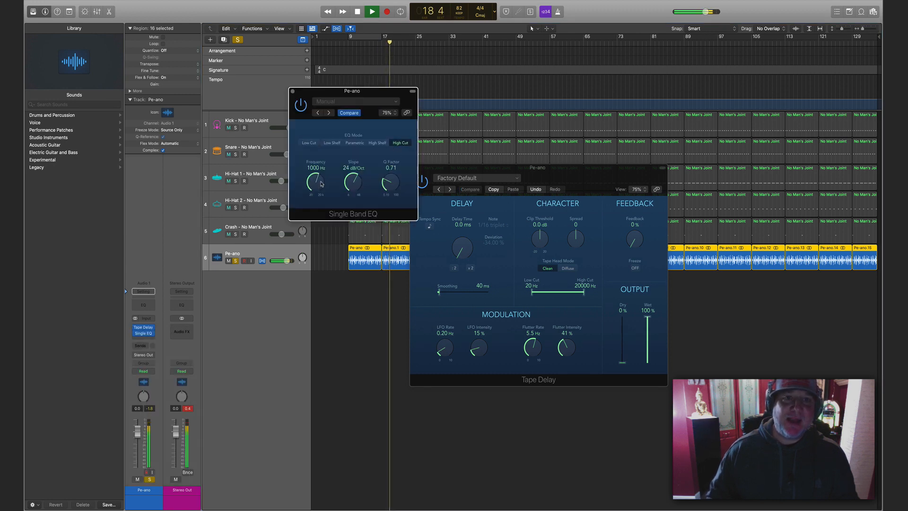
left_click_drag(321, 183, 355, 192)
left_click_drag(350, 91, 537, 116)
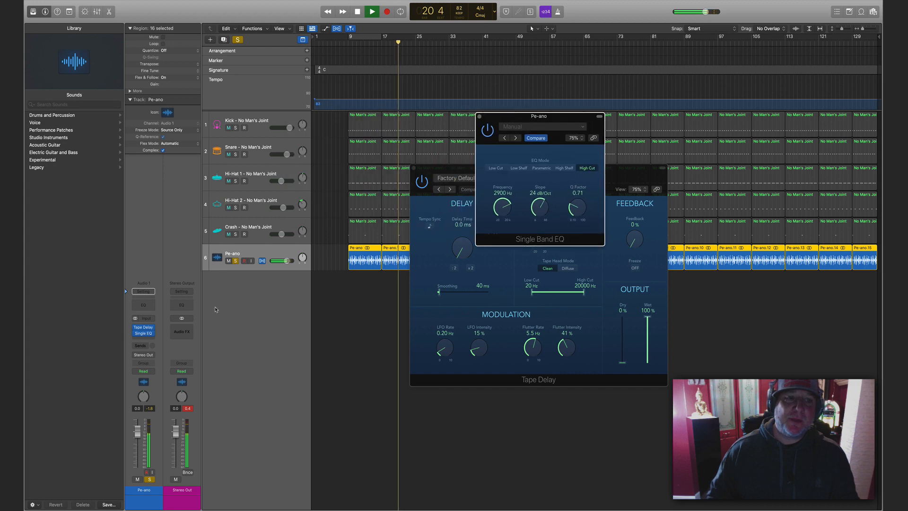
Add a Channel EQ to Pe-ano, raise its low-cut frequency to about 230 Hz, and close the open plug-in windows.
left_click(152, 303)
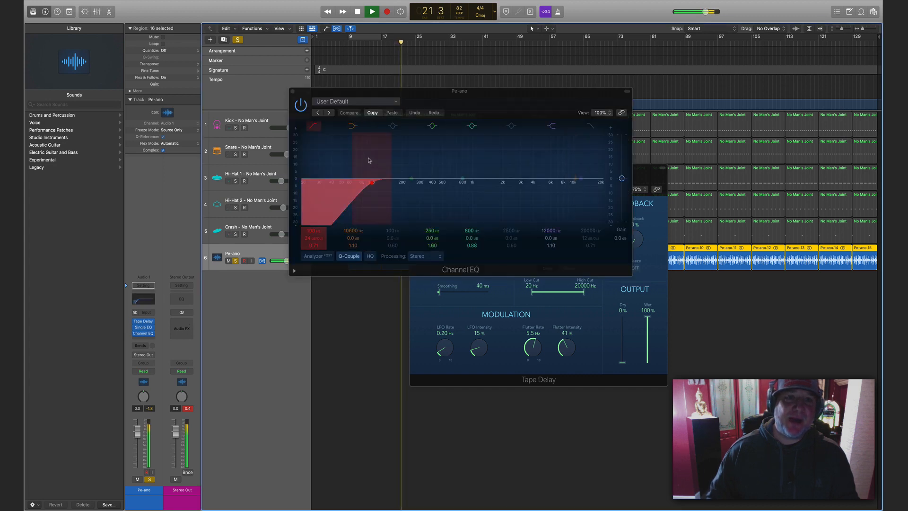
left_click_drag(371, 171, 405, 167)
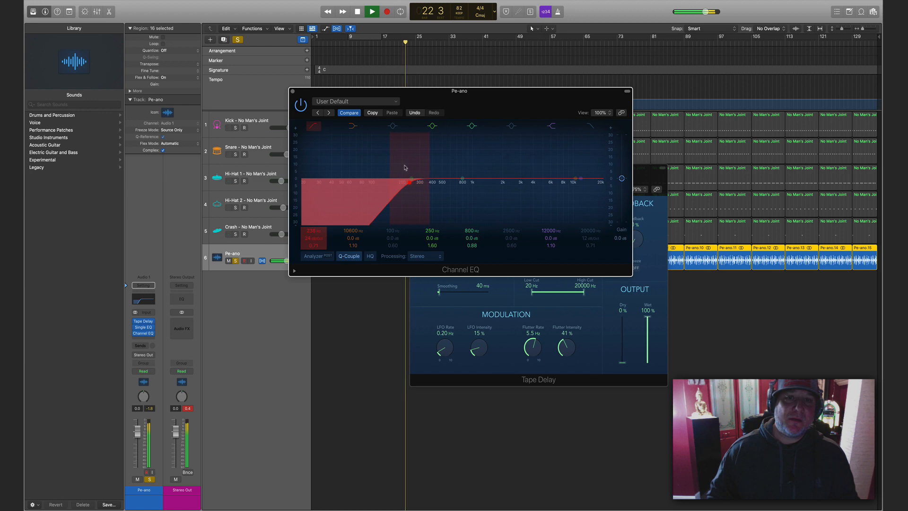
left_click(293, 91)
left_click(480, 116)
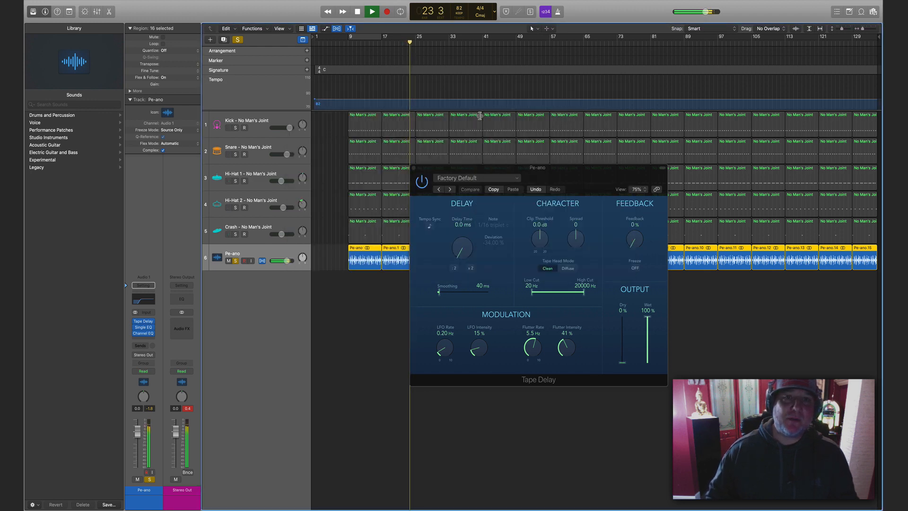
left_click(414, 168)
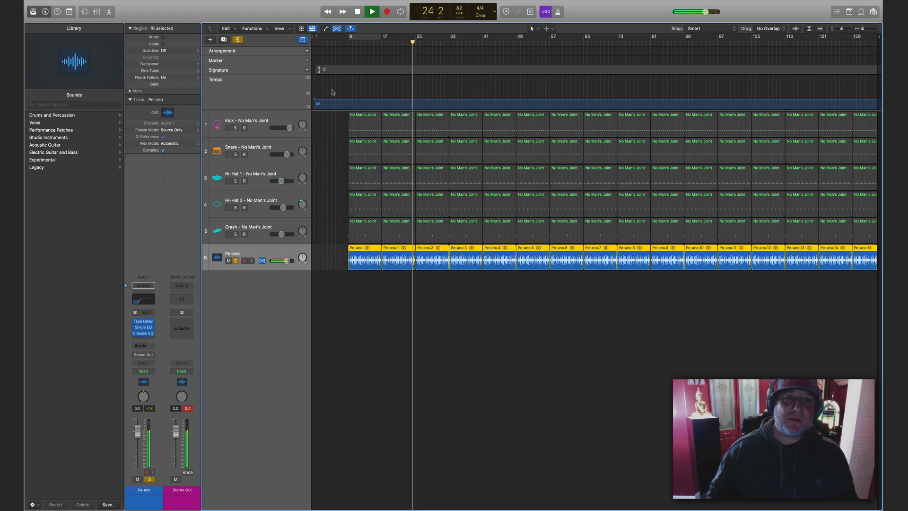
Restart playback from the beginning of the beat with Pe-ano unsoloed and its volume set to -0.2 dB.
left_click(348, 42)
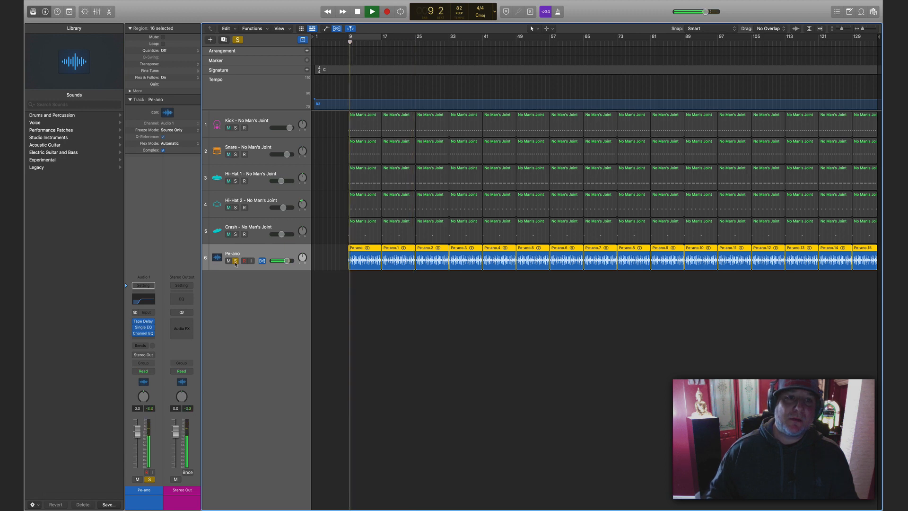
left_click(235, 261)
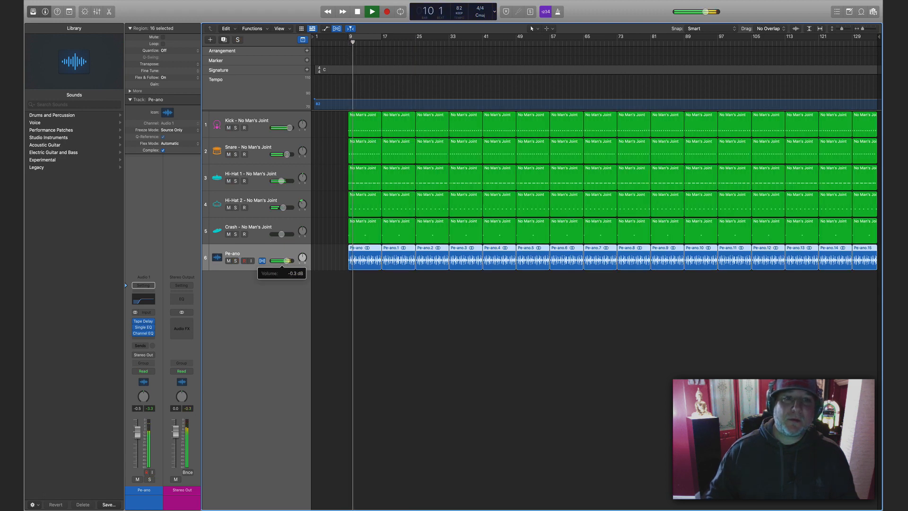
Reopen Pe-ano's Tape Delay and set Flutter Intensity to 29%, Tape Head Mode to Diffuse and Spread to 14.
left_click(141, 322)
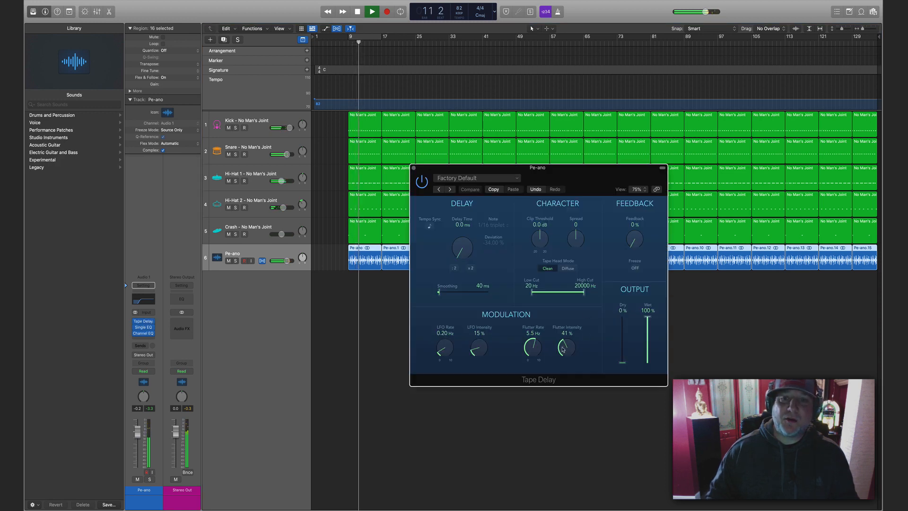
left_click_drag(562, 349, 564, 362)
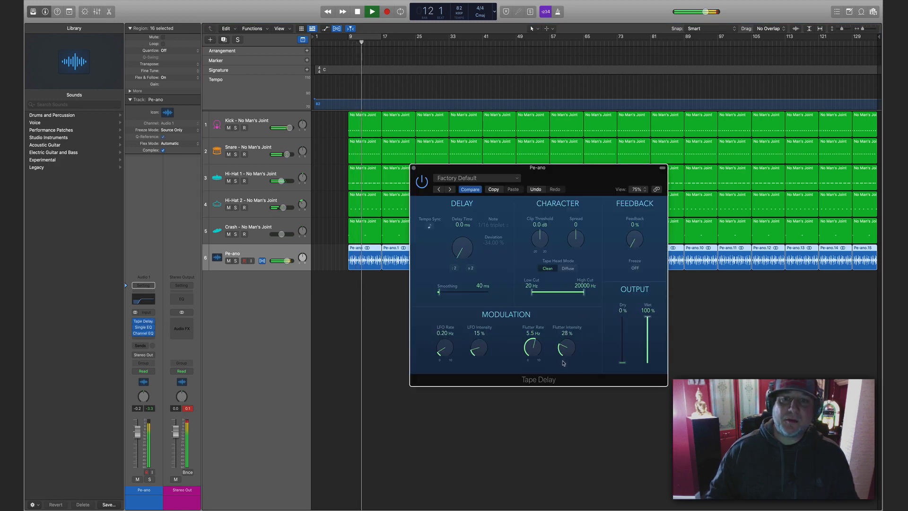
left_click(548, 268)
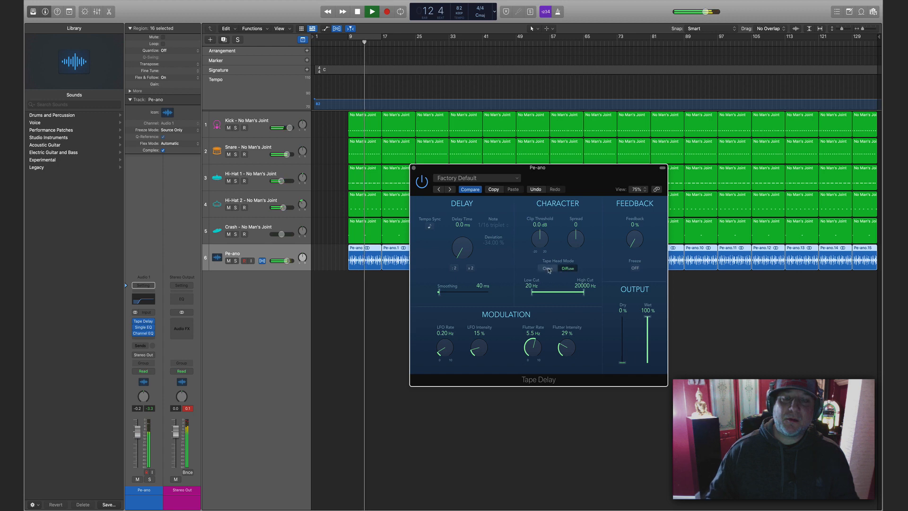
left_click_drag(575, 238, 576, 229)
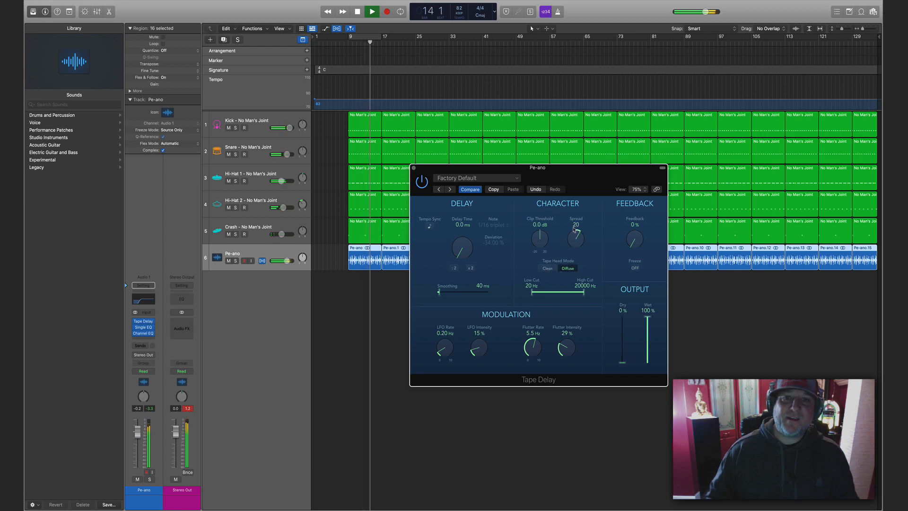
left_click_drag(574, 229, 573, 234)
Compare the Clean and Diffuse tape head modes during playback, close the Tape Delay window and stop playback.
left_click(547, 268)
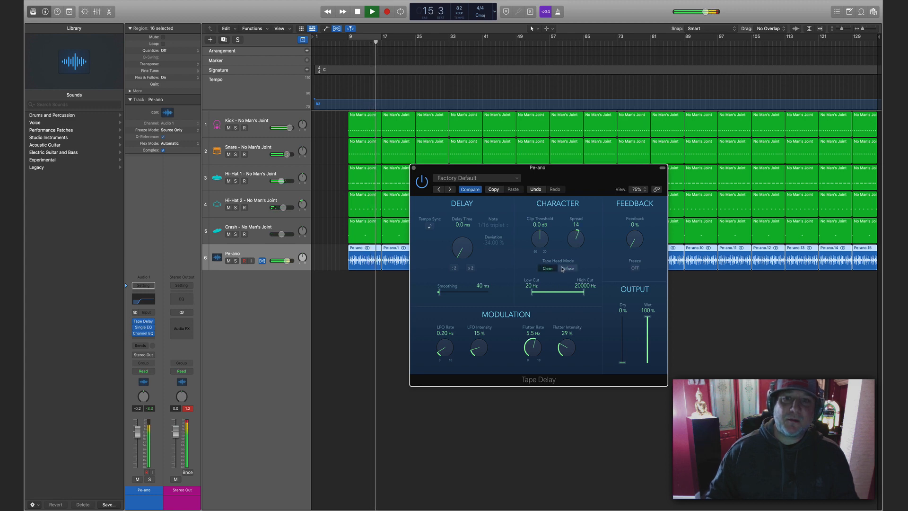
left_click(563, 269)
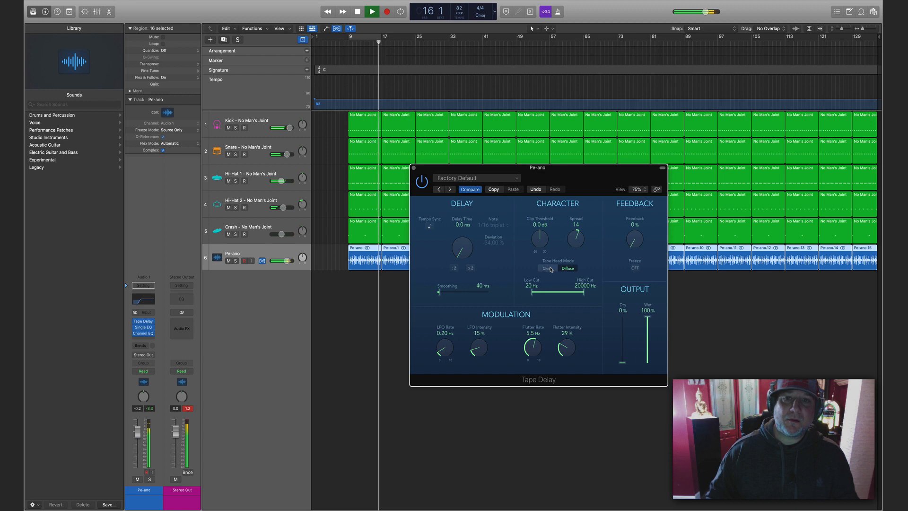
left_click(549, 268)
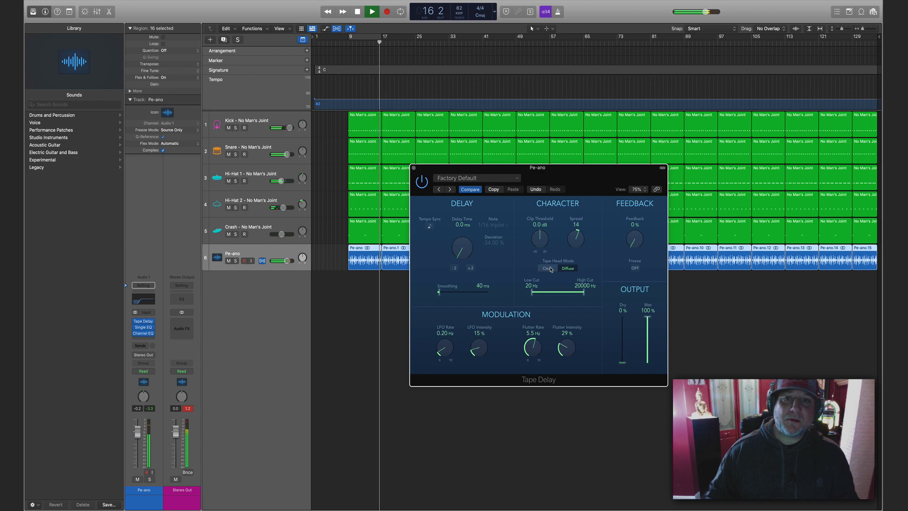
left_click(414, 169)
key("space")
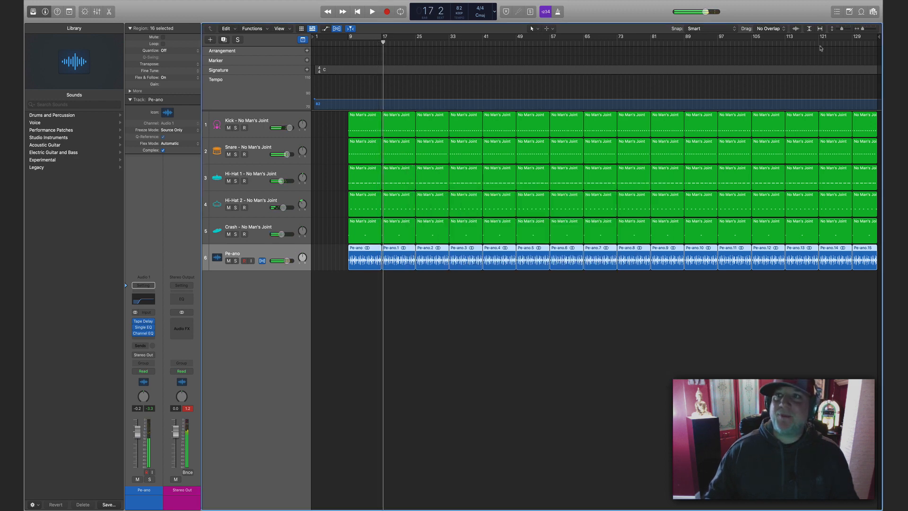
Open the Apple Loops browser and search it for "vinyl".
left_click(862, 13)
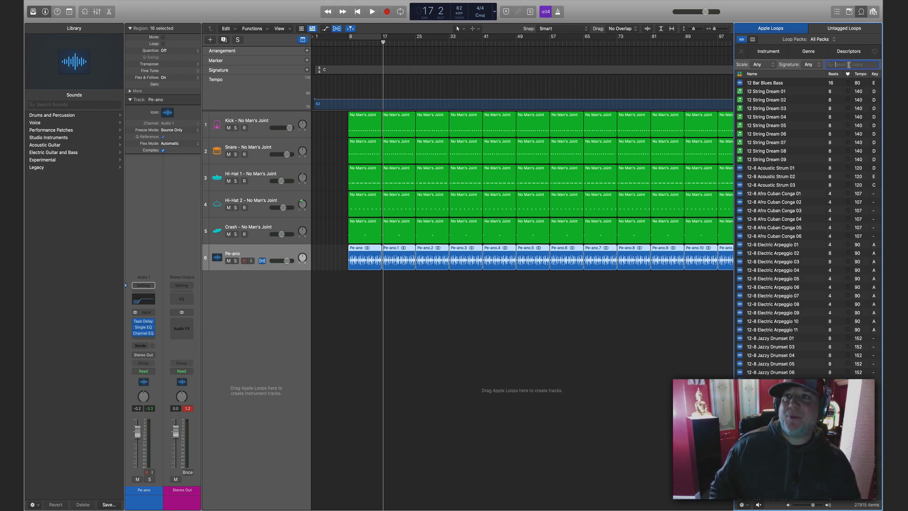
type("viny")
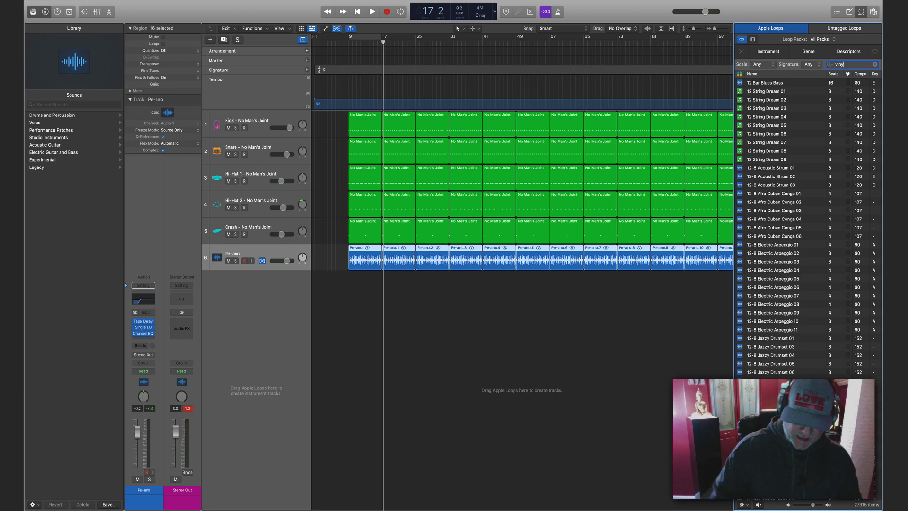
type("l")
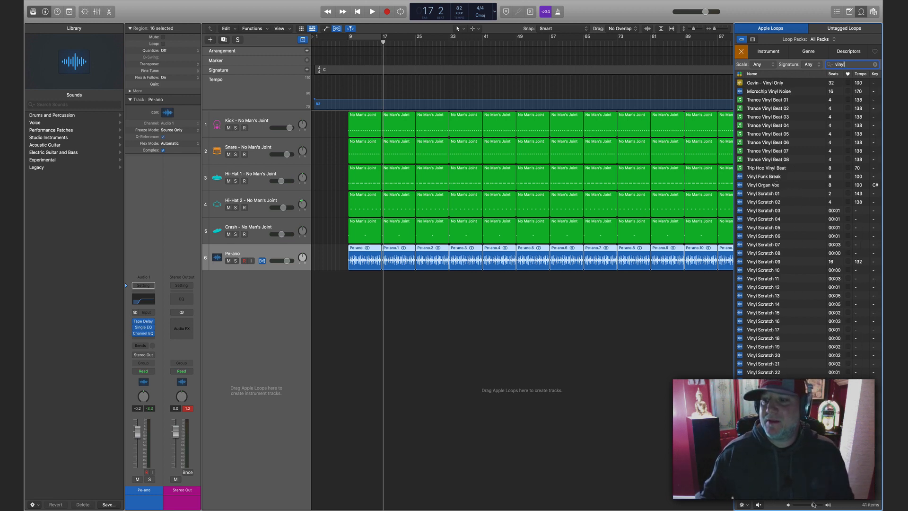
Audition the vinyl loops from Vinyl Organ Vox through Vinyl Scratch 07, raising the preview volume slightly.
left_click(766, 186)
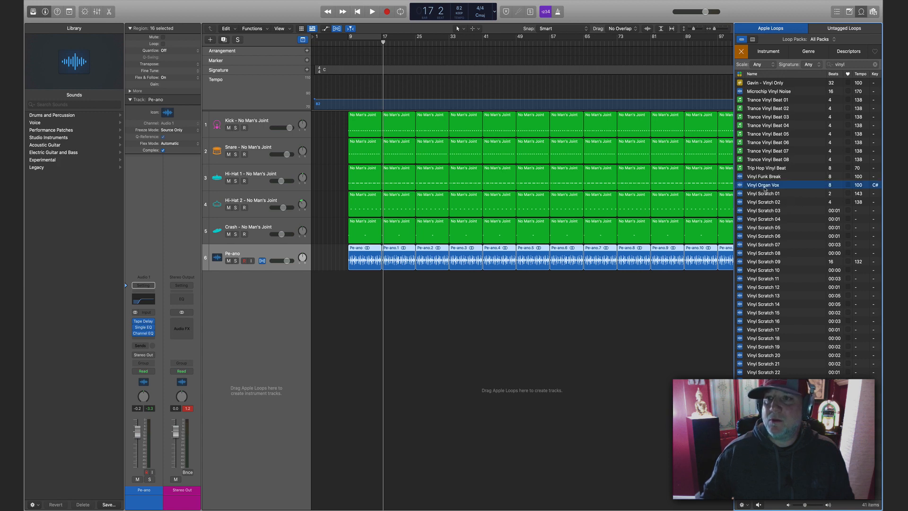
left_click(765, 195)
left_click(765, 203)
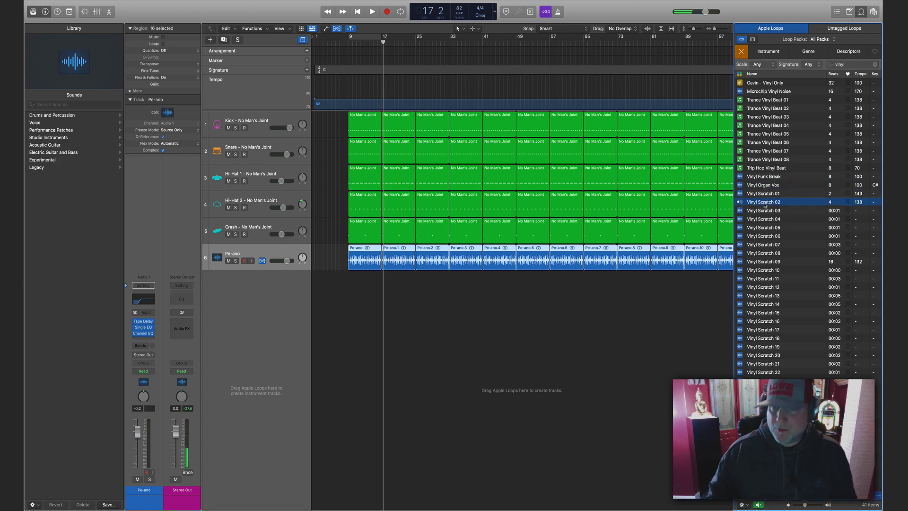
key("Down")
key("Down")
key("Down")
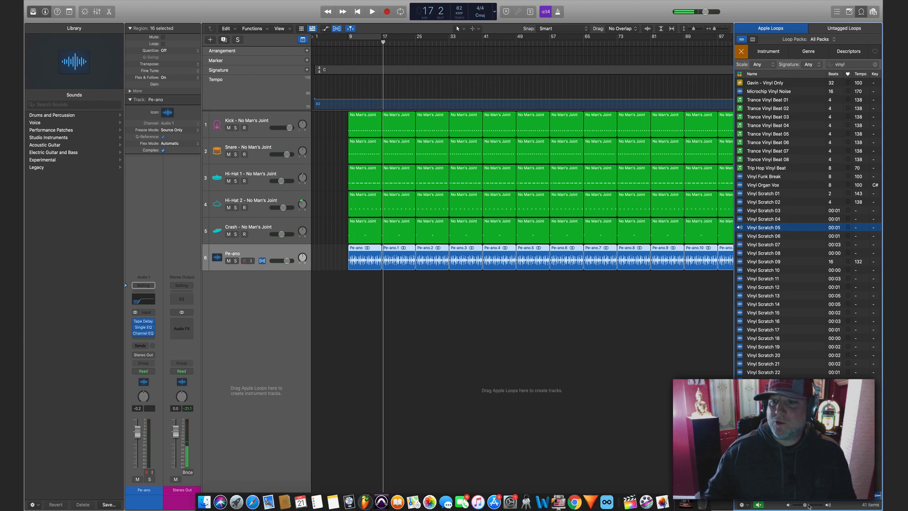
left_click_drag(804, 505, 807, 507)
left_click(777, 237)
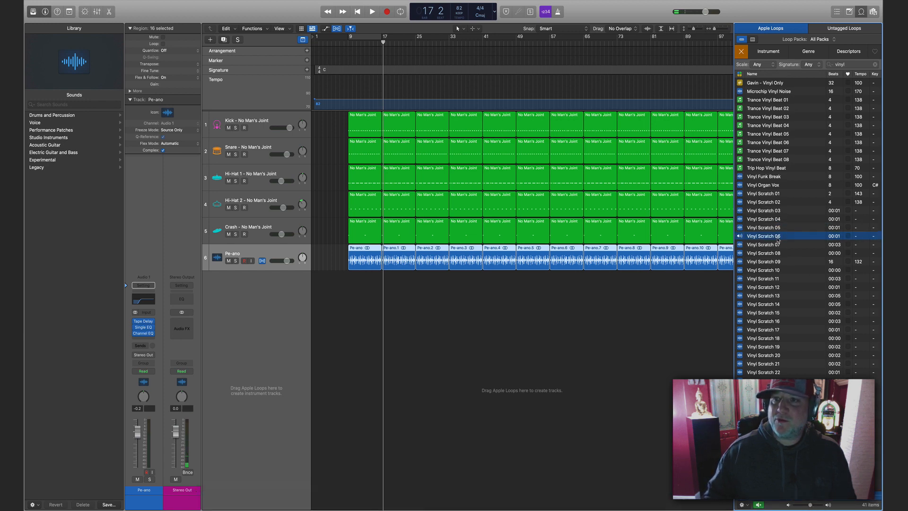
key("Down")
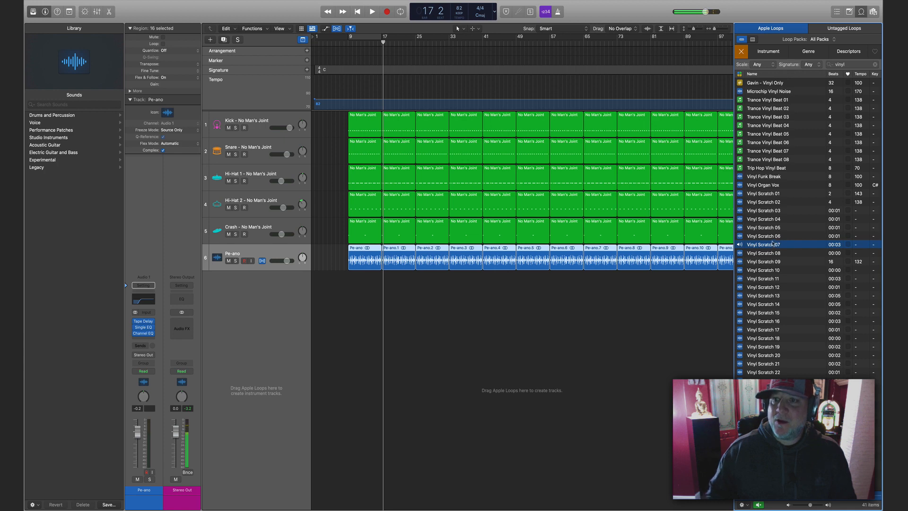
Add Vinyl Scratch 07 at bar 8 on a new track below Pe-ano and loop its region.
left_click_drag(772, 243, 347, 285)
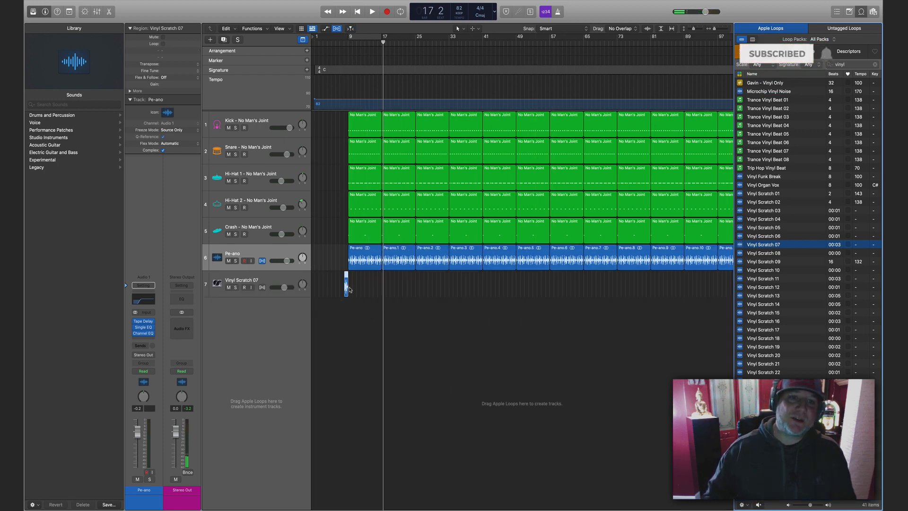
left_click(296, 279)
key("l")
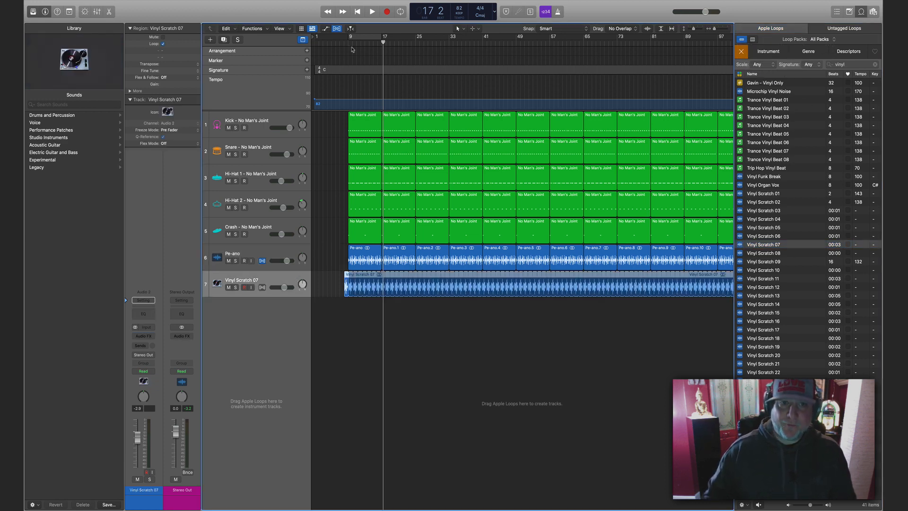
Lower the Vinyl Scratch 07 track's volume to -21.5 dB and play the arrangement from bar 8.
left_click(344, 43)
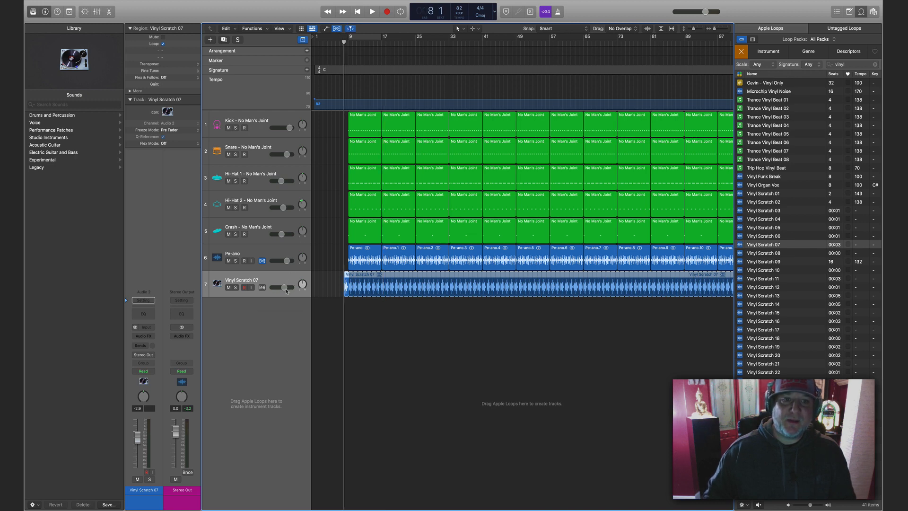
left_click_drag(286, 291, 275, 287)
key("space")
key("comma")
key("space")
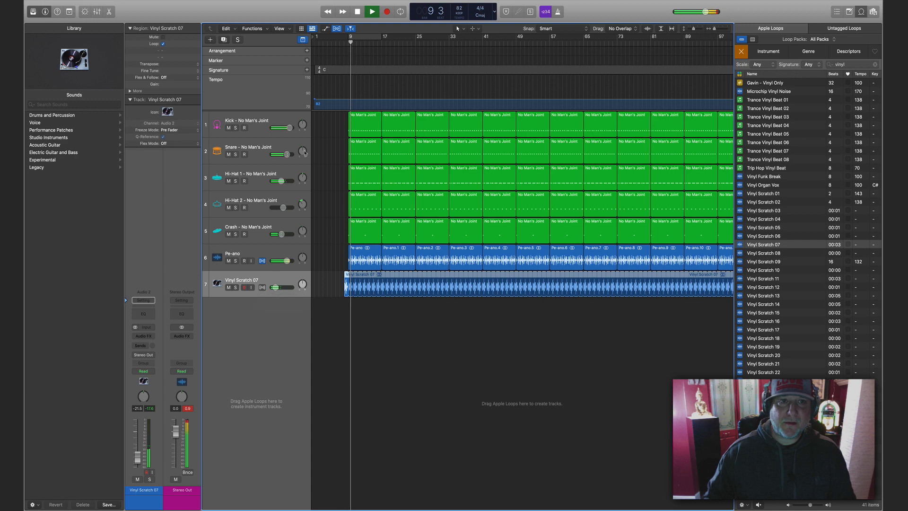
Group the five No Man's Joint drum tracks, Kick through Crash, into a summing stack and name it DRUMS.
key("space")
left_click(271, 122)
left_click(267, 232, "shift")
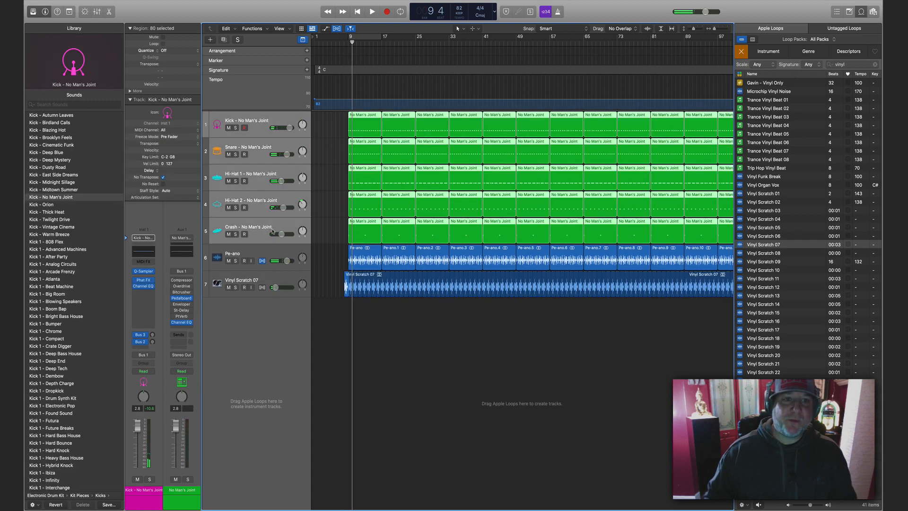
right_click(283, 229)
mouse_move(321, 232)
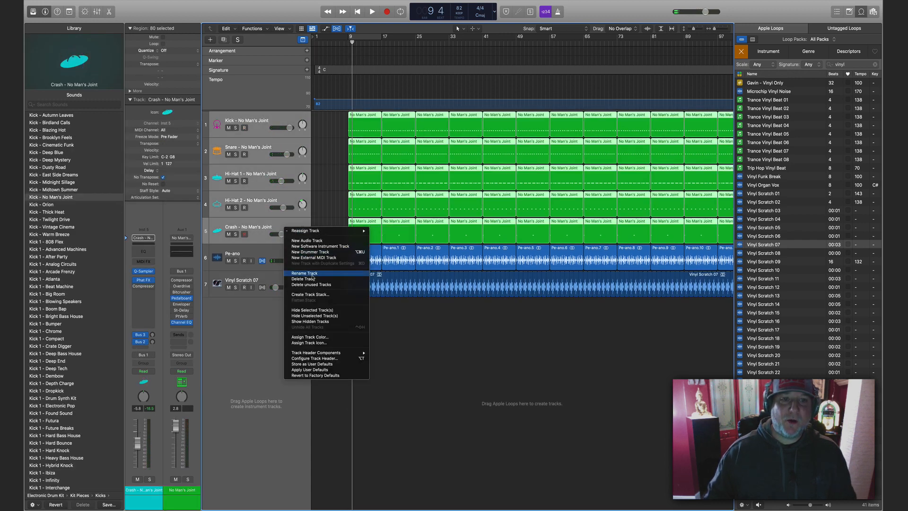
left_click(314, 294)
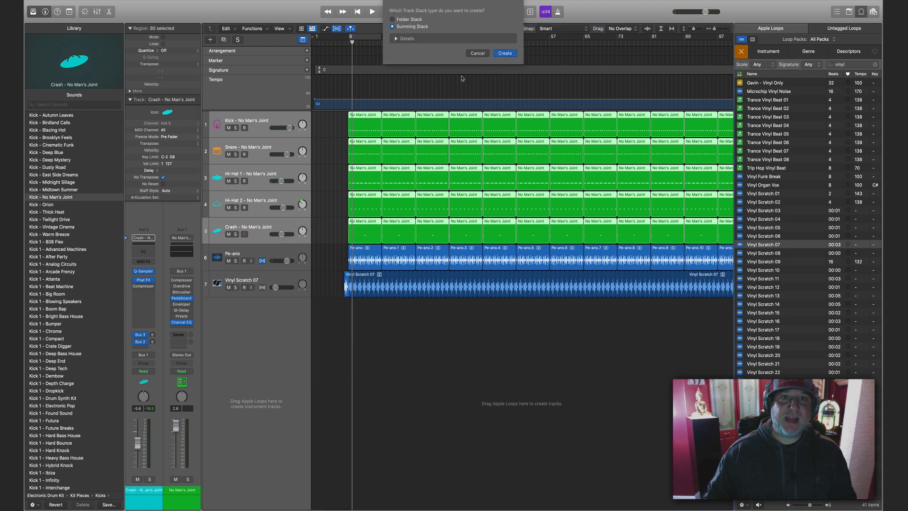
left_click(515, 56)
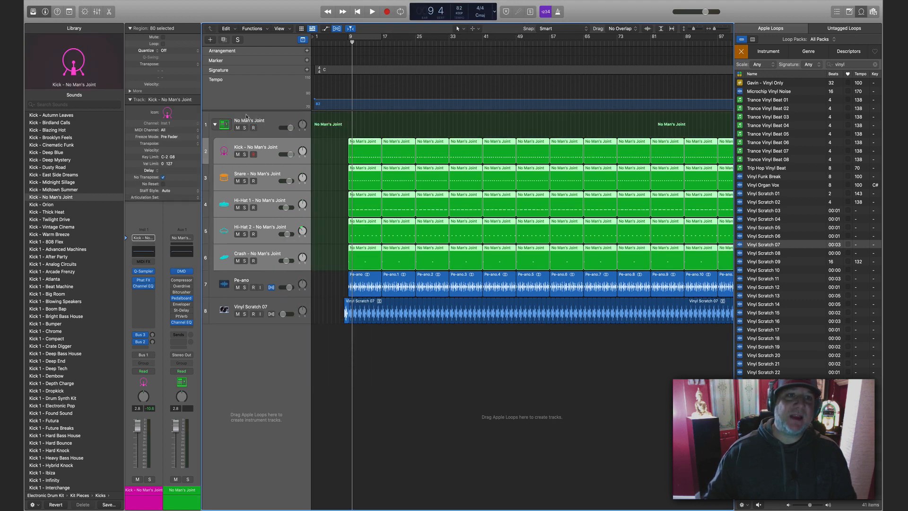
double_click(246, 120)
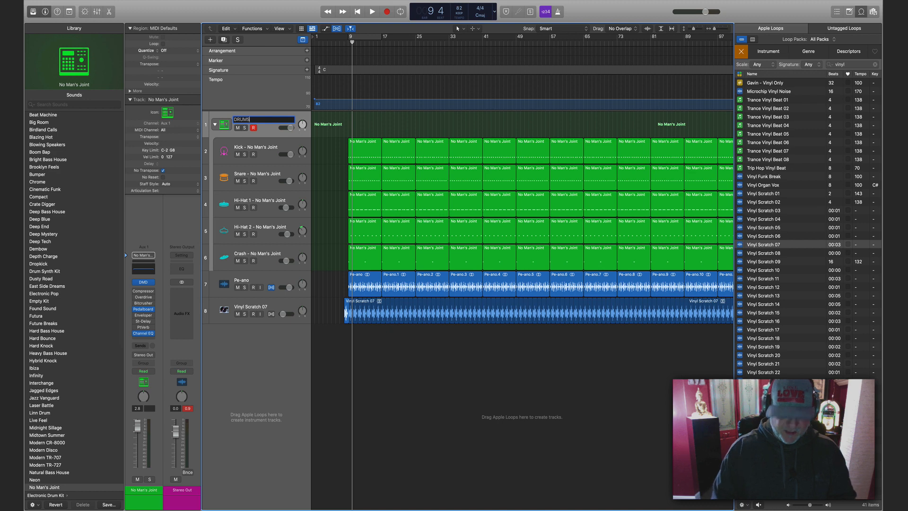
key("Return")
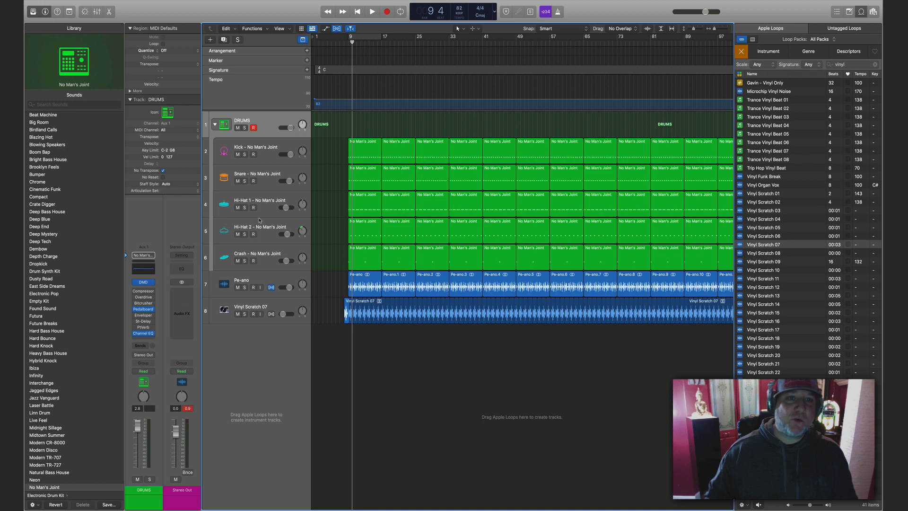
Audition the arrangement with the DRUMS stack muted, and unmute the stack during playback.
left_click(237, 128)
key("space")
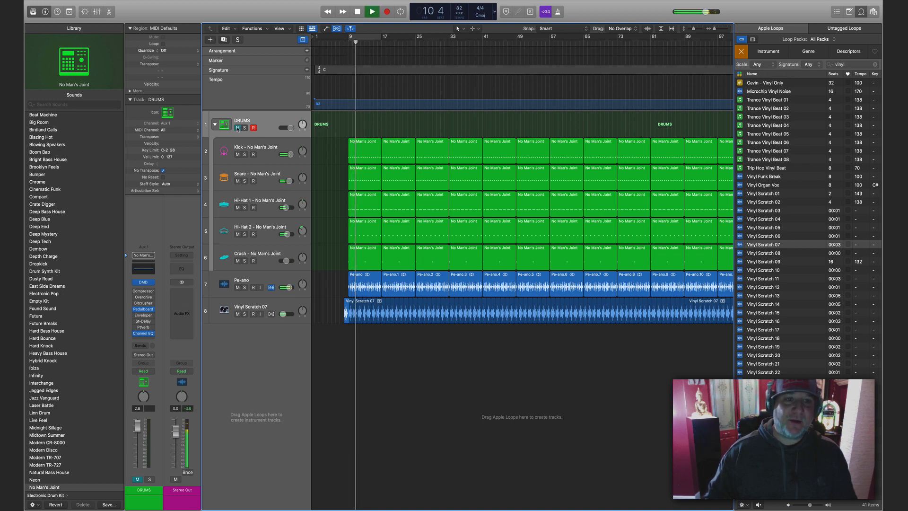
left_click(238, 127)
key("space")
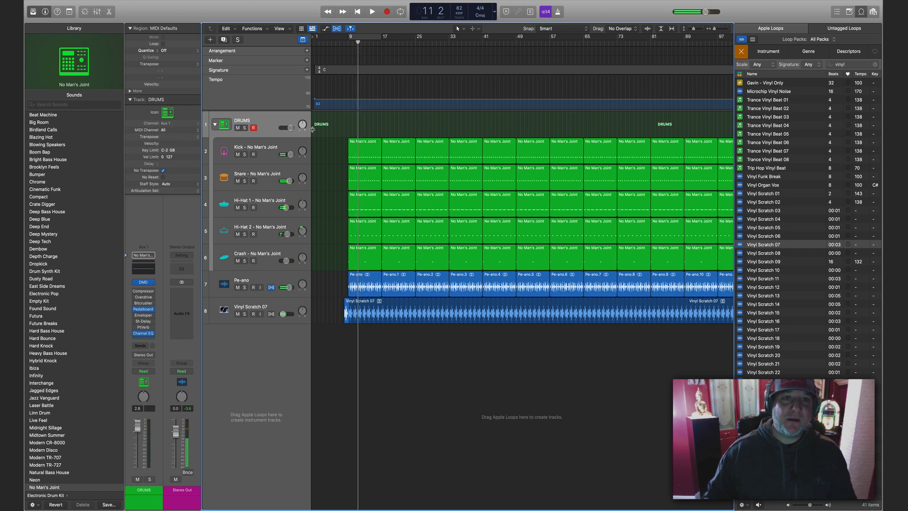
Mute the first regions of all five drum tracks, from bar 9 to bar 17, and play the arrangement from bar 9.
left_click_drag(332, 141, 379, 267)
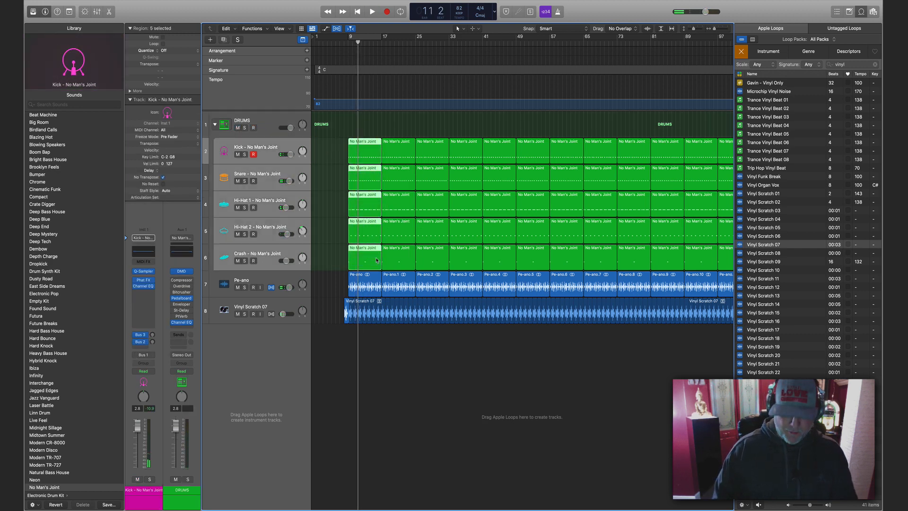
key("ctrl+m")
left_click(347, 41)
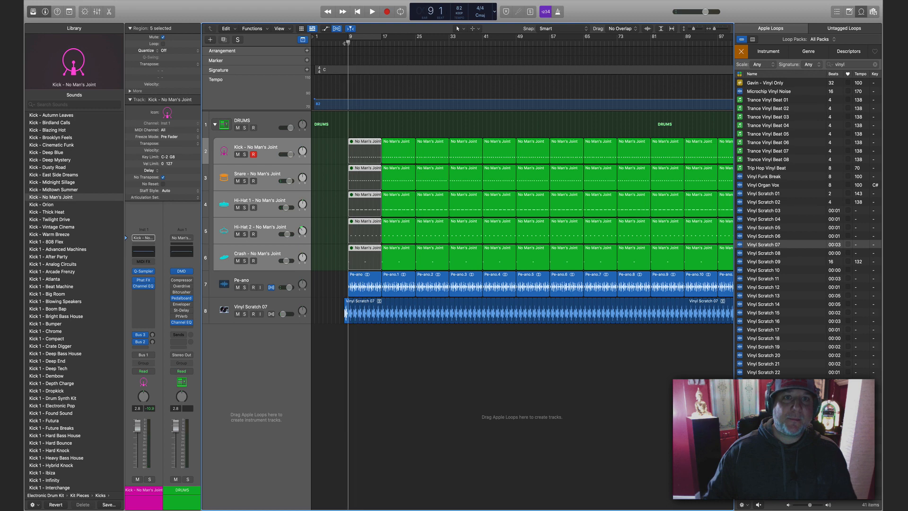
key("space")
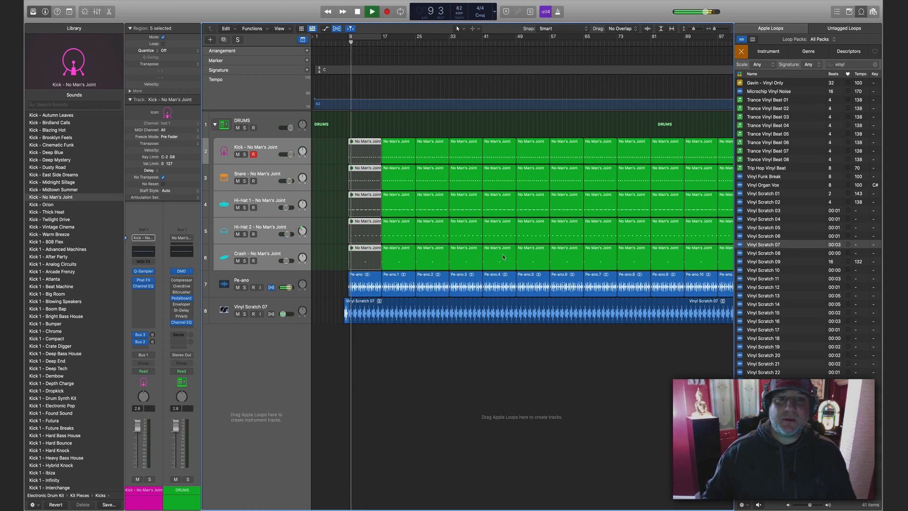
key("space")
Audition Vinyl Scratch 06, add it at bar 16 on a new track below Vinyl Scratch 07 and play it in the arrangement.
left_click(769, 238)
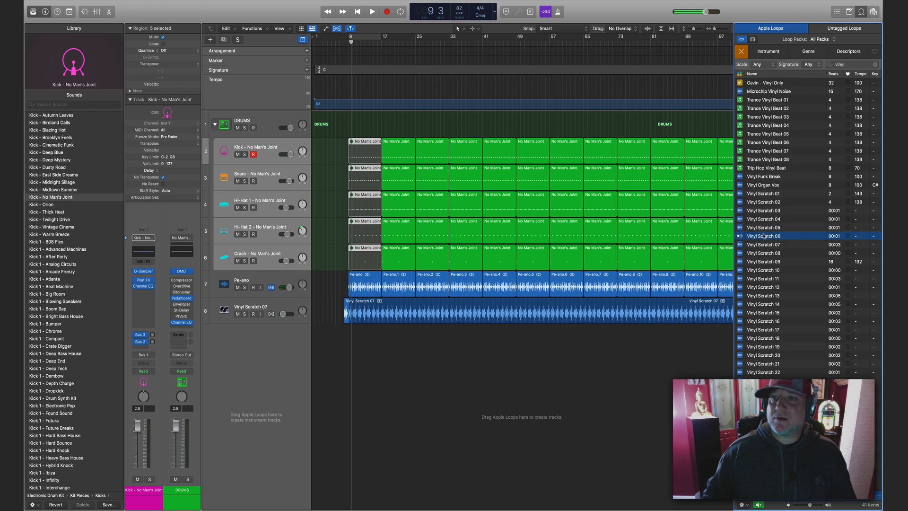
left_click_drag(769, 237, 379, 345)
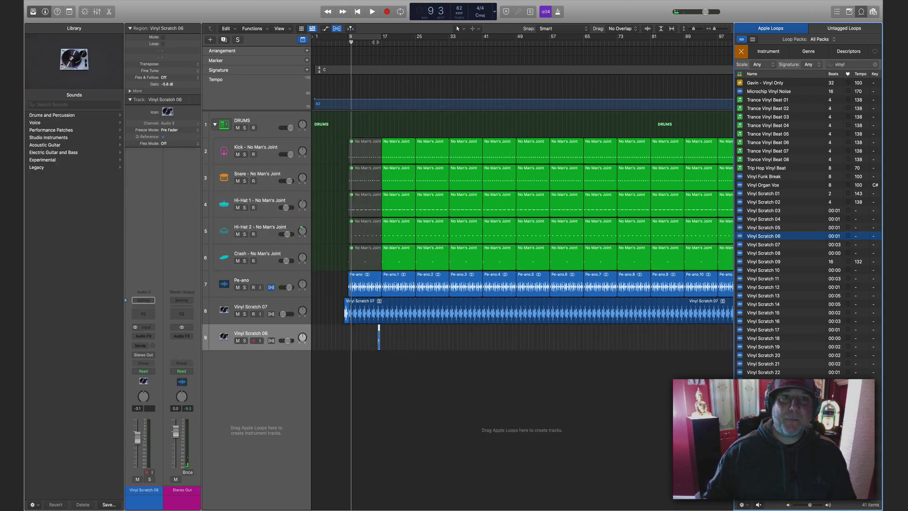
left_click(376, 42)
key("space")
key("space")
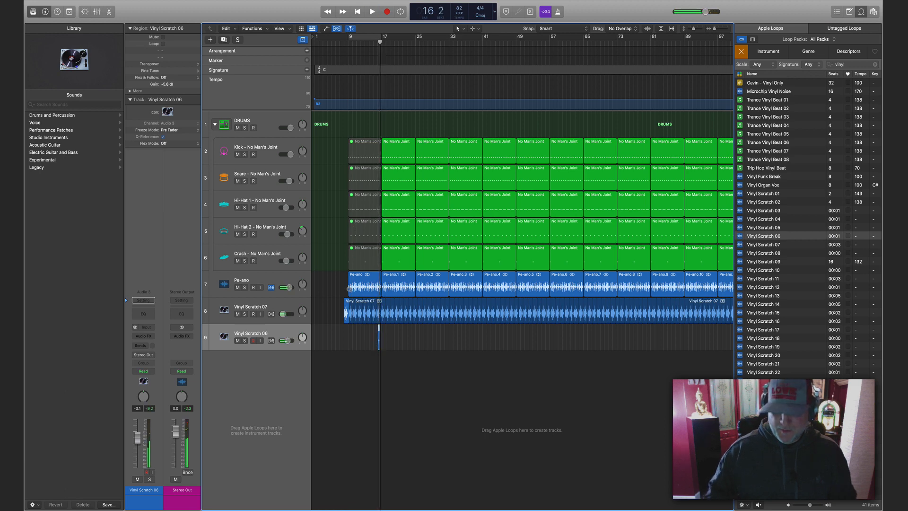
Move the Vinyl Scratch 06 region so that it ends at about bar 17, where the drums come in.
scroll(349, 289, "up", 10)
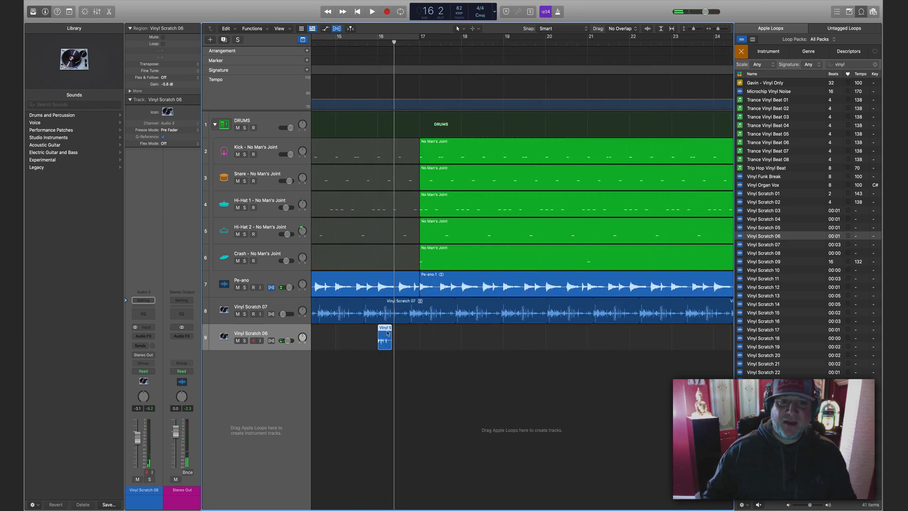
left_click_drag(387, 337, 418, 336)
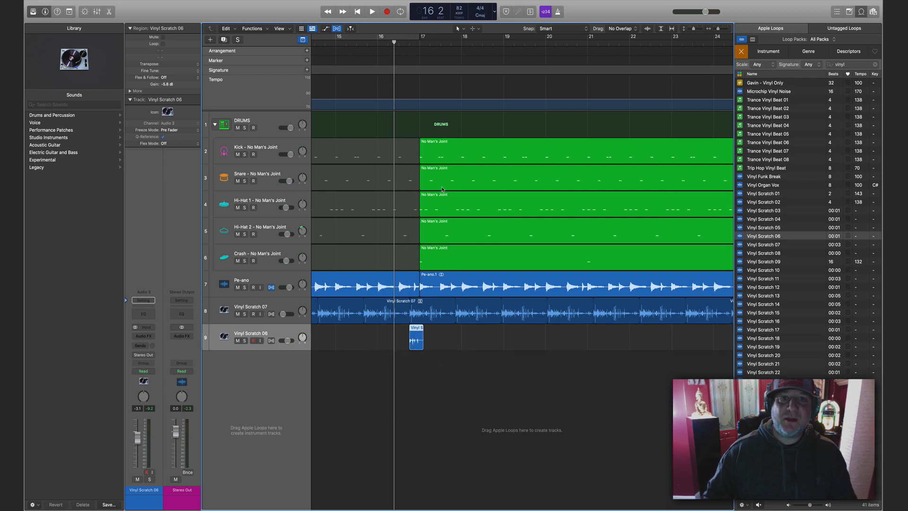
left_click(418, 183)
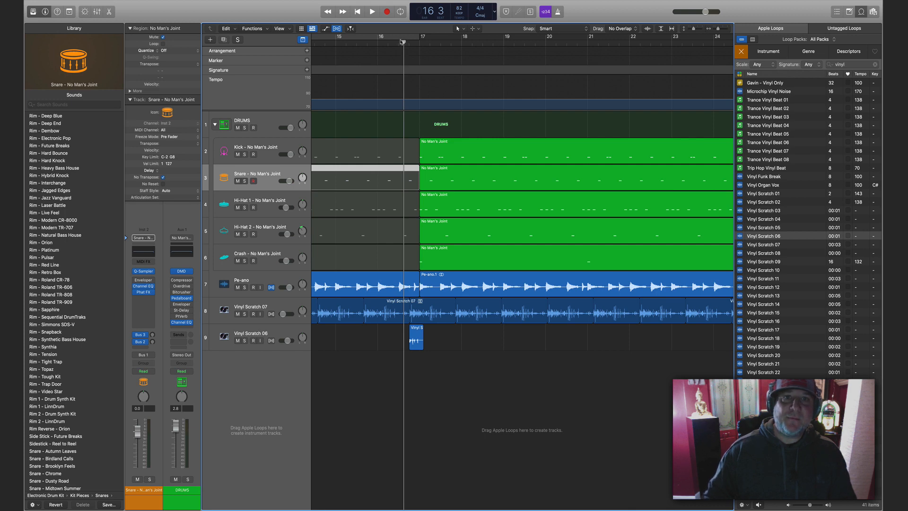
key("c")
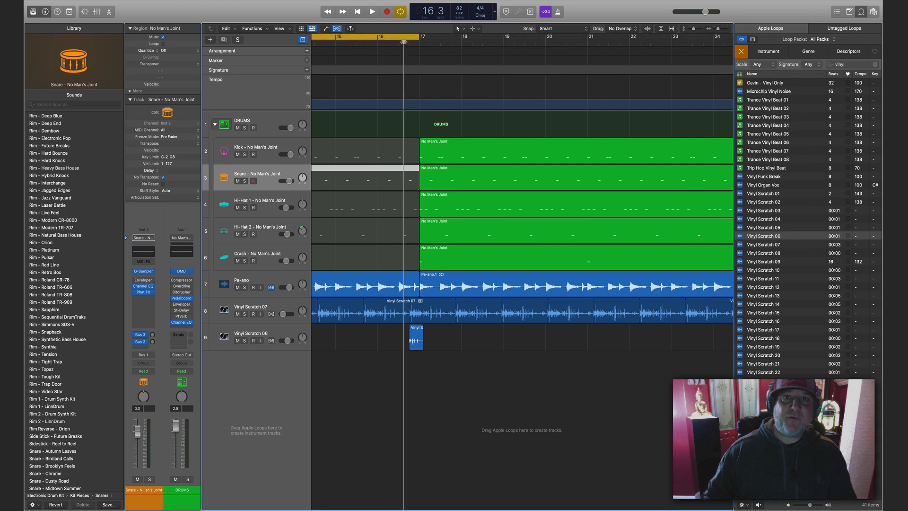
left_click(403, 39)
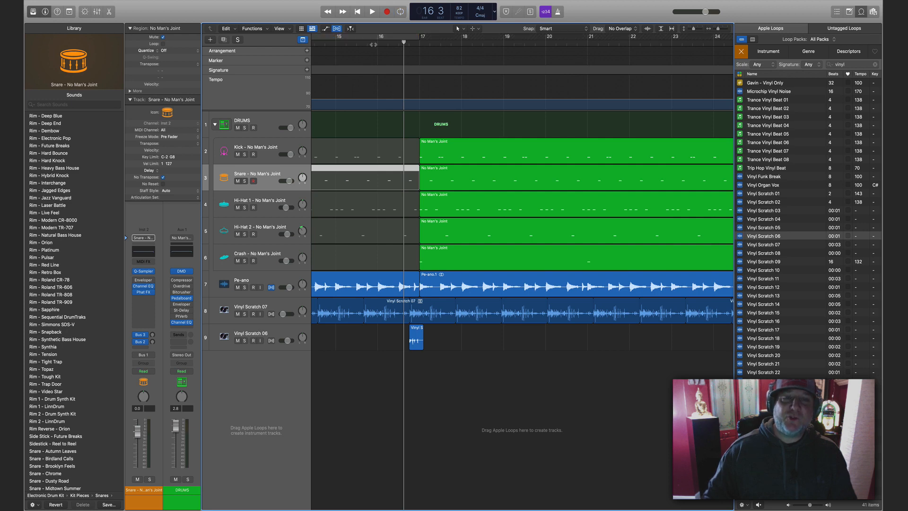
Play the transition from bar 16 into the drums and raise the Vinyl Scratch 06 track's volume to +3.0 dB.
left_click(374, 43)
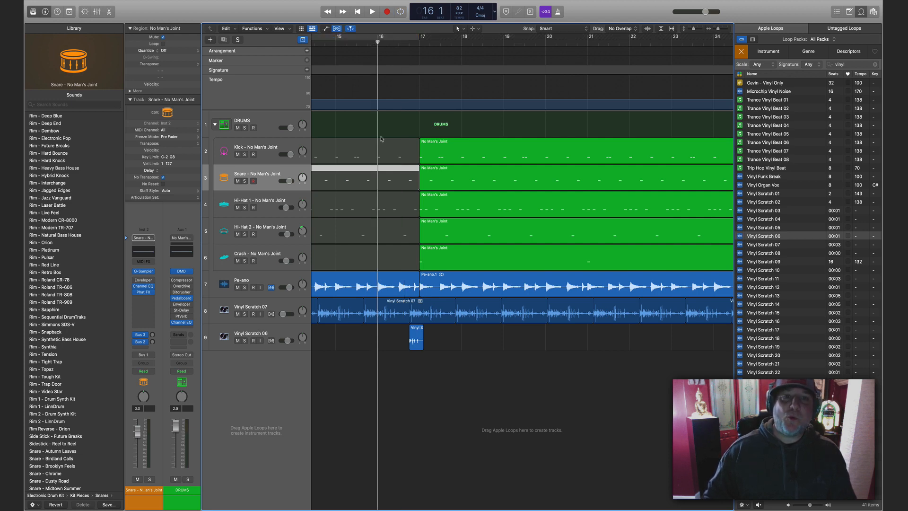
key("space")
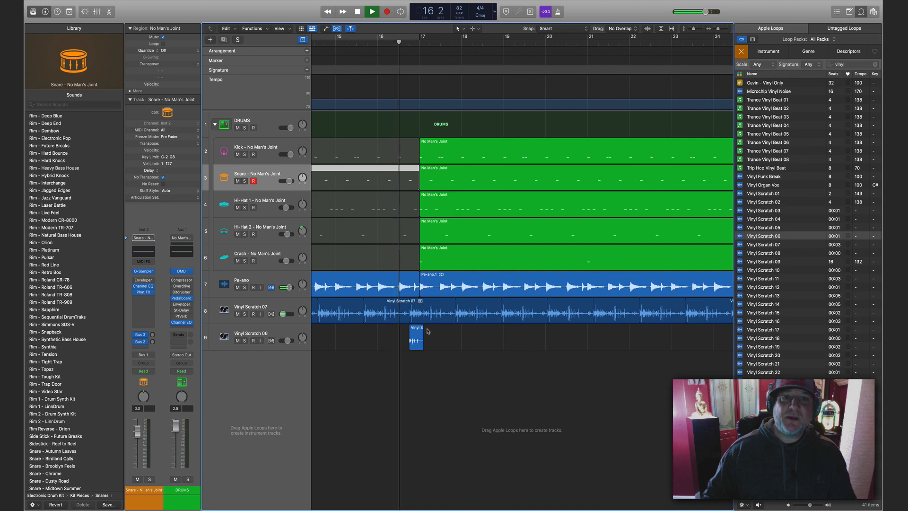
key("space")
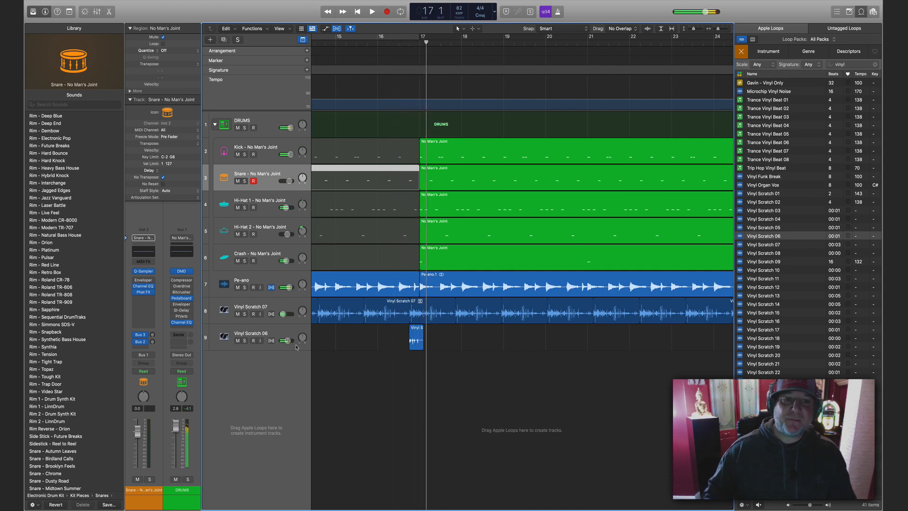
left_click(289, 340)
left_click_drag(289, 340, 290, 340)
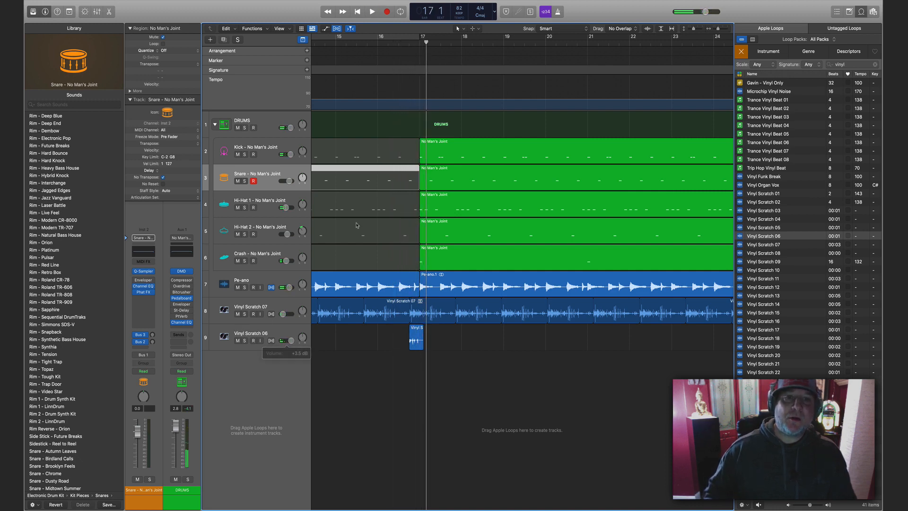
Take the project window out of full-screen mode and extend its height down to the Dock.
key("ctrl+super+f")
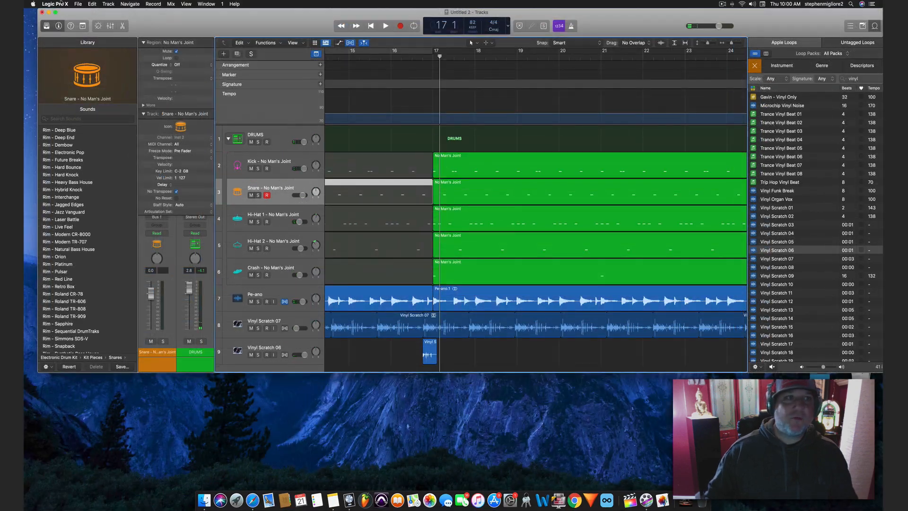
left_click(56, 13)
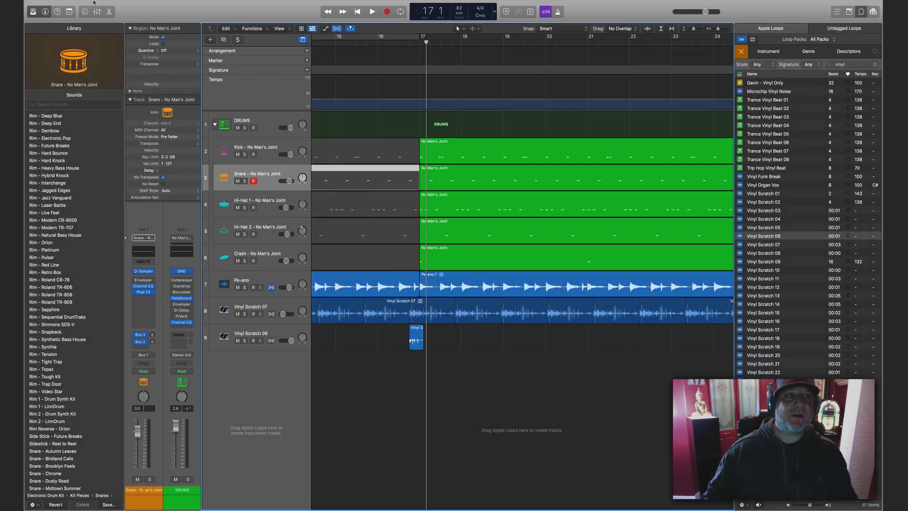
left_click(43, 13)
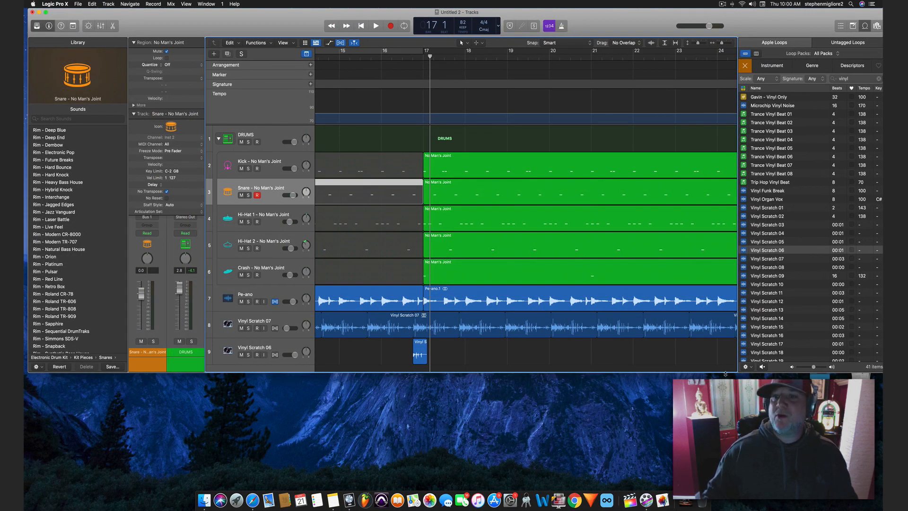
left_click_drag(725, 373, 723, 506)
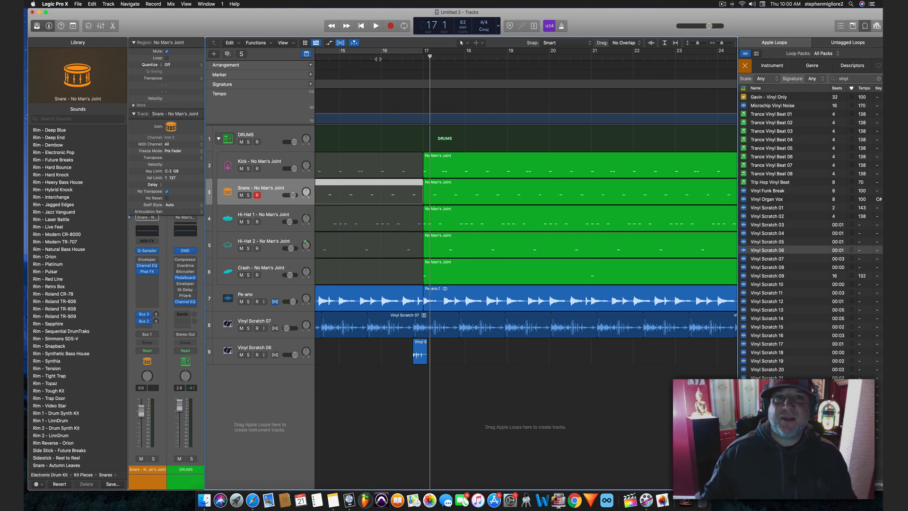
Split the five muted drum regions at bar 16 and again halfway through that bar, using the playhead and a marquee selection.
left_click(378, 61)
left_click(381, 57)
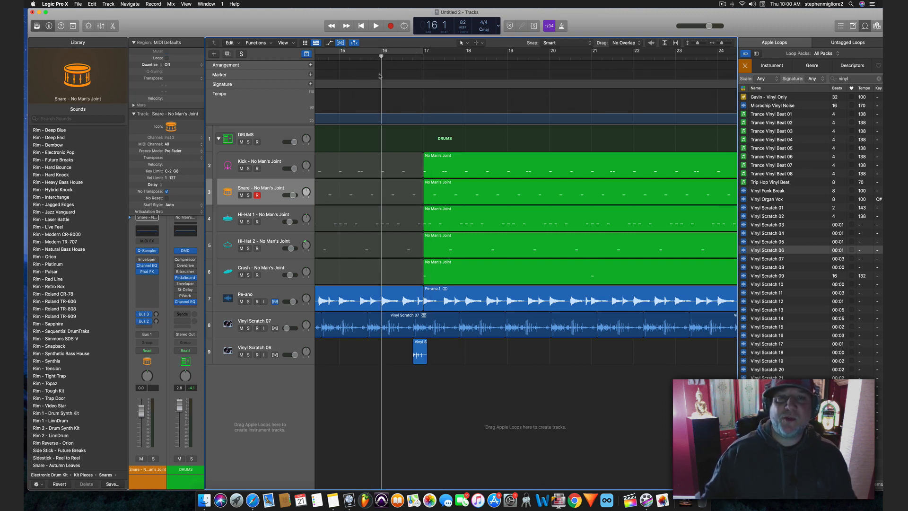
key("t")
key("r")
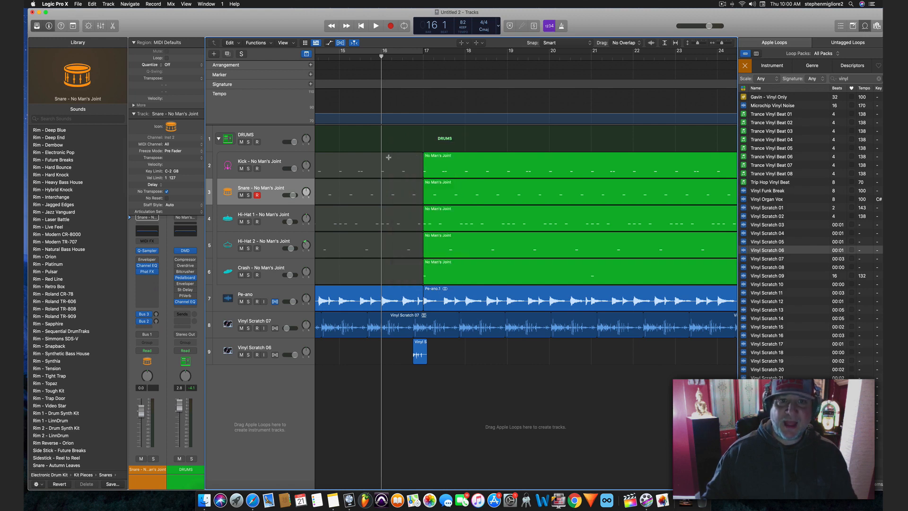
left_click_drag(401, 155, 421, 265)
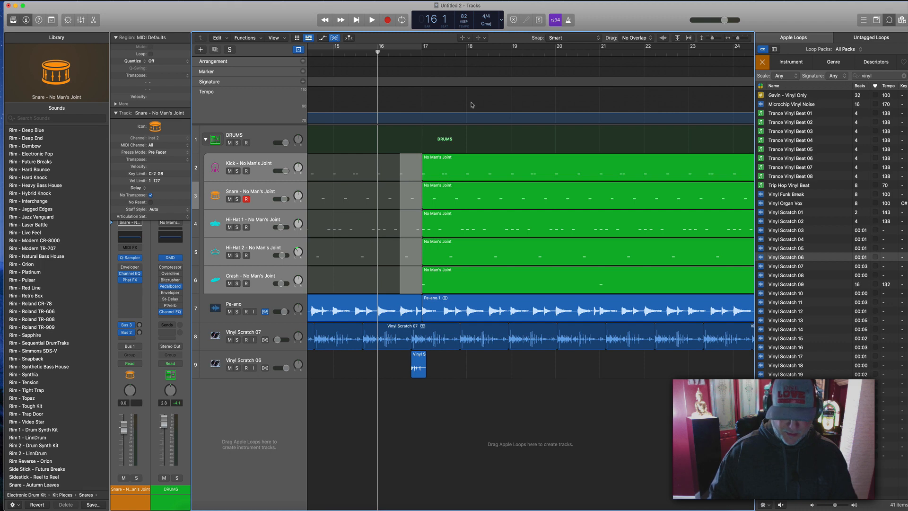
key("ctrl+m")
key("super+z")
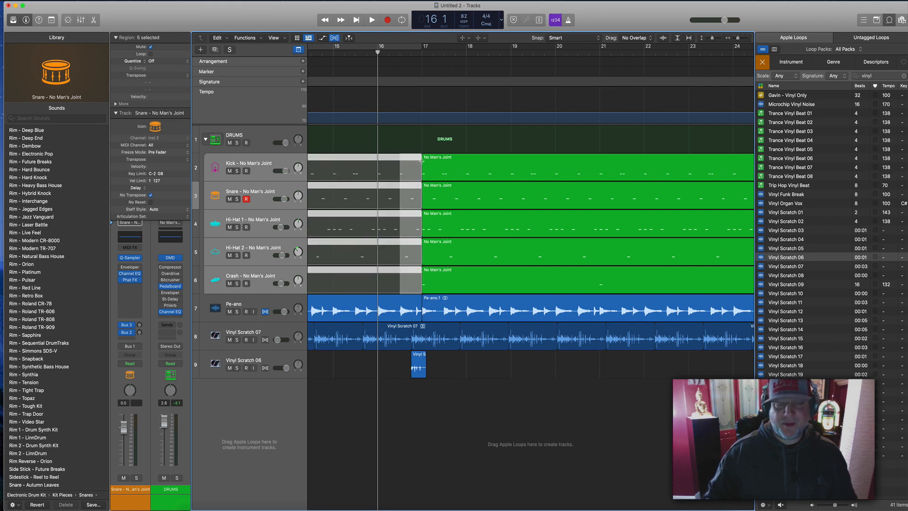
key("ctrl+m")
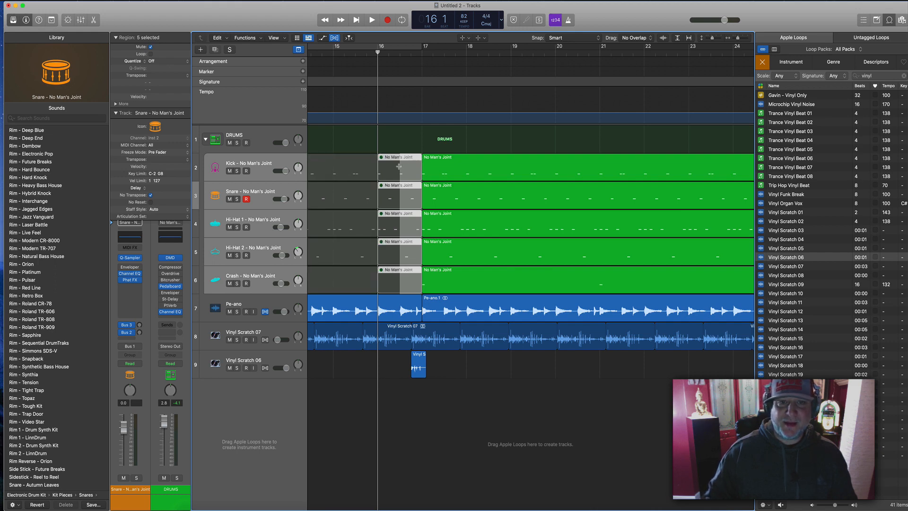
left_click(398, 166)
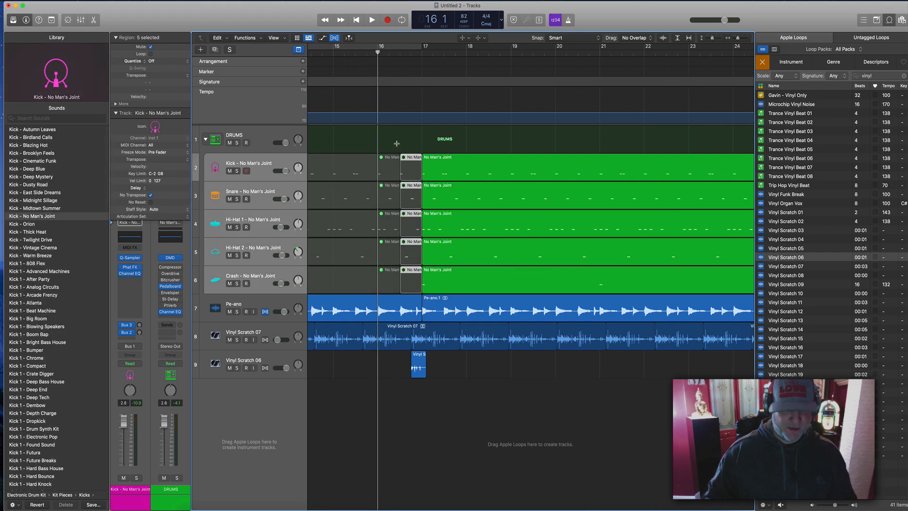
Unmute the five drum regions in the second half of bar 16, just before the drums come in.
key("t")
left_click(418, 145)
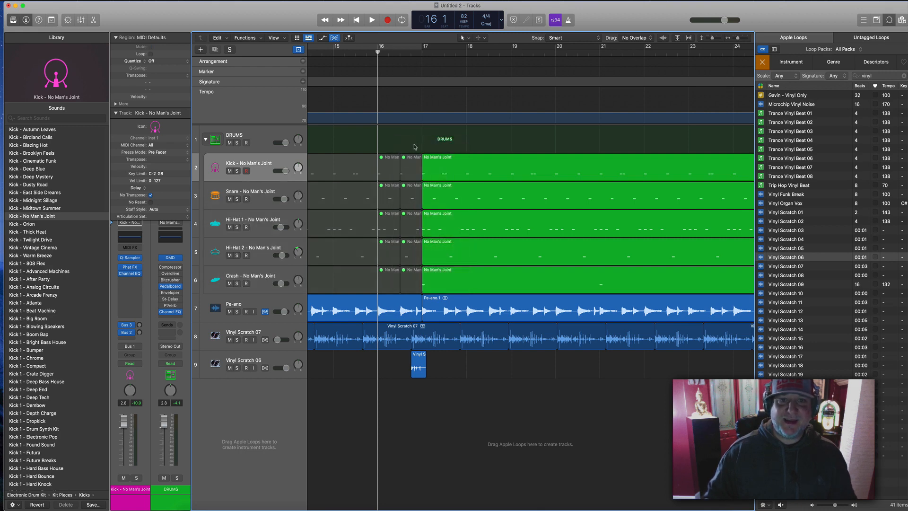
left_click_drag(415, 147, 411, 287)
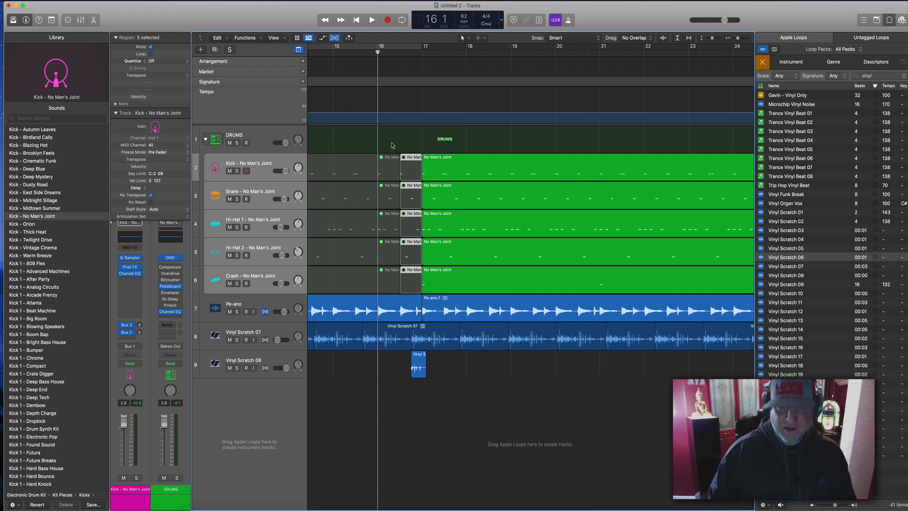
key("ctrl+m")
Play the transition from the end of bar 15 into the drums to check the half-bar lead-in.
left_click(373, 53)
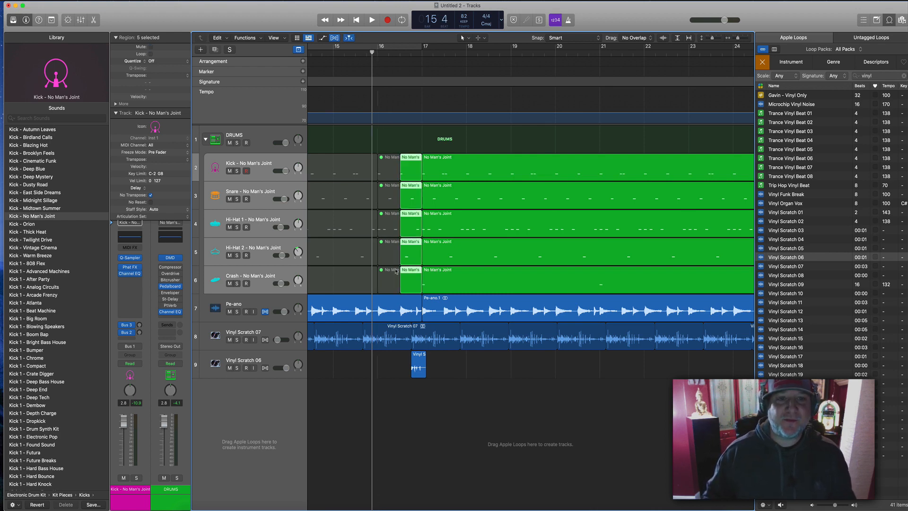
key("space")
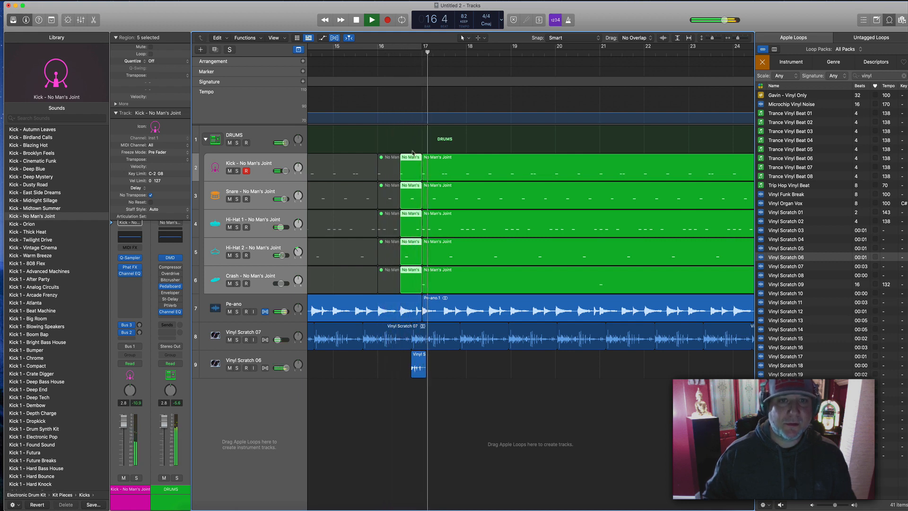
left_click(363, 52)
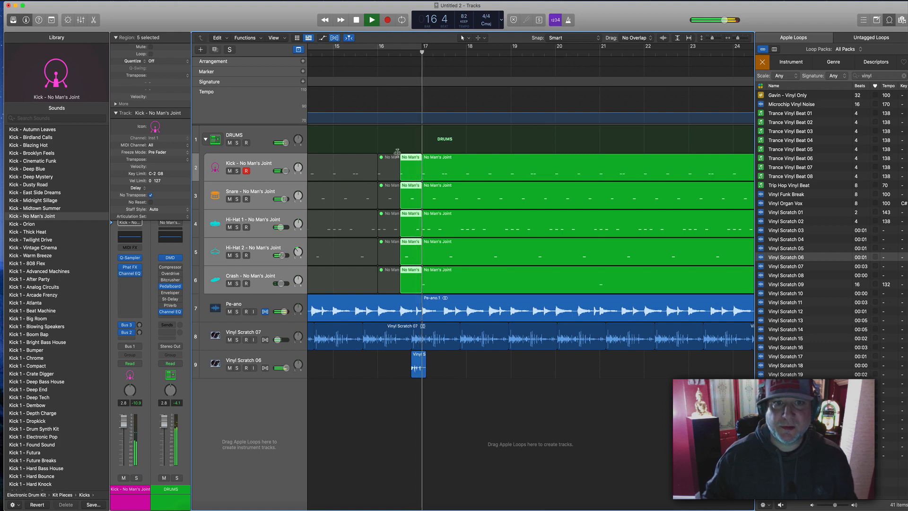
left_click(384, 146)
left_click(367, 53)
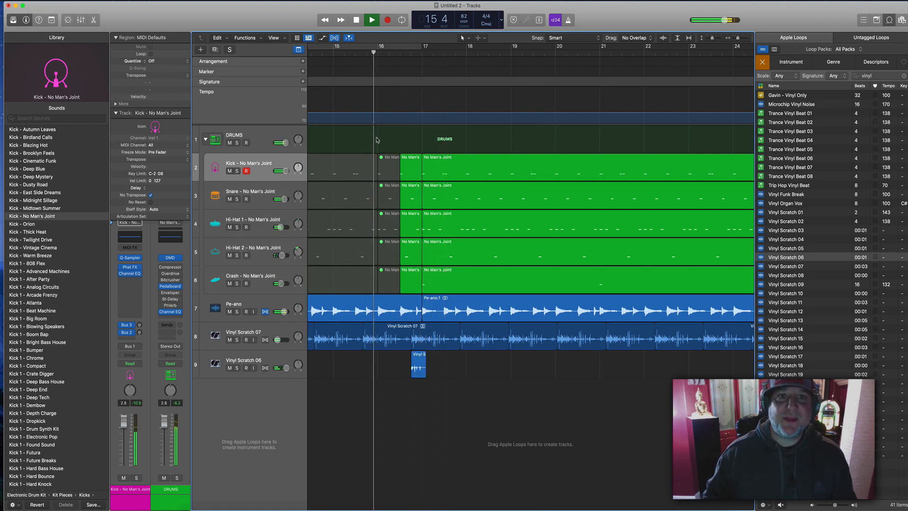
key("space")
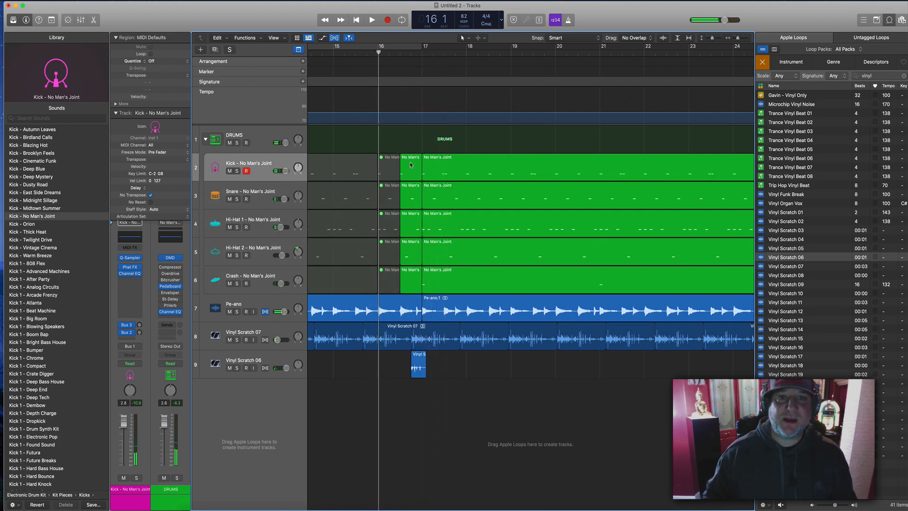
Mute the kick region in the second half of bar 16 and play the transition into bar 17.
left_click(411, 164)
key("ctrl+m")
key("space")
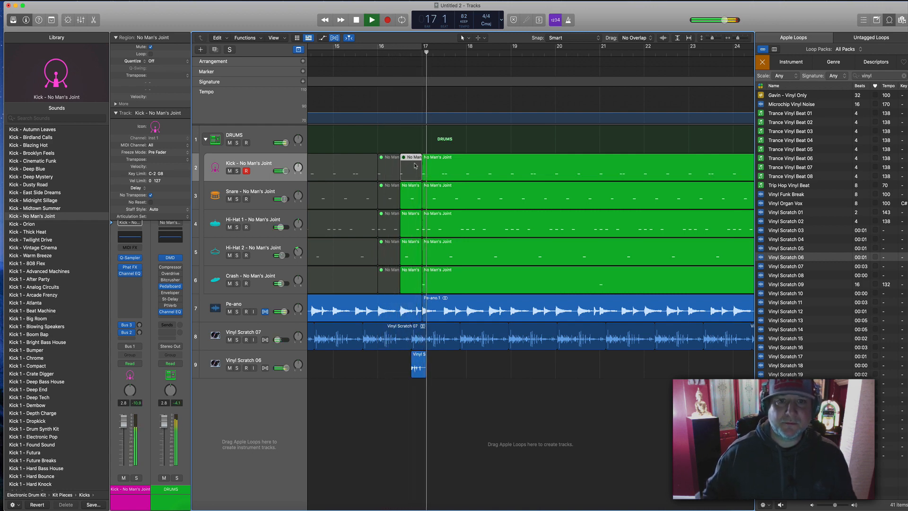
key("space")
Start saving the project under a new name and create a folder named Old Time Styles inside BEATS 2020.
scroll(419, 345, "down", 5)
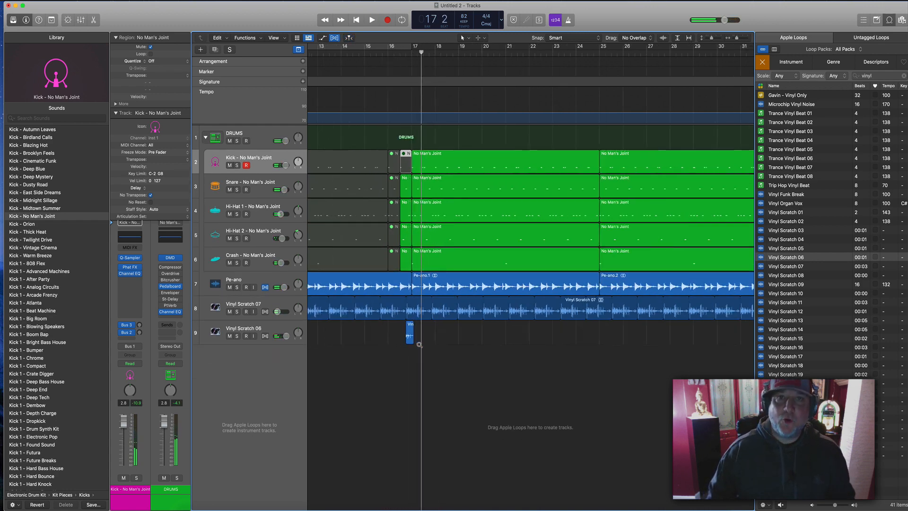
scroll(420, 345, "down", 5)
left_click(57, 0)
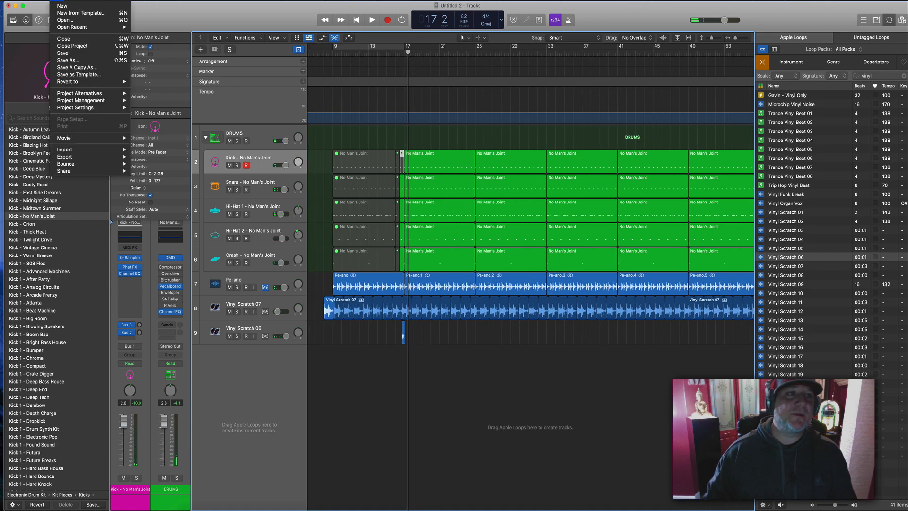
left_click(68, 60)
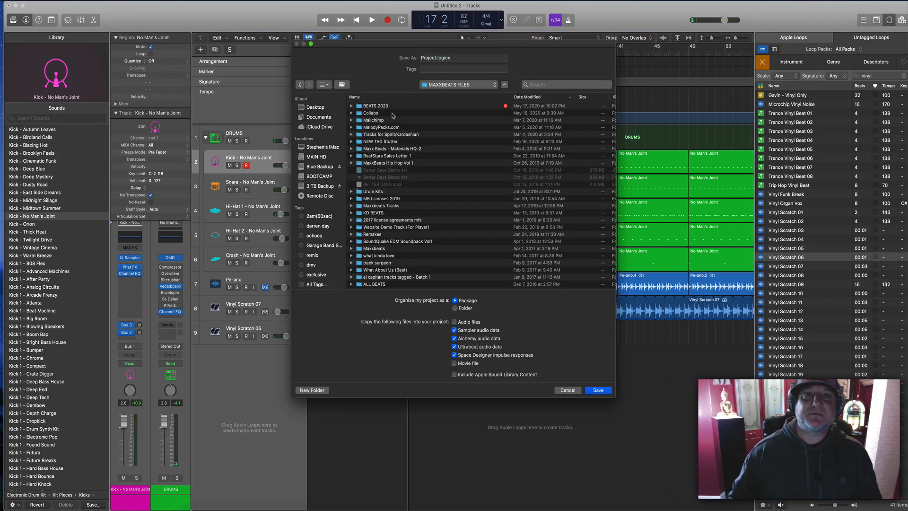
double_click(378, 114)
left_click(437, 86)
left_click(437, 93)
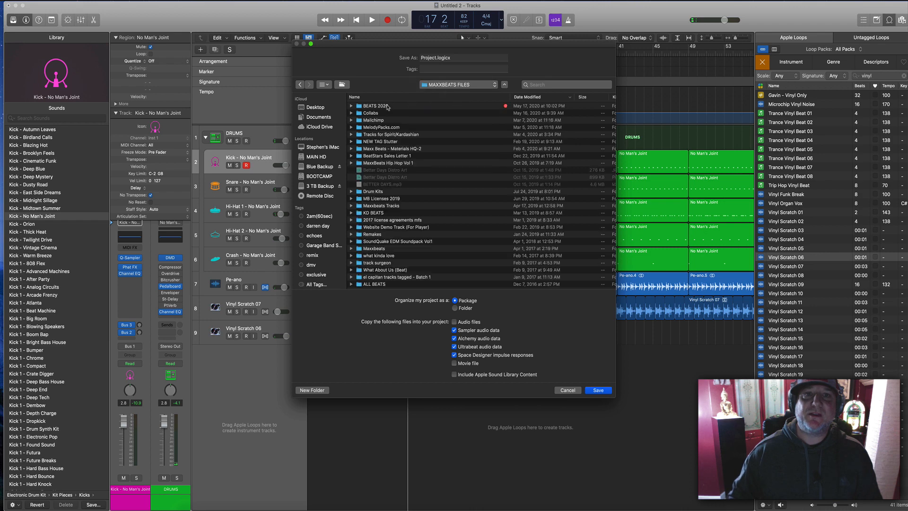
double_click(379, 106)
left_click(315, 390)
type("Old Time Styles")
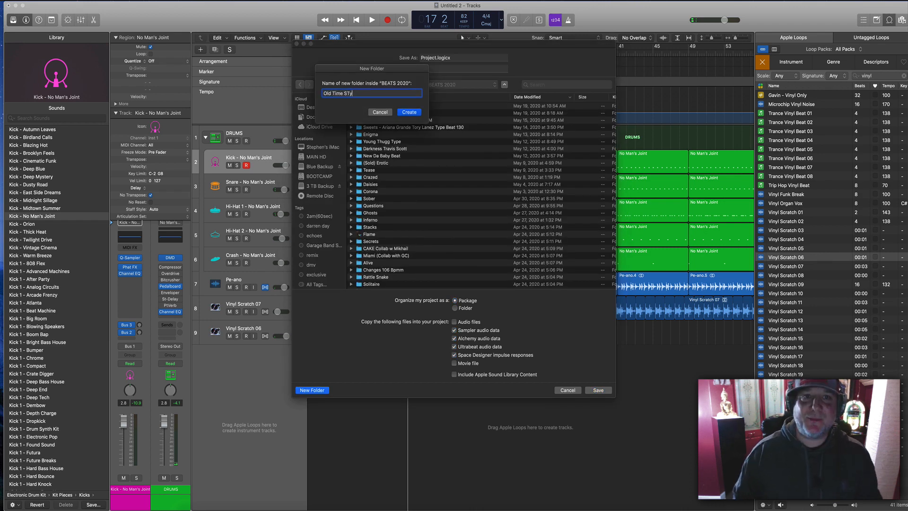
key("Return")
Save the project as Old Tymey Styles with audio files copied into it.
type("Old Tymey Styles")
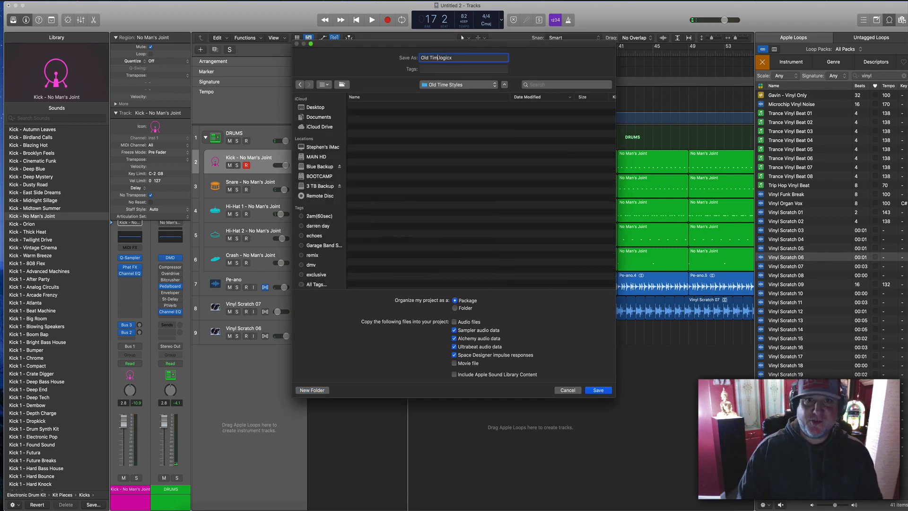
left_click(454, 321)
left_click(599, 391)
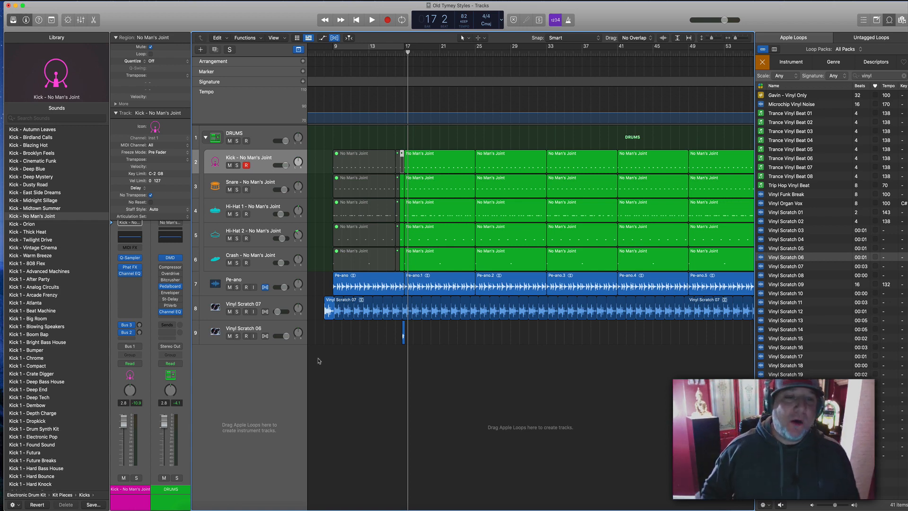
Convert the loops of the Vinyl Scratch 07 region into individual regions.
left_click(280, 305)
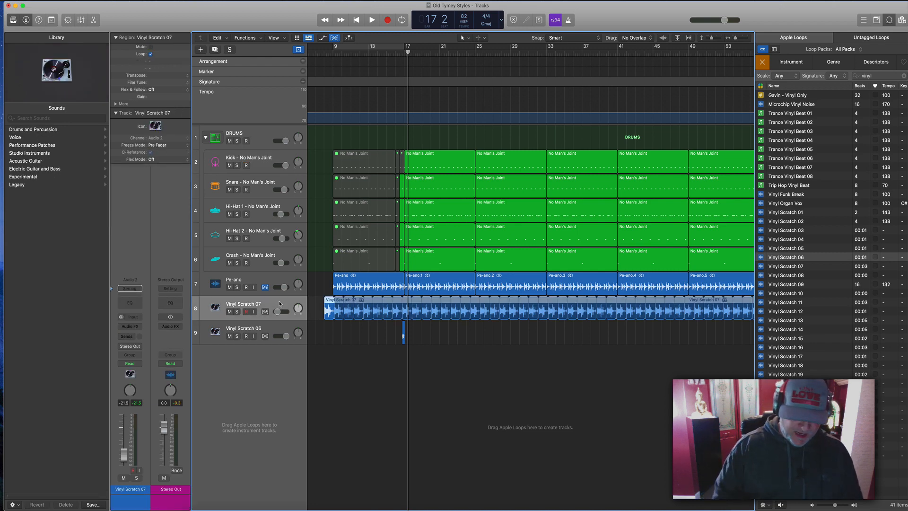
key("ctrl+b")
left_click(422, 120)
left_click(483, 147)
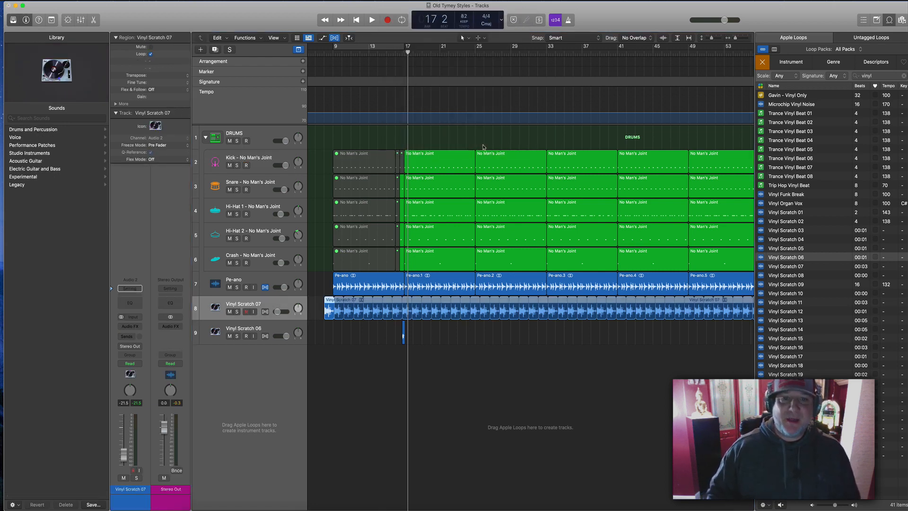
key("ctrl+l")
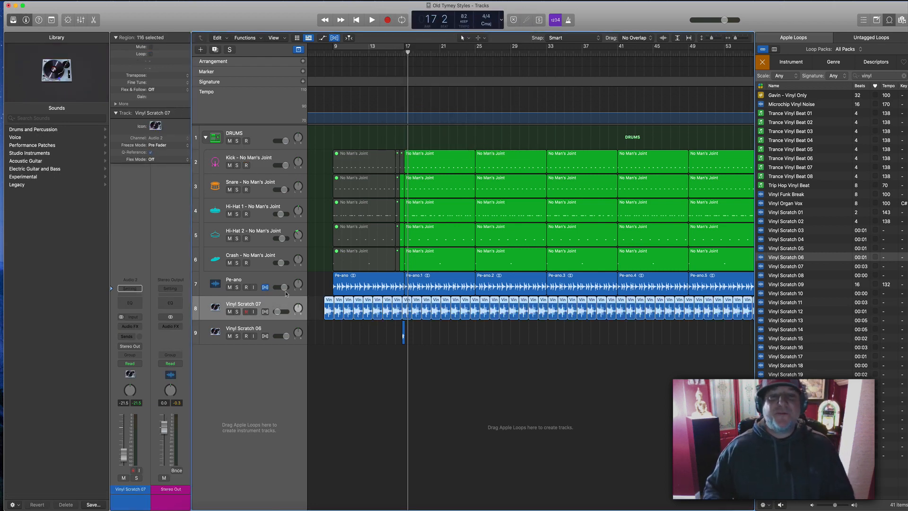
Create one software instrument track with the default patch below the Vinyl Scratch 06 track.
left_click(397, 55)
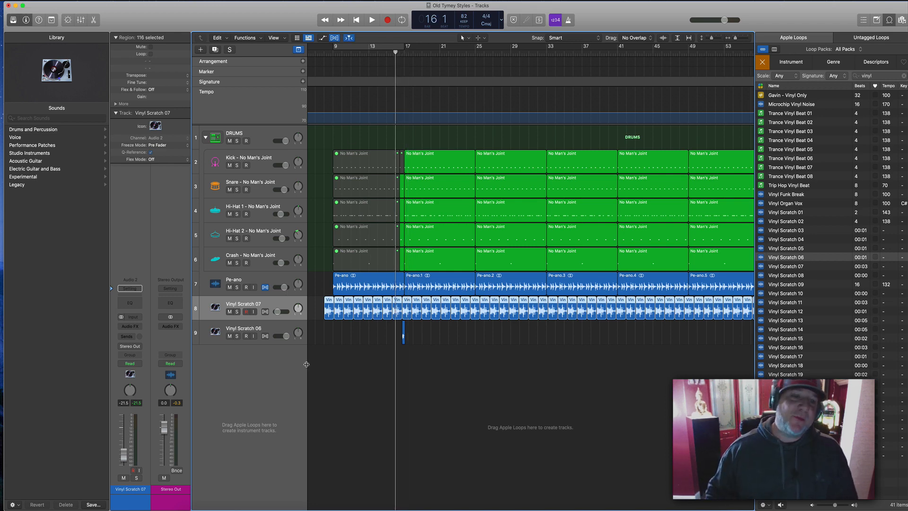
left_click(284, 339)
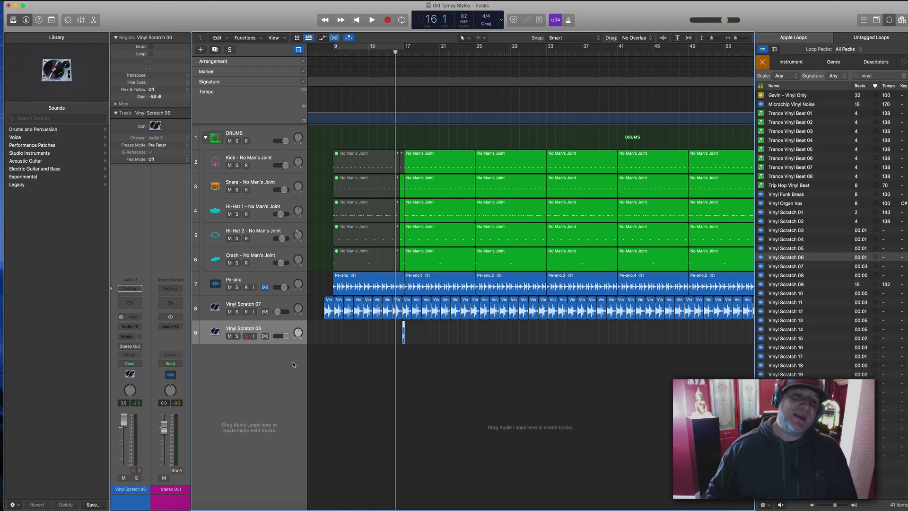
left_click(360, 369)
double_click(358, 366)
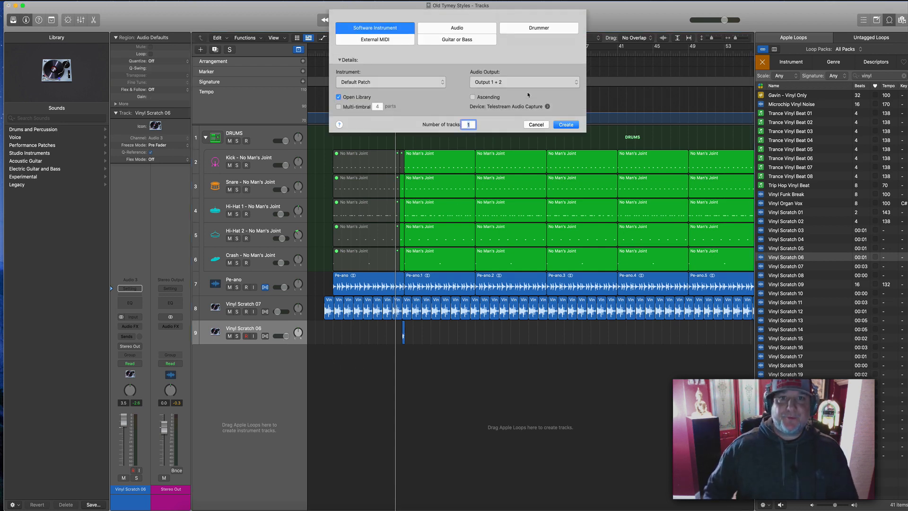
left_click(566, 124)
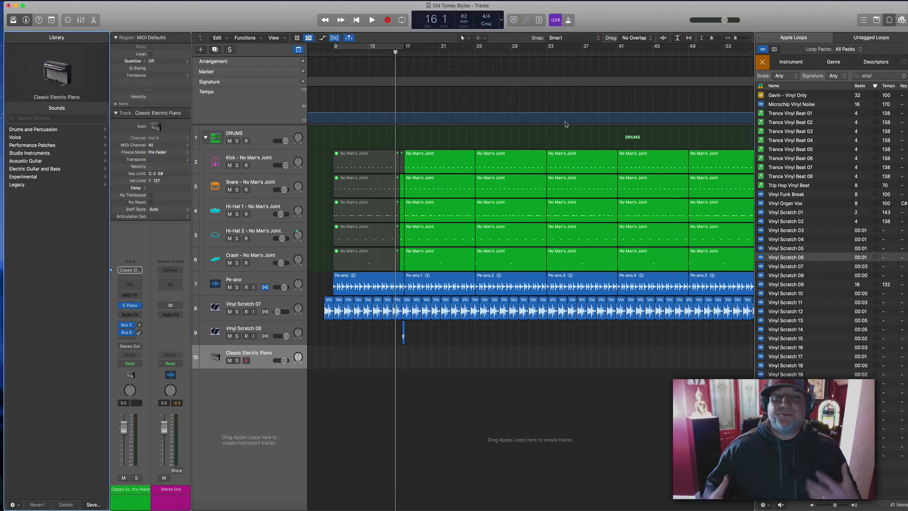
Load Ample Bass P Lite II in stereo as the new track's instrument and move its window clear of the tracks.
scroll(41, 186, "left", 5)
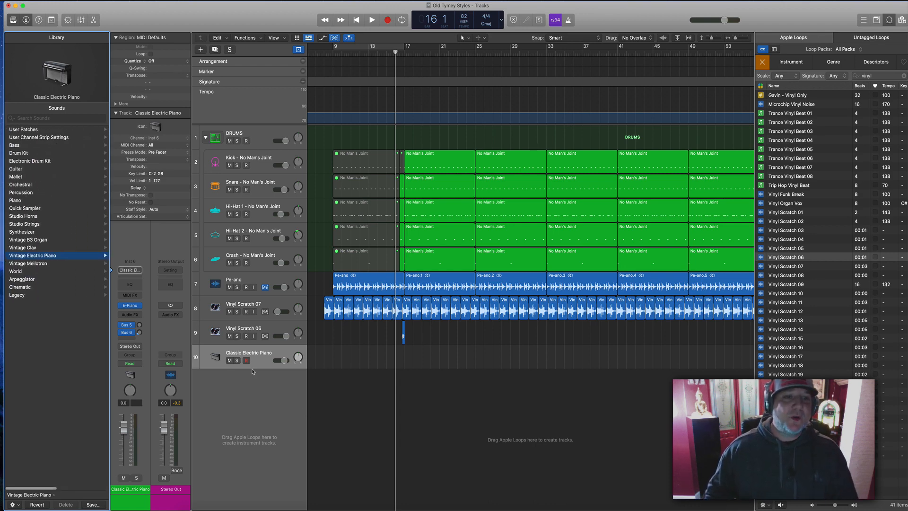
left_click(140, 306)
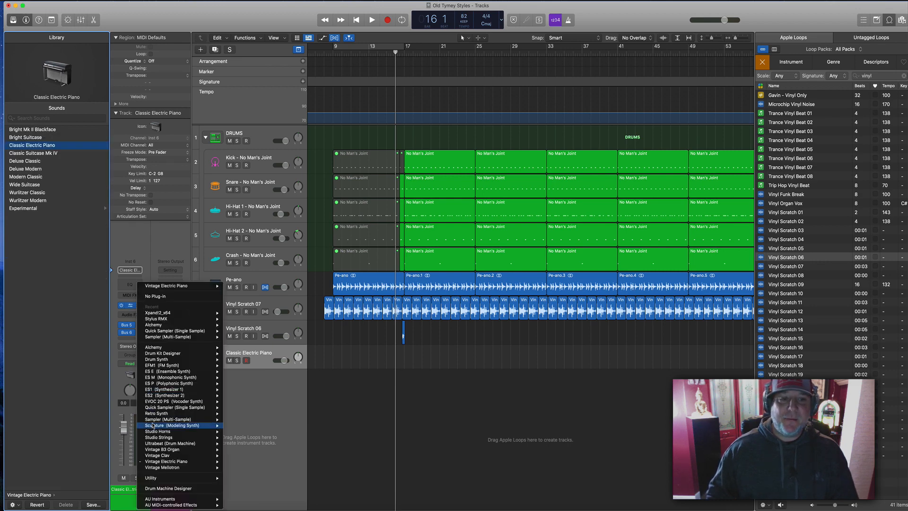
mouse_move(160, 499)
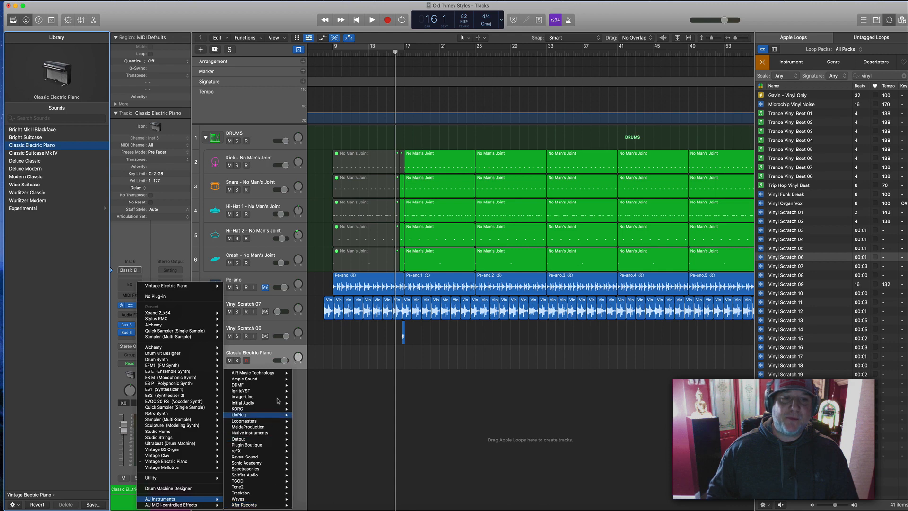
mouse_move(265, 378)
mouse_move(315, 379)
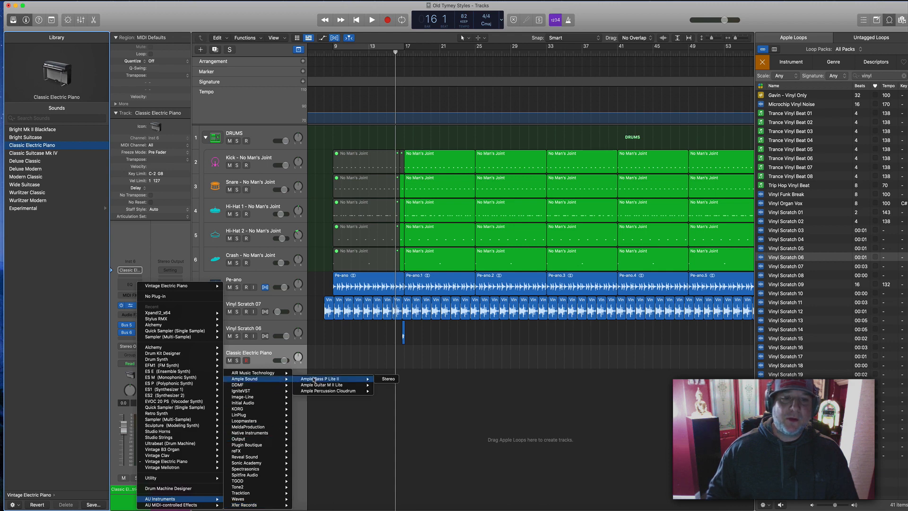
left_click(381, 379)
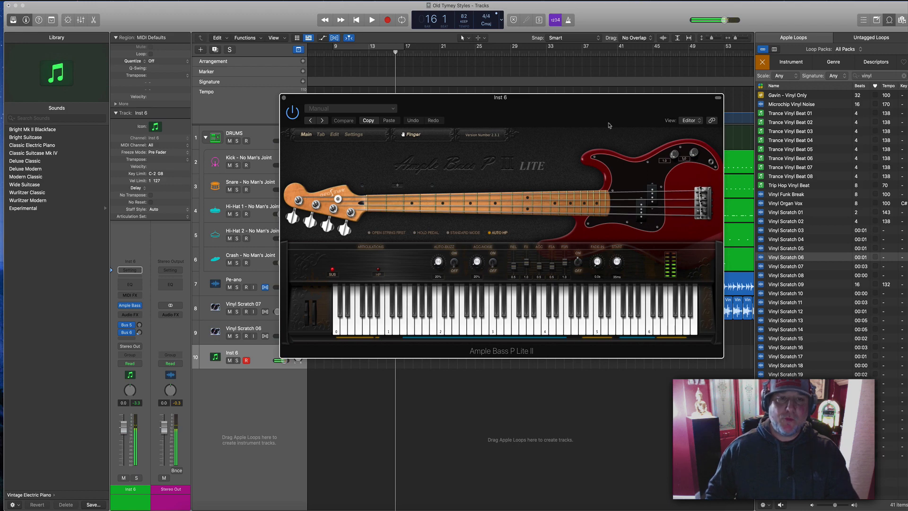
left_click_drag(364, 99, 615, 275)
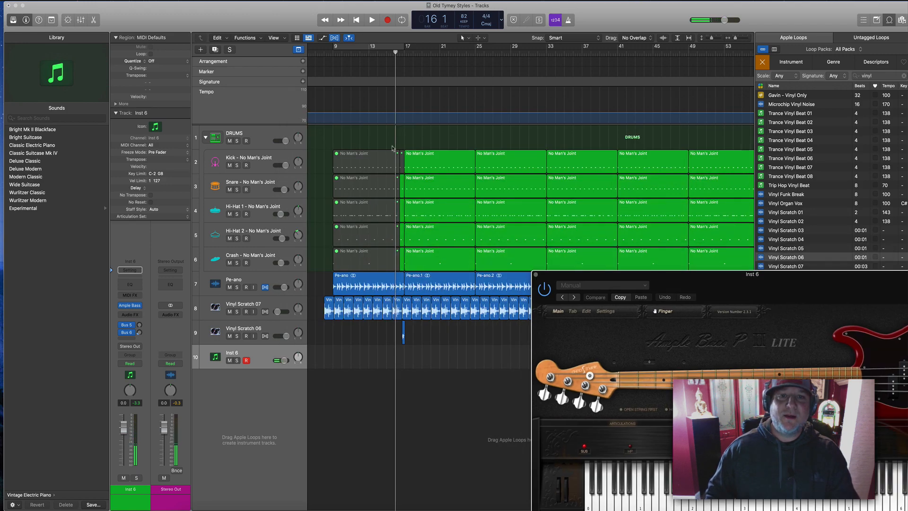
Play the beat from bar 14 with the bass, lower the bass track's volume to -2.2 dB and close the instrument window.
left_click(380, 52)
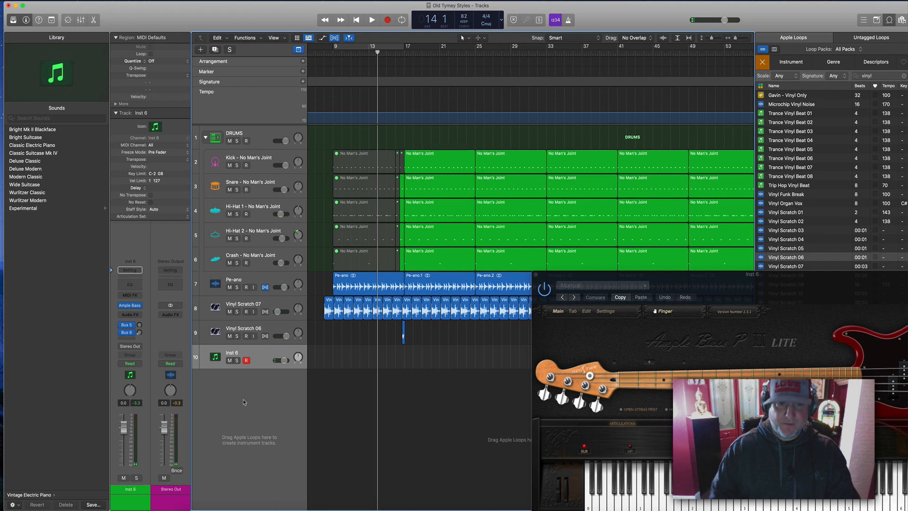
key("space")
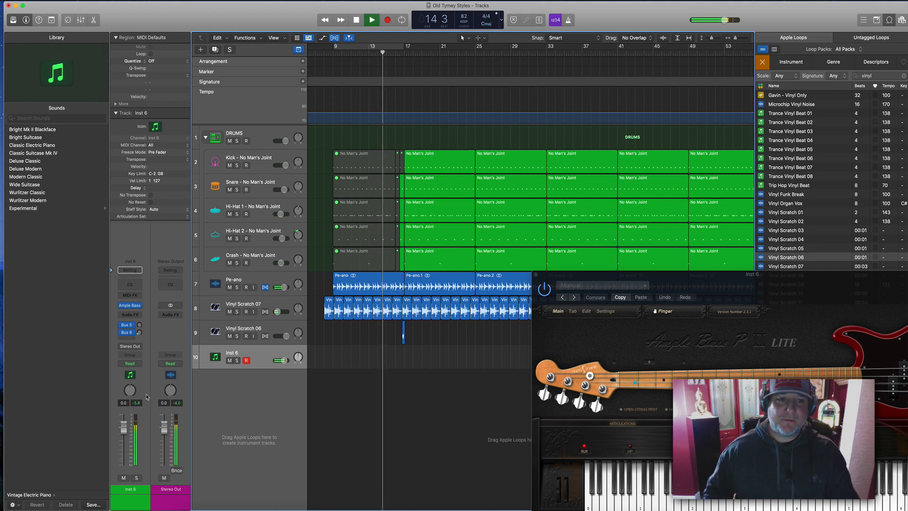
left_click_drag(123, 428, 125, 436)
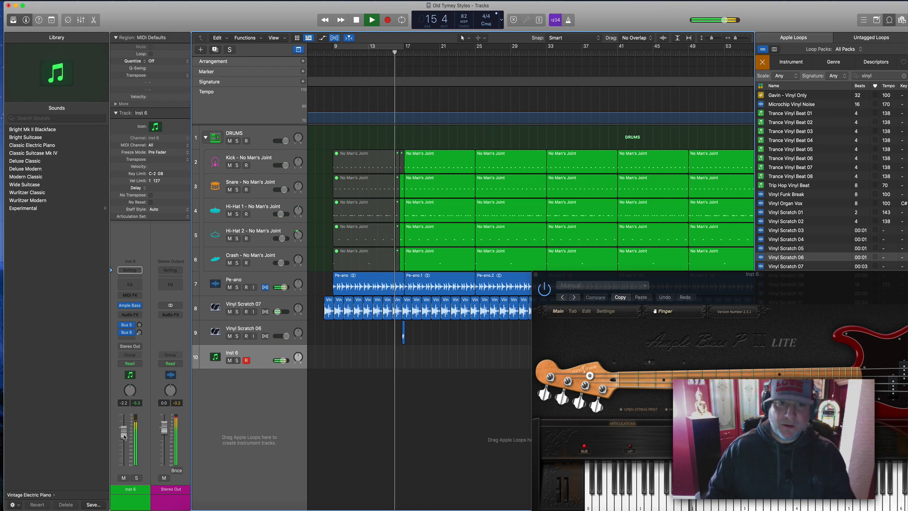
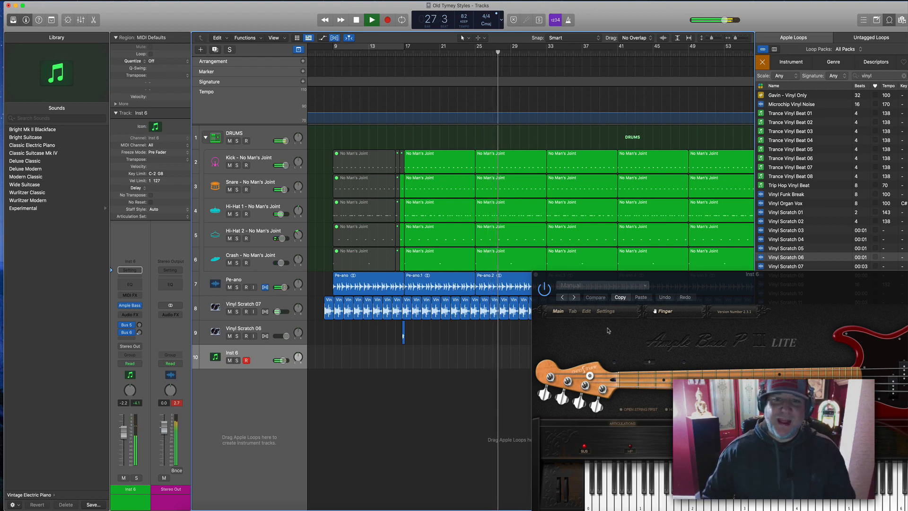
left_click(536, 275)
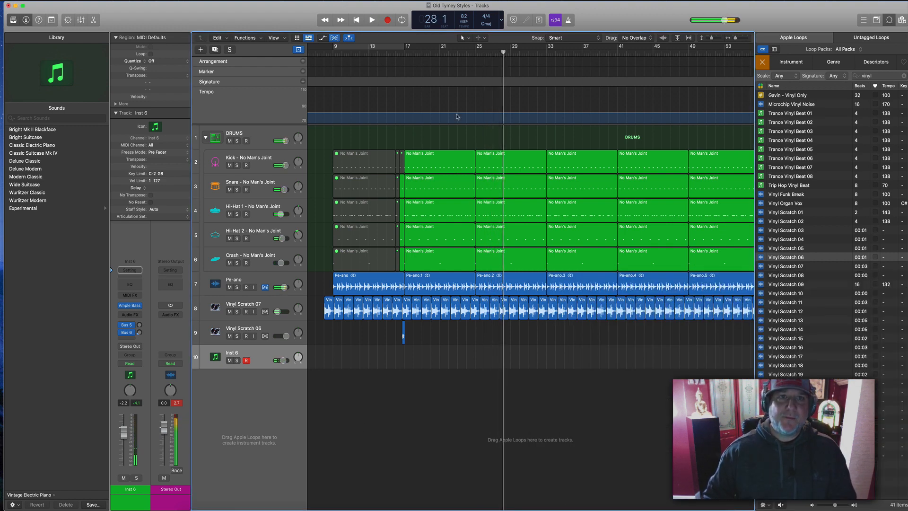
Add Capture Recording to the control bar's transport controls and capture the bass part just played as a region on the Inst 6 track.
right_click(596, 17)
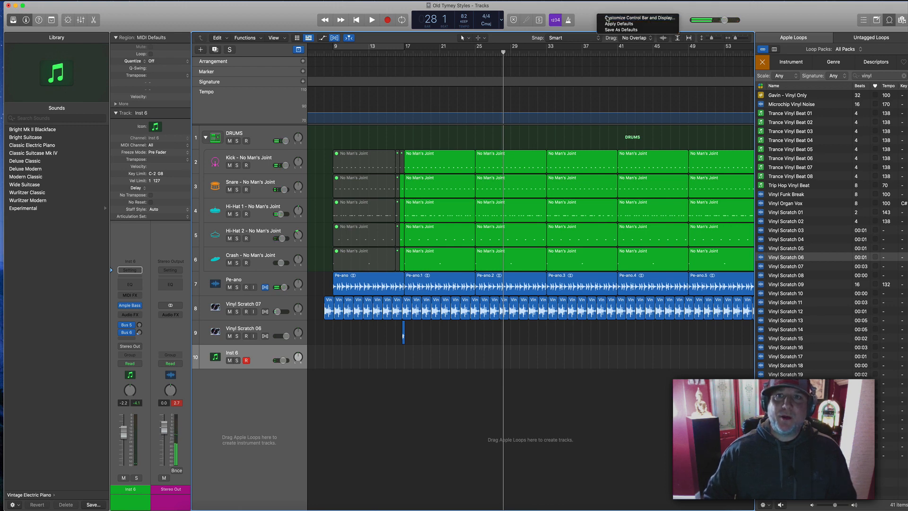
left_click(619, 17)
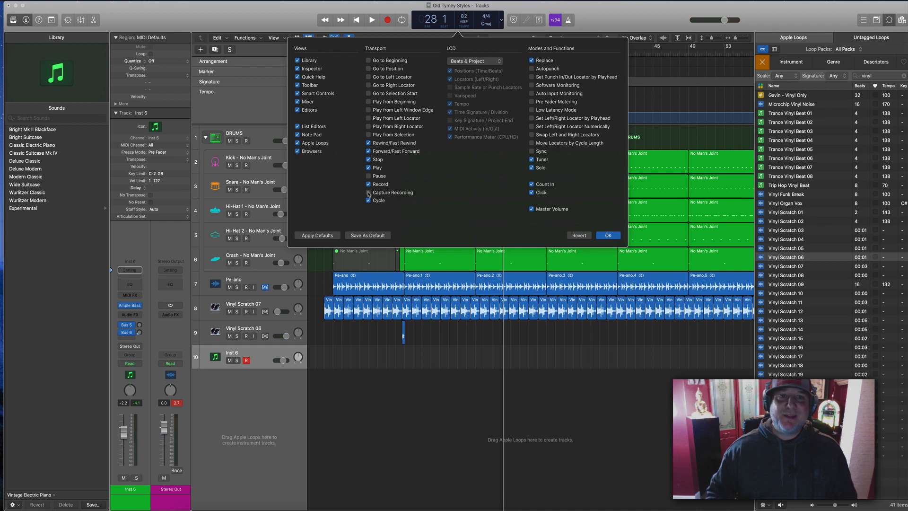
left_click(612, 236)
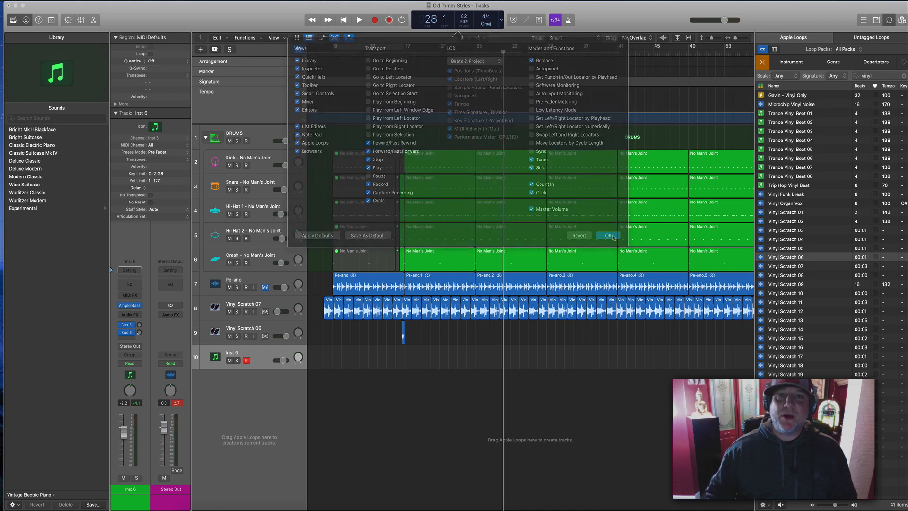
left_click(389, 21)
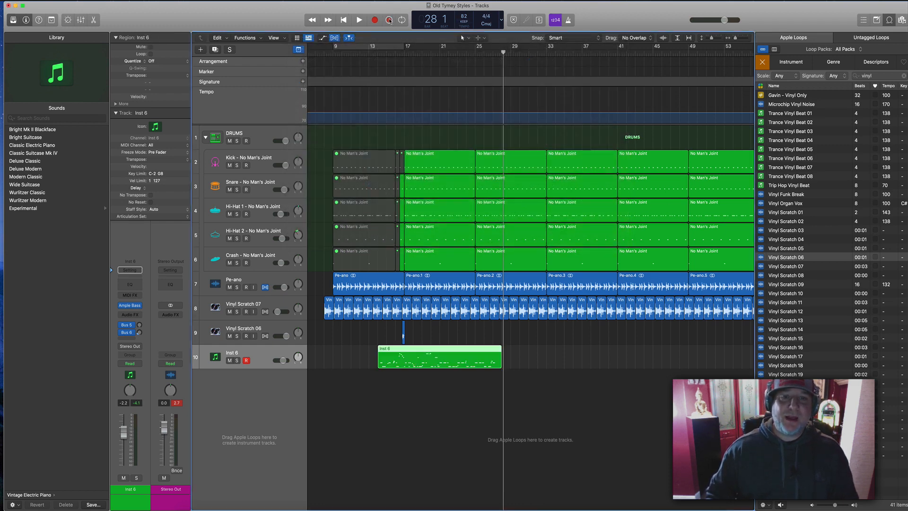
Enlarge the track heights and play the captured bass region with the beat from bar 16.
left_click(394, 55)
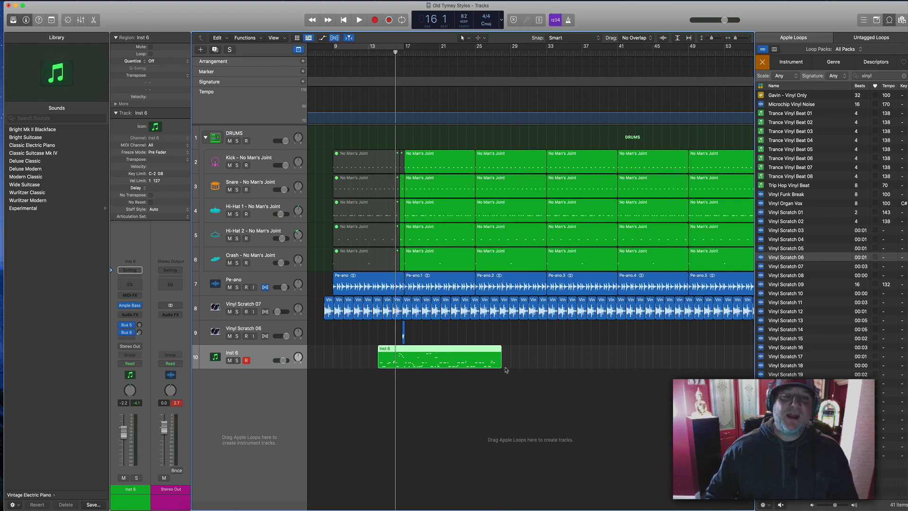
key("super+Down")
key("super+Down")
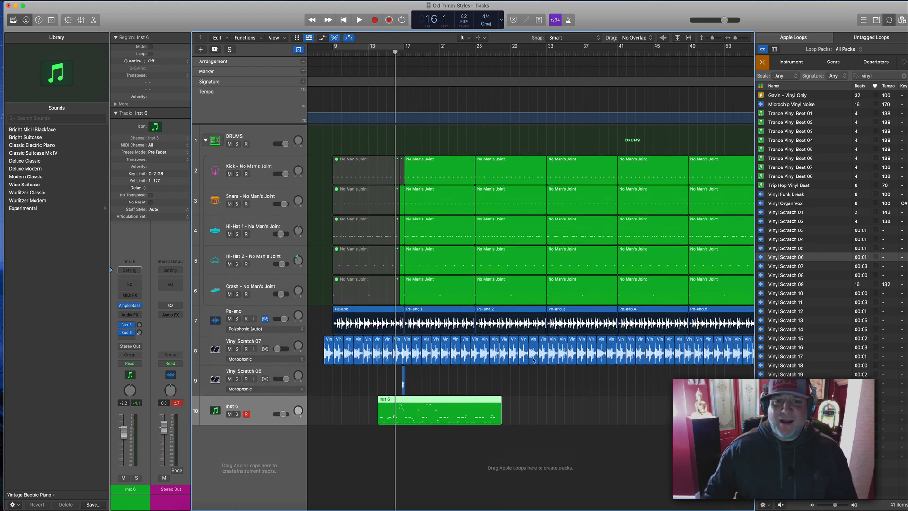
left_click(353, 412)
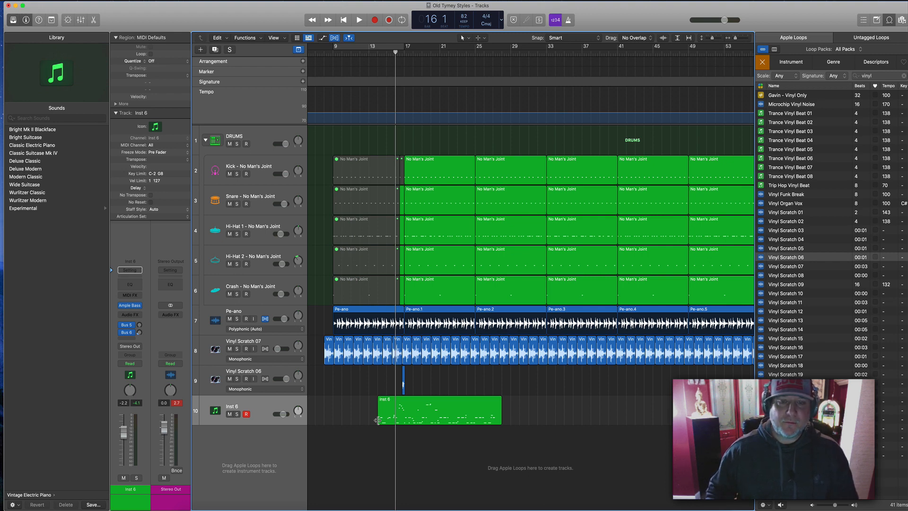
key("space")
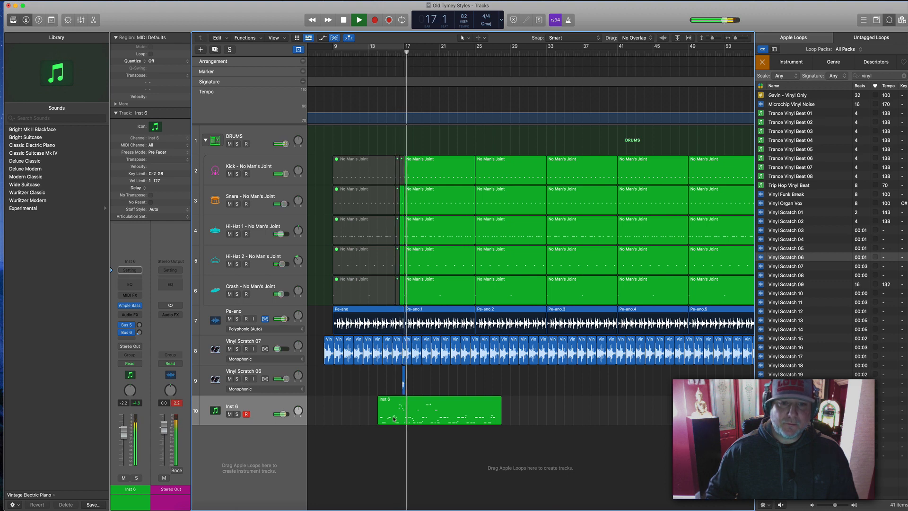
key("space")
Split the captured bass region at bar 17.
scroll(384, 420, "up", 5)
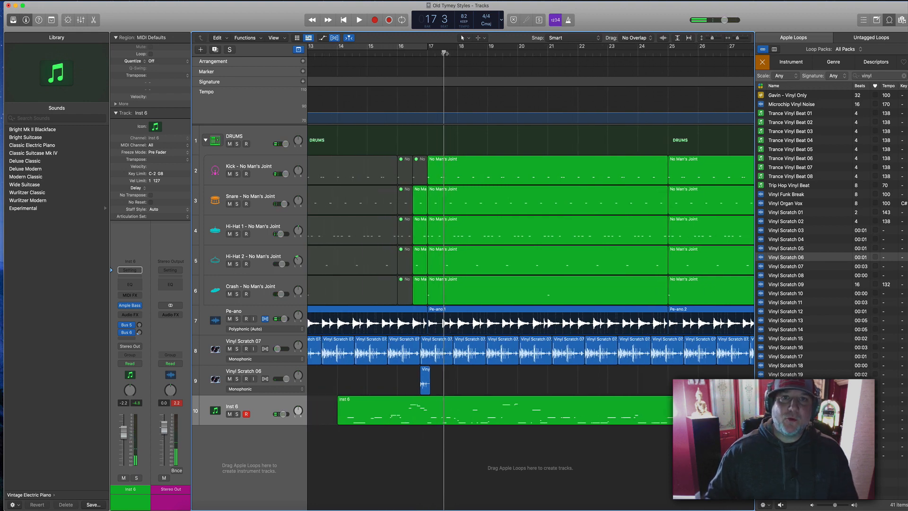
left_click_drag(445, 53, 426, 55)
left_click(445, 414)
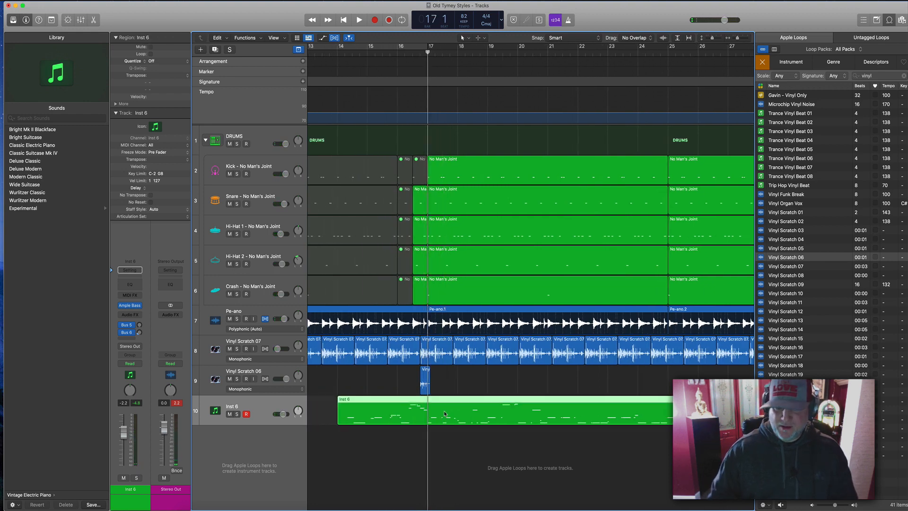
key("super+t")
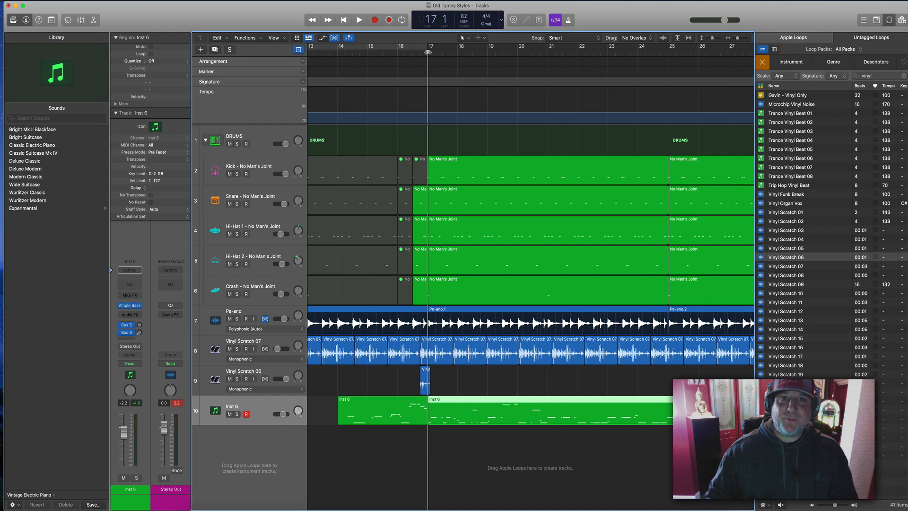
Split the first bass region at bar 16 beat 3, splitting the crossing notes, and delete the piece before it.
left_click_drag(428, 52, 411, 54)
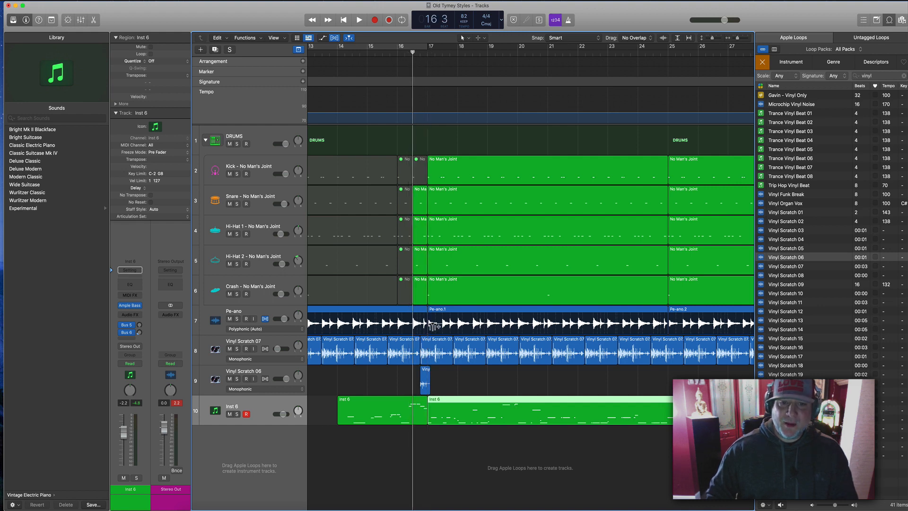
left_click(402, 411)
key("super+t")
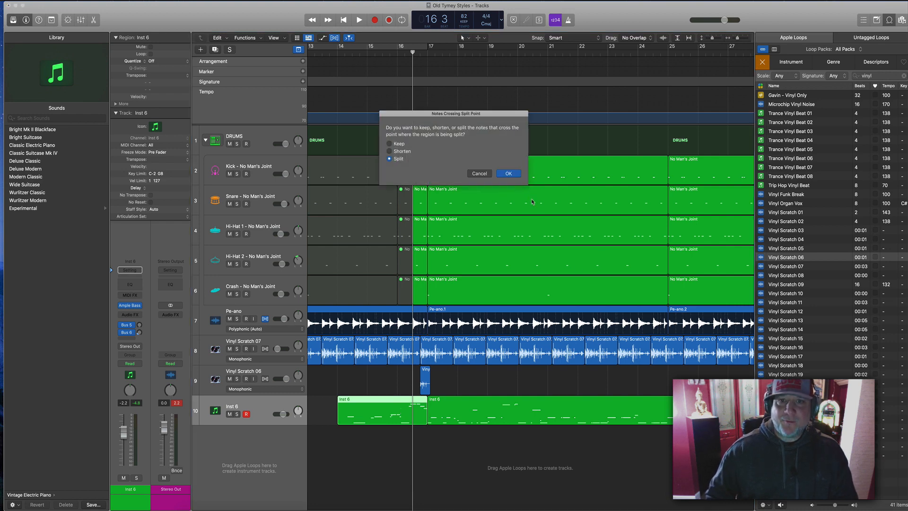
left_click(511, 173)
left_click(392, 408)
key("Delete")
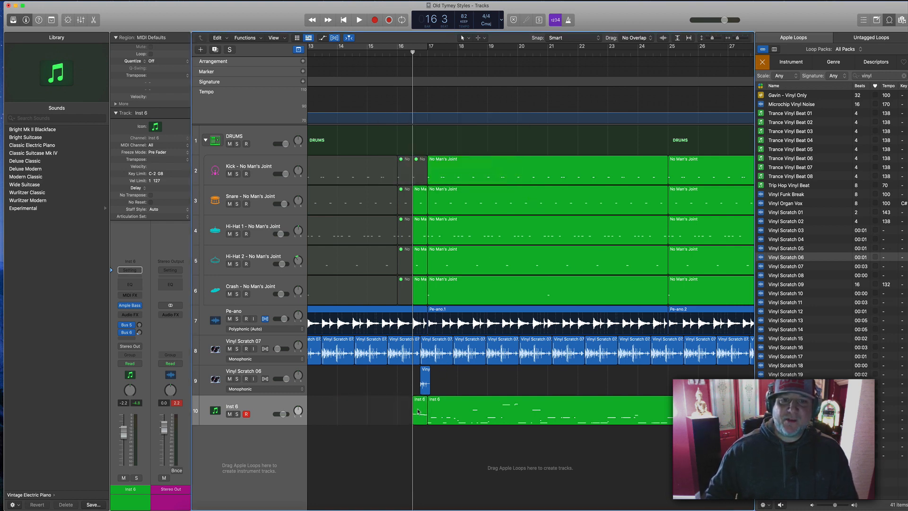
Play the beat with the trimmed bass from bar 16 beat 3.
key("space")
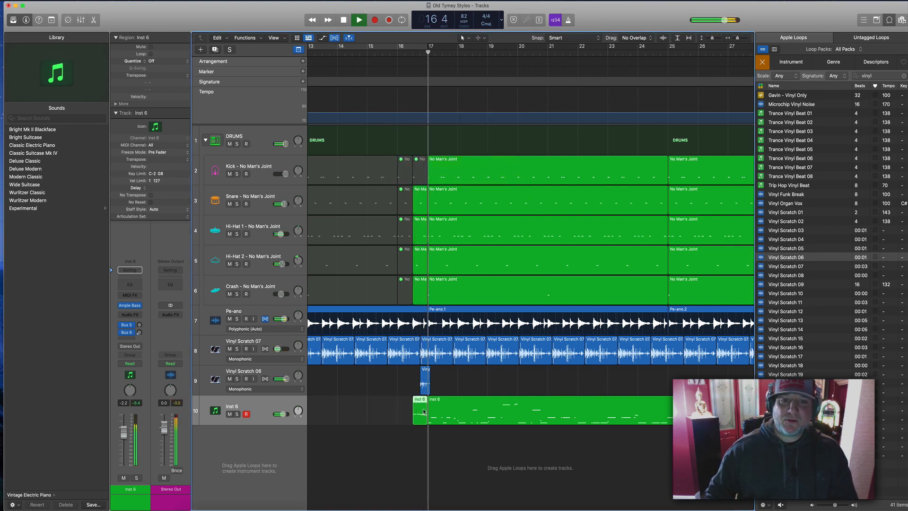
scroll(438, 409, "right", 2)
left_click(452, 410)
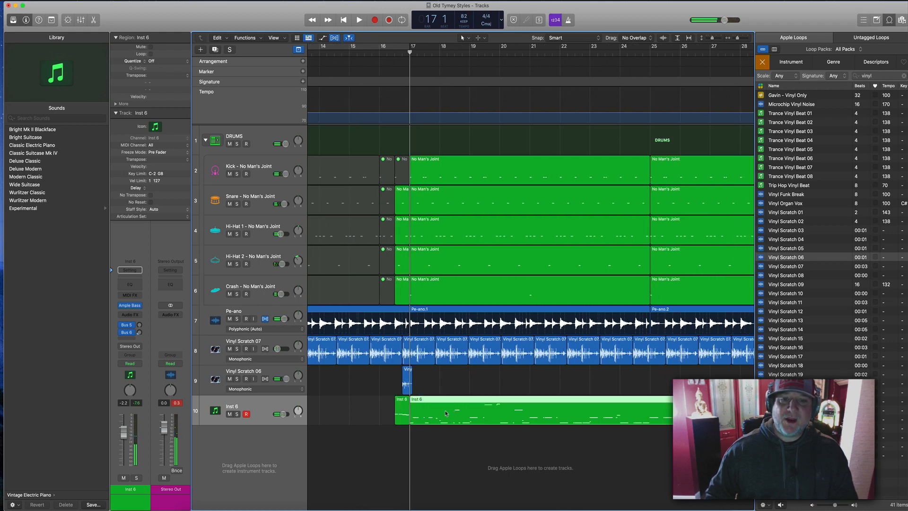
key("space")
scroll(426, 421, "right", 3)
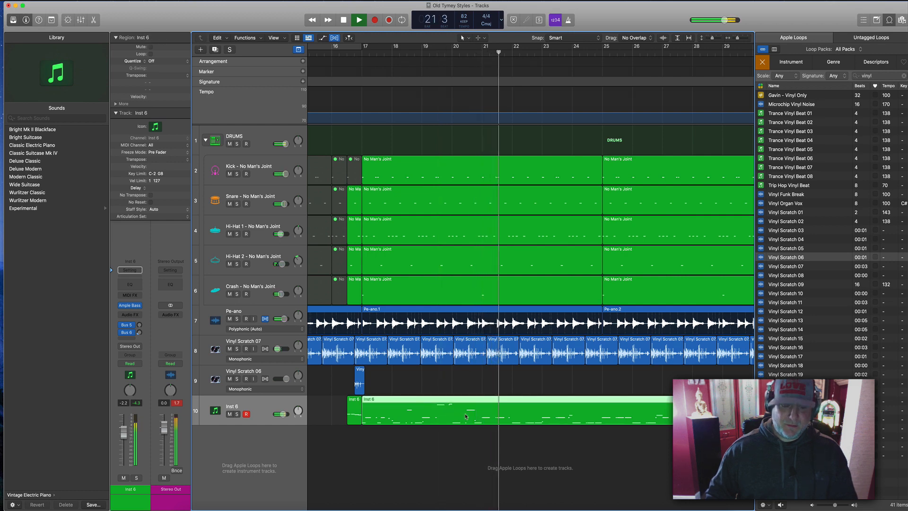
Split the main bass region at bar 19 with the Scissors tool, splitting the crossing notes, and delete the piece from bar 17 to 19.
key("t")
key("t")
key("r")
key("t")
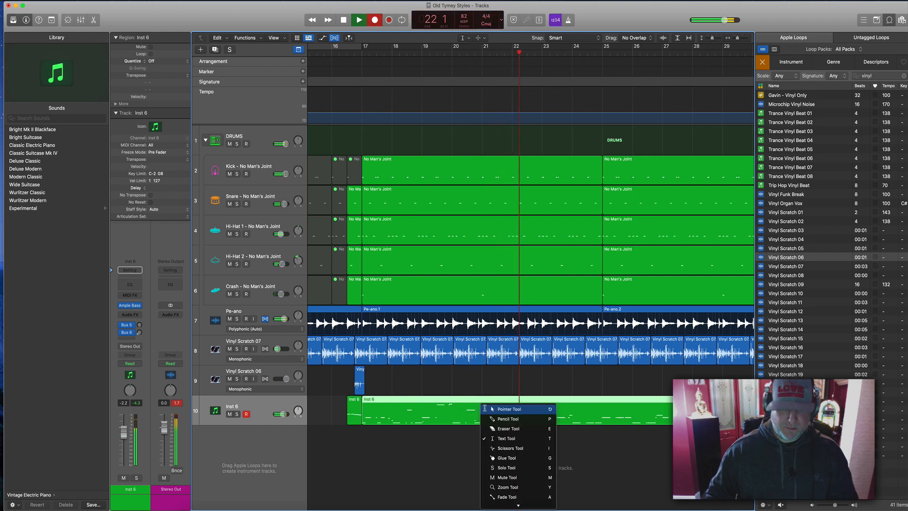
key("r")
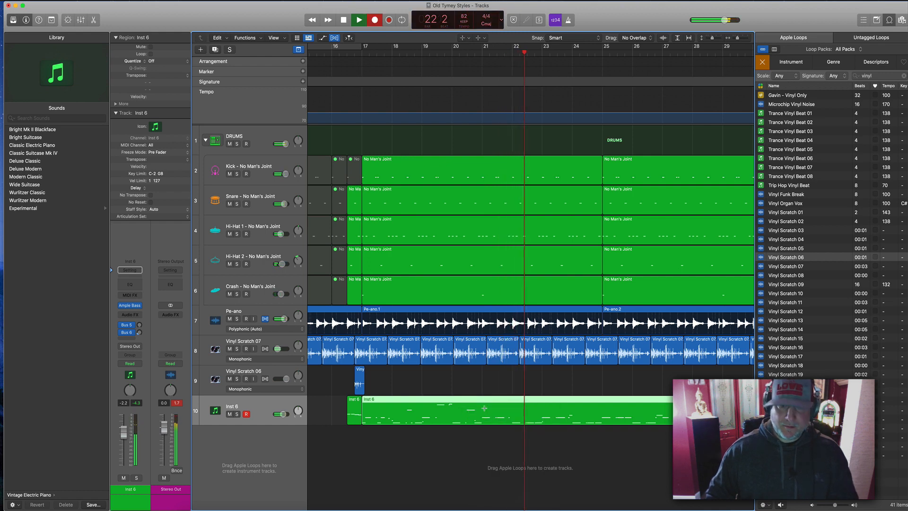
left_click(384, 52)
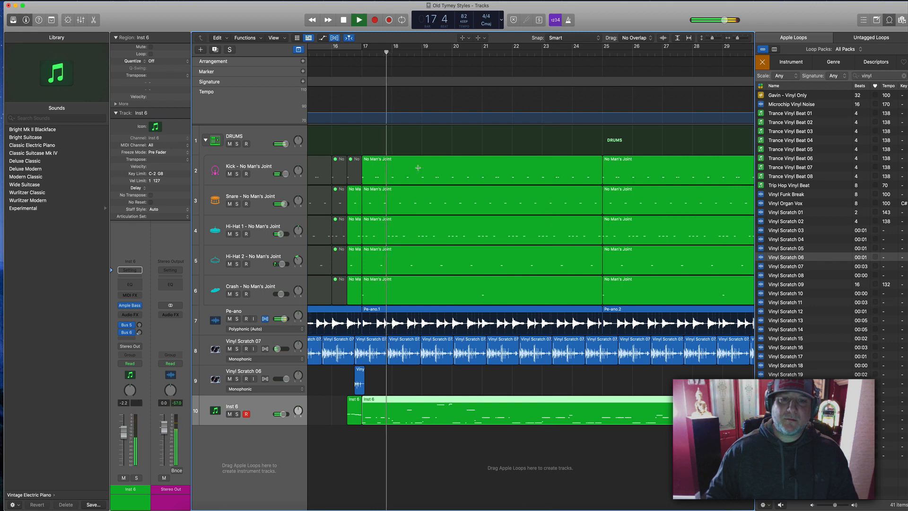
left_click(422, 406)
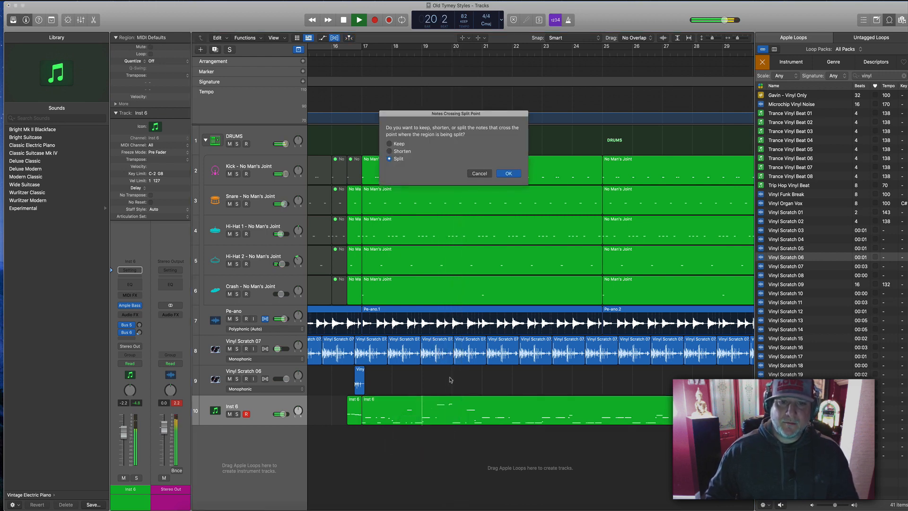
left_click(513, 171)
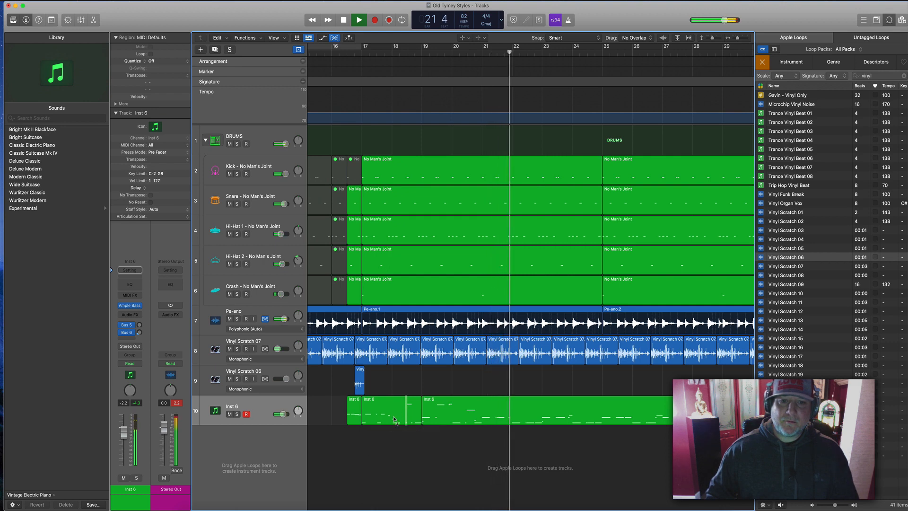
left_click(393, 416)
key("Delete")
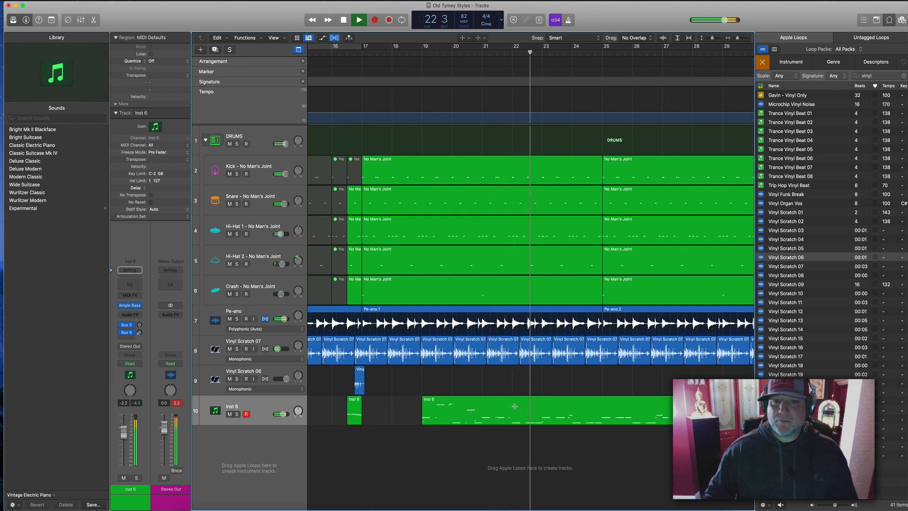
Cut the remaining bass region at bars 23 and 27, splitting the crossing notes, and remove the piece after bar 27.
left_click(542, 409)
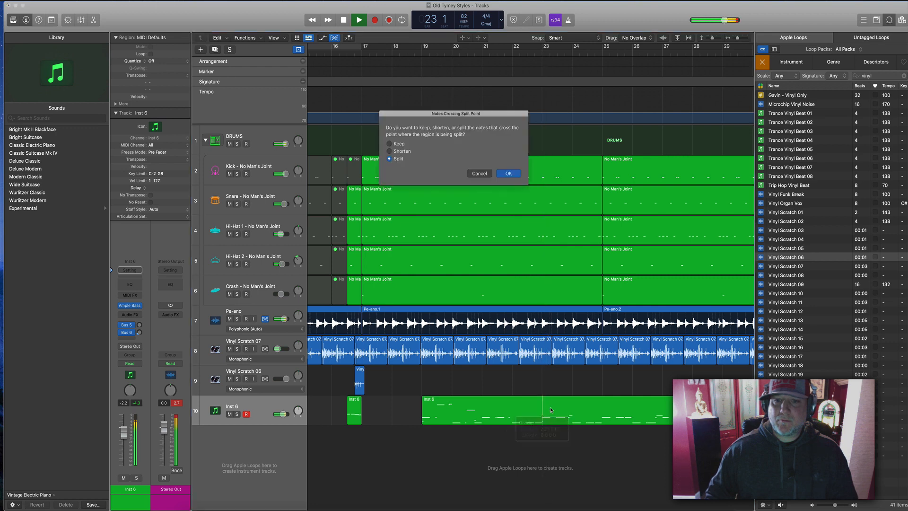
left_click(507, 173)
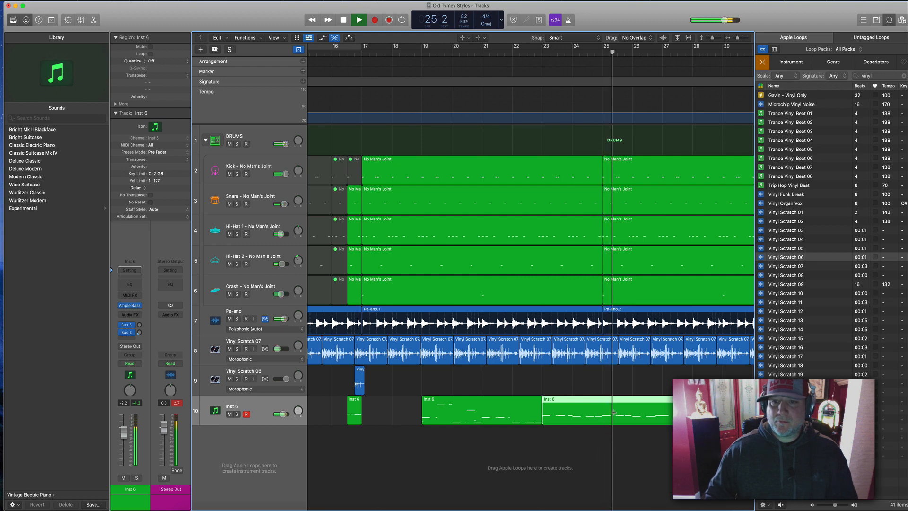
left_click(662, 411)
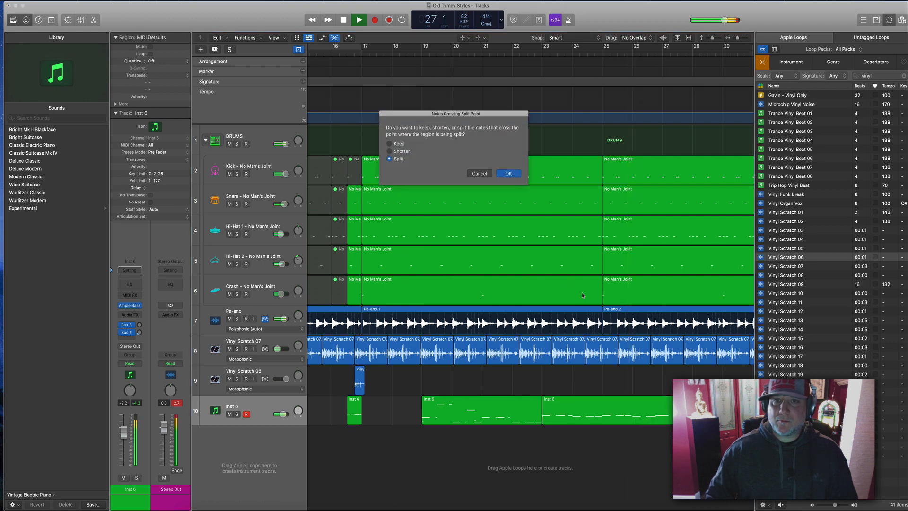
left_click(520, 175)
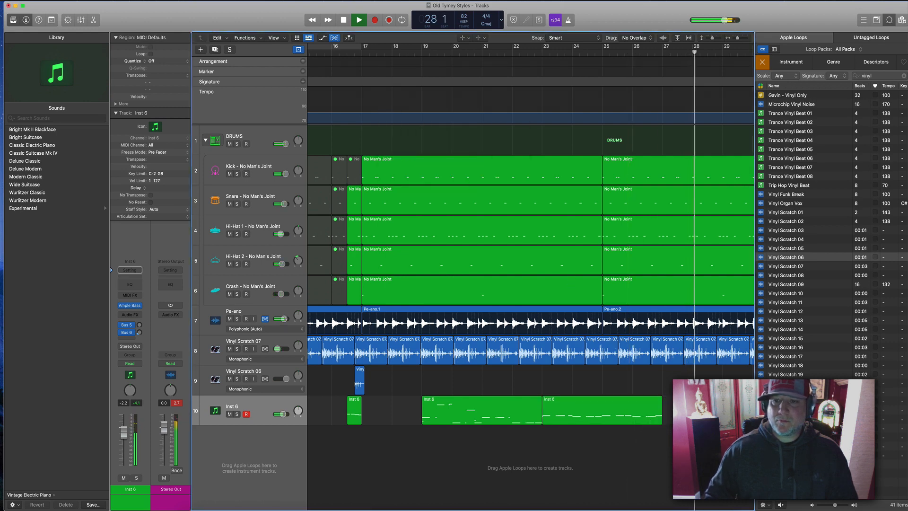
Play back the cut bass regions, delete the one between bars 19 and 23, and return to the Pointer tool.
left_click(409, 51)
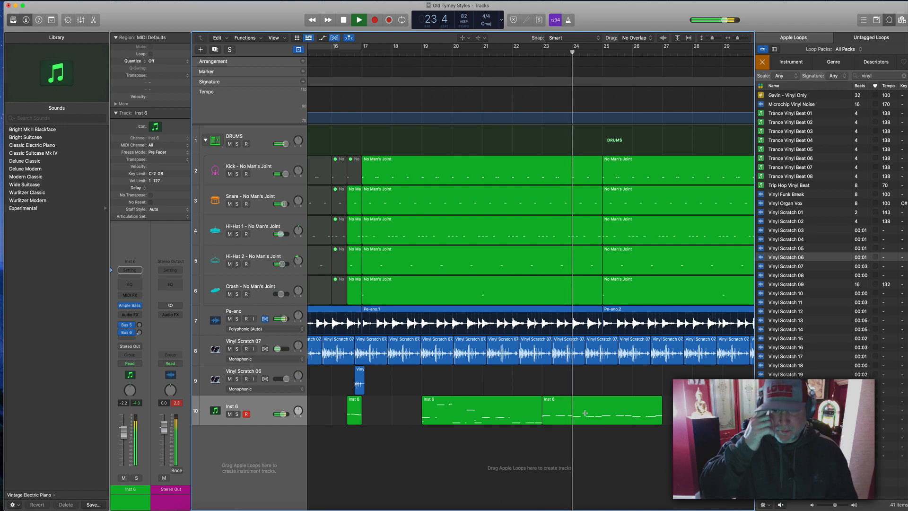
left_click(495, 417)
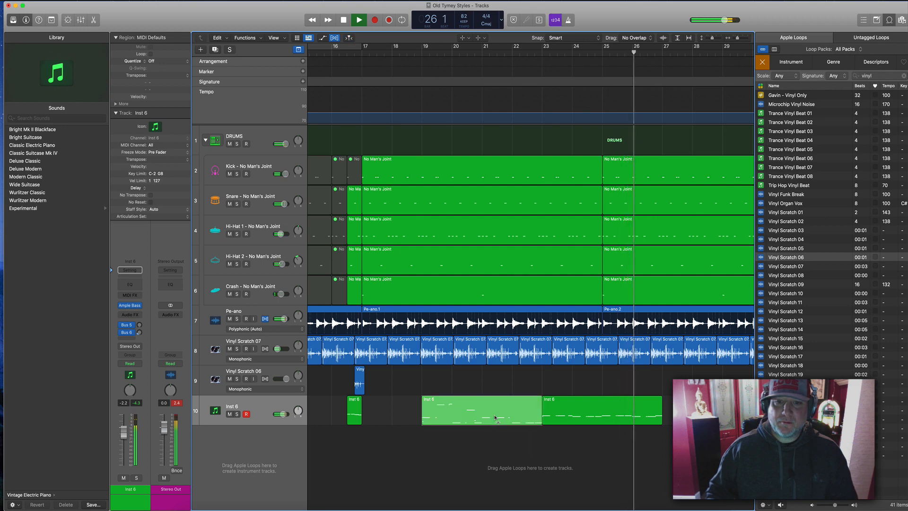
key("Delete")
key("space")
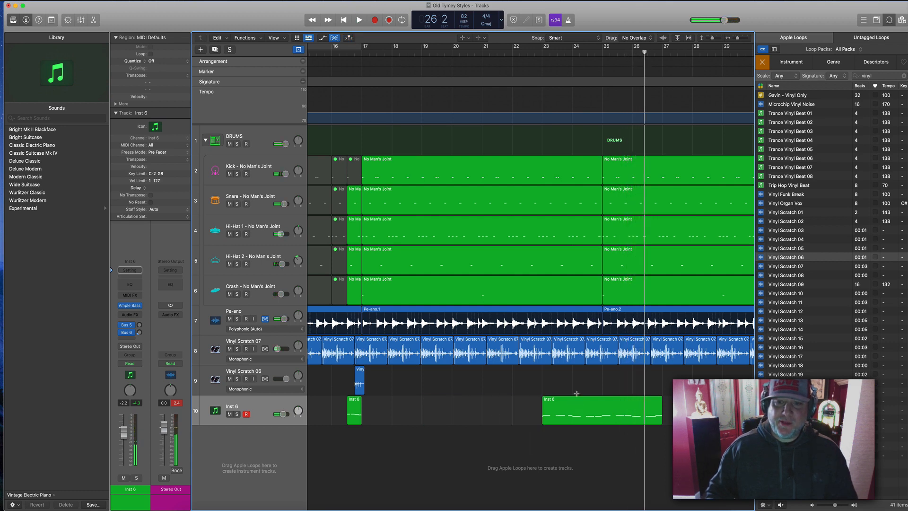
key("t")
key("Escape")
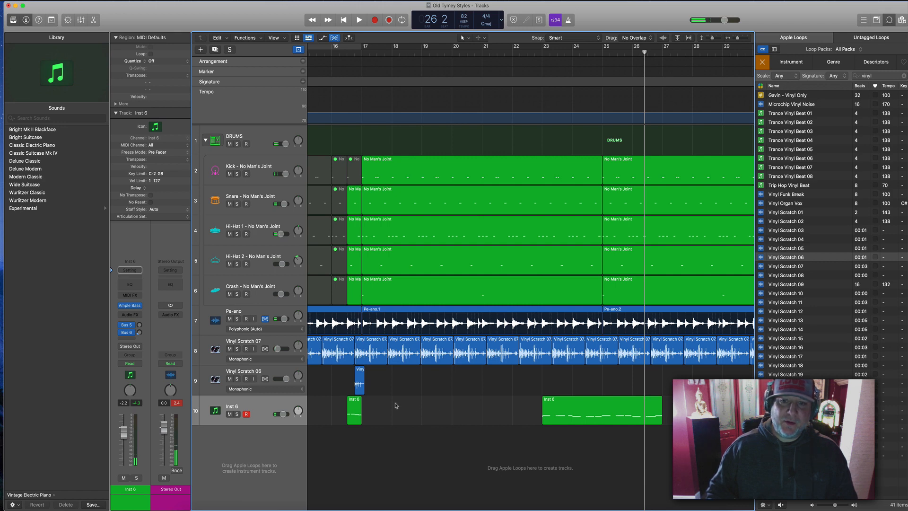
Move the bass region from bar 23 to start at bar 17 and play it with the beat.
left_click_drag(396, 403, 576, 386)
left_click_drag(391, 411, 390, 411)
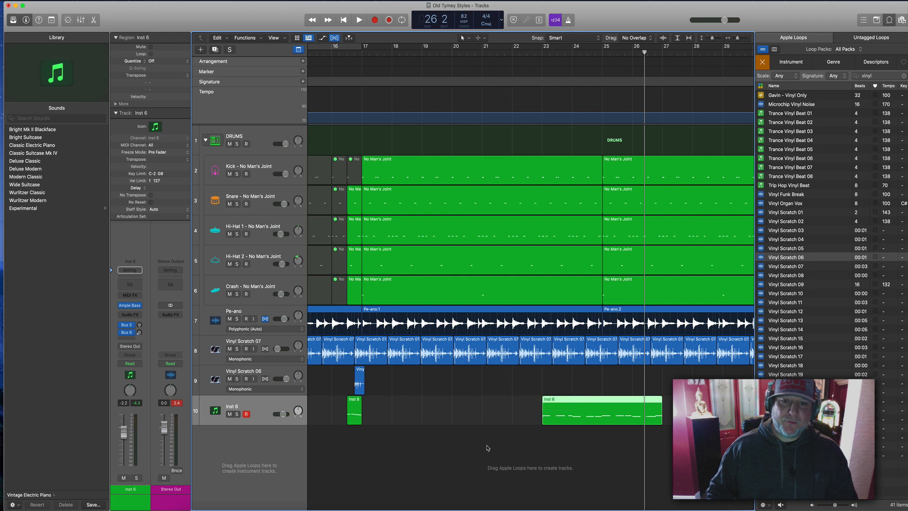
left_click_drag(591, 405, 412, 405)
key("shift+space")
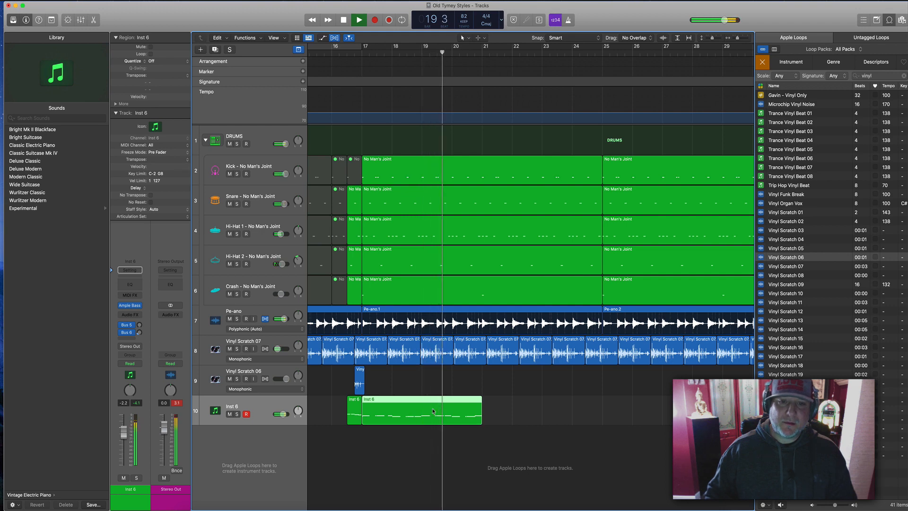
Open the moved bass region in the Piano Roll and raise the note at bar 19 beat 4 to C2.
left_click(415, 53)
left_click(525, 483)
double_click(462, 417)
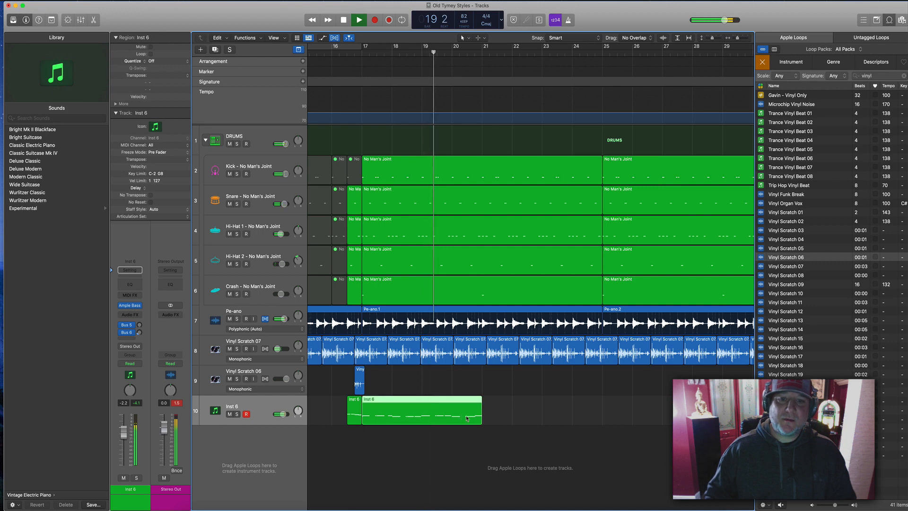
key("space")
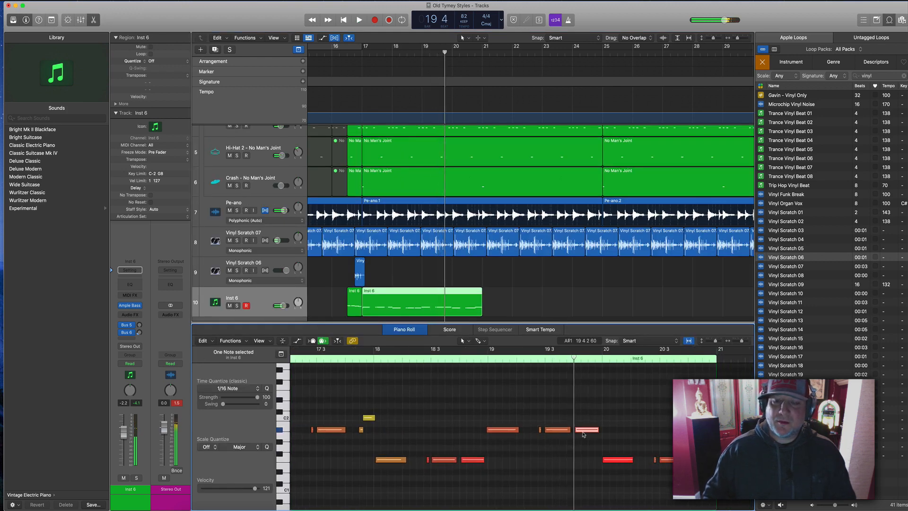
left_click_drag(583, 434, 584, 422)
left_click(488, 359)
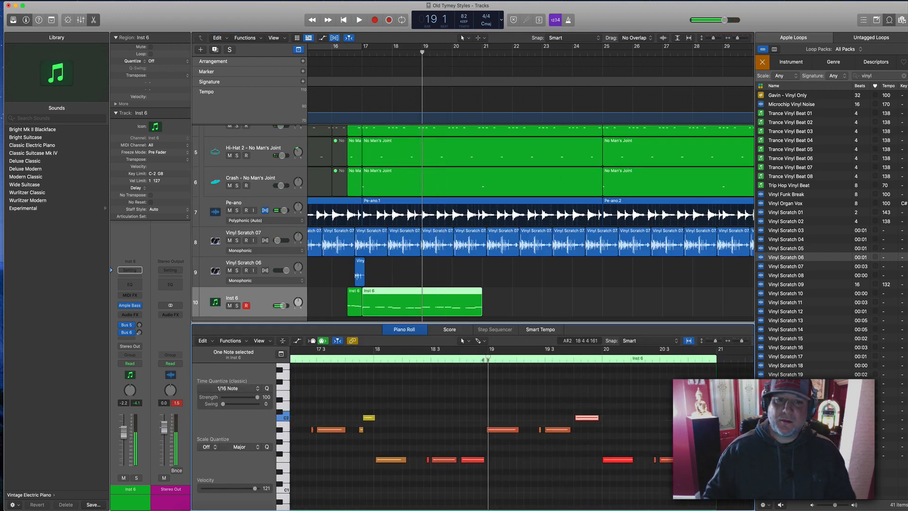
Play the edited bass phrase from bar 19 and close the Piano Roll.
key("space")
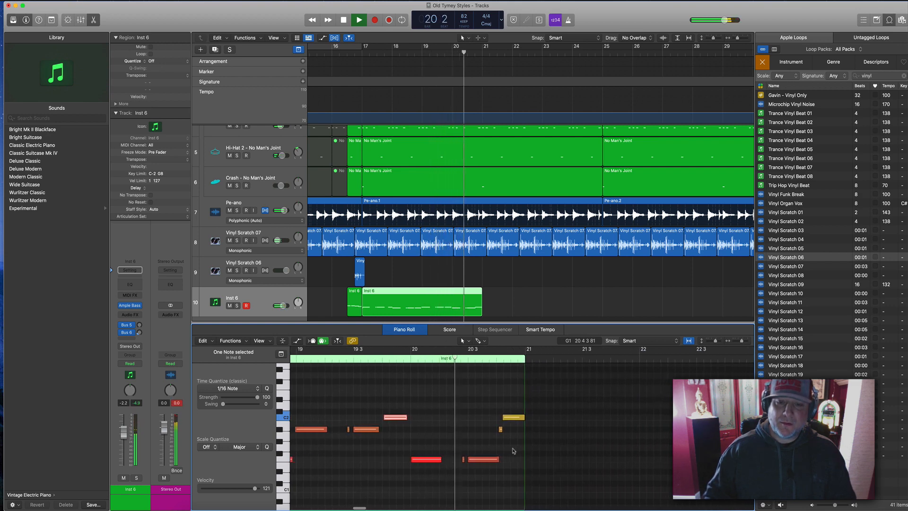
left_click(433, 361)
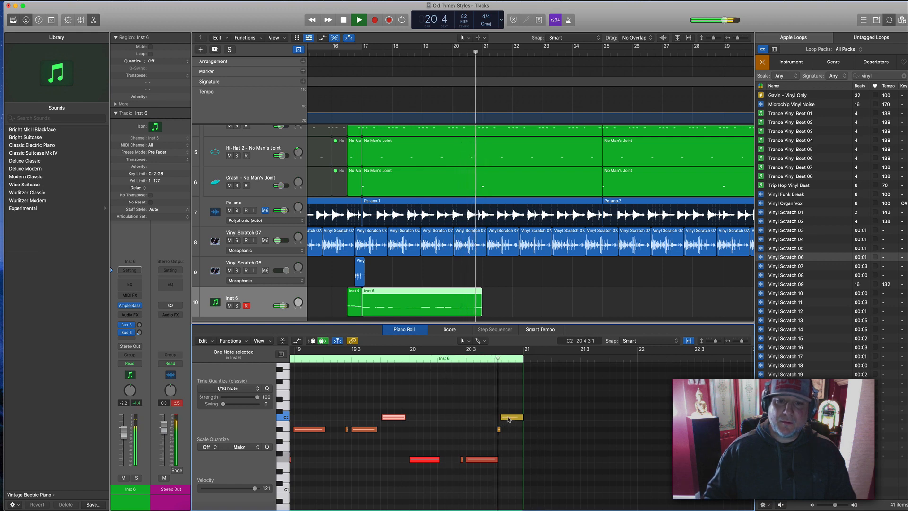
key("space")
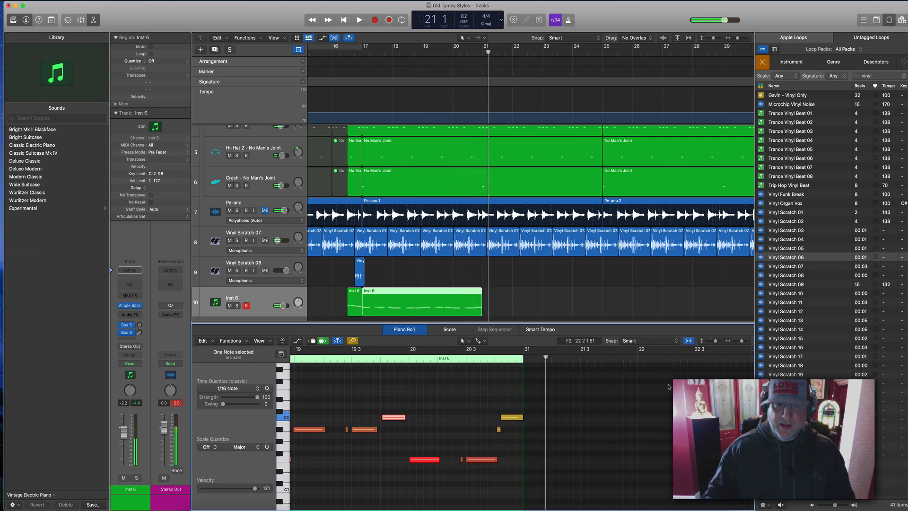
key("e")
scroll(568, 455, "down", 8)
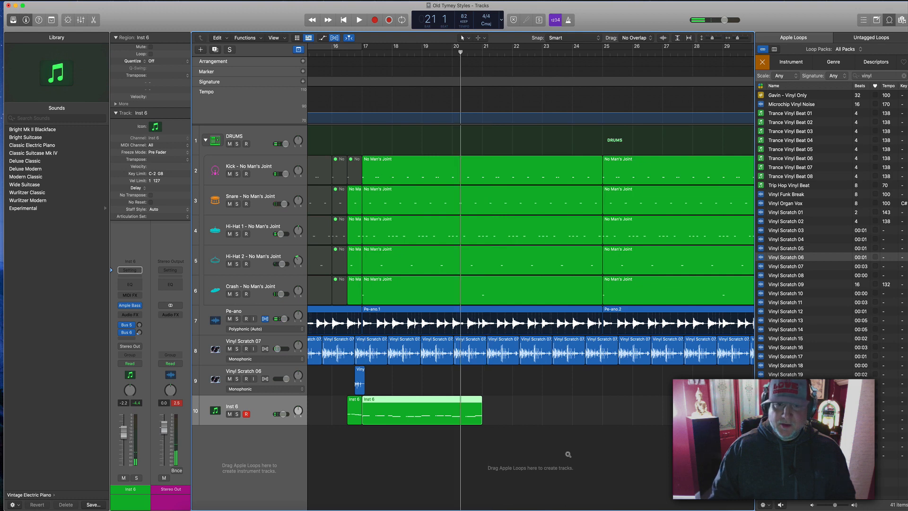
Copy the four-bar Inst 6 region at bar 17 to bar 21 and close the loop browser.
left_click(494, 430)
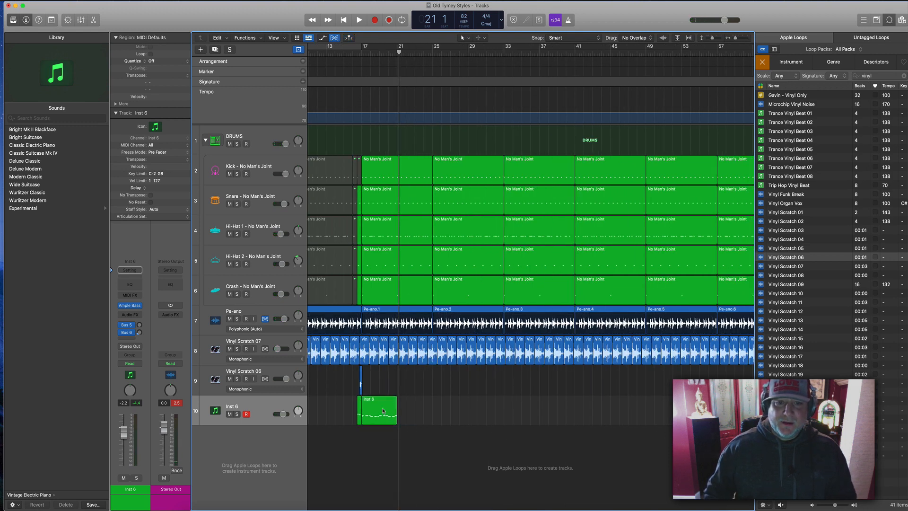
left_click_drag(383, 410, 424, 411)
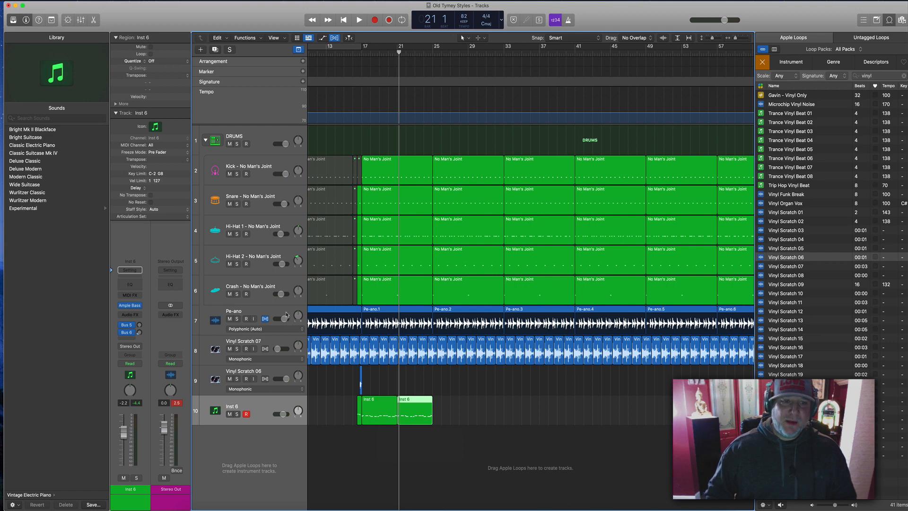
key("z")
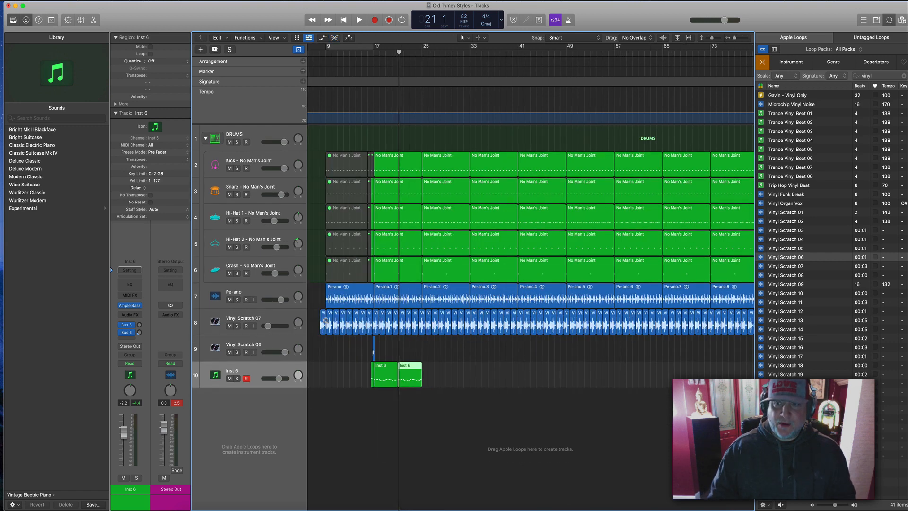
key("o")
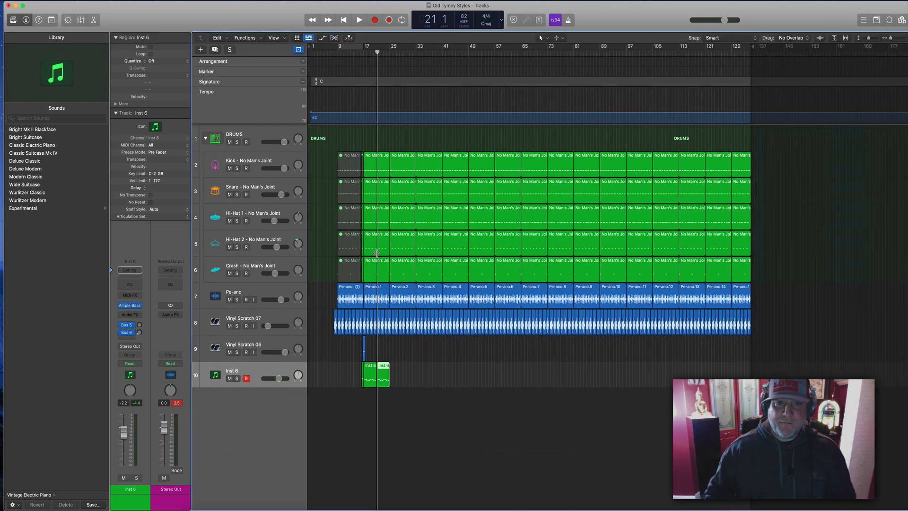
Play from bar 16 and shorten the Crash track's region at bar 17 so it ends at bar 21.
scroll(342, 264, "up", 5)
scroll(342, 264, "left", 3)
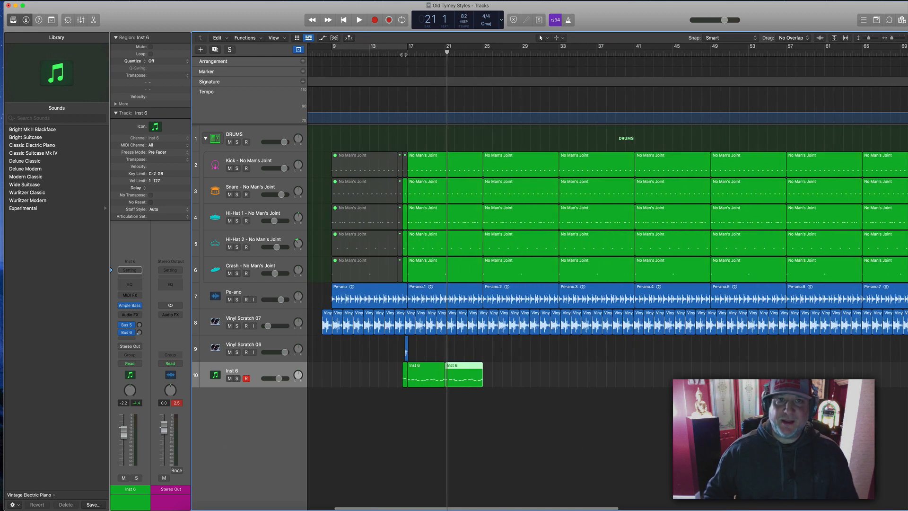
left_click(400, 54)
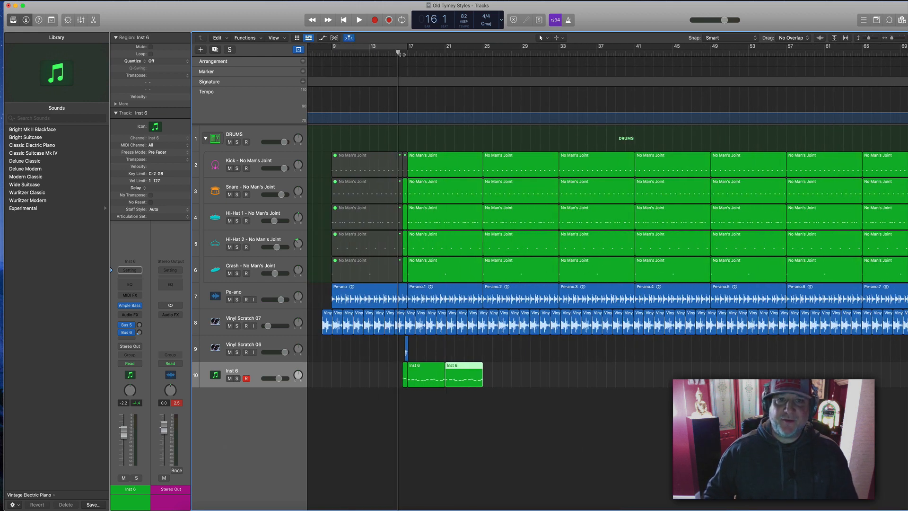
left_click(265, 264)
left_click(520, 364)
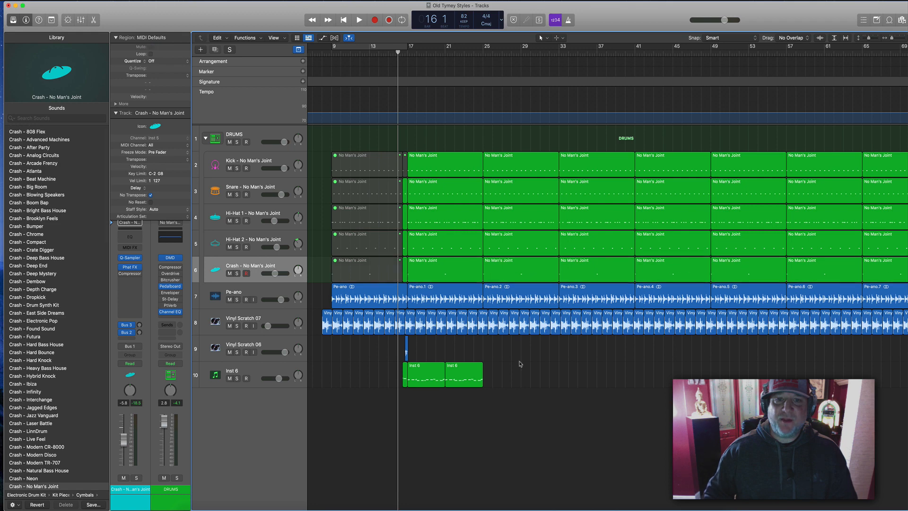
key("space")
left_click(482, 275)
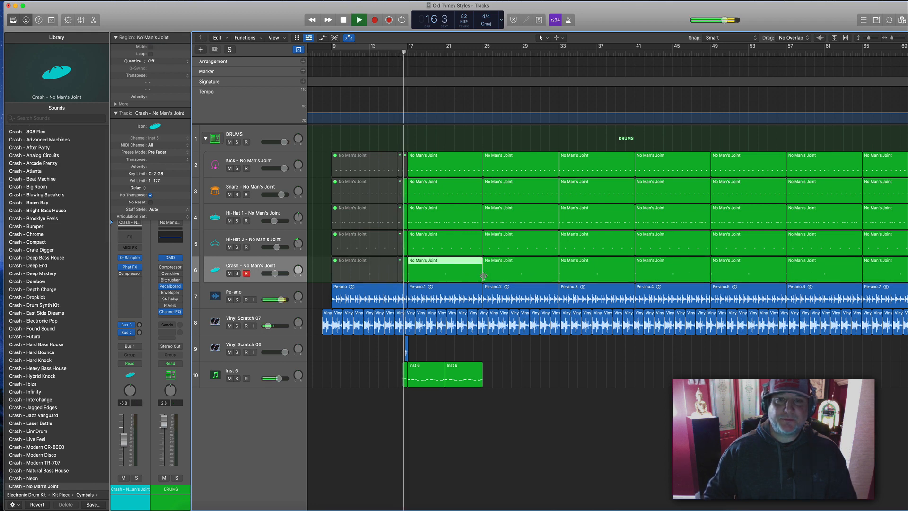
left_click_drag(483, 275, 445, 276)
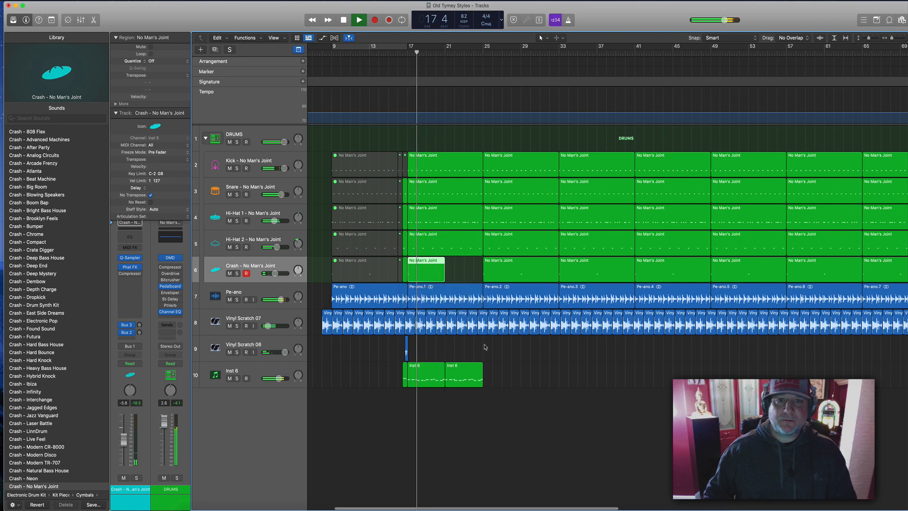
Delete all regions on the Crash track from bar 25 to the end of the project.
scroll(494, 372, "up", 3)
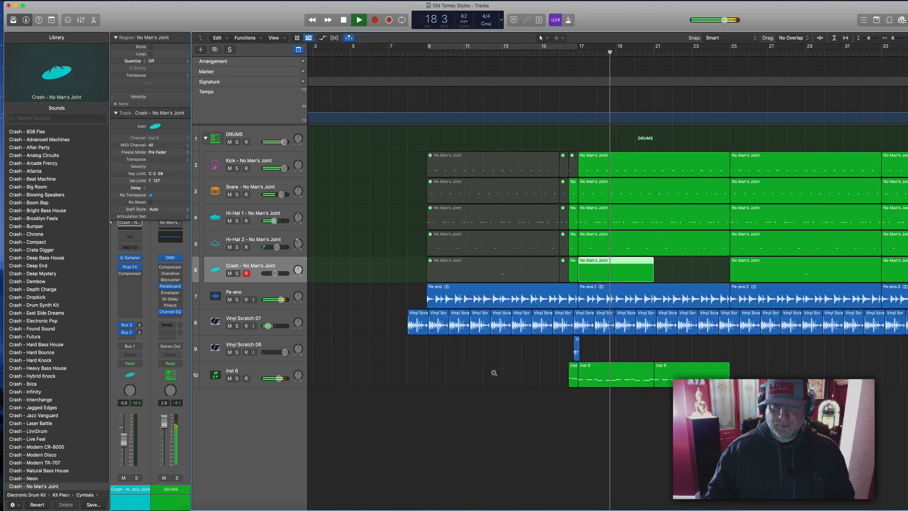
scroll(494, 373, "right", 10)
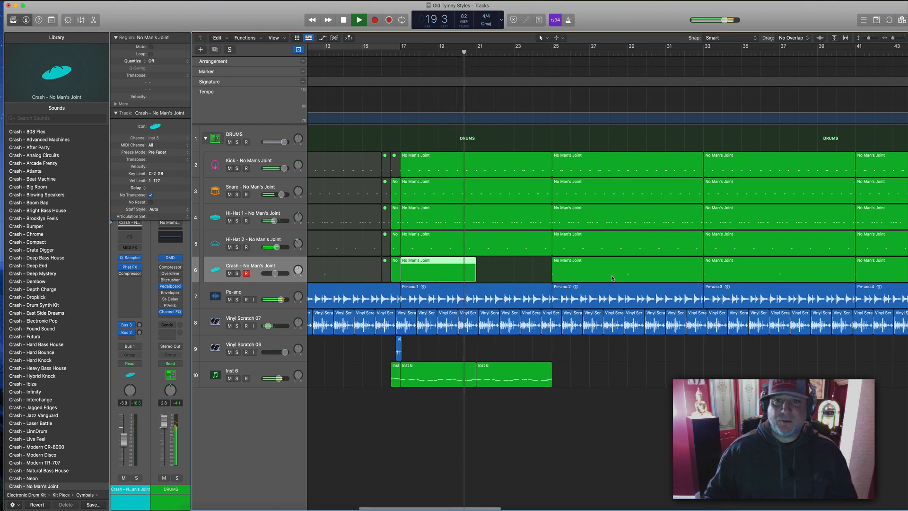
scroll(570, 273, "right", 1)
left_click(570, 273)
key("Delete")
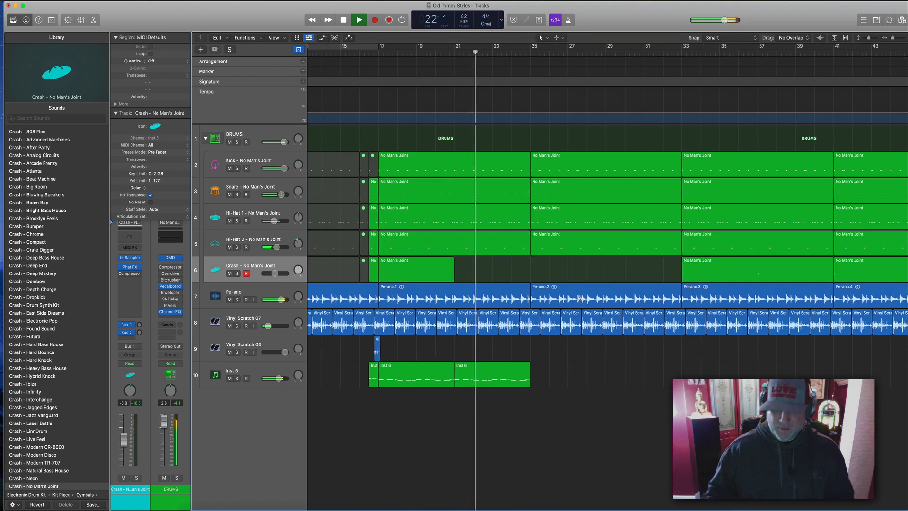
scroll(580, 297, "down", 10)
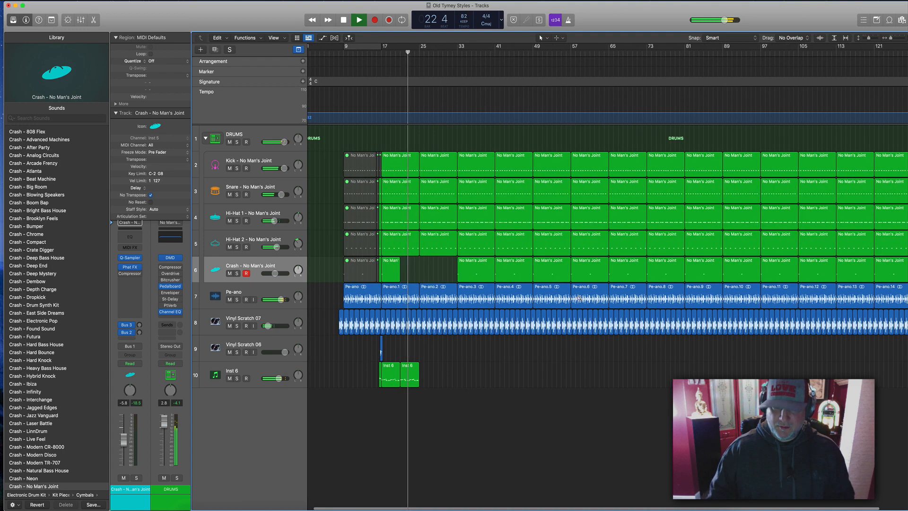
scroll(579, 297, "down", 2)
left_click_drag(447, 261, 867, 279)
key("Delete")
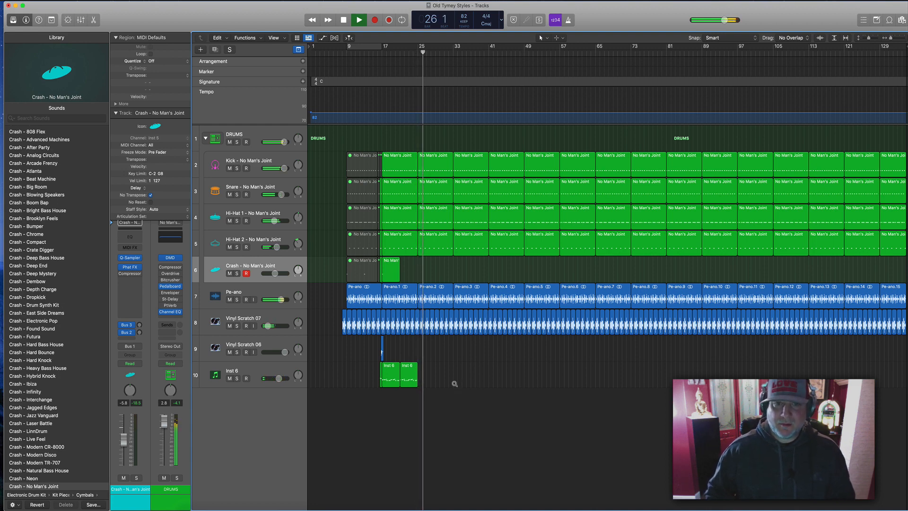
Set a cycle range from bar 25 to bar 41.
key("super+Right")
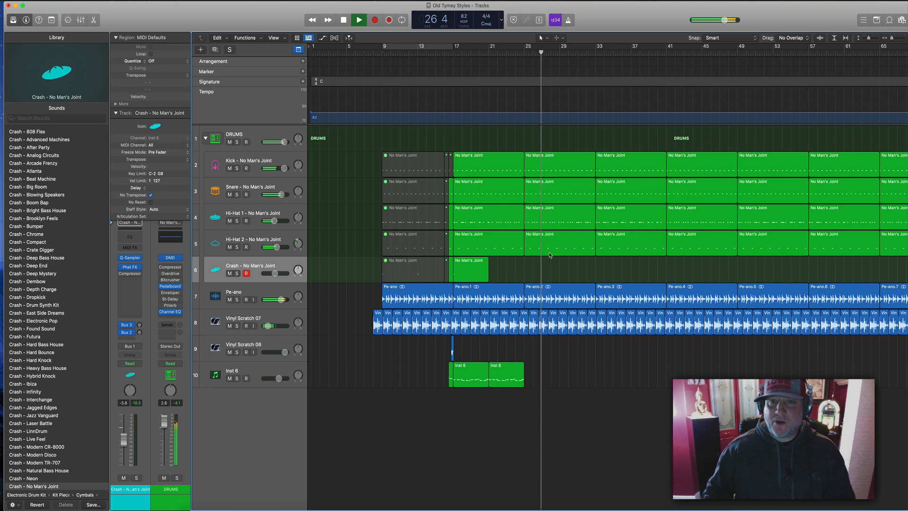
scroll(548, 239, "right", 3)
scroll(558, 235, "right", 6)
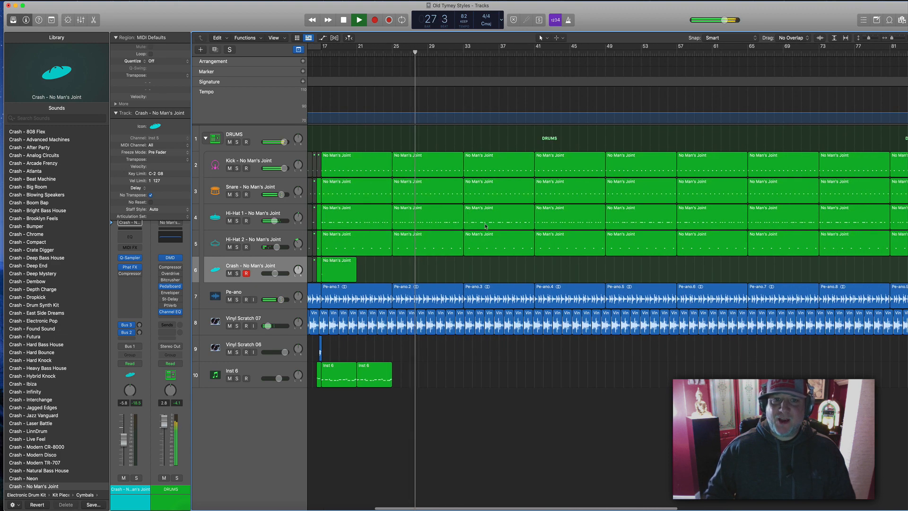
left_click_drag(393, 49, 533, 44)
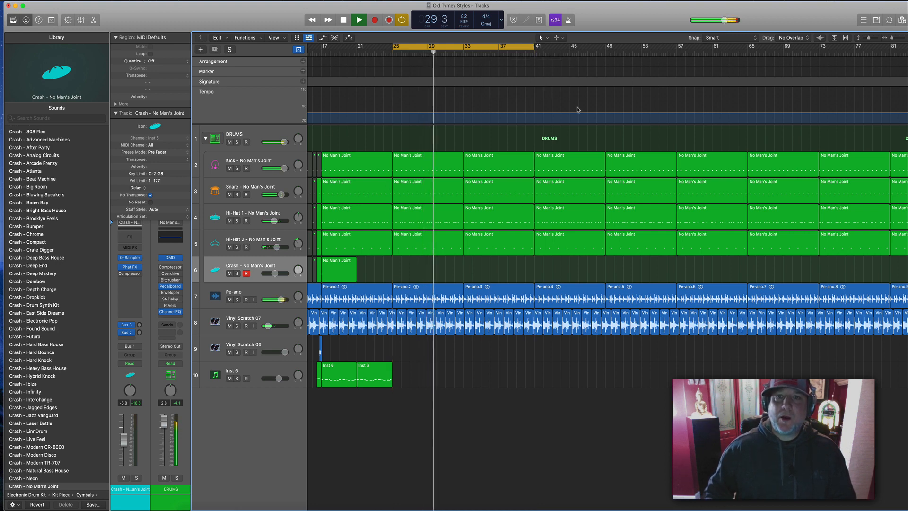
Delete all drum, Pe-ano and Vinyl Scratch 07 regions after bar 41.
left_click_drag(541, 142, 906, 369)
key("Delete")
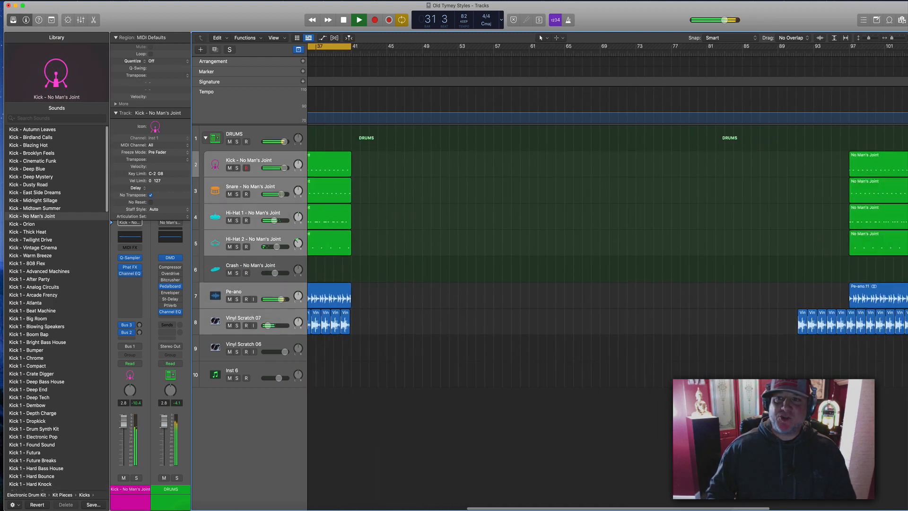
key("z")
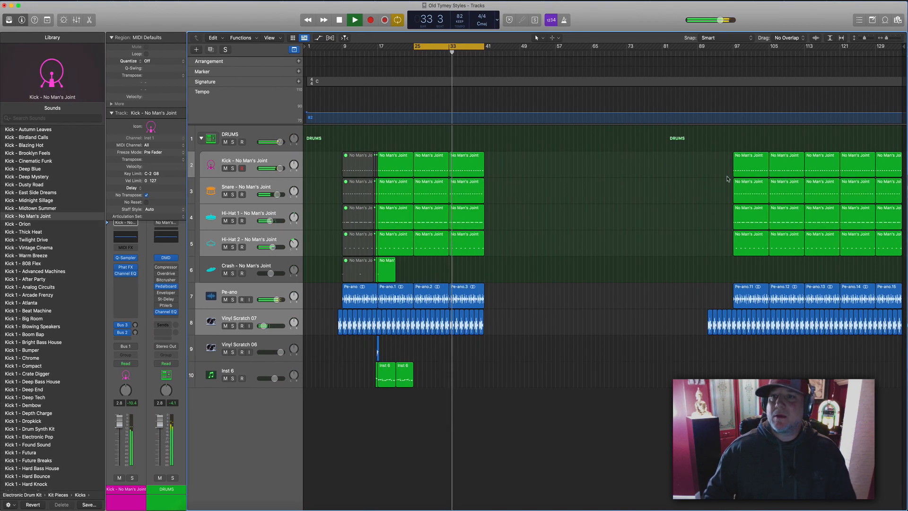
left_click_drag(712, 138, 906, 395)
key("Delete")
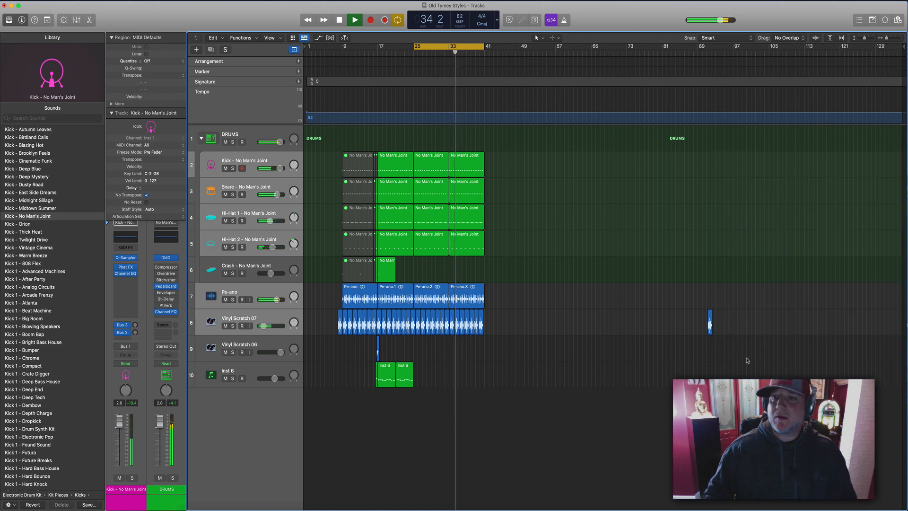
left_click_drag(747, 359, 669, 306)
key("Delete")
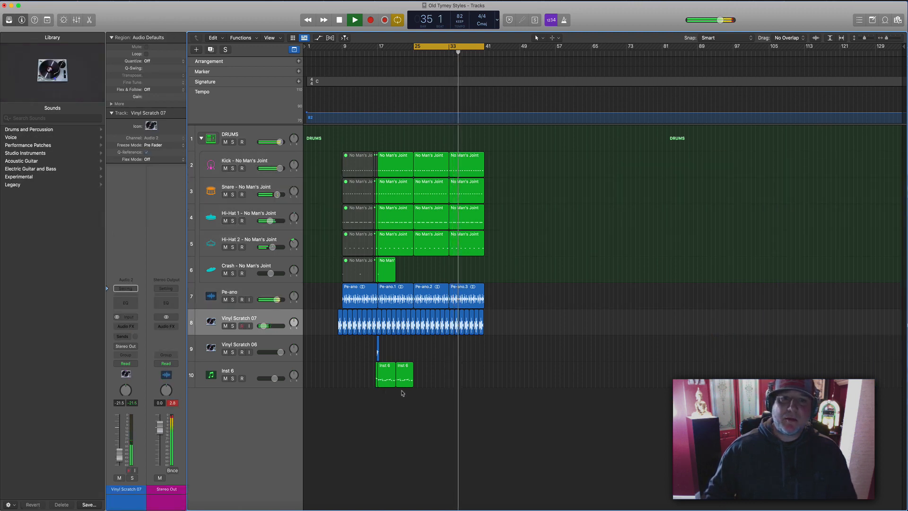
Copy the drum, Pe-ano, Vinyl Scratch 07 and Inst 6 regions of bars 17 to 25 to bar 41 and turn off cycling.
left_click_drag(408, 393, 519, 162)
left_click(469, 47)
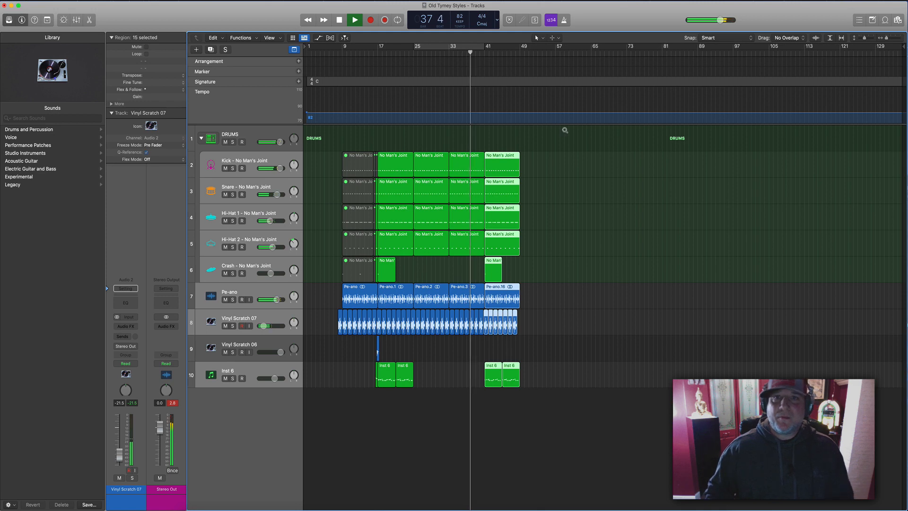
scroll(565, 130, "up", 3)
scroll(566, 130, "up", 3)
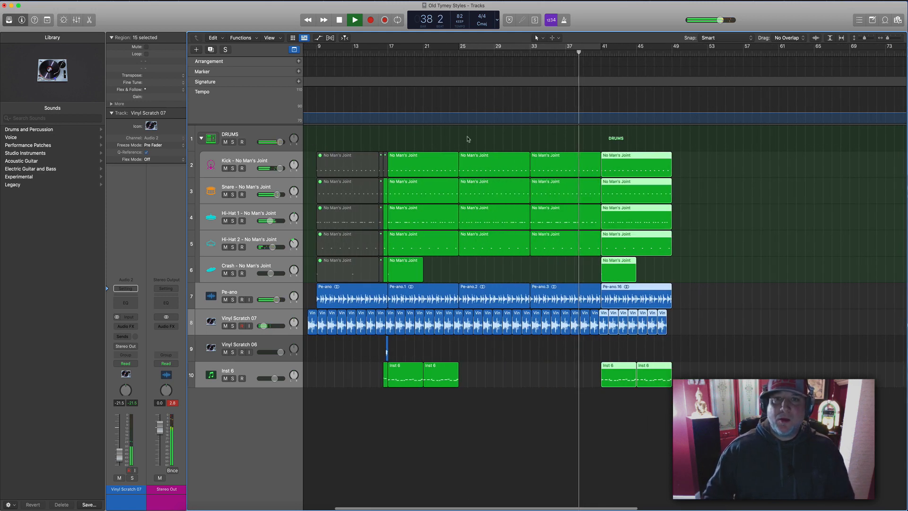
scroll(530, 171, "right", 3)
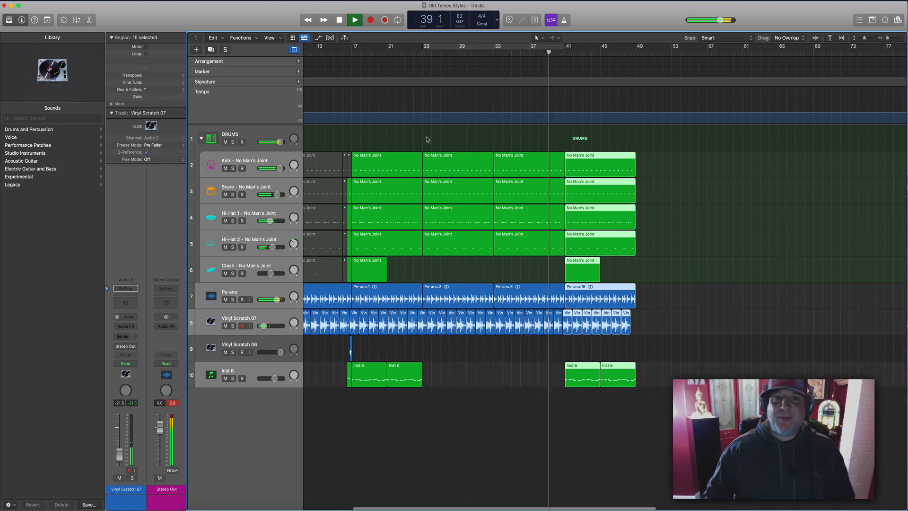
left_click_drag(426, 138, 503, 344)
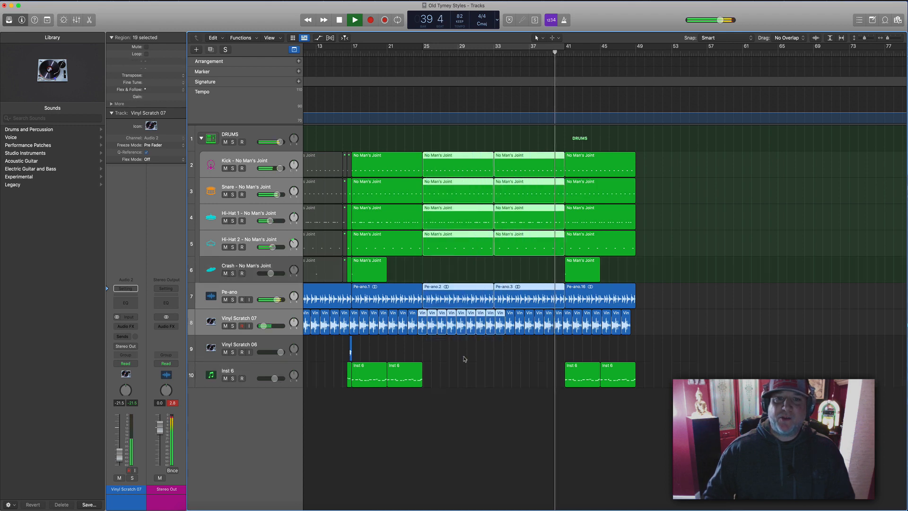
left_click(469, 363)
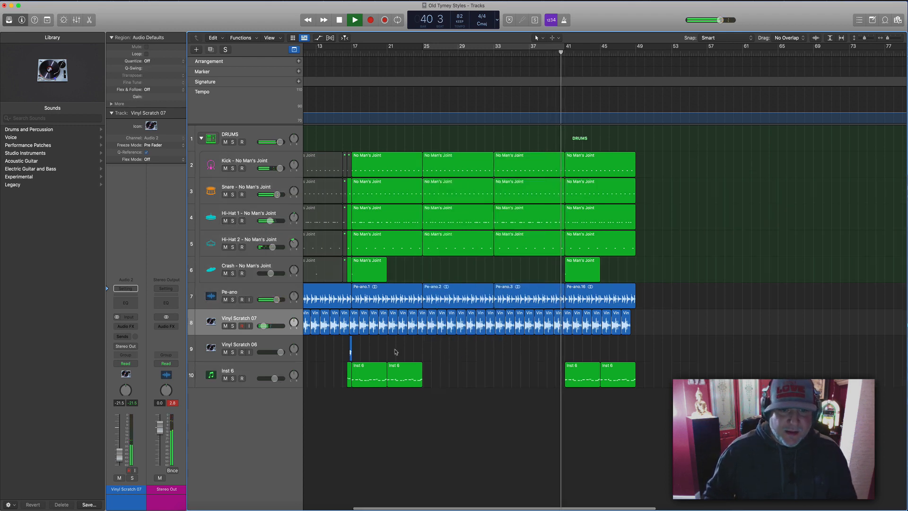
Stop playback and trim the end of the first Vinyl Scratch 07 region back to bar 9 with the Marquee tool.
scroll(395, 351, "left", 8)
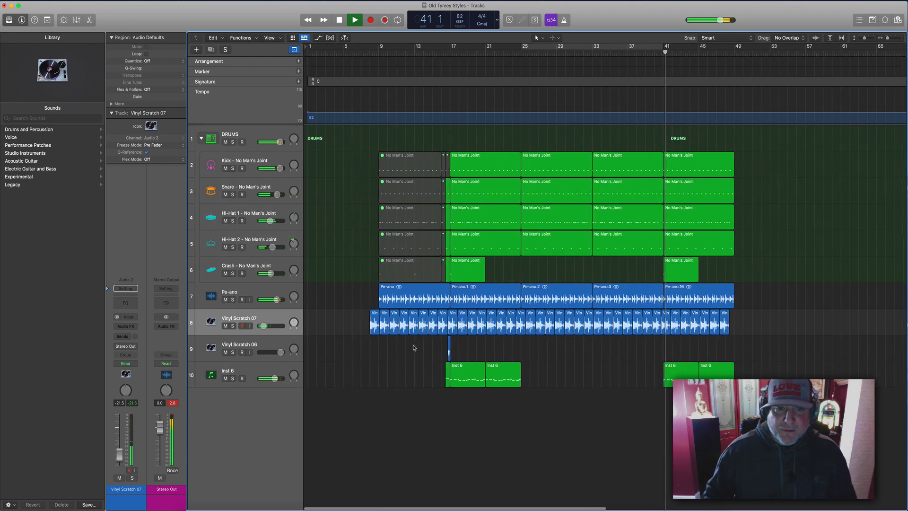
key("space")
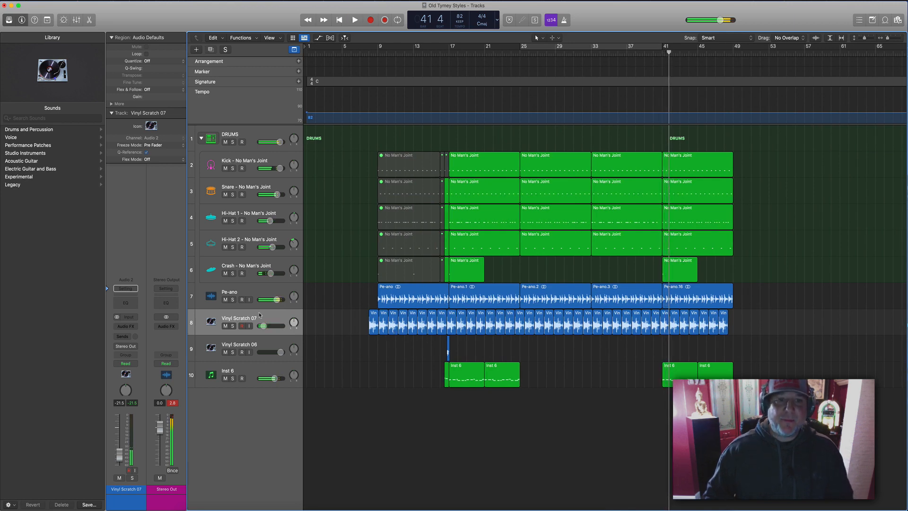
left_click(261, 316)
key("super+Right")
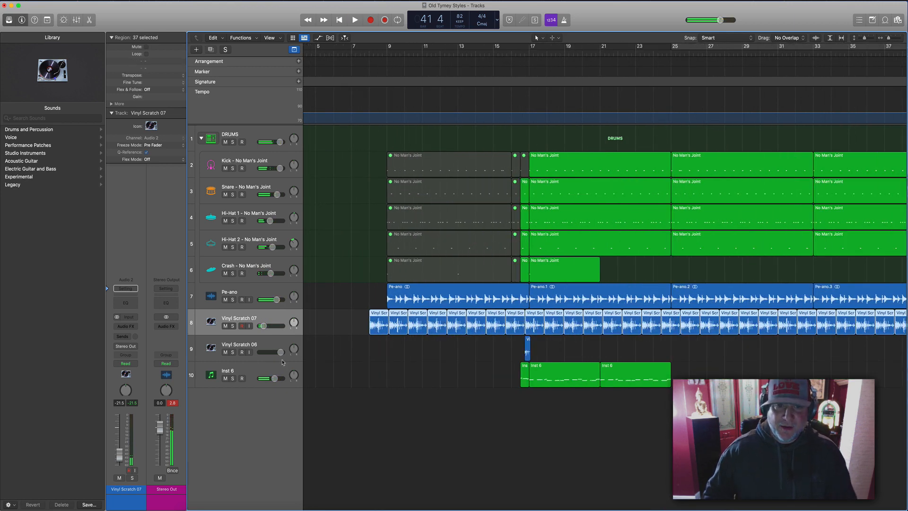
key("super+Right")
left_click(420, 357)
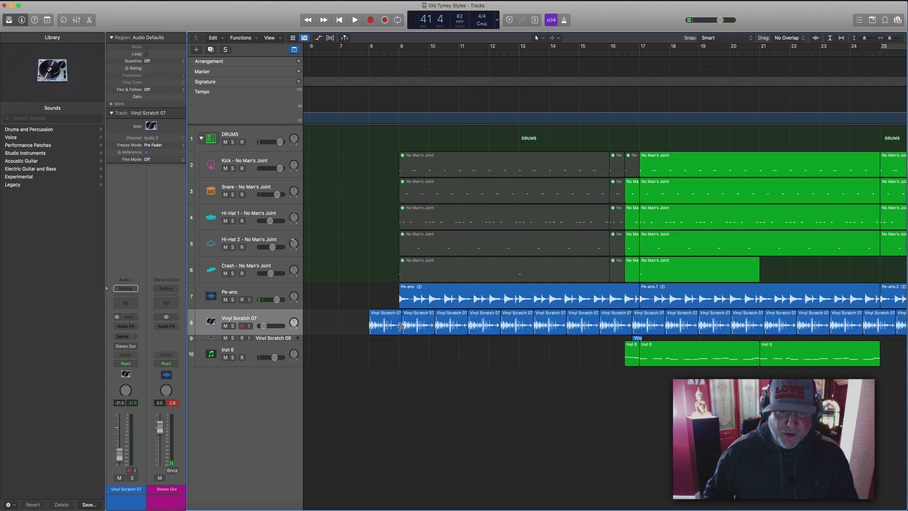
left_click_drag(399, 329, 400, 327)
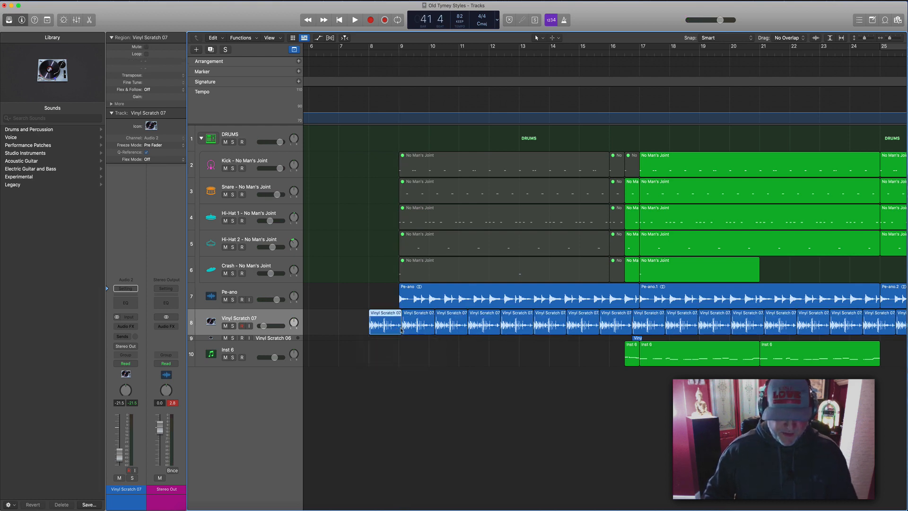
key("t")
key("r")
left_click(400, 321)
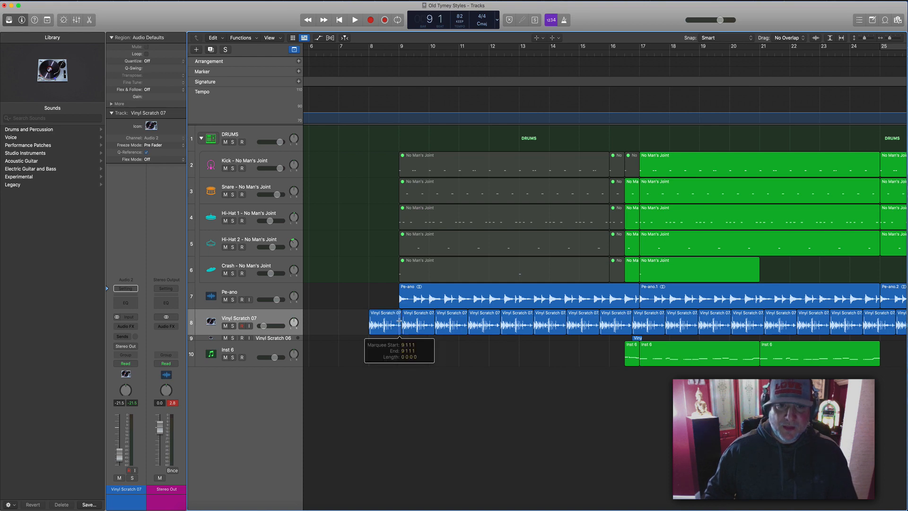
left_click(401, 322)
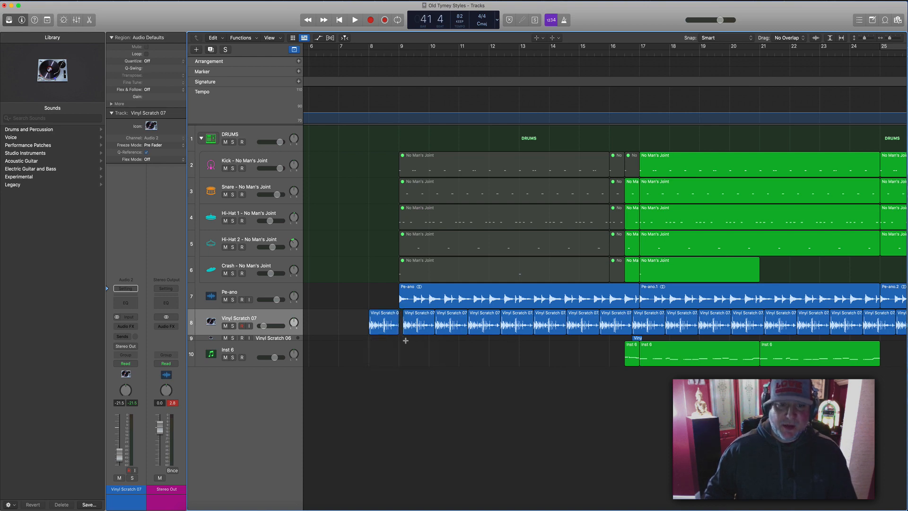
key("t")
key("t")
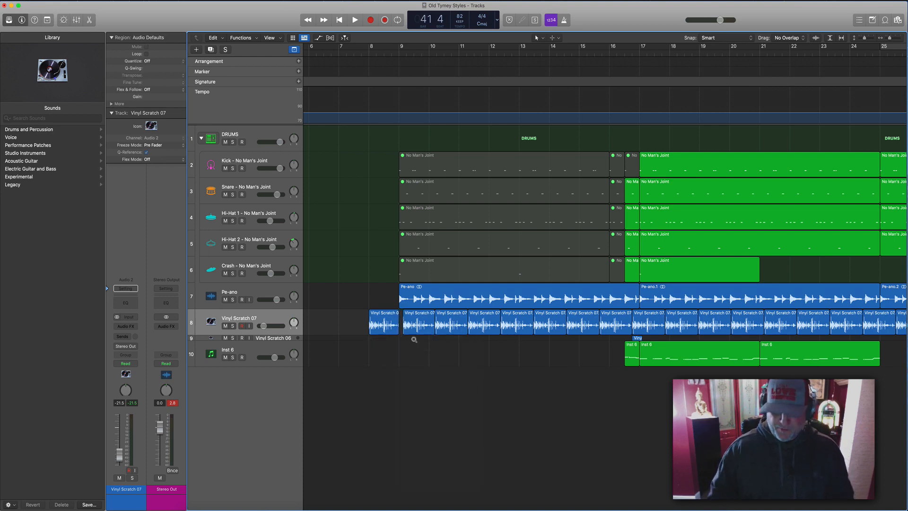
scroll(414, 340, "down", 10)
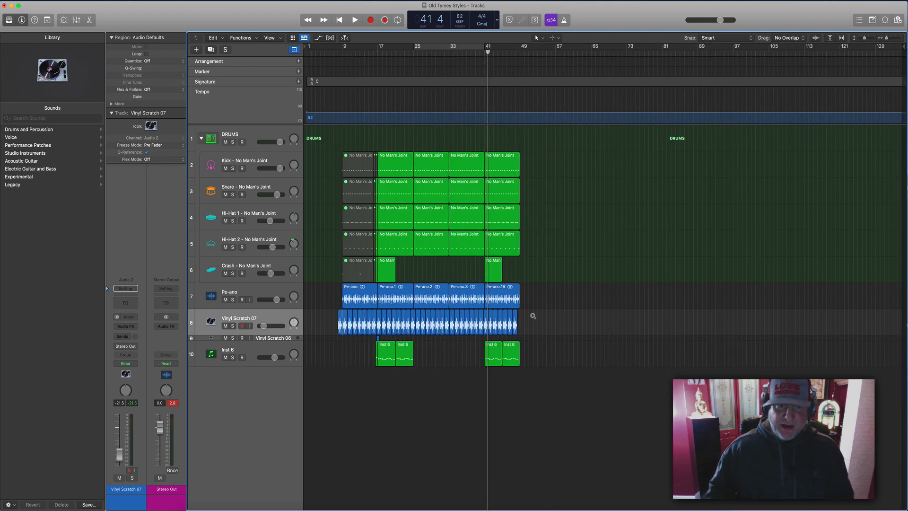
Shorten the first Vinyl Scratch 07 region so its end lines up with bar 9, where the piano starts.
scroll(533, 316, "up", 8)
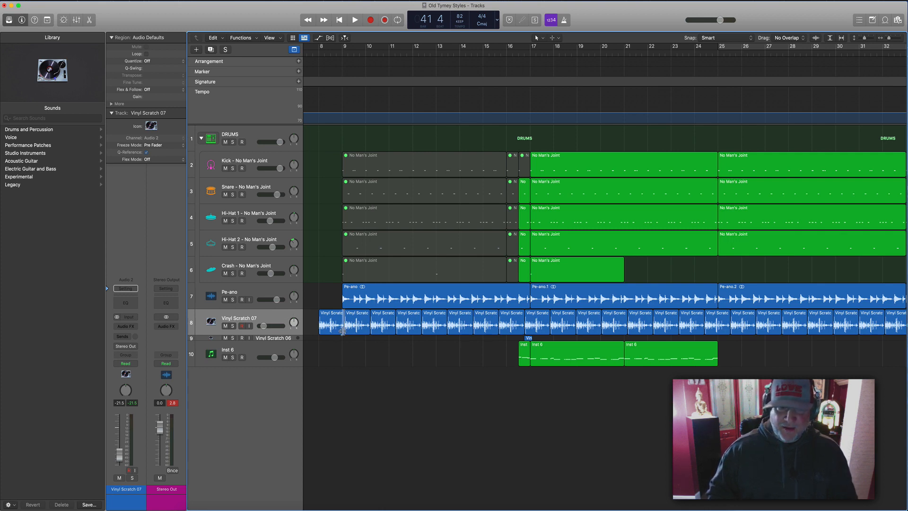
left_click_drag(343, 331, 343, 334)
left_click(345, 339)
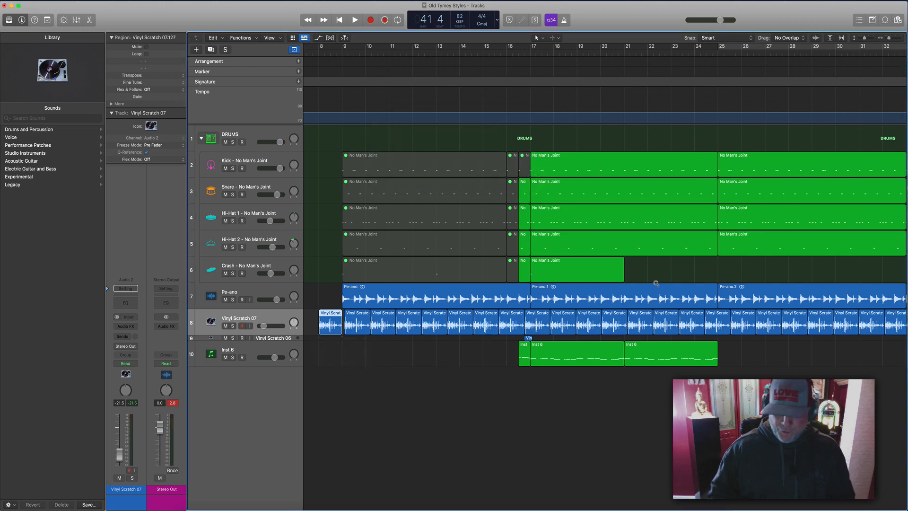
Delete the Vinyl Scratch 07 audio that extends past bar 49.
scroll(656, 283, "left", 5)
left_click_drag(719, 313, 691, 302)
key("Delete")
key("ctrl+l")
left_click(703, 313)
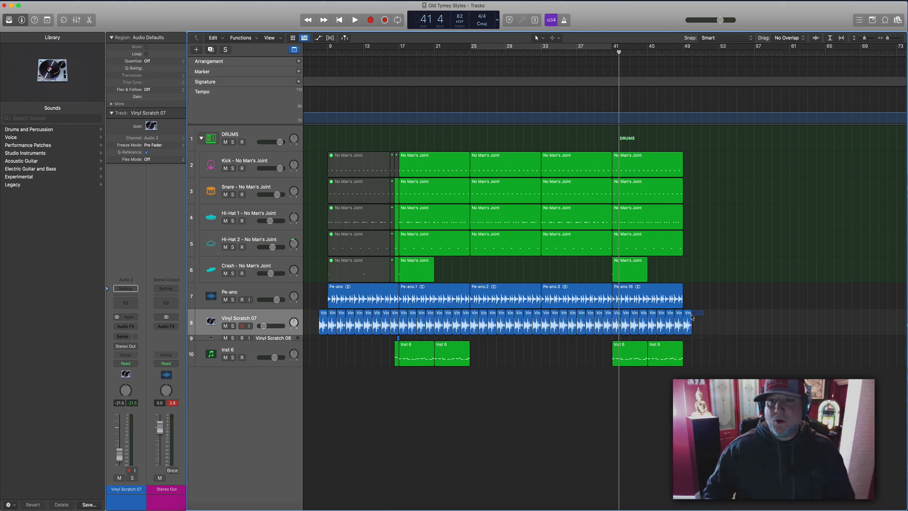
left_click(690, 319)
key("Delete")
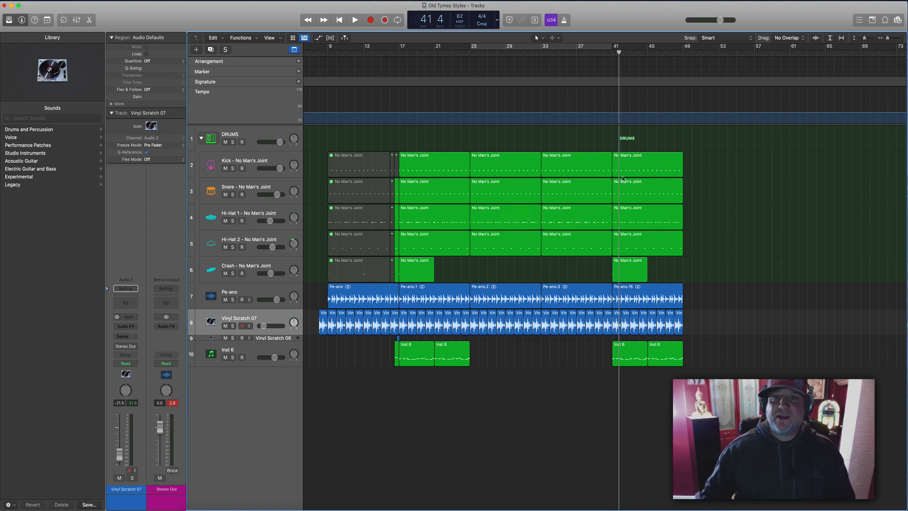
Copy the drum, Pe-ano, Vinyl Scratch 07 and Inst 6 regions of bars 25 to 49 to bar 49.
left_click_drag(705, 387, 699, 159)
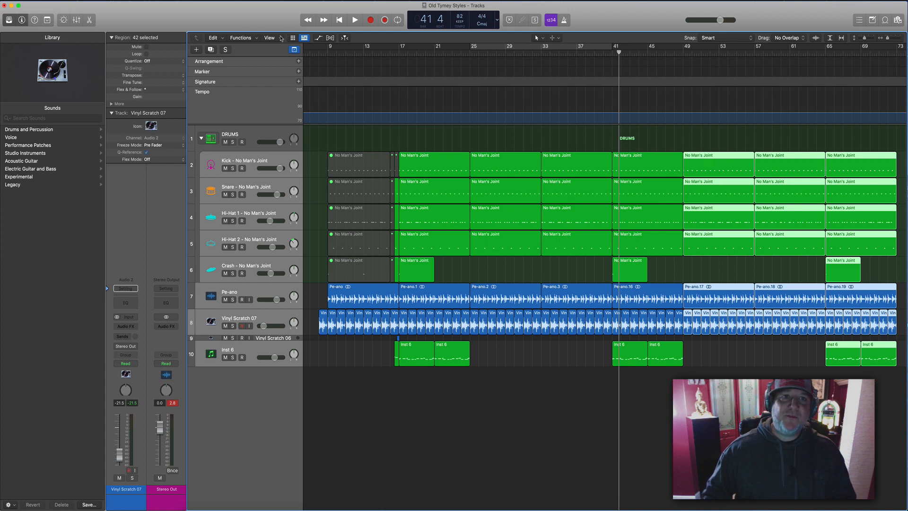
Show the secondary time ruler and place the playhead at bar 71 to check the song's running time.
left_click(270, 38)
left_click(505, 121)
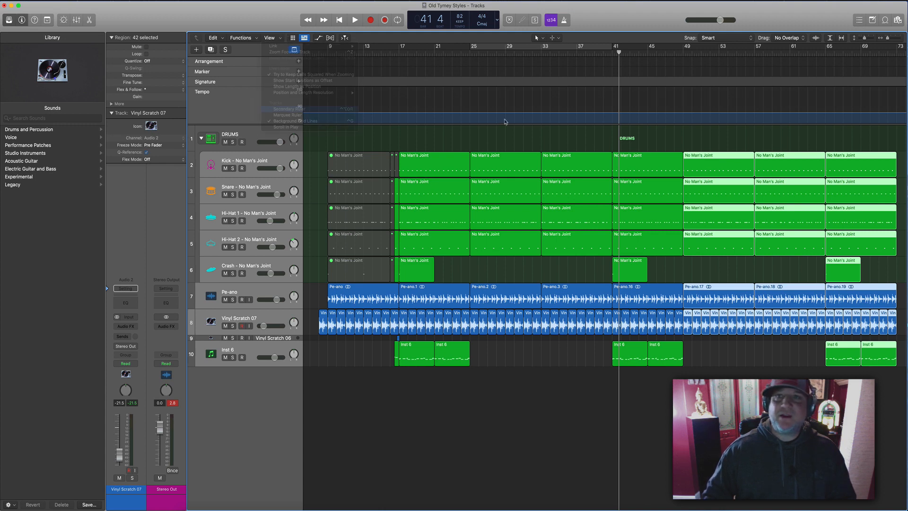
scroll(569, 123, "right", 10)
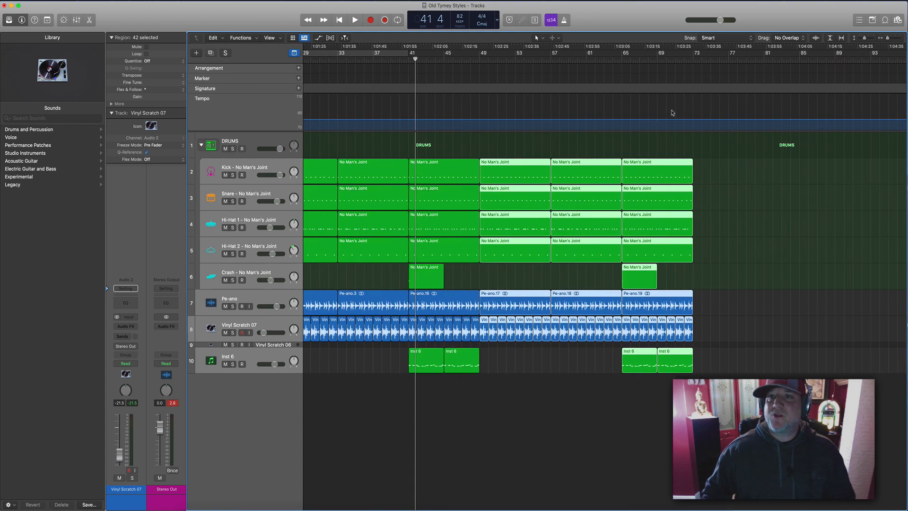
scroll(601, 175, "left", 6)
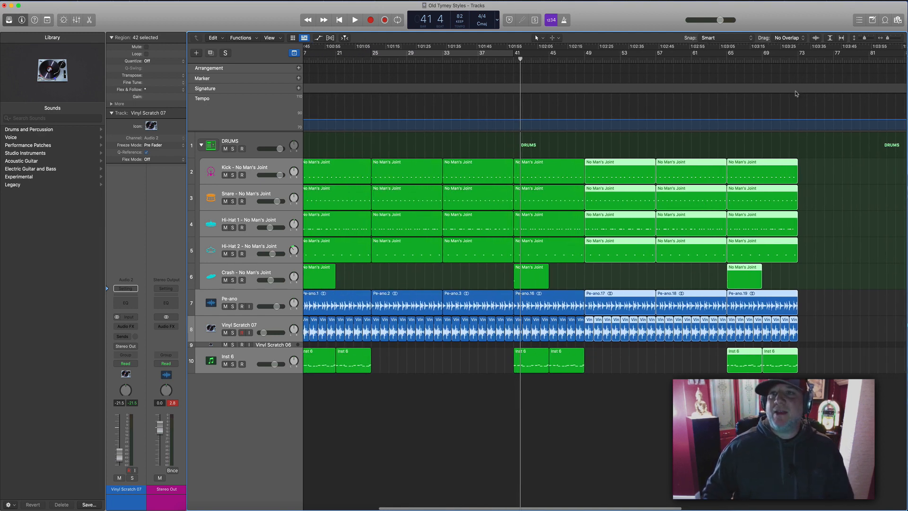
scroll(796, 94, "right", 8)
left_click(624, 58)
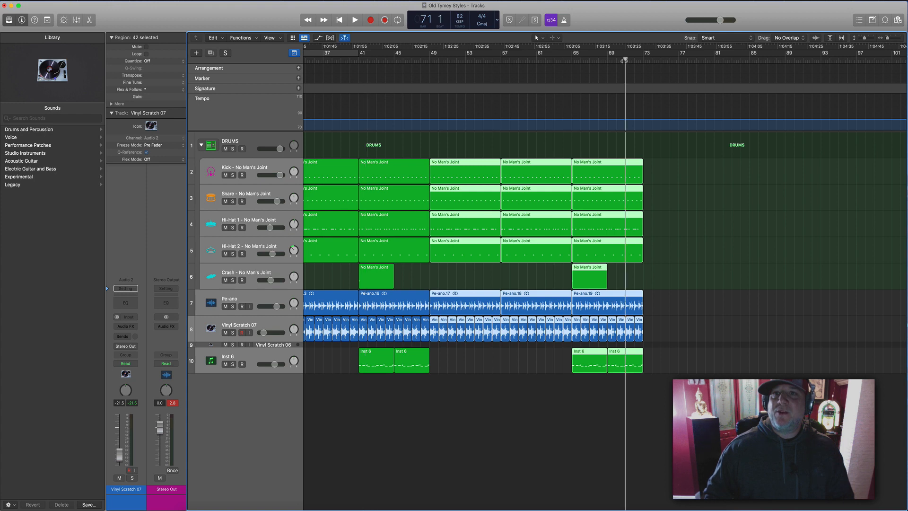
Extend the Pe-ano and Vinyl Scratch 07 parts to bar 81 by copying their last eight bars to bar 73.
left_click(694, 285)
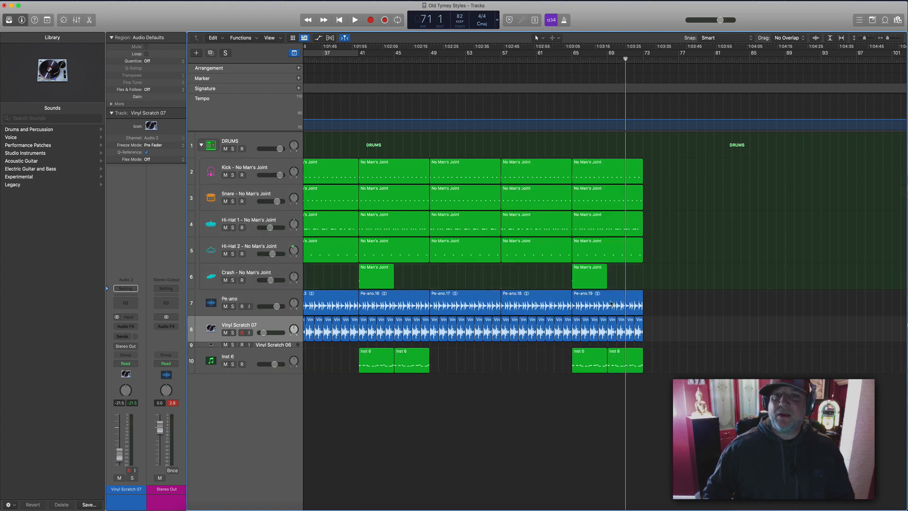
left_click_drag(610, 304, 646, 331)
left_click(271, 326)
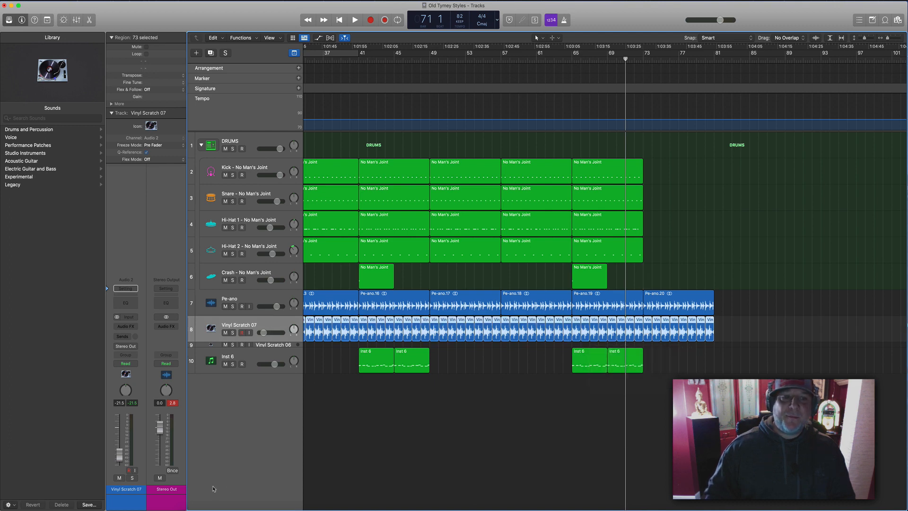
Show the Stereo Out output track in the arrangement and select it.
right_click(169, 492)
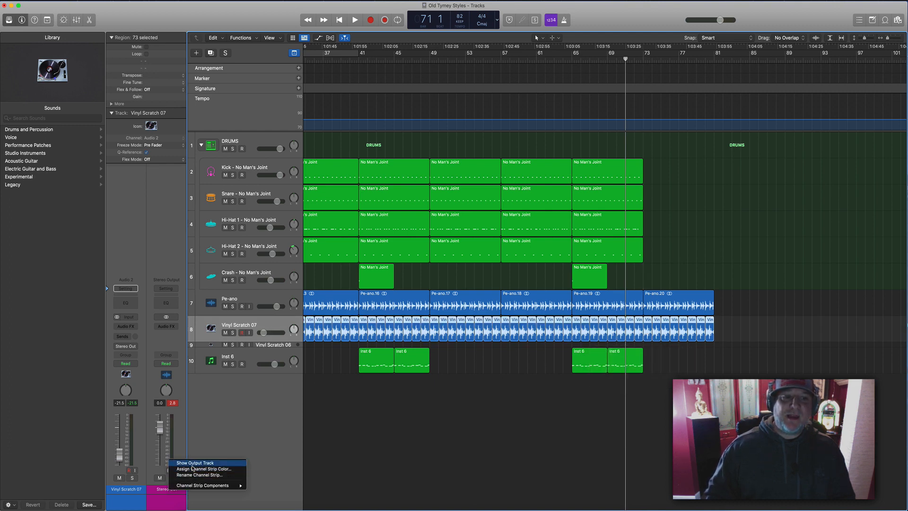
left_click(194, 463)
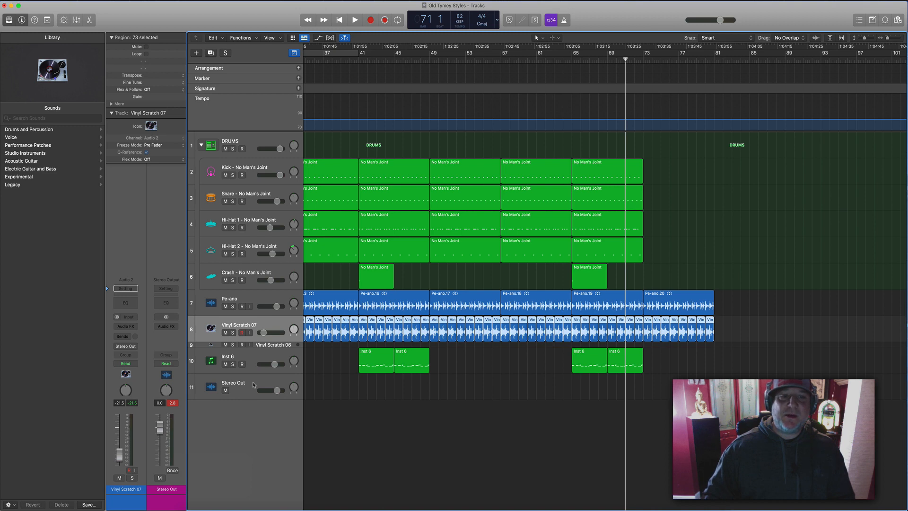
left_click(254, 385)
Show track automation, make the Stereo Out track taller and display its Volume automation.
key("a")
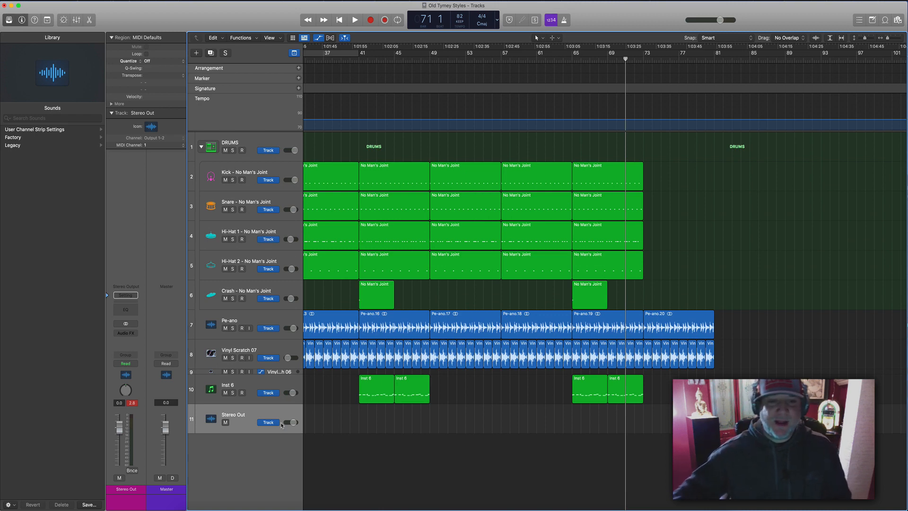
key("a")
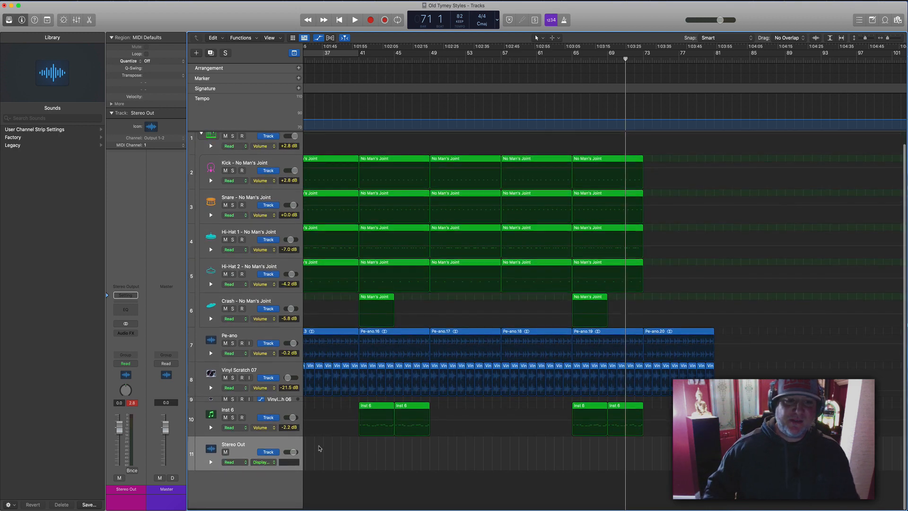
left_click_drag(282, 472, 282, 491)
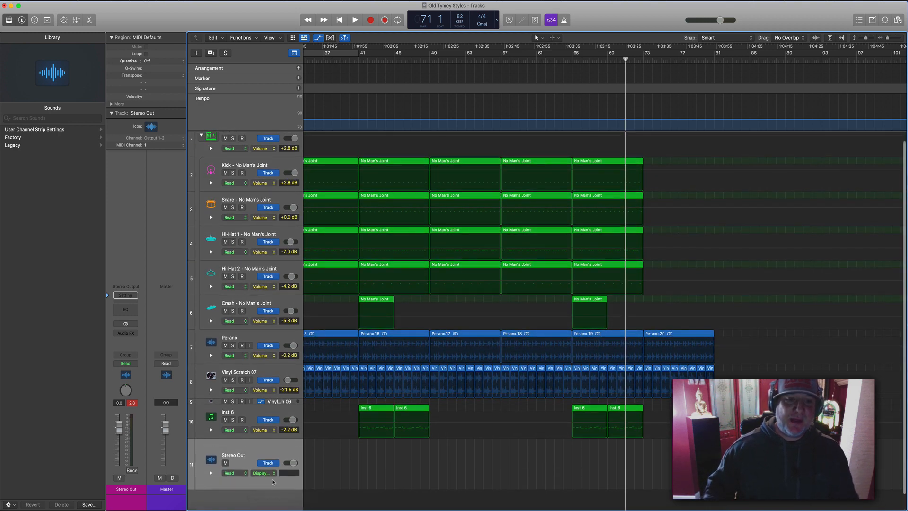
left_click(272, 474)
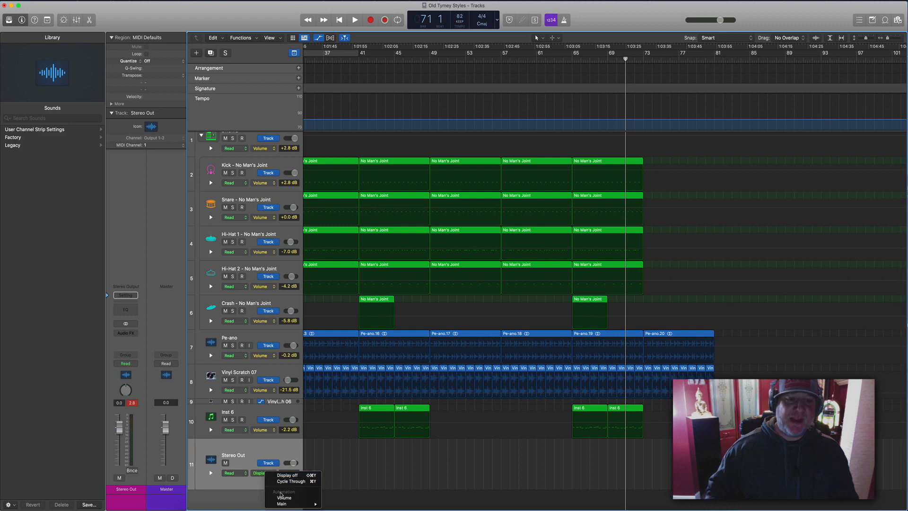
left_click(283, 498)
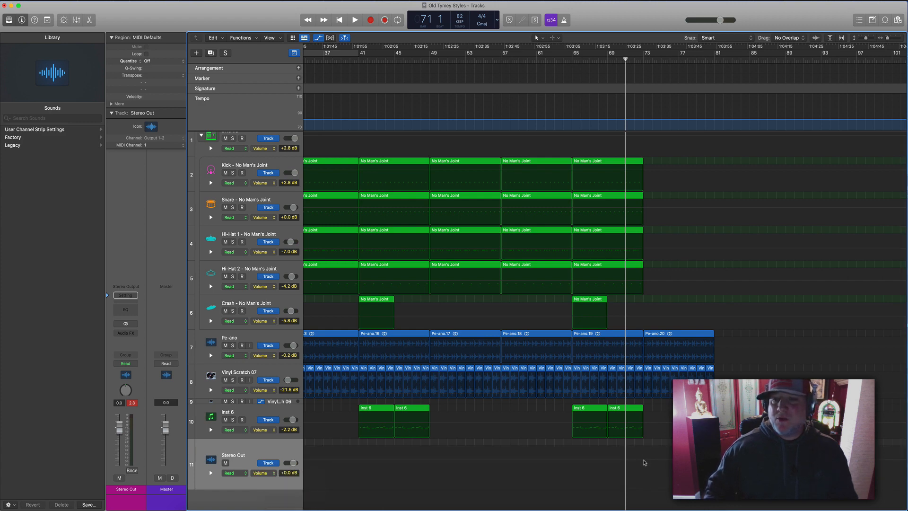
Automate a Stereo Out volume fade from 0.0 dB at bar 73 to −∞ dB at bar 81 and play from bar 73.
left_click(643, 463)
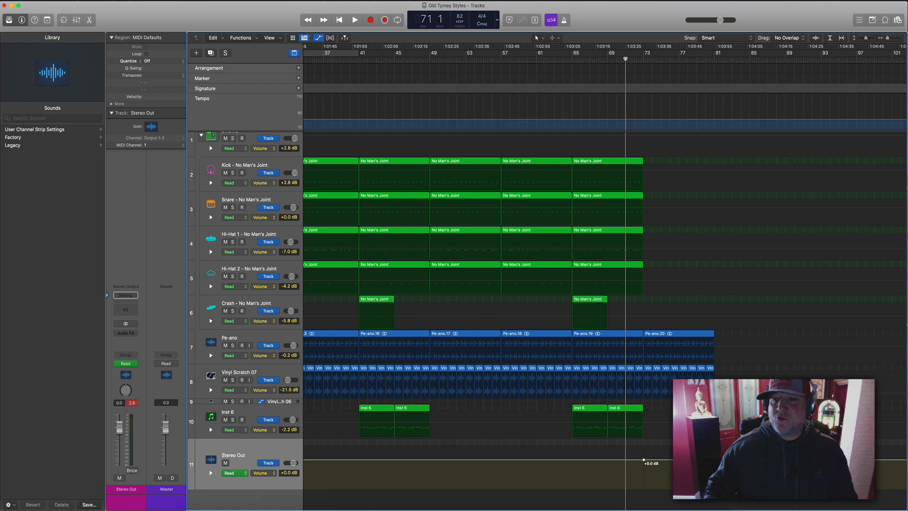
left_click_drag(714, 459, 715, 489)
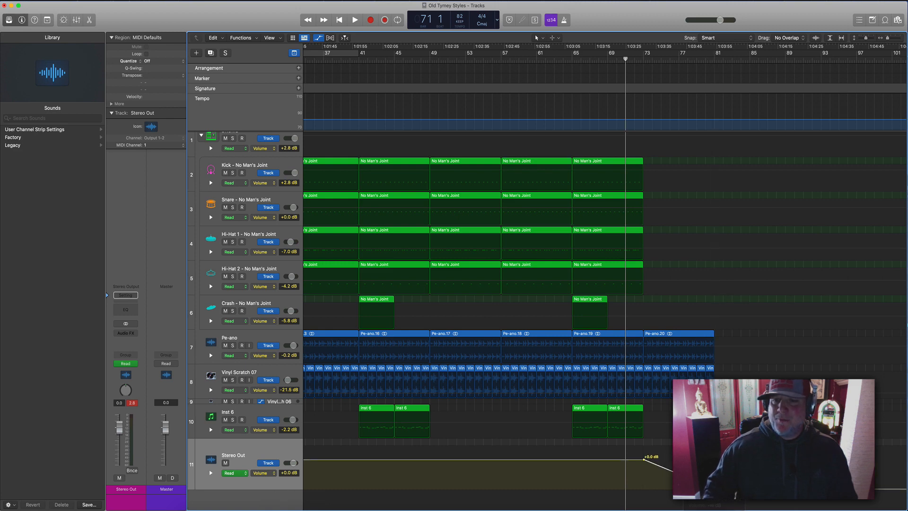
left_click(644, 59)
key("space")
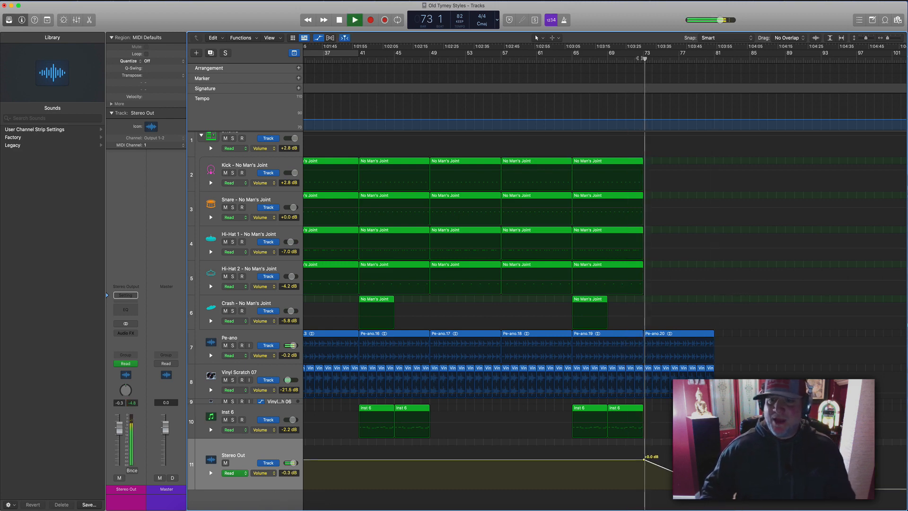
Examine the Stereo Out fade-out curve up close against the ending regions during playback.
key("super+Left")
key("super+Left")
key("super+Left")
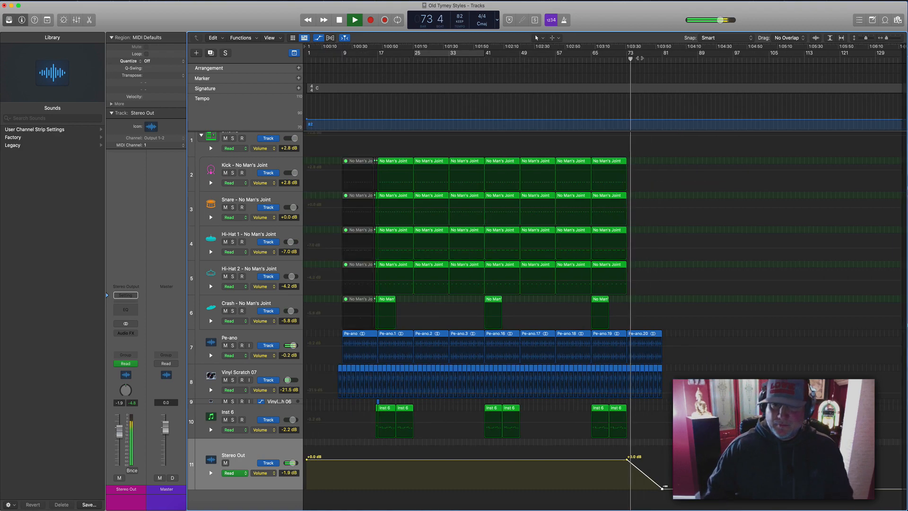
key("super+Down")
key("super+Down")
key("super+Right")
key("super+Right")
key("super+Right")
key("super+Right")
key("super+Down")
key("super+Down")
key("super+Left")
key("super+Left")
key("super+Left")
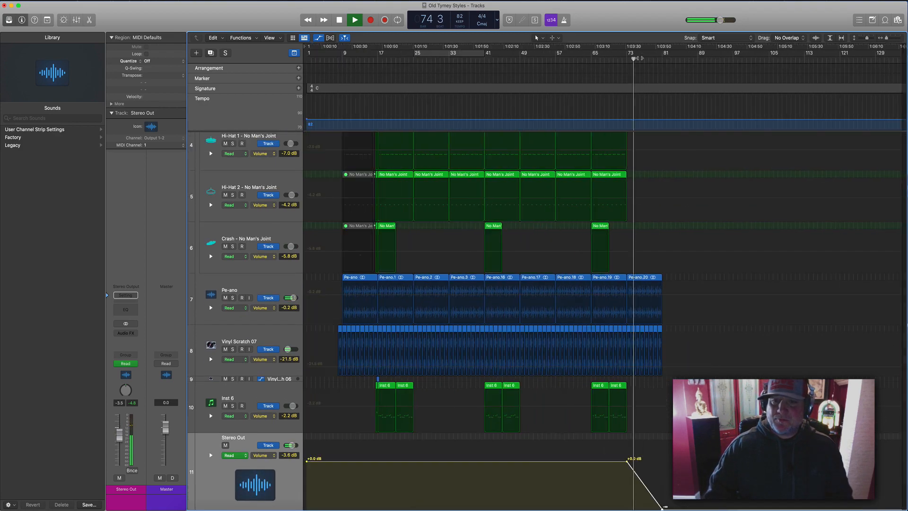
key("super+Down")
key("super+Down")
key("super+Right")
key("super+Right")
scroll(640, 58, "right", 4)
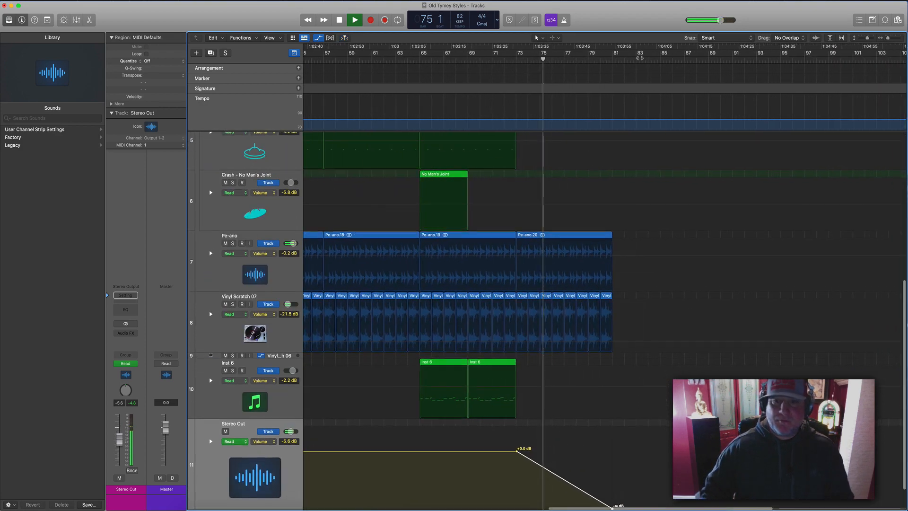
Hide the automation and copy one eight-bar set of kick, snare and both hi-hat regions to bar 77.
key("a")
scroll(640, 59, "up", 3)
scroll(598, 194, "up", 8)
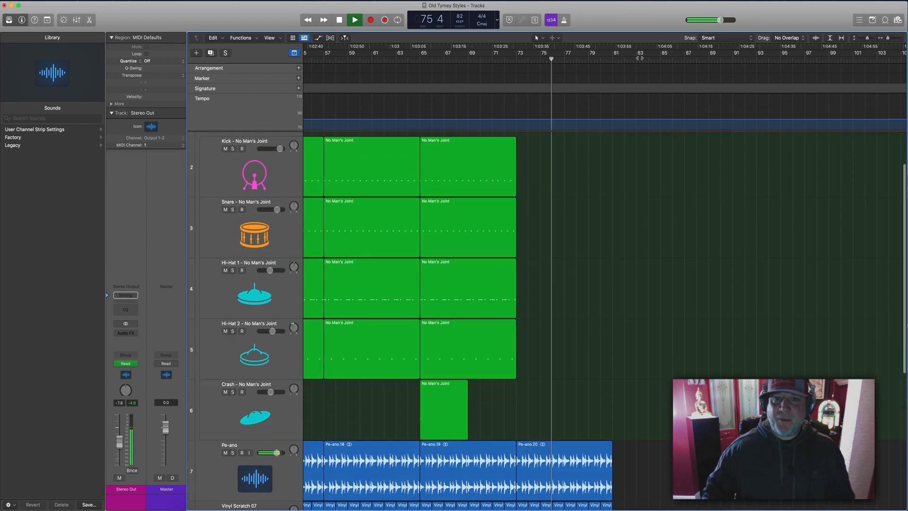
left_click_drag(538, 358, 607, 186)
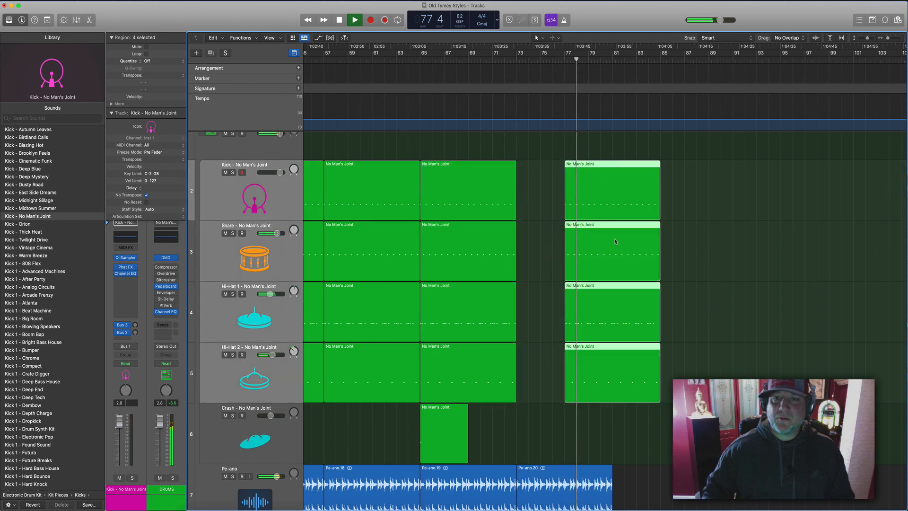
left_click(666, 407)
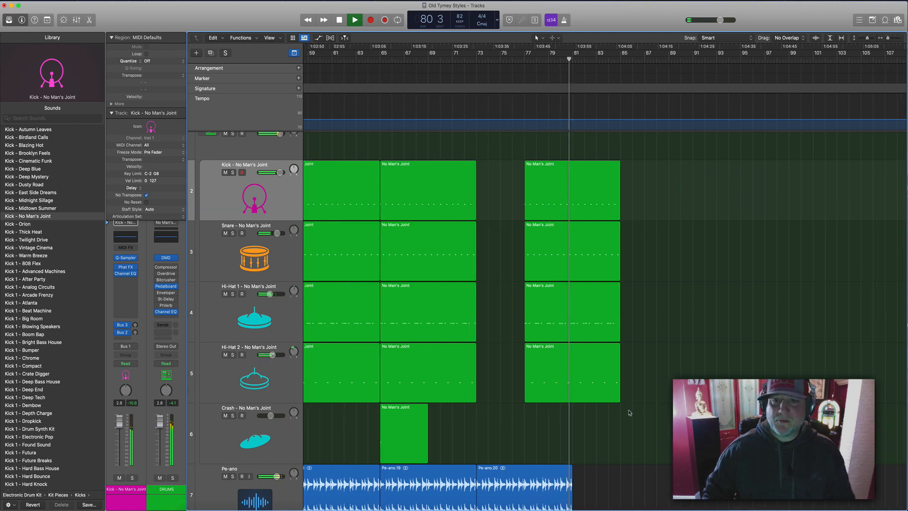
Stop playback, return to the project start and review the whole arrangement.
key("Return")
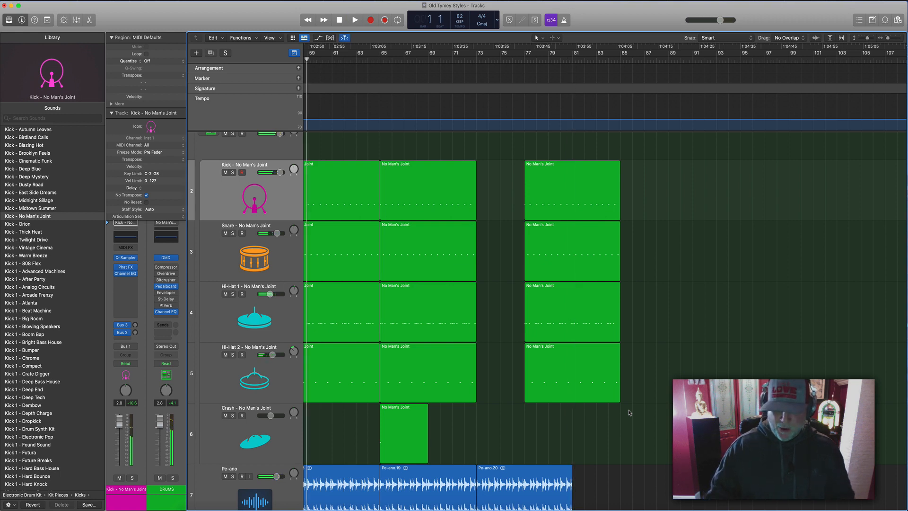
scroll(629, 411, "down", 5)
scroll(629, 411, "down", 5)
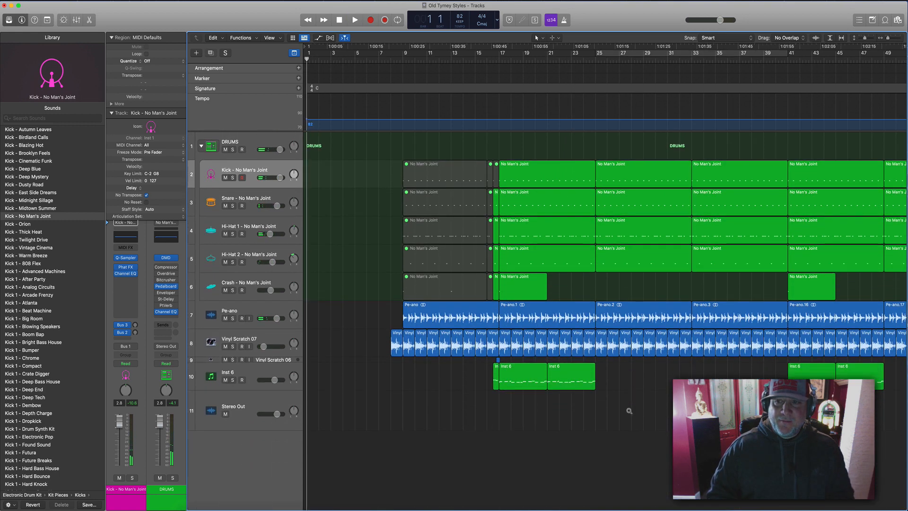
scroll(629, 411, "down", 5)
scroll(629, 411, "up", 3)
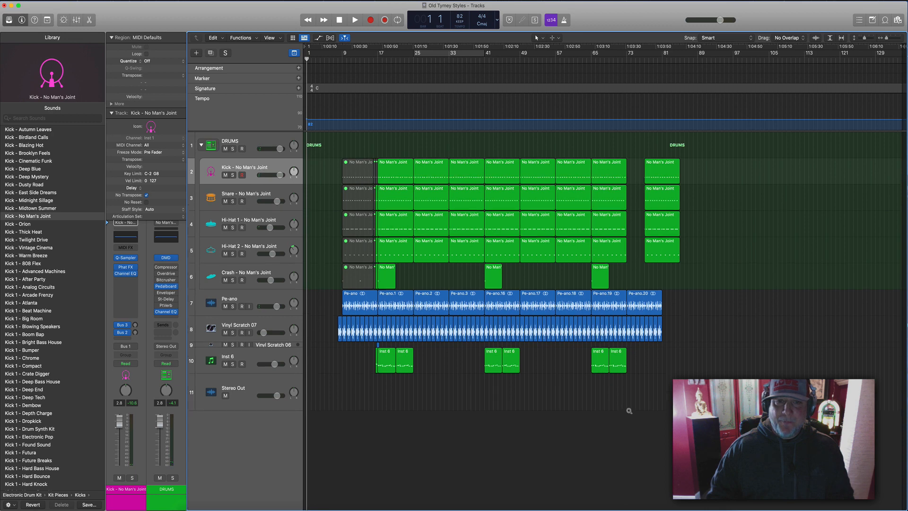
Select all regions, set a cycle range from bar 9 to bar 85 and start playback.
left_click(275, 311)
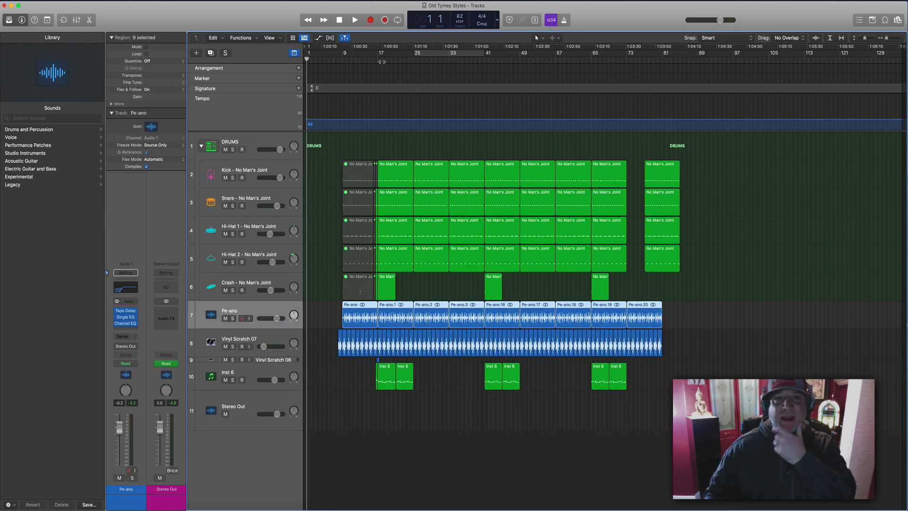
left_click(373, 58)
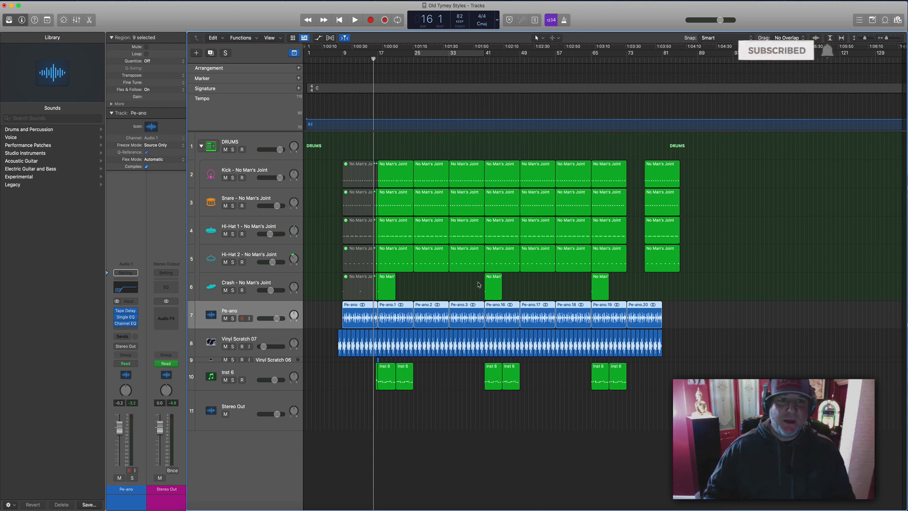
key("cmd+a")
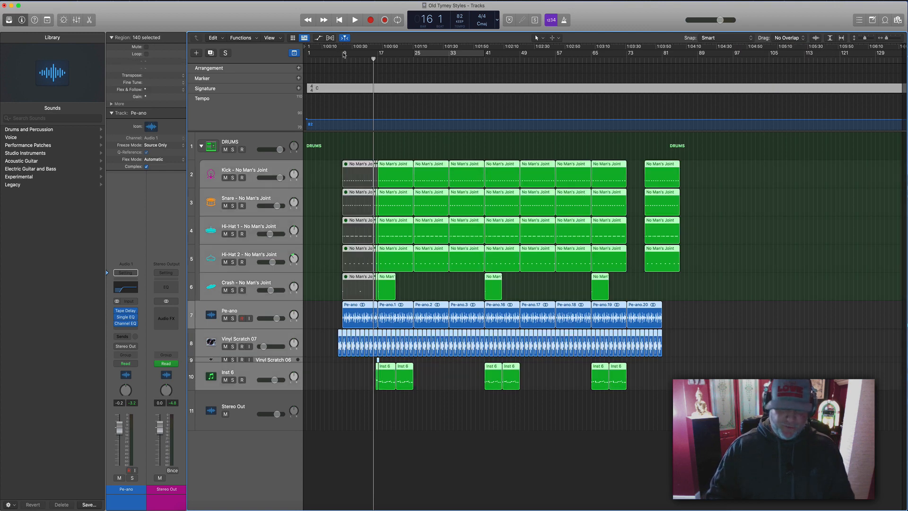
key("cmd+u")
key("space")
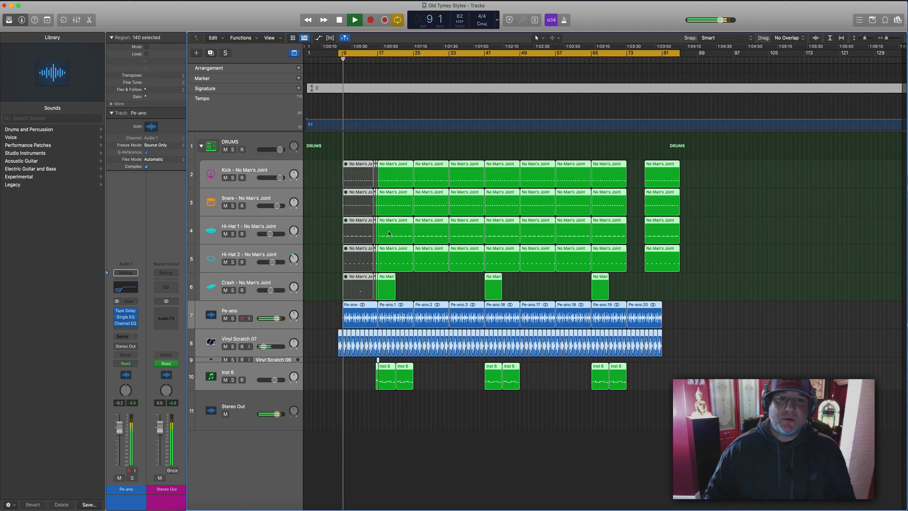
scroll(384, 310, "up", 5)
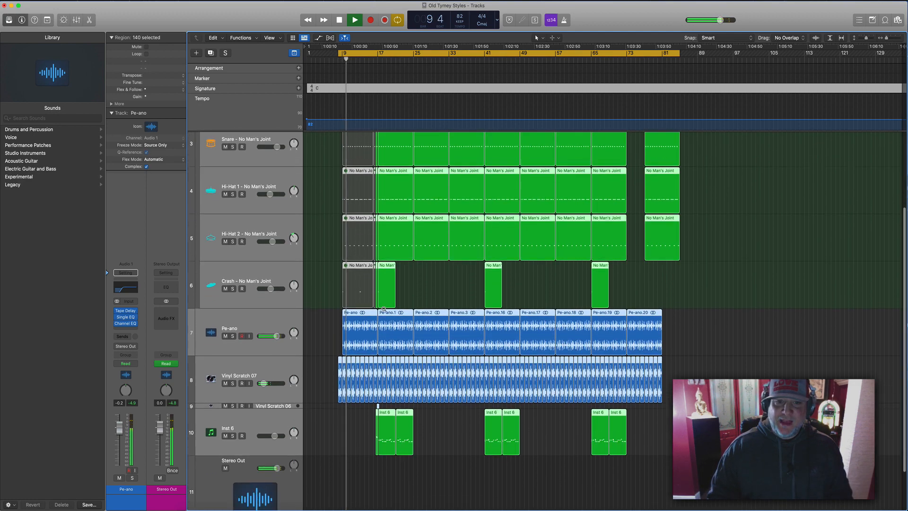
Create a MIDI region at bar 16 on the Vinyl Scratch 06 track and select it together with the adjacent scratch audio region.
scroll(384, 309, "right", 3)
scroll(384, 309, "right", 2)
left_click(462, 424)
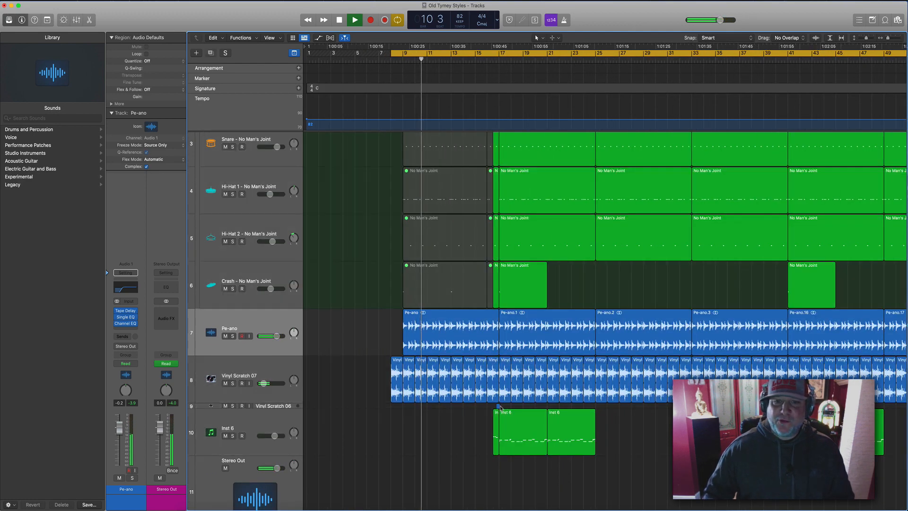
right_click(489, 407)
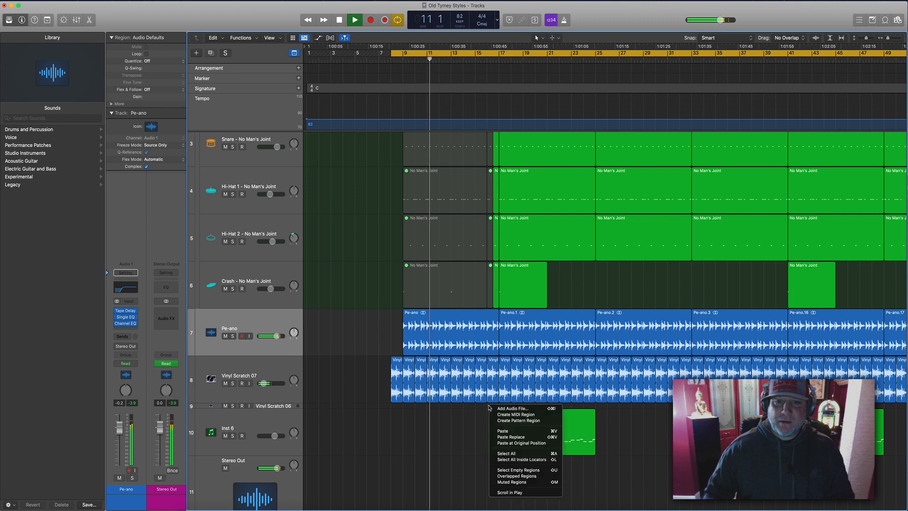
left_click(502, 414)
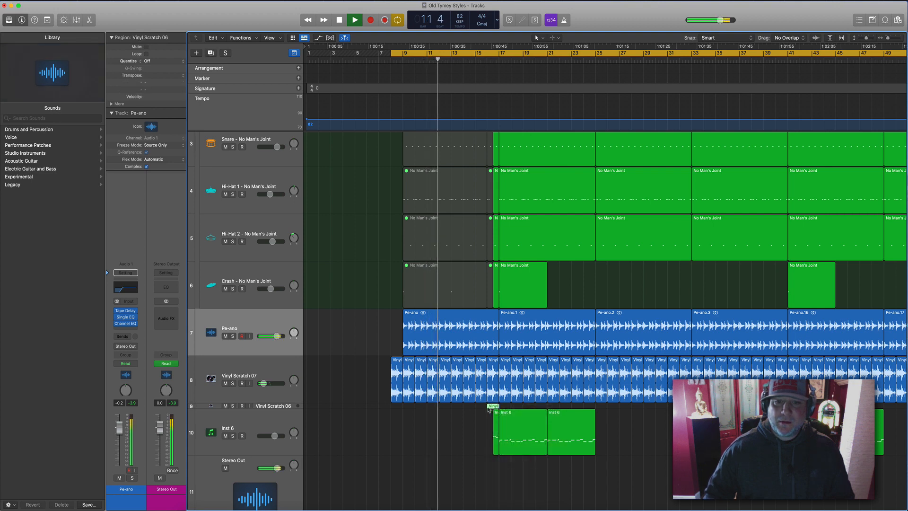
left_click_drag(484, 408, 494, 407)
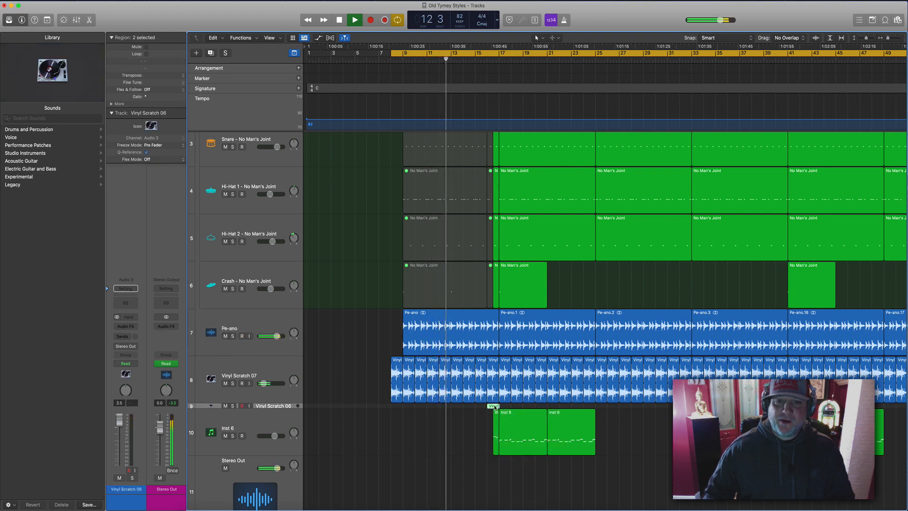
Enlarge the Vinyl Scratch 06 track and copy its MIDI and audio region pair to bars 24, 40, 48, 64 and 72.
scroll(494, 407, "up", 5)
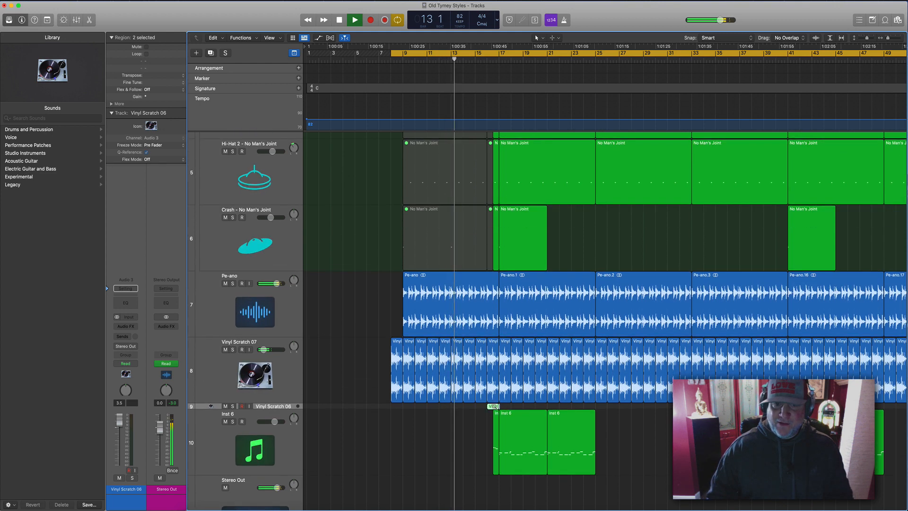
scroll(495, 408, "up", 2)
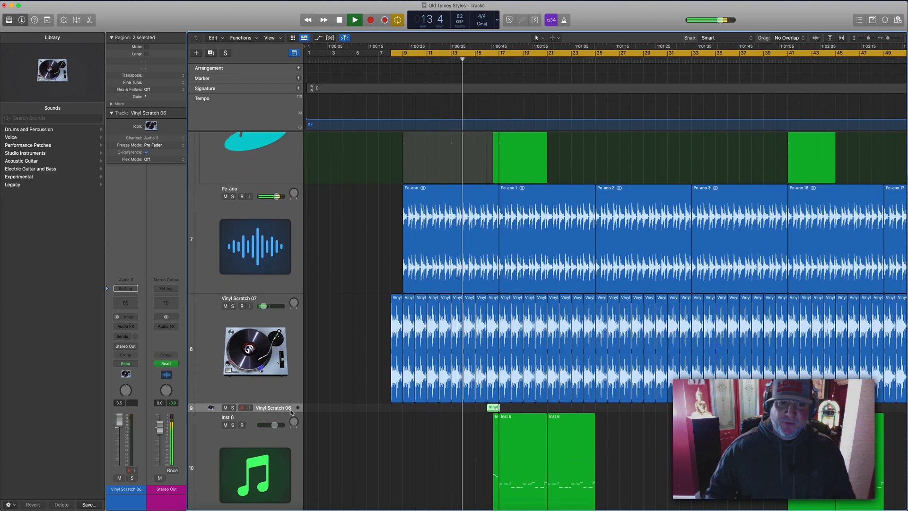
left_click_drag(291, 412, 290, 446)
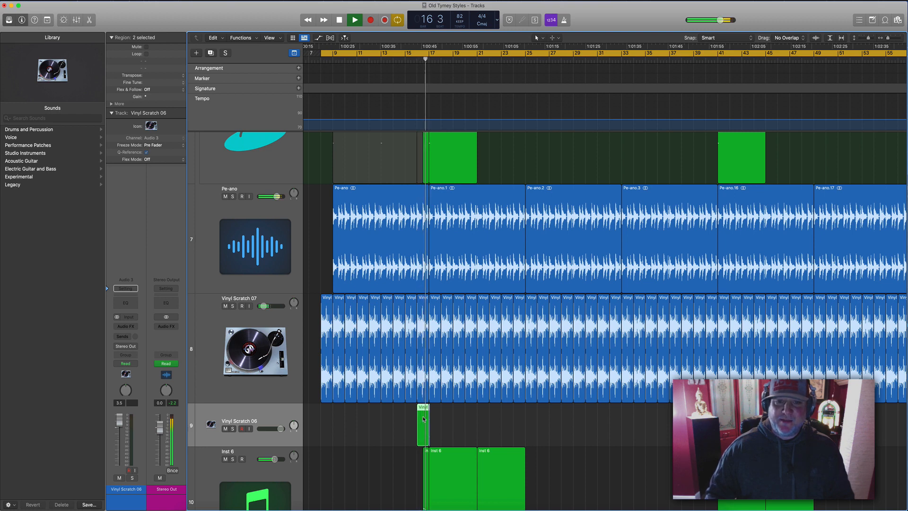
left_click_drag(423, 418, 713, 429)
scroll(713, 428, "right", 8)
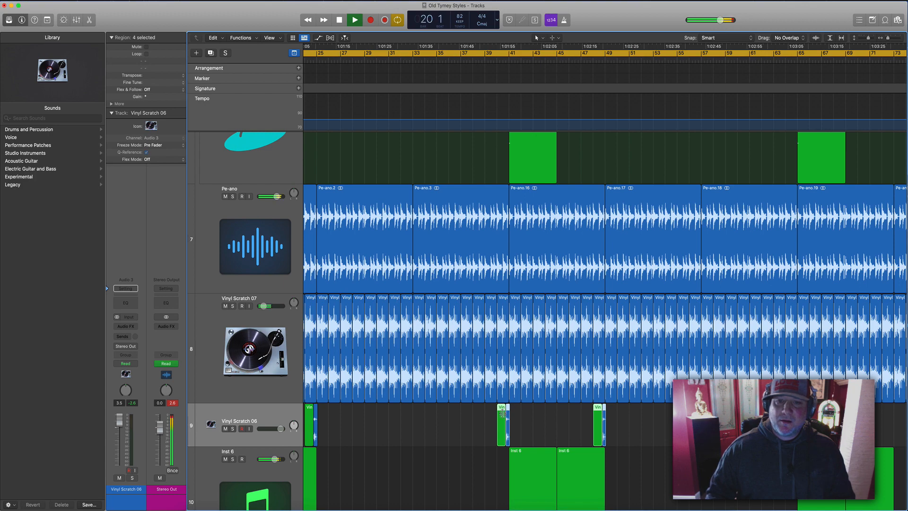
left_click_drag(509, 417, 796, 420)
scroll(796, 421, "right", 10)
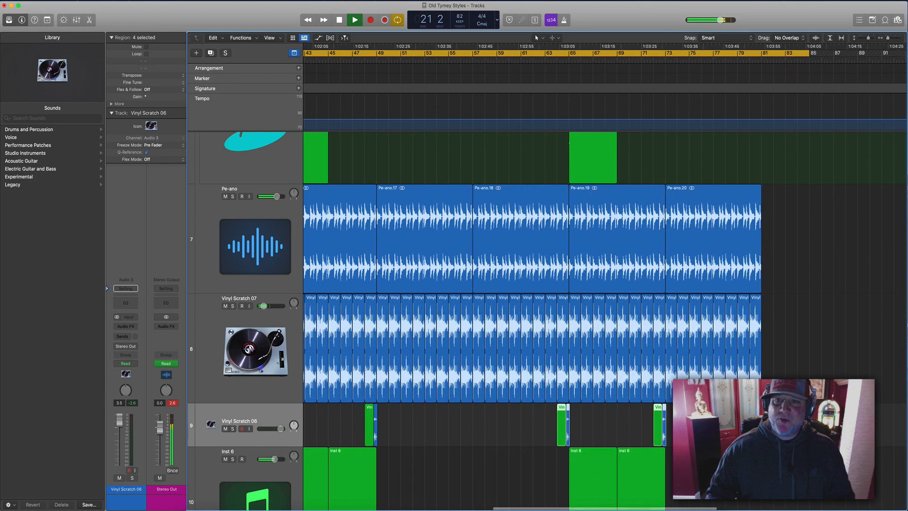
scroll(796, 421, "left", 10)
scroll(796, 421, "down", 4)
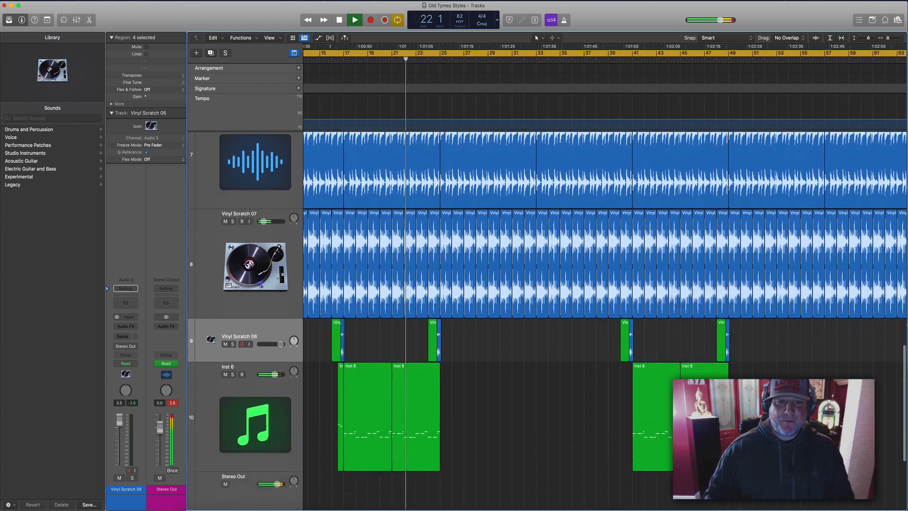
scroll(796, 421, "left", 1)
left_click(608, 455)
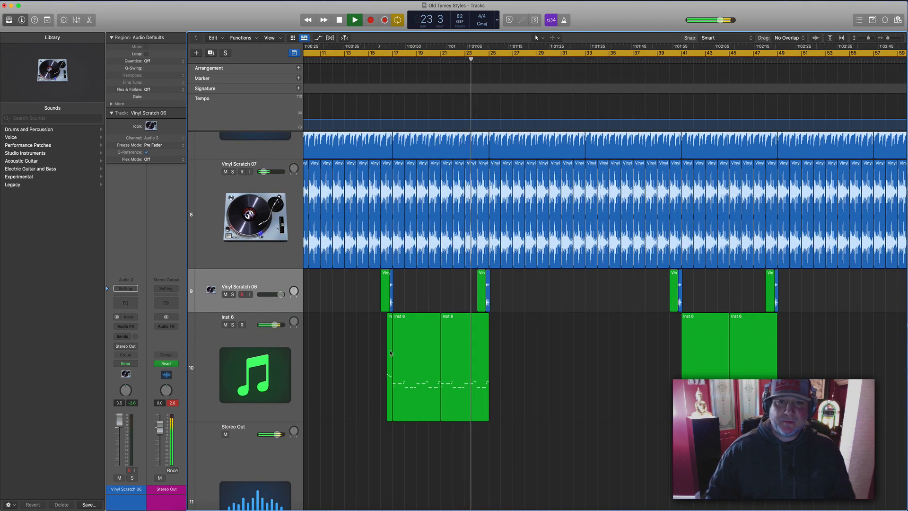
Stop playback, turn off the cycle range and restart playback from bar 23.
key("super+Right")
key("super+Right")
key("super+Right")
key("super+Right")
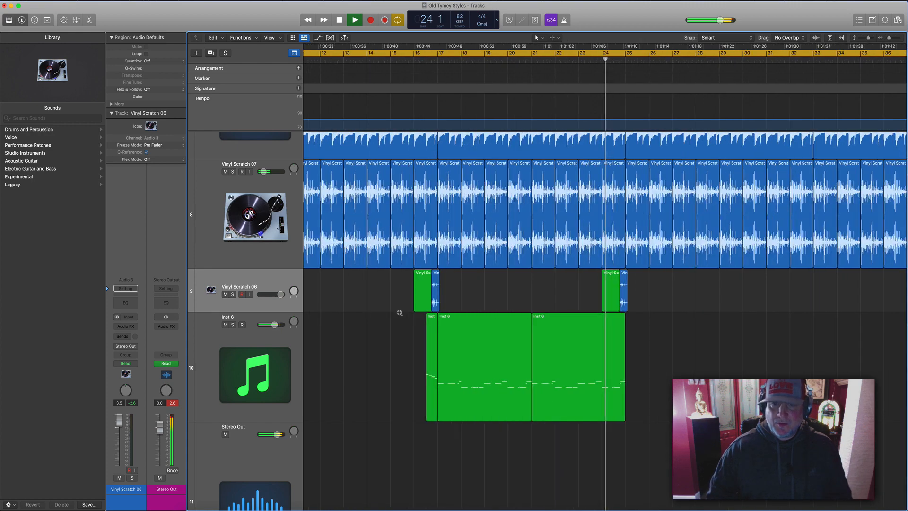
scroll(400, 315, "right", 5)
scroll(400, 315, "up", 1)
key("space")
scroll(400, 315, "up", 10)
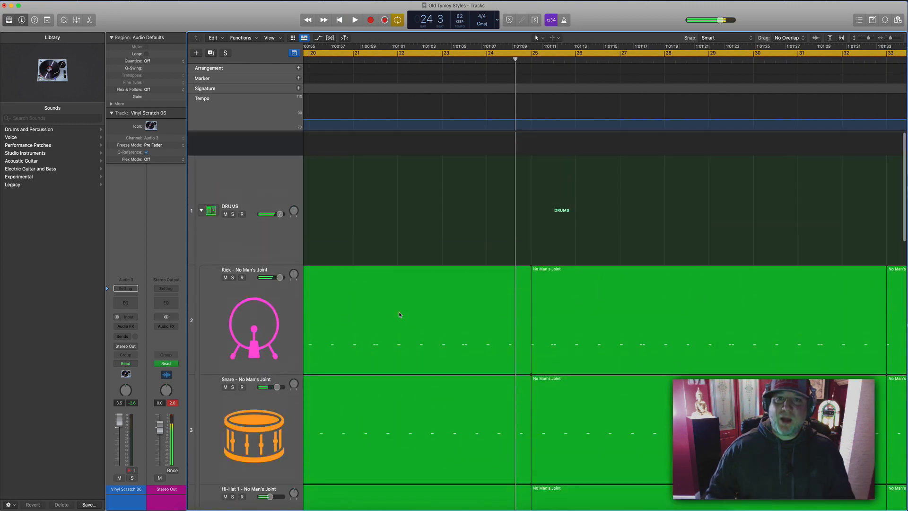
left_click(452, 54)
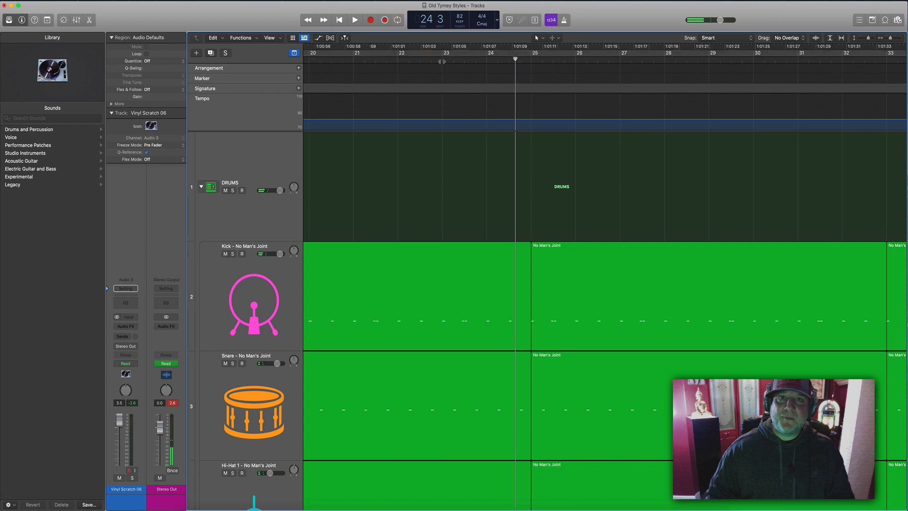
key("space")
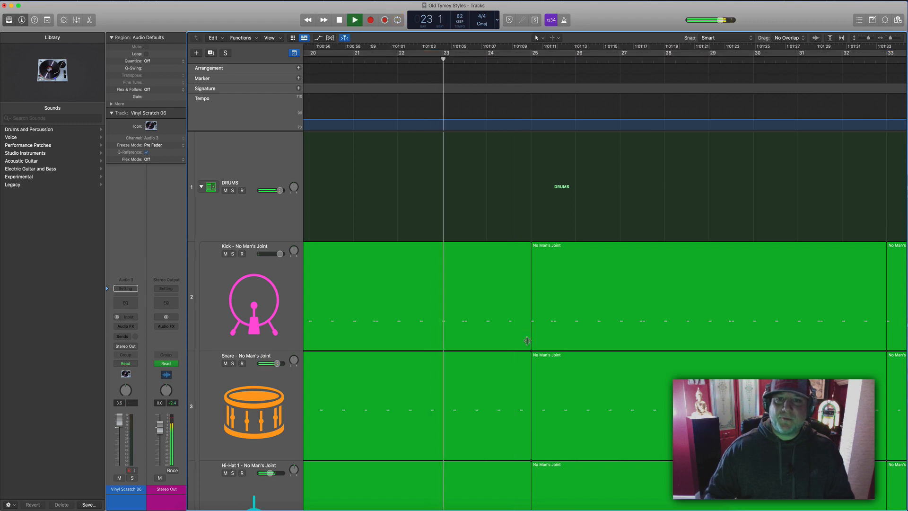
Shorten the kick and Hi-Hat 1 regions that run up to bar 25 so both end early in bar 24, replaying from around bar 23.
left_click_drag(528, 341, 499, 343)
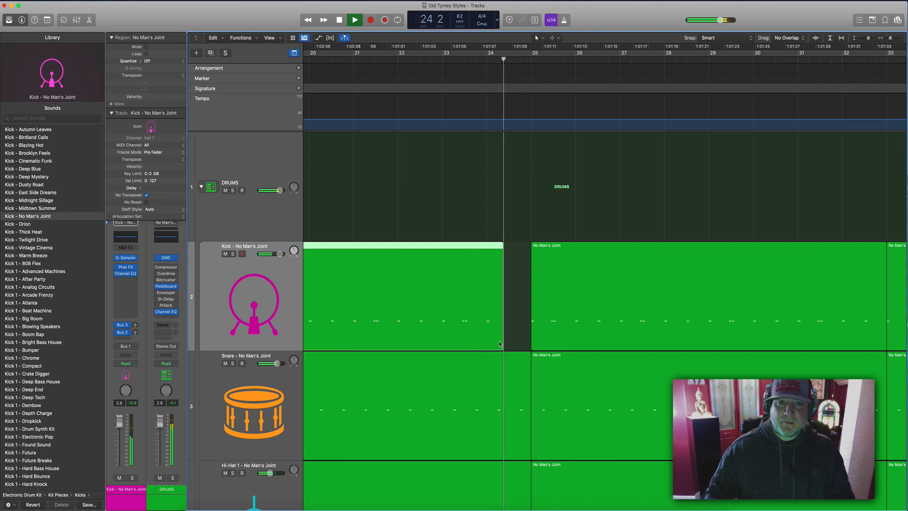
left_click(443, 57)
scroll(476, 229, "down", 3)
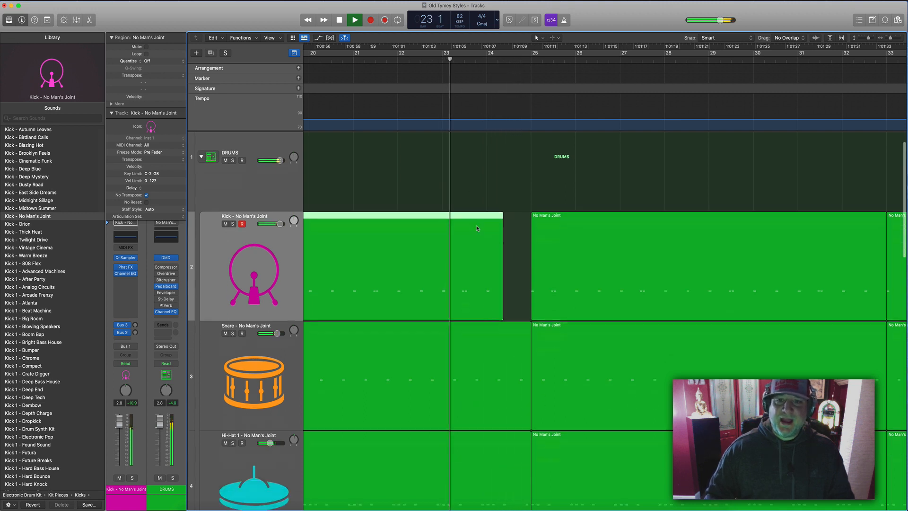
scroll(476, 229, "down", 5)
left_click_drag(530, 410, 490, 412)
left_click(463, 59)
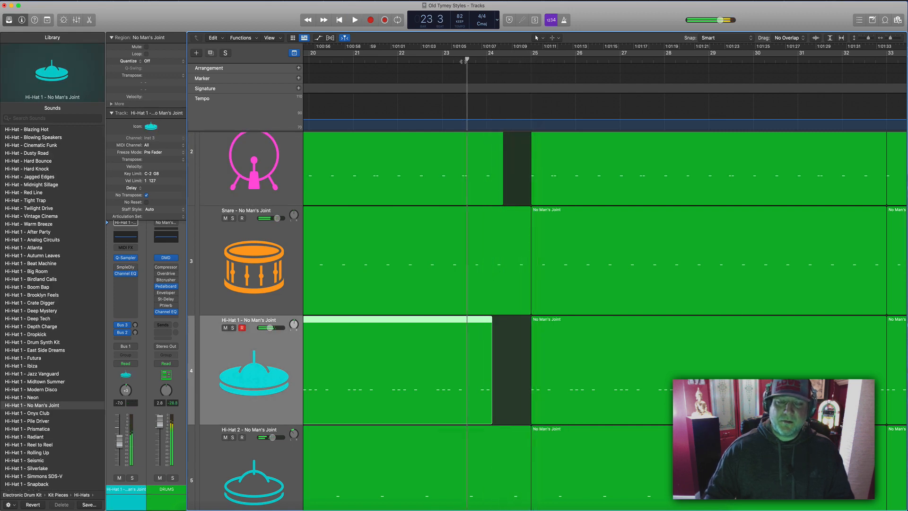
Review the whole arrangement during playback, examining the drum, Pe-ano, scratch and Inst 6 tracks.
scroll(492, 222, "down", 2)
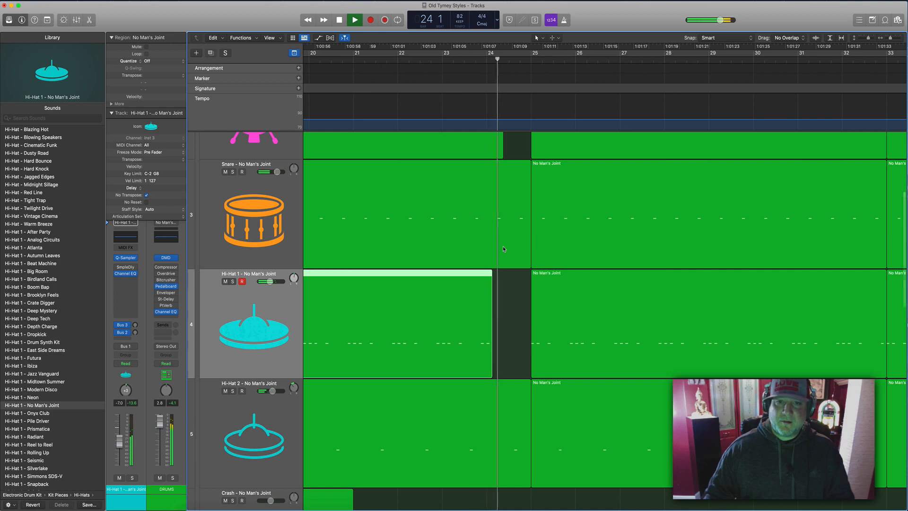
scroll(503, 247, "right", 2)
scroll(503, 246, "down", 3)
scroll(503, 246, "down", 4)
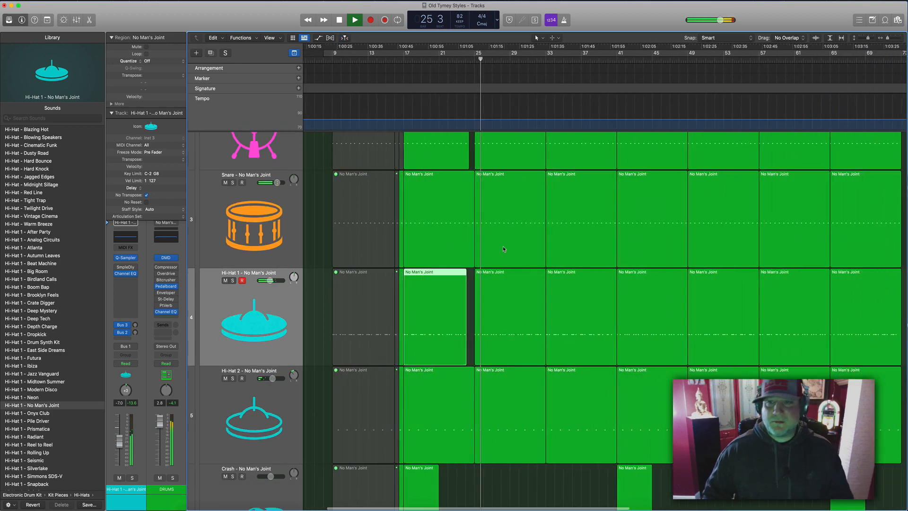
scroll(503, 246, "right", 3)
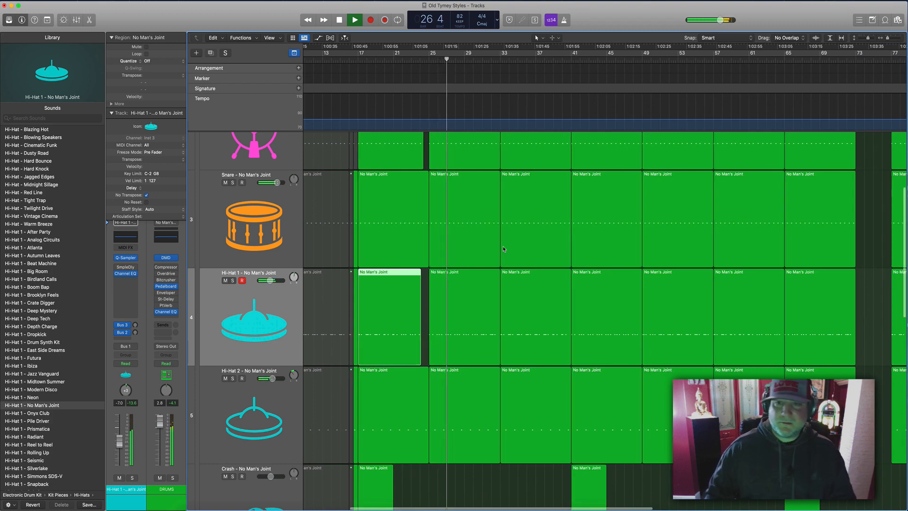
scroll(503, 247, "down", 2)
scroll(503, 246, "down", 3)
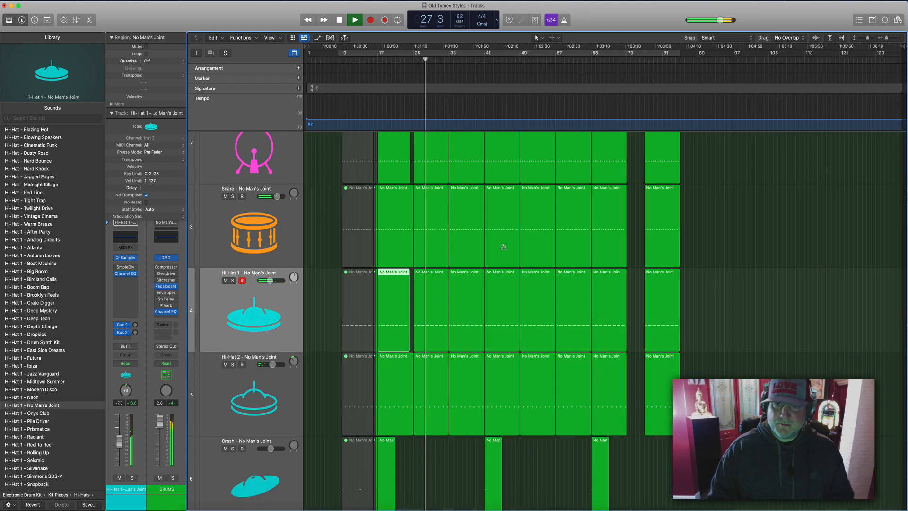
scroll(503, 247, "down", 6)
scroll(503, 247, "up", 1)
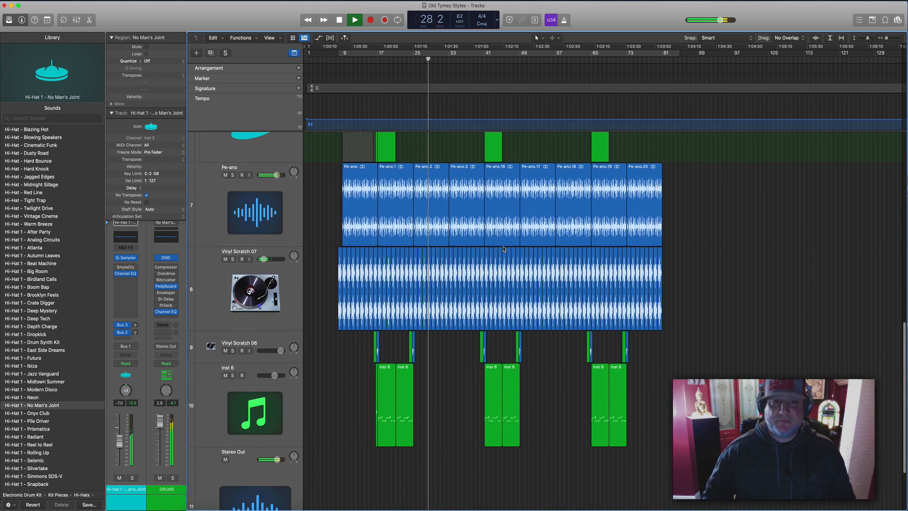
scroll(503, 246, "up", 7)
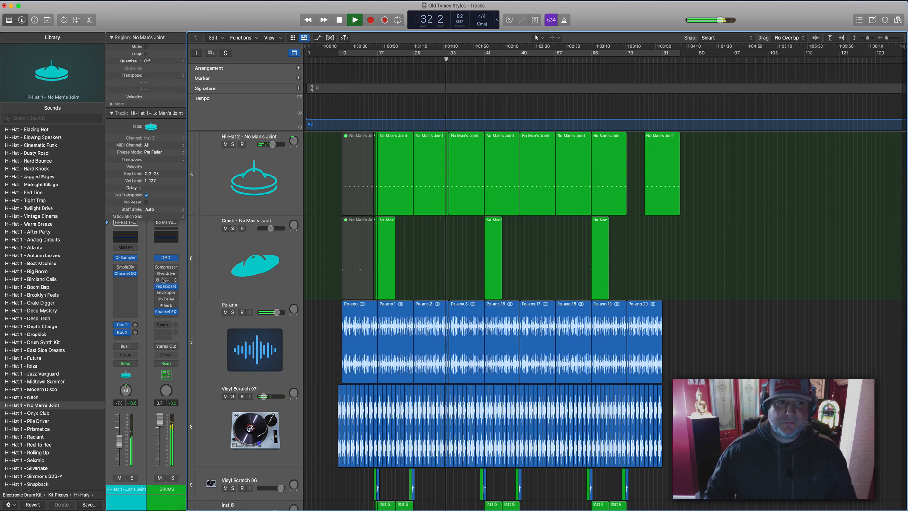
scroll(432, 234, "up", 1)
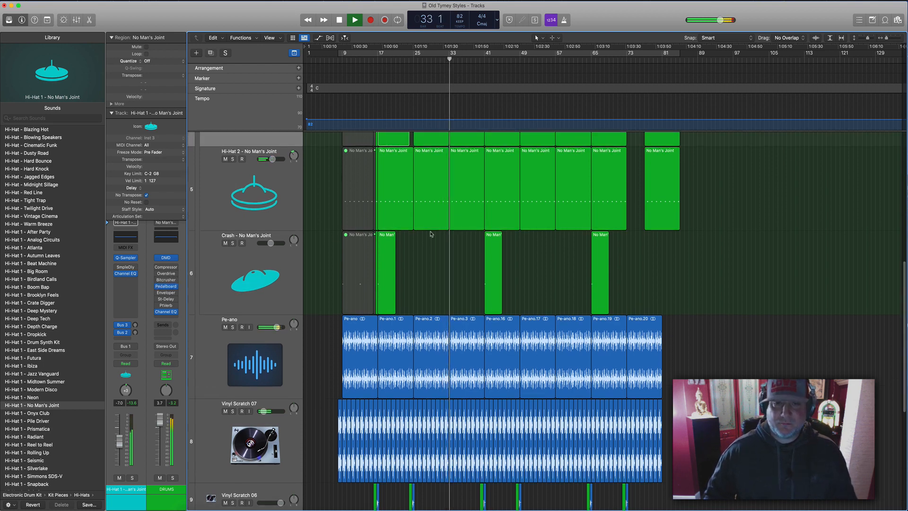
Copy the two Inst 6 regions from bar 17 to bar 33 and trim the end of the second copy to bar 40.
scroll(430, 233, "down", 10)
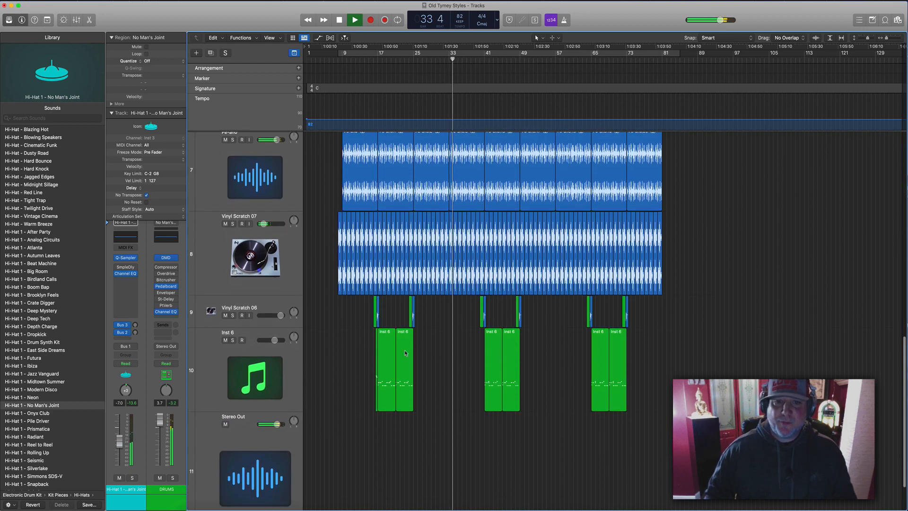
left_click_drag(406, 352, 473, 362)
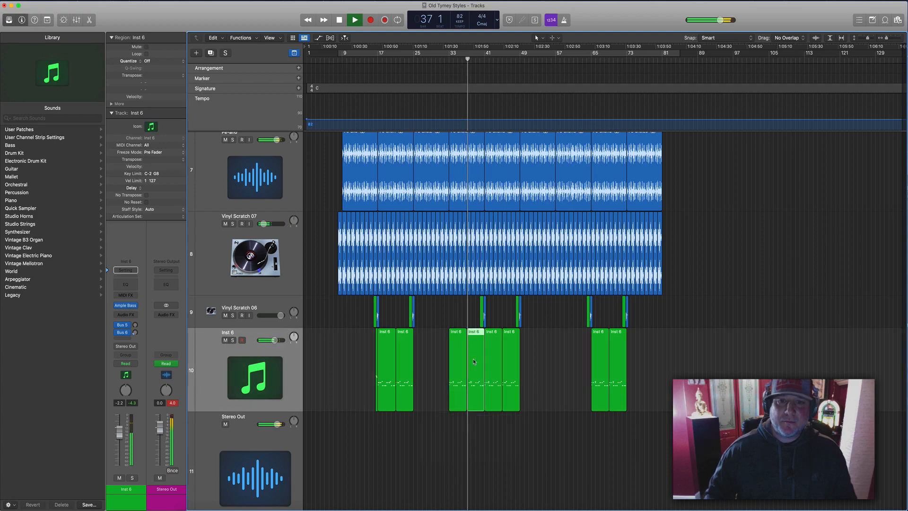
key("super+Right")
key("super+Right")
key("super+Right")
scroll(474, 362, "right", 3)
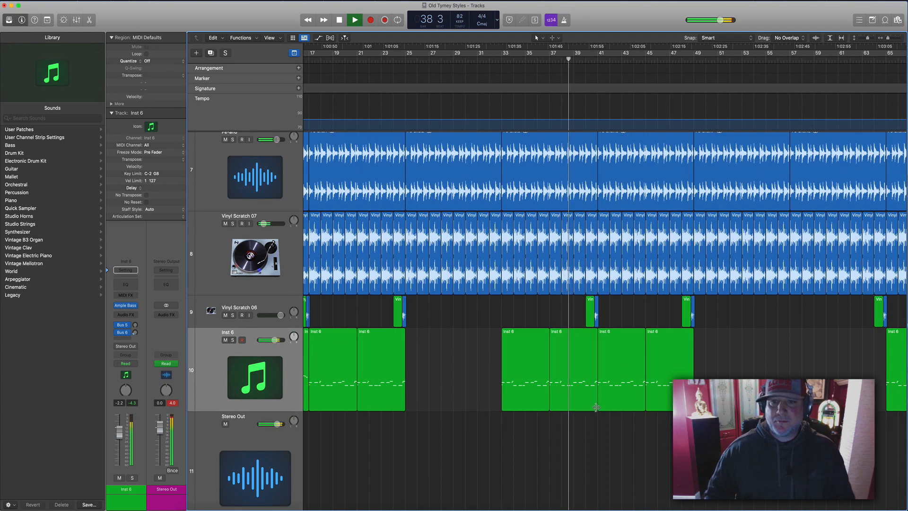
left_click_drag(596, 407, 585, 409)
scroll(568, 412, "right", 3)
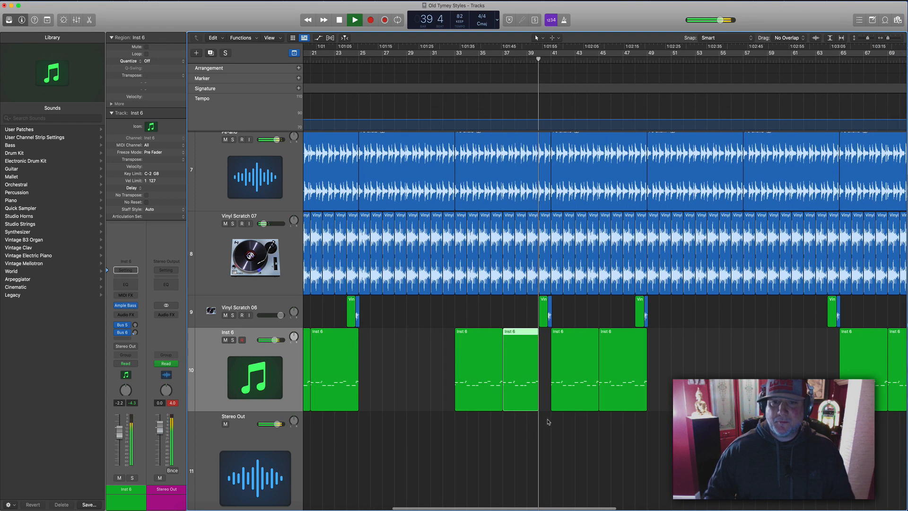
Shorten the kick and Hi-Hat 1 regions that start at bar 33 so both end at bar 40.
scroll(539, 411, "up", 8)
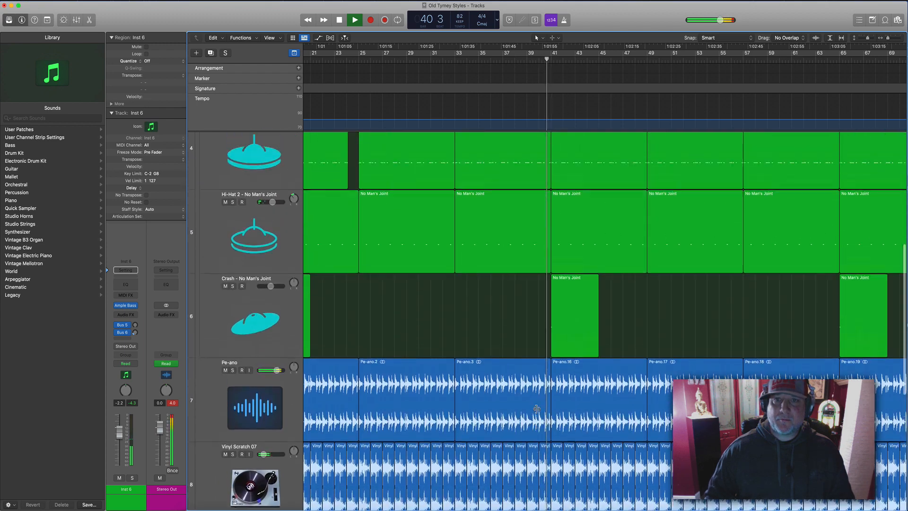
scroll(537, 408, "up", 4)
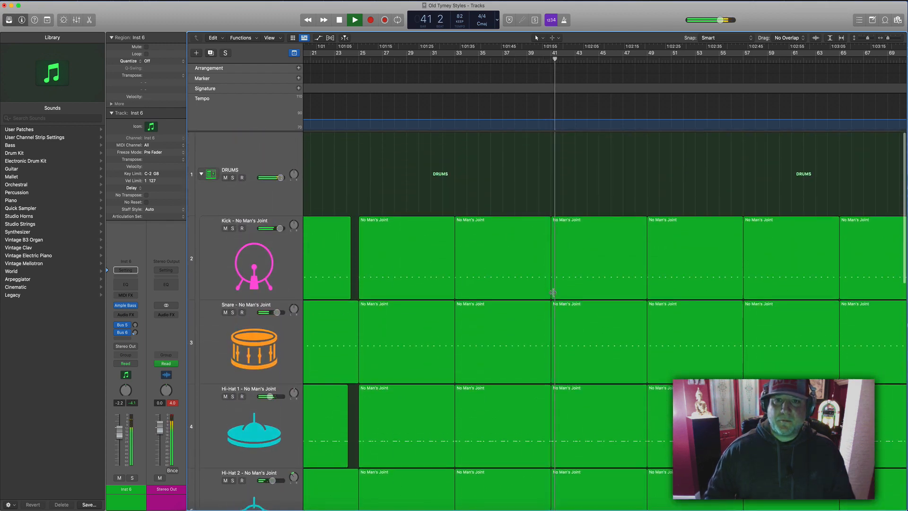
left_click_drag(549, 291, 538, 291)
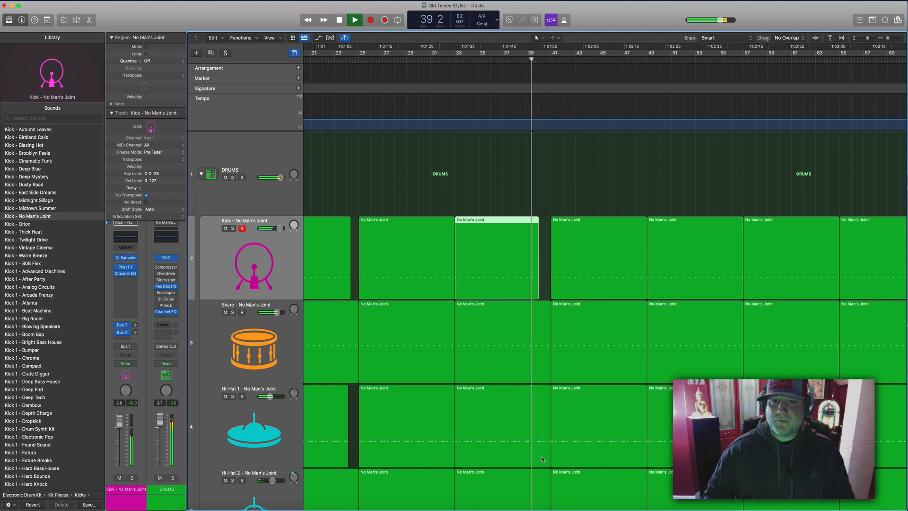
left_click_drag(547, 463, 538, 463)
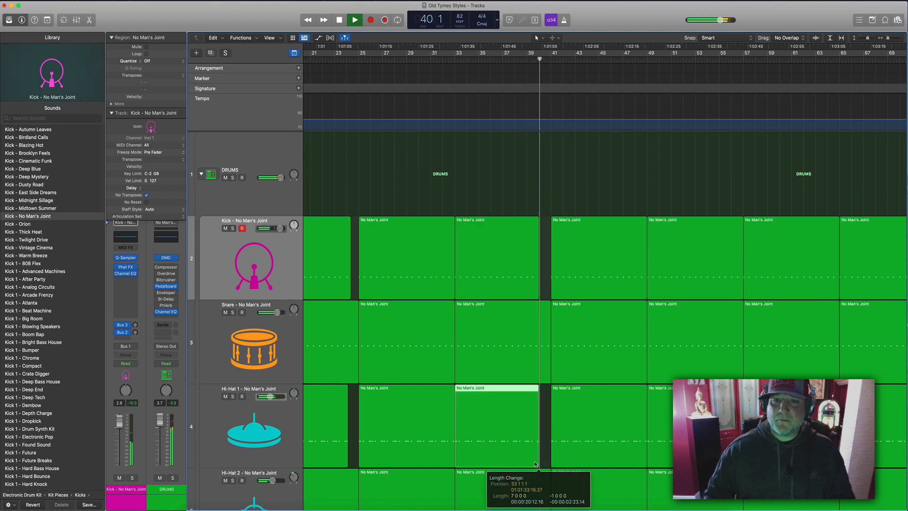
scroll(535, 464, "down", 2)
scroll(534, 464, "down", 8)
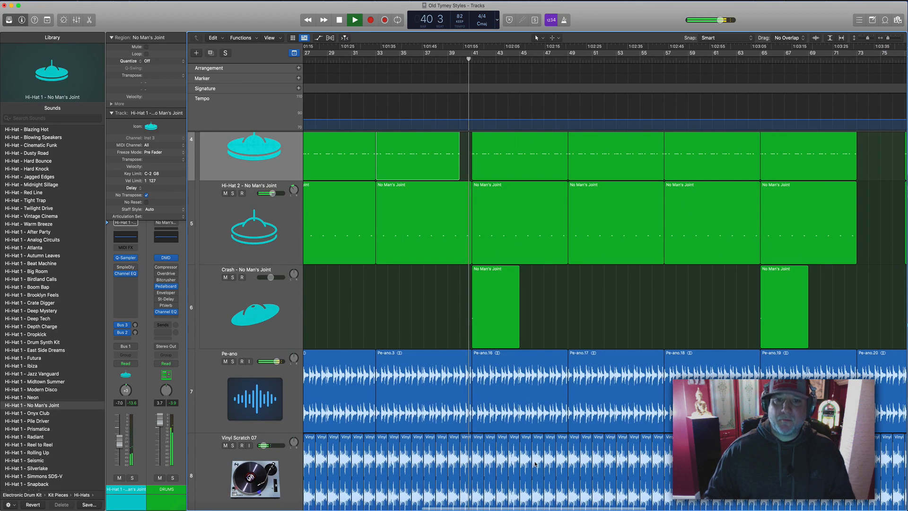
scroll(535, 464, "down", 10)
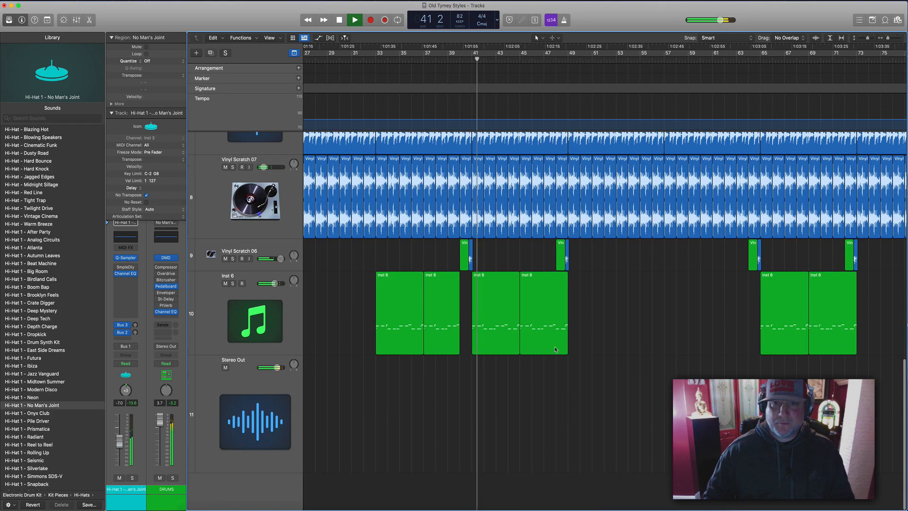
Copy the two Inst 6 regions from bar 33 to bar 57, check them against the other tracks and deselect them.
scroll(591, 290, "down", 5)
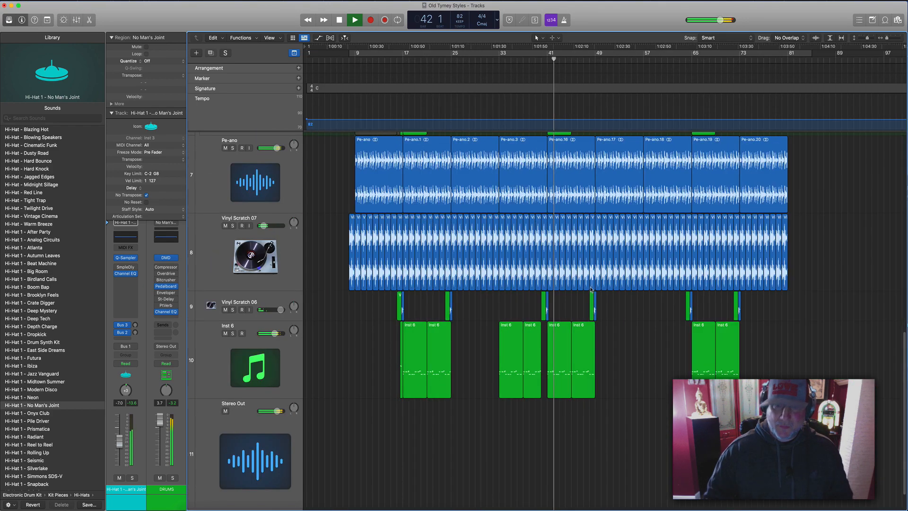
scroll(590, 288, "right", 2)
scroll(591, 287, "up", 5)
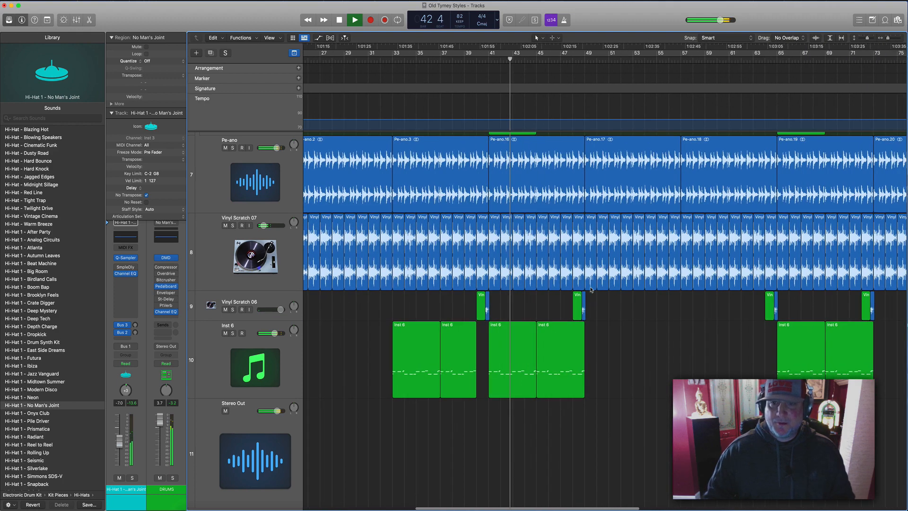
scroll(591, 287, "down", 5)
scroll(581, 298, "right", 2)
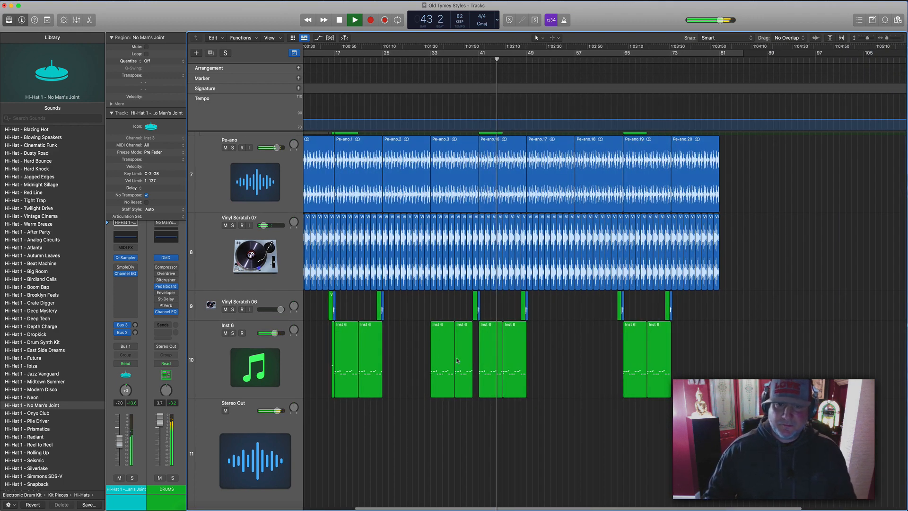
left_click_drag(471, 364, 600, 352)
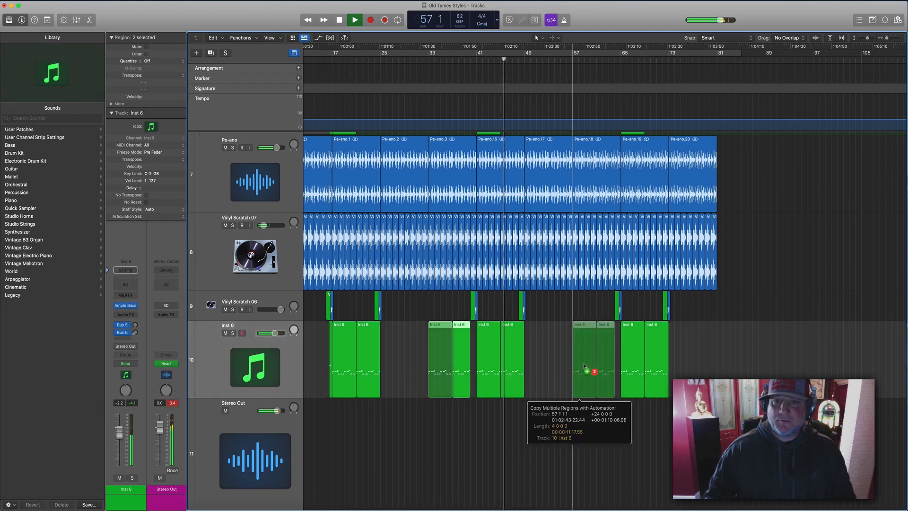
scroll(585, 366, "up", 5)
scroll(585, 365, "up", 6)
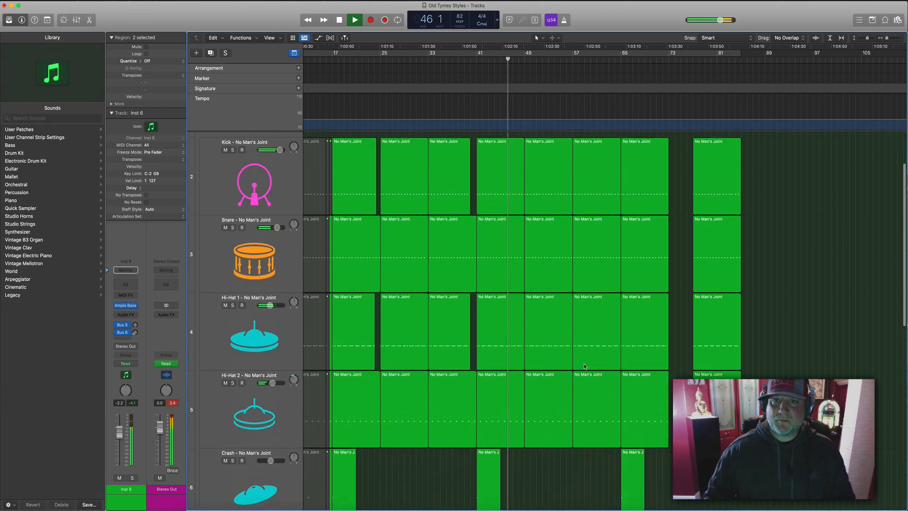
scroll(584, 365, "down", 8)
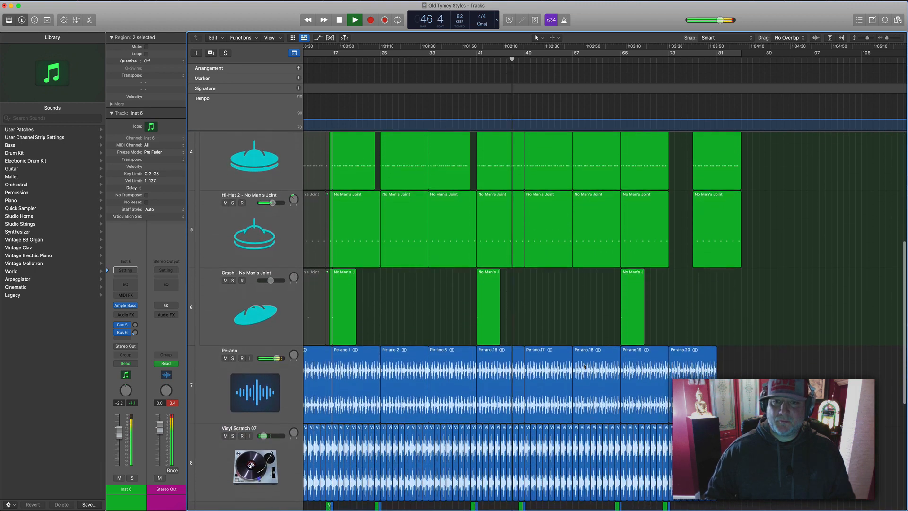
scroll(585, 367, "up", 1)
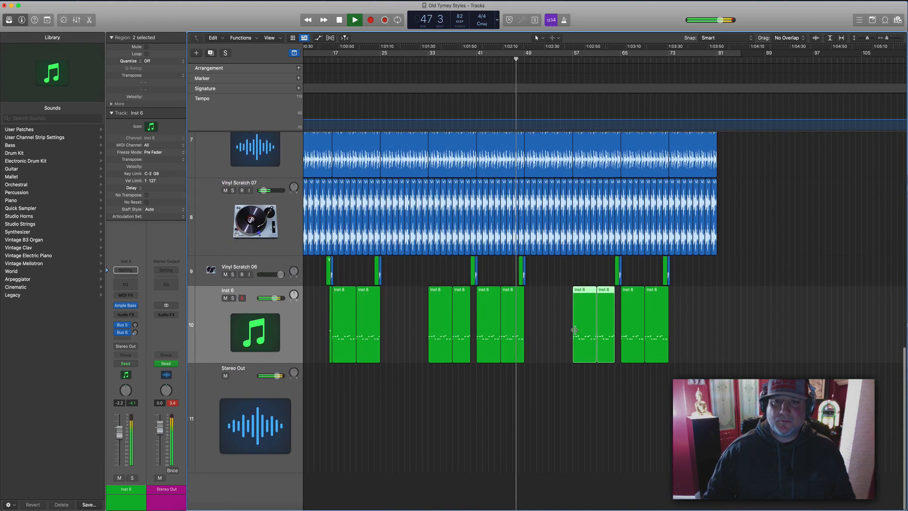
scroll(575, 332, "right", 5)
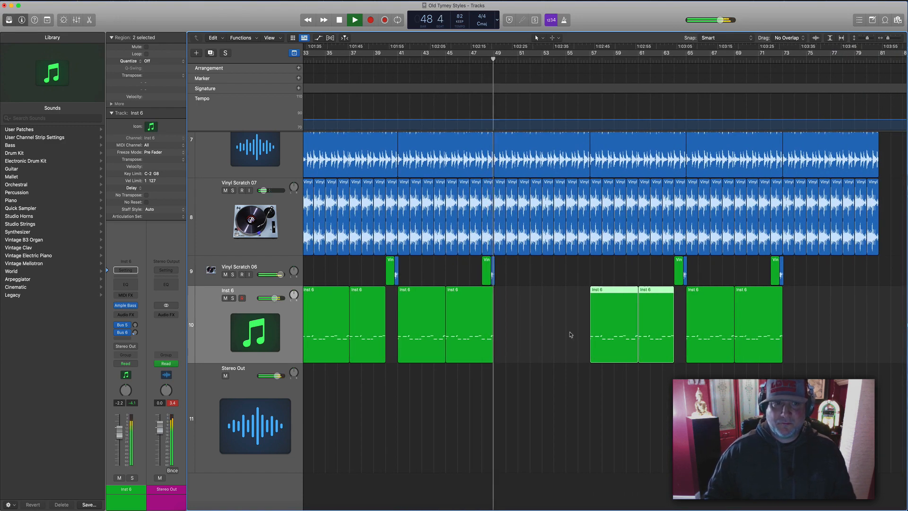
left_click(570, 334)
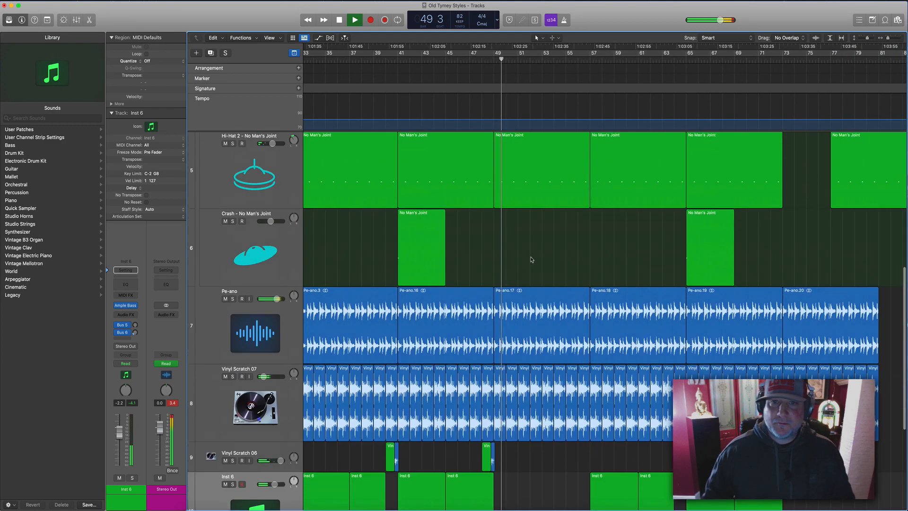
Replay from around bar 47 and mute the DRUMS track to audition the section at bar 49 without drums.
scroll(530, 227, "up", 5)
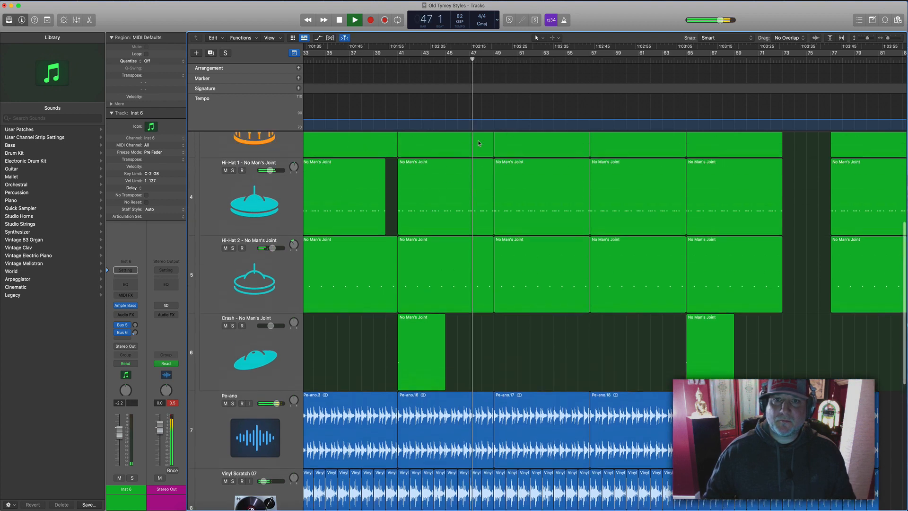
scroll(479, 143, "up", 10)
scroll(478, 143, "down", 3)
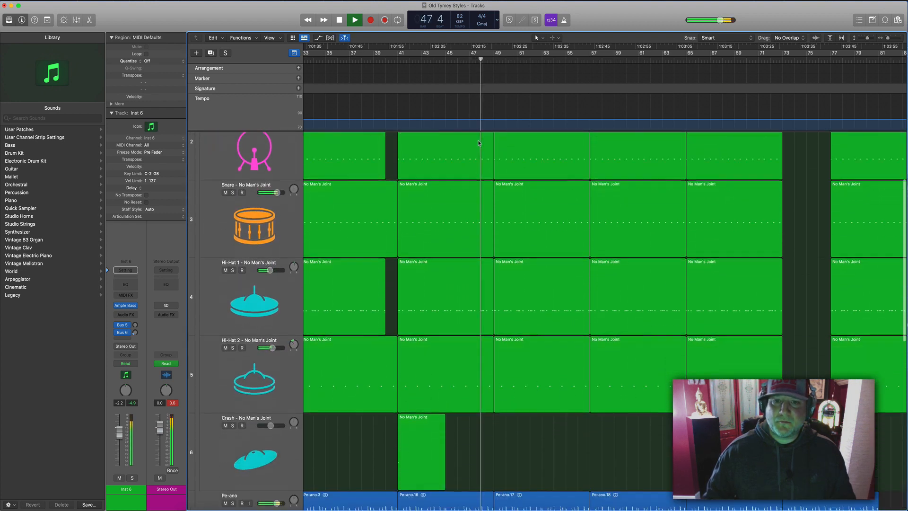
scroll(488, 209, "up", 3)
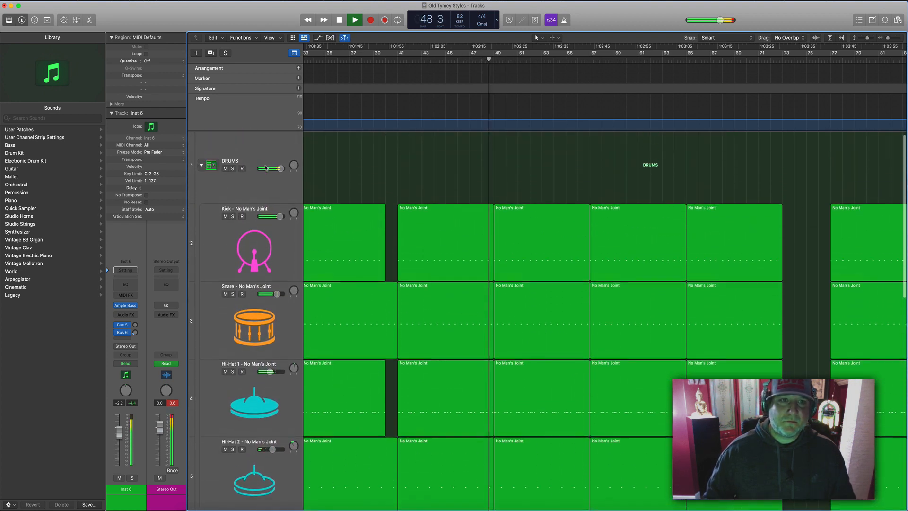
left_click(225, 172)
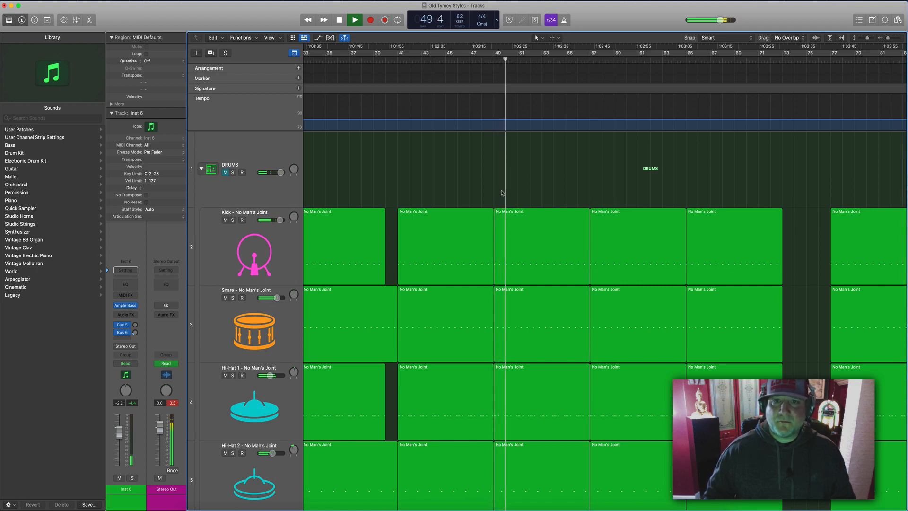
Trim the starts of the kick, snare and both hi-hat regions at bar 49 to just before bar 53 and unmute DRUMS.
left_click_drag(502, 193, 539, 459)
scroll(520, 431, "up", 2)
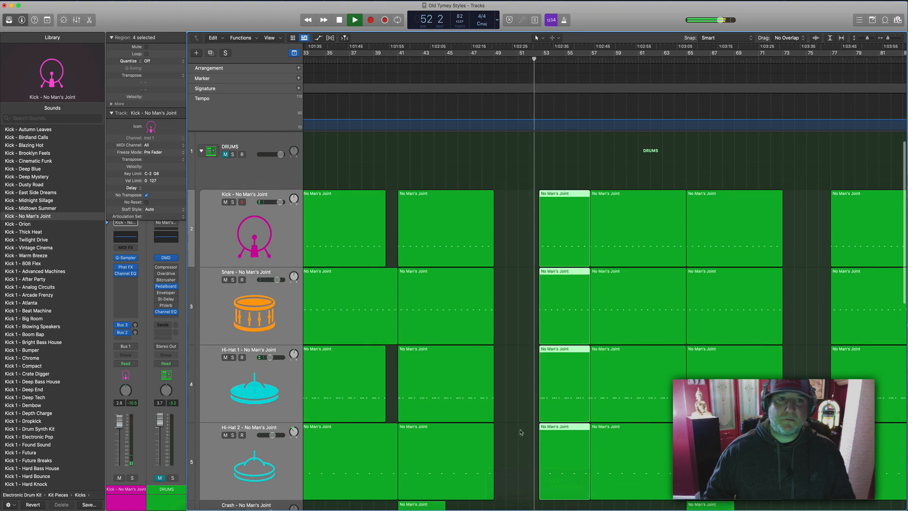
left_click(228, 156)
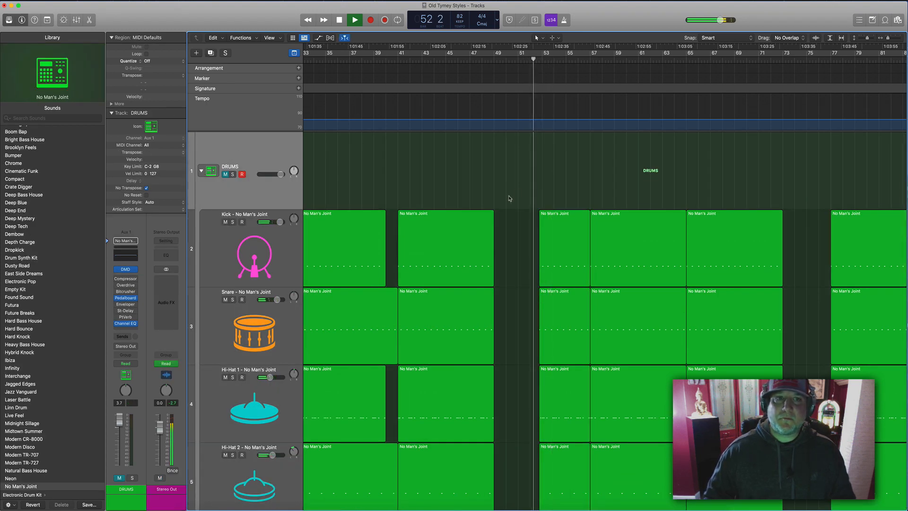
scroll(510, 199, "down", 1)
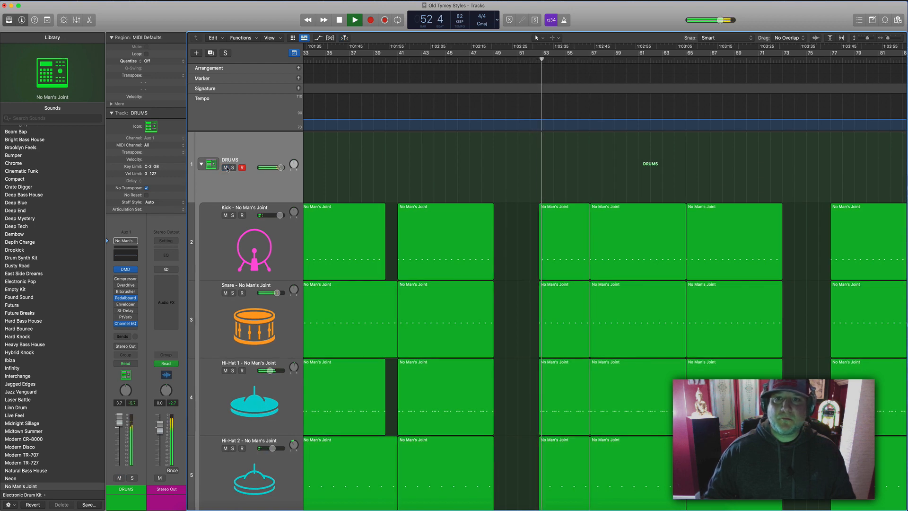
Copy the Crash region from bar 41 to bar 57 on the same track.
scroll(570, 236, "down", 10)
scroll(571, 237, "right", 2)
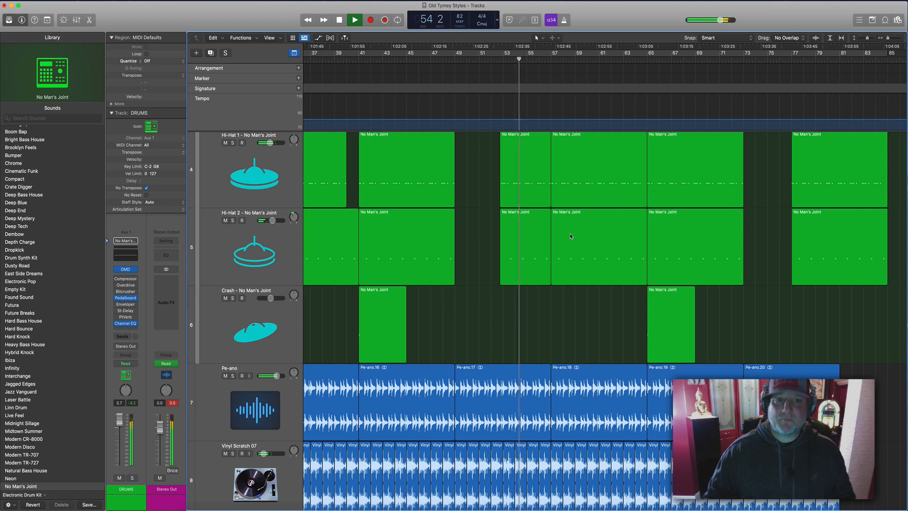
scroll(571, 236, "down", 1)
scroll(570, 236, "down", 2)
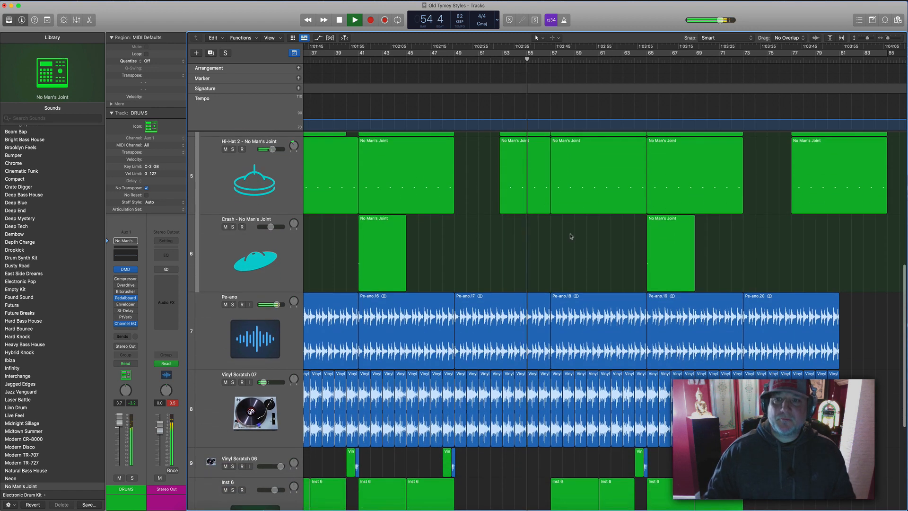
scroll(571, 236, "down", 2)
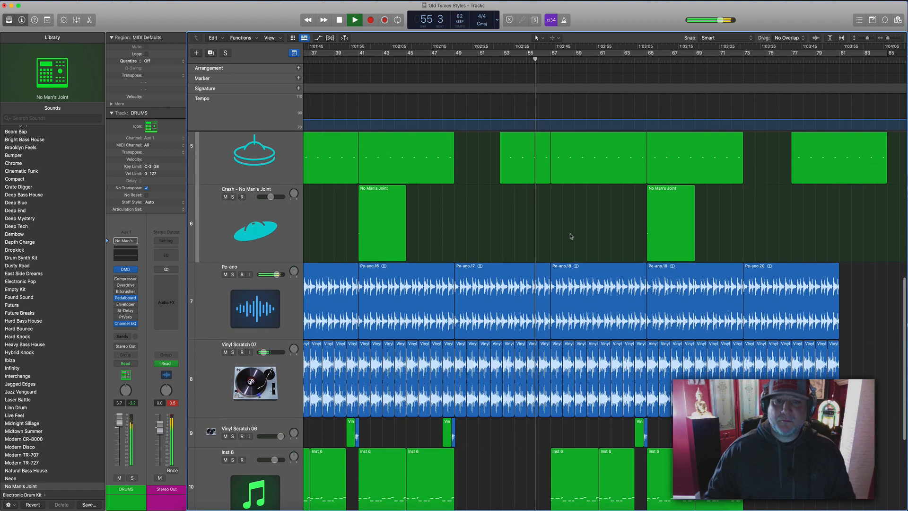
scroll(571, 236, "down", 5)
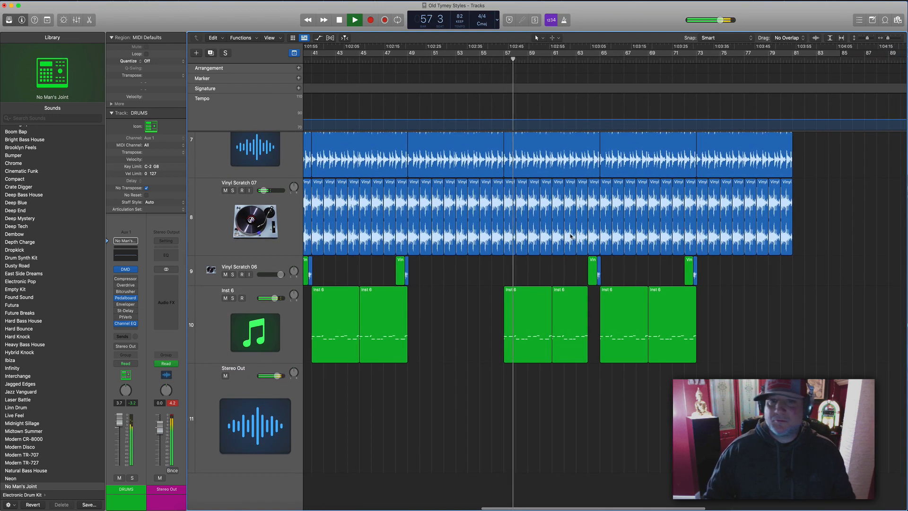
scroll(550, 237, "up", 5)
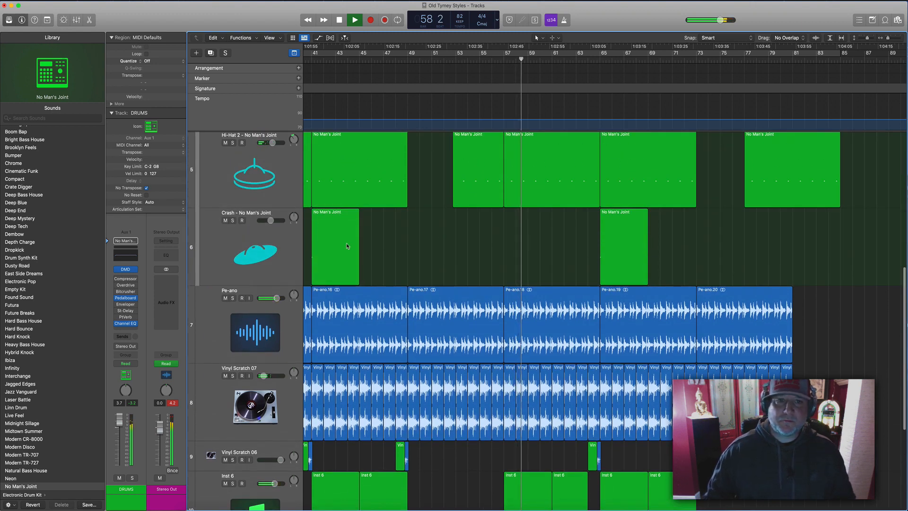
left_click_drag(347, 246, 539, 246)
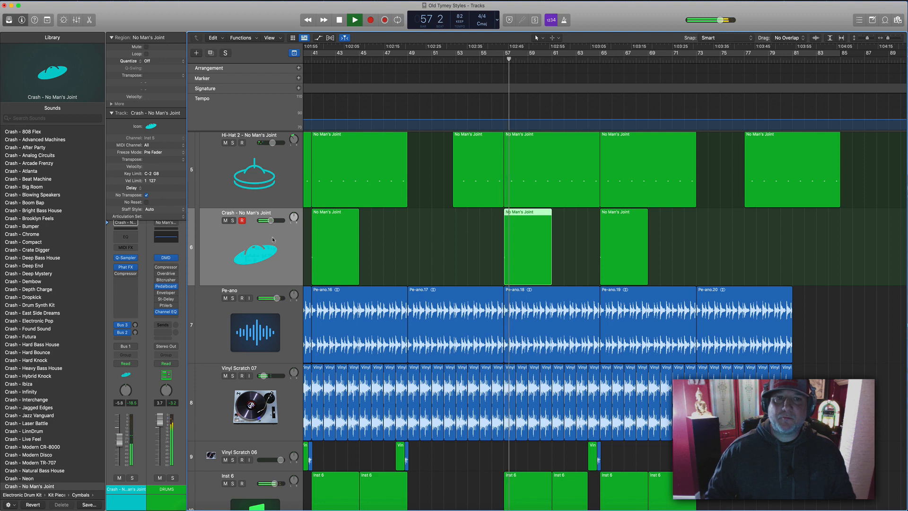
Replay the crash at bar 57, lower the Crash track's volume to -10.8 dB and stop playback with its regions selected.
left_click(497, 59)
scroll(470, 140, "right", 3)
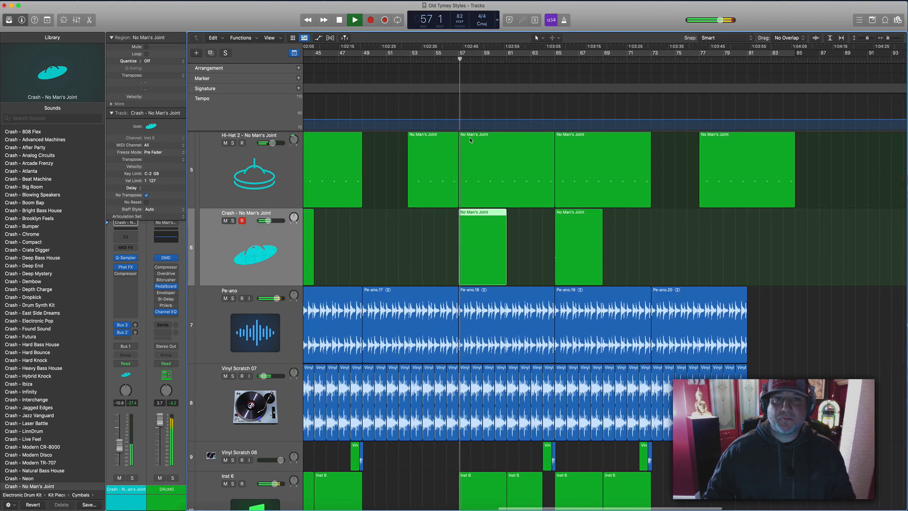
left_click(284, 252)
key("space")
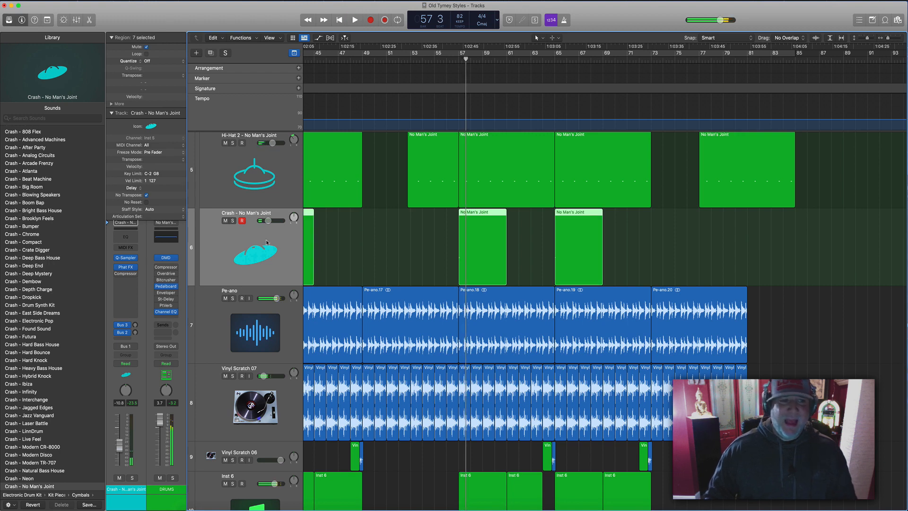
Inspect the Crash track's sample in Quick Sampler and close the plug-in window.
left_click(125, 258)
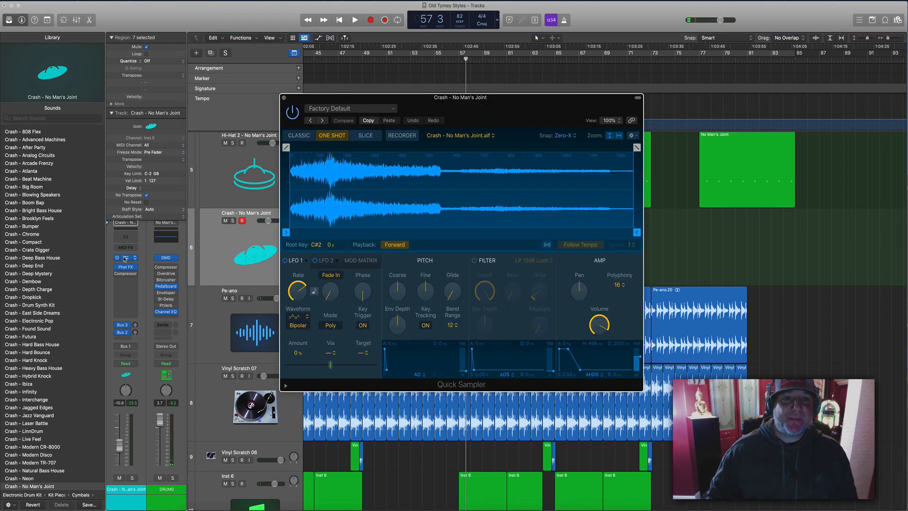
left_click_drag(360, 103, 419, 190)
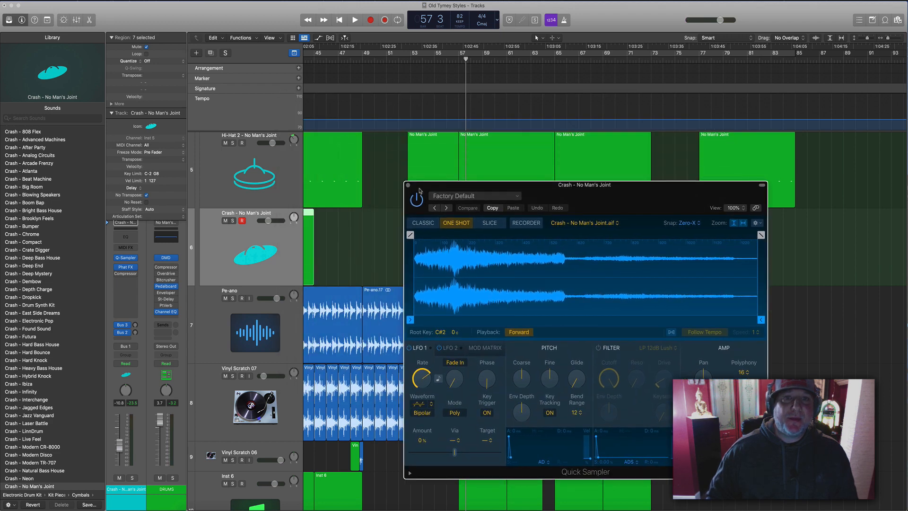
left_click(407, 186)
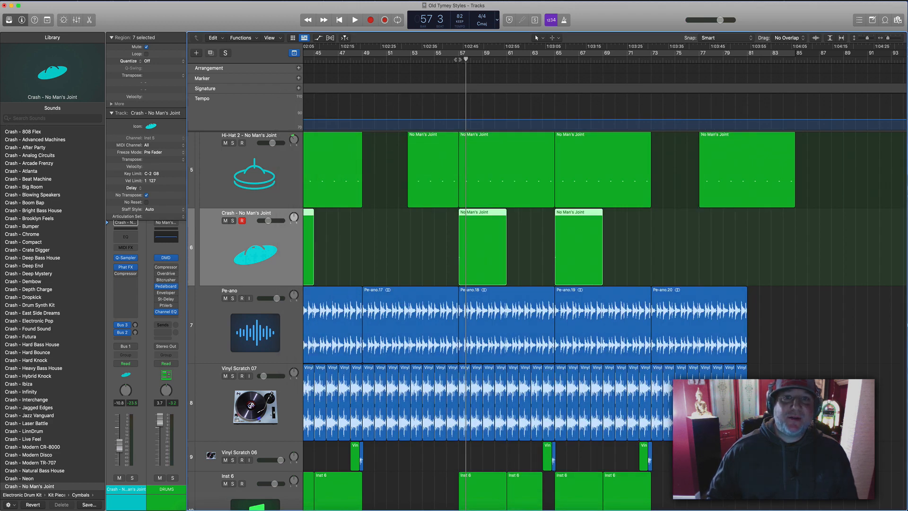
Solo the Crash track and play it from bar 57, examining its region up close.
left_click(458, 59)
left_click(233, 221)
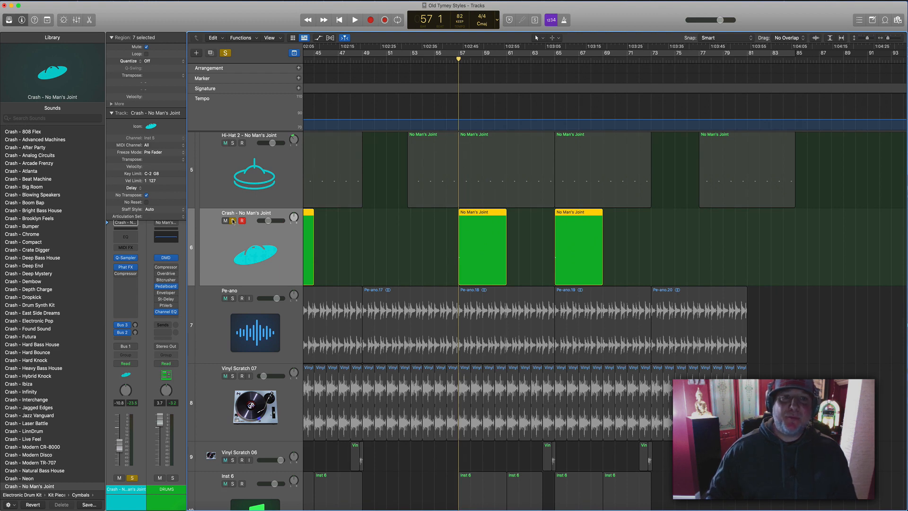
key("space")
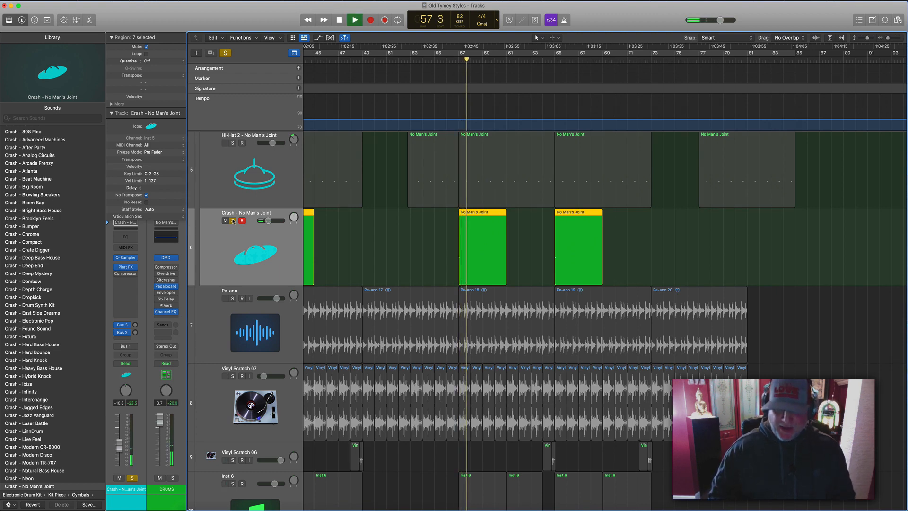
key("super+Right")
key("super+Right")
scroll(482, 58, "right", 4)
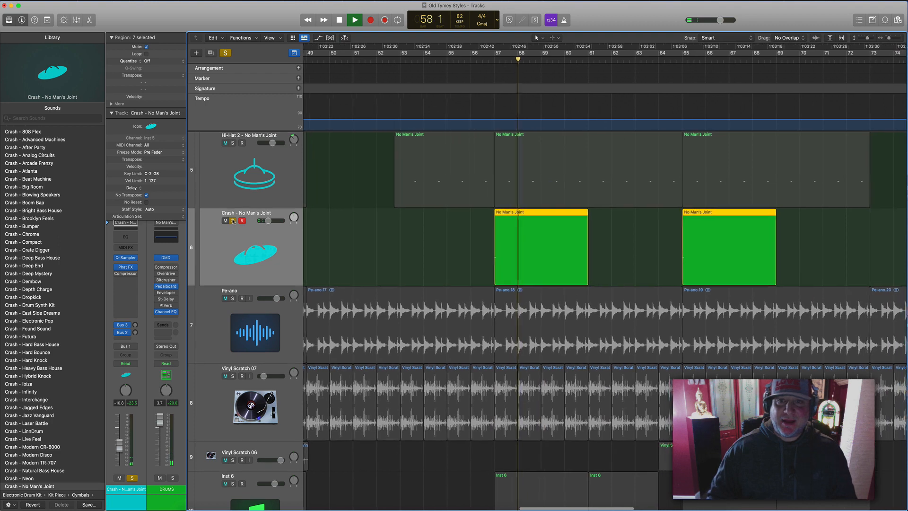
left_click(483, 59)
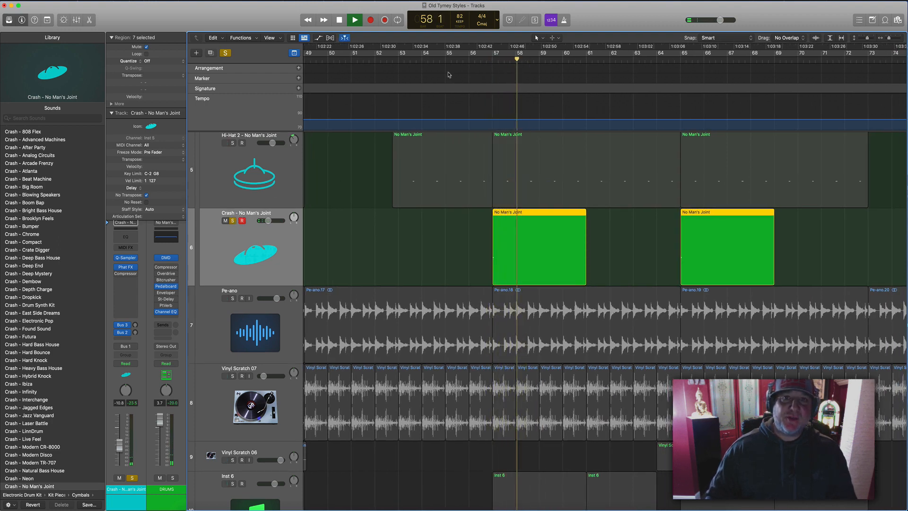
Change the Crash track's sound to Crash - Chrome, audition it from bar 57 and turn off the track's solo.
scroll(339, 157, "down", 1)
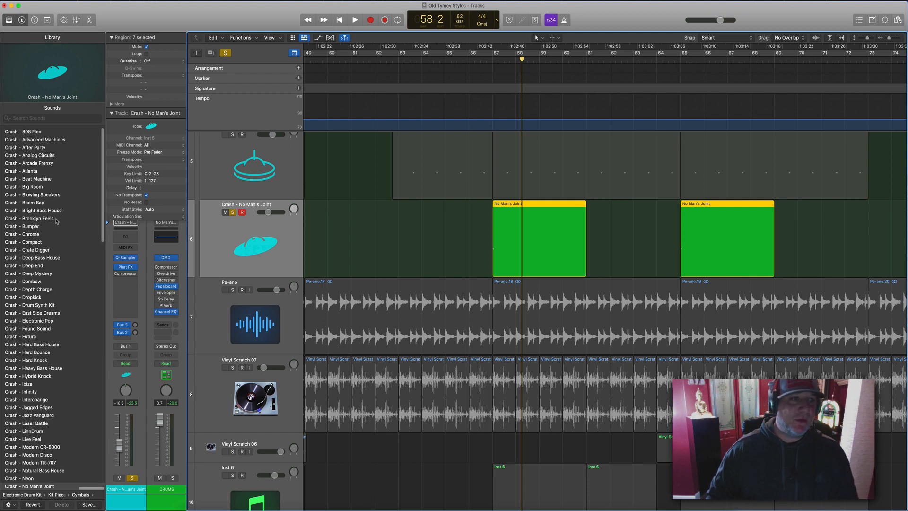
left_click(38, 234)
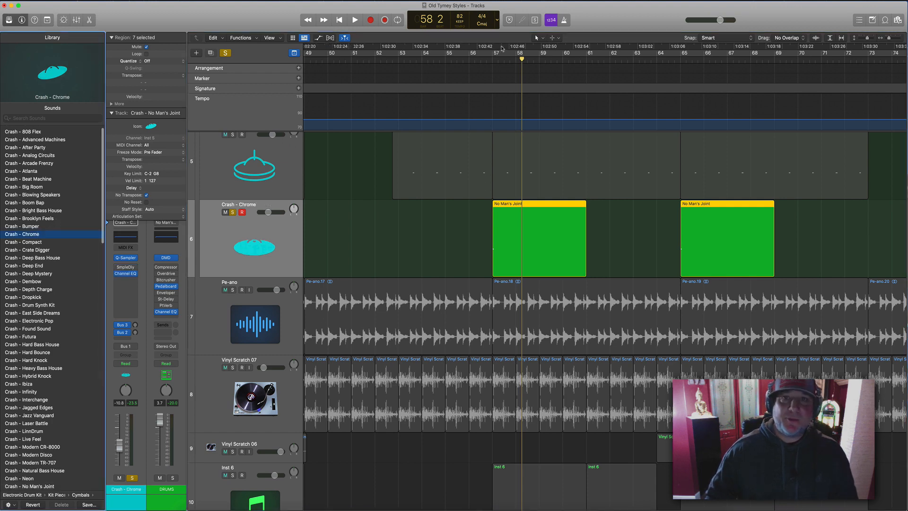
left_click(489, 60)
key("space")
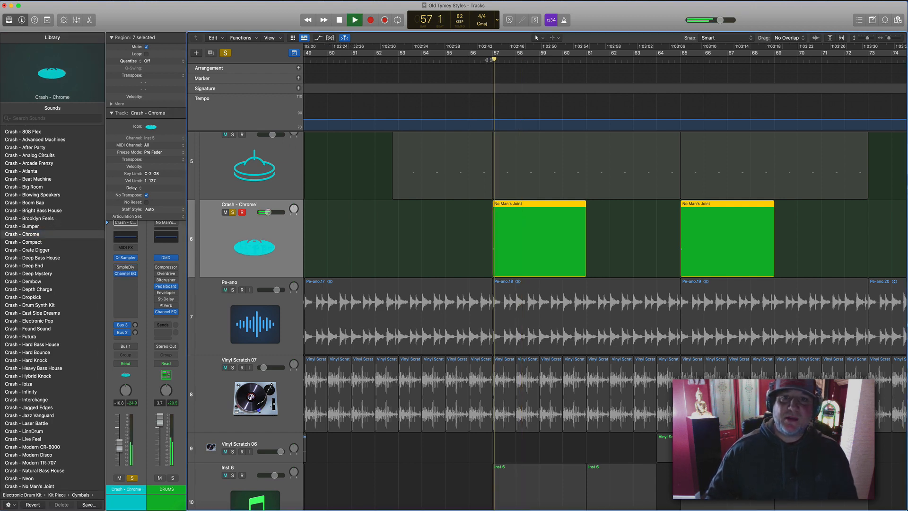
left_click(230, 212)
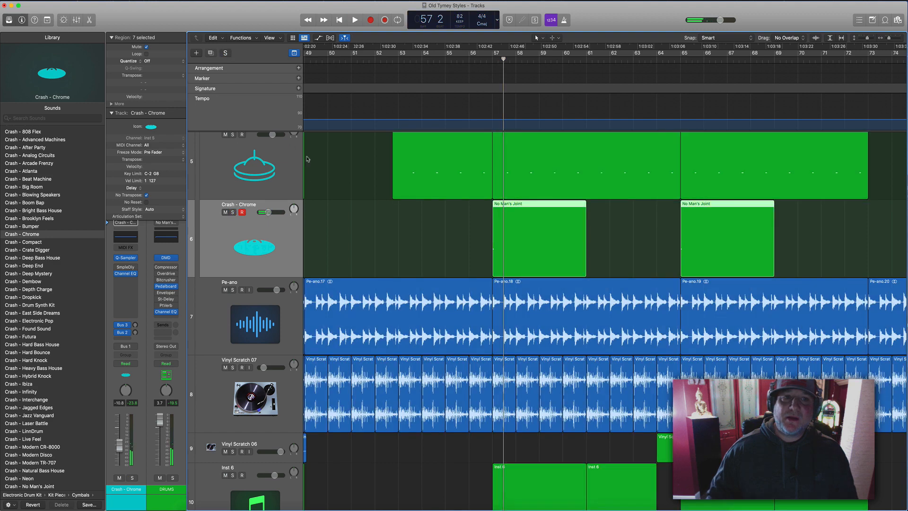
Change the Crash track's sound to Crash - Crate Digger and audition it from bar 57, both soloed and in the full mix.
key("space")
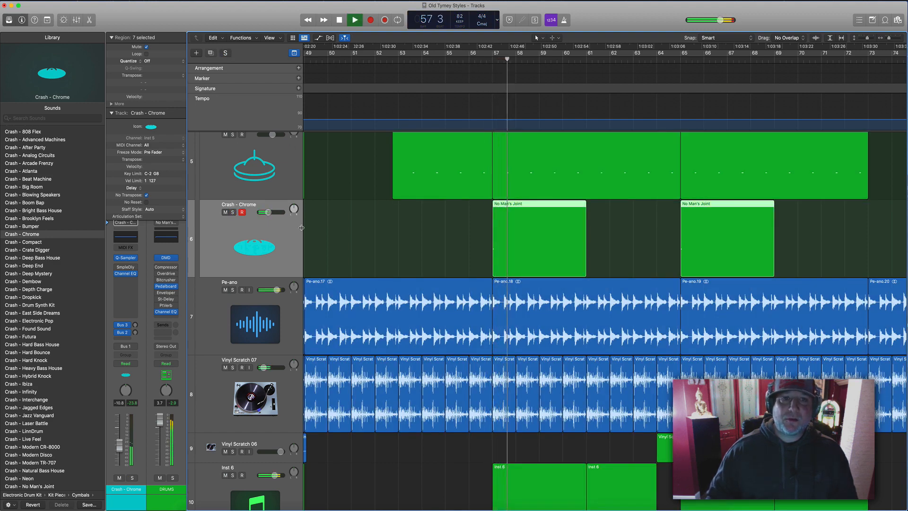
key("space")
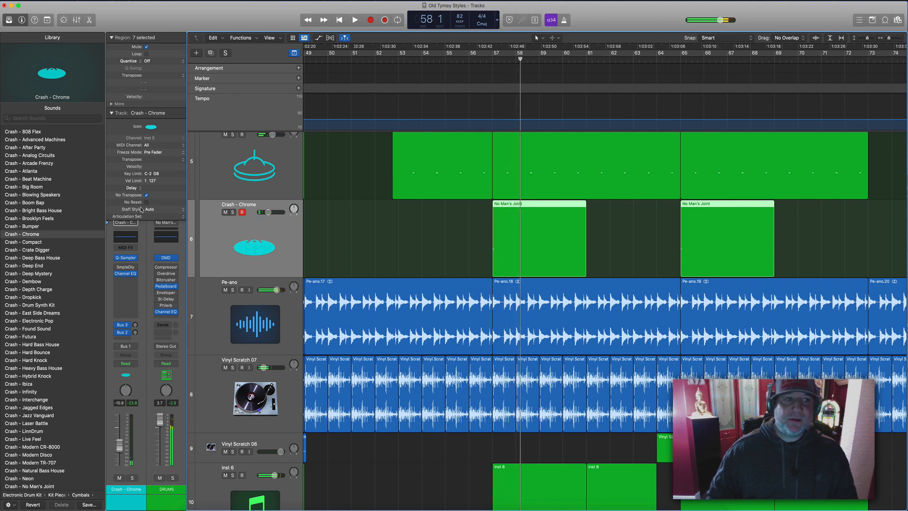
left_click(33, 242)
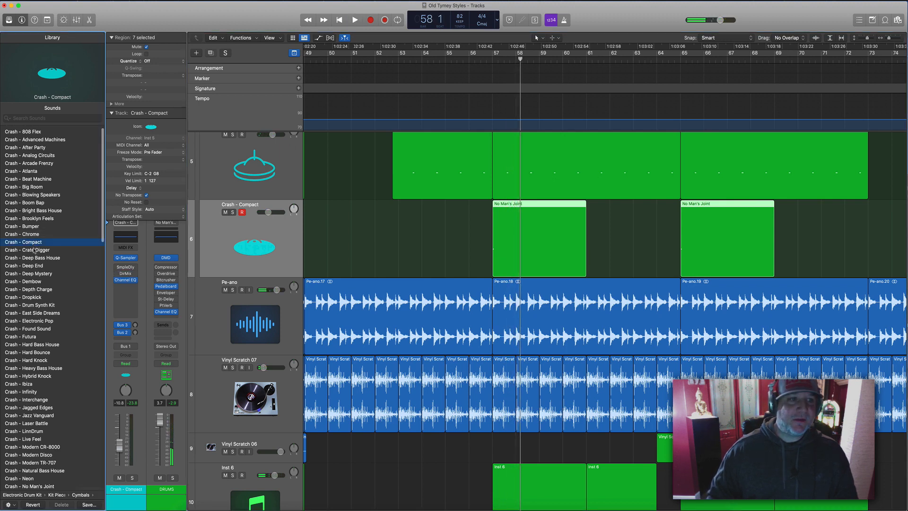
left_click(495, 55)
key("space")
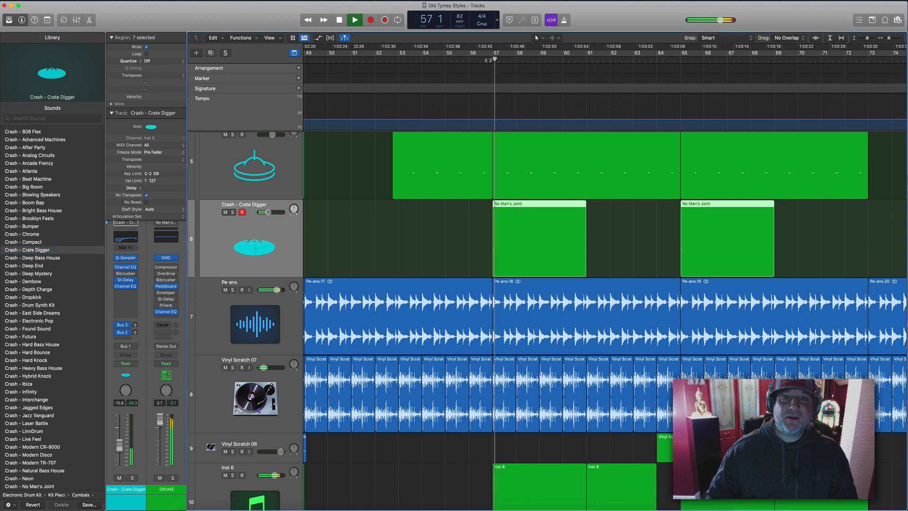
left_click(232, 212)
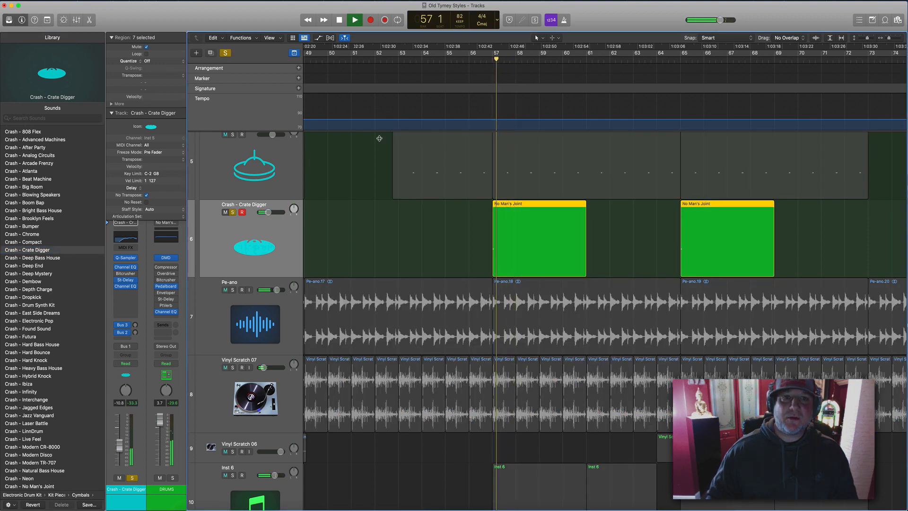
left_click(232, 212)
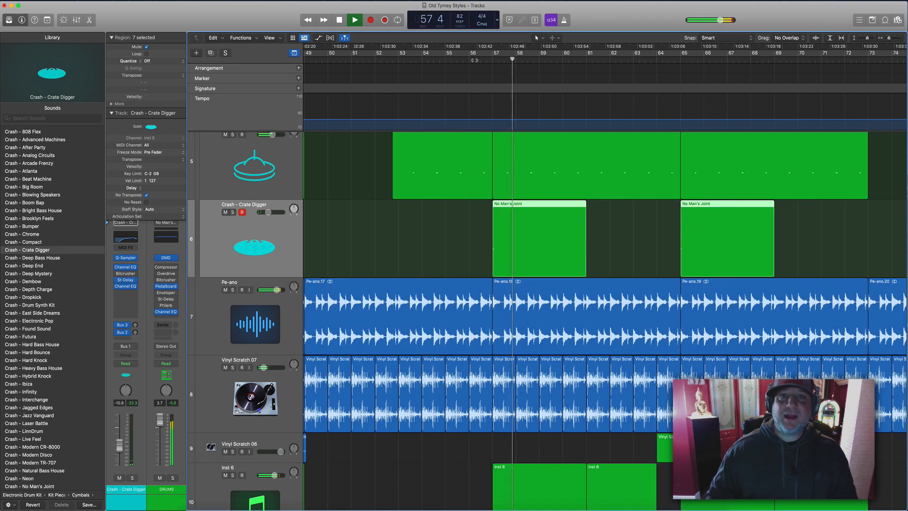
Stop playback, solo the DRUMS stack and place the playhead at bar 21.
key("z")
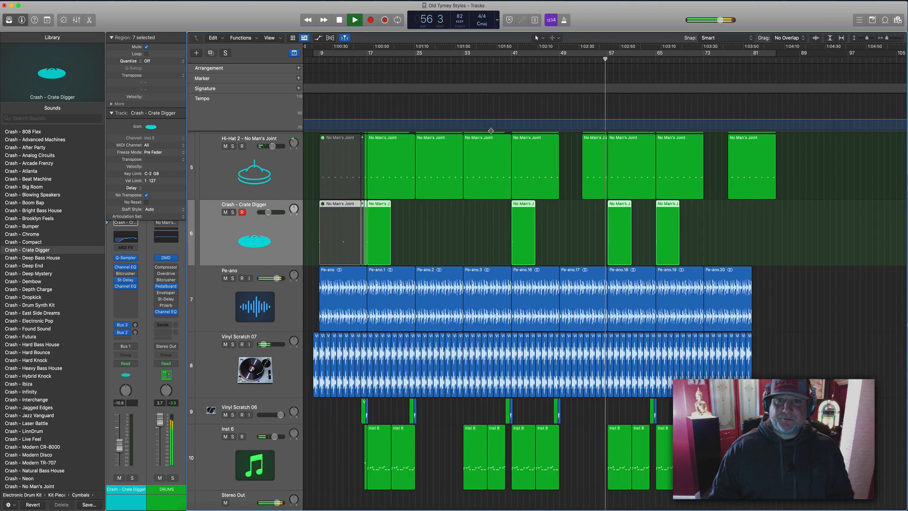
key("super+Left")
scroll(491, 130, "down", 5)
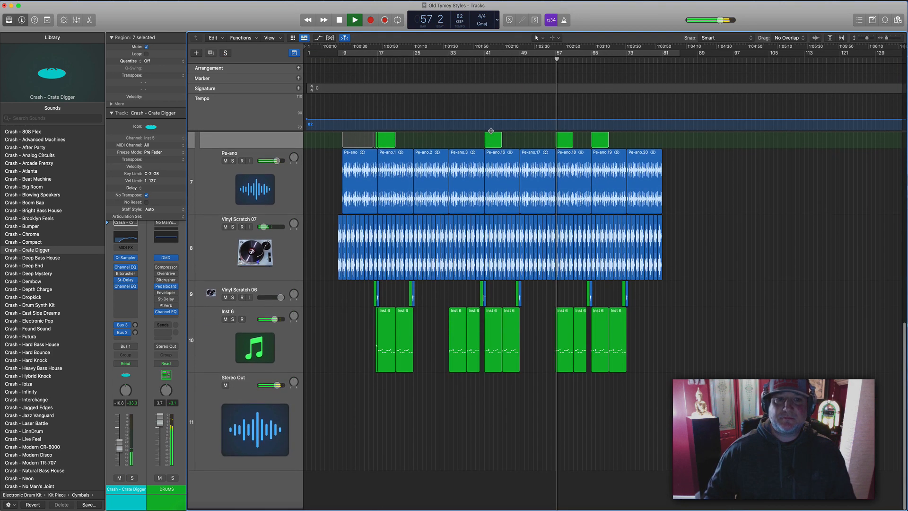
scroll(490, 131, "up", 3)
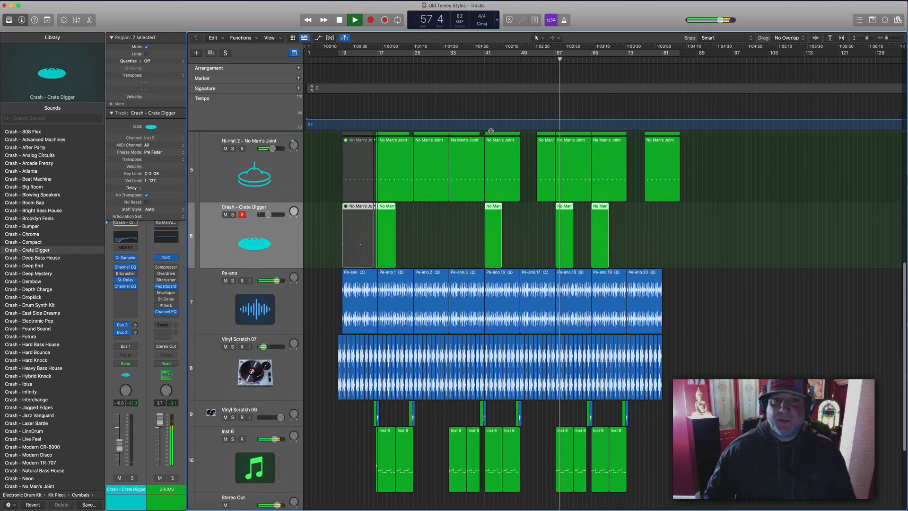
scroll(491, 131, "up", 5)
key("space")
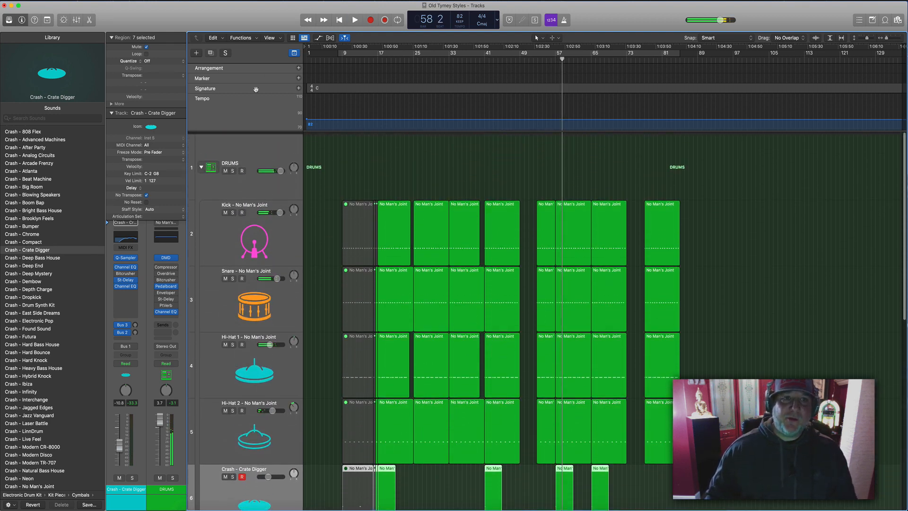
left_click(235, 177)
key("s")
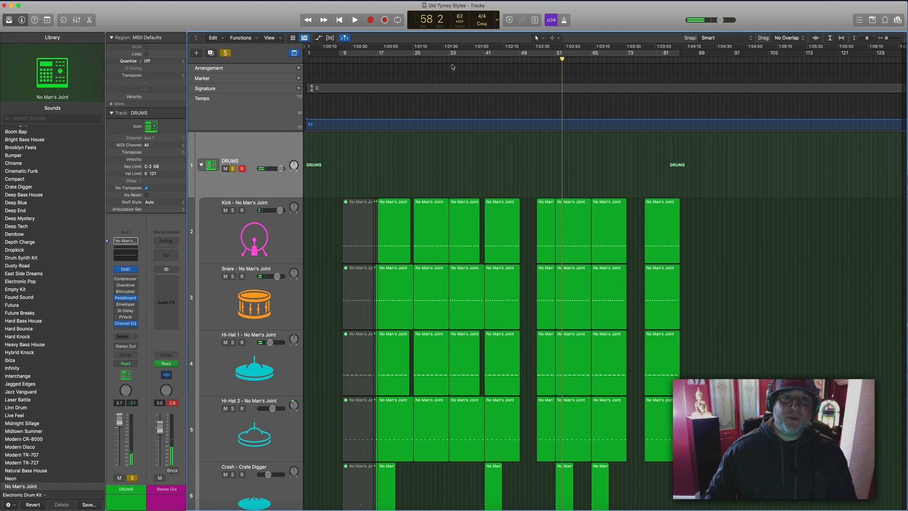
left_click(395, 60)
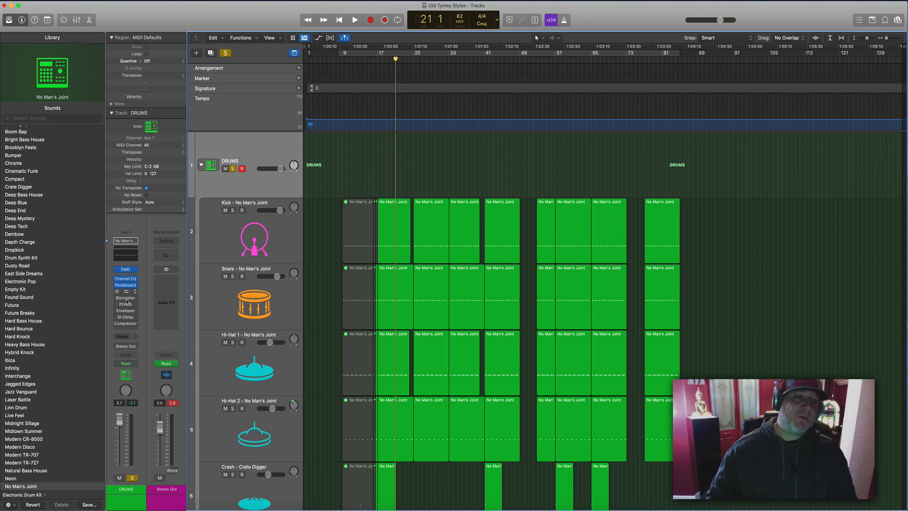
Insert the stereo Waves CLA-2A compressor at the end of the DRUMS stack's effects chain.
left_click(118, 330)
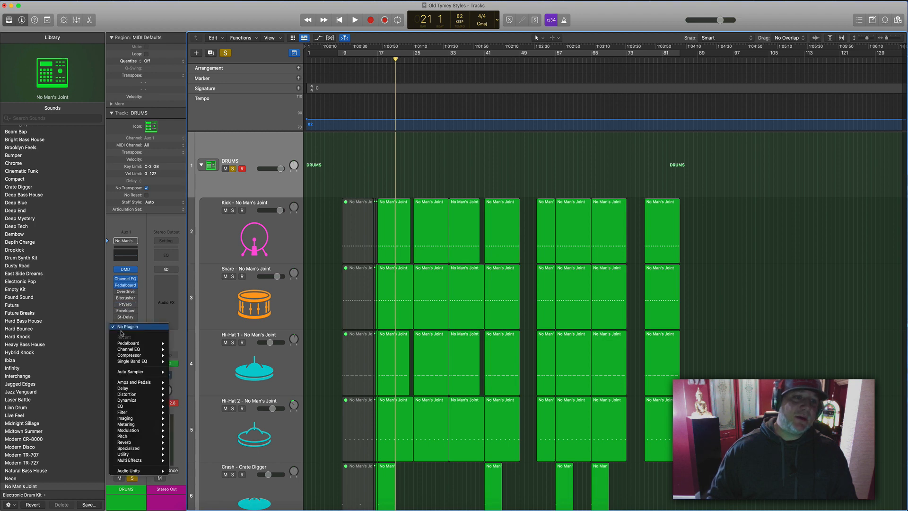
mouse_move(139, 346)
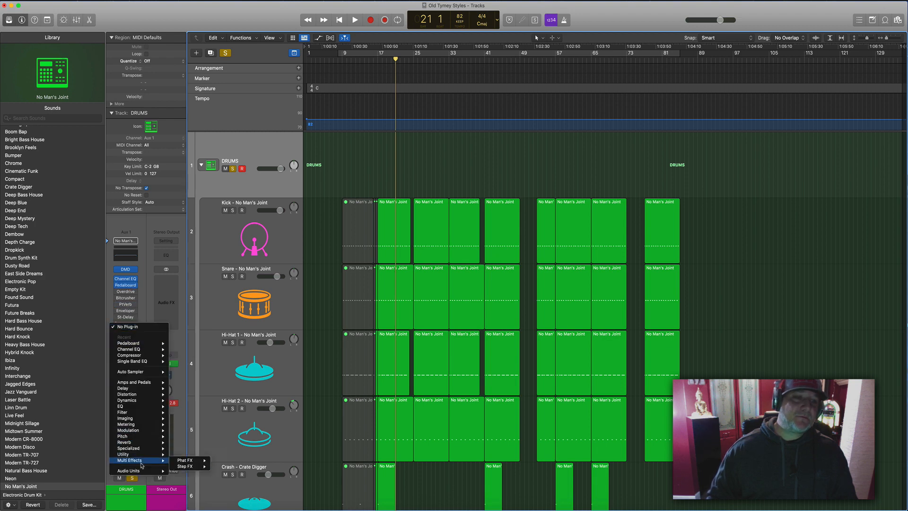
mouse_move(143, 473)
mouse_move(201, 499)
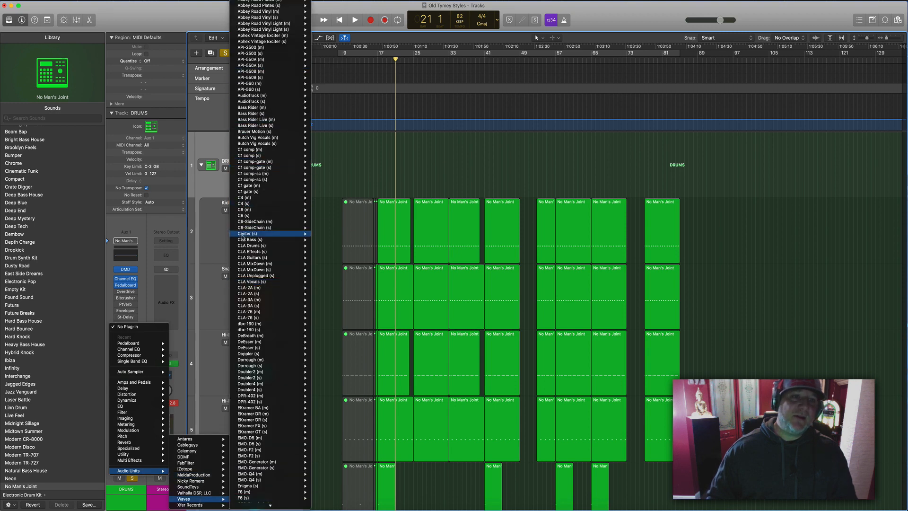
mouse_move(244, 259)
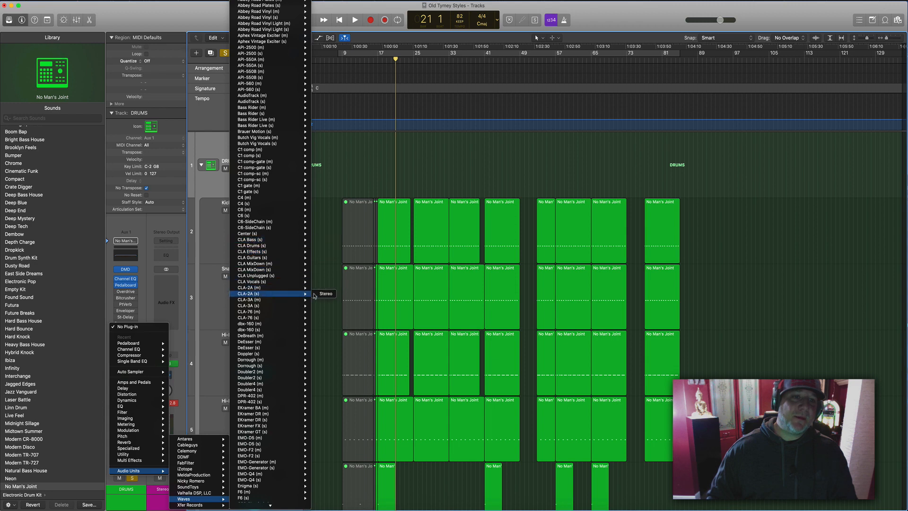
left_click(318, 296)
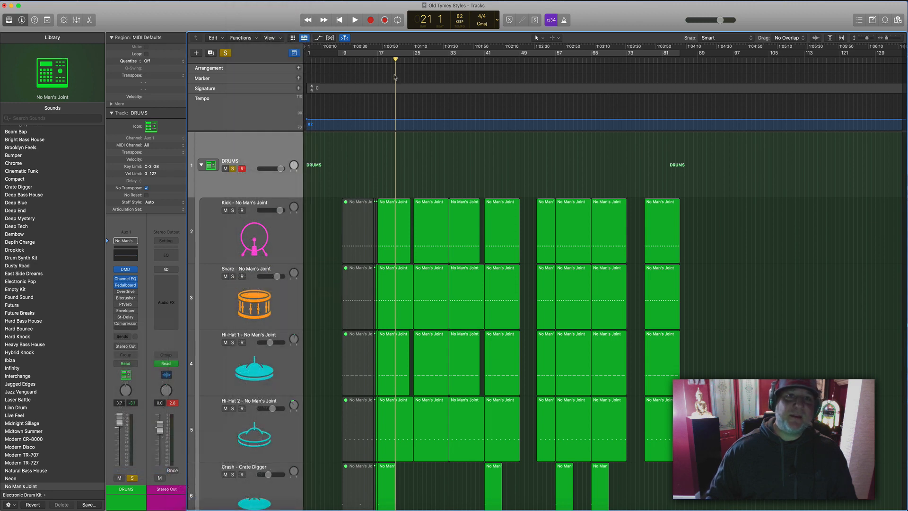
Play the drums from bar 16, lower the DRUMS stack's volume to 2.5 dB and turn off its solo.
left_click(374, 57)
key("space")
left_click_drag(367, 99, 469, 114)
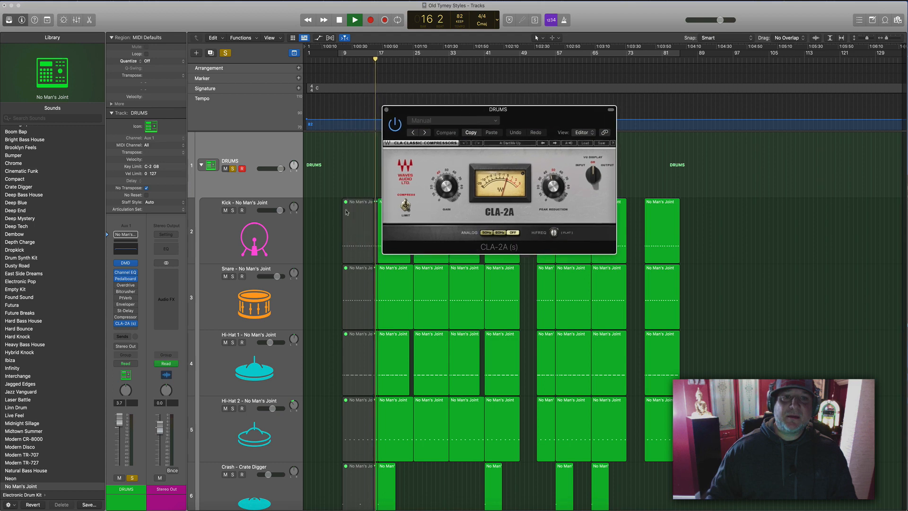
left_click_drag(120, 419, 120, 424)
left_click(133, 478)
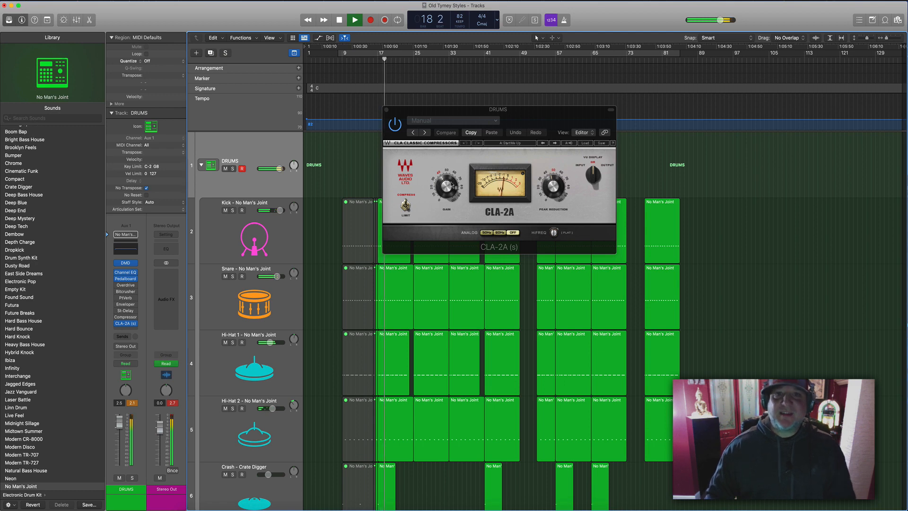
Briefly isolate Hi-Hat 1 during playback, lower its track volume to -12.8 dB and resume playback.
left_click_drag(454, 109, 609, 53)
scroll(235, 280, "down", 3)
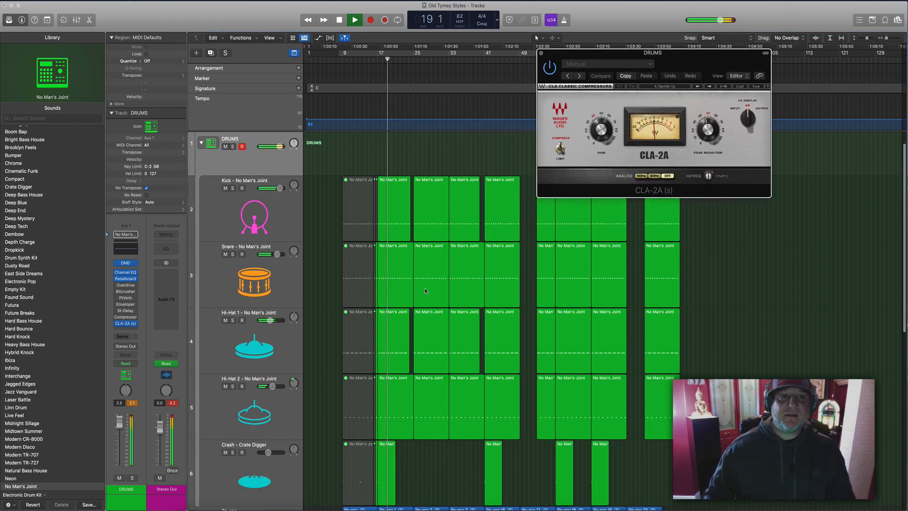
left_click(233, 279)
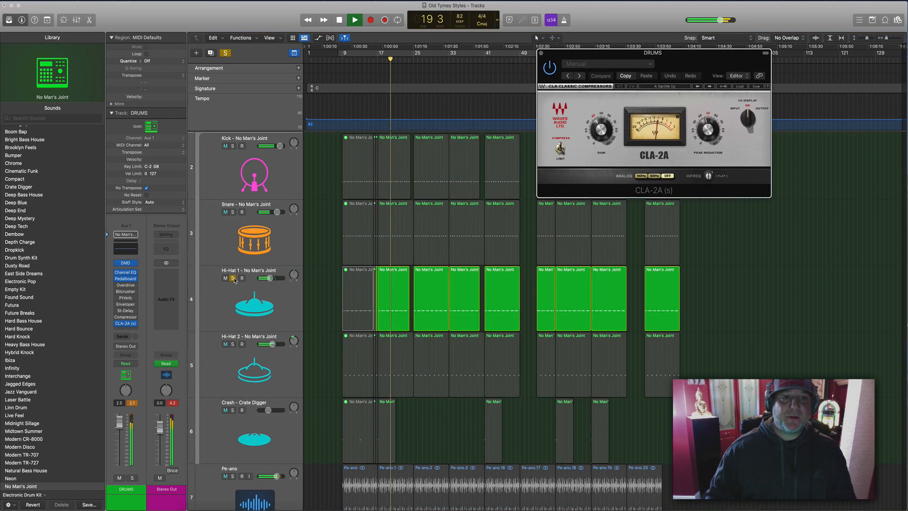
left_click(233, 279)
left_click(258, 290)
key("space")
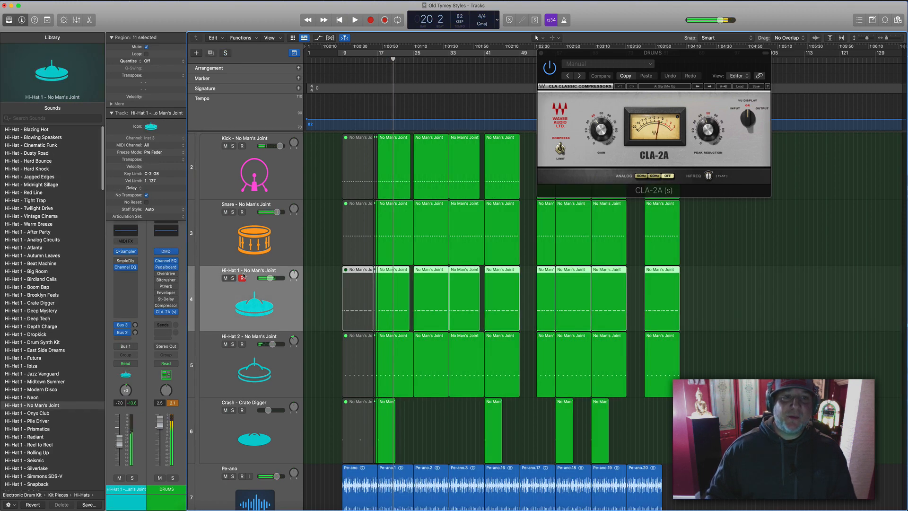
scroll(246, 273, "up", 1)
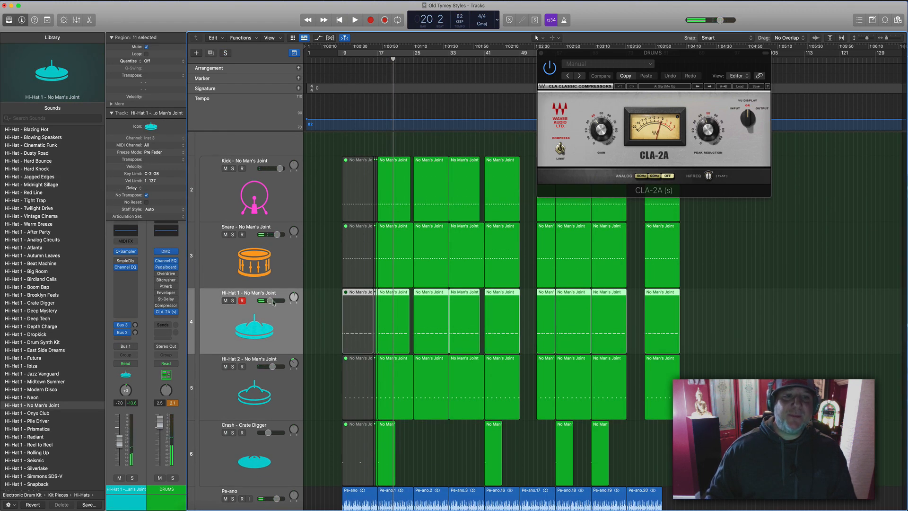
left_click_drag(273, 303, 240, 303)
key("space")
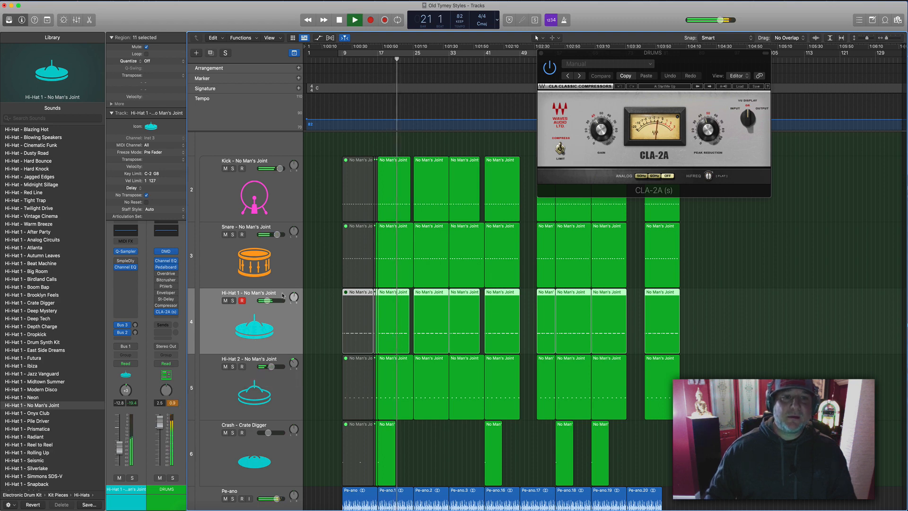
Solo Hi-Hat 1 and shape its Channel EQ with a 220 Hz low cut, a +6.8 dB boost at 4380 Hz and an 11700 Hz high cut.
left_click(232, 301)
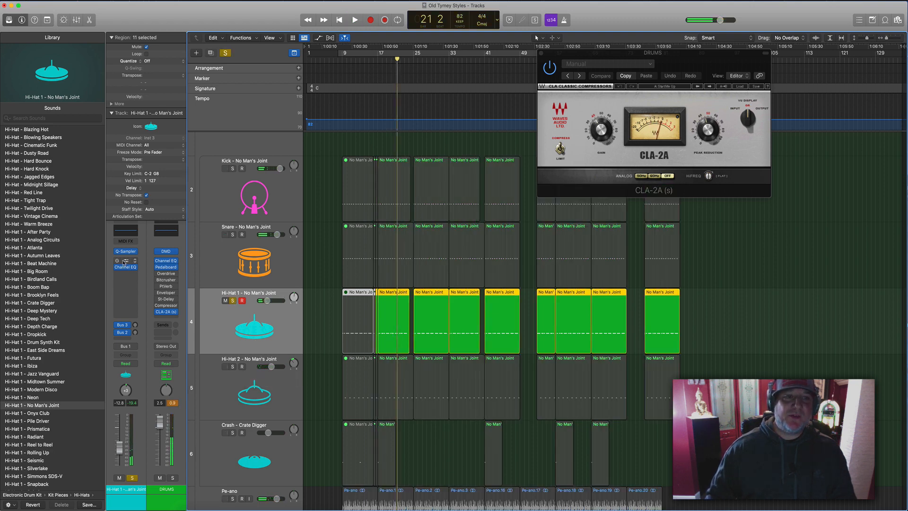
left_click(124, 268)
left_click(305, 134)
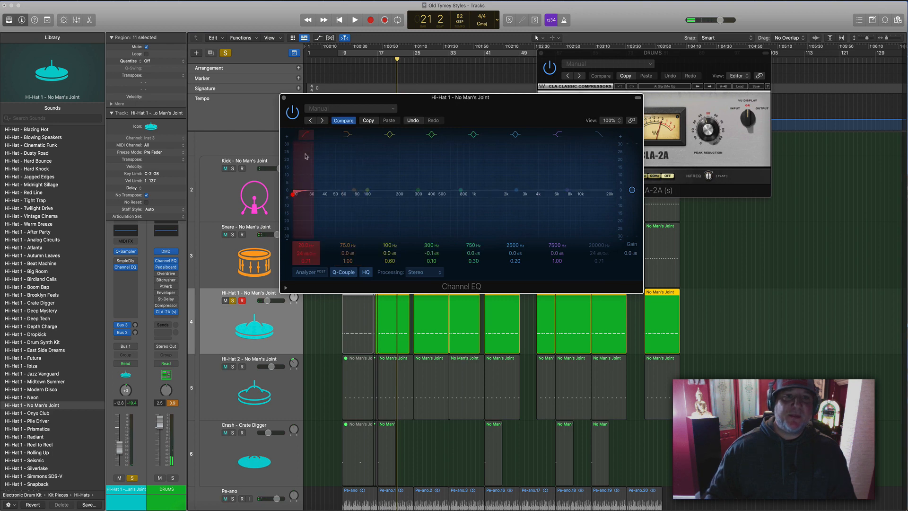
left_click_drag(319, 202, 433, 204)
left_click_drag(501, 203, 527, 193)
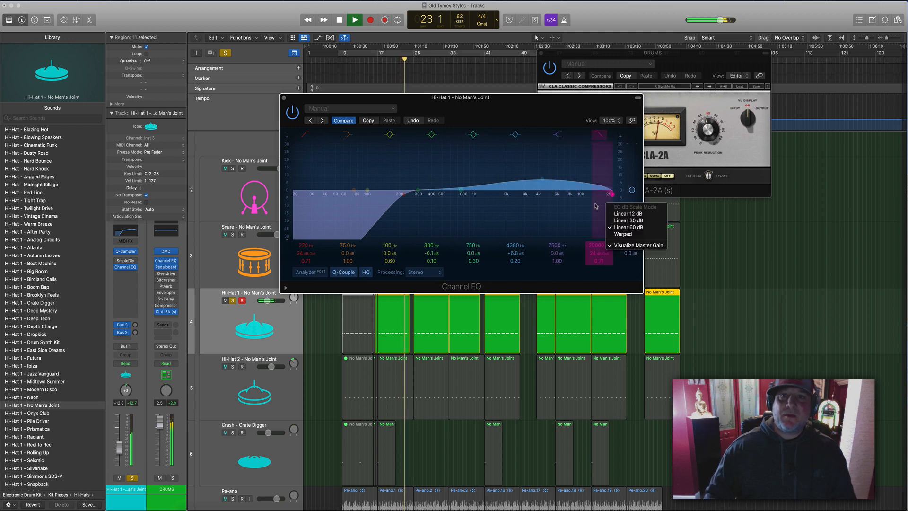
left_click_drag(606, 206, 582, 197)
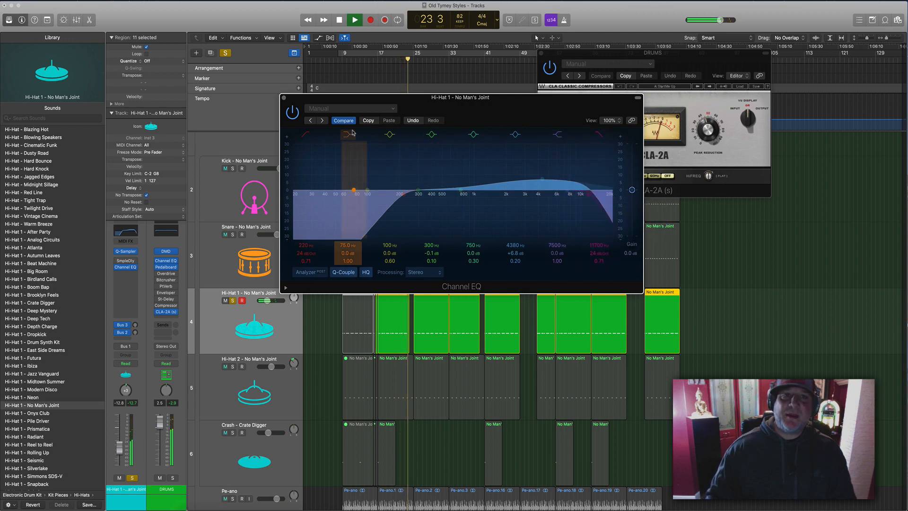
left_click(283, 98)
key("space")
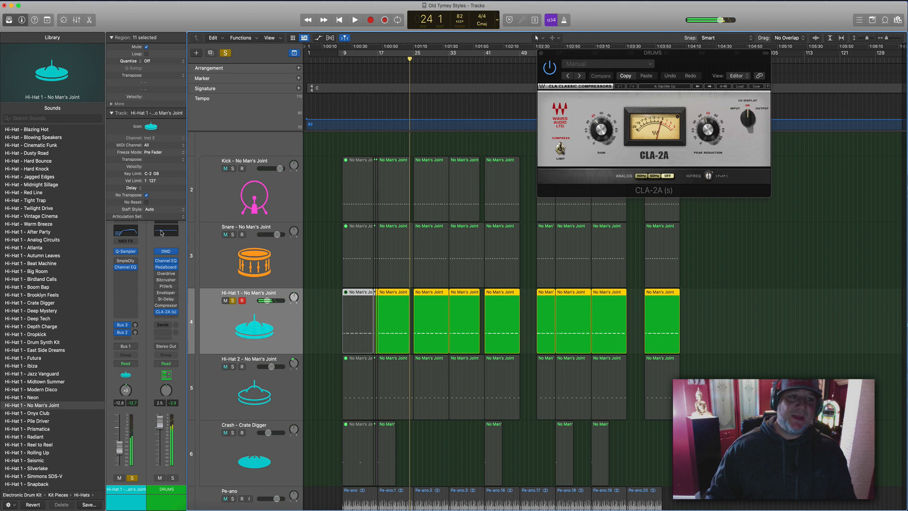
Insert a stereo ChromaVerb reverb after the Channel EQ on the Hi-Hat 1 track.
left_click(120, 273)
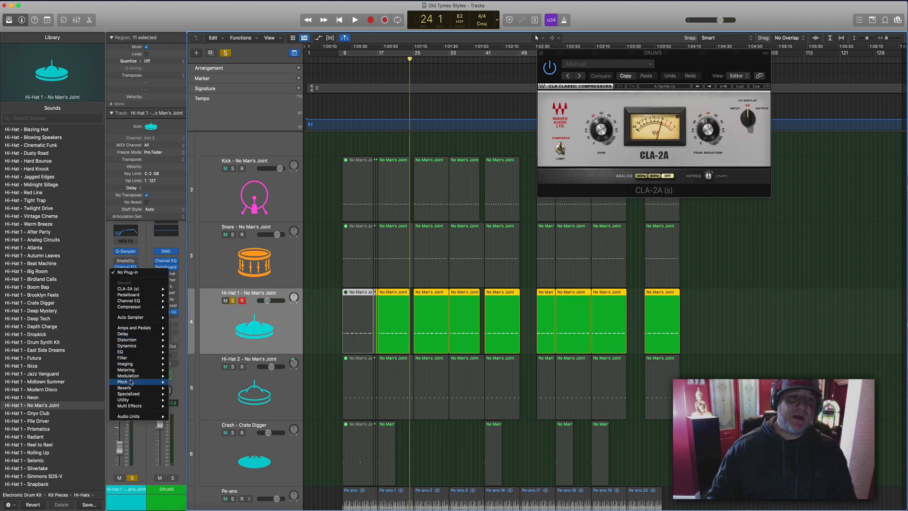
mouse_move(127, 388)
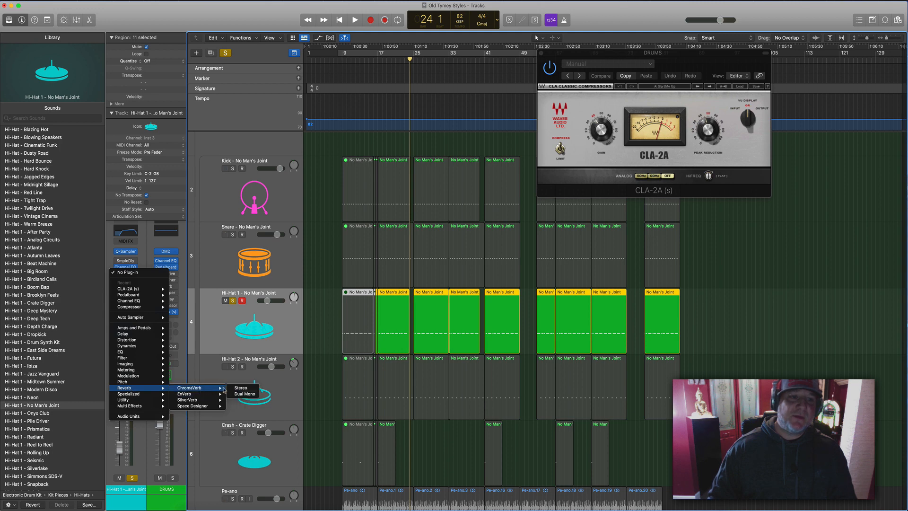
left_click(233, 387)
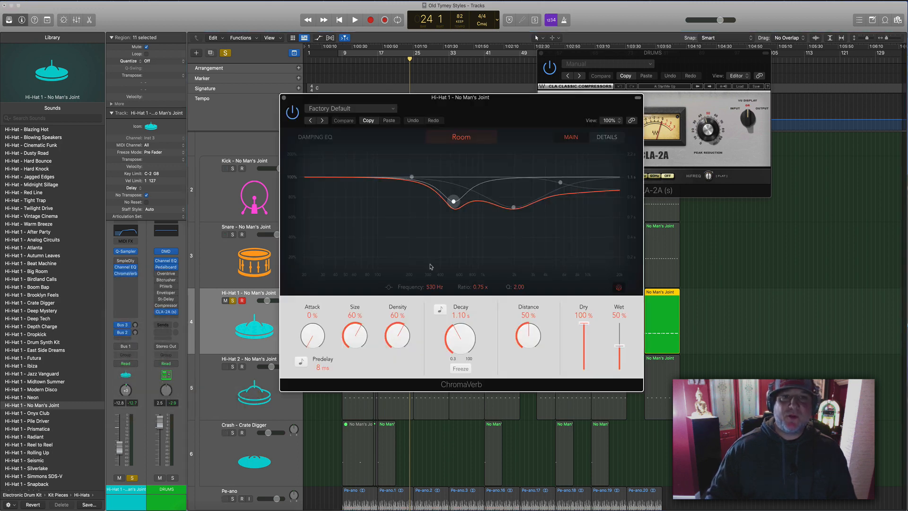
Set Hi-Hat 1's ChromaVerb decay to 0.49 s and wet level to 10% while auditioning the soloed track.
key("space")
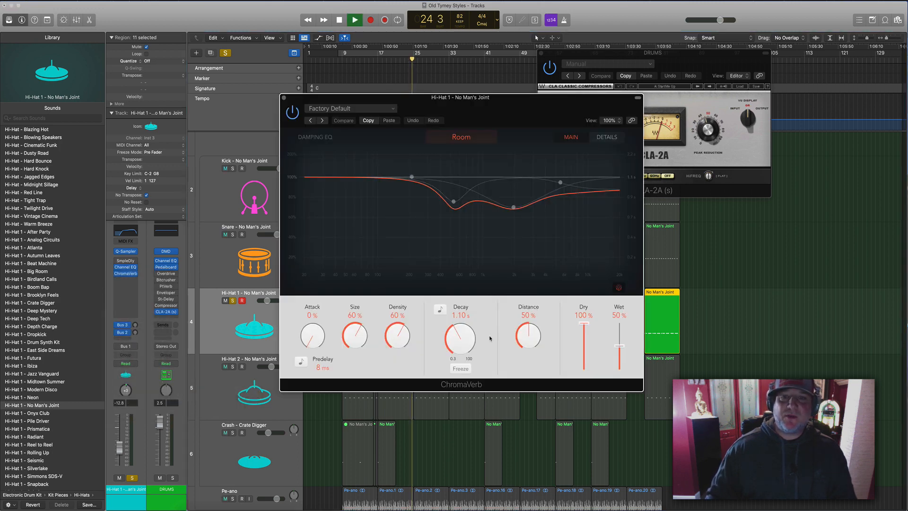
left_click_drag(464, 340, 458, 363)
key("space")
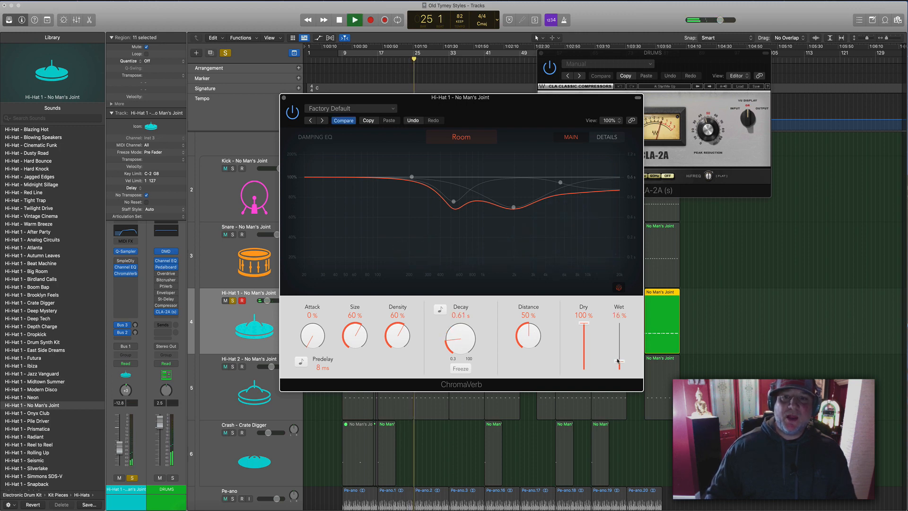
left_click_drag(461, 340, 620, 365)
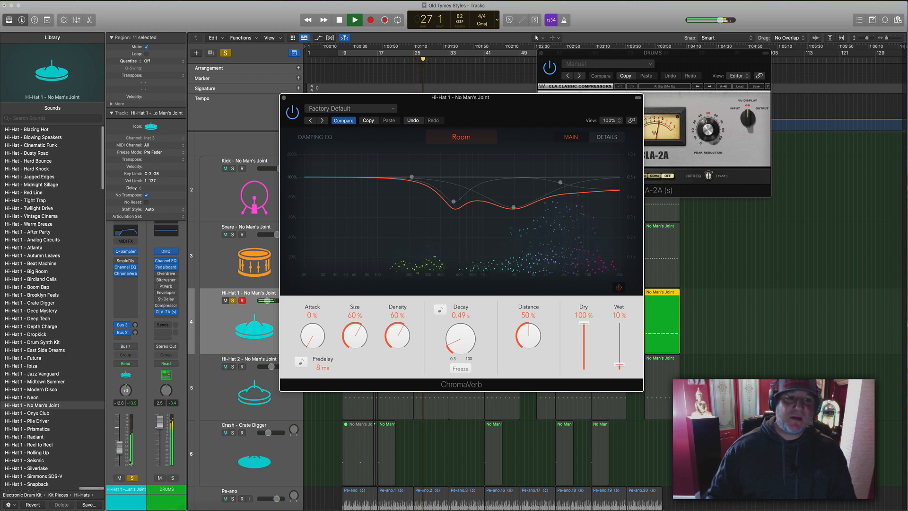
Unsolo Hi-Hat 1, lower its volume to -14.4 dB, and set its ChromaVerb decay to 0.91 s and wet level to 8%.
left_click(133, 478)
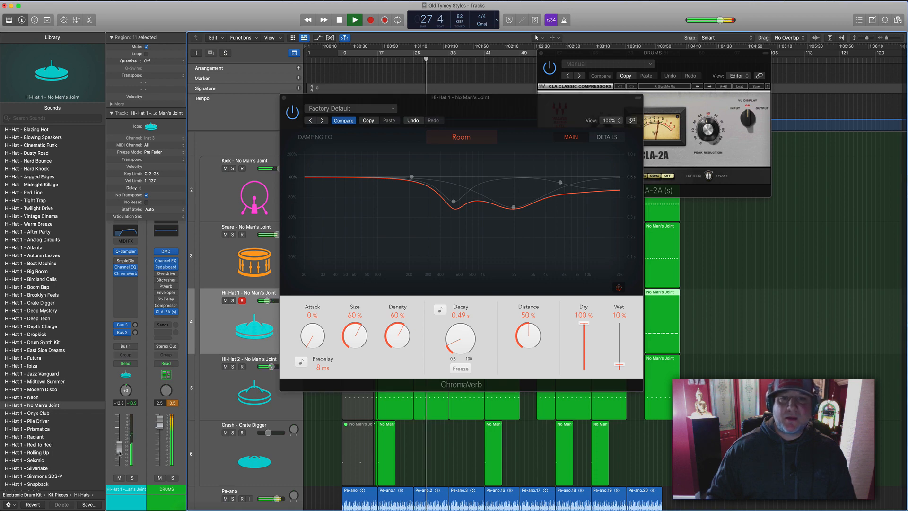
left_click_drag(120, 453, 120, 455)
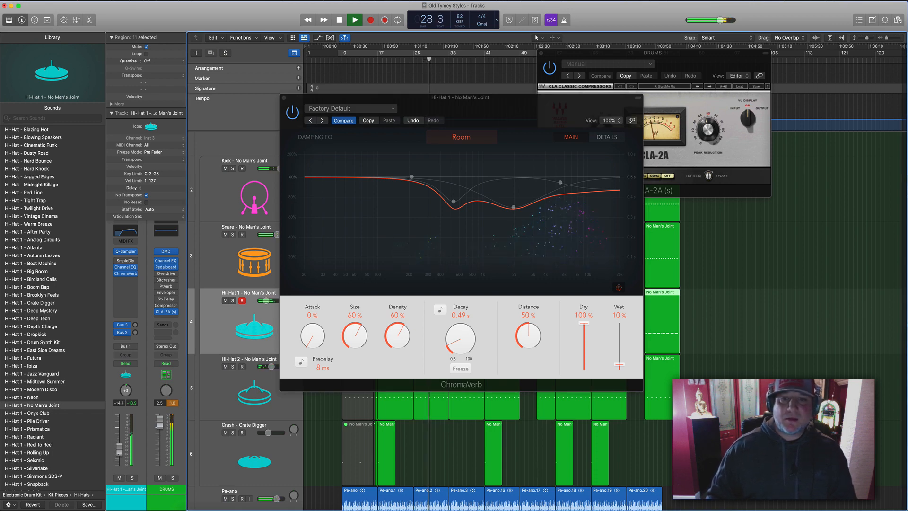
mouse_move(453, 332)
left_mouse_down()
mouse_move(458, 340)
mouse_move(459, 326)
left_mouse_up()
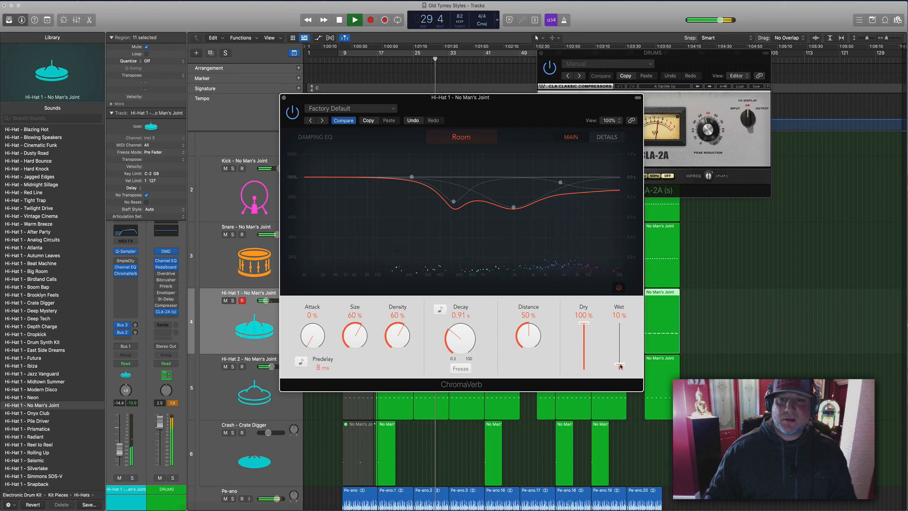
left_click_drag(620, 367, 620, 367)
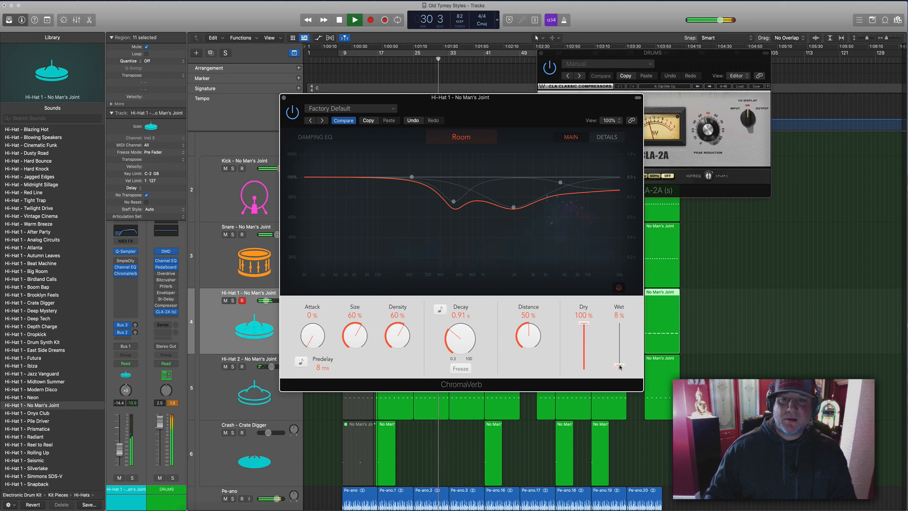
left_click(284, 98)
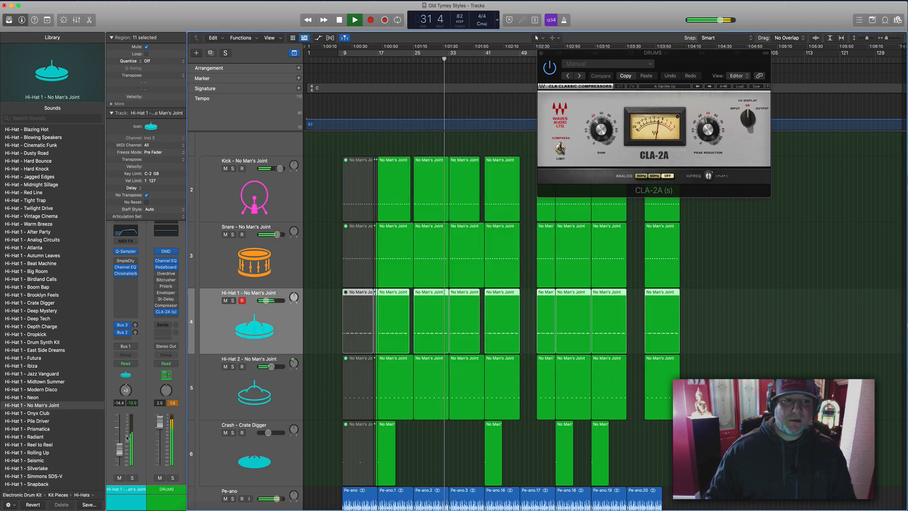
Lower Hi-Hat 1's volume to -16.6 dB, close the DRUMS CLA-2A compressor window and stop playback.
left_click_drag(120, 452, 119, 455)
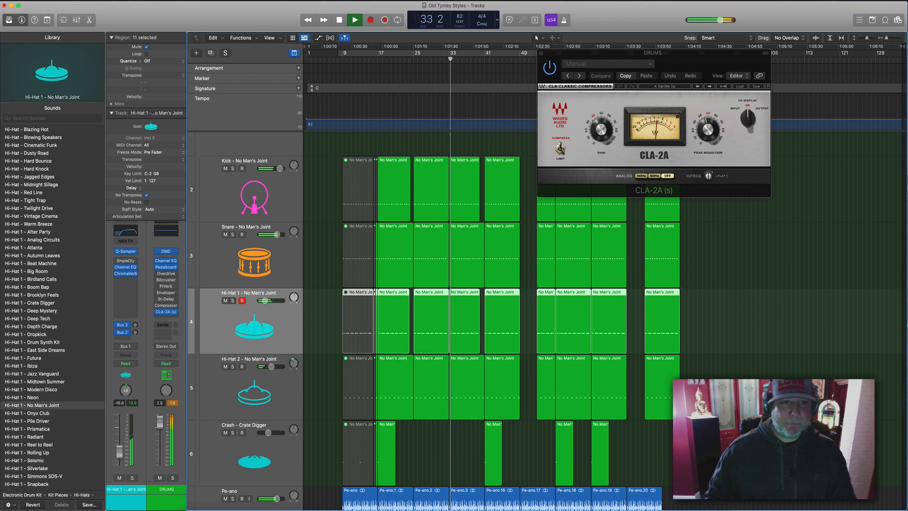
left_click(541, 53)
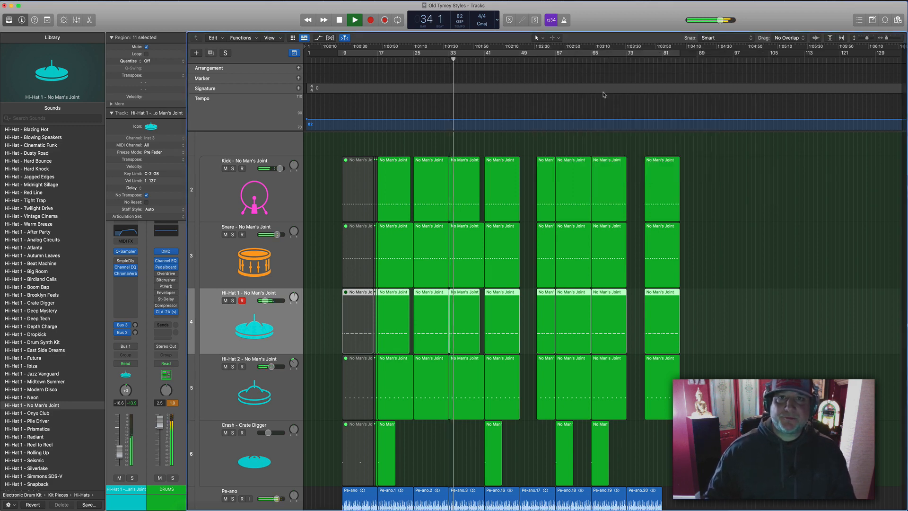
scroll(744, 292, "down", 2)
scroll(744, 291, "down", 4)
key("space")
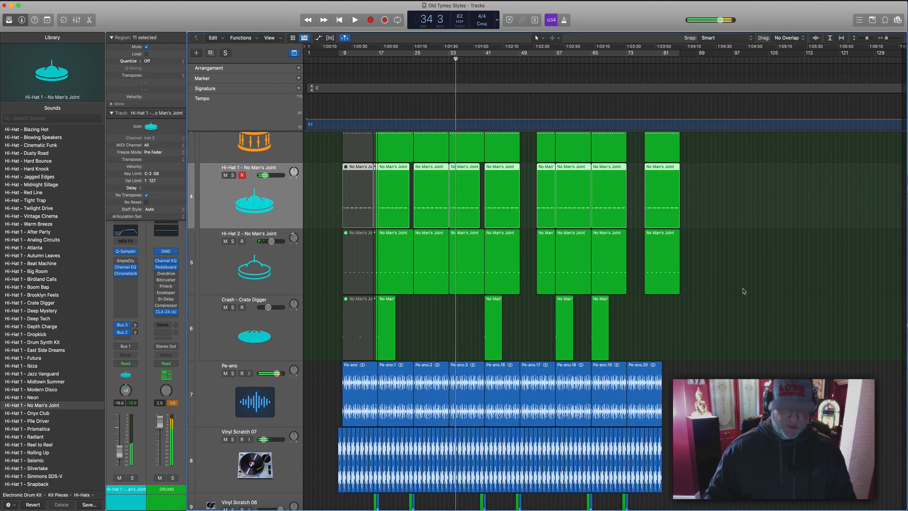
Add one software instrument track below Inst 6 and load Stylus RMX as its instrument.
scroll(742, 289, "down", 7)
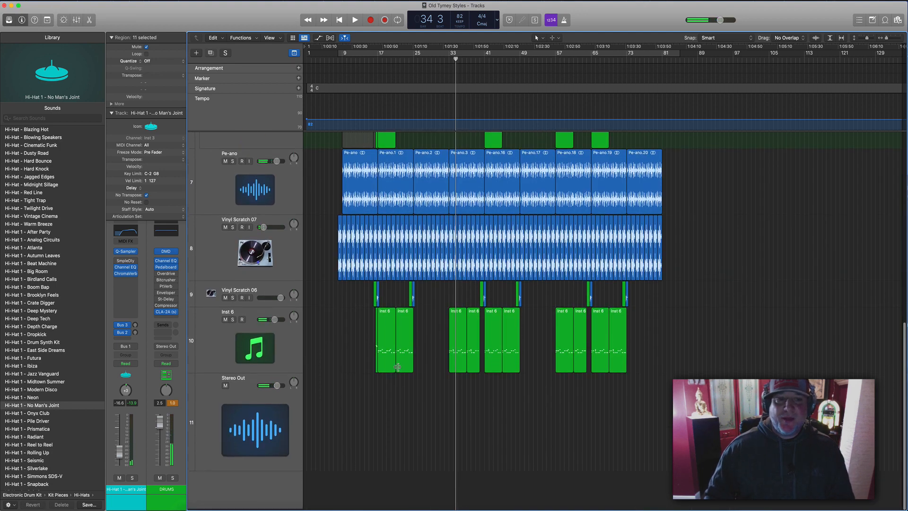
left_click(274, 352)
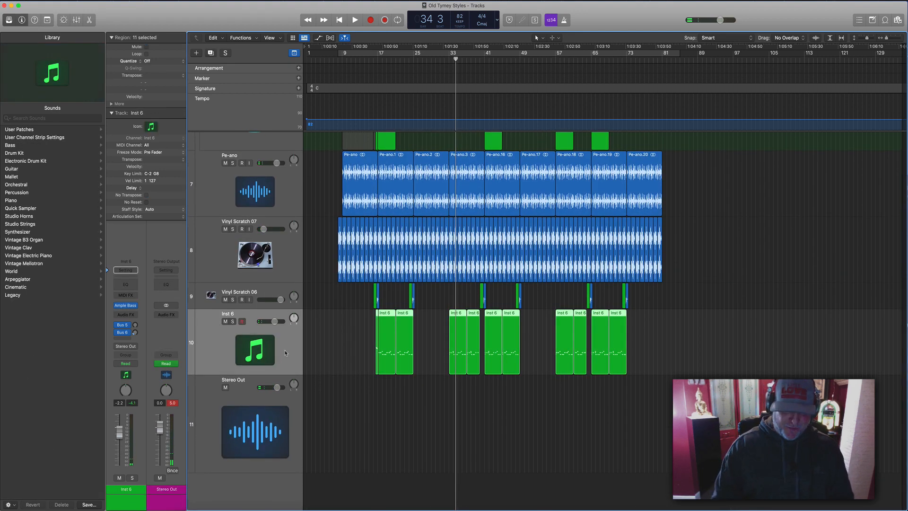
key("alt+super+n")
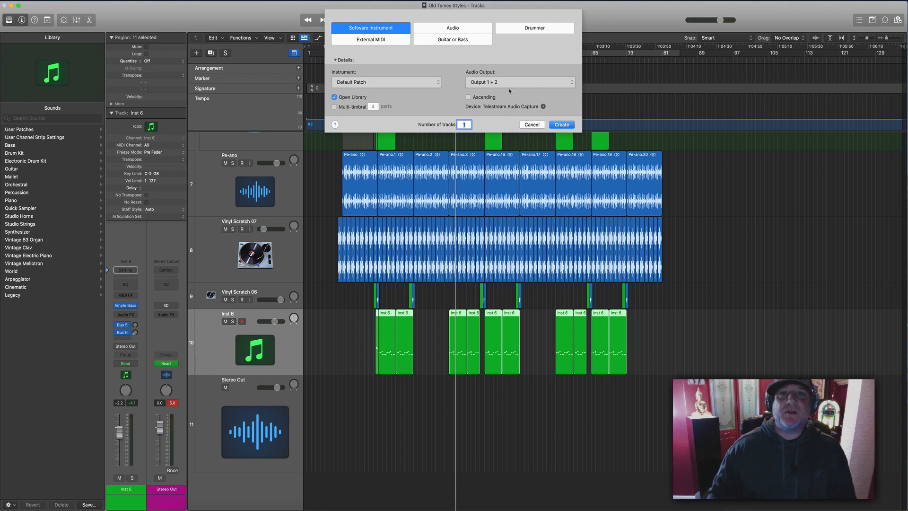
left_click(561, 125)
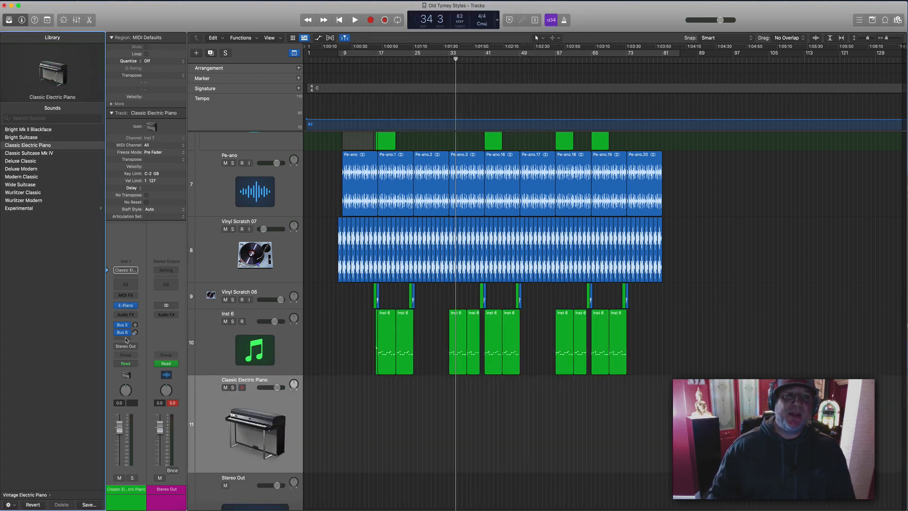
left_click(133, 305)
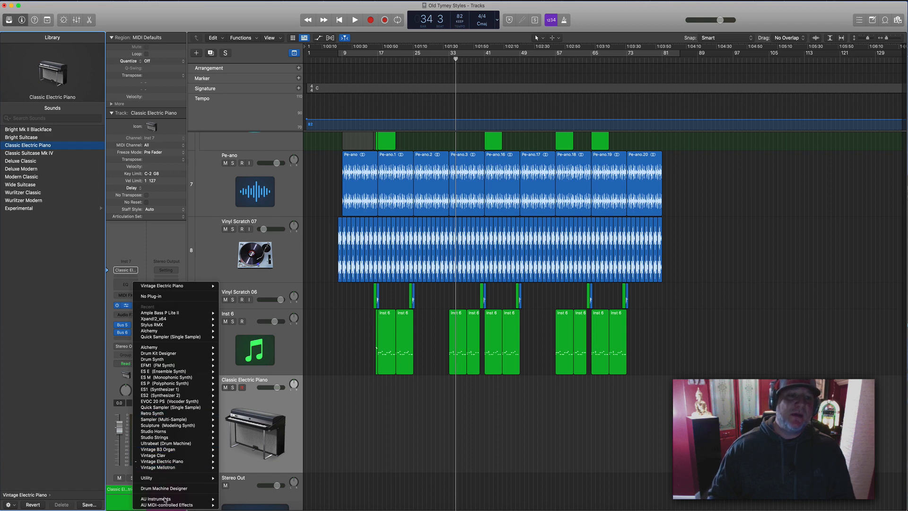
mouse_move(164, 500)
mouse_move(234, 500)
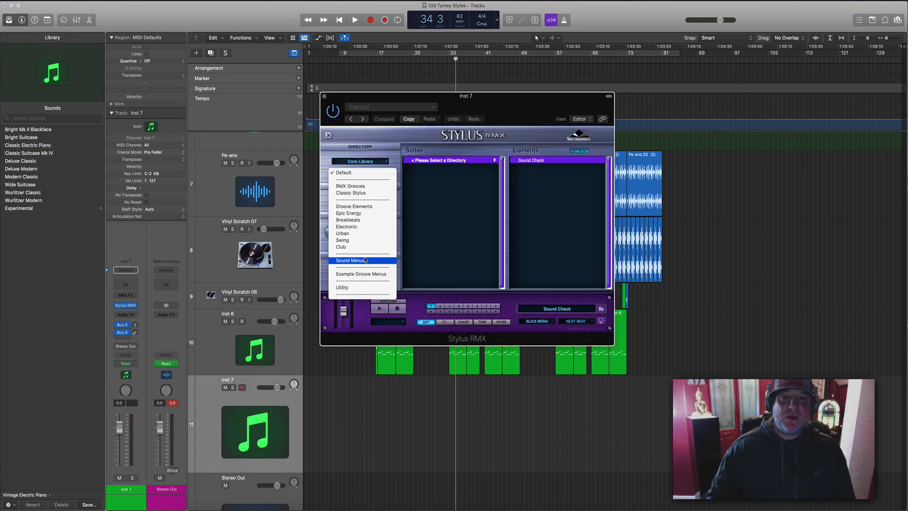
Select the Hi-Hats suite from Stylus RMX's Sound Menus directory and set the trigger mode to Immediate.
left_click(361, 274)
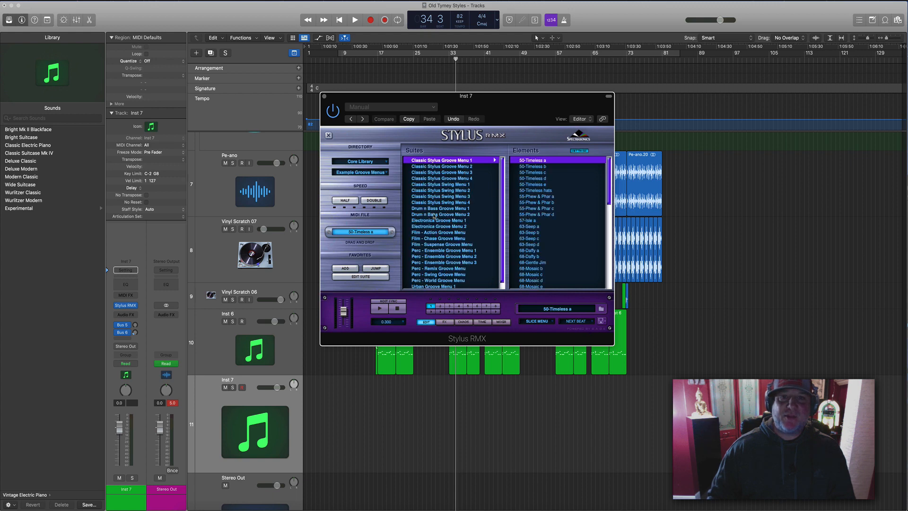
left_click(374, 174)
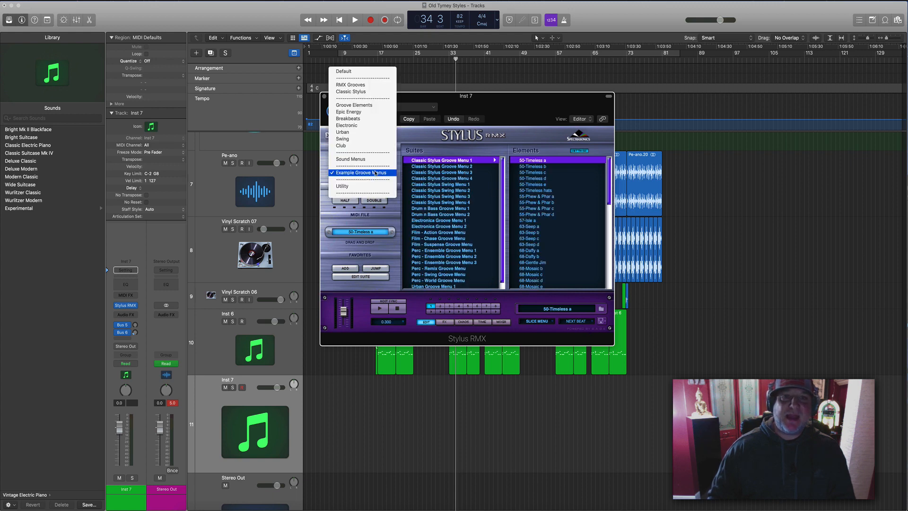
left_click(368, 160)
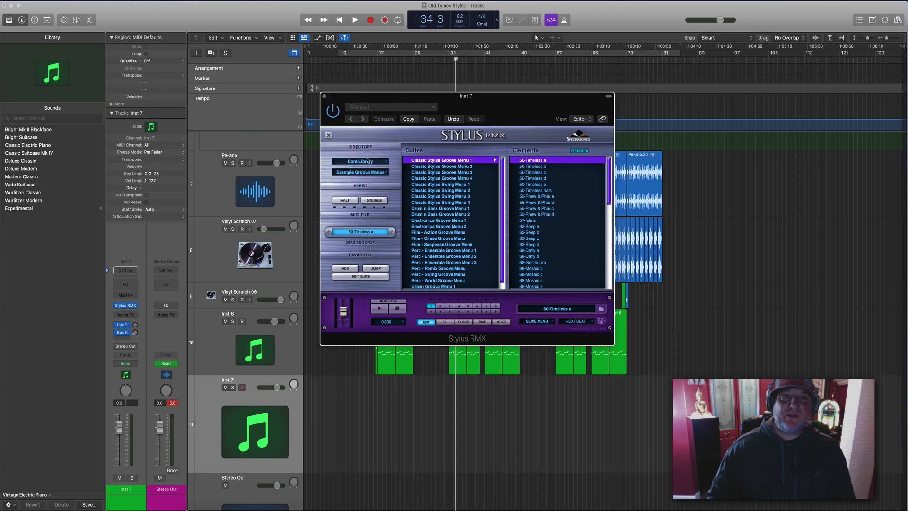
left_click(573, 323)
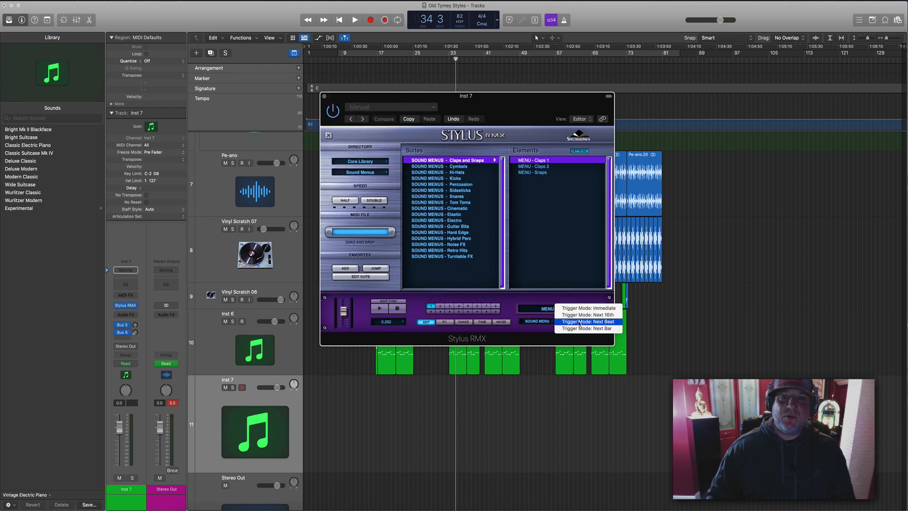
left_click(572, 307)
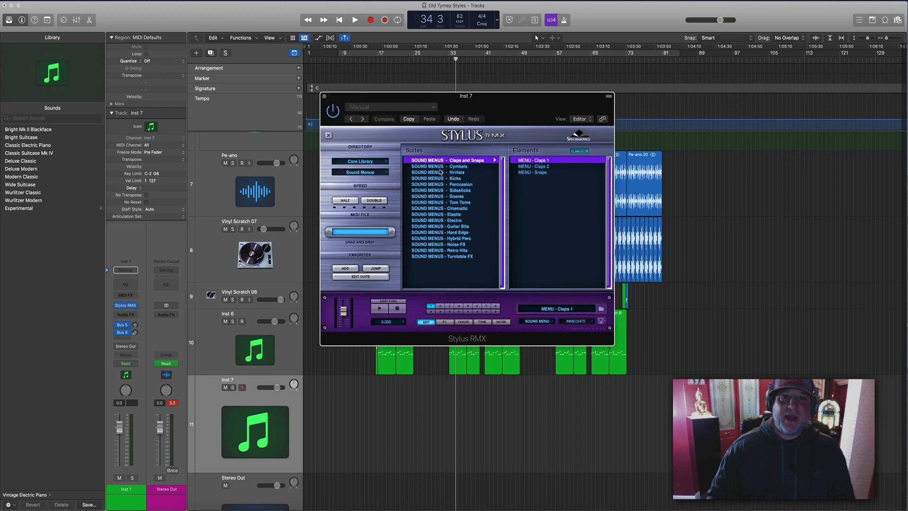
left_click(441, 172)
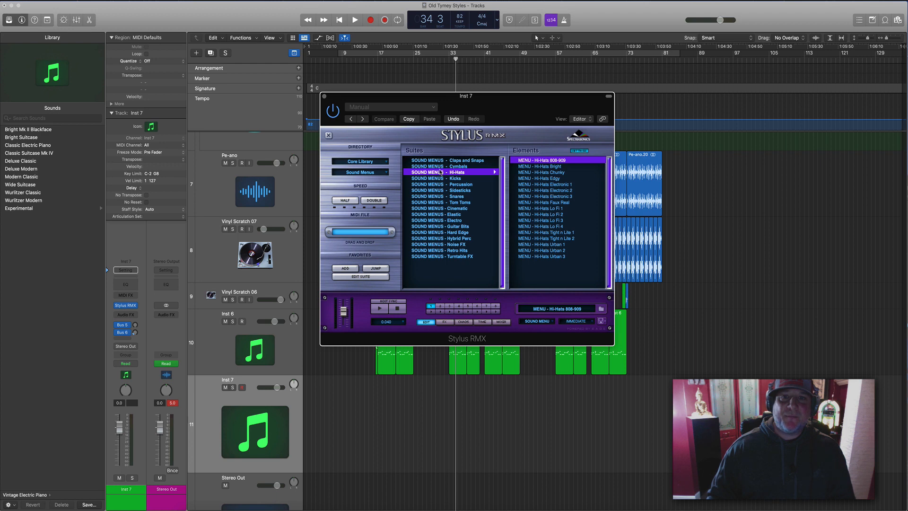
Switch Stylus RMX to the Groove Elements directory and select the HiHats 1 suite.
left_click(386, 173)
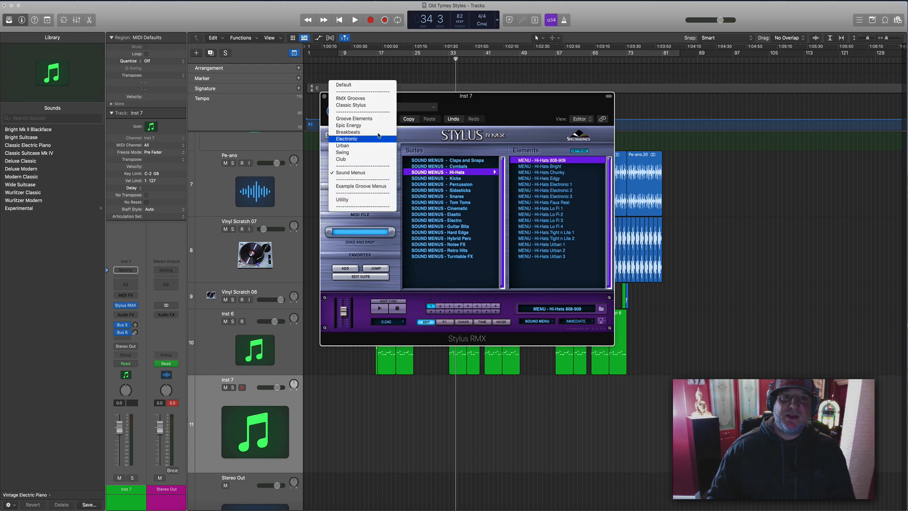
left_click(426, 155)
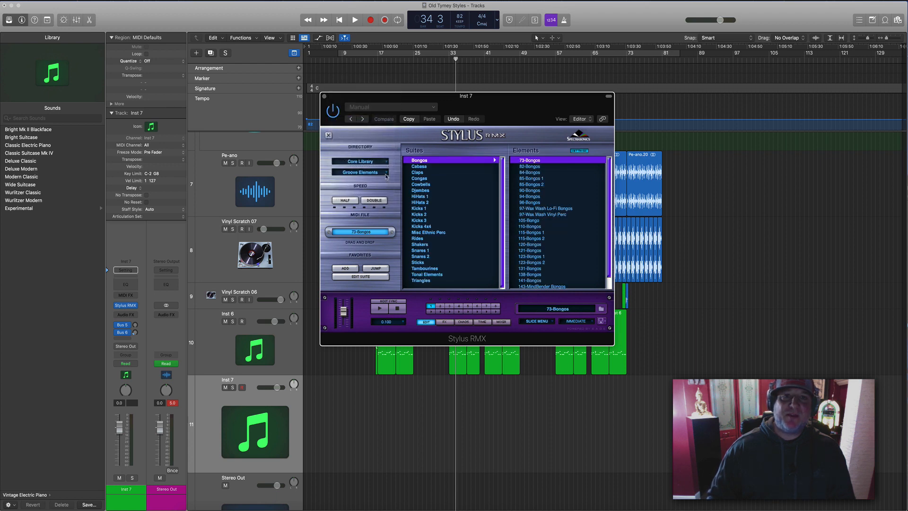
left_click(383, 172)
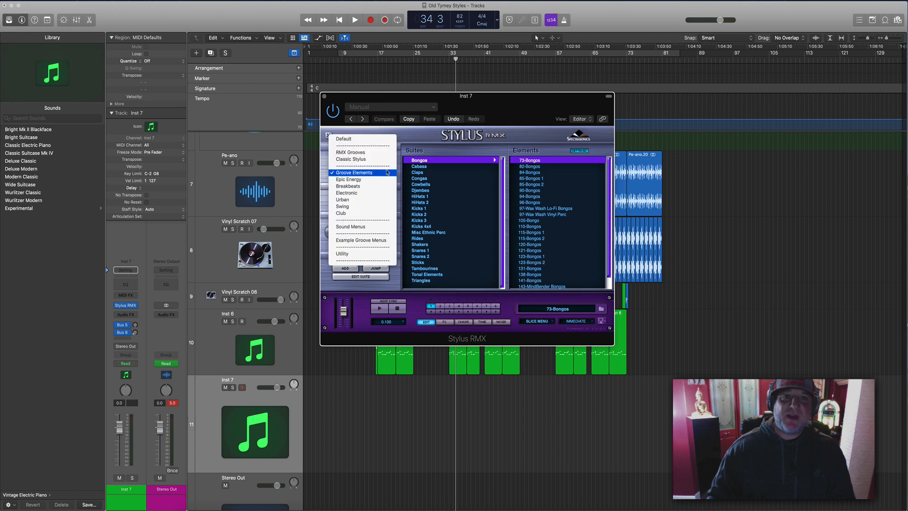
left_click(429, 145)
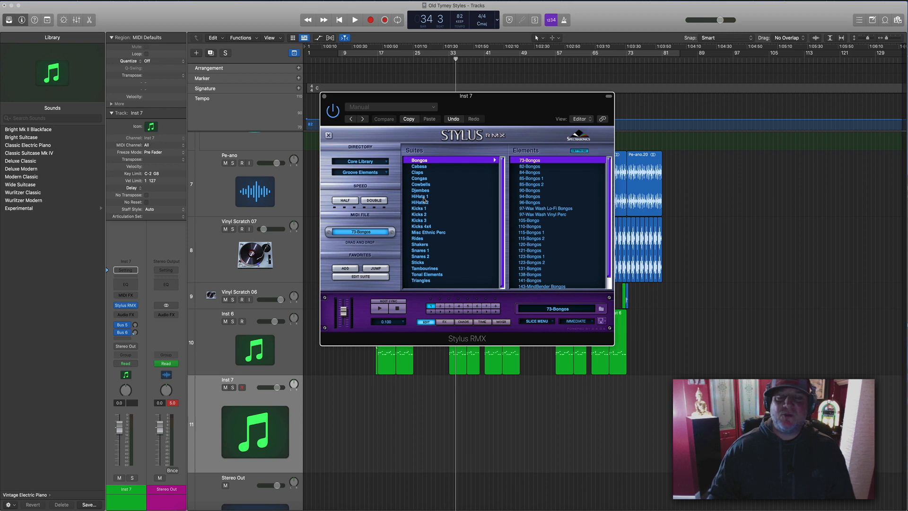
left_click(424, 198)
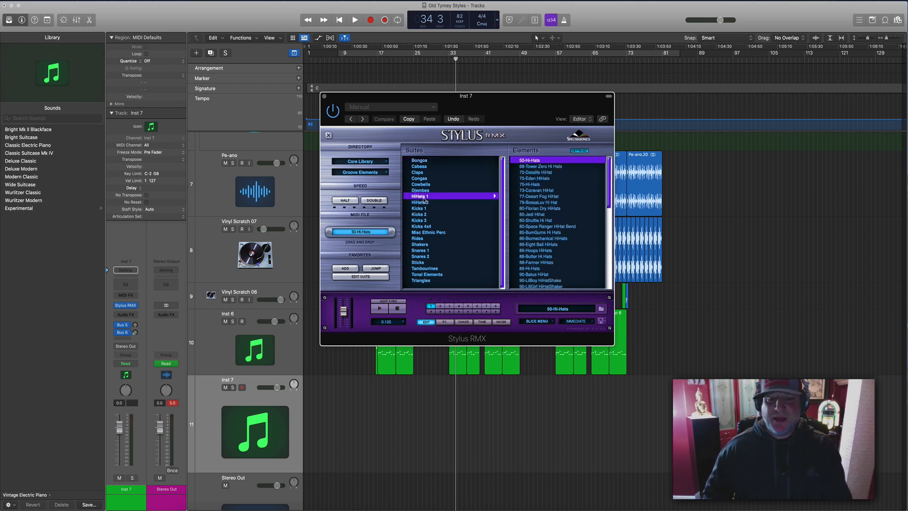
Set Stylus RMX's MIDI mode to Groove Menu and move its window off the earlier bars of the arrangement.
left_click(589, 323)
left_click(552, 323)
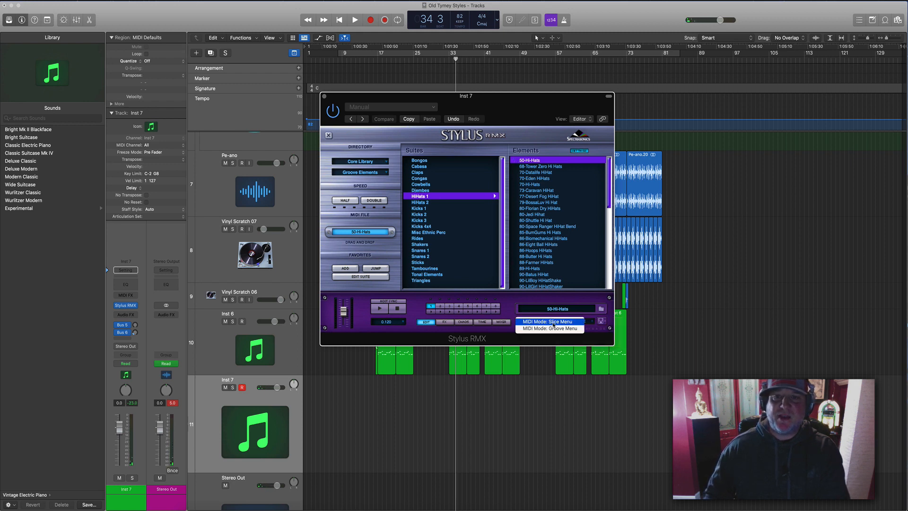
left_click(553, 323)
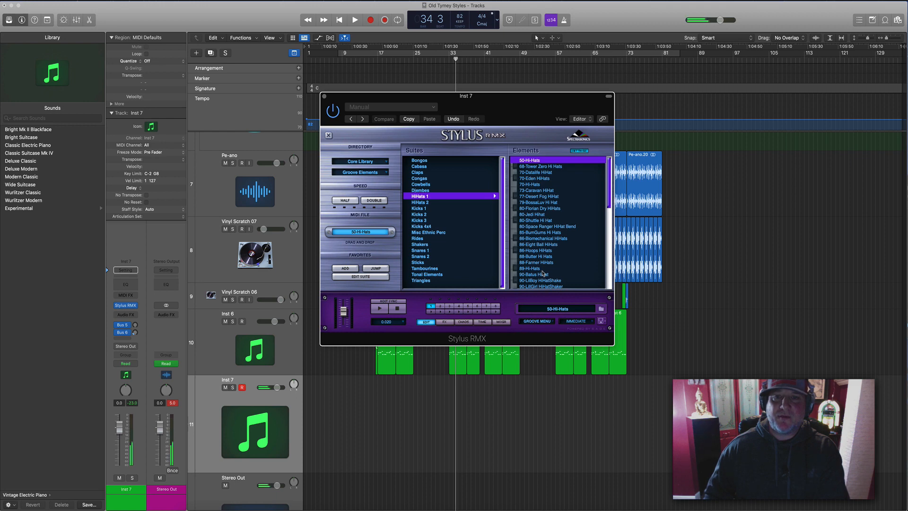
left_click_drag(553, 102, 814, 142)
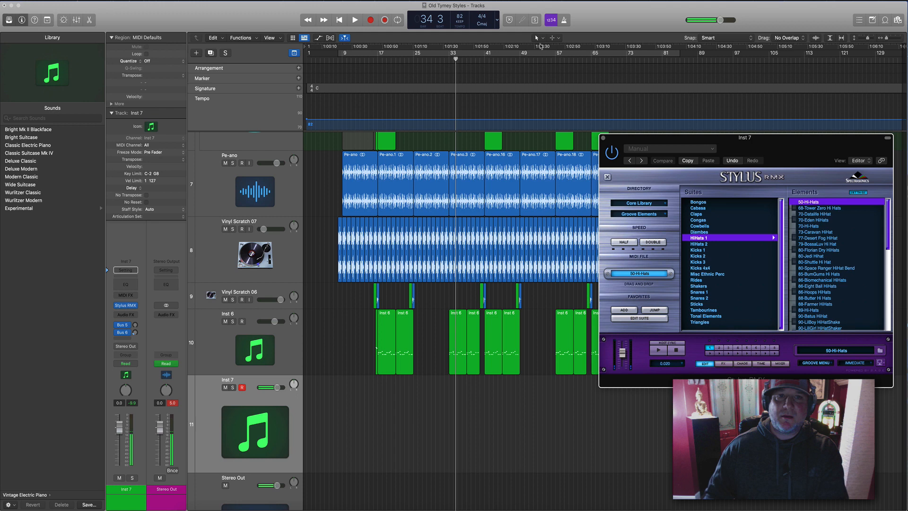
Play the song from bar 8 and place the 50-Hi-Hats MIDI file on the Inst 7 track at bar 9.
left_click(337, 59)
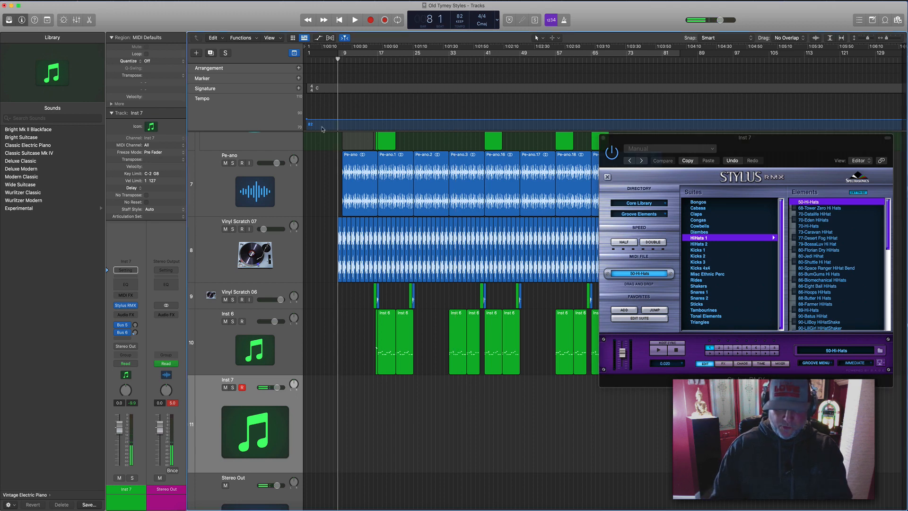
key("space")
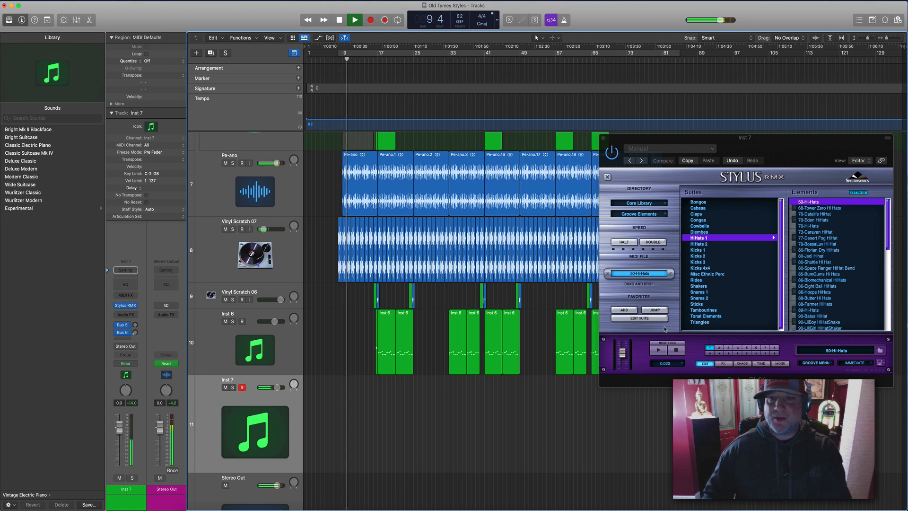
left_click_drag(640, 275, 342, 400)
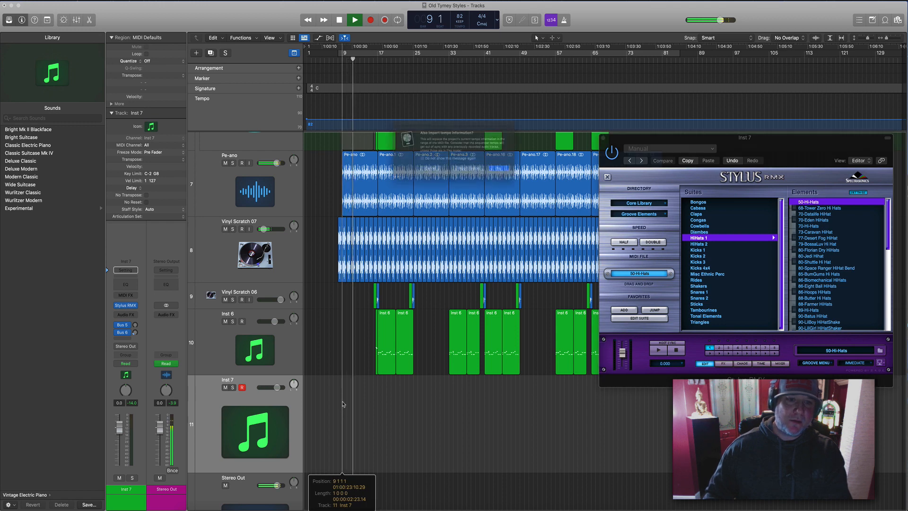
left_click(515, 175)
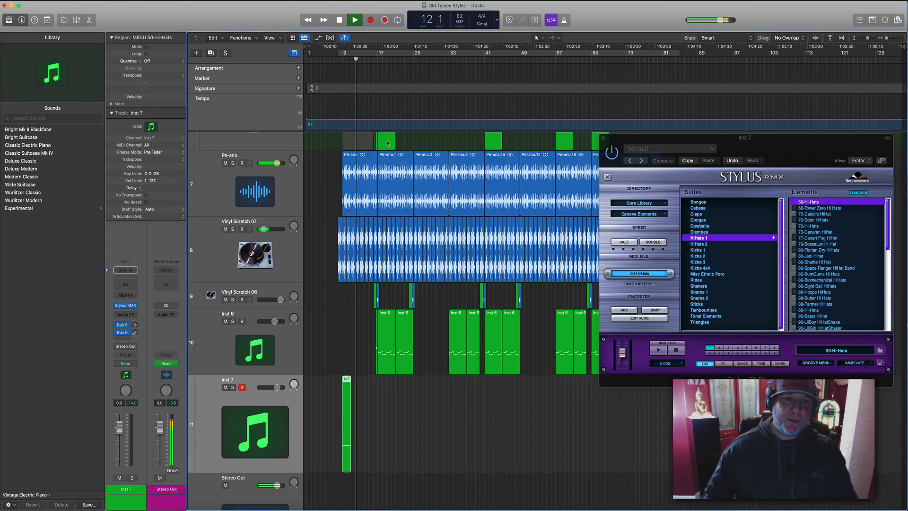
Audition the 50-Hi-Hats region with the song while raising Inst 7's volume to 1.2 dB, and stop playback.
key("space")
key("space")
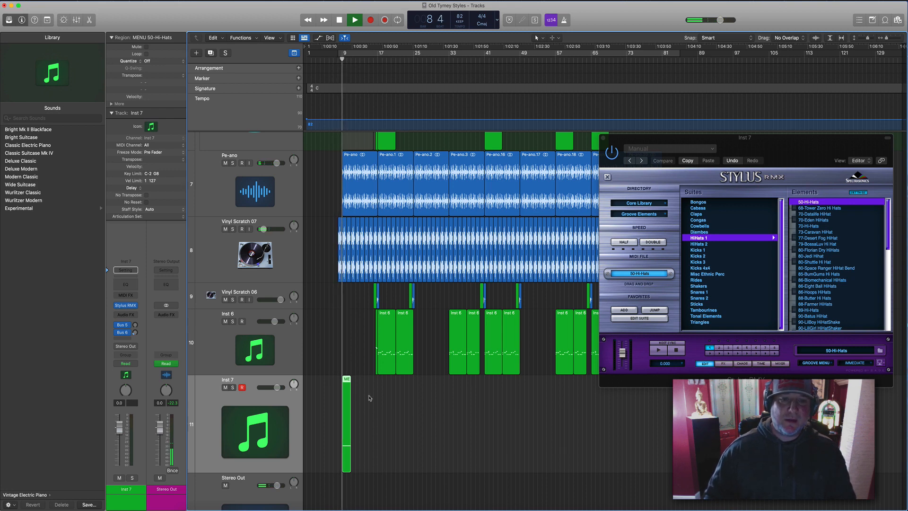
left_click_drag(277, 387, 279, 387)
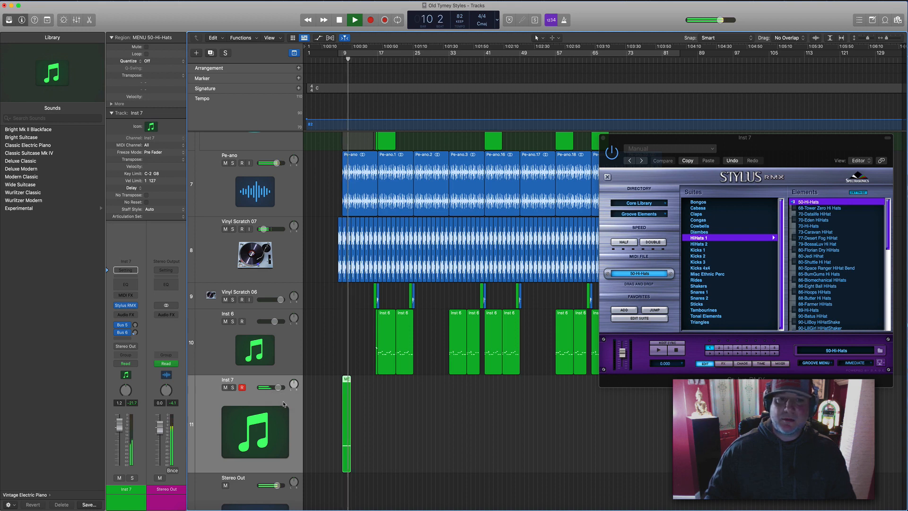
key("space")
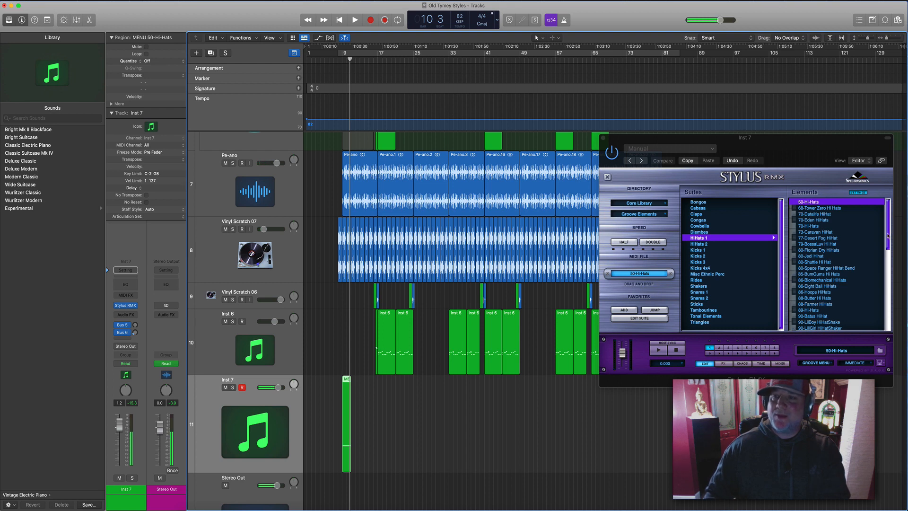
Select the 90-Stutter HH Ac element in Stylus RMX and briefly play the song from bar 9.
mouse_move(888, 236)
left_mouse_down()
mouse_move(890, 312)
mouse_move(893, 251)
left_mouse_up()
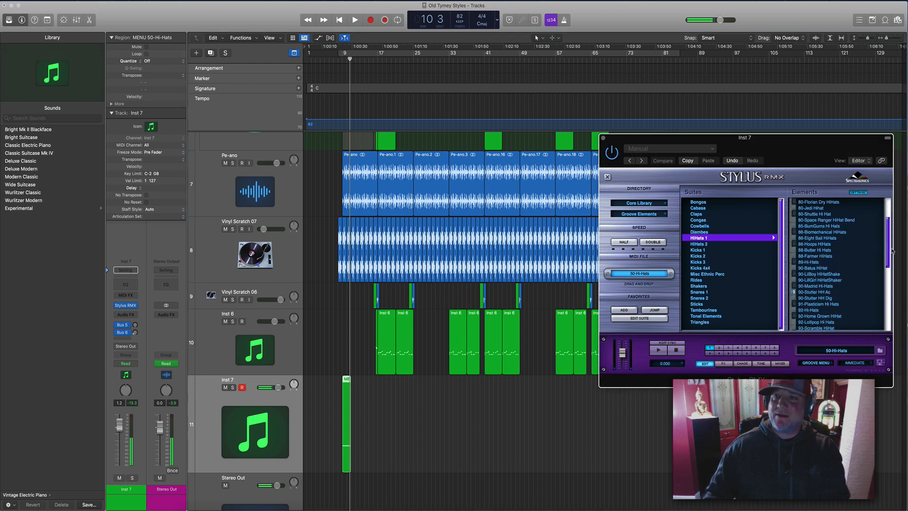
left_click(821, 292)
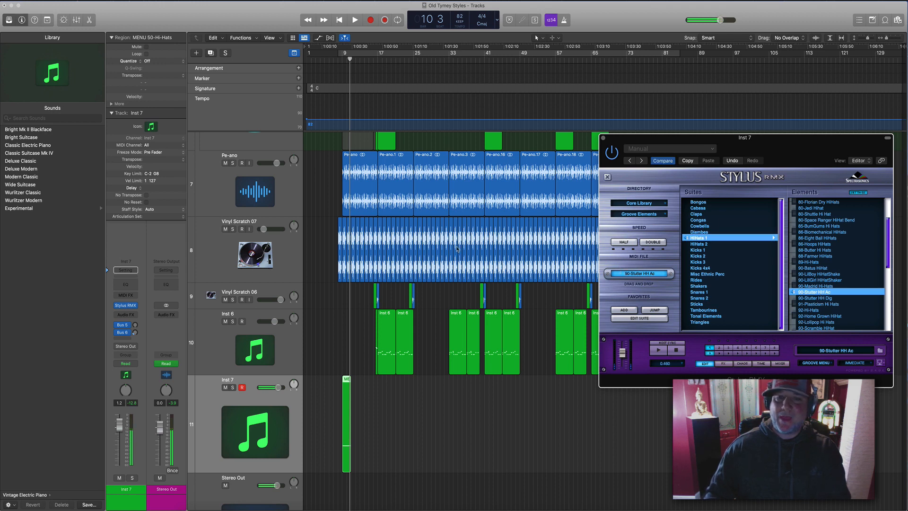
left_click(341, 61)
key("space")
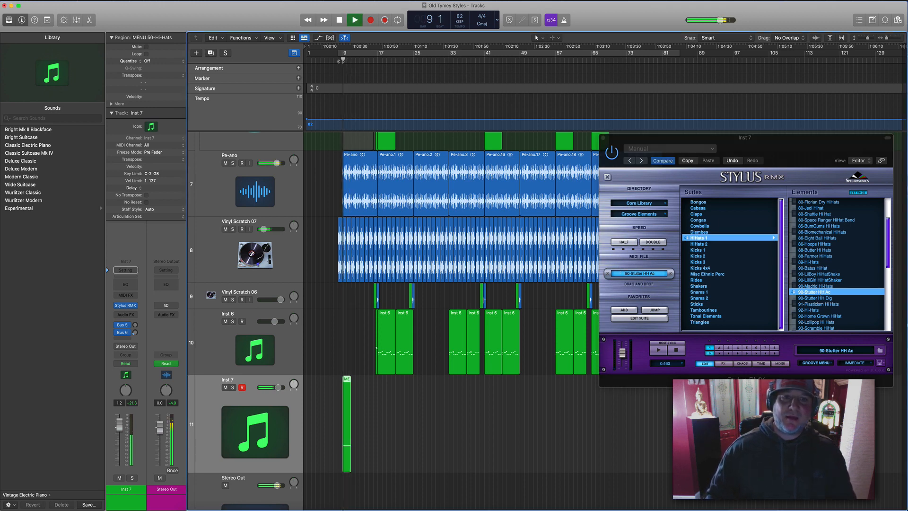
key("space")
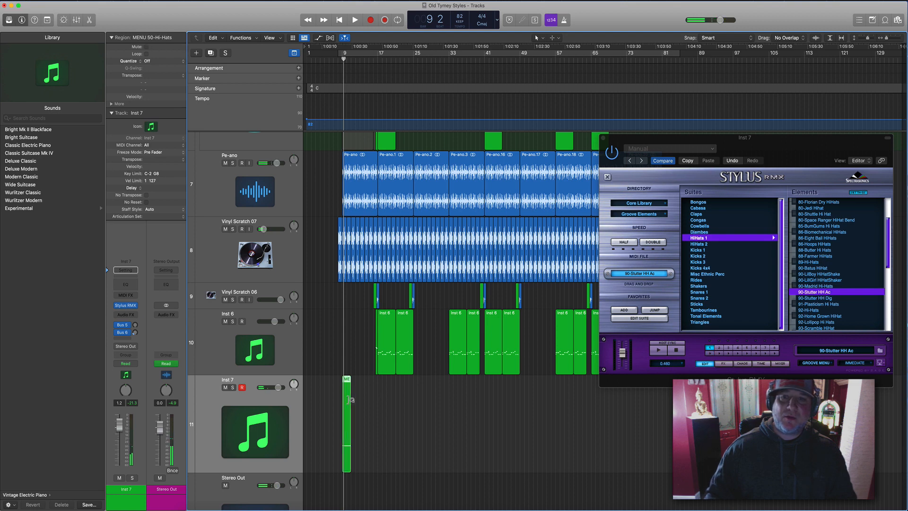
Delete the 50-Hi-Hats region and place the 90-Stutter HH Ac MIDI file on the Inst 7 track at bar 9.
key("Delete")
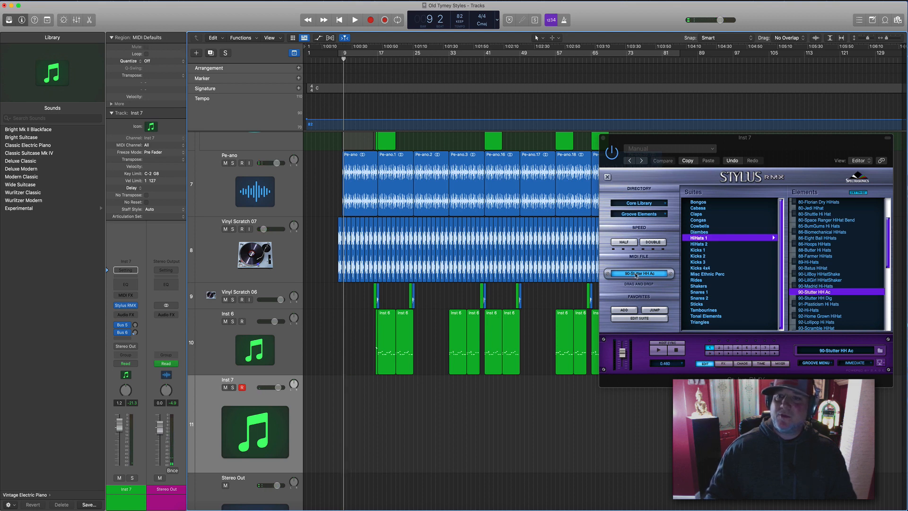
left_click_drag(636, 274, 343, 407)
left_click(524, 177)
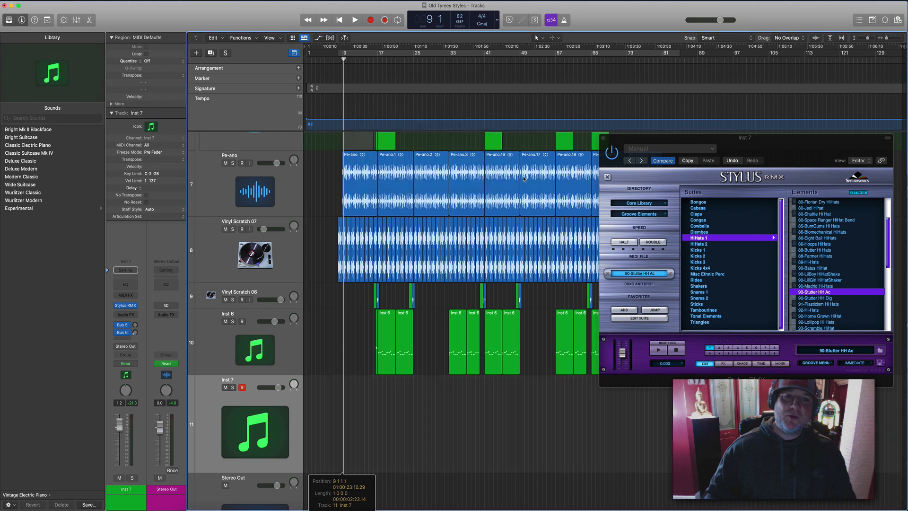
key("ctrl+alt+Right")
key("ctrl+alt+Right")
key("ctrl+alt+Right")
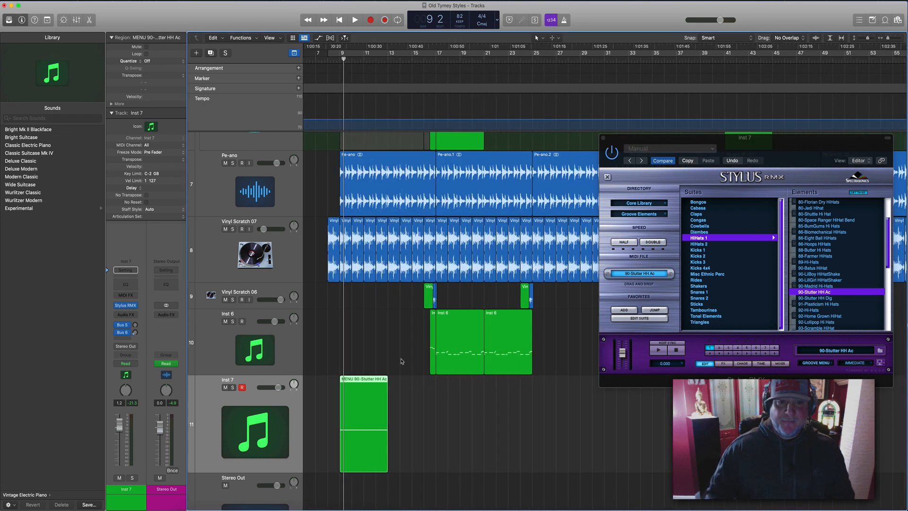
Play the song from bar 9, lower Inst 7's volume to -3.2 dB, and close the Stylus RMX window.
left_click(339, 59)
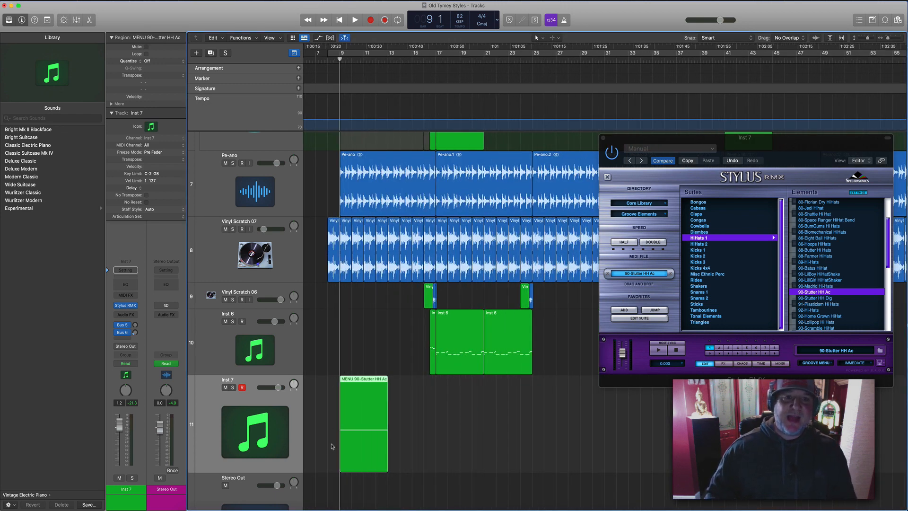
key("space")
left_click_drag(278, 387, 273, 388)
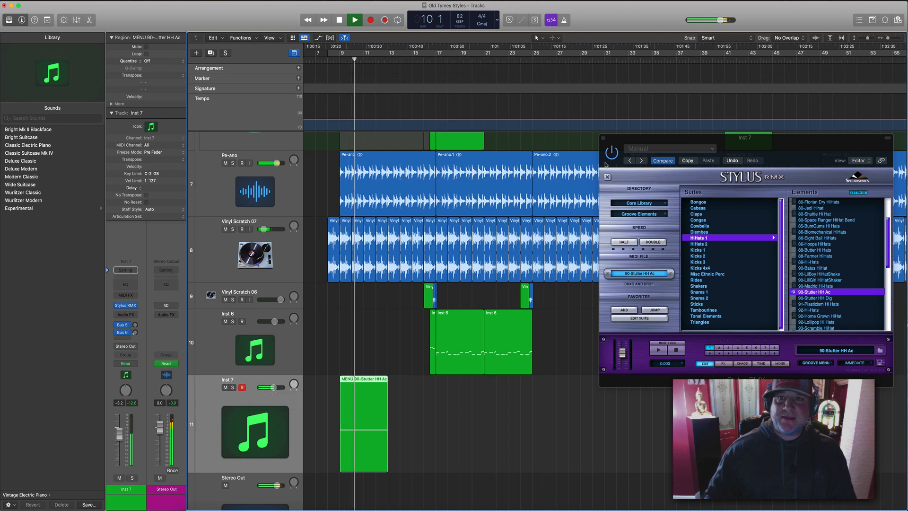
left_click(603, 139)
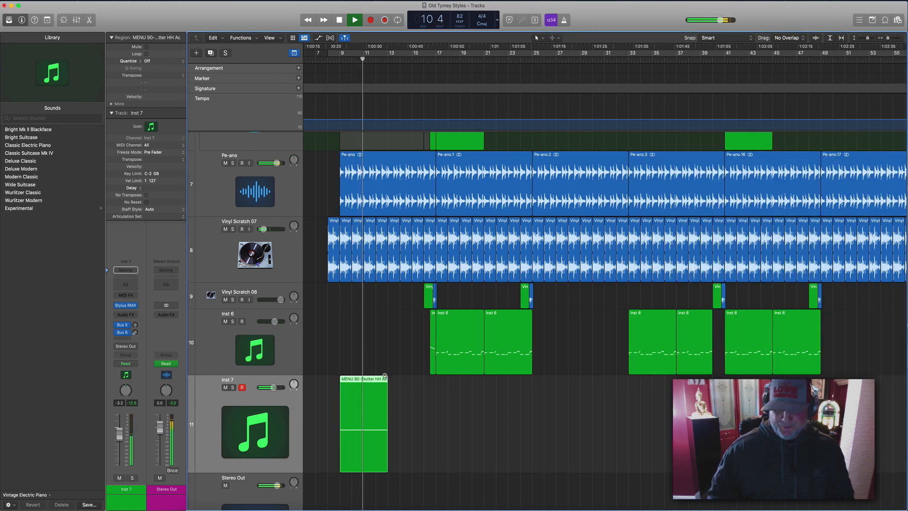
Loop the 90-Stutter HH Ac region to the end of the Pe-ano part and convert the loops to regions.
scroll(385, 376, "down", 3)
scroll(385, 376, "down", 2)
left_click_drag(359, 381, 661, 396)
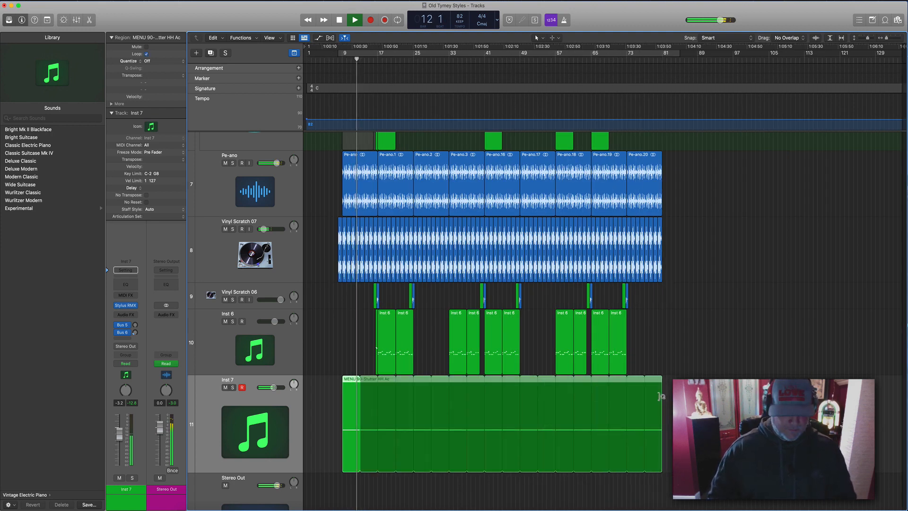
key("ctrl+l")
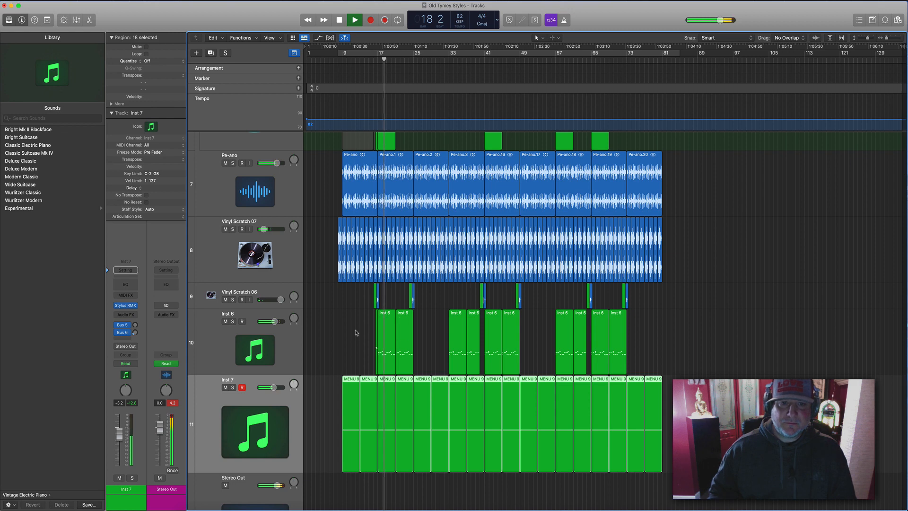
Mute the short Inst 6 region just before bar 17 and replay the song from bar 16.
left_click_drag(357, 332, 377, 336)
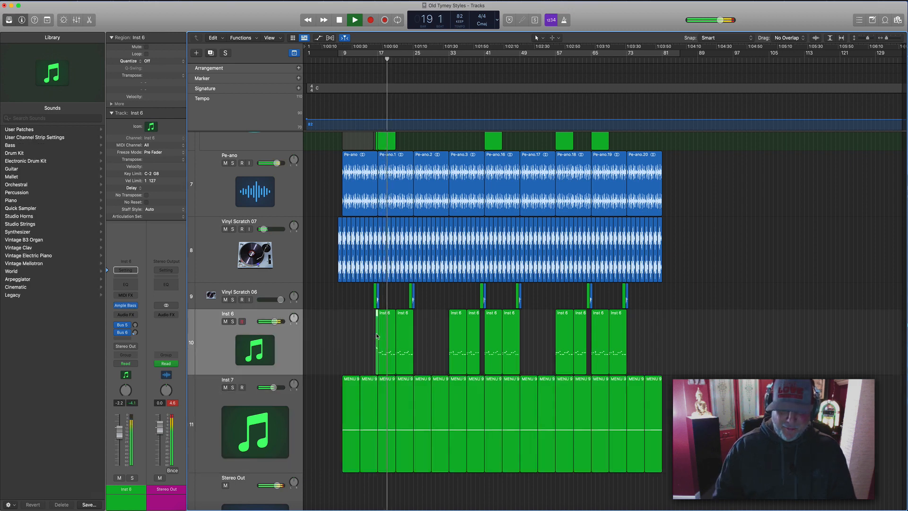
left_click(373, 60)
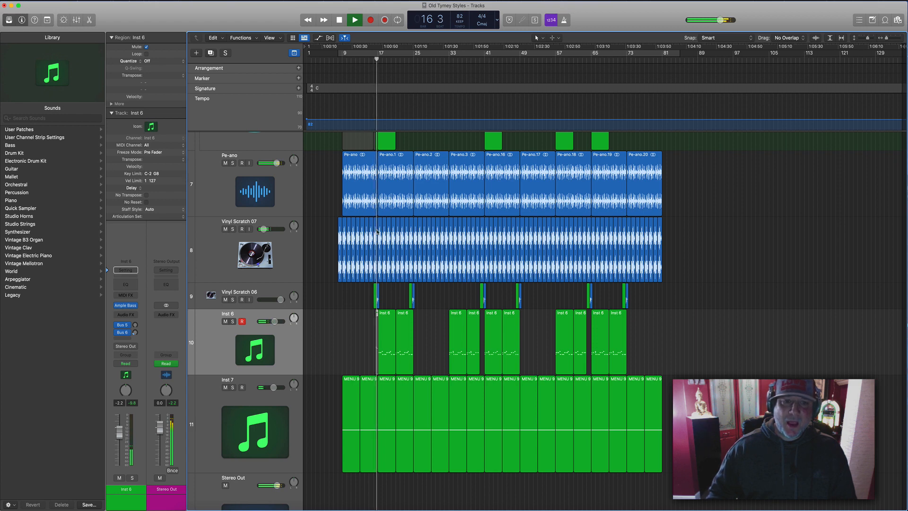
scroll(384, 273, "down", 1)
scroll(384, 274, "down", 5)
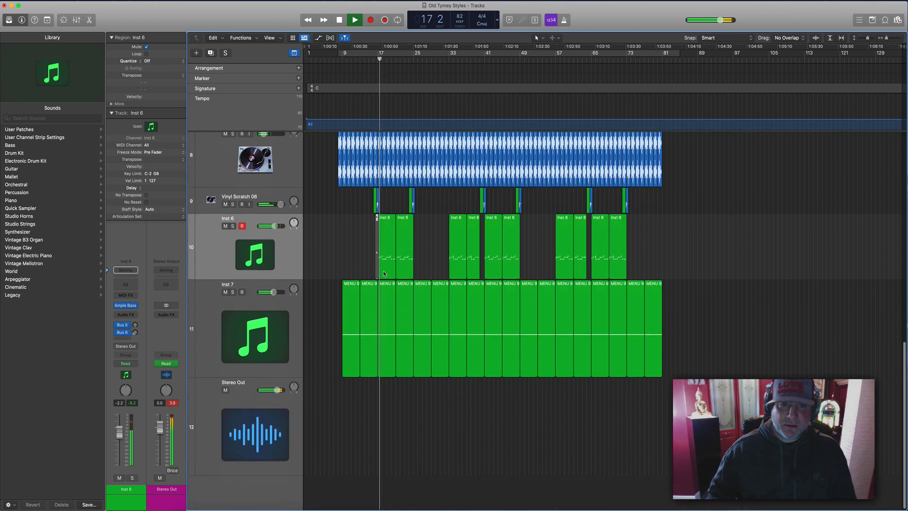
Review the drum, bass and Inst 7 regions around bars 12 to 43 while the song plays, and stop playback.
left_click(292, 300)
scroll(291, 302, "up", 6)
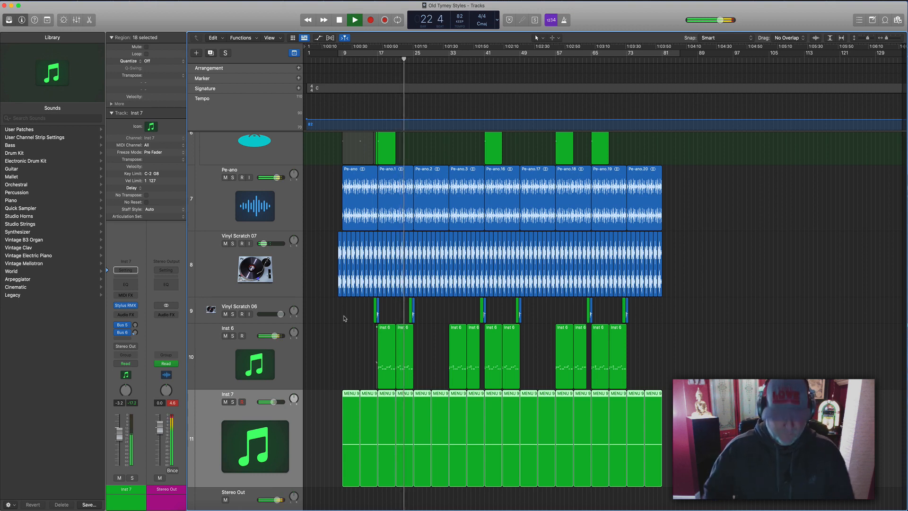
scroll(344, 316, "down", 5)
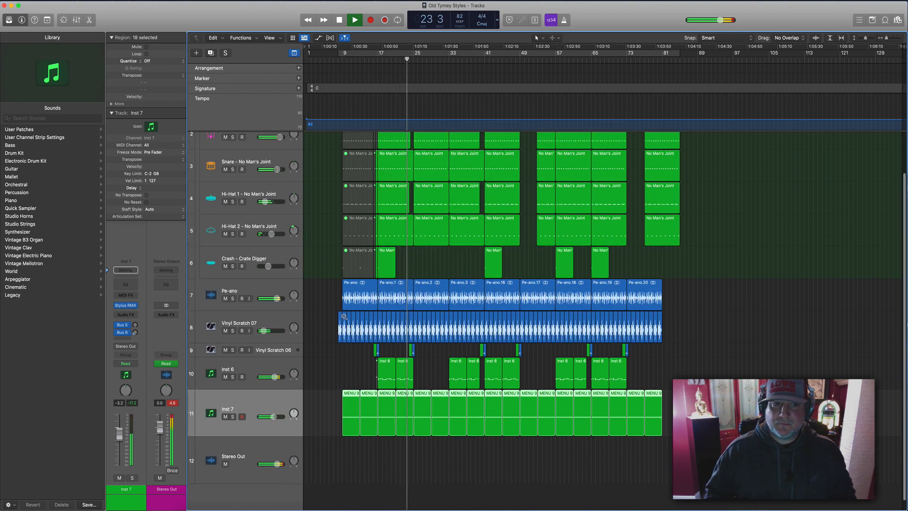
scroll(399, 315, "up", 5)
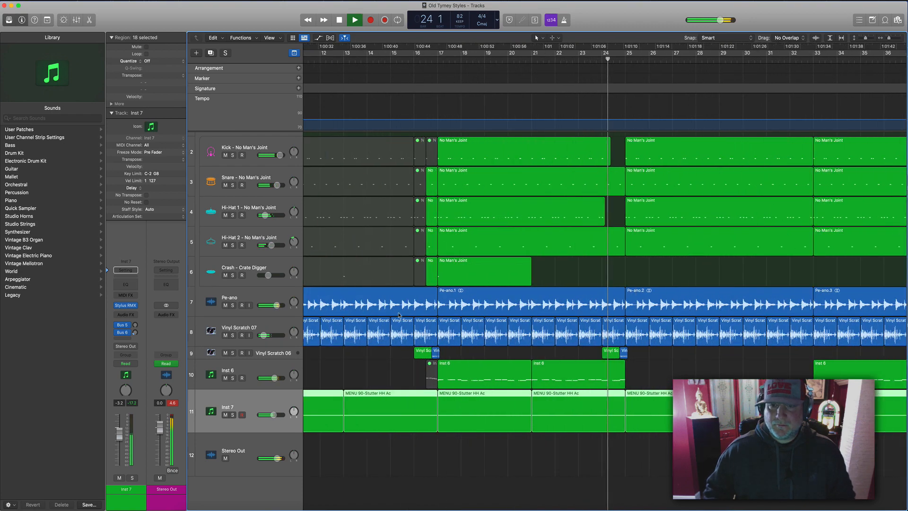
left_click(597, 454)
scroll(597, 454, "right", 5)
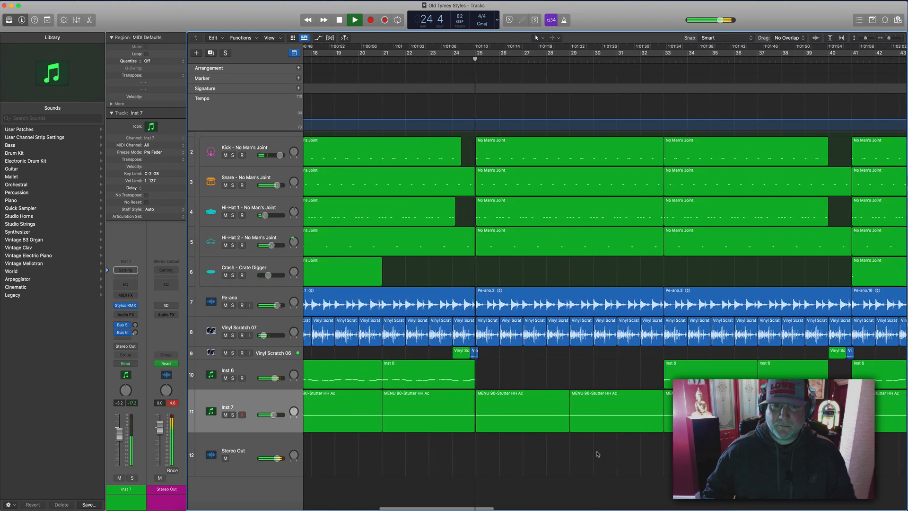
scroll(598, 454, "right", 1)
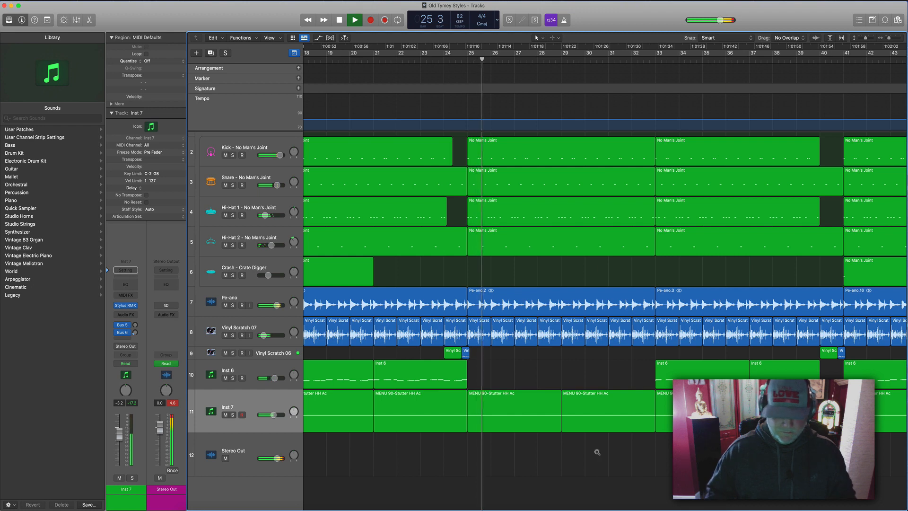
scroll(597, 453, "down", 8)
key("space")
scroll(597, 454, "down", 1)
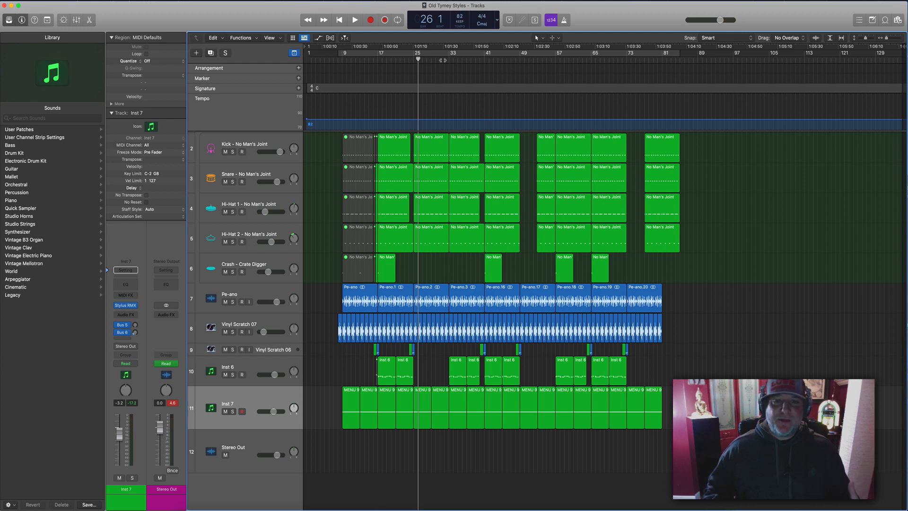
Create a software instrument track, load the Studio Violins 2 patch from Studio Strings, and set its volume to -9.2 dB.
key("alt+super+n")
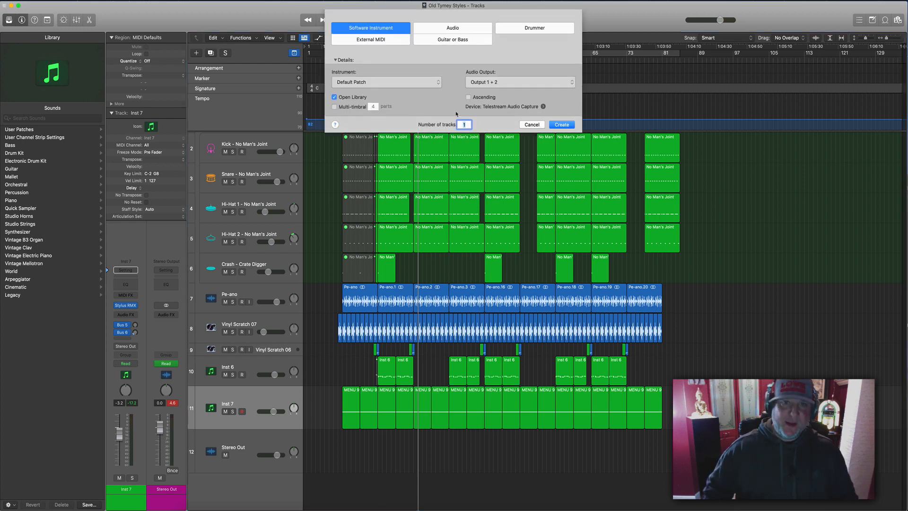
left_click(562, 124)
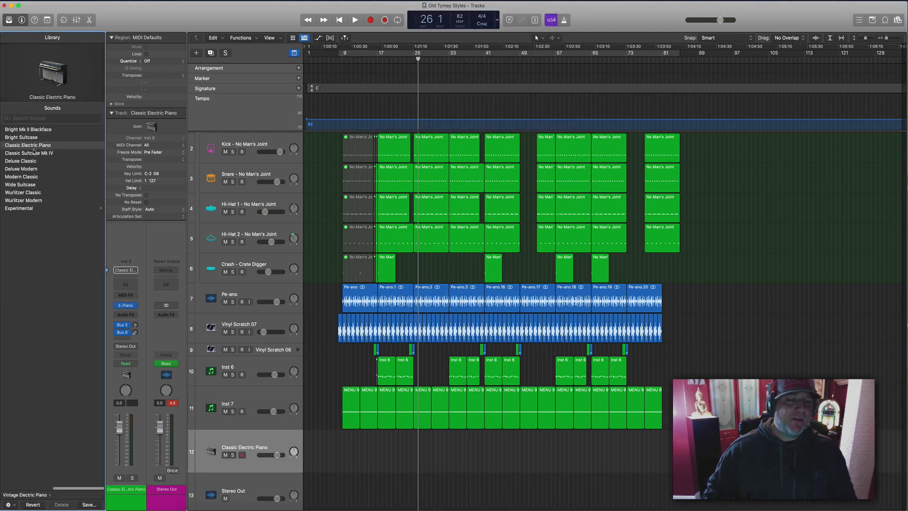
scroll(29, 156, "left", 5)
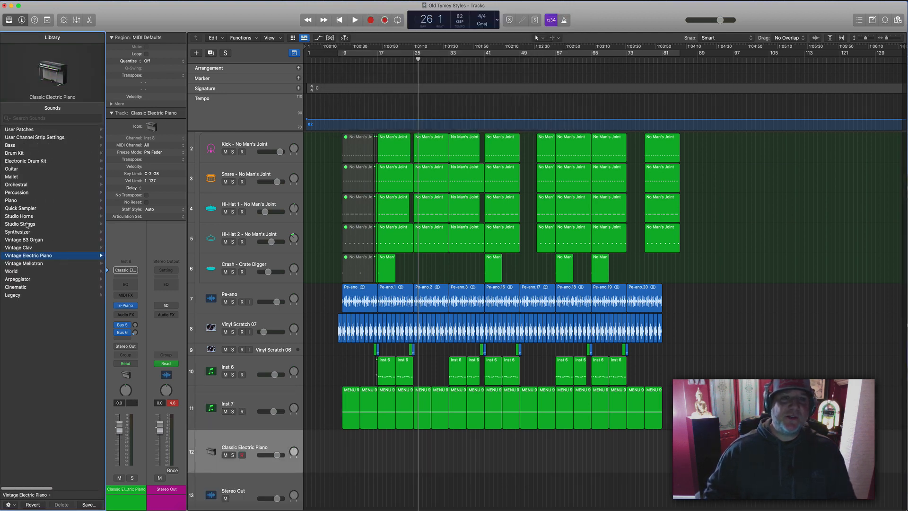
left_click(26, 224)
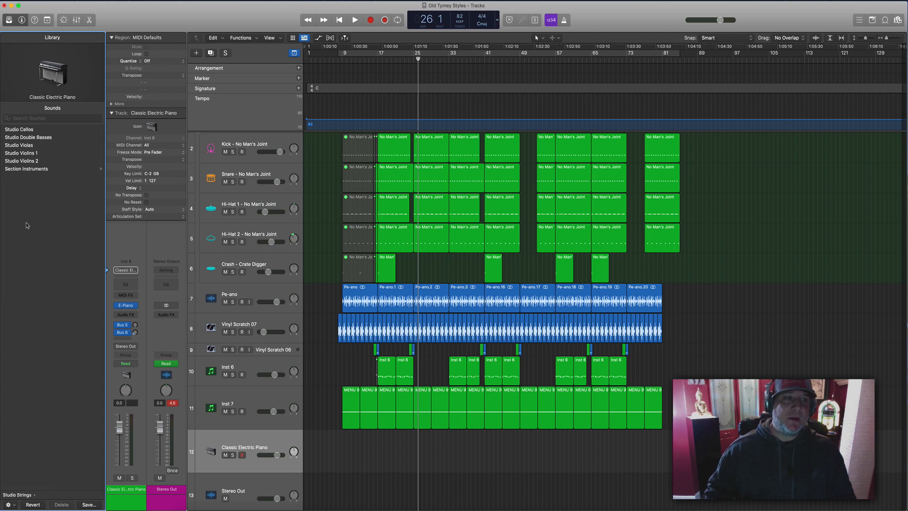
left_click(34, 161)
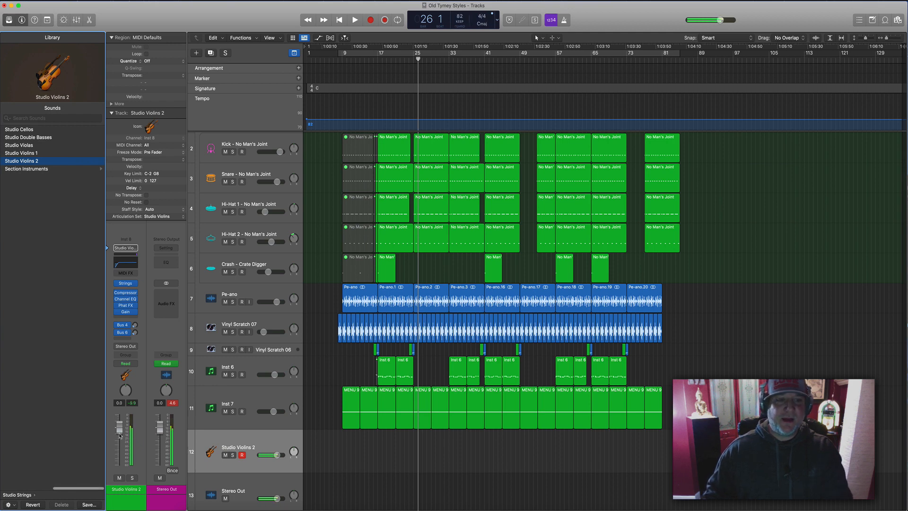
left_click_drag(277, 455, 269, 455)
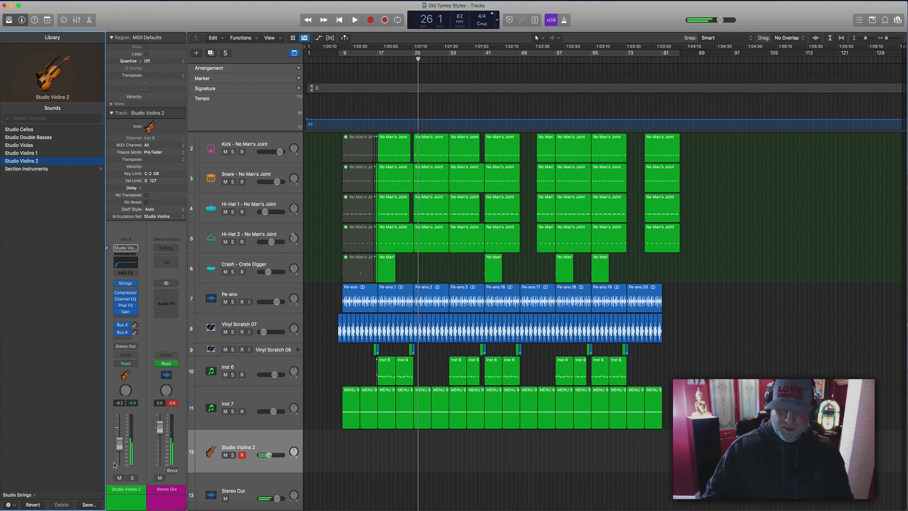
Play the song from bar 38, replay it from about bar 40, and lower the Studio Violins 2 volume to -25 dB.
key("comma")
key("comma")
key("comma")
key("comma")
key("comma")
key("period")
key("period")
key("period")
key("period")
key("period")
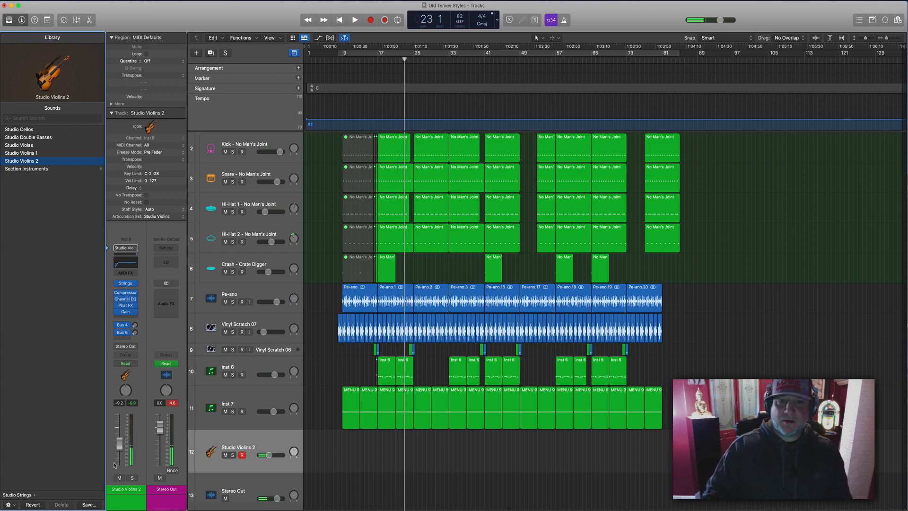
key("period")
key("period")
key("period")
key("period")
key("period")
key("period")
key("period")
key("period")
key("period")
key("period")
key("period")
key("period")
key("period")
key("period")
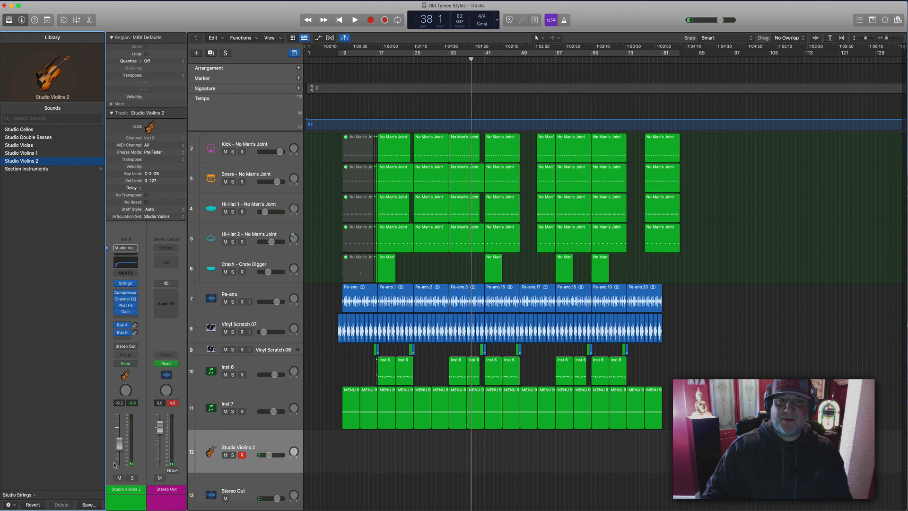
key("space")
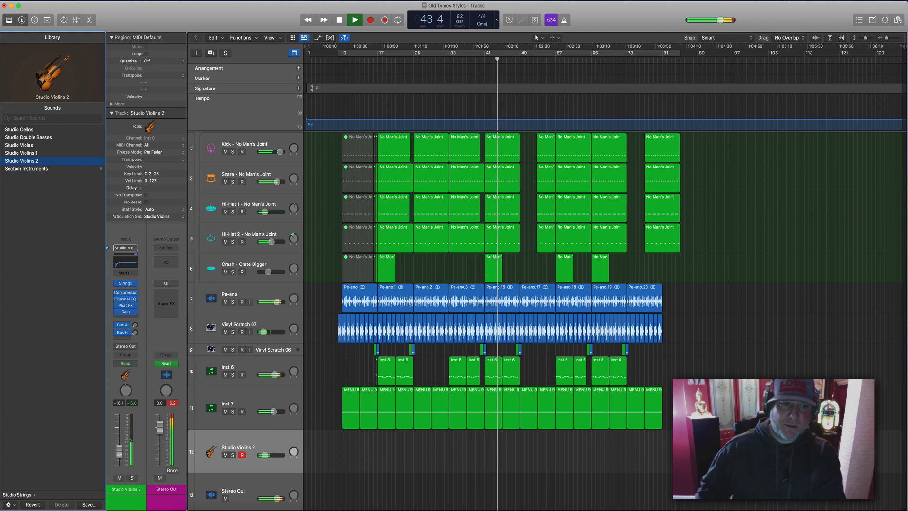
left_click_drag(122, 455, 121, 456)
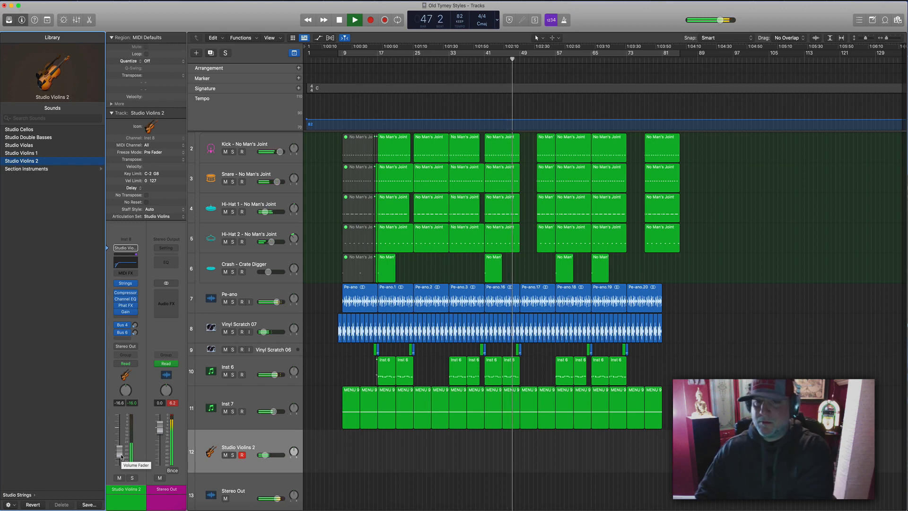
left_click(480, 60)
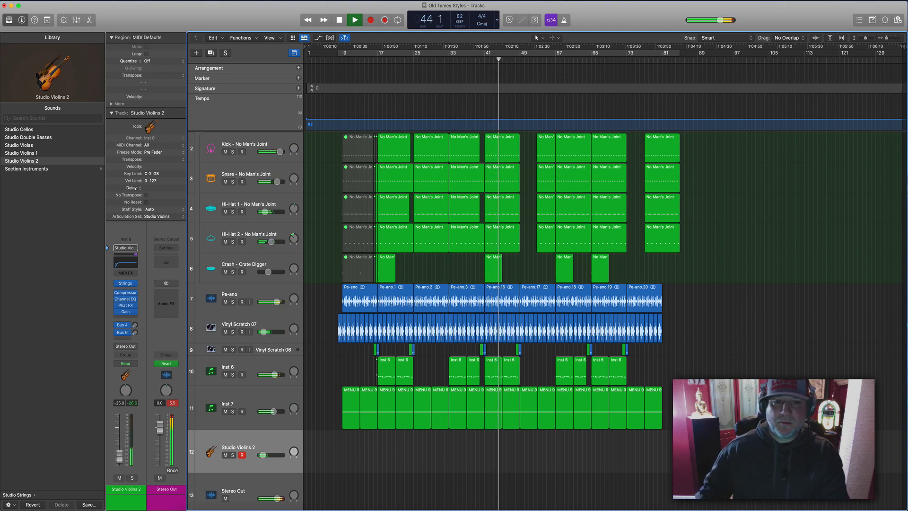
Stop playback, rewind about five bars, and record a Studio Violins 2 part over bars 41 to 49.
key("space")
key("comma")
key("comma")
key("comma")
key("comma")
key("comma")
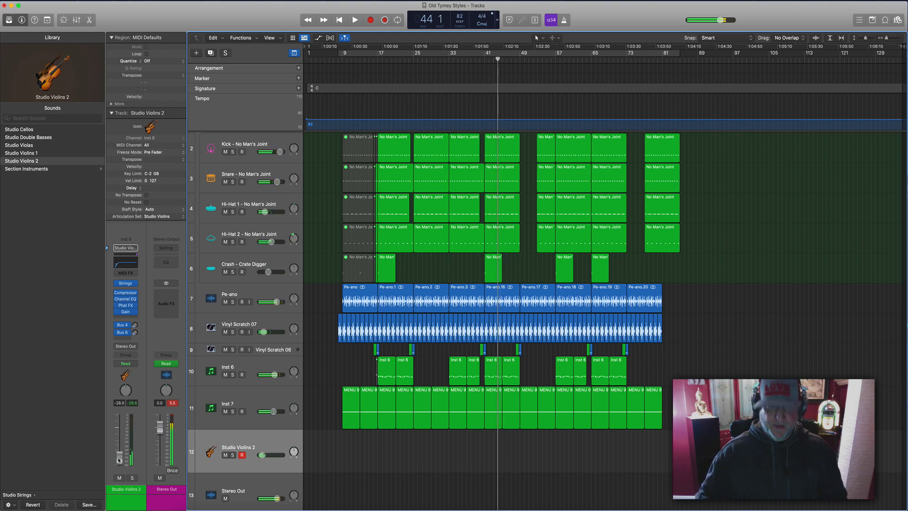
key("r")
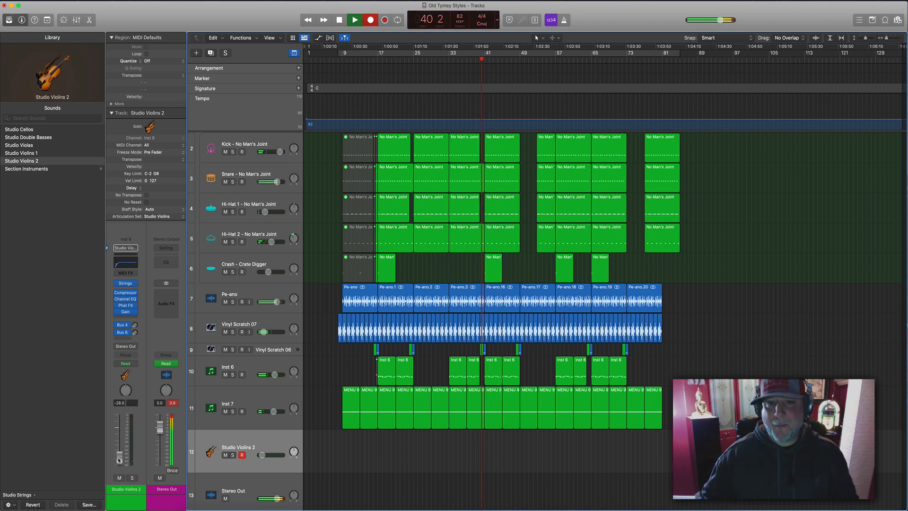
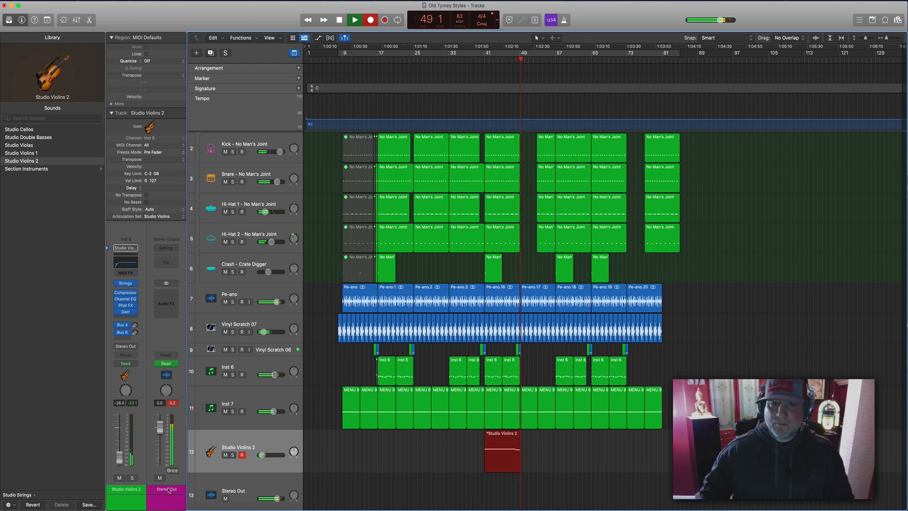
key("space")
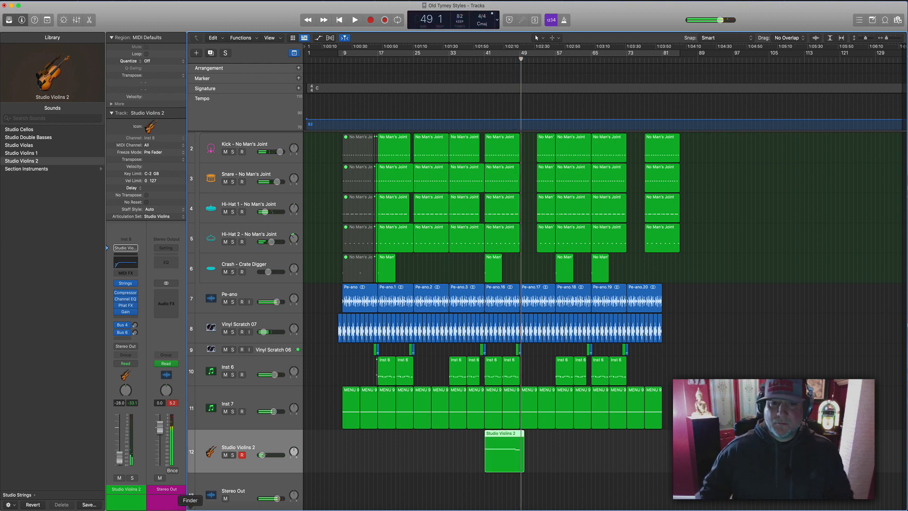
Adjust the violin track's Bus 6 and Bus 4 sends while playing it soloed, and lower its volume to -32 dB unsoloed.
left_click(134, 324)
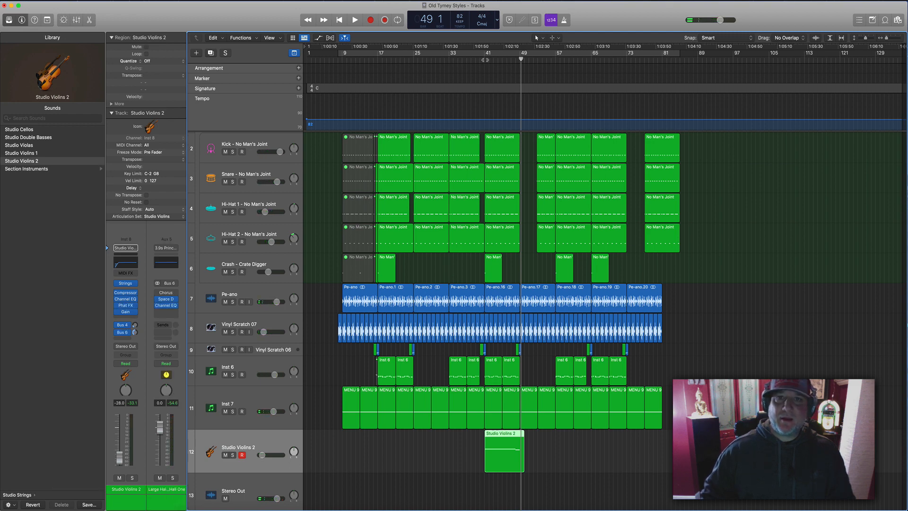
key("shift+space")
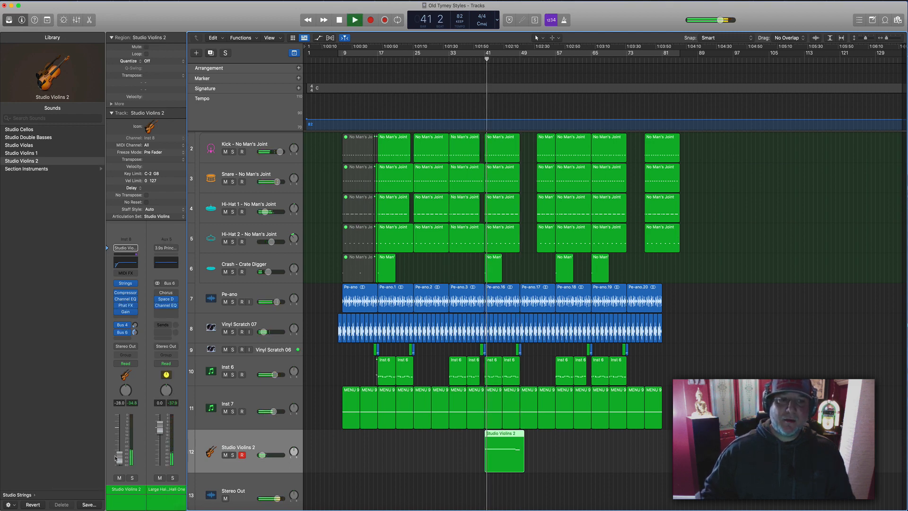
key("s")
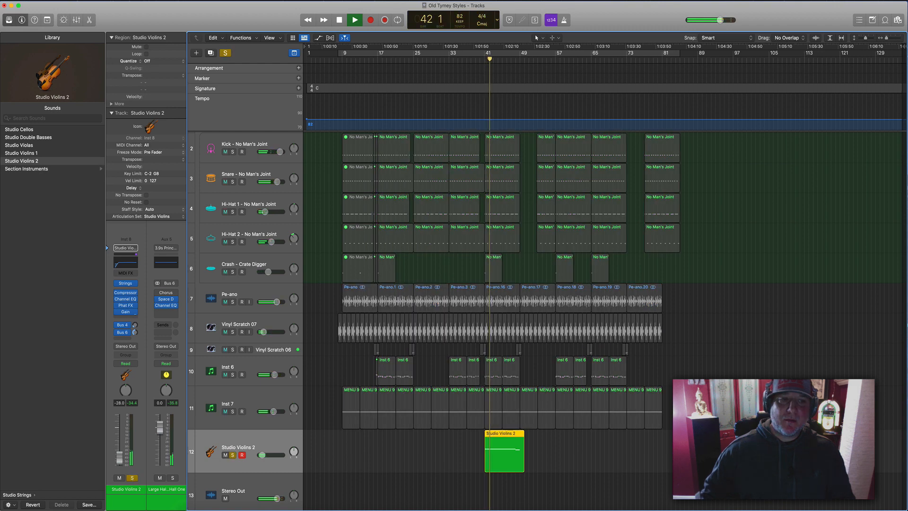
left_click_drag(135, 325, 134, 292)
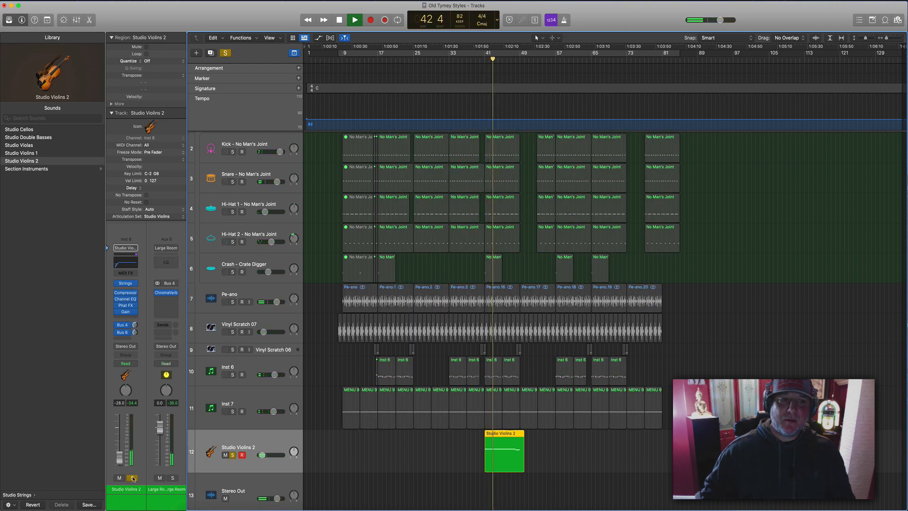
key("s")
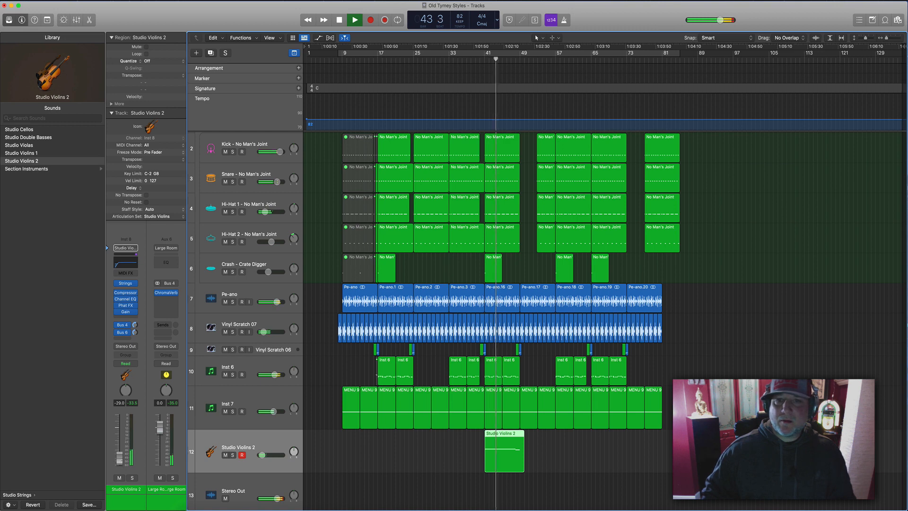
left_click_drag(119, 457, 119, 459)
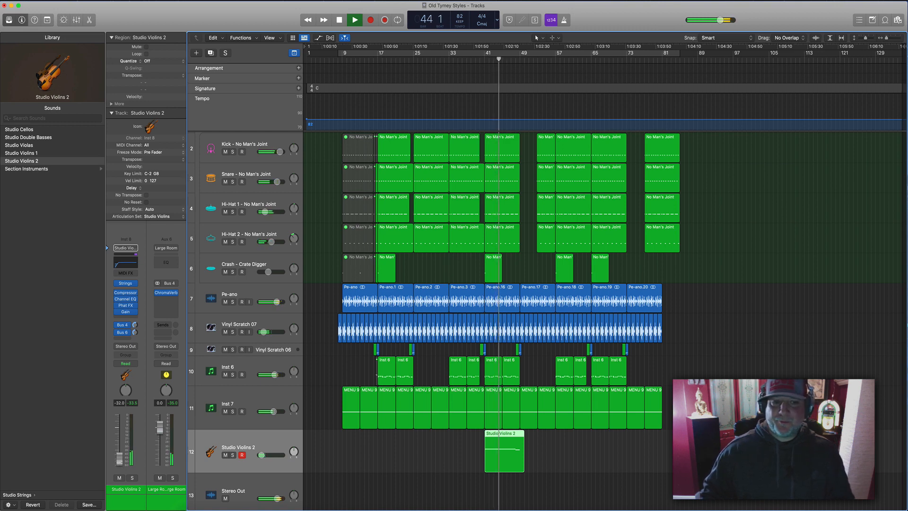
Copy the Studio Violins 2 region from bar 41 to bar 65, select both regions, and stop playback.
left_click(562, 466)
left_click_drag(504, 447, 609, 448)
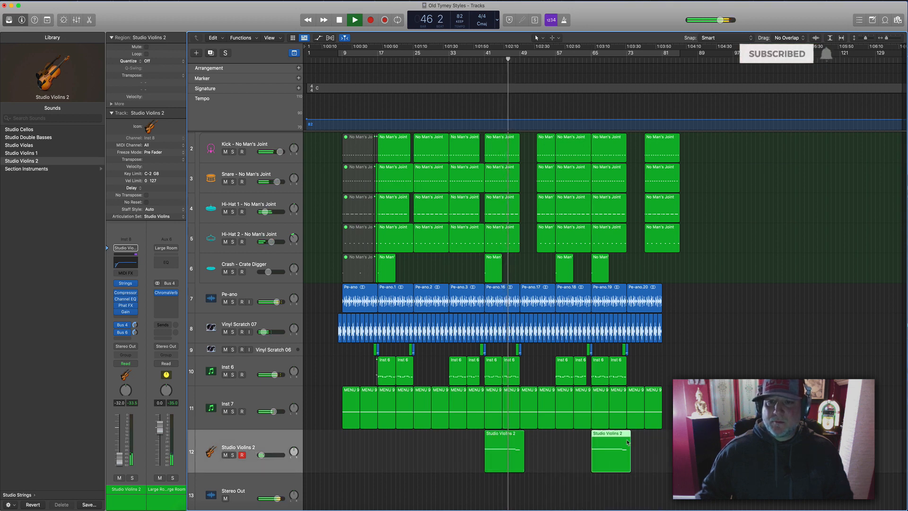
left_click(498, 450, "shift")
key("space")
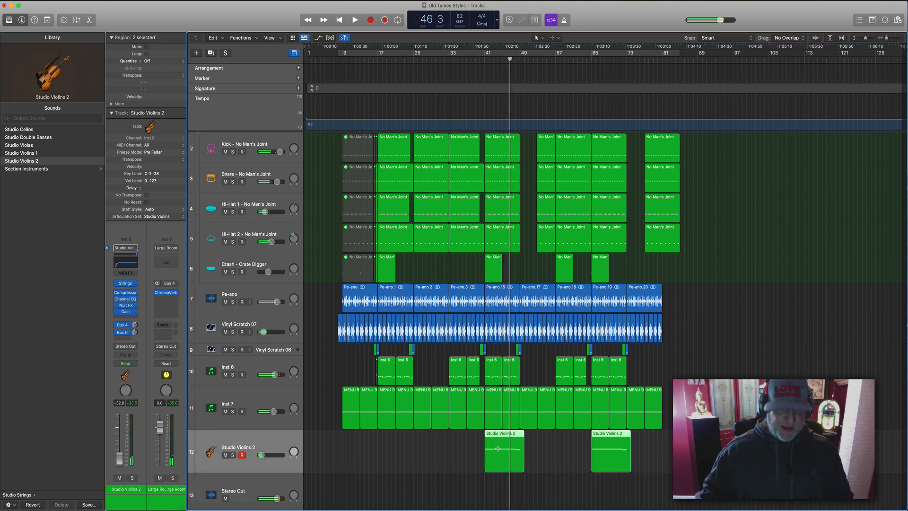
Duplicate the Studio Violins 2 track and set the articulation of its Studio Strings instrument to Staccato.
key("super+d")
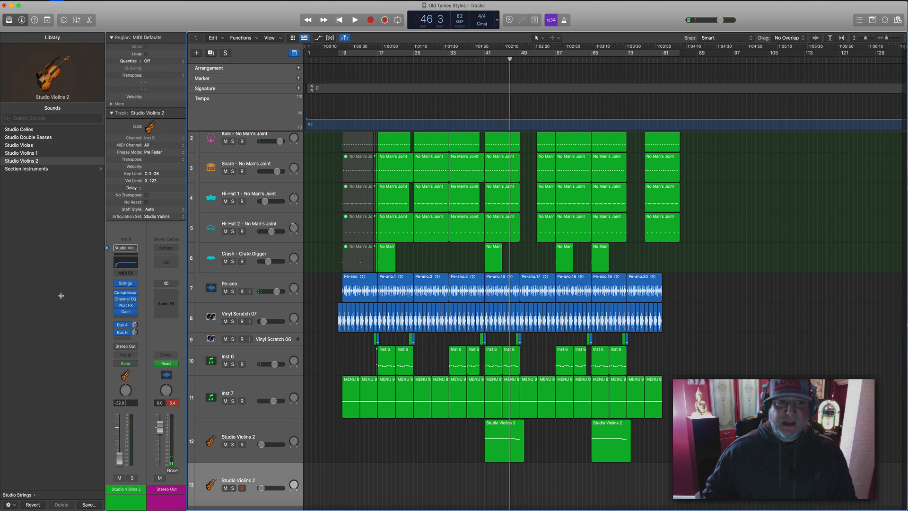
left_click(126, 284)
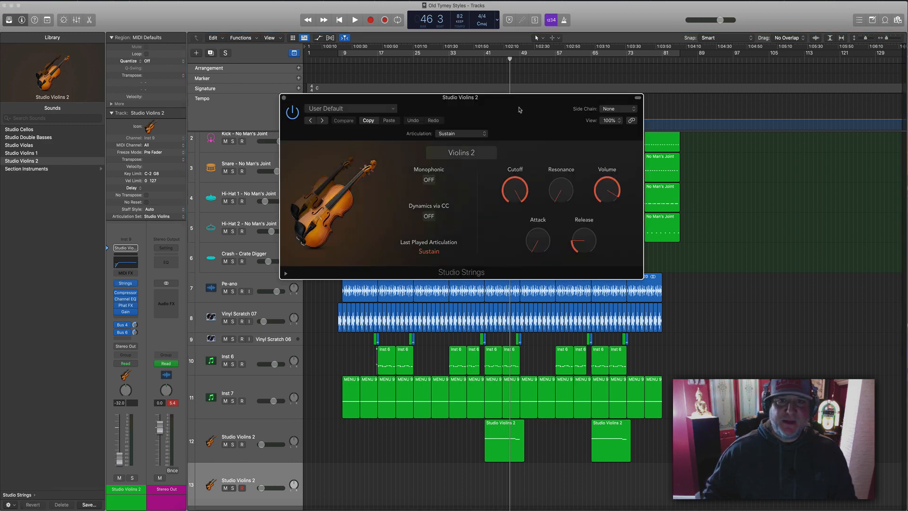
left_click_drag(522, 113, 526, 175)
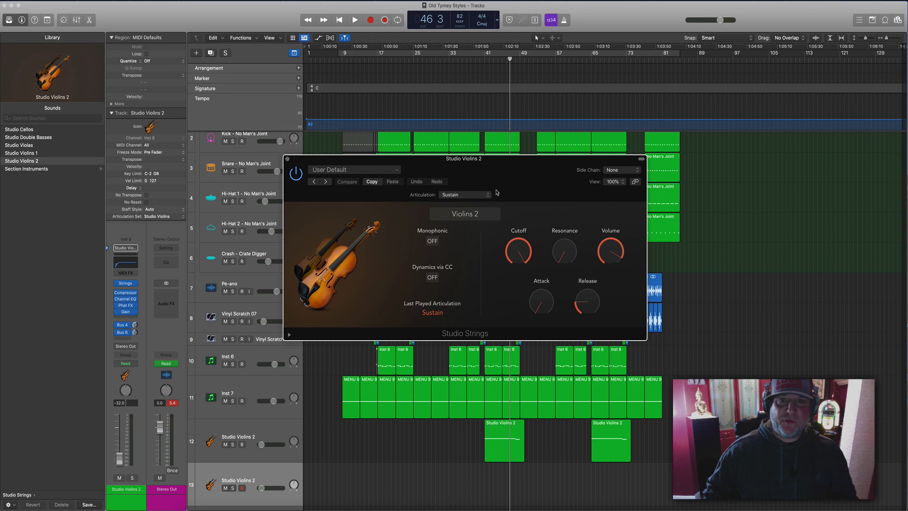
left_click(484, 216)
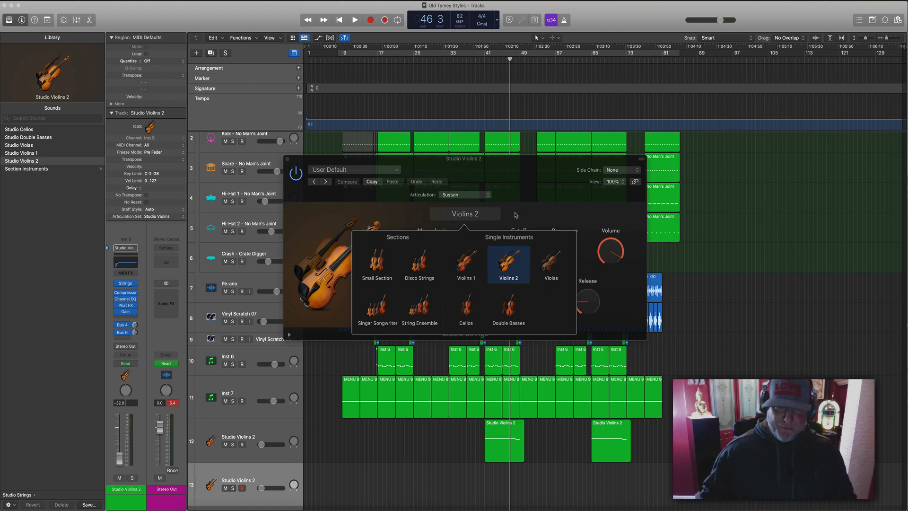
left_click(530, 214)
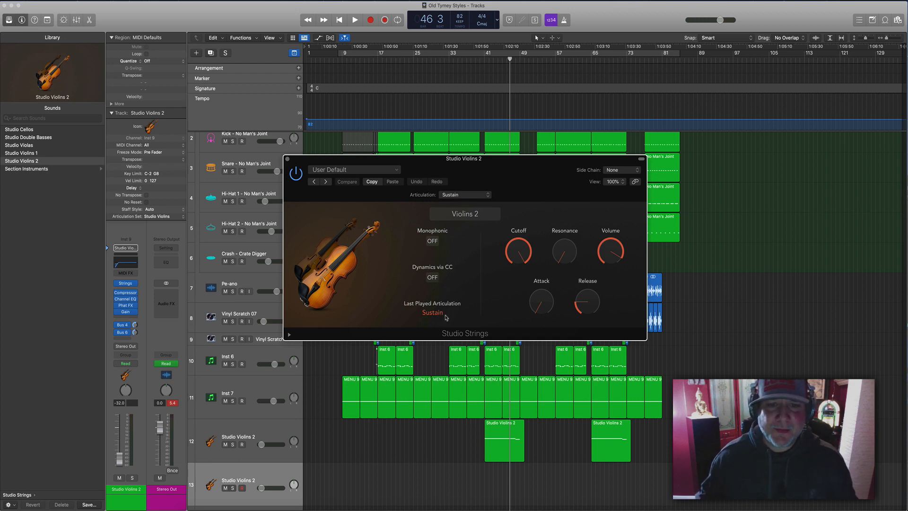
left_click(474, 194)
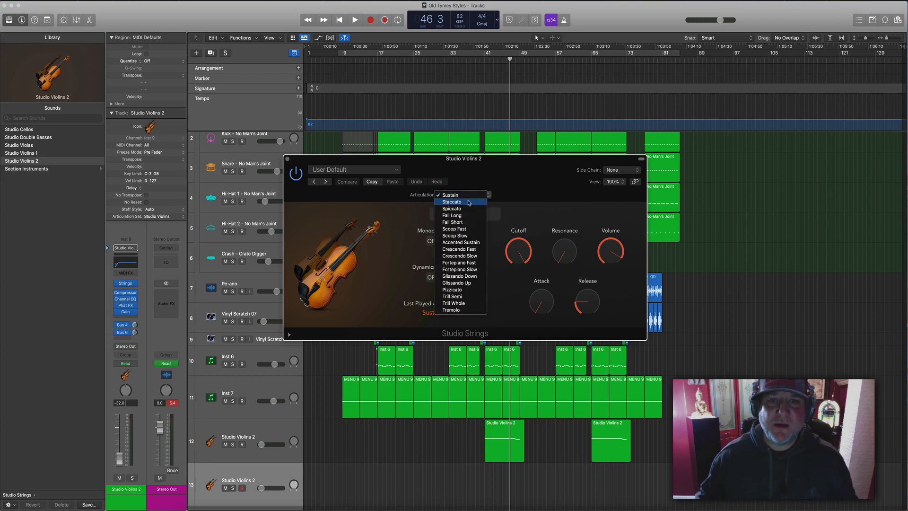
left_click(473, 202)
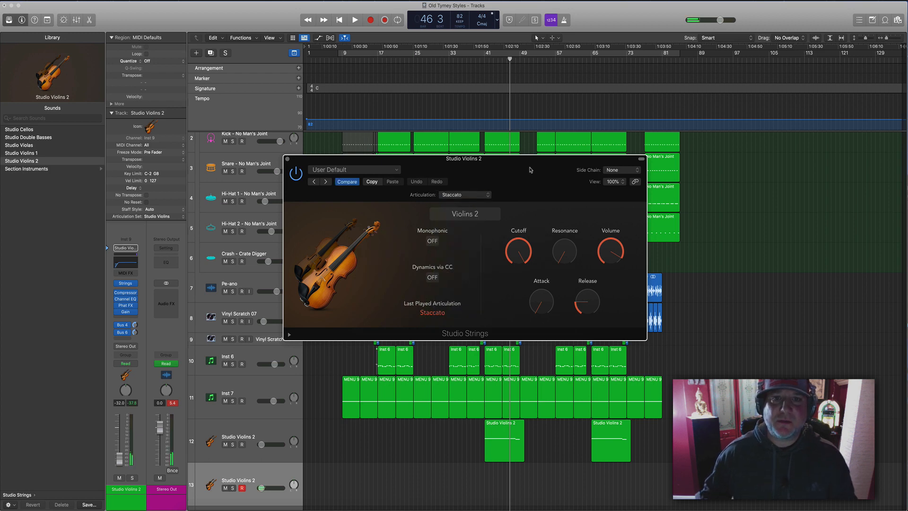
Play the song from bar 40 and set the staccato violin track's volume to -12 dB.
left_click_drag(531, 170, 599, 120)
left_click_drag(262, 488, 267, 487)
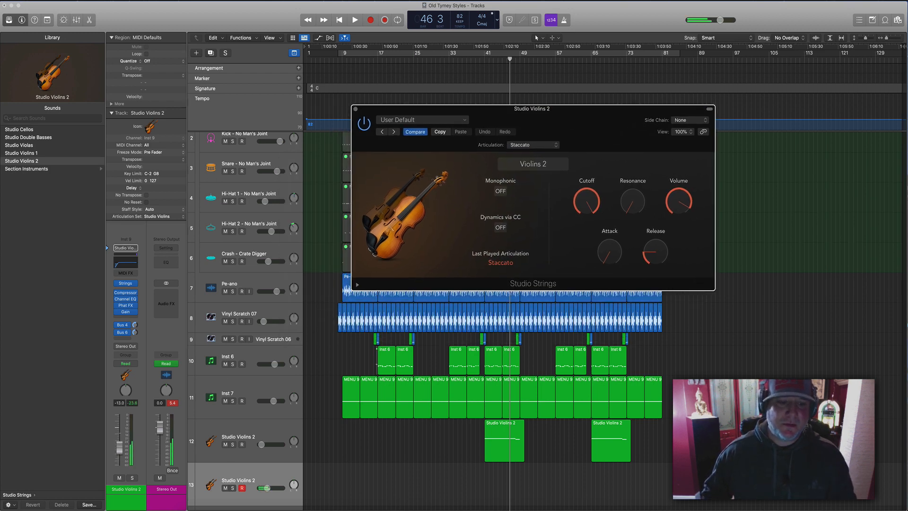
left_click_drag(119, 447, 119, 439)
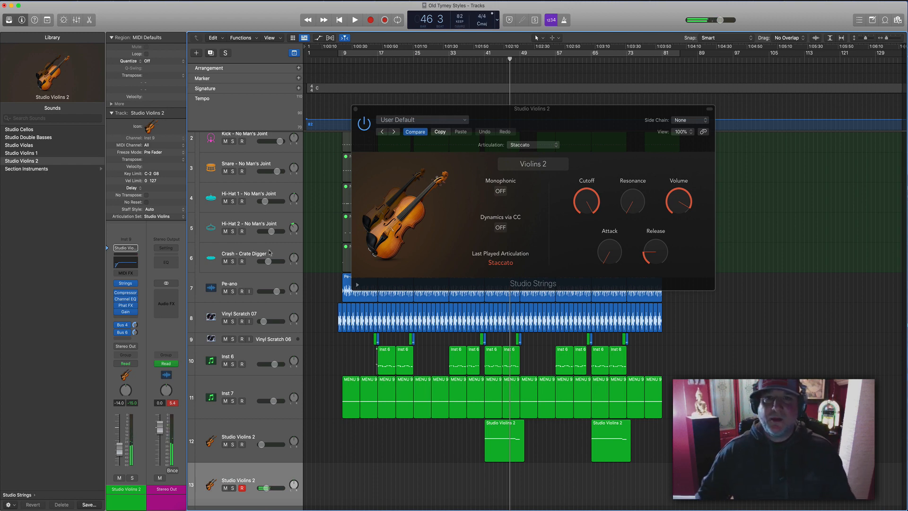
left_click_drag(453, 108, 748, 183)
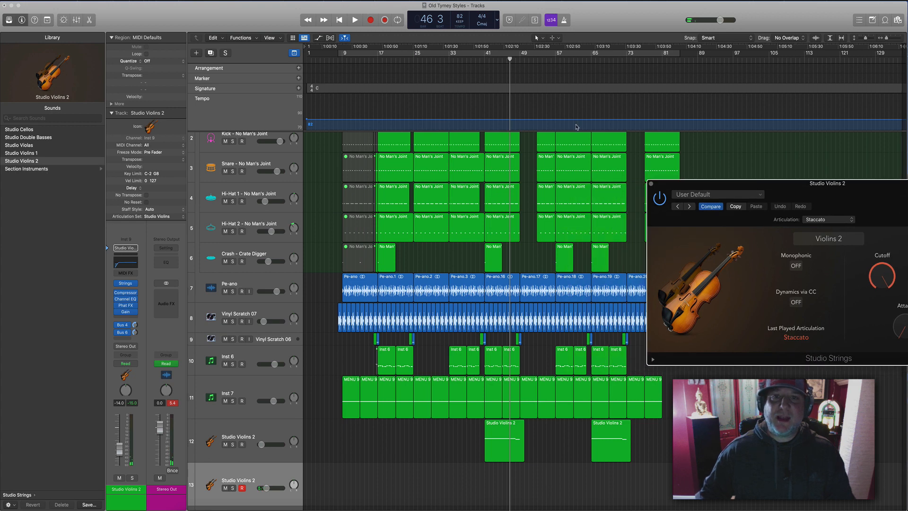
left_click(479, 59)
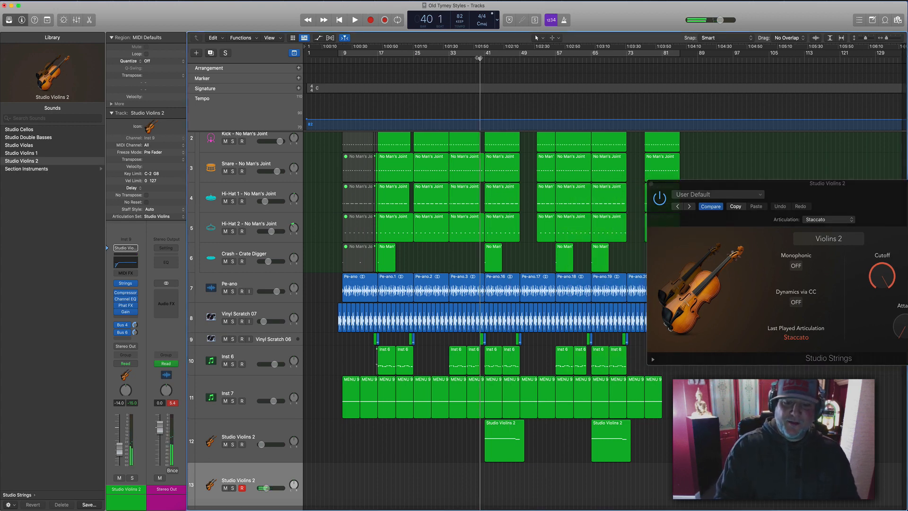
key("space")
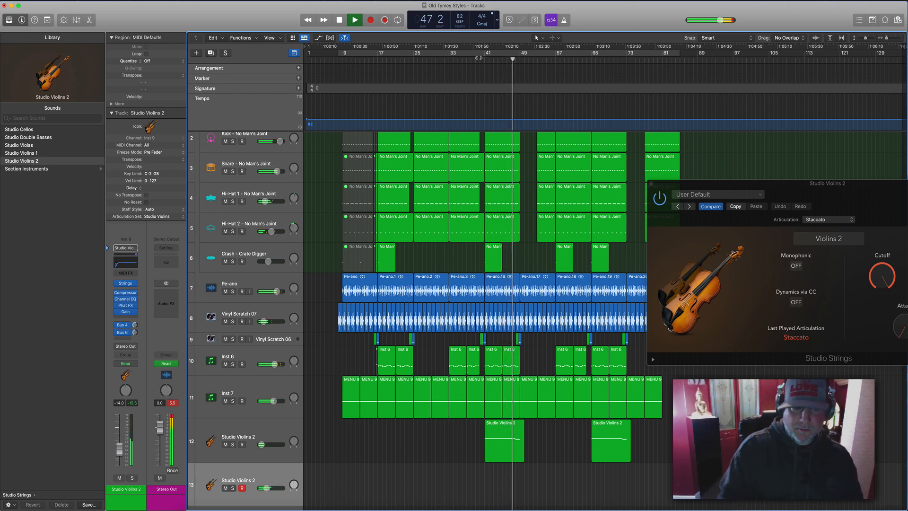
left_click_drag(118, 456, 119, 452)
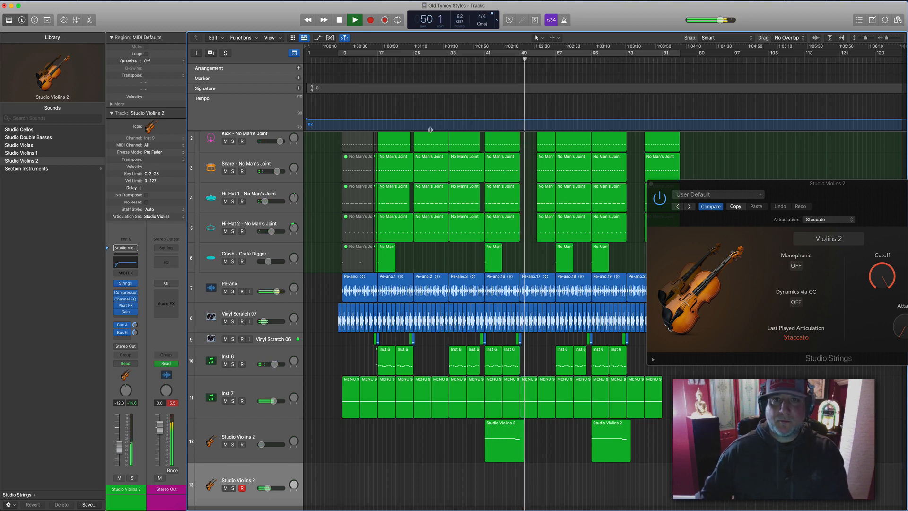
Replay the song repeatedly from about bar 40 to try out the staccato violins, and close the instrument window.
left_click(477, 60)
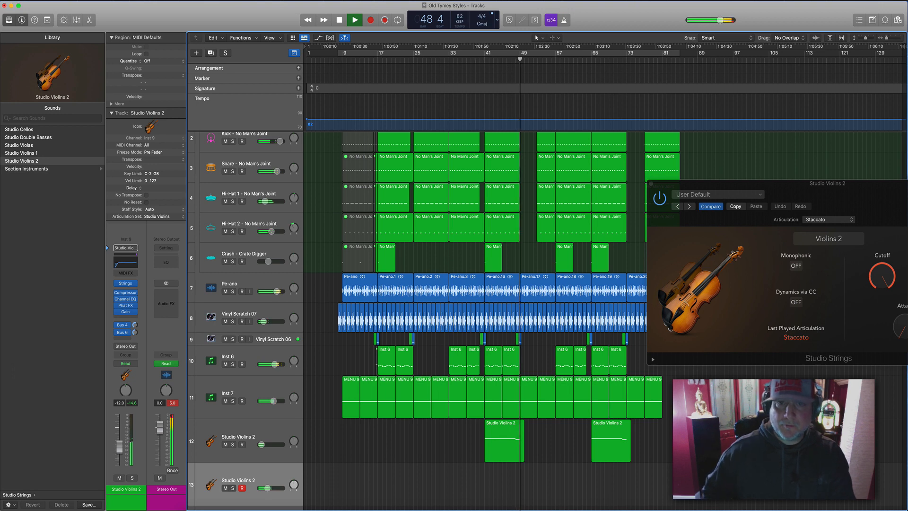
left_click(477, 61)
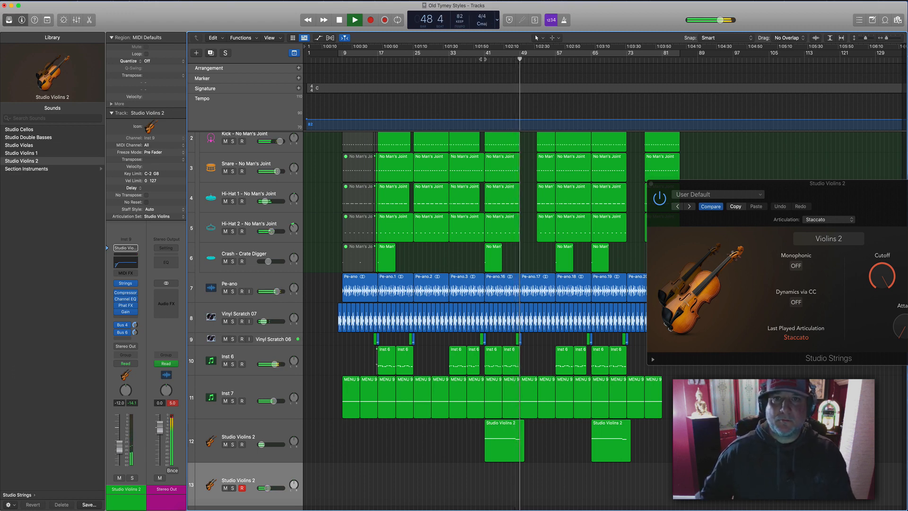
left_click(483, 59)
left_click(652, 185)
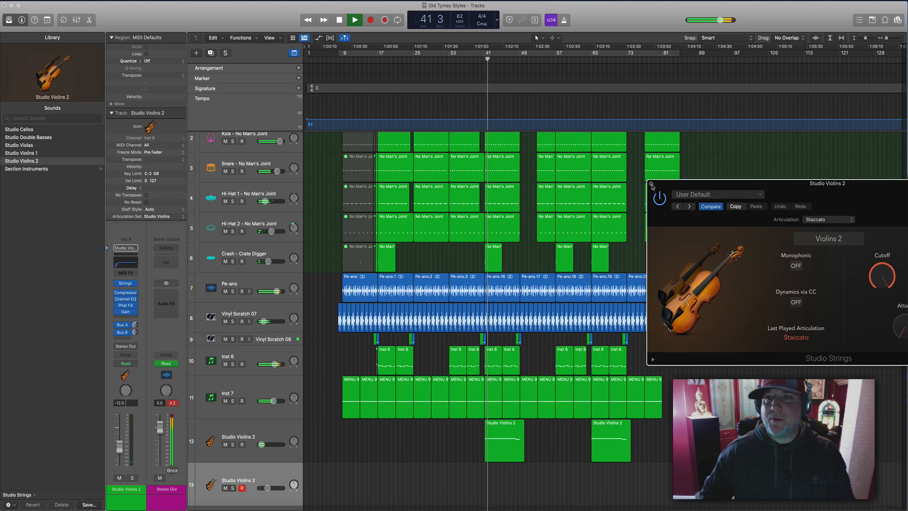
left_click(651, 185)
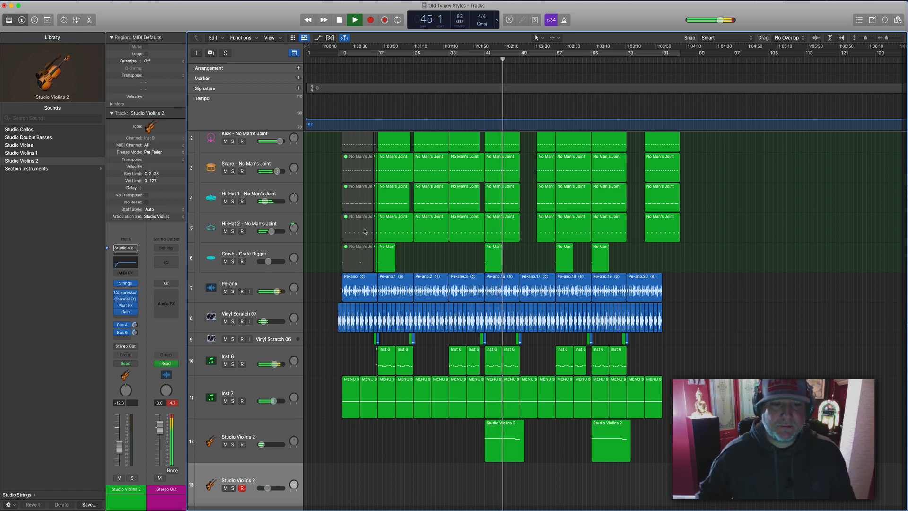
Load the Sugar Hill patch from the Studio Horns 7-Piece Section onto the duplicated violin track.
scroll(43, 150, "left", 3)
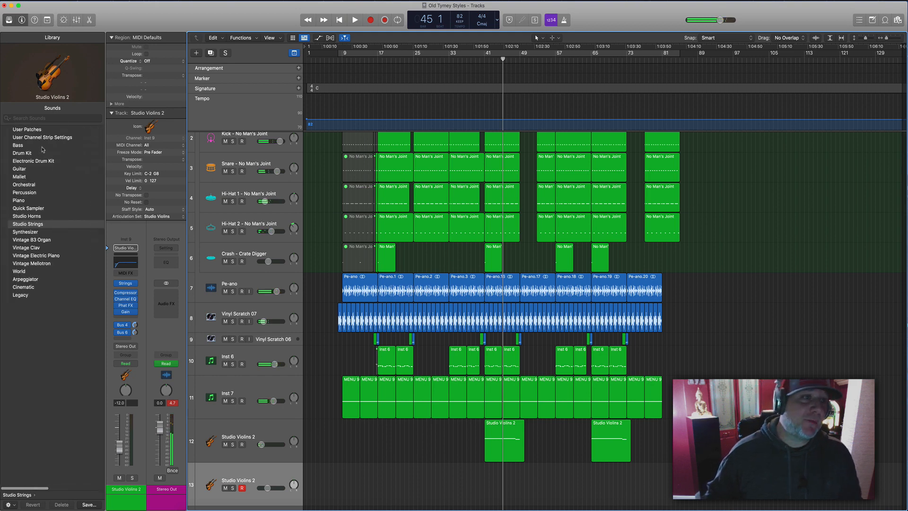
left_click(26, 217)
left_click(33, 154)
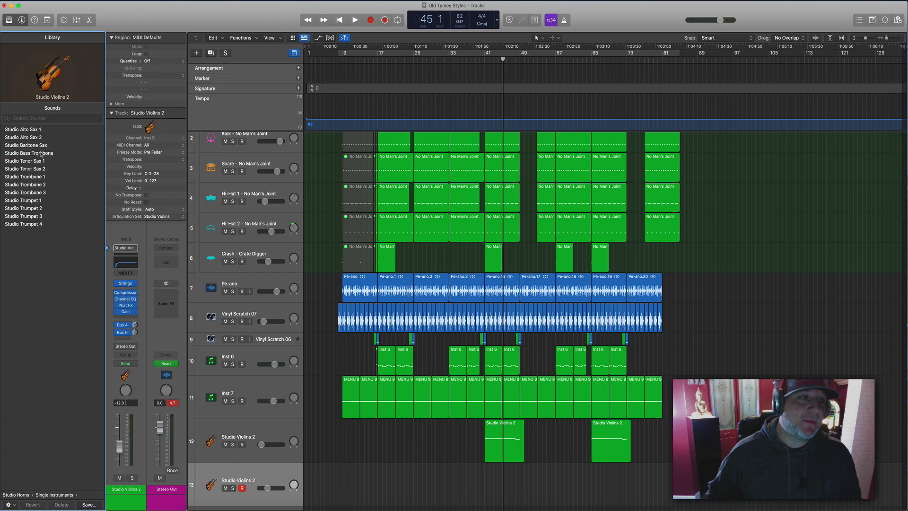
scroll(49, 143, "left", 3)
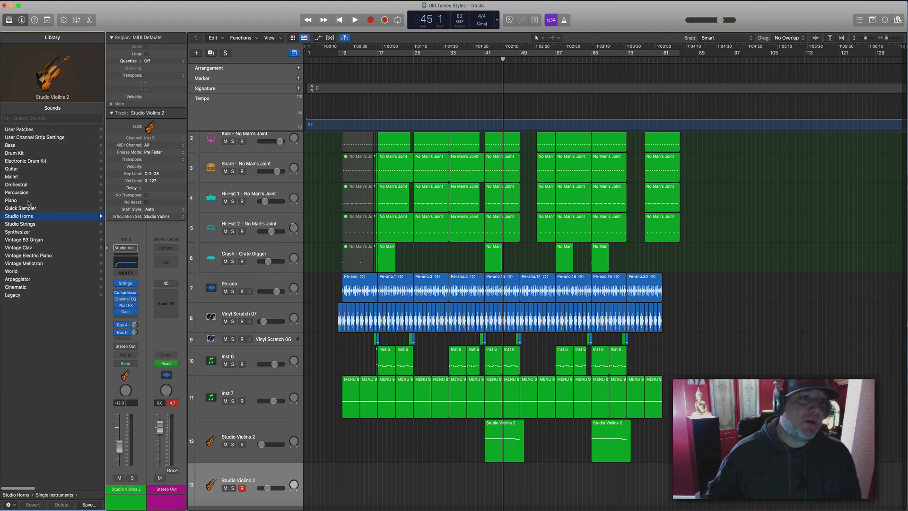
scroll(29, 204, "right", 2)
left_click(57, 146)
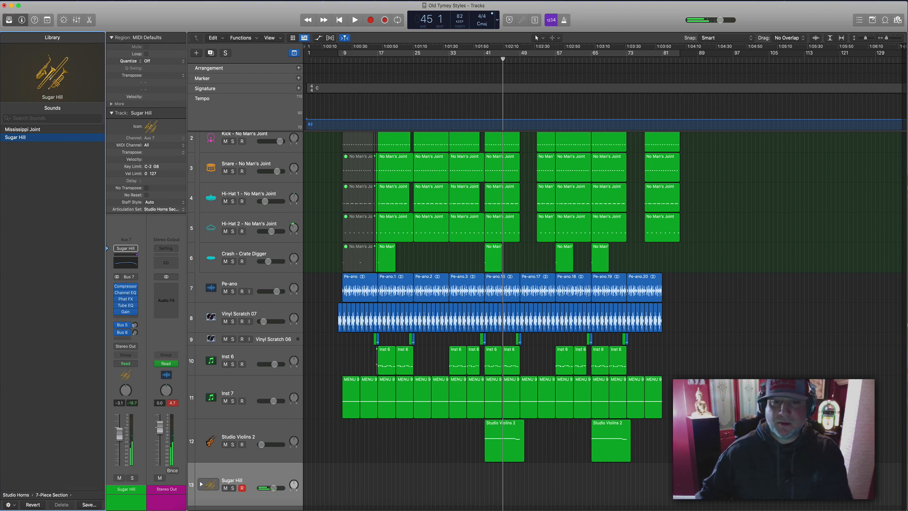
Play the song from bar 39 to try out the Sugar Hill horns, leave cycle mode off, and replay from about bar 38.
left_click(474, 59)
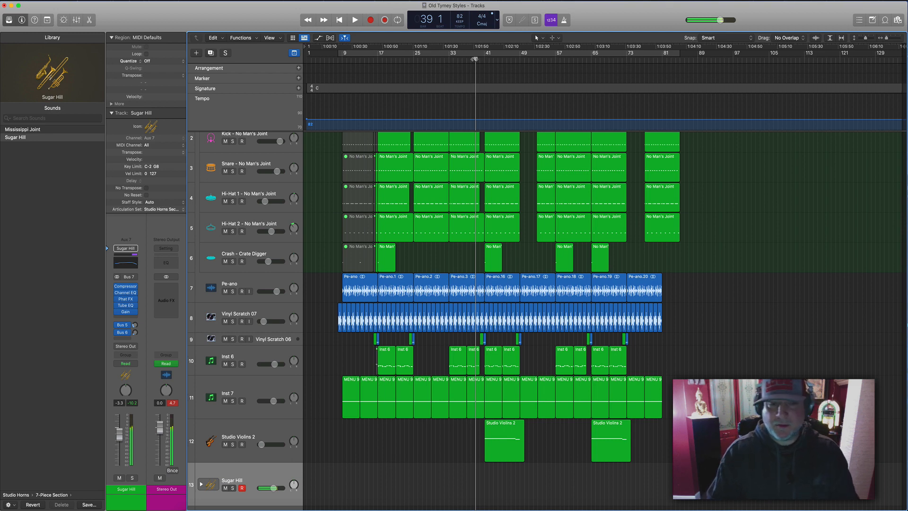
key("space")
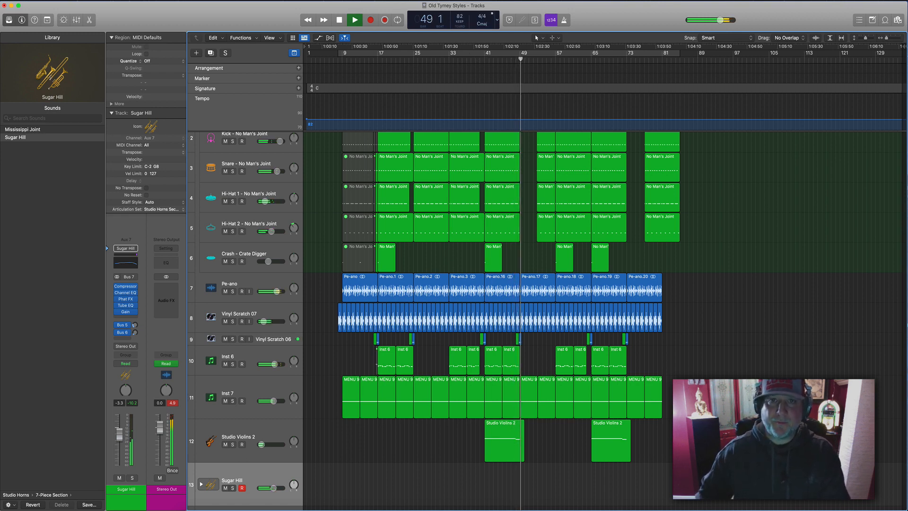
left_click(471, 56)
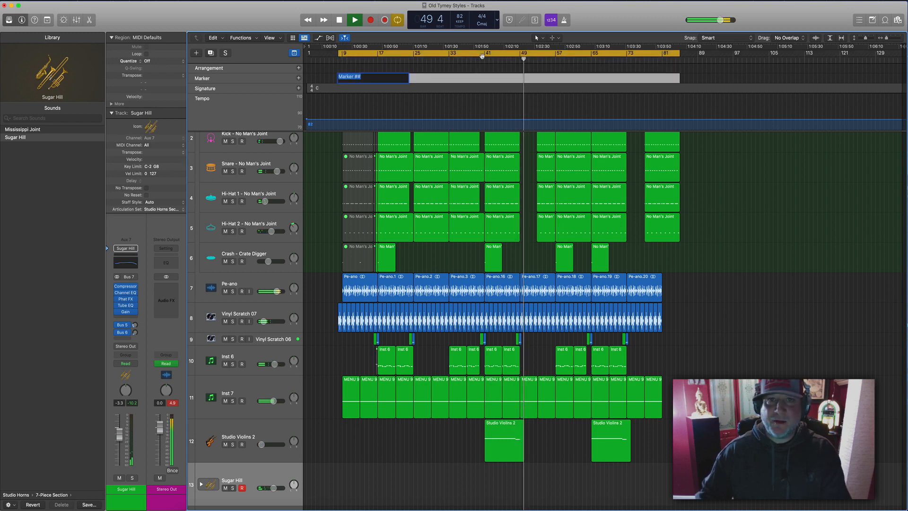
left_click(477, 56)
left_click(478, 55)
left_click(470, 59)
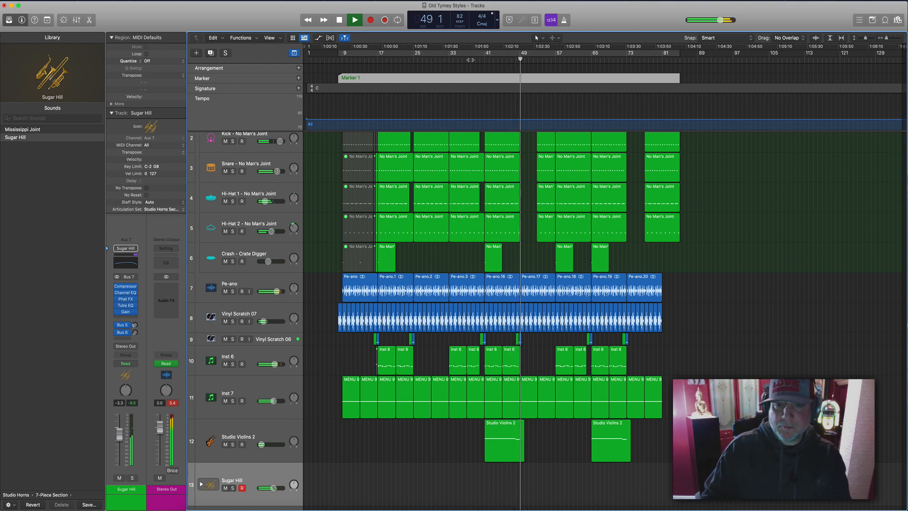
Stop playback, move the playhead back to bar 44 and adjust the Sugar Hill track's send level to Bus 6.
key("space")
key("comma")
key("comma")
key("comma")
key("comma")
key("comma")
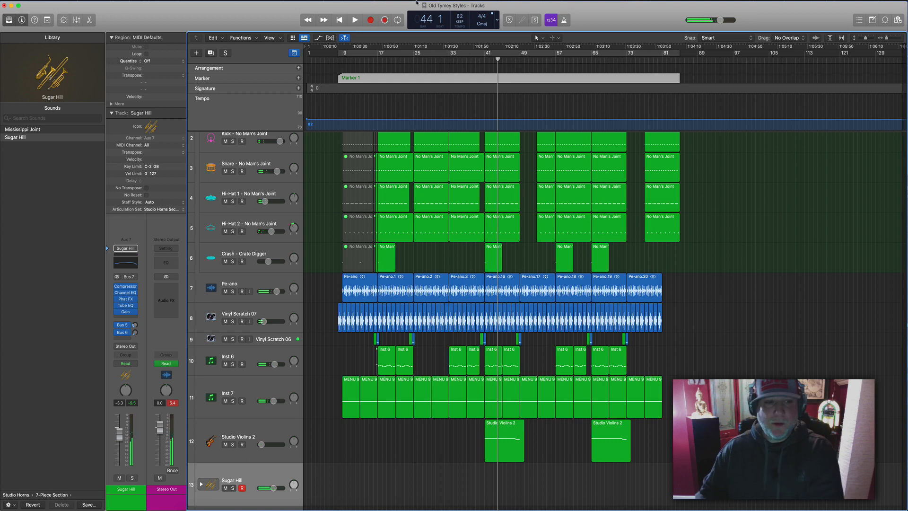
left_click(133, 334)
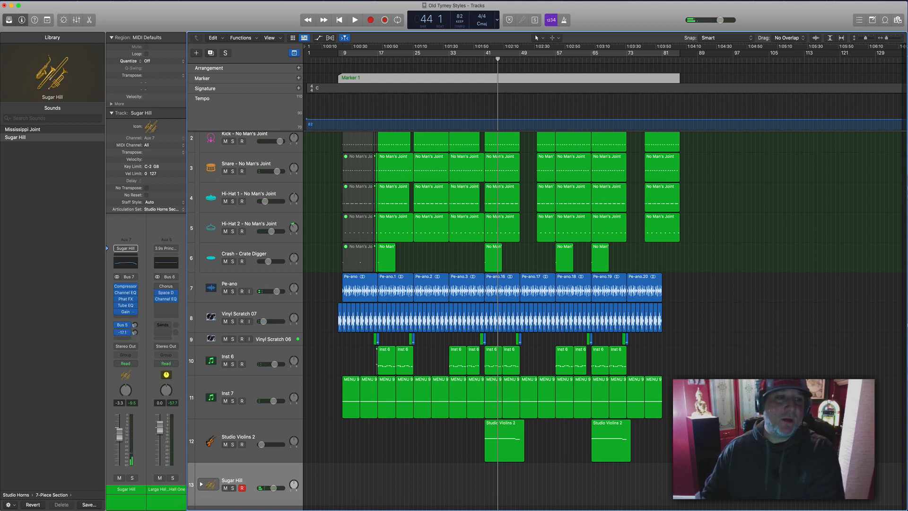
Play the song from about bar 39 for several horn takes and capture the last one as a region on the Sugar Hill track.
left_click(475, 62)
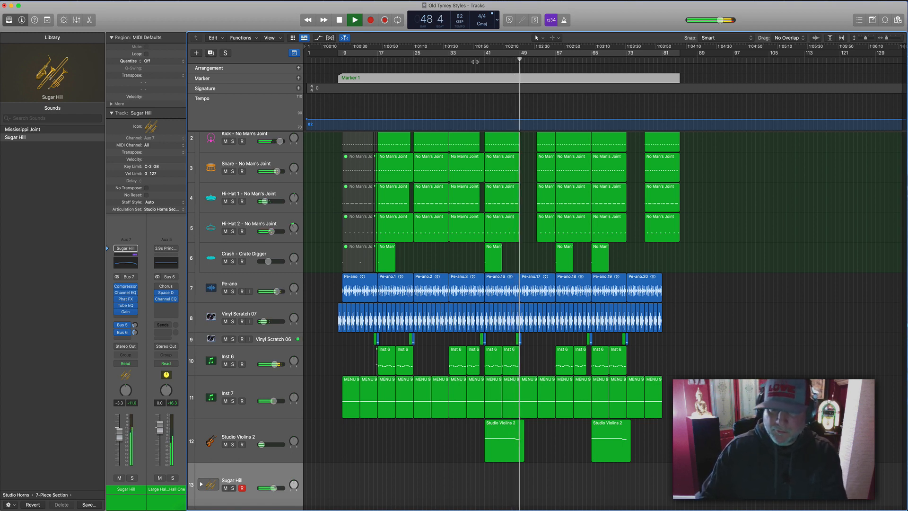
left_click(476, 61)
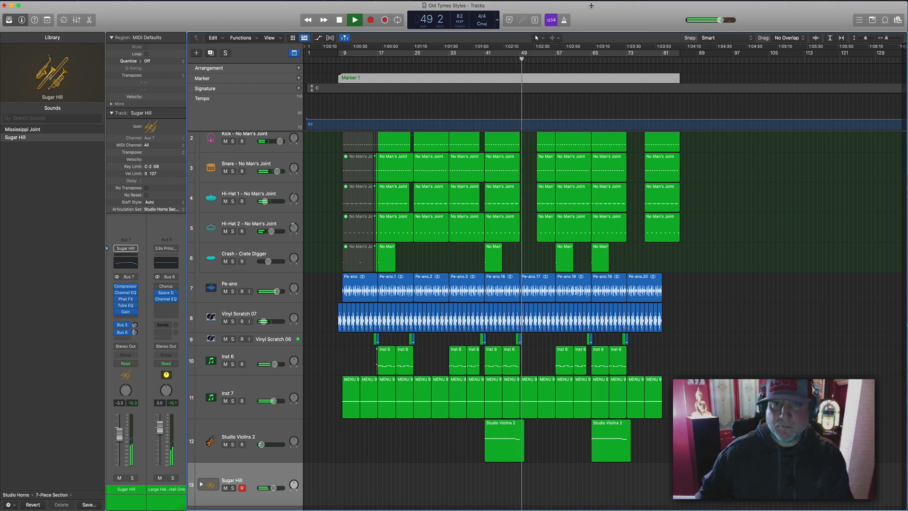
left_click(481, 60)
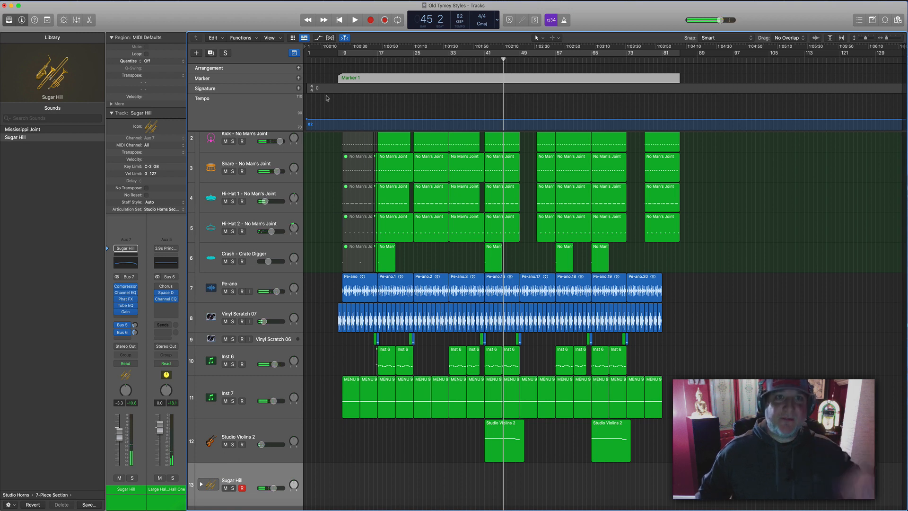
left_click(383, 20)
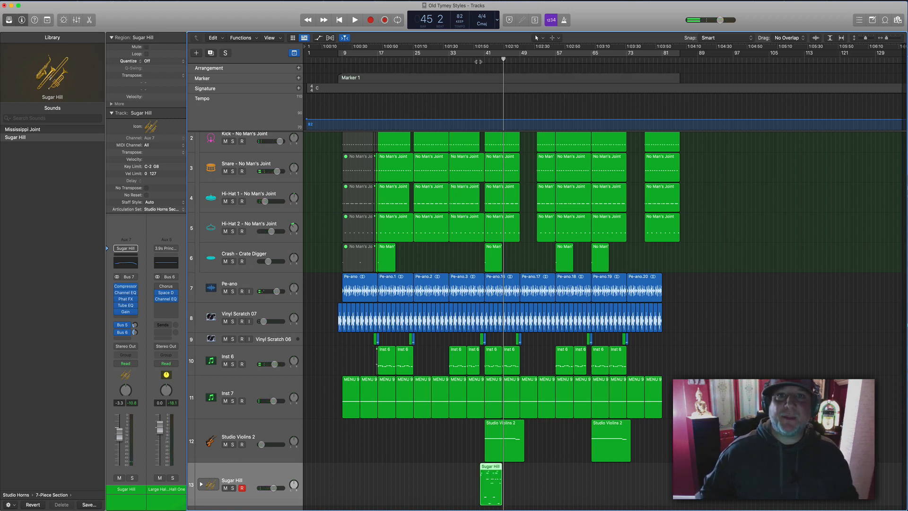
Trim the start of the Sugar Hill region from bar 40 to bar 41.
key("space")
scroll(588, 140, "up", 5)
scroll(611, 215, "down", 3)
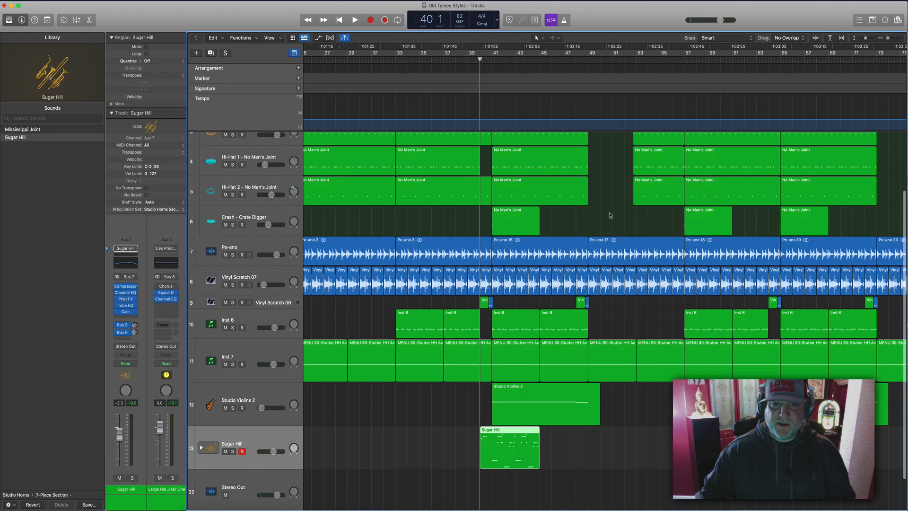
left_click(612, 437)
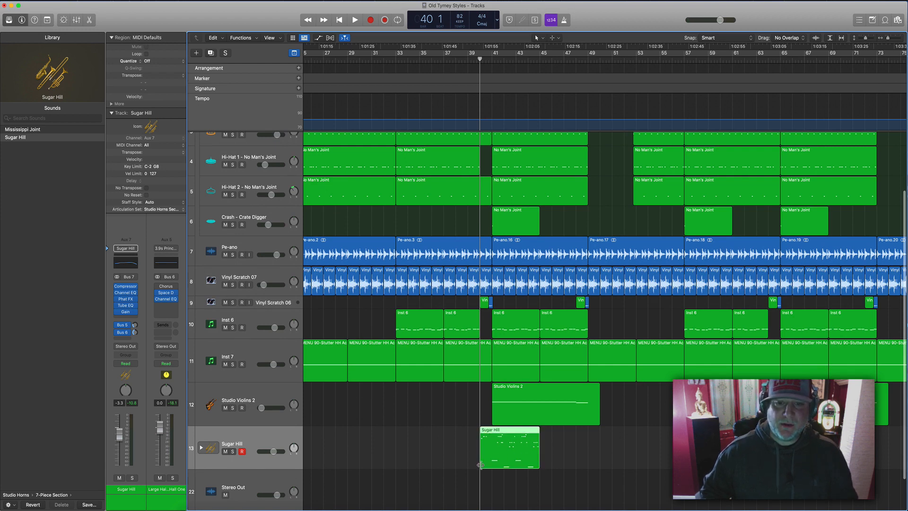
left_click_drag(481, 465, 493, 464)
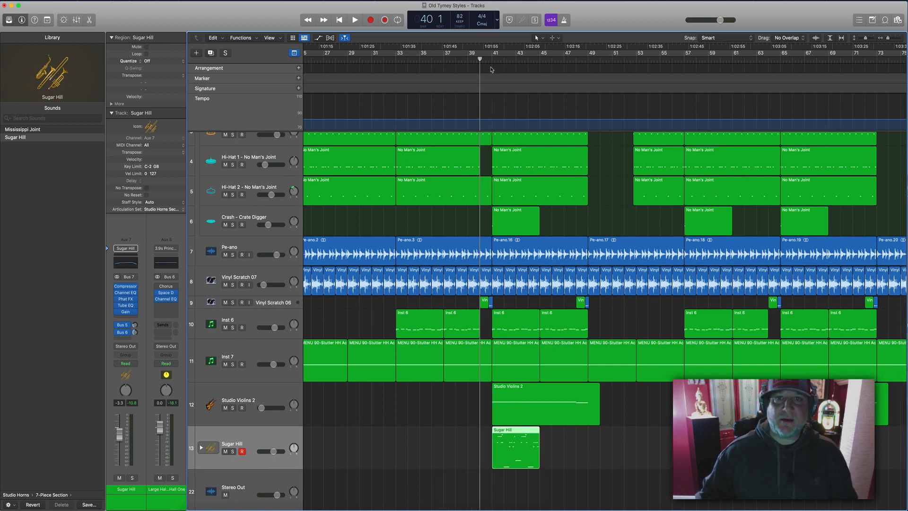
Play the trimmed Sugar Hill region and open it in the Piano Roll with its low notes in view.
key("shift+space")
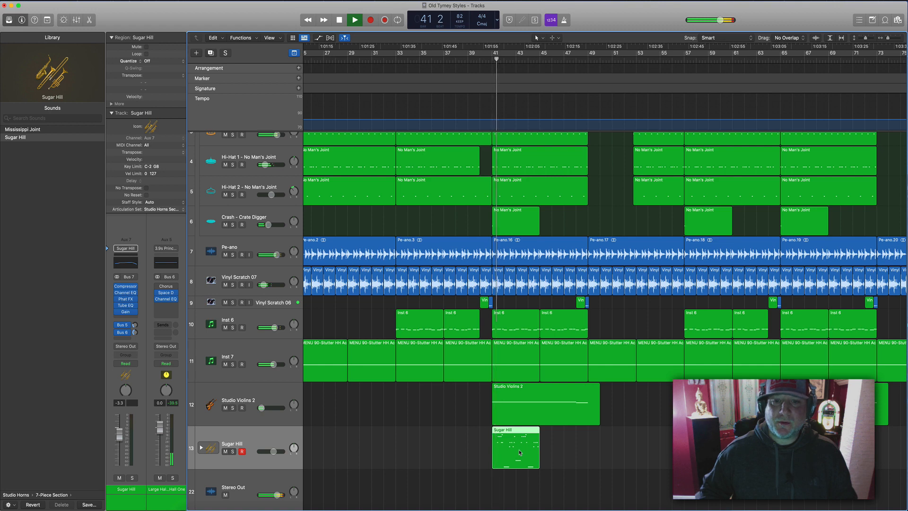
key("p")
scroll(473, 432, "down", 5)
scroll(473, 433, "left", 3)
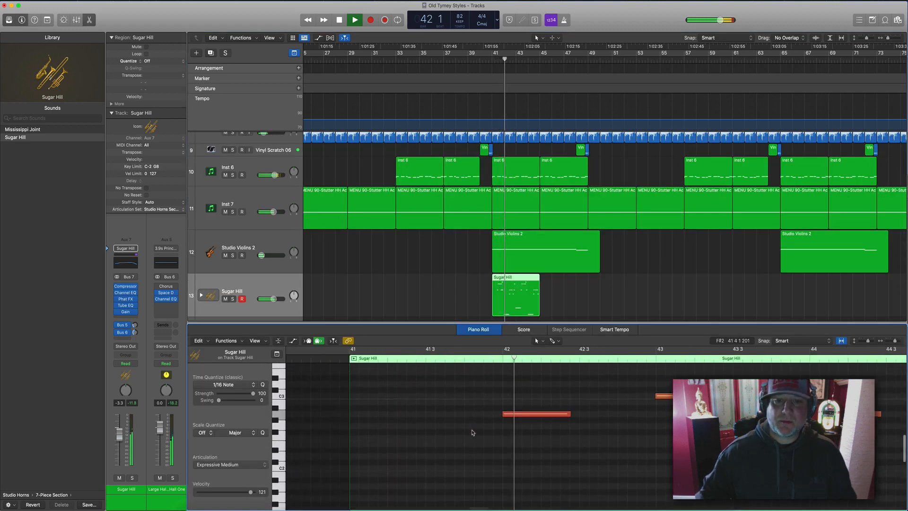
key("space")
left_click_drag(537, 428, 385, 402)
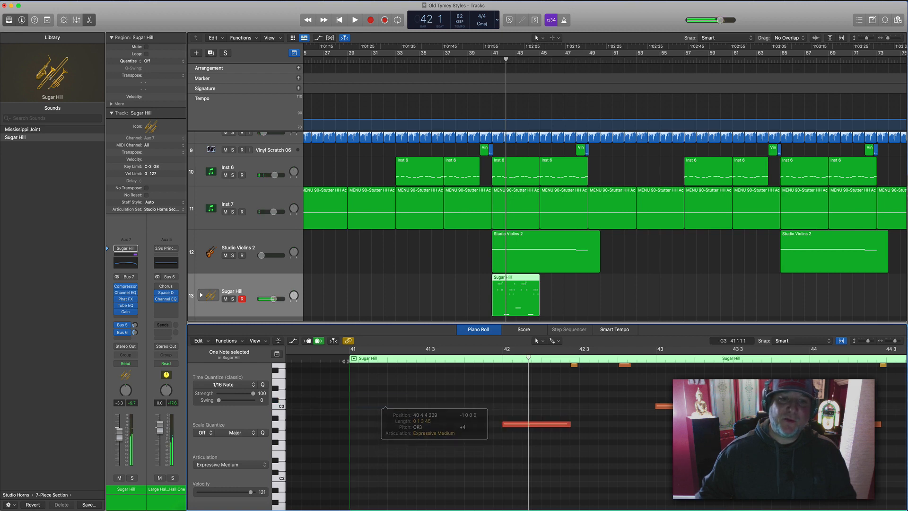
key("shift+space")
key("space")
scroll(479, 431, "up", 3)
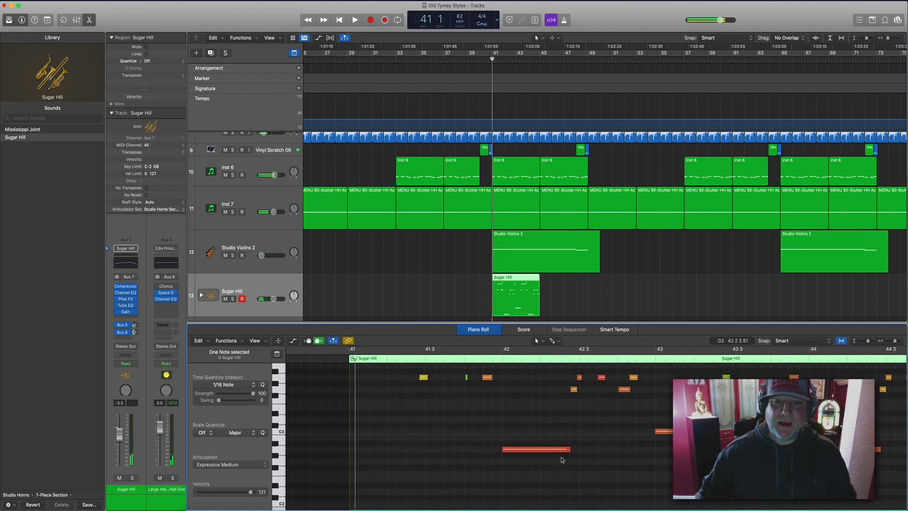
left_click_drag(421, 449, 402, 431)
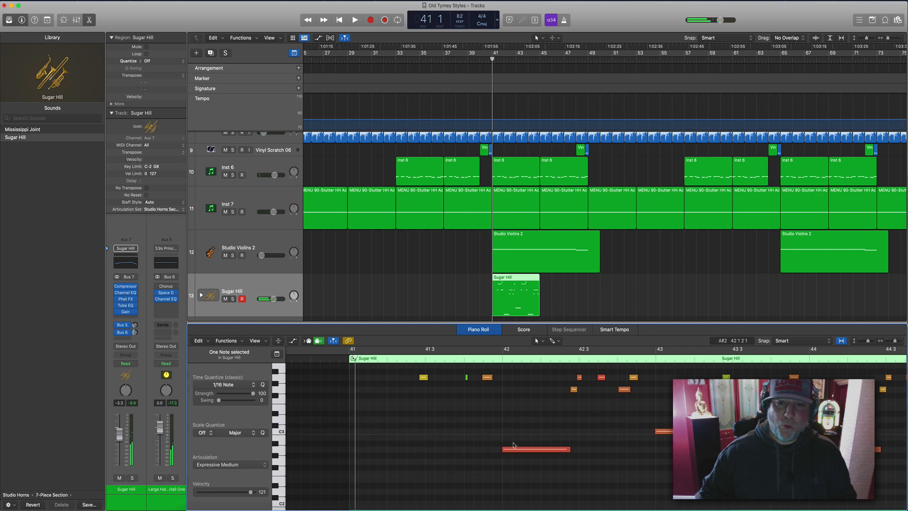
Copy the long A2 note from bar 42 to C3 at bar 41 and lengthen the copy to end at bar 42.
left_click_drag(518, 449, 367, 434)
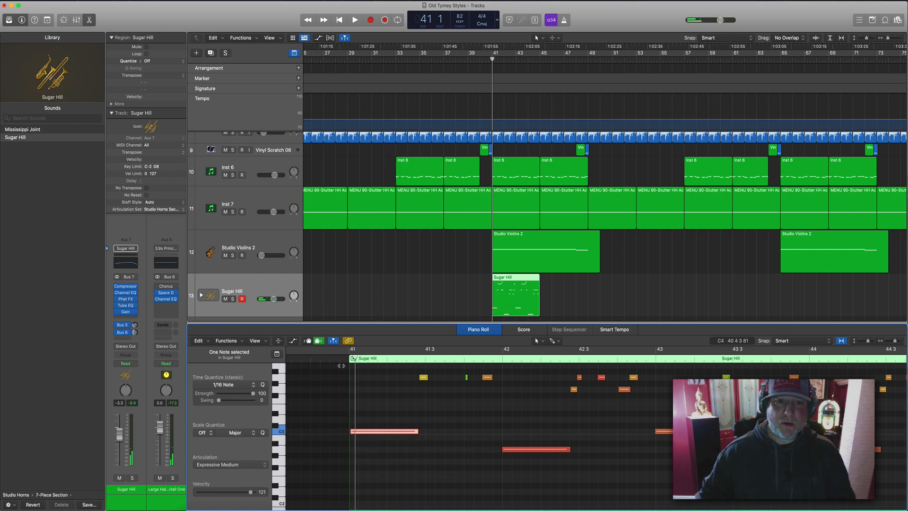
key("space")
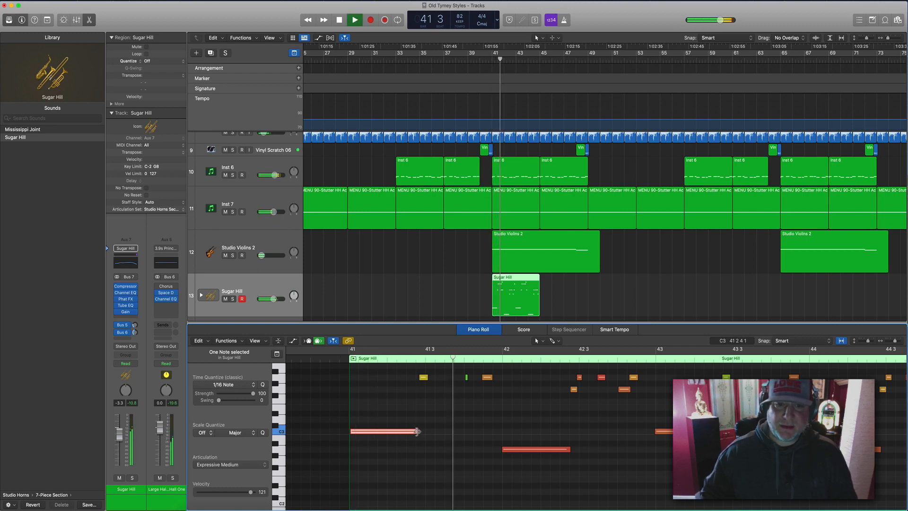
left_click_drag(416, 431, 501, 440)
key("space")
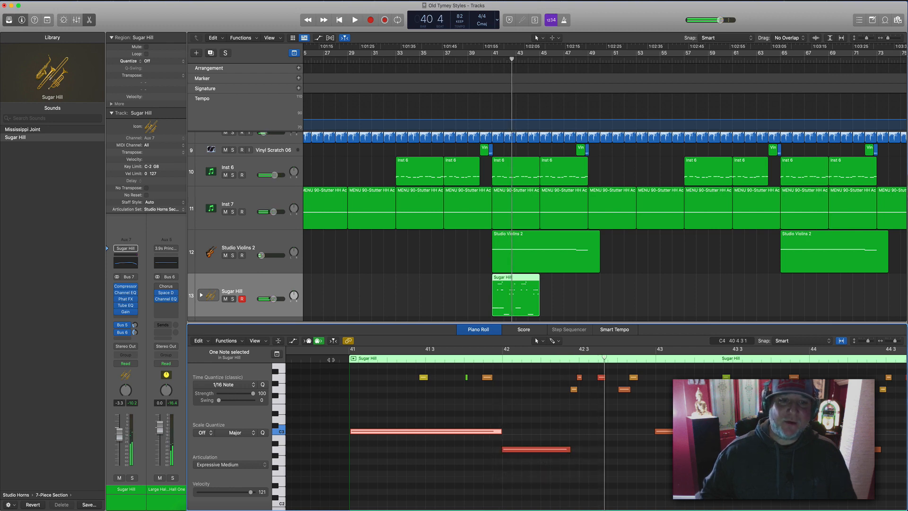
Lengthen the A2 note in bar 42 and the C3 note in bar 43 to fill their bars, and audition the result.
key("space")
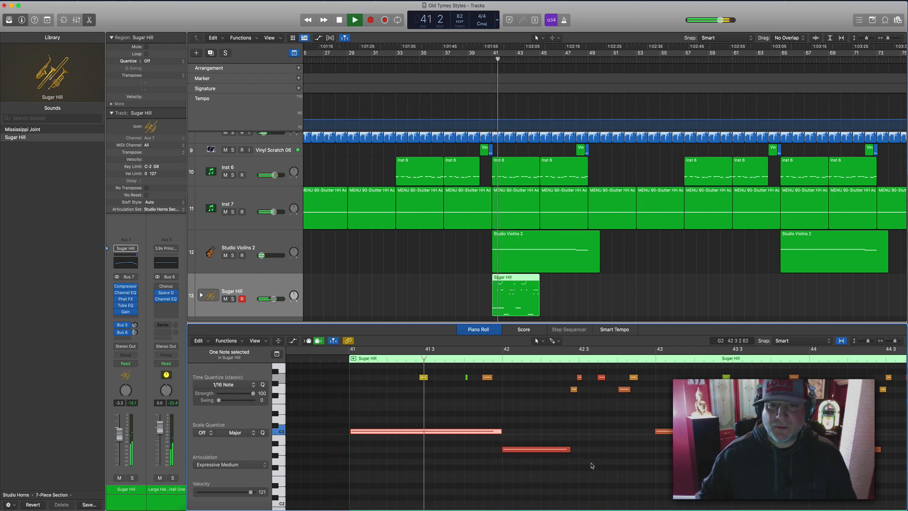
left_click_drag(570, 450, 655, 451)
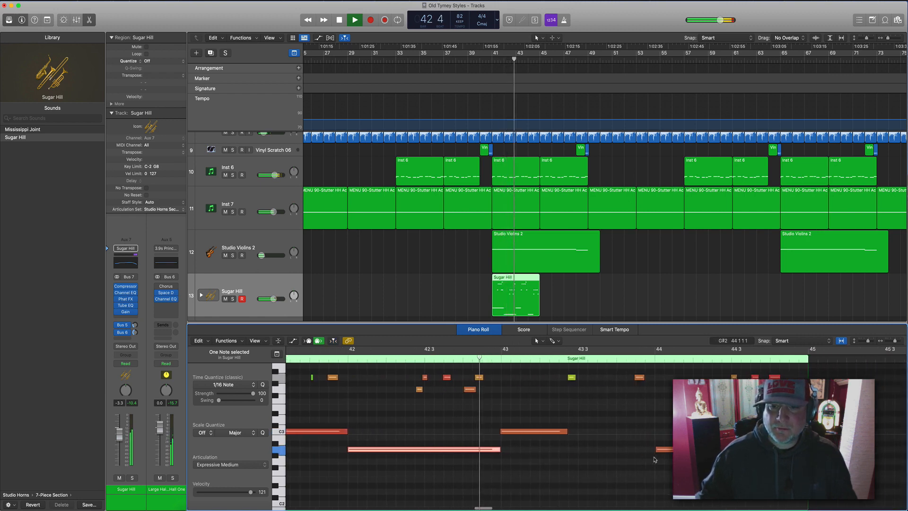
left_click_drag(558, 432, 645, 432)
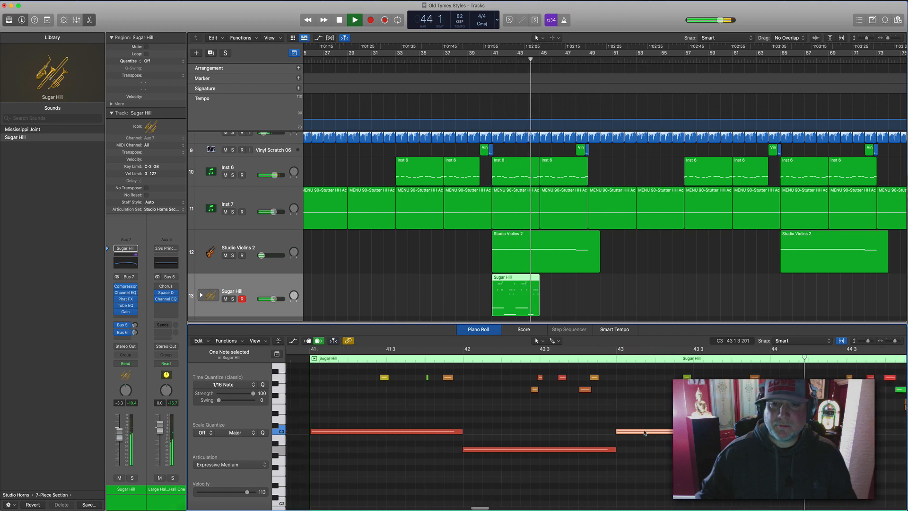
key("space")
left_click(373, 358)
key("space")
key("space")
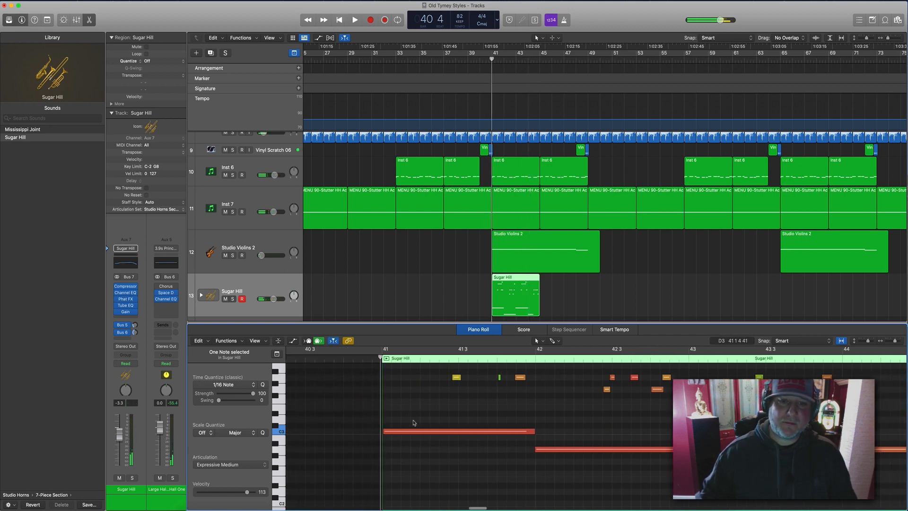
Copy the C3 note in bar 41 down to F2 and listen to the harmony.
left_click_drag(417, 432, 417, 478)
key("space")
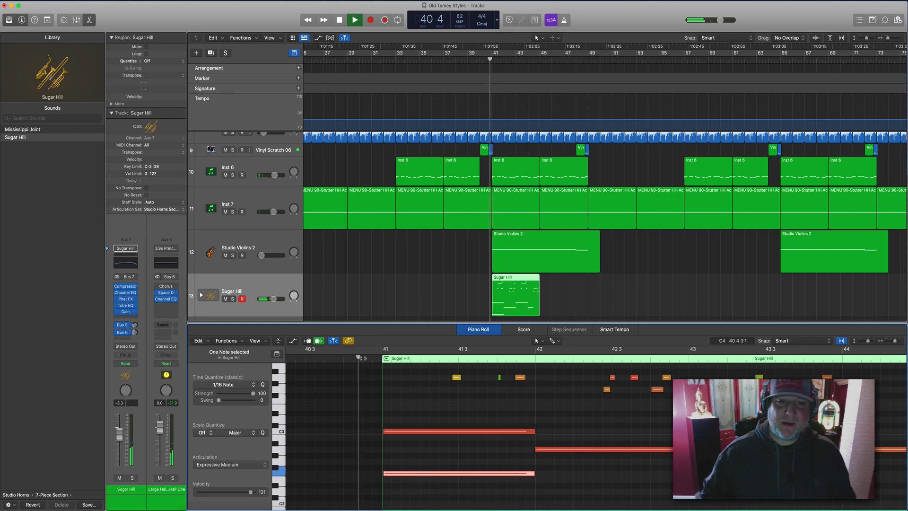
scroll(418, 423, "right", 3)
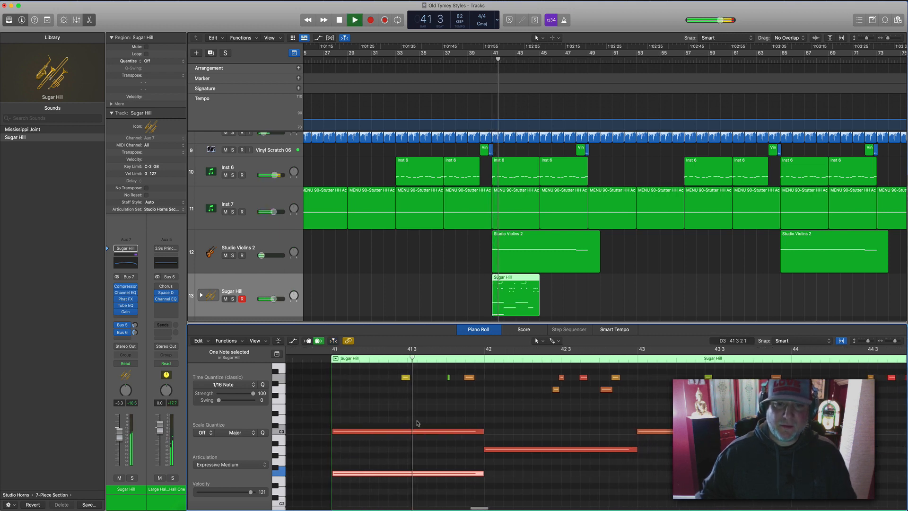
key("space")
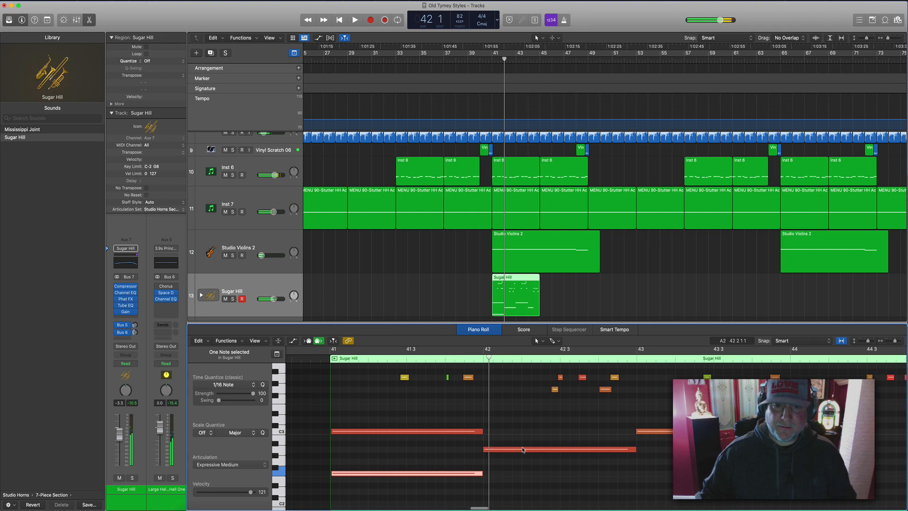
Add full-bar F2 notes beneath the long notes in bars 42 and 43 by copying existing notes.
left_click_drag(523, 450, 523, 472)
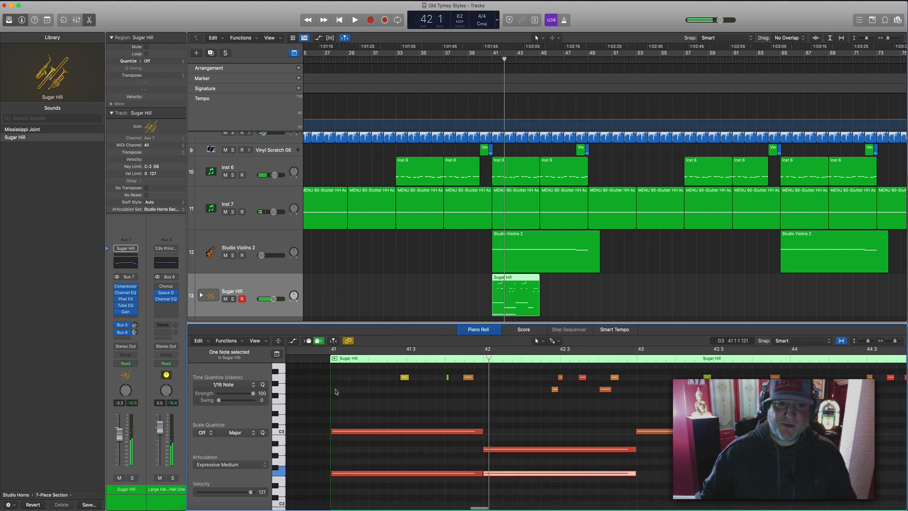
key("space")
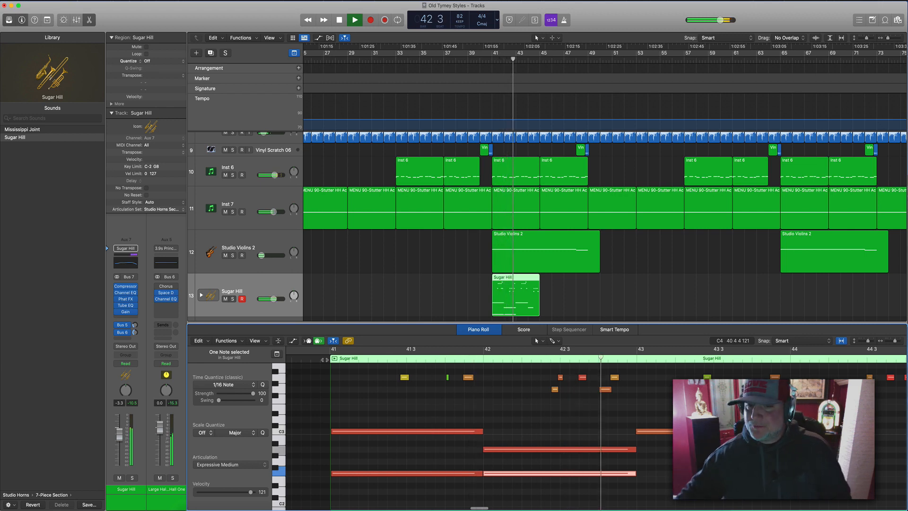
key("space")
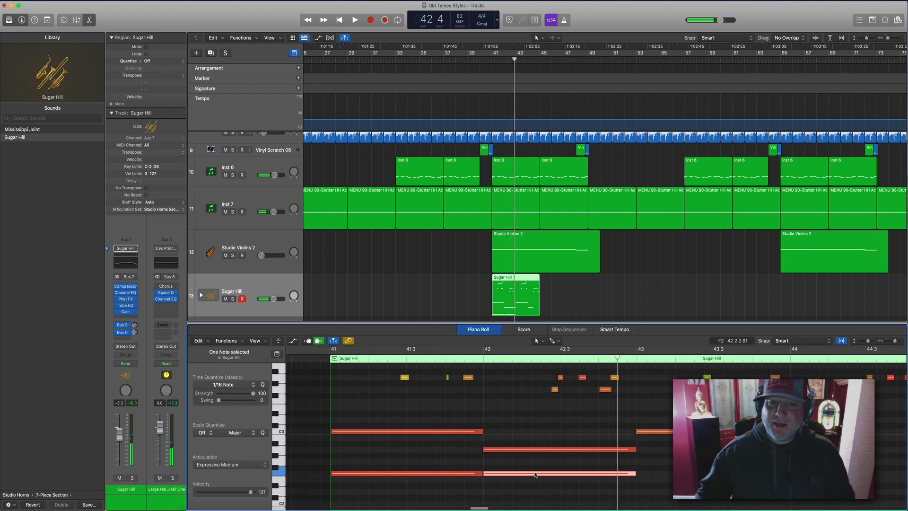
left_click_drag(536, 475, 689, 475)
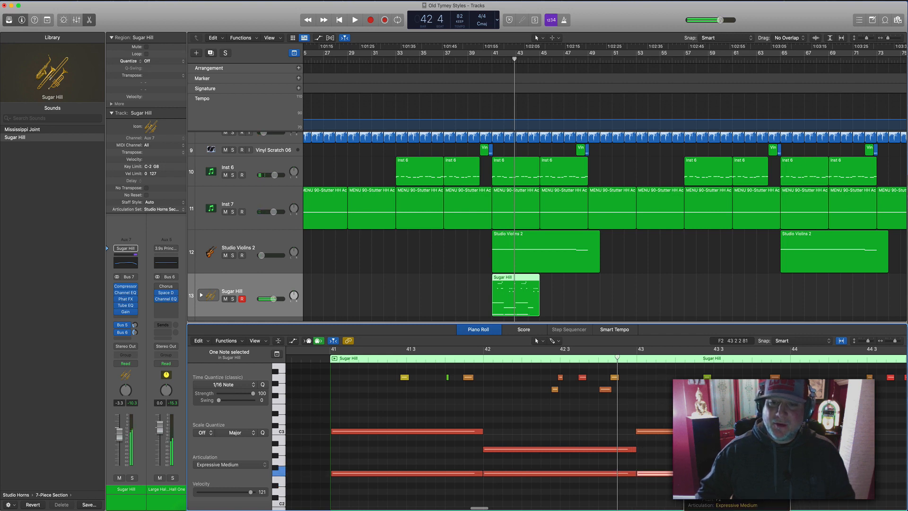
Copy the F2 note from bar 43 to G2 in bar 44 and lengthen that bar's A2 note to bar 45.
key("super+Left")
key("super+Left")
key("super+Left")
scroll(689, 475, "right", 5)
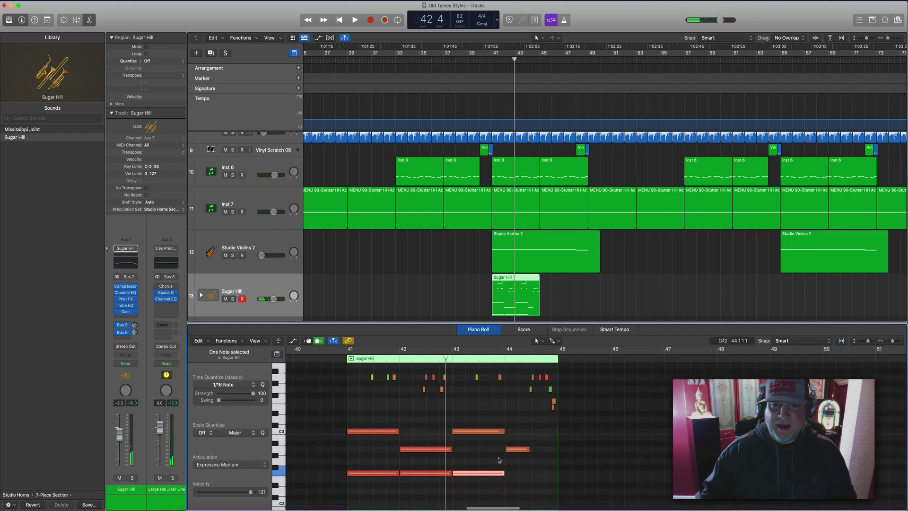
left_click_drag(480, 475, 556, 453)
key("space")
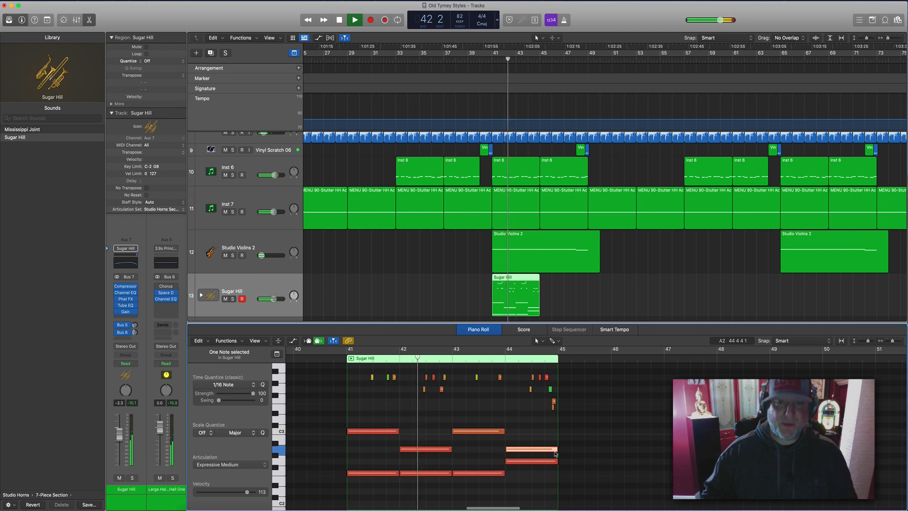
Delete the tiny stray note just below the F3 note at the end of bar 44 and replay the ending.
left_click(556, 411)
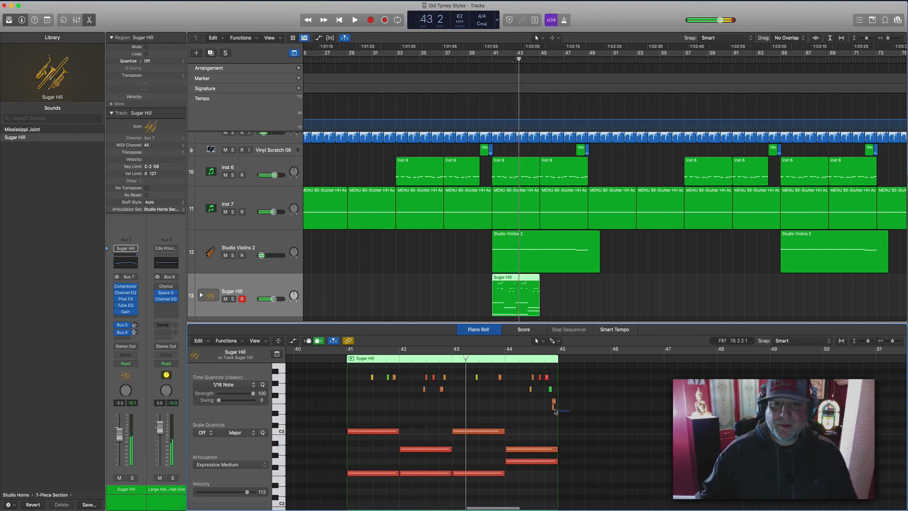
double_click(514, 360)
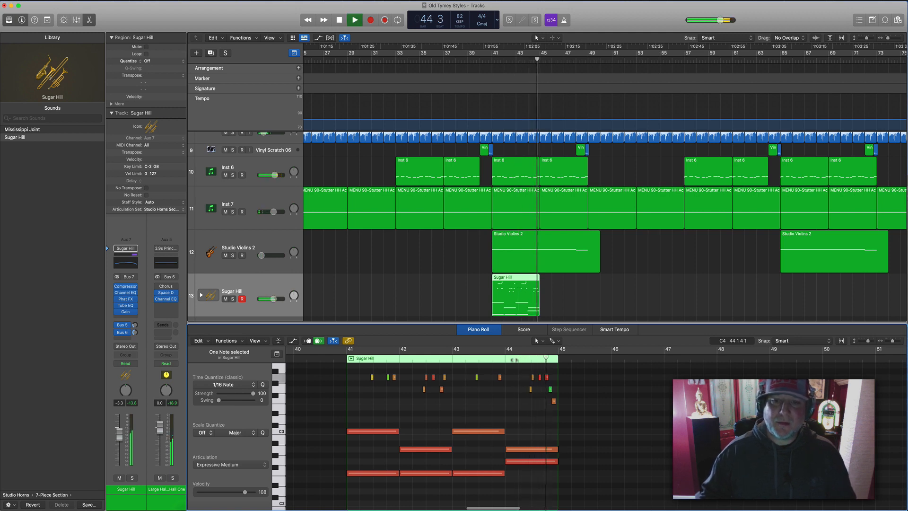
key("space")
Shorten the G3 note near the end of bar 44 so it stops before the final F3 note, and replay the ending.
scroll(609, 416, "up", 3)
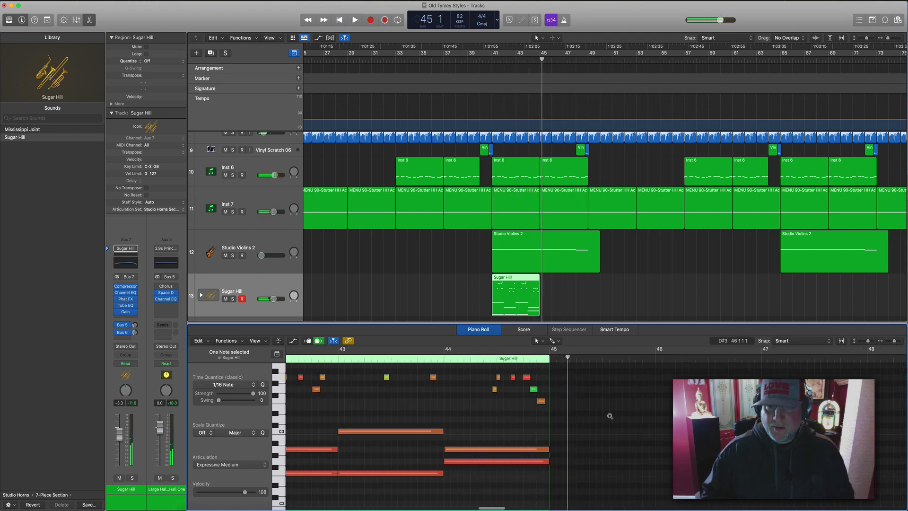
scroll(609, 416, "up", 3)
double_click(445, 364)
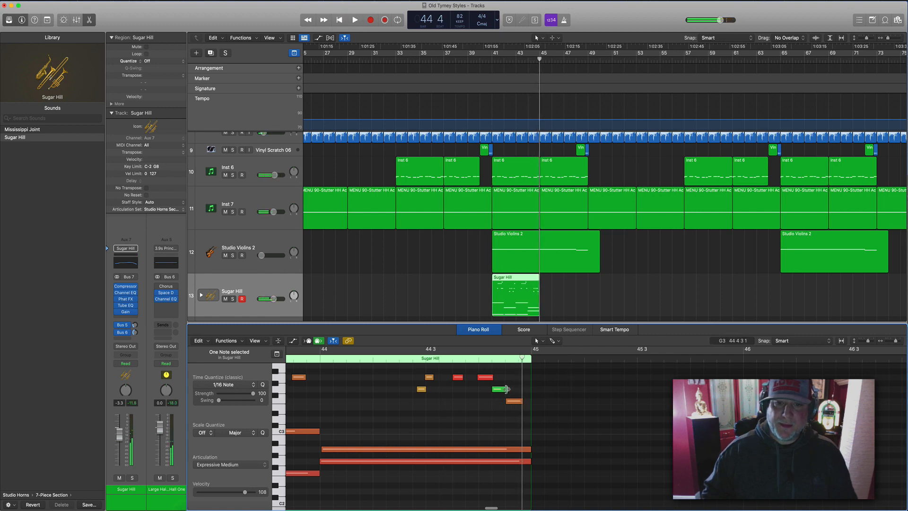
left_click_drag(506, 389, 499, 389)
double_click(450, 362)
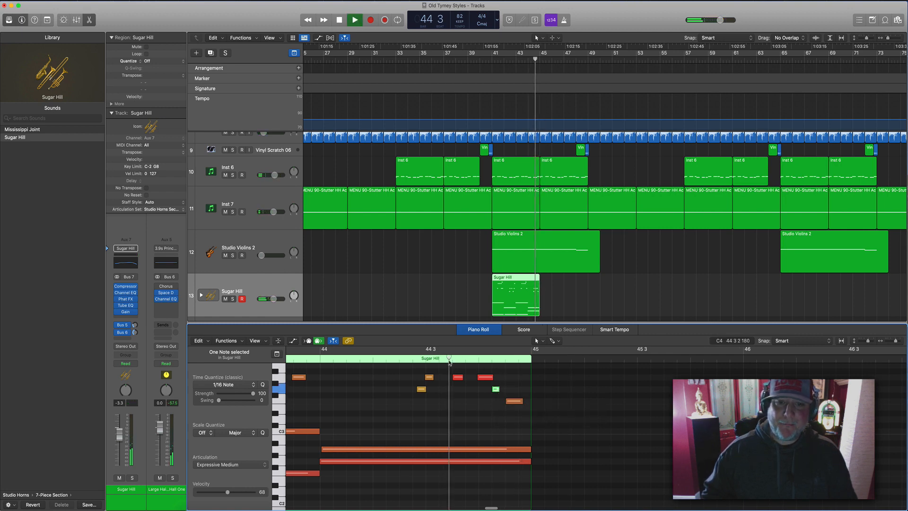
Shorten the final F3 note at the end of bar 44 from its right edge and replay the ending.
double_click(400, 360)
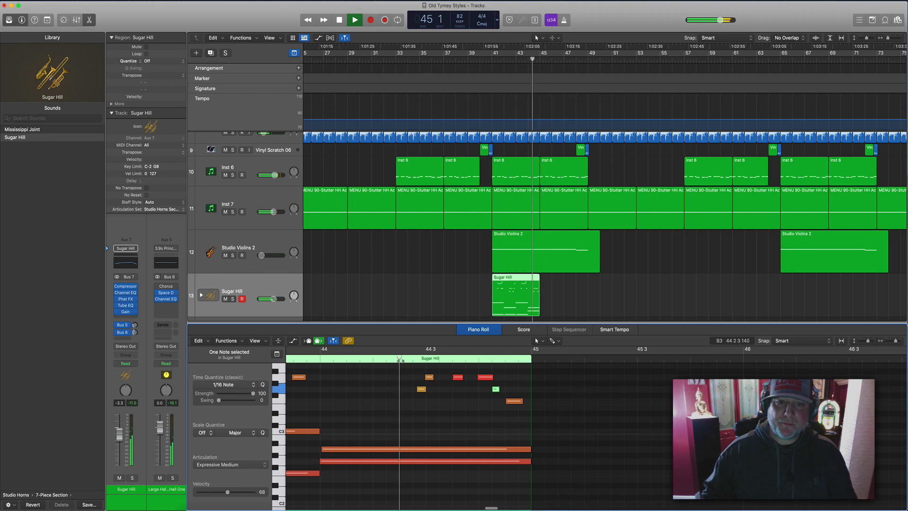
key("space")
left_click(522, 401)
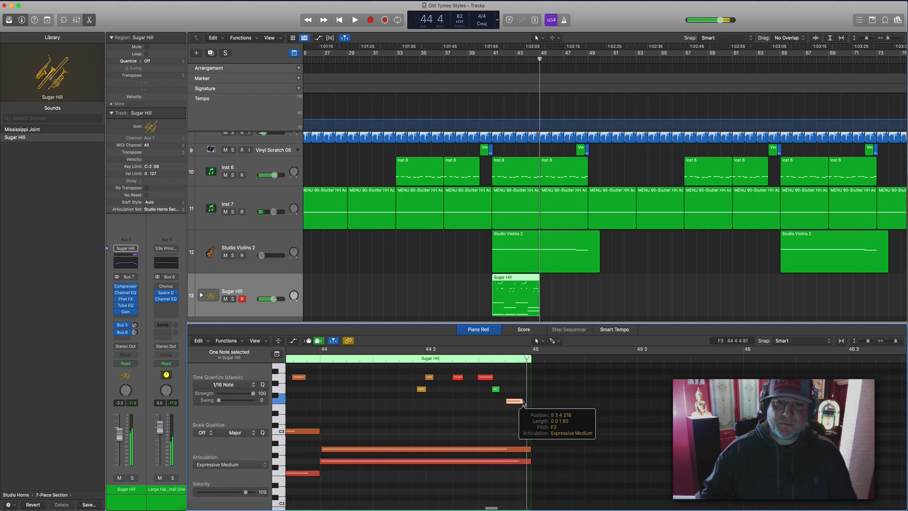
left_click_drag(523, 404, 518, 403)
key("space")
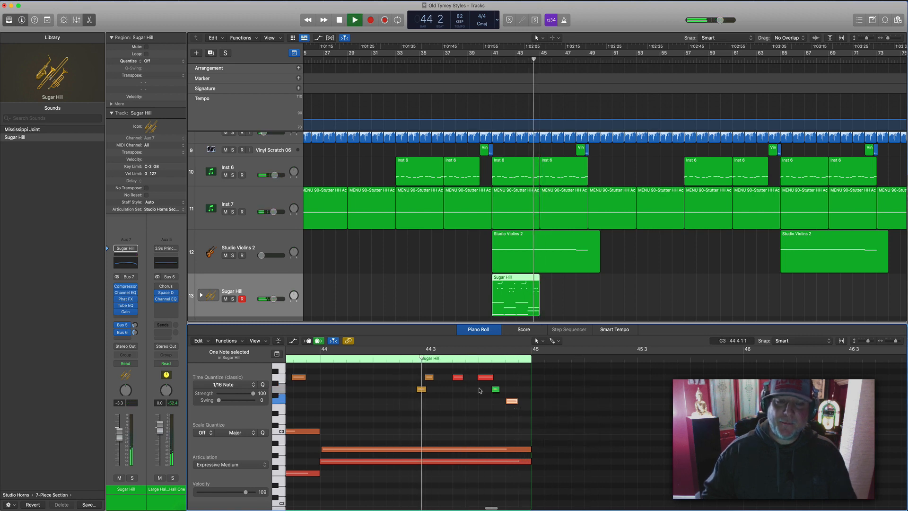
key("space")
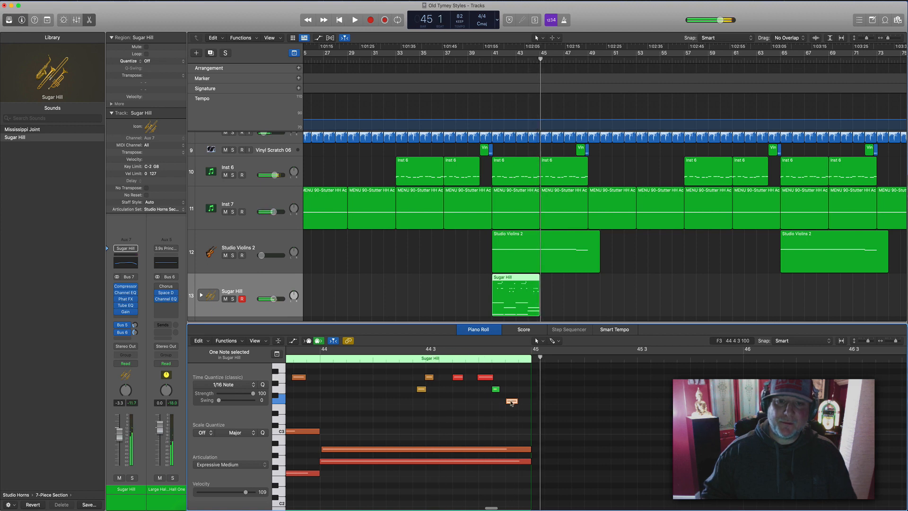
Nudge the final F3 note slightly earlier in bar 44 and replay the ending.
left_click_drag(511, 401, 507, 401)
key("space")
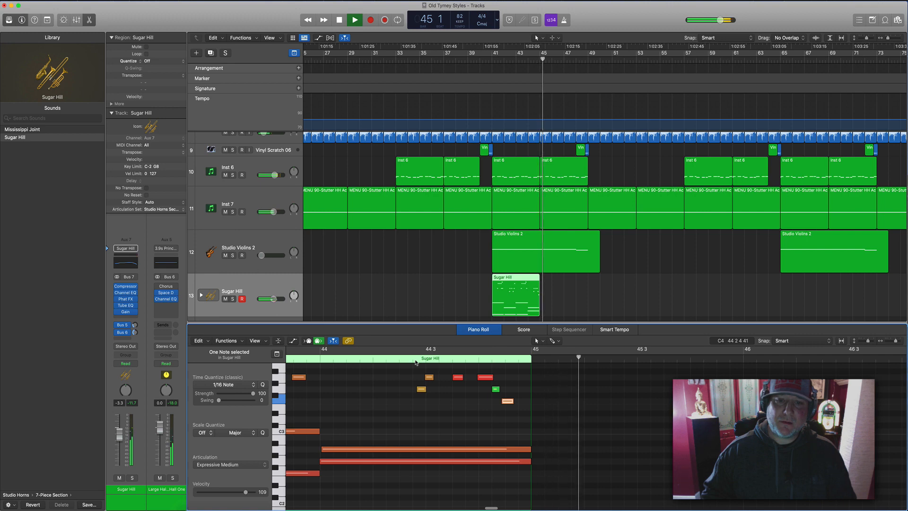
key("space")
Replay the horn part from bar 41.
scroll(489, 389, "left", 8)
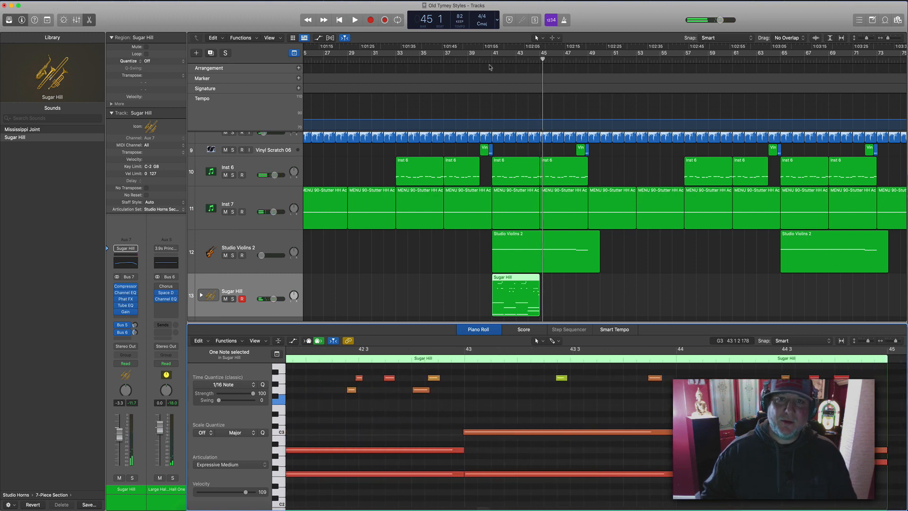
key("space")
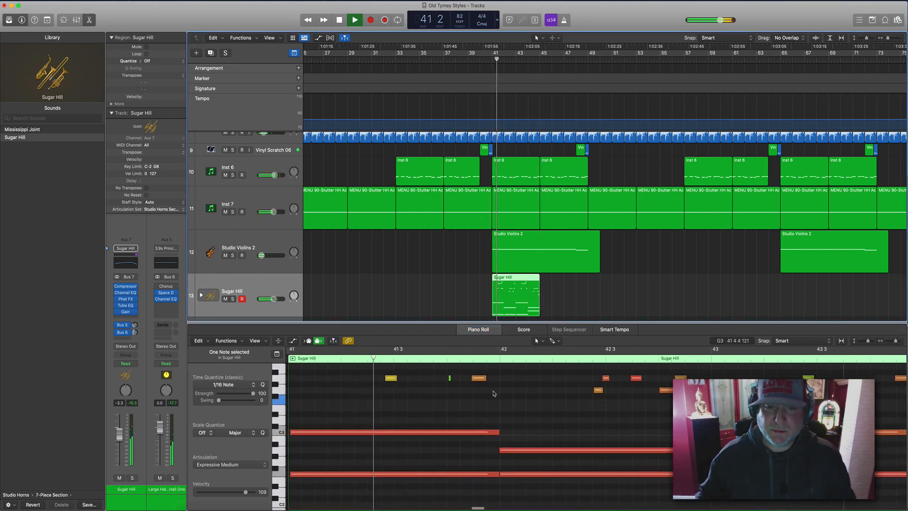
left_click(378, 417)
key("space")
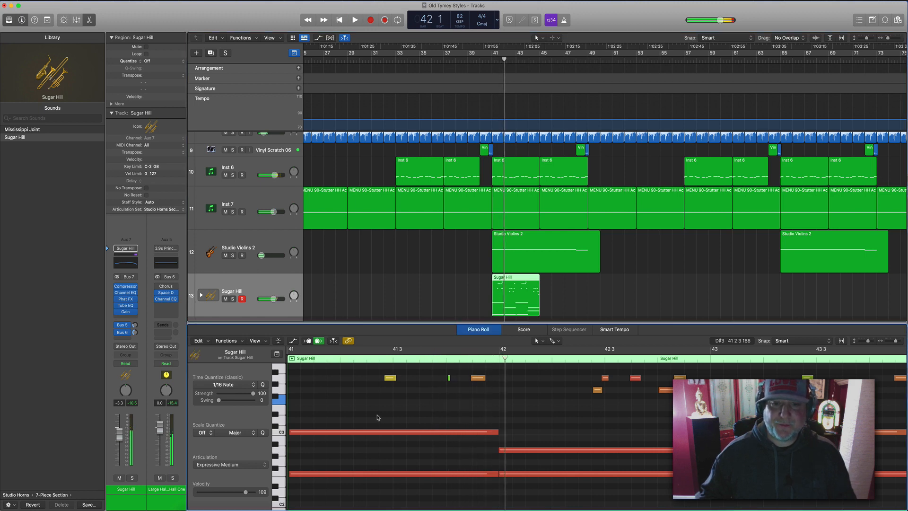
Lower the velocity of all eight long notes in bars 41 to 44 to about 76 with the Velocity Tool and replay them.
left_click_drag(378, 417, 584, 473)
scroll(589, 473, "down", 5)
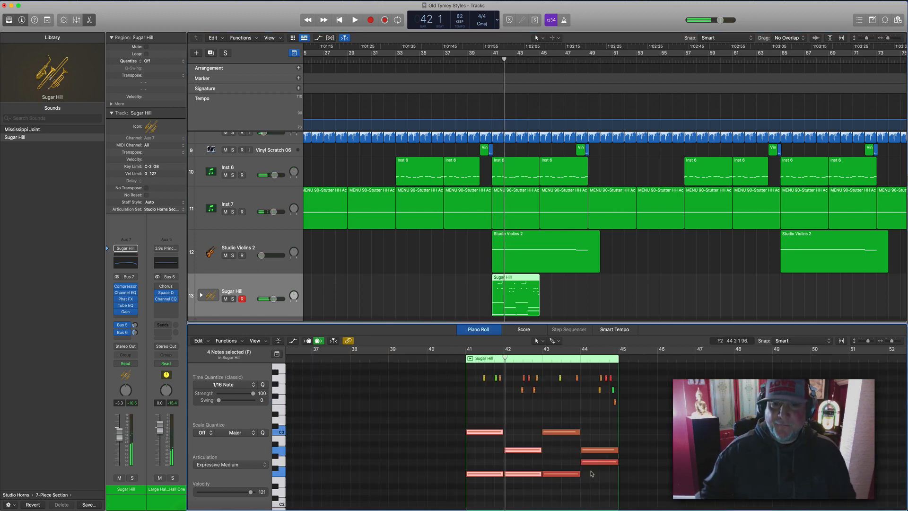
left_click_drag(474, 420, 624, 492)
left_click(545, 342)
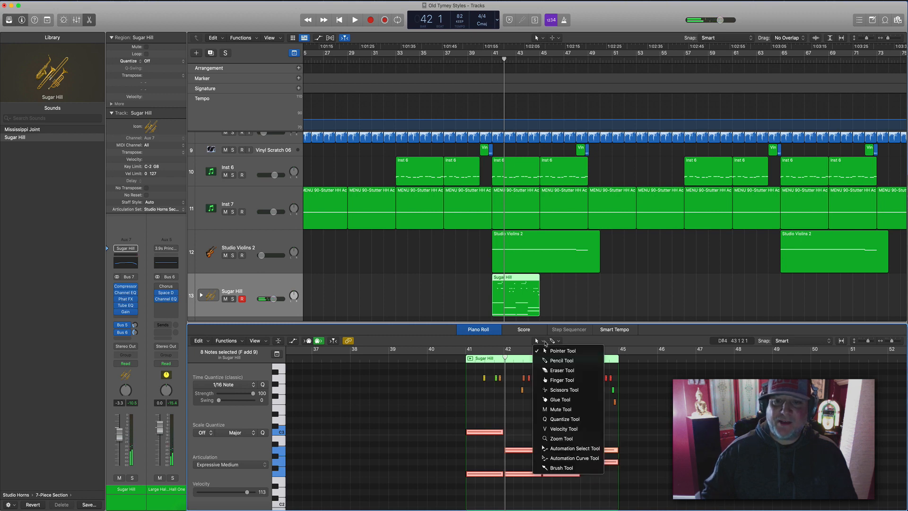
left_click(563, 428)
left_click_drag(490, 434, 490, 468)
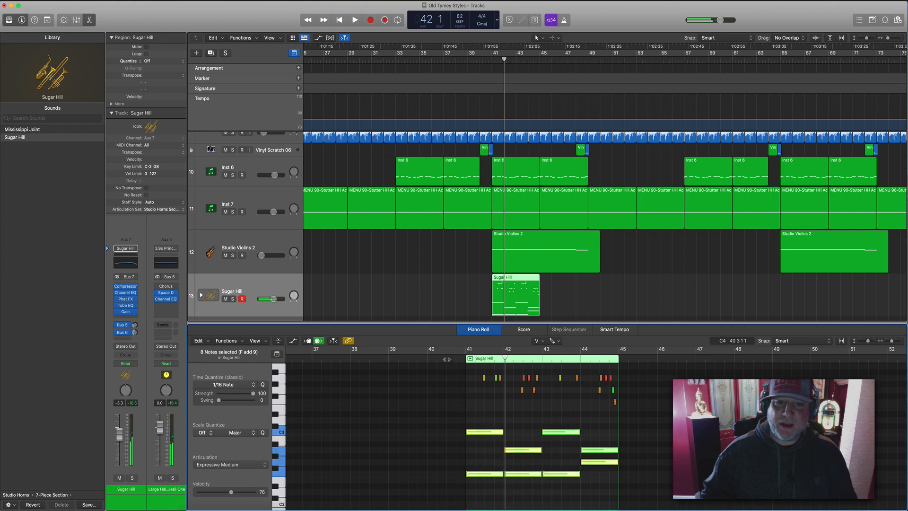
left_click(446, 360)
key("space")
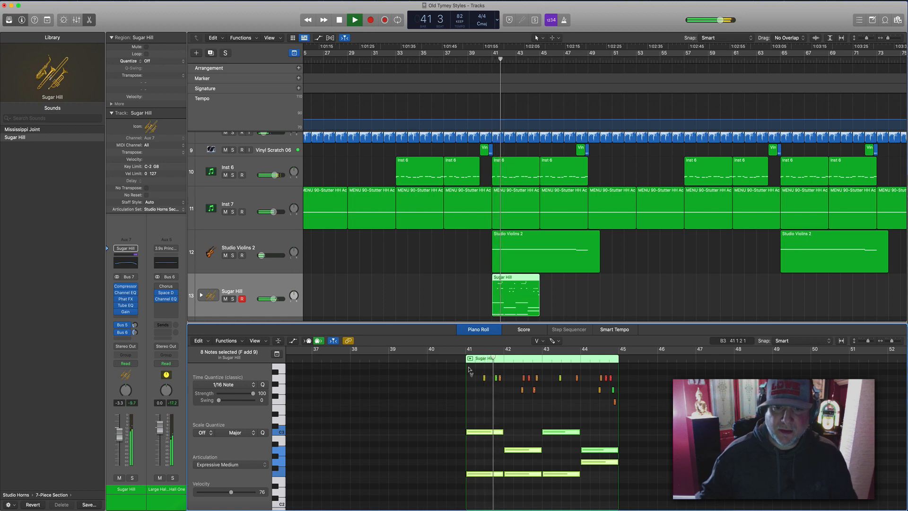
key("space")
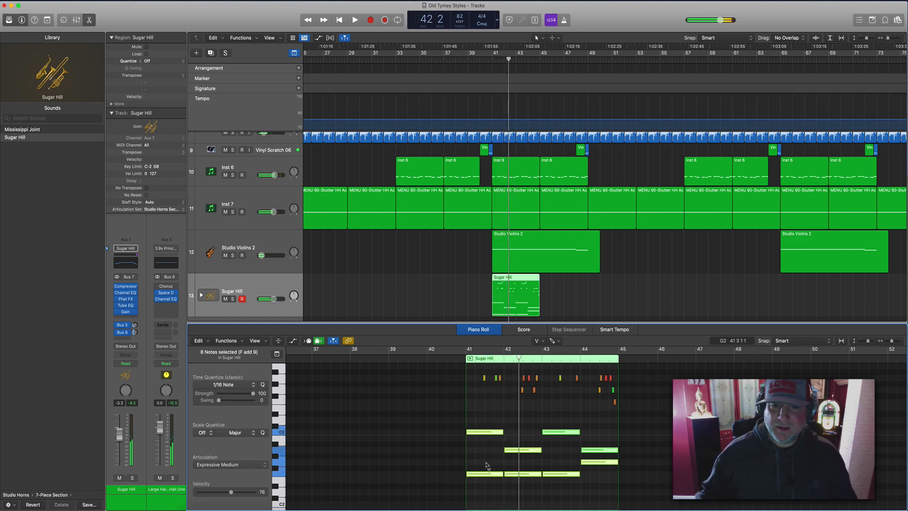
Adjust the velocity of the four lower long notes, raise the four upper ones to 86, and replay the part.
mouse_move(485, 463)
left_mouse_down()
mouse_move(554, 484)
mouse_move(495, 464)
left_mouse_up()
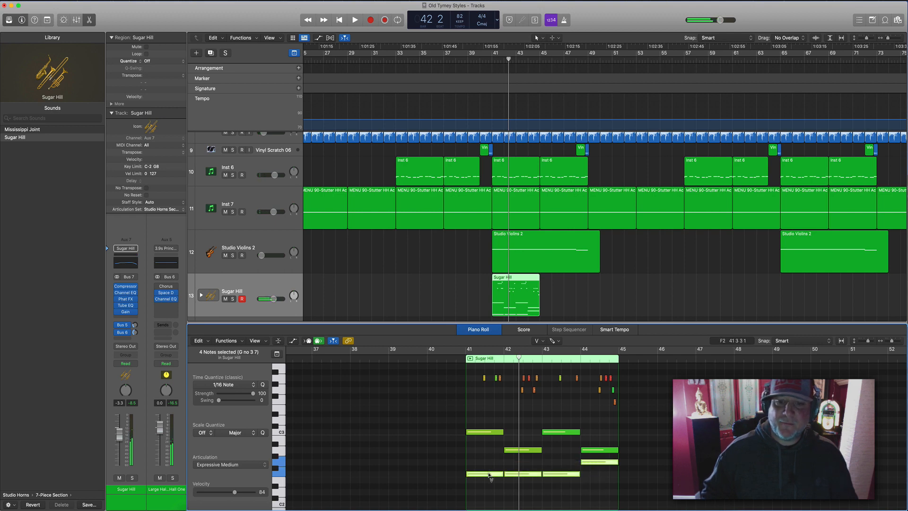
left_click_drag(474, 418, 596, 451)
left_click_drag(495, 431, 494, 421)
left_click(447, 351)
key("space")
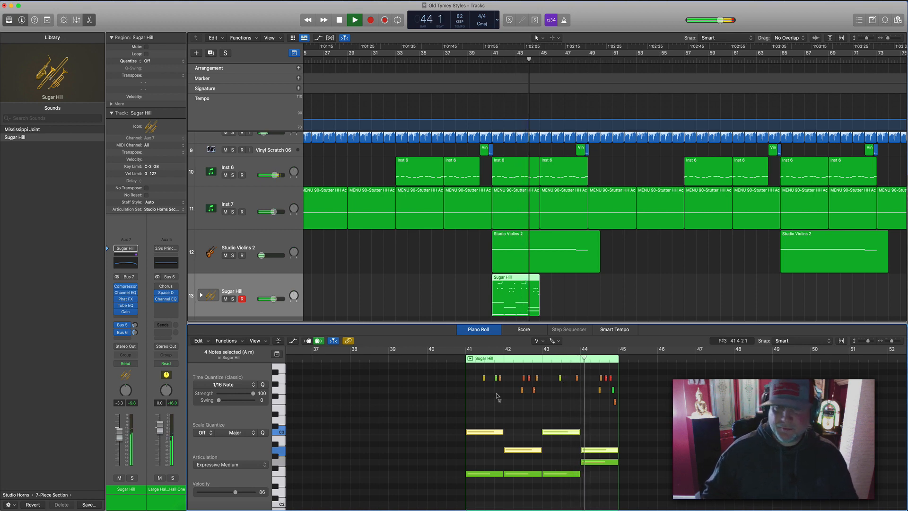
Replay the part from bar 41, switch back to the Pointer Tool and deselect the notes.
scroll(569, 377, "up", 4)
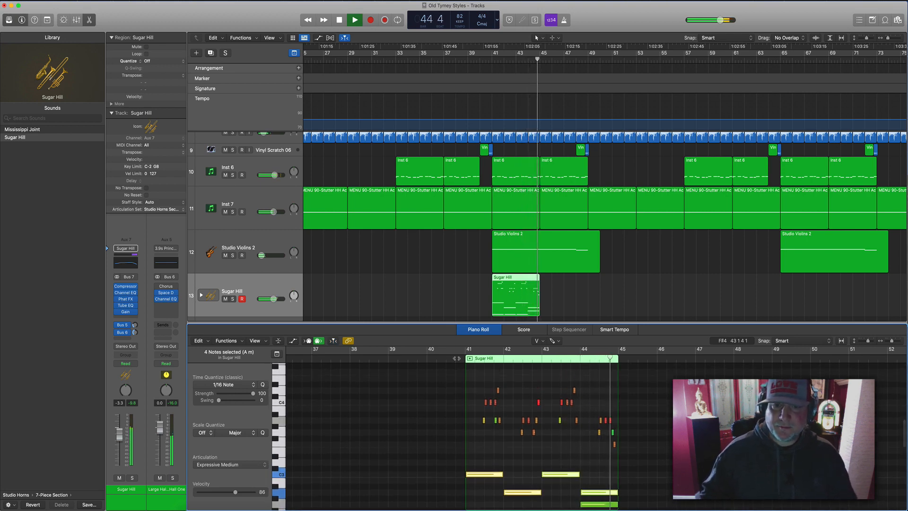
left_click(457, 356)
key("Escape")
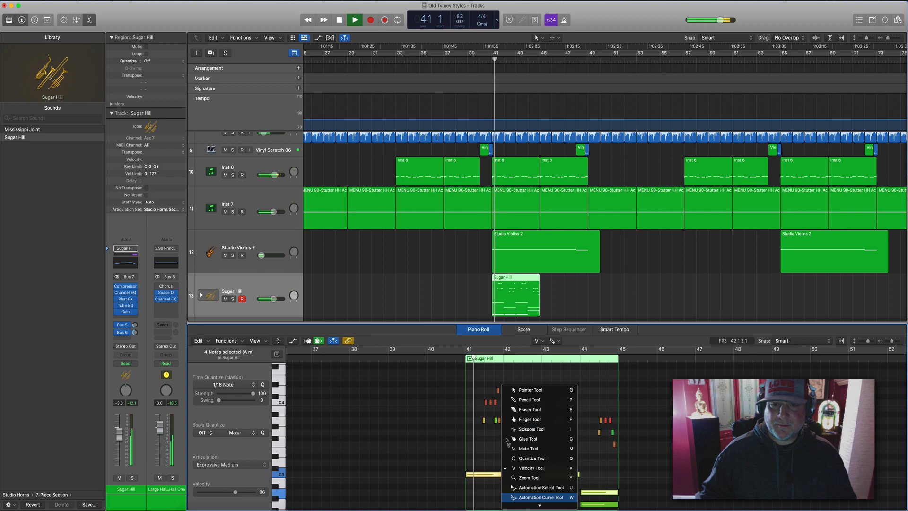
left_click(522, 394)
scroll(524, 448, "down", 2)
key("space")
left_click(524, 448)
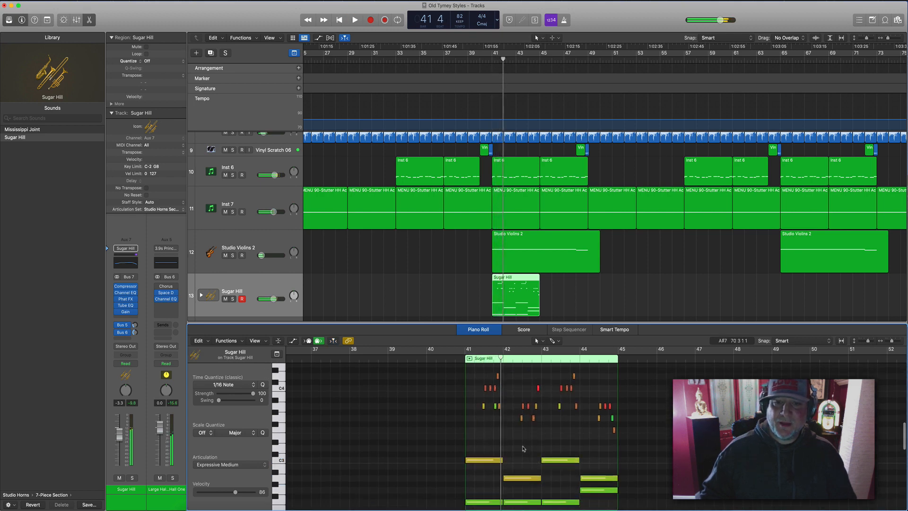
Shorten the long C3 and F2 notes in bar 41 together to about three beats and replay the bar.
left_click(457, 360)
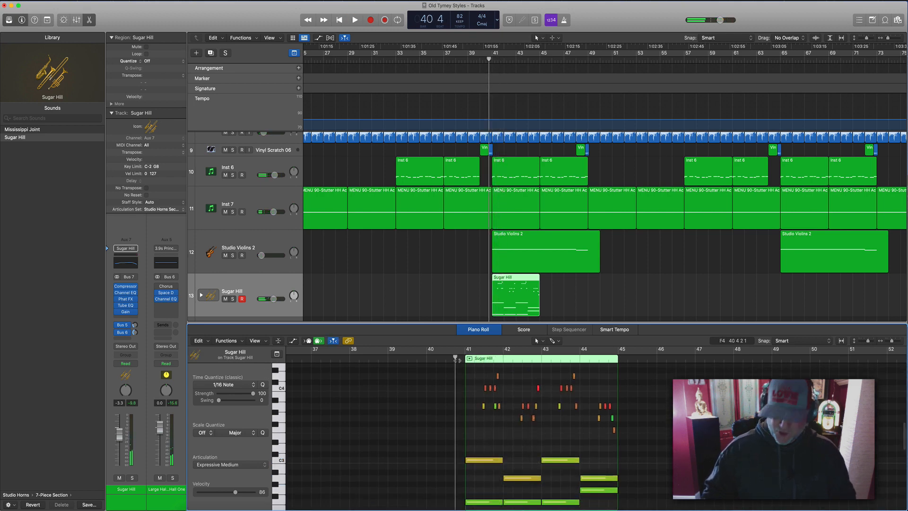
key("super+Right")
key("super+Right")
scroll(449, 413, "down", 2)
scroll(448, 413, "right", 4)
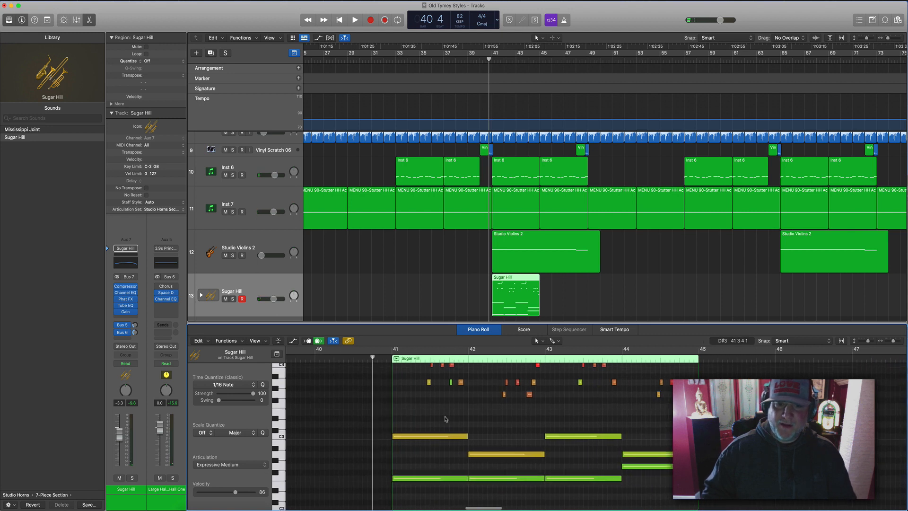
left_click_drag(445, 419, 446, 487)
scroll(446, 492, "up", 1)
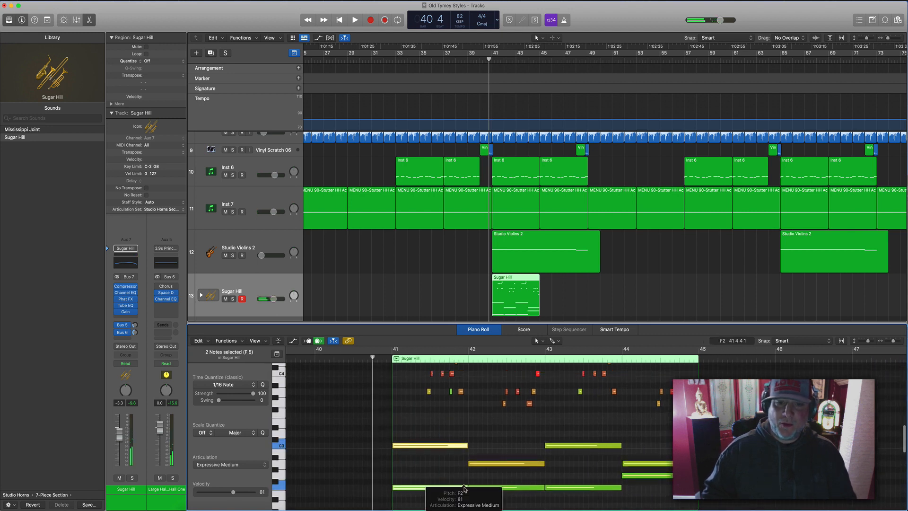
key("space")
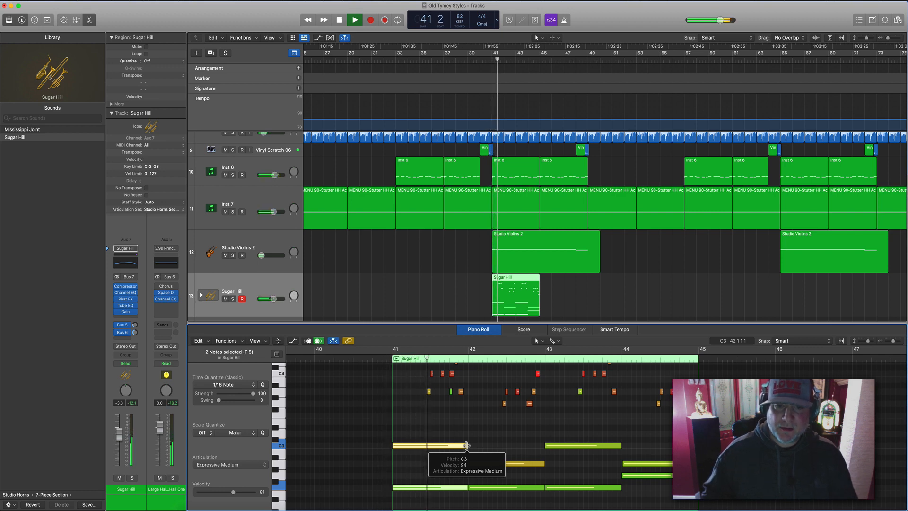
key("space")
left_click_drag(466, 446, 449, 446)
key("space")
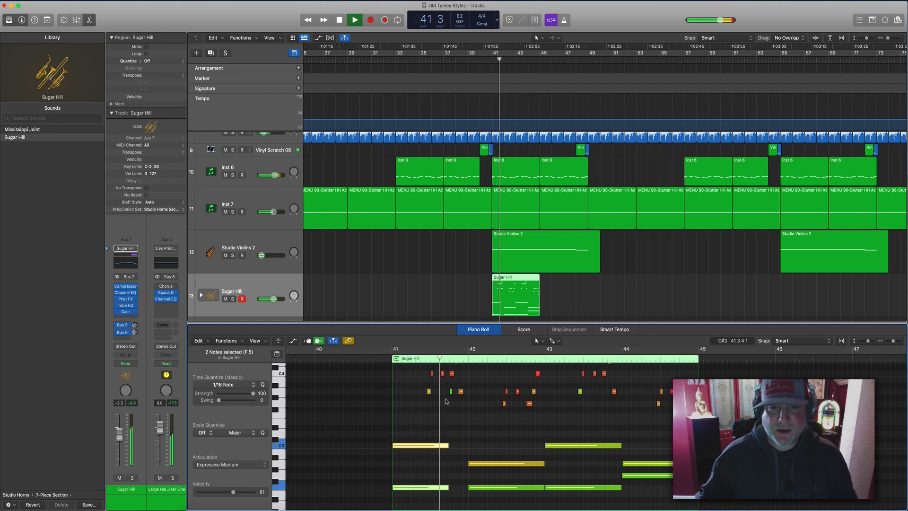
Shorten the long A2 and F2 notes in bar 42 to about three beats and replay from just before bar 41.
left_click_drag(506, 433, 525, 487)
key("space")
left_click(376, 360)
scroll(377, 361, "right", 3)
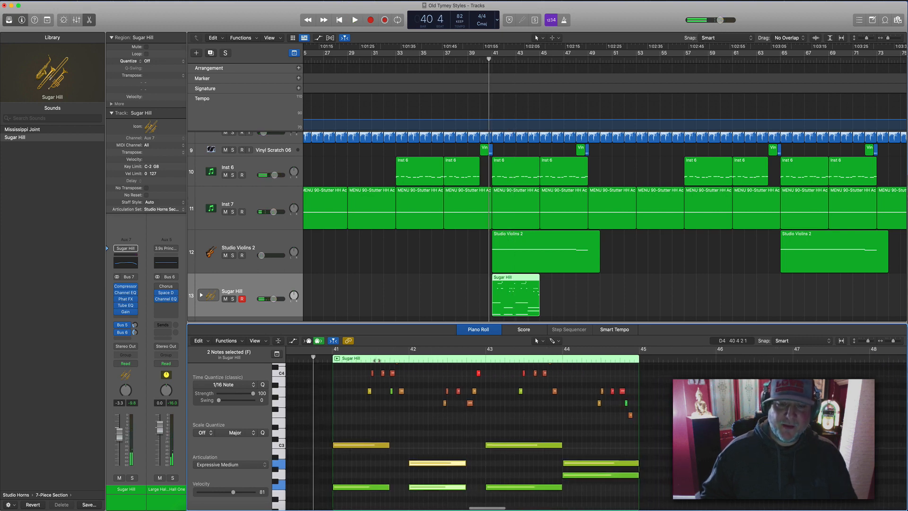
key("space")
Shorten the long C3 and F2 notes in bar 43 together to about three beats while the part plays.
scroll(473, 425, "down", 1)
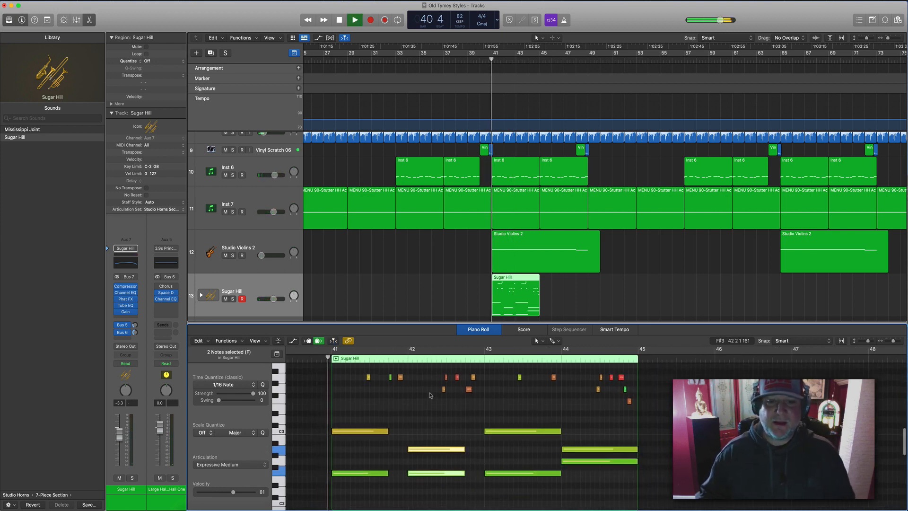
left_click_drag(528, 409, 530, 484)
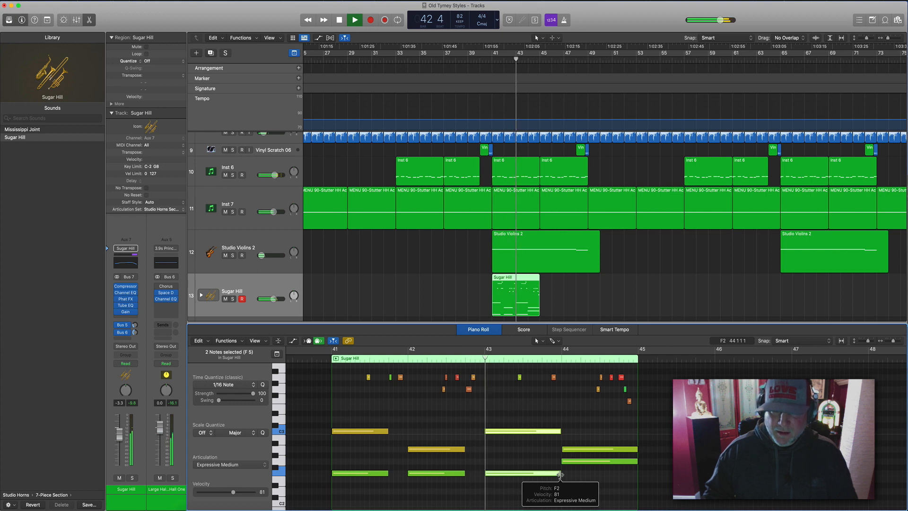
left_click_drag(560, 474, 541, 473)
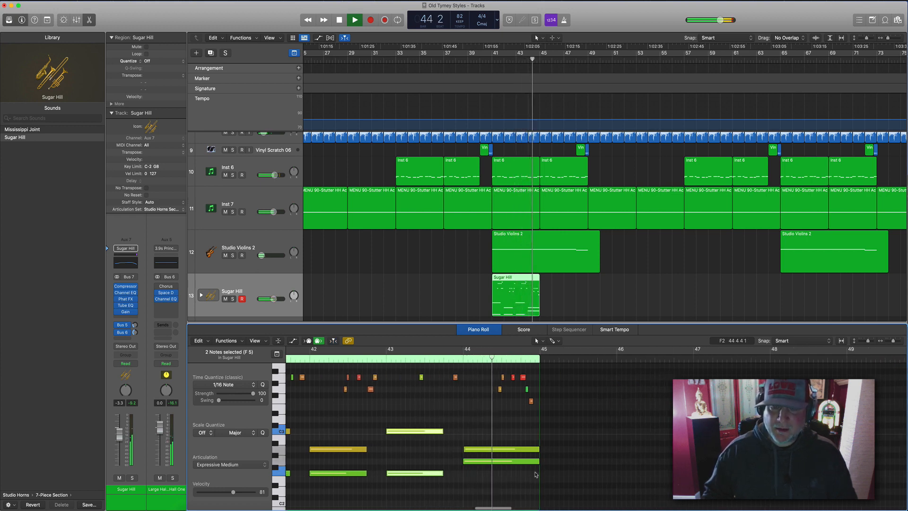
key("space")
Move the long G2 note in bar 44 down to F2 and replay the ending.
left_click(536, 475)
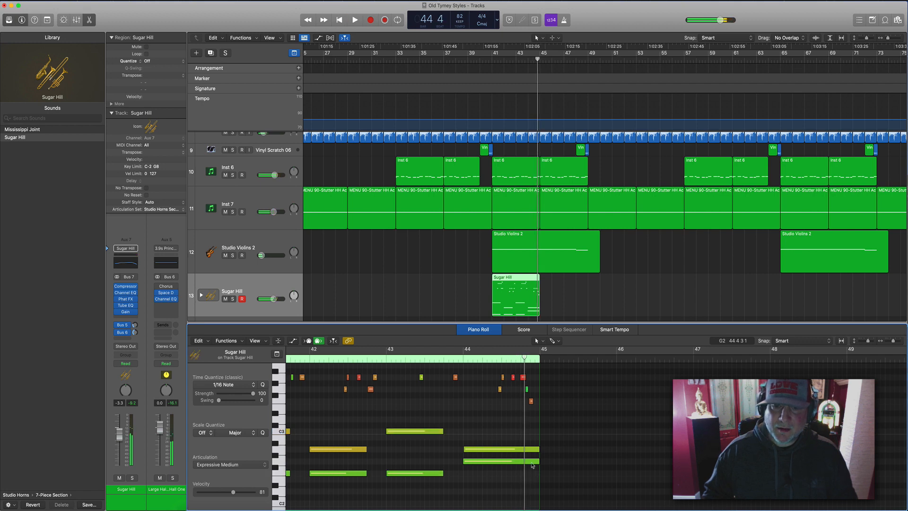
left_click_drag(533, 465, 534, 475)
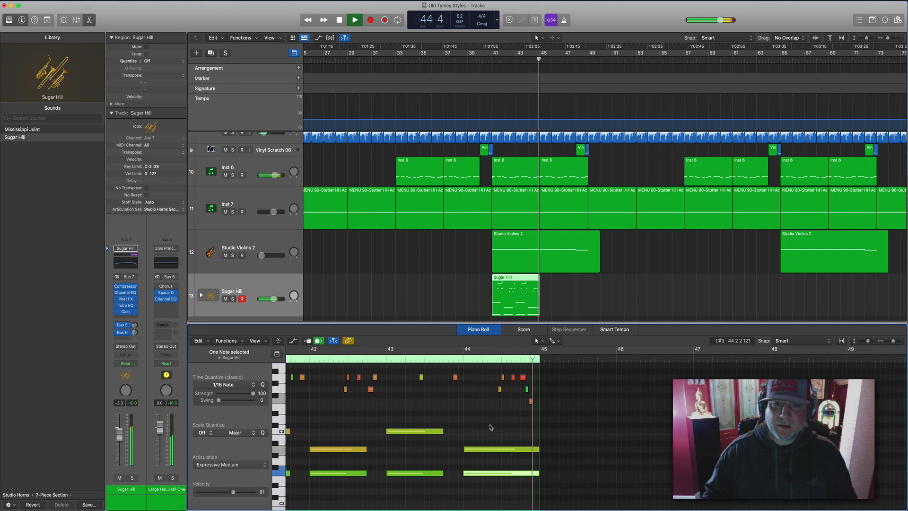
key("space")
key("space")
Shorten the long A2 and F2 notes in bar 44 to about three beats and replay the part from bar 40.
left_click_drag(510, 410, 520, 475)
key("space")
scroll(520, 475, "left", 3)
scroll(499, 447, "left", 2)
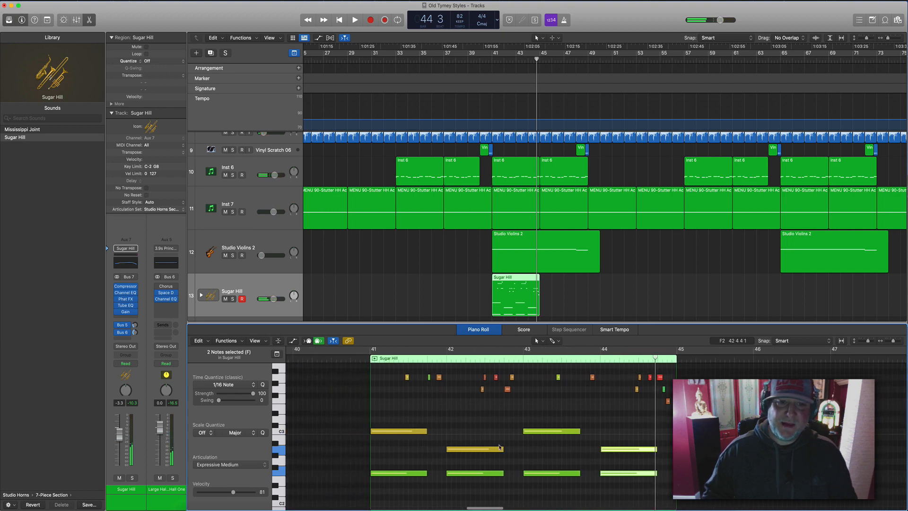
left_click(342, 357)
key("space")
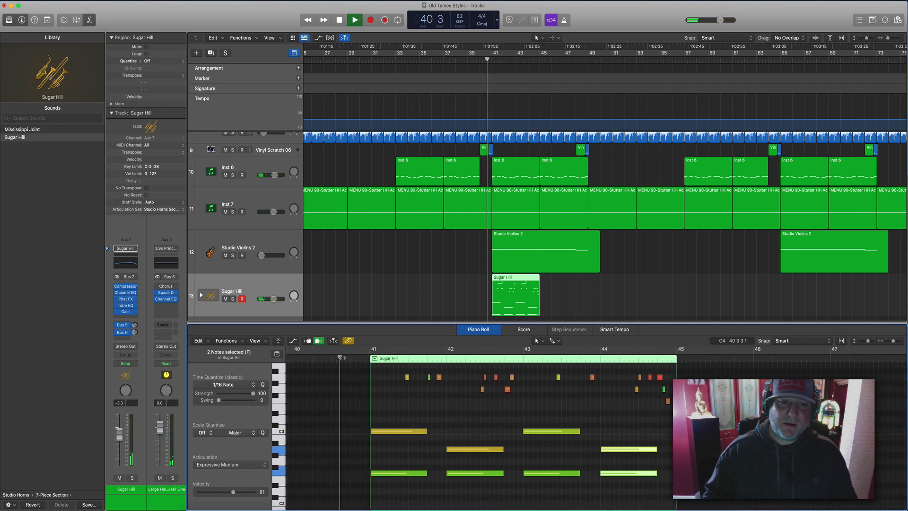
In the Sugar Hill track's Channel EQ, move the 1040 Hz band to 6950 Hz with a +11.0 dB boost while the part plays.
left_click(289, 282)
left_click(124, 293)
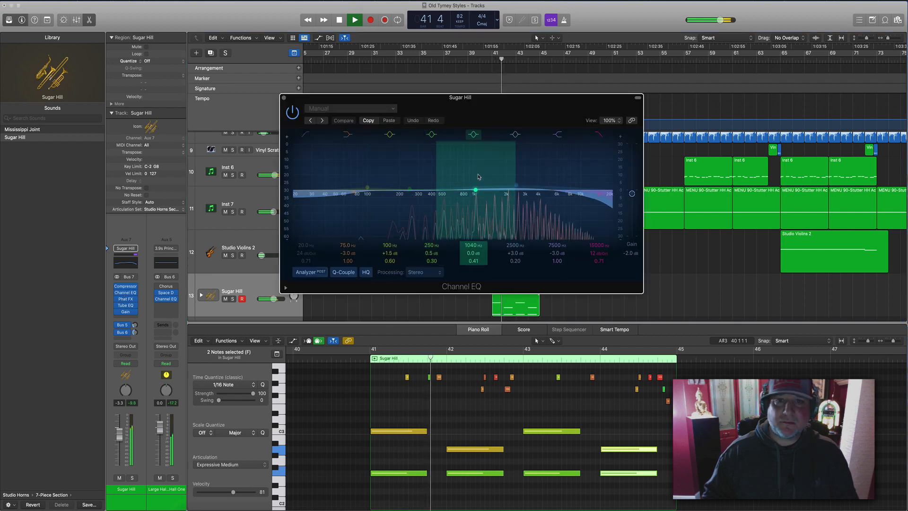
left_click_drag(541, 174, 568, 167)
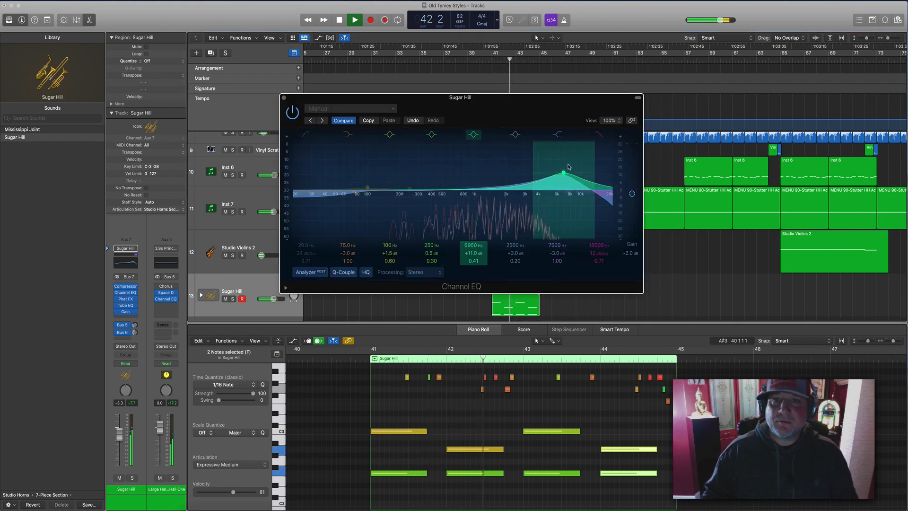
left_click(283, 98)
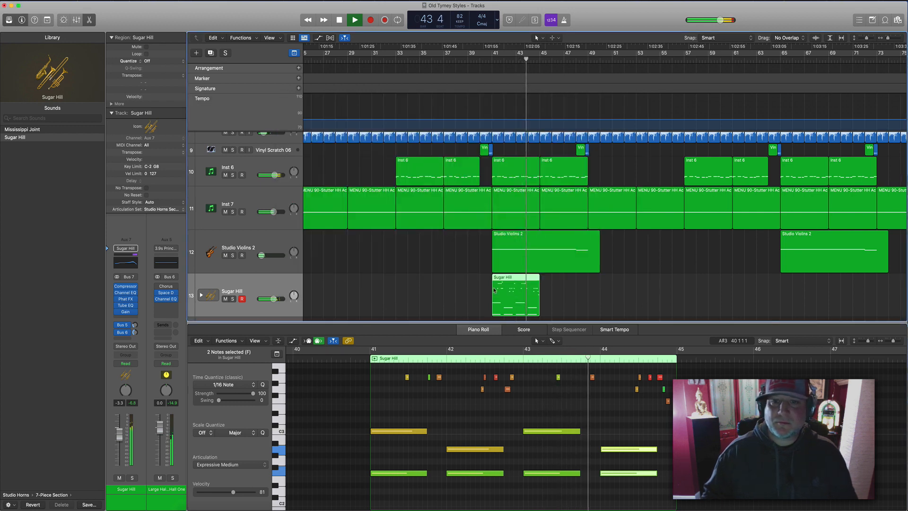
scroll(497, 375, "up", 3)
key("space")
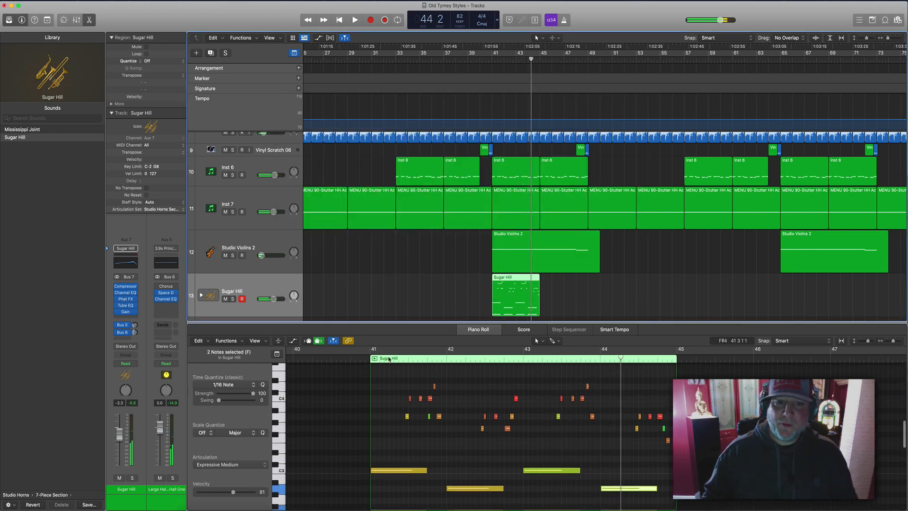
Replay the ending and lengthen the long A2 and F2 notes in bar 44 together to the end of the Sugar Hill region.
key("space")
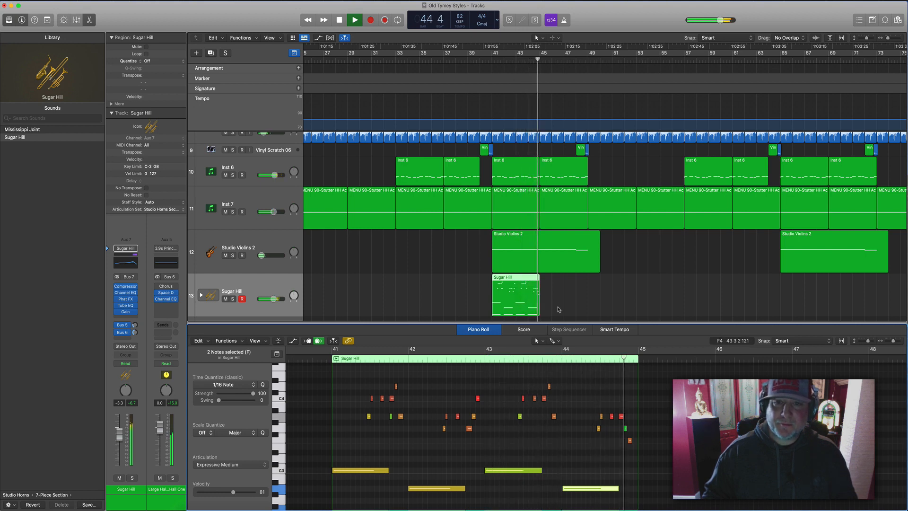
key("space")
key("space")
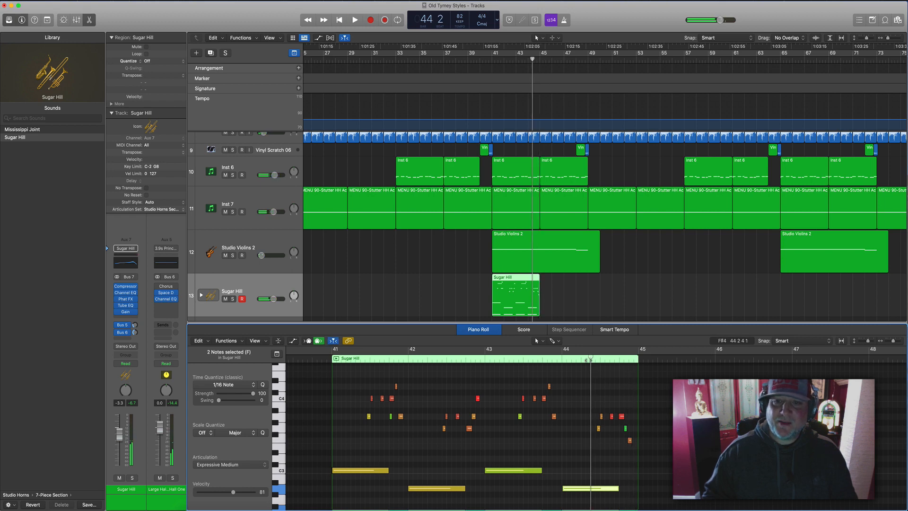
scroll(589, 424, "down", 3)
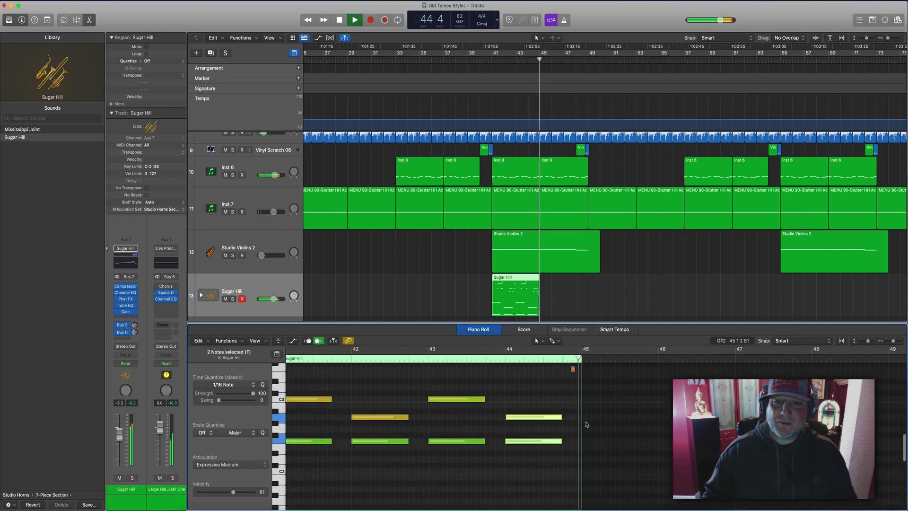
left_click_drag(560, 416, 581, 417)
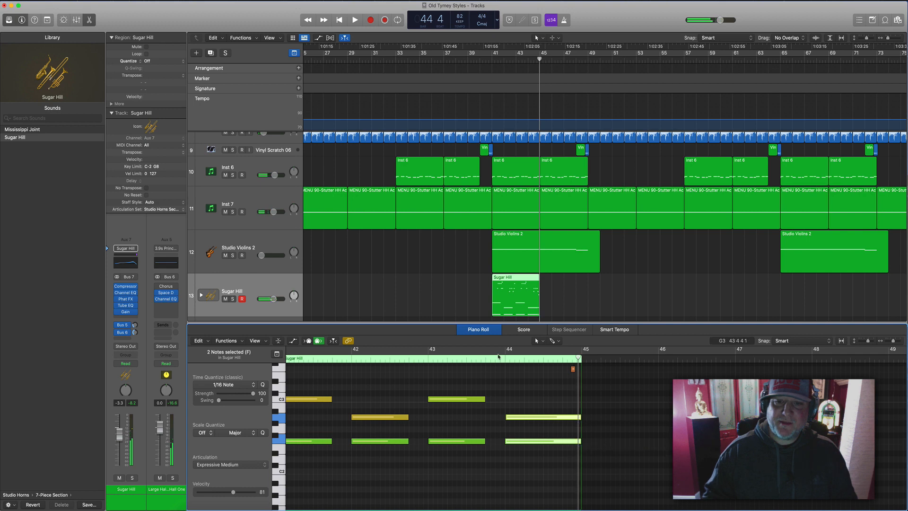
left_click(495, 361)
key("space")
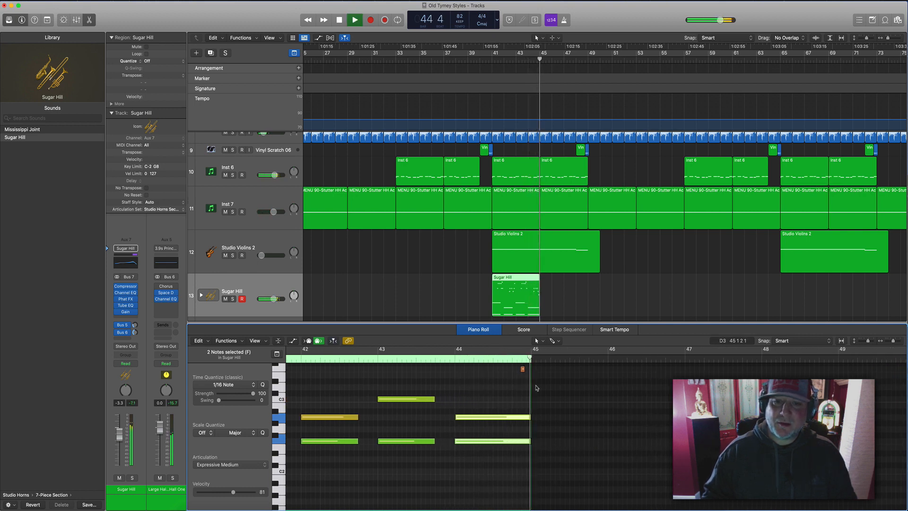
Replace the short notes in bar 43 with a copy of the seven short horn notes from bar 41.
scroll(462, 376, "up", 3)
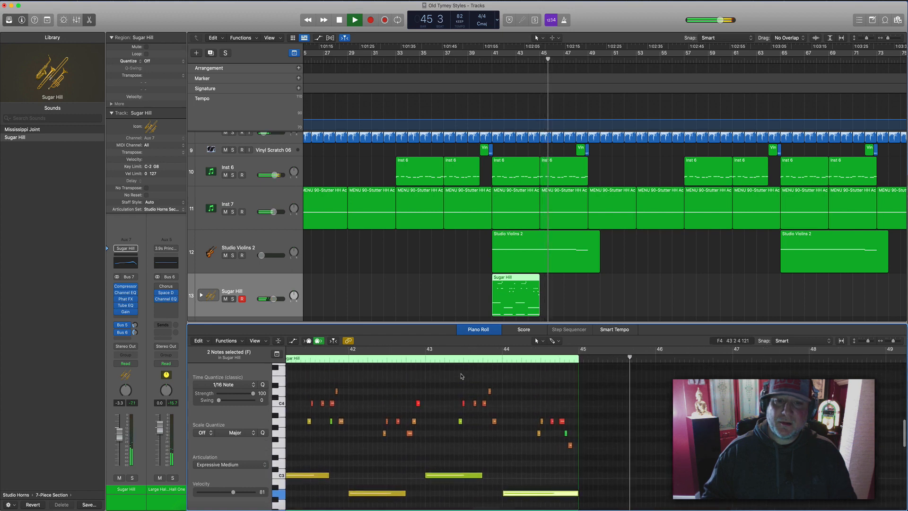
scroll(462, 377, "left", 3)
scroll(449, 391, "up", 2)
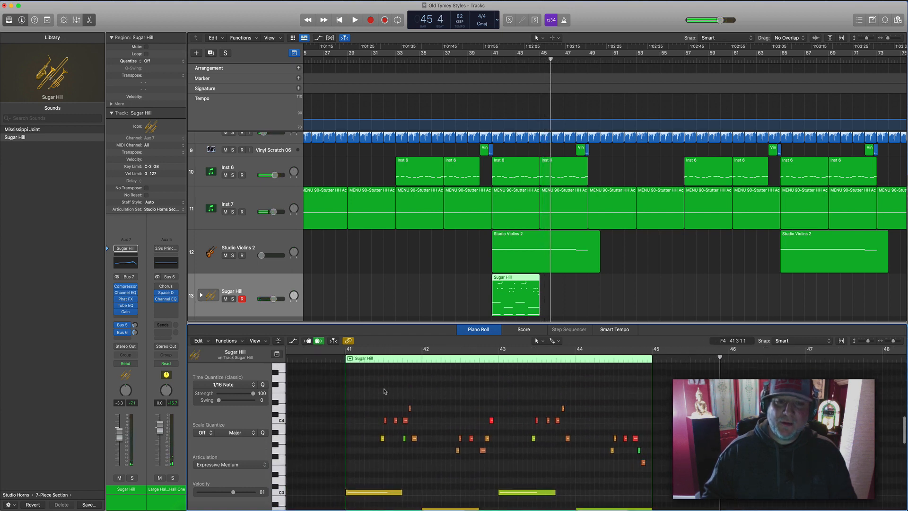
left_click_drag(377, 388, 417, 444)
left_click_drag(530, 403, 584, 452)
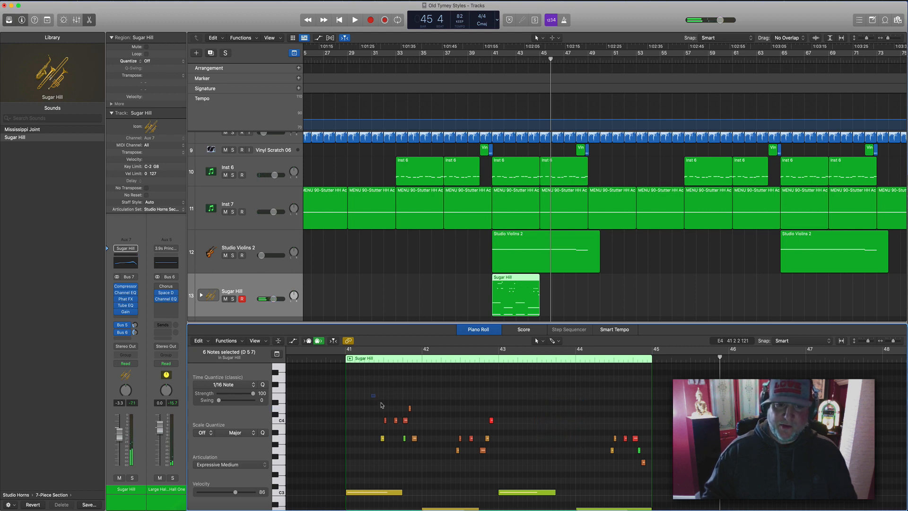
left_click_drag(382, 405, 568, 439)
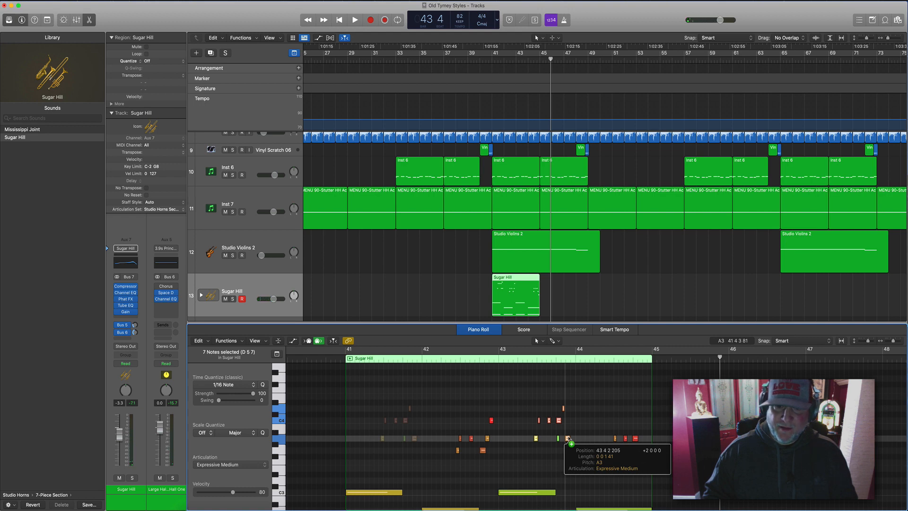
left_click_drag(568, 439, 567, 439)
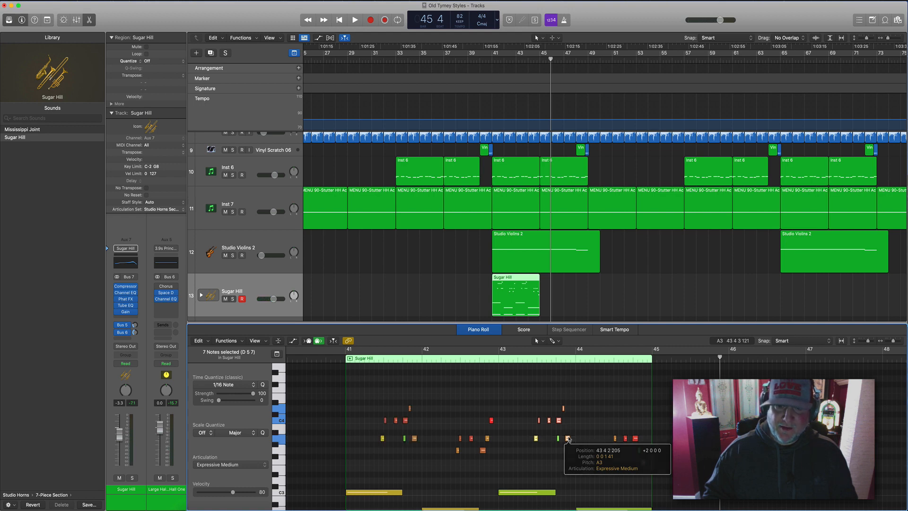
Loop the Sugar Hill region over bars 41 to 44 and listen to how the copied phrase fits.
left_click(350, 360)
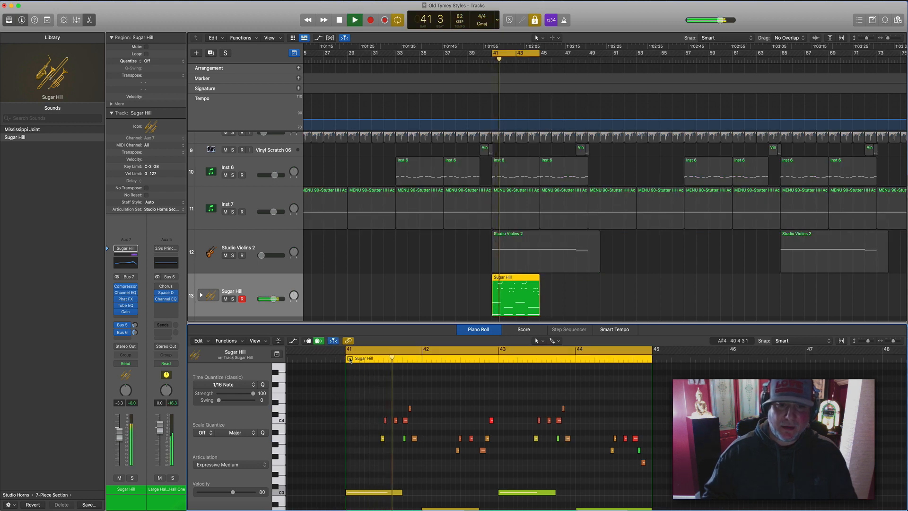
scroll(382, 386, "down", 1)
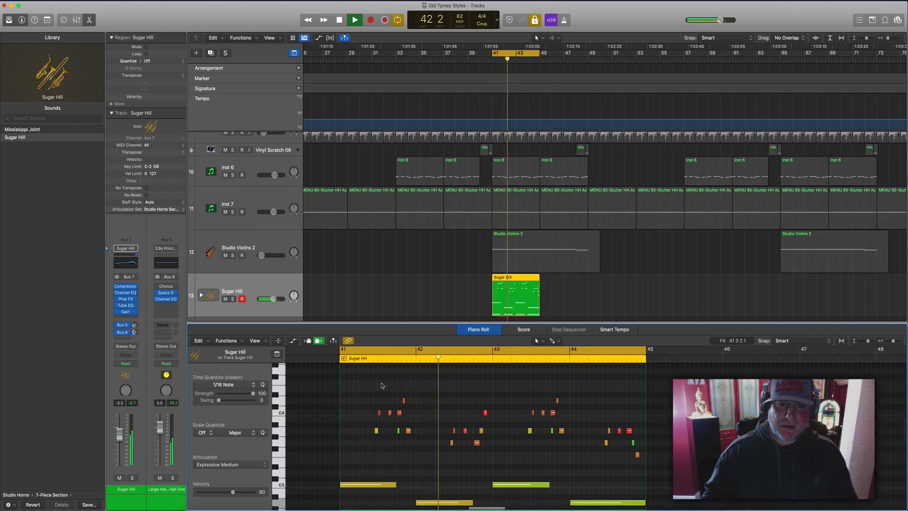
scroll(382, 386, "right", 2)
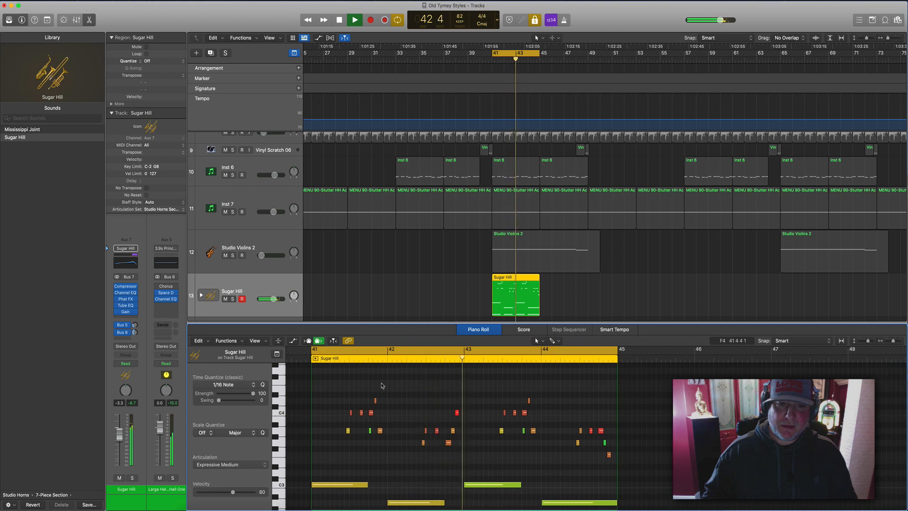
scroll(382, 386, "right", 2)
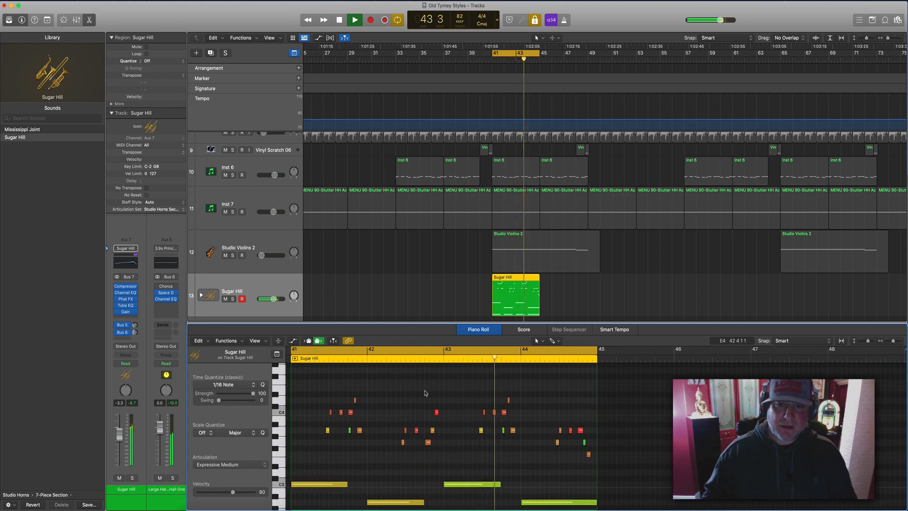
scroll(330, 369, "left", 2)
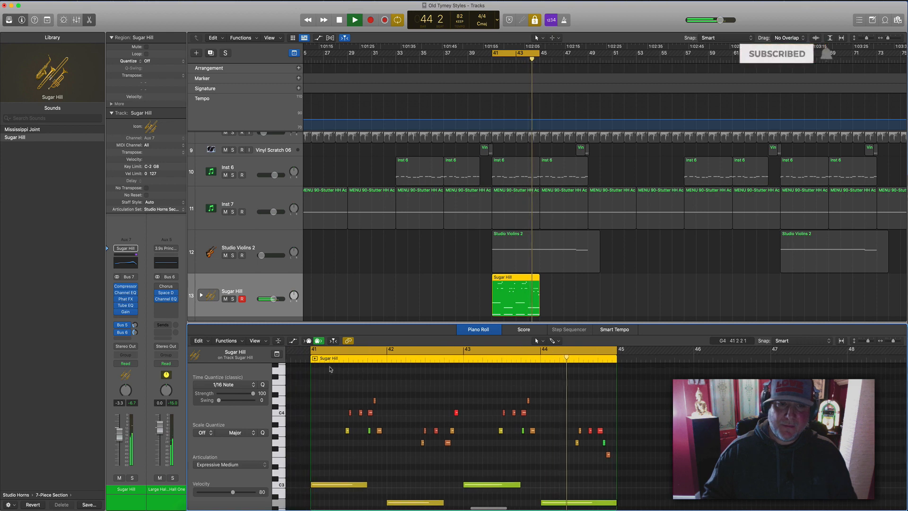
scroll(340, 370, "right", 1)
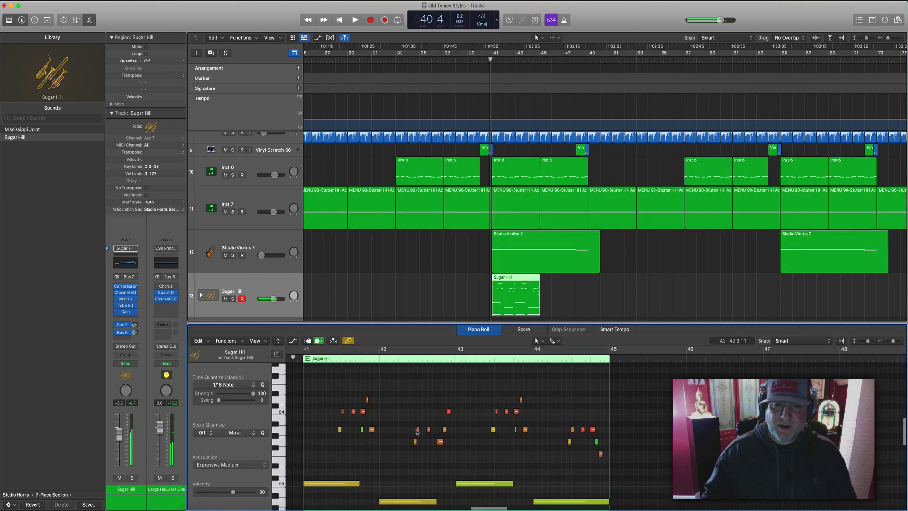
scroll(418, 433, "down", 3)
scroll(417, 432, "up", 1)
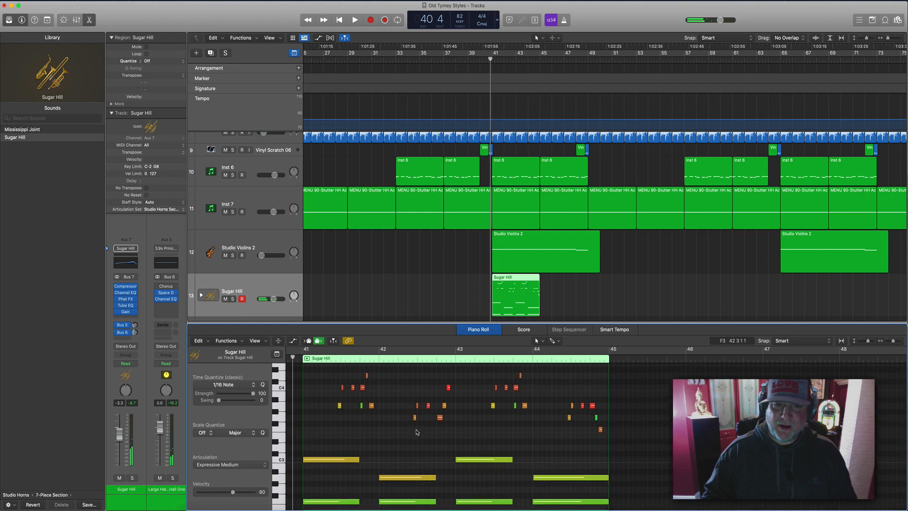
scroll(417, 432, "up", 3)
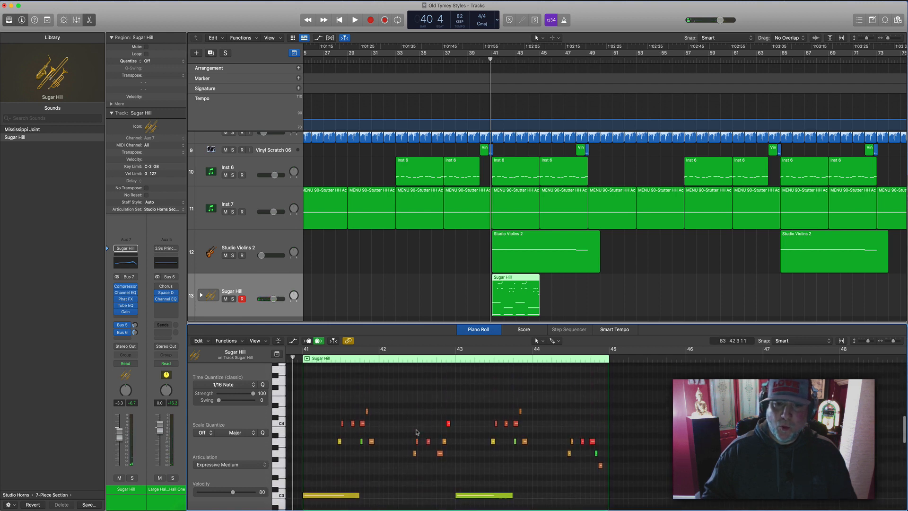
Shorten the ends of the long C3 and F2 notes in bar 41 slightly and loop the region to check them.
key("space")
scroll(367, 395, "down", 5)
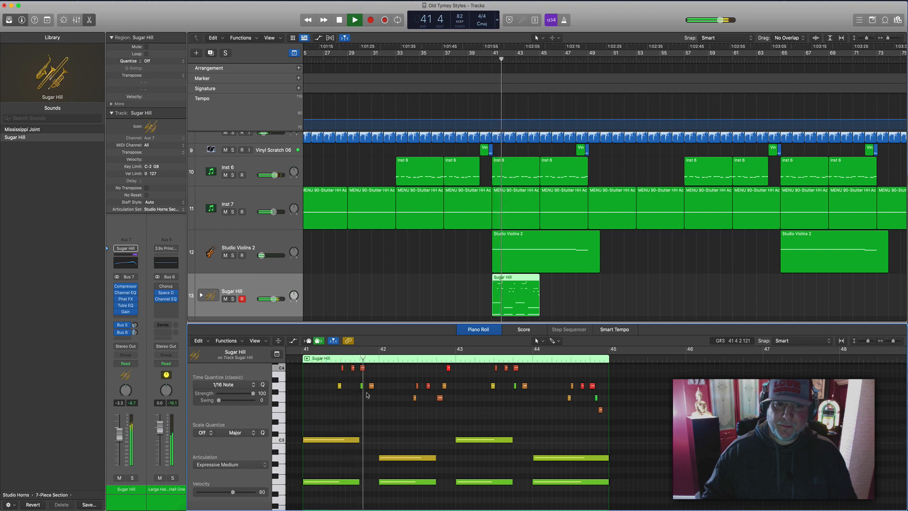
key("space")
left_click_drag(354, 429, 358, 483)
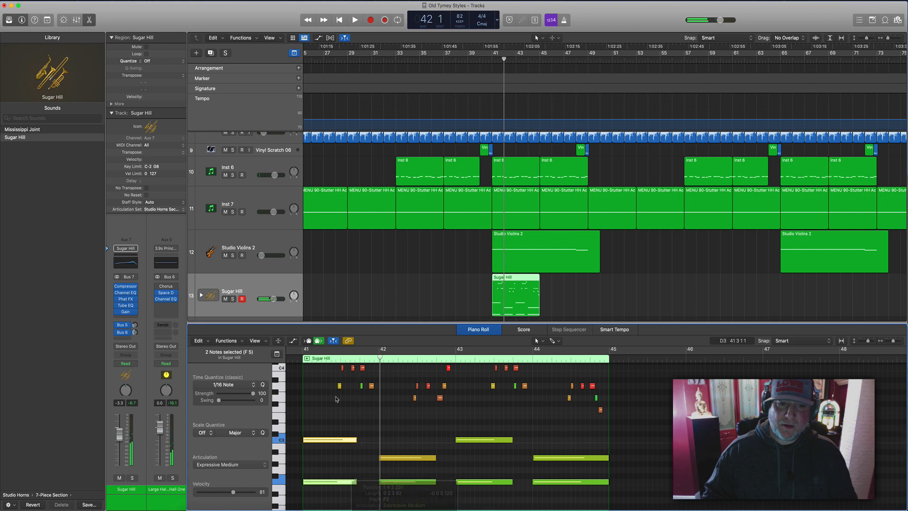
left_click(305, 360)
left_click(307, 360)
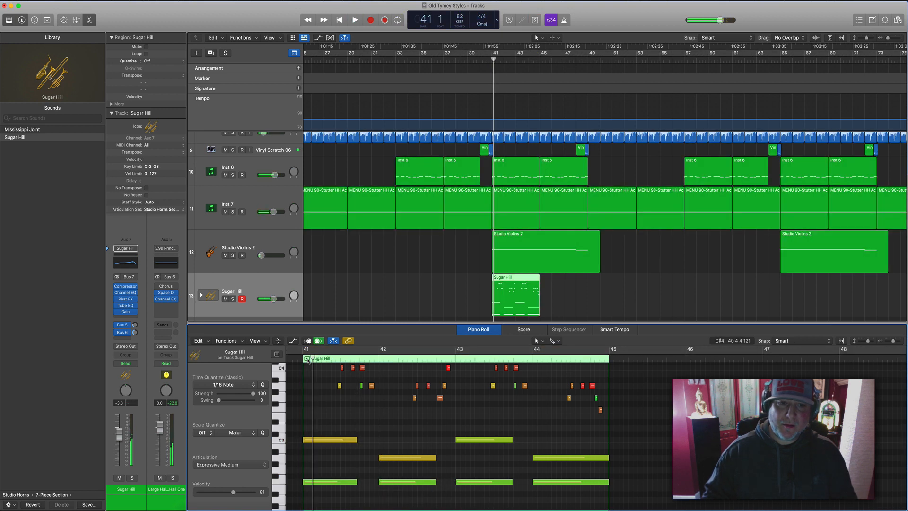
key("space")
left_click(307, 359)
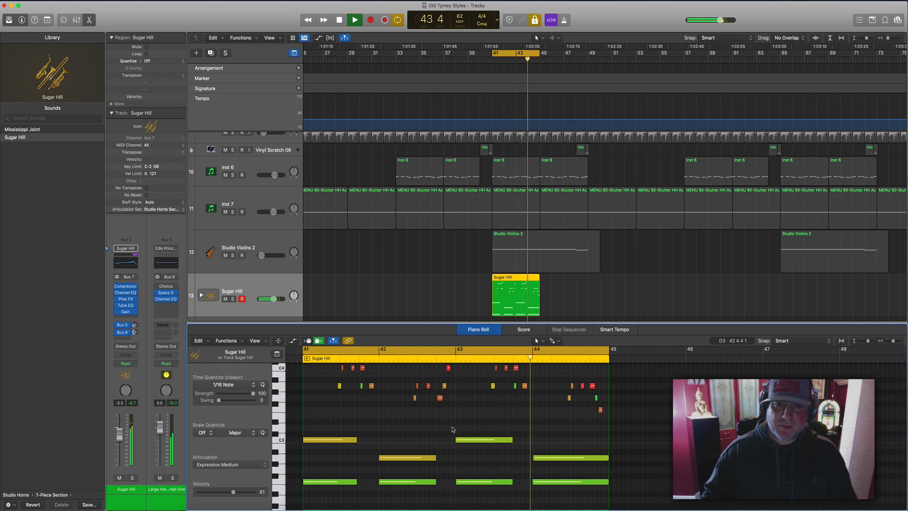
left_click(304, 358)
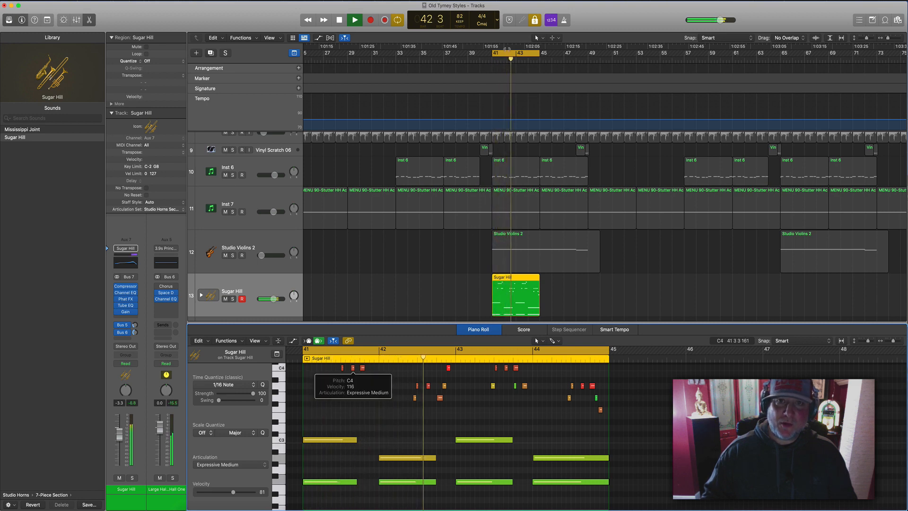
Turn off loop playback, play the song from around bar 41 and save the project.
left_click(506, 59)
left_click(495, 54)
key("space")
key("ctrl+s")
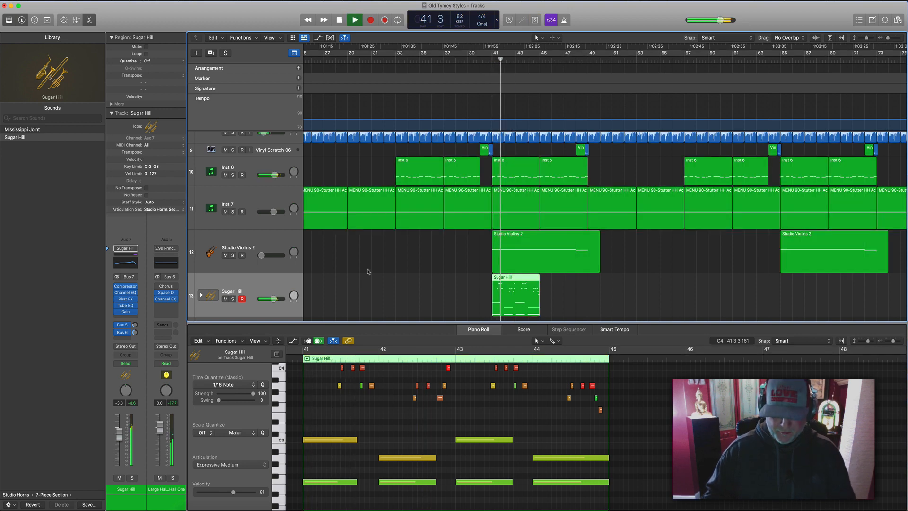
Close the note editor and copy the four-bar Sugar Hill region so the part fills bars 41 to 48 and 65 to 72.
key("e")
scroll(369, 270, "left", 5)
scroll(369, 270, "down", 5)
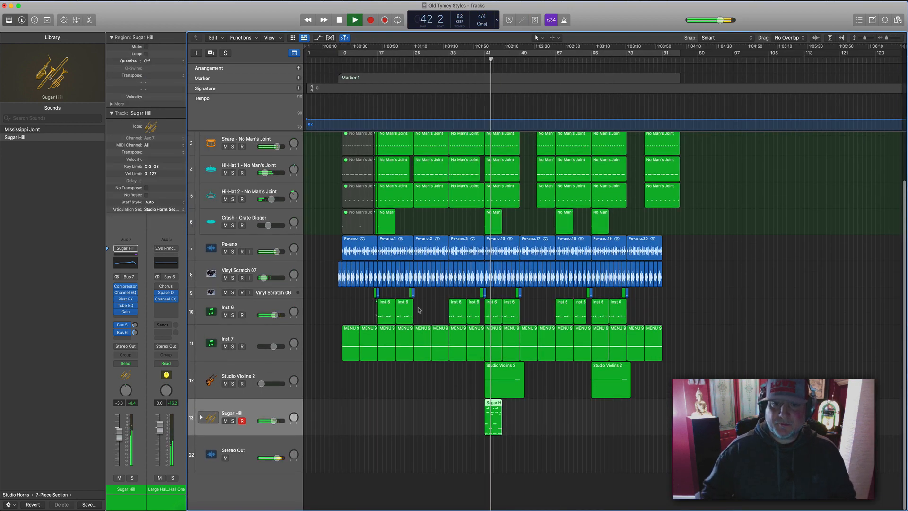
left_click_drag(491, 408, 598, 410)
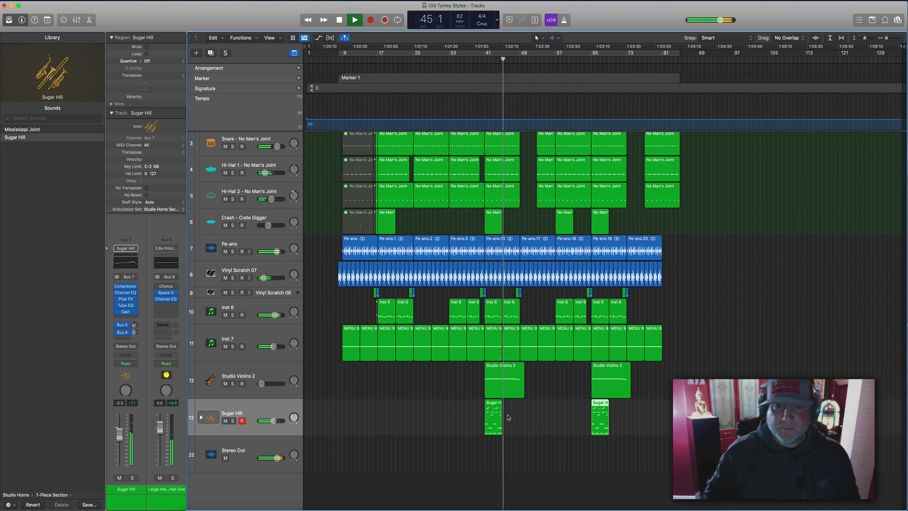
left_click_drag(492, 414, 600, 418)
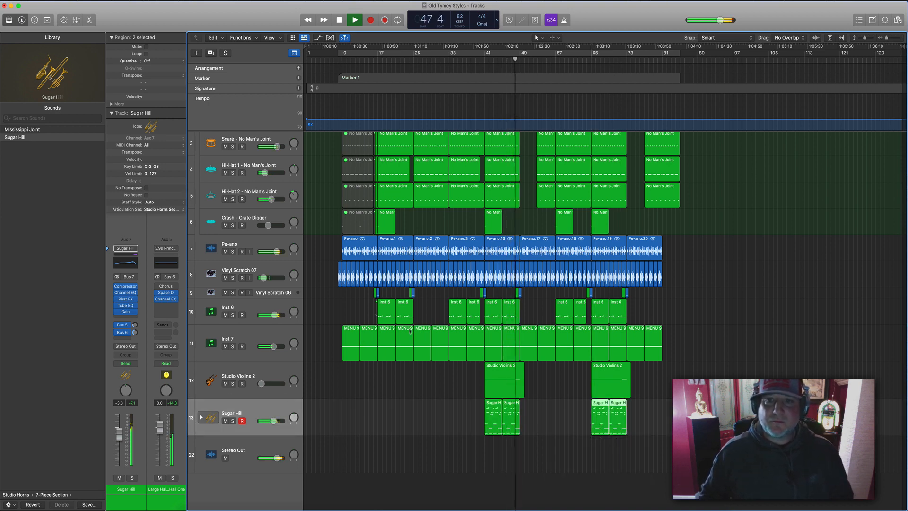
Trim the end of the Hi-Hat 1 region that starts at bar 41 back by one bar to about bar 48.
scroll(449, 246, "up", 5)
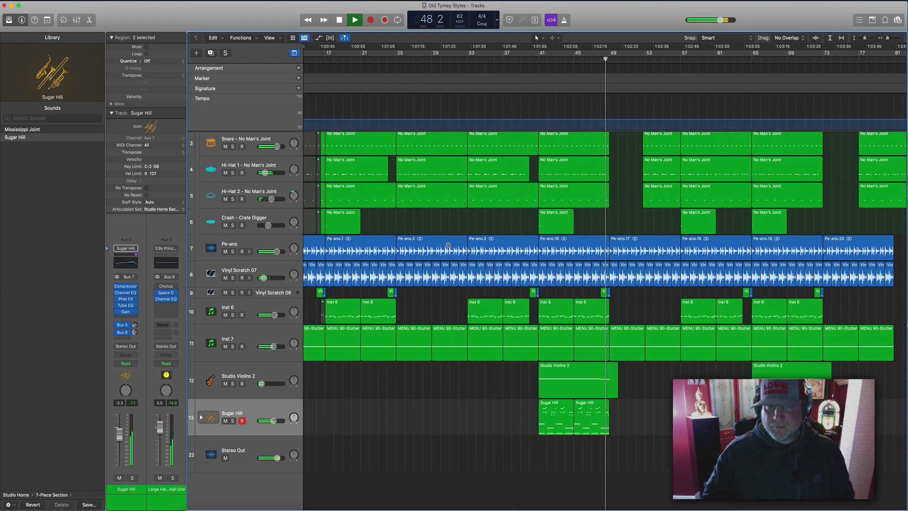
scroll(448, 246, "right", 4)
scroll(448, 246, "up", 3)
scroll(448, 246, "down", 1)
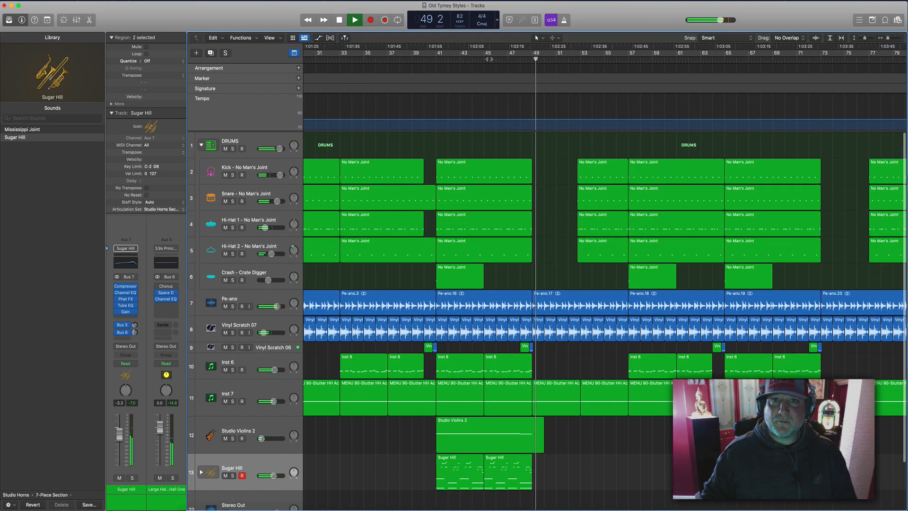
left_click_drag(536, 222, 531, 171)
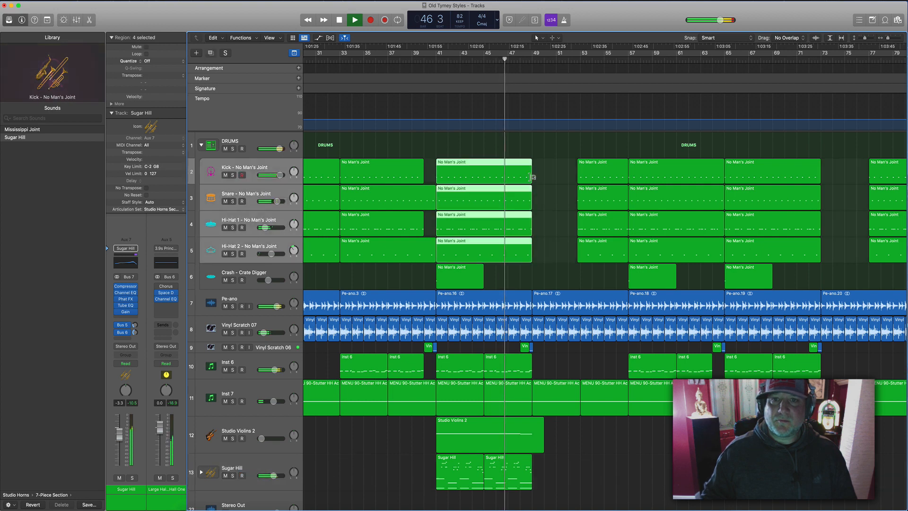
left_click(533, 233)
left_click_drag(531, 231, 520, 231)
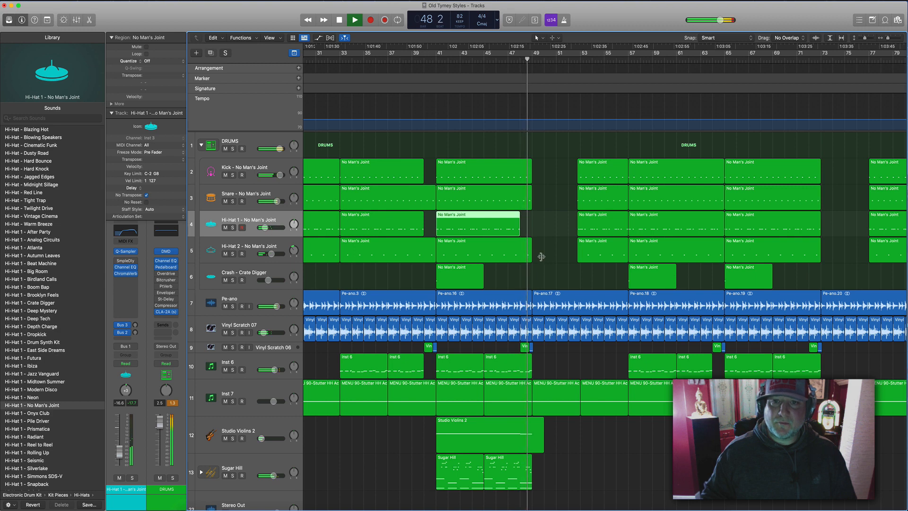
Raise the Vinyl Scratch 06 track's volume to +5.6 dB and replay the transition from around bar 47.
left_click(262, 345)
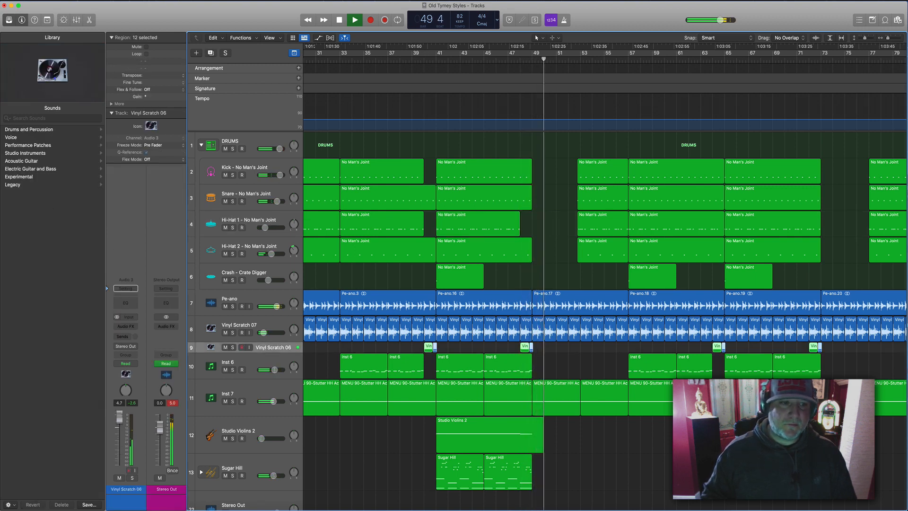
left_click(514, 59)
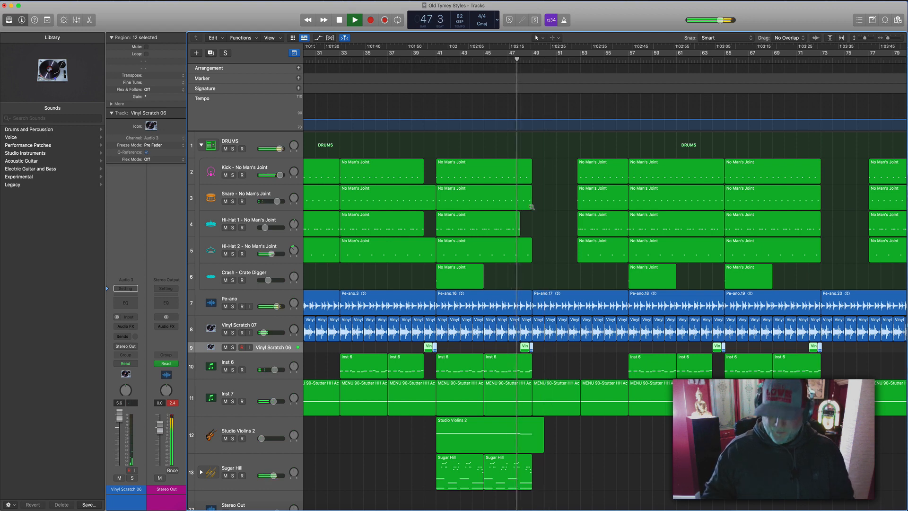
Show the whole arrangement and play its last section from around bar 73 to check the ending.
left_click(531, 207, "ctrl+alt")
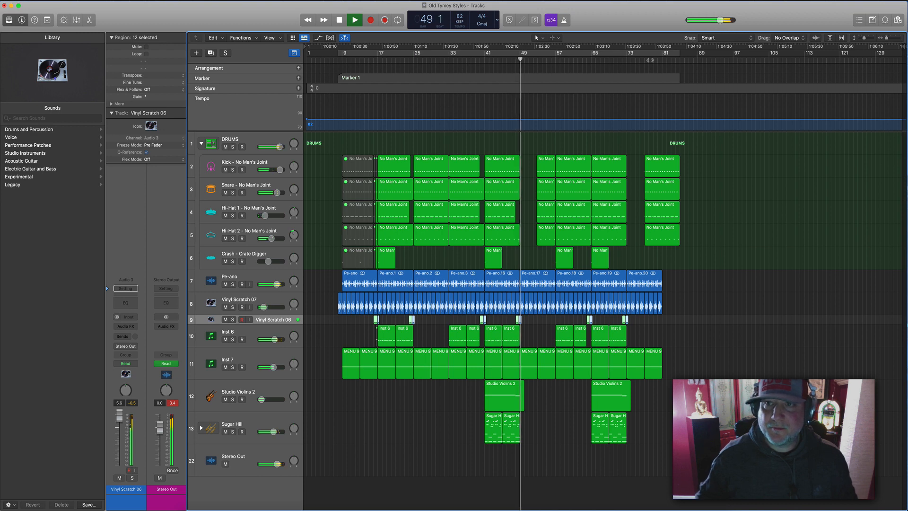
left_click(627, 60)
left_click(645, 61)
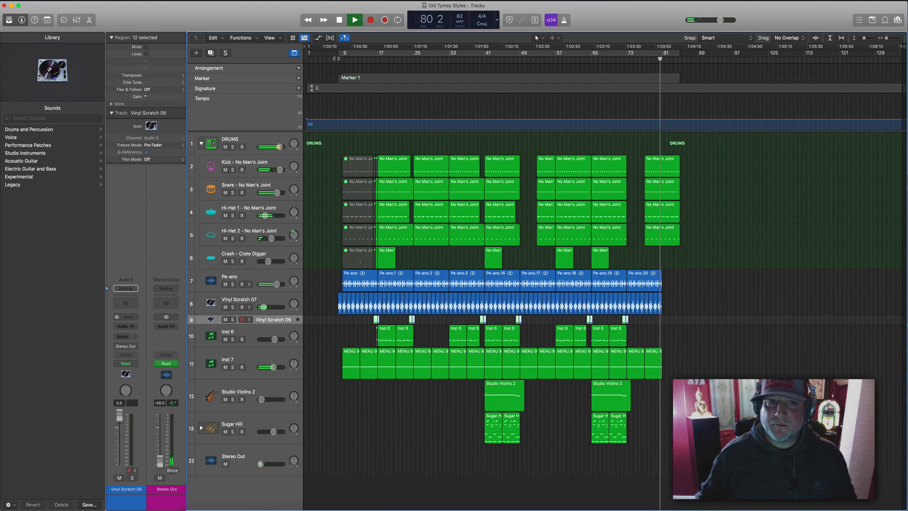
Play the arrangement from bar 9 to check how the intro sounds.
left_click(337, 58)
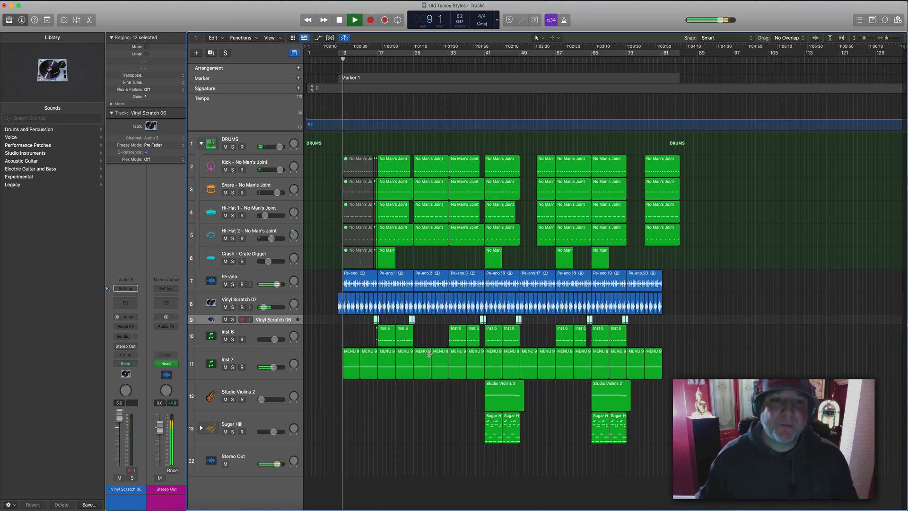
scroll(520, 373, "down", 1)
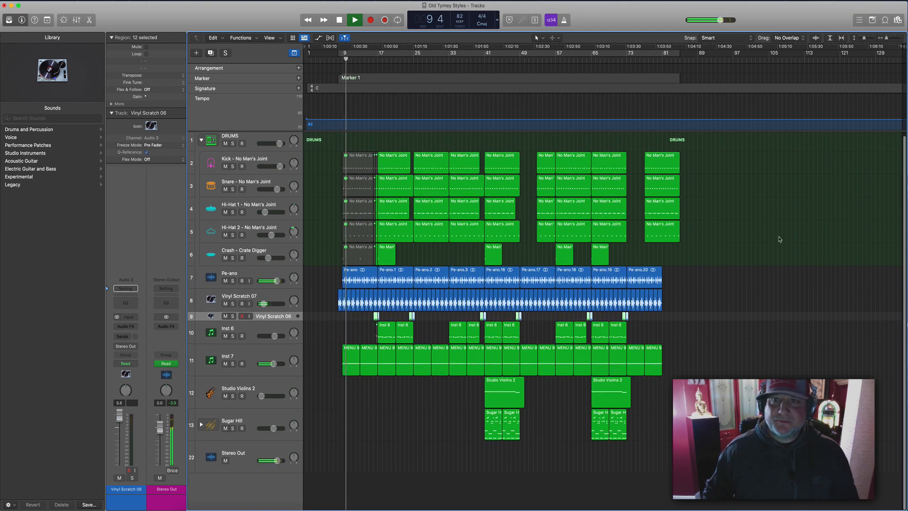
key("space")
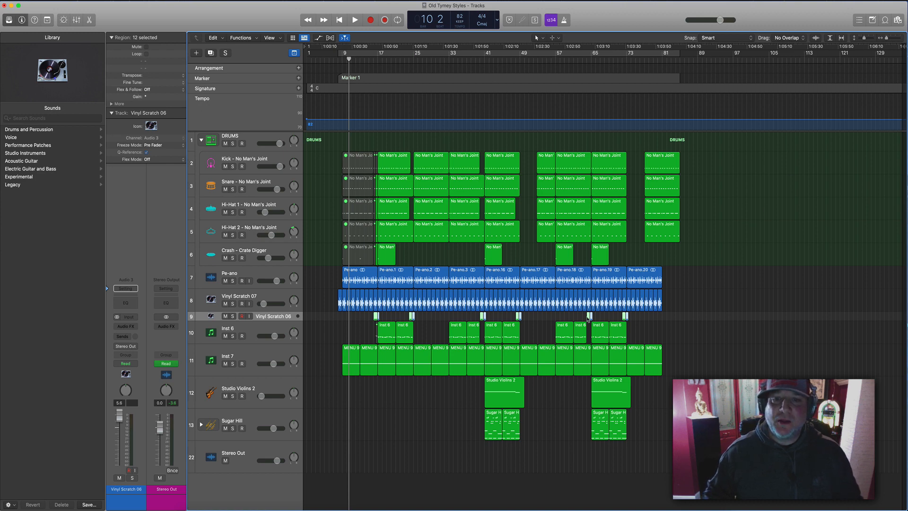
Search the Apple Loops for "shout" and preview Tremor Shout Hey and Promenade Shout Synth at a lowered preview volume.
left_click(885, 21)
left_click(866, 76)
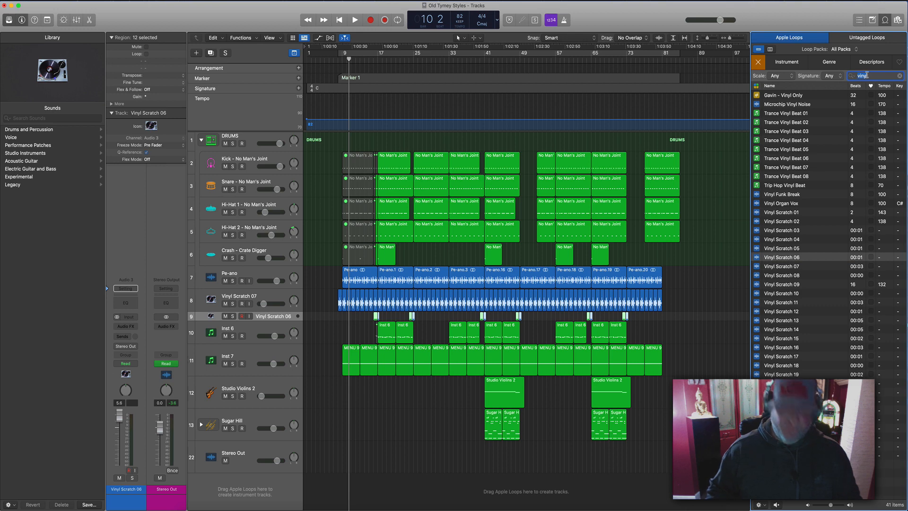
type("vo")
key("BackSpace")
key("BackSpace")
type("sh")
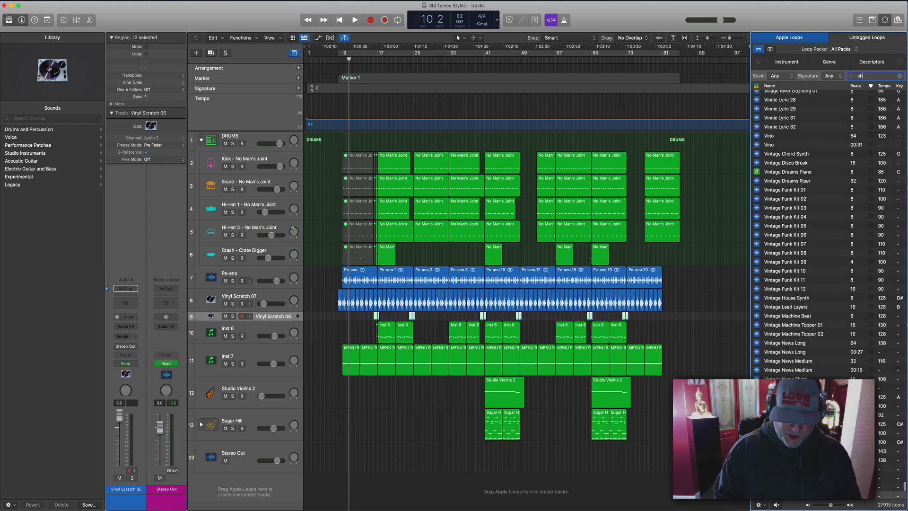
type("out")
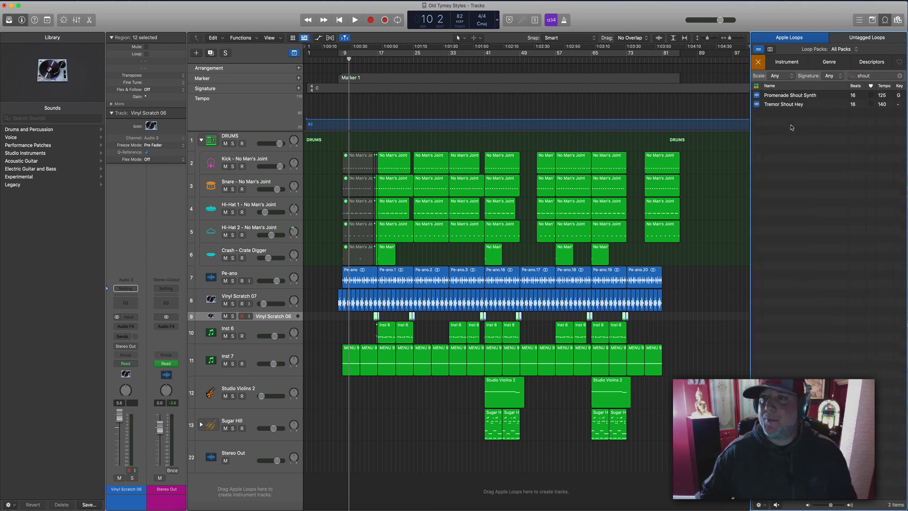
left_click(784, 105)
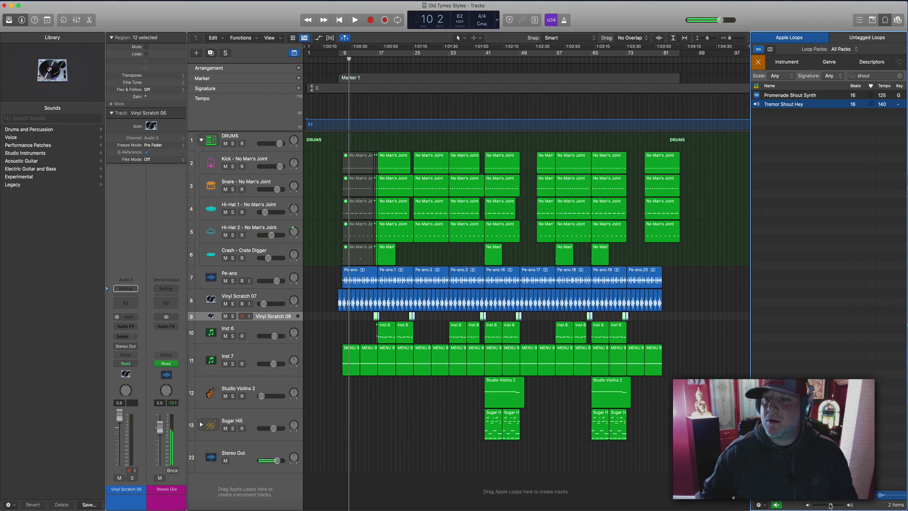
left_click_drag(830, 506, 824, 506)
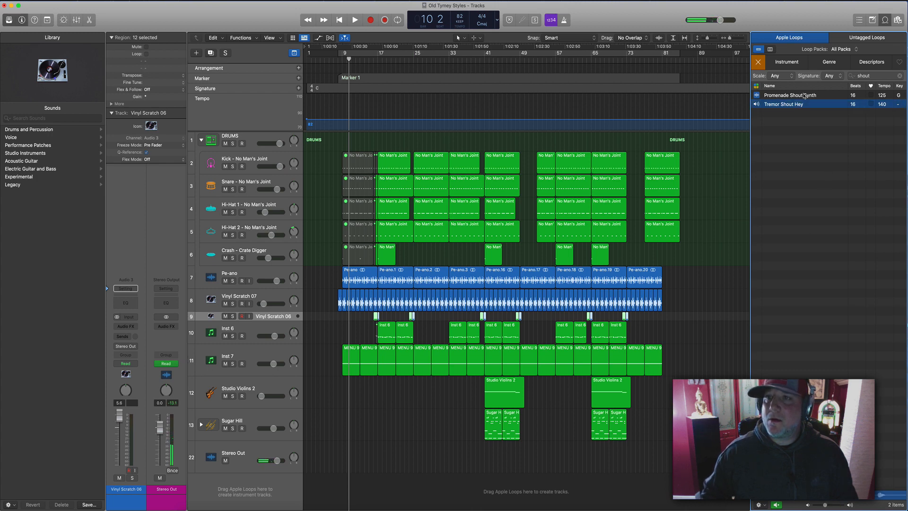
left_click(808, 95)
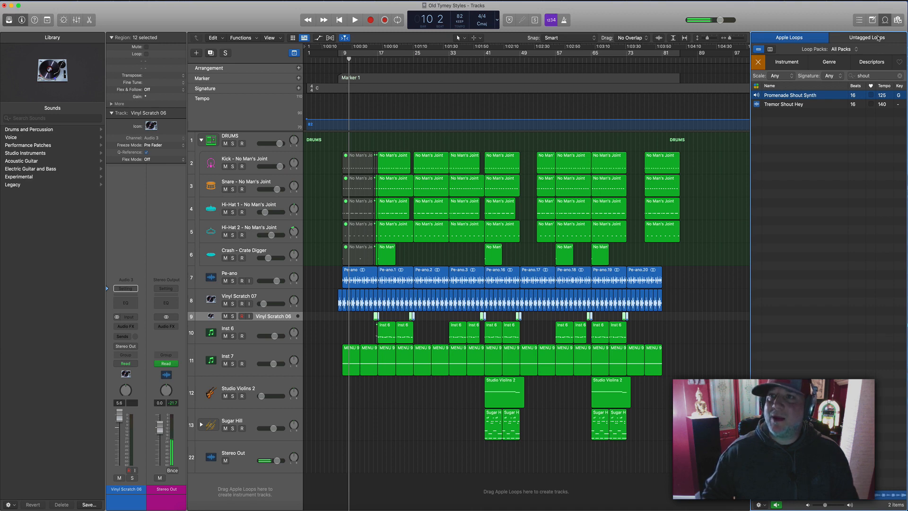
Search the untagged loops for "shout" and audition the BL_FX vocal one-shots, comparing the Police and Woo samples.
left_click(878, 38)
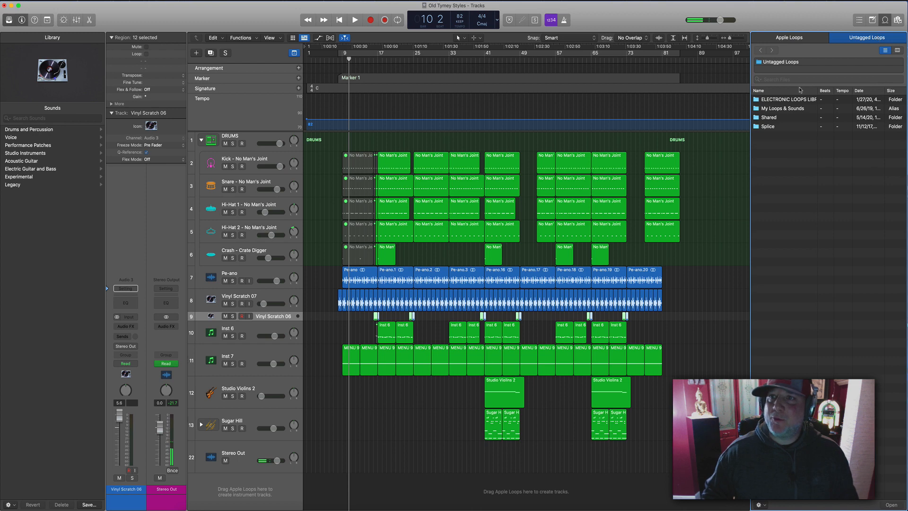
type("shout")
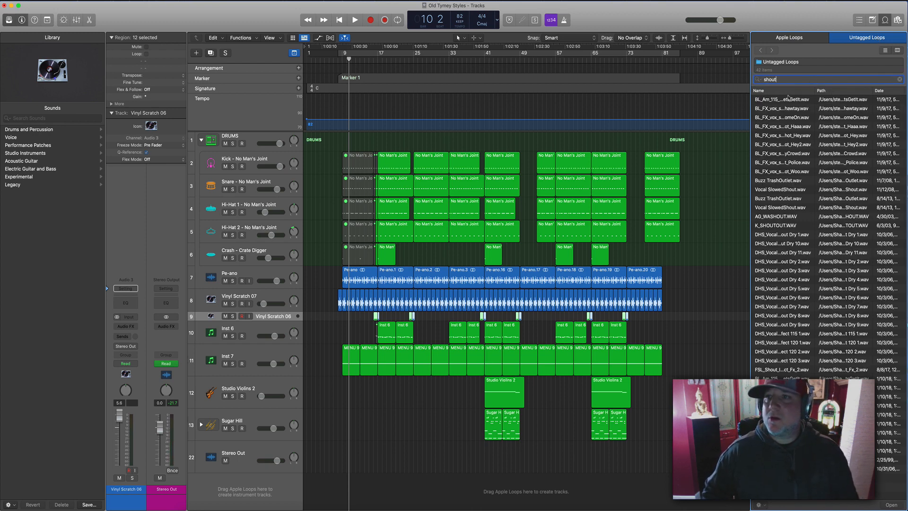
left_click(775, 108)
left_click(779, 120)
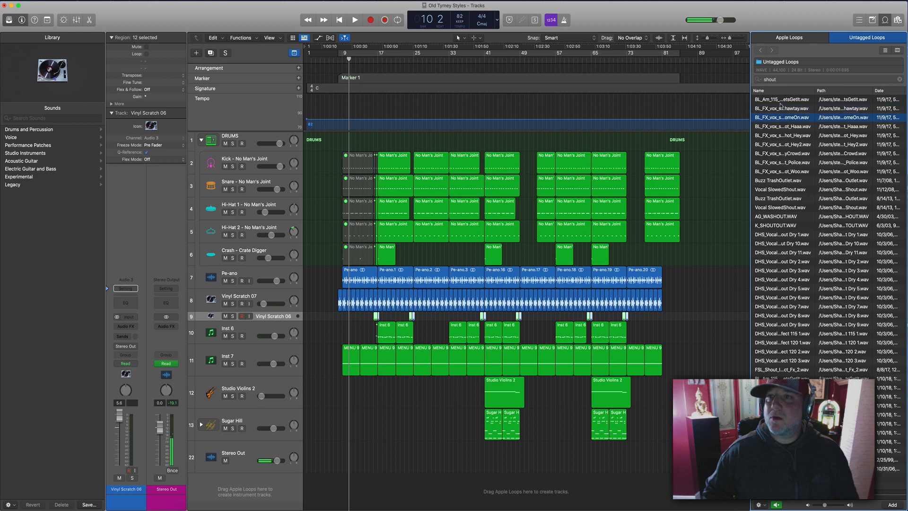
left_click(780, 101)
left_click(777, 137)
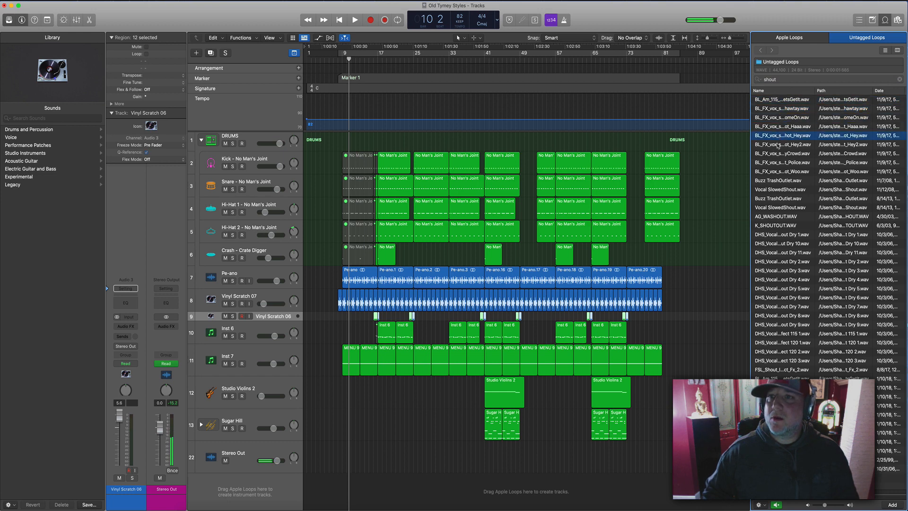
left_click(778, 145)
left_click(778, 154)
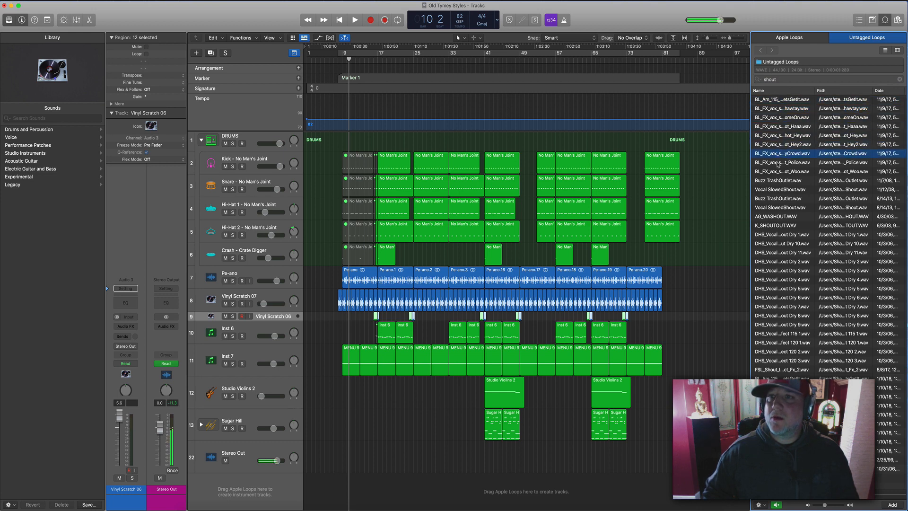
left_click(778, 163)
left_click(777, 173)
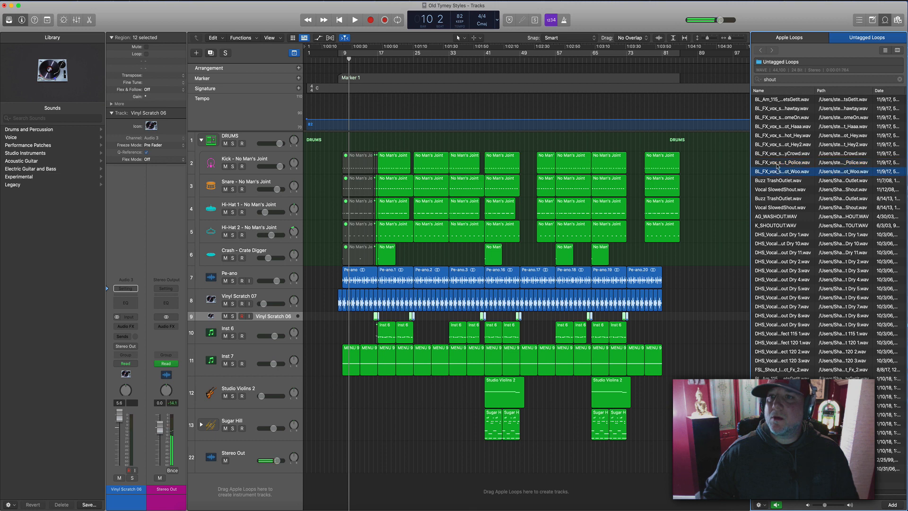
left_click(777, 165)
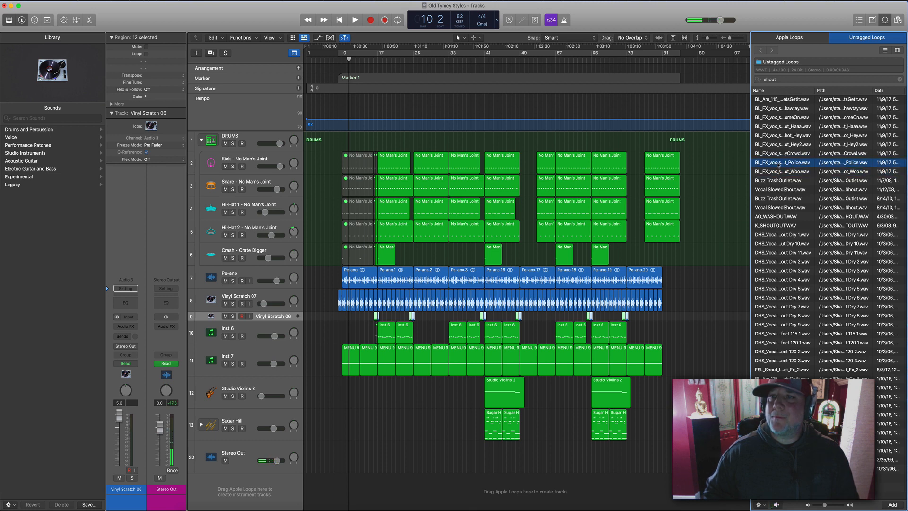
left_click(779, 173)
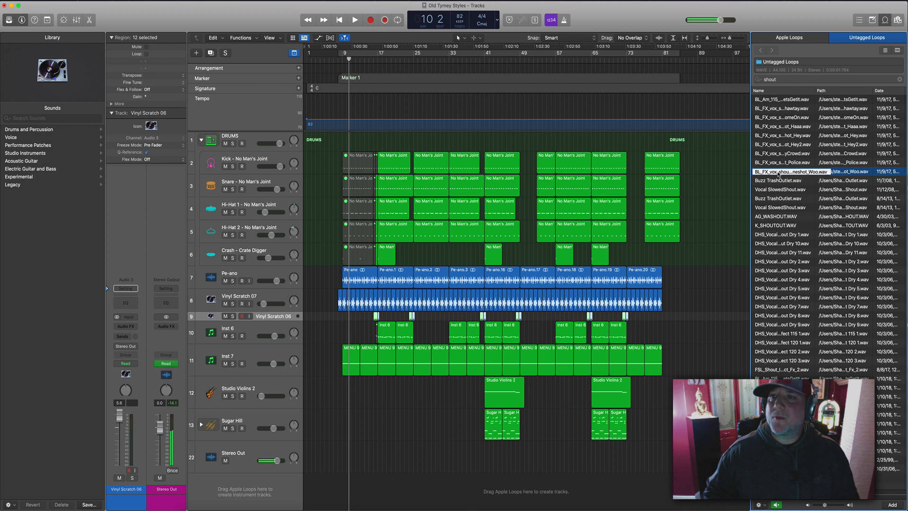
Place the BL_FX vocal shout one-shot Police sample on a new audio track at bar 25.
left_click(779, 166)
left_click_drag(778, 165, 414, 462)
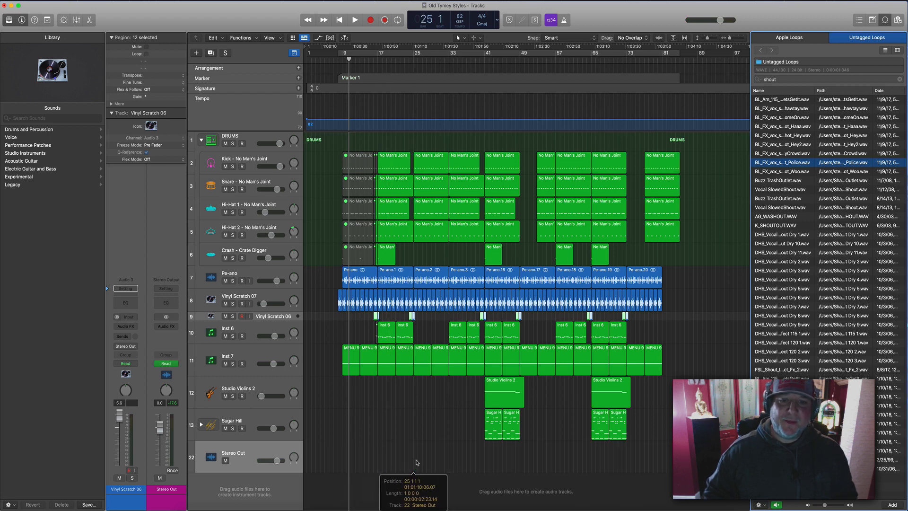
left_click(289, 445)
Raise the Police vocal track's volume to -4.1 dB while playing the transition into bar 25.
key("super+Right")
key("super+Right")
key("super+Right")
key("super+Right")
key("super+Right")
key("super+Right")
key("super+Right")
key("super+Right")
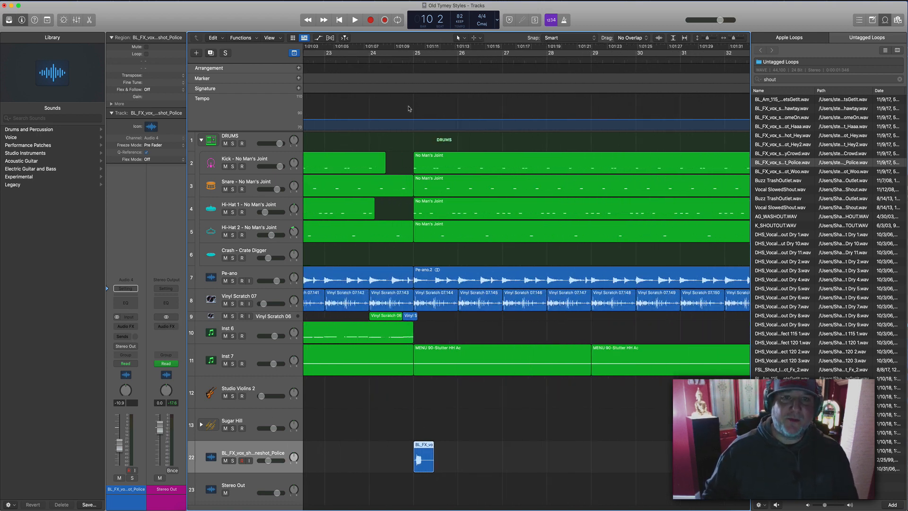
double_click(401, 59)
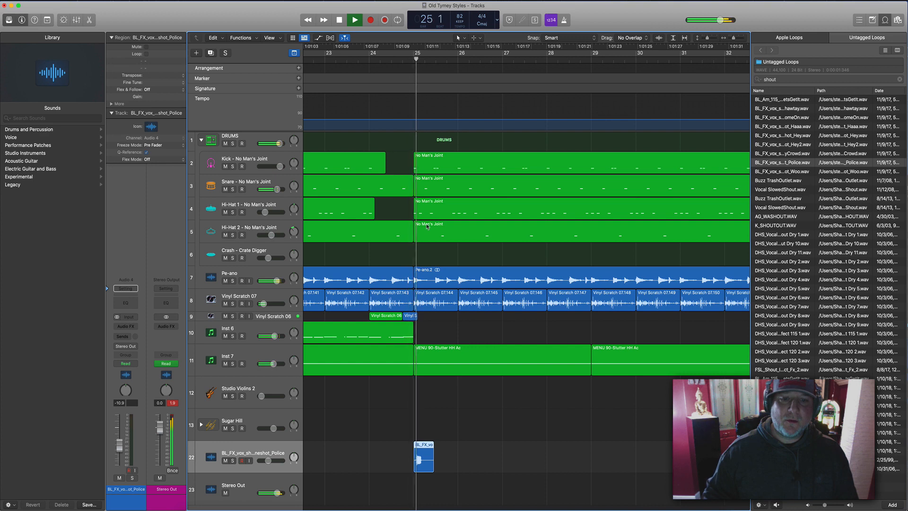
key("space")
left_click_drag(269, 463, 273, 463)
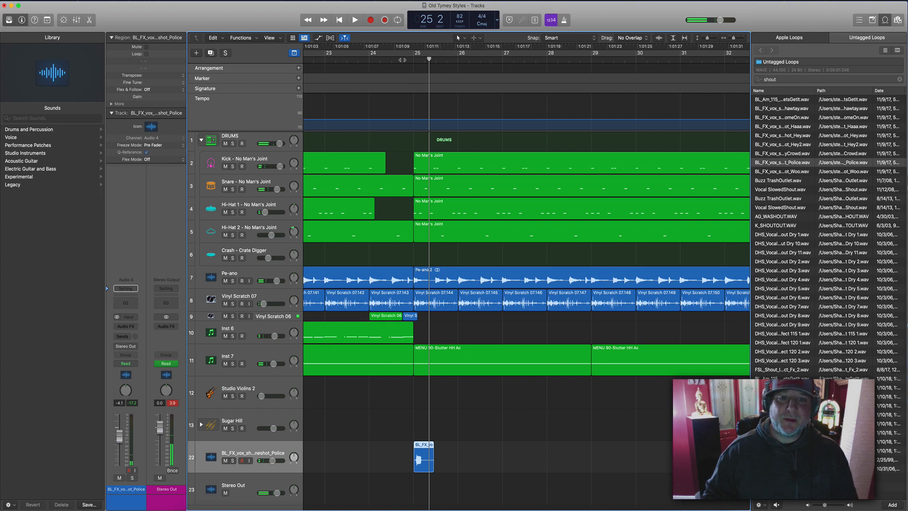
key("space")
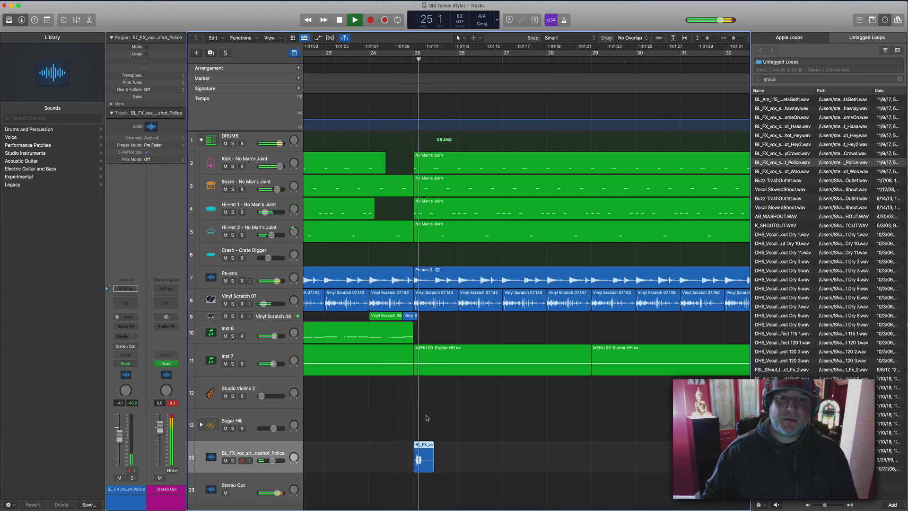
key("space")
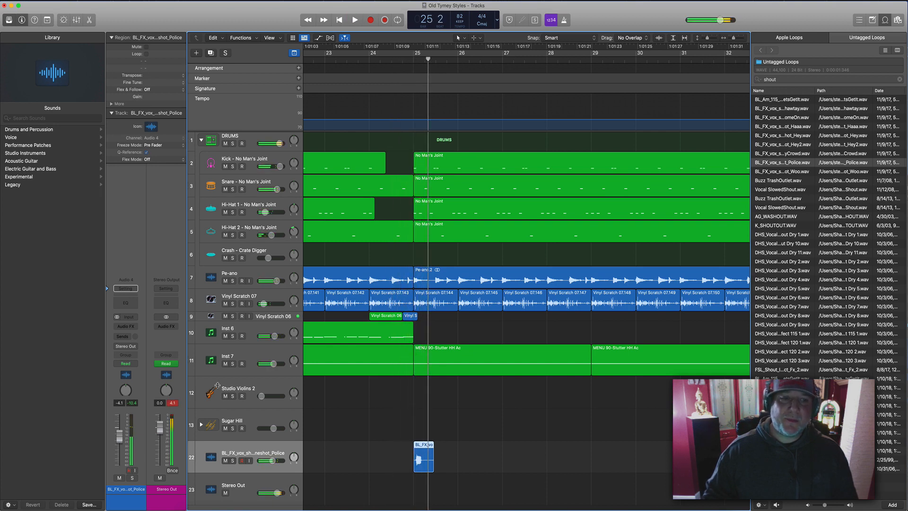
Add a Channel EQ to the Police vocal track with a low cut at about 520 Hz and a high cut around 5.4 kHz.
left_click(132, 308)
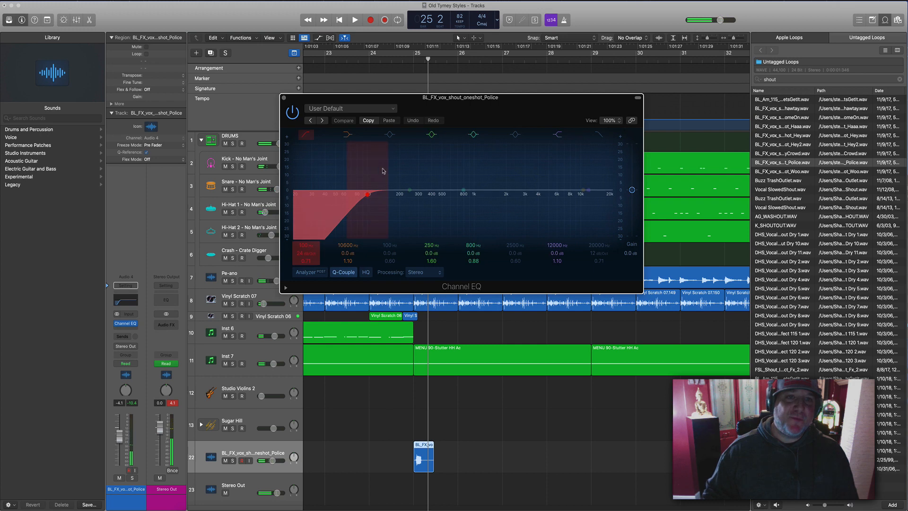
left_click(599, 137)
left_click_drag(604, 220, 543, 209)
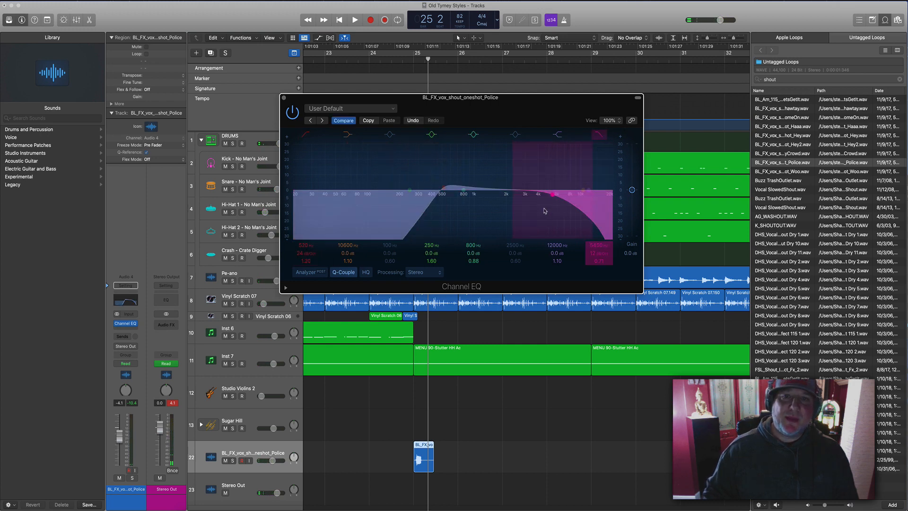
left_click(283, 99)
Shift the Police vocal region slightly earlier to start just before bar 25 and transpose it to -3.
left_click(399, 59)
key("super+Down")
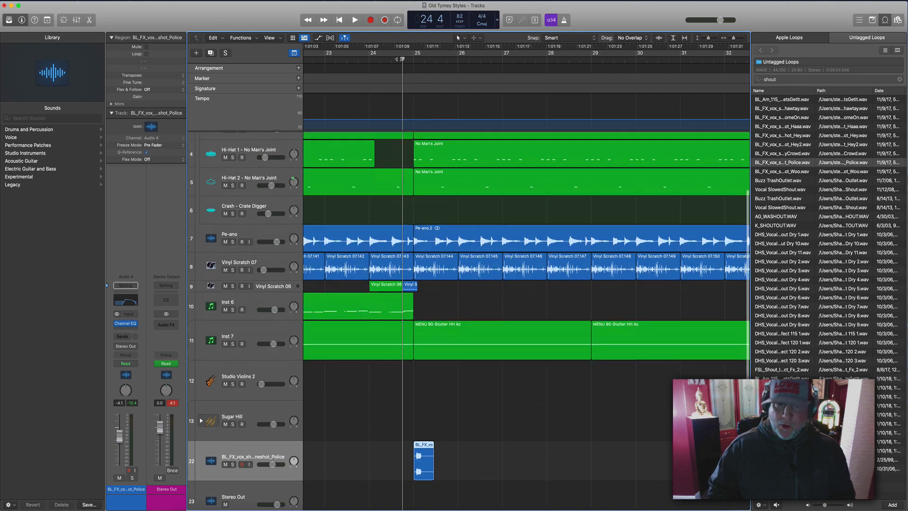
key("super+Right")
key("super+Right")
key("super+Right")
left_click_drag(446, 454, 439, 455)
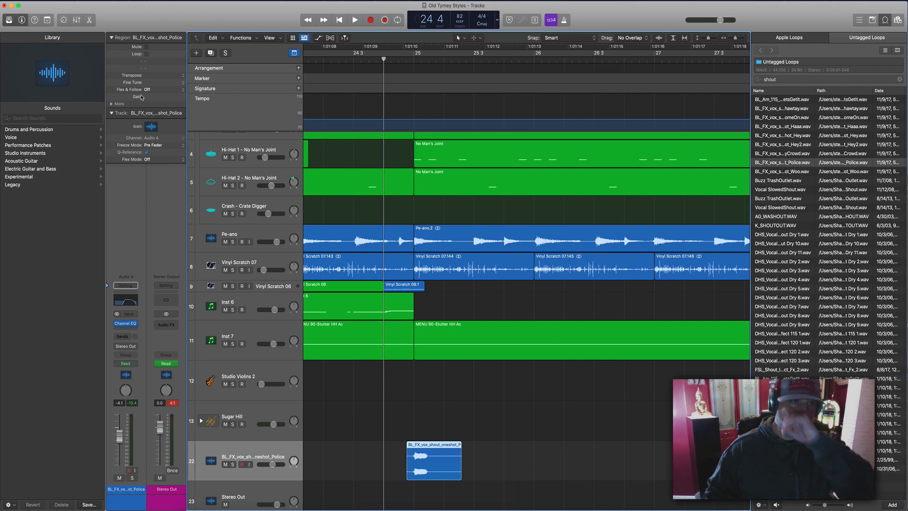
left_click_drag(157, 80, 157, 81)
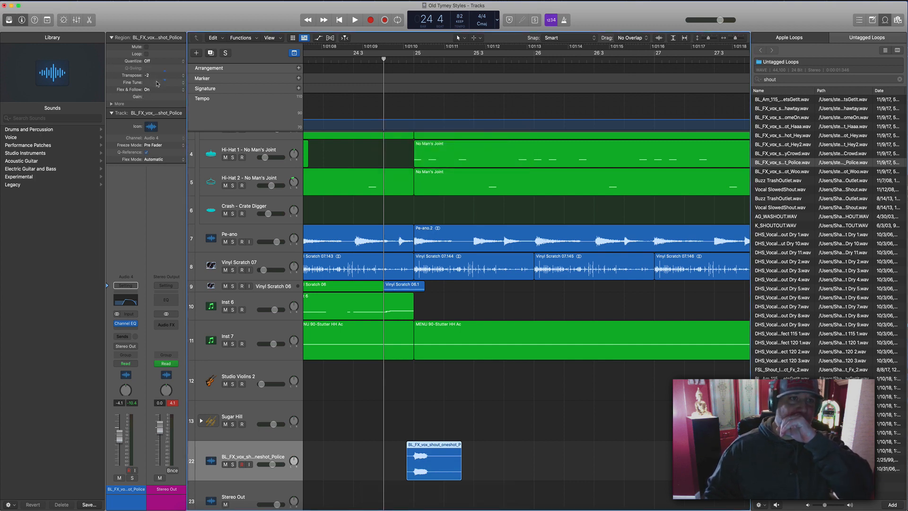
Insert Step FX on the Police vocal track, solo the track and audition the effect with its factory default setting.
left_click(130, 330)
mouse_move(140, 442)
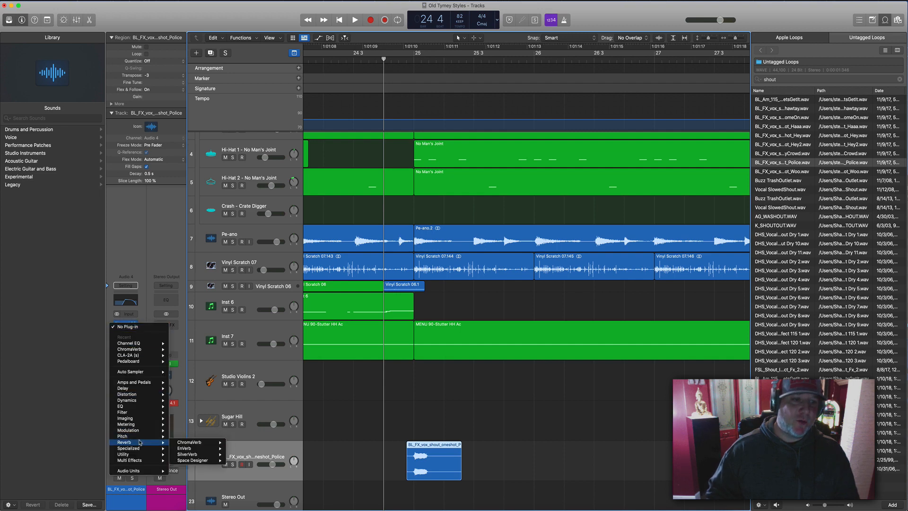
mouse_move(142, 460)
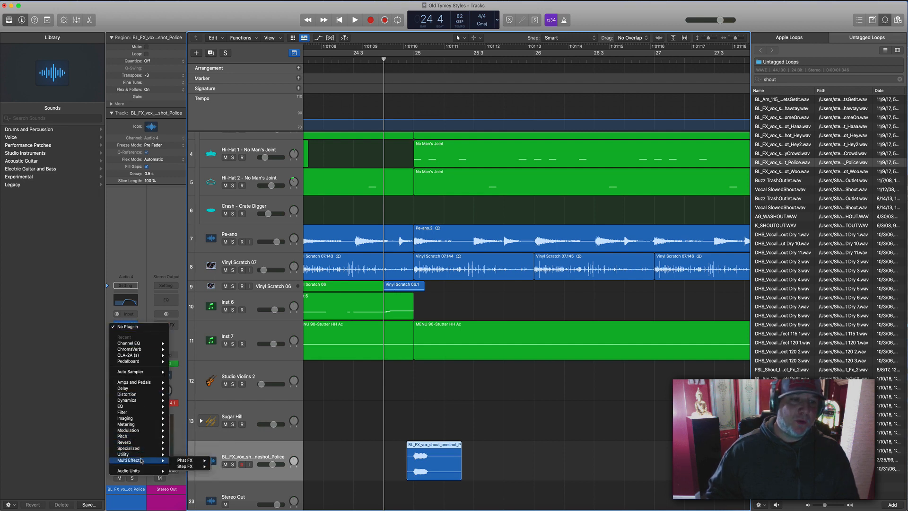
mouse_move(191, 461)
left_click(221, 468)
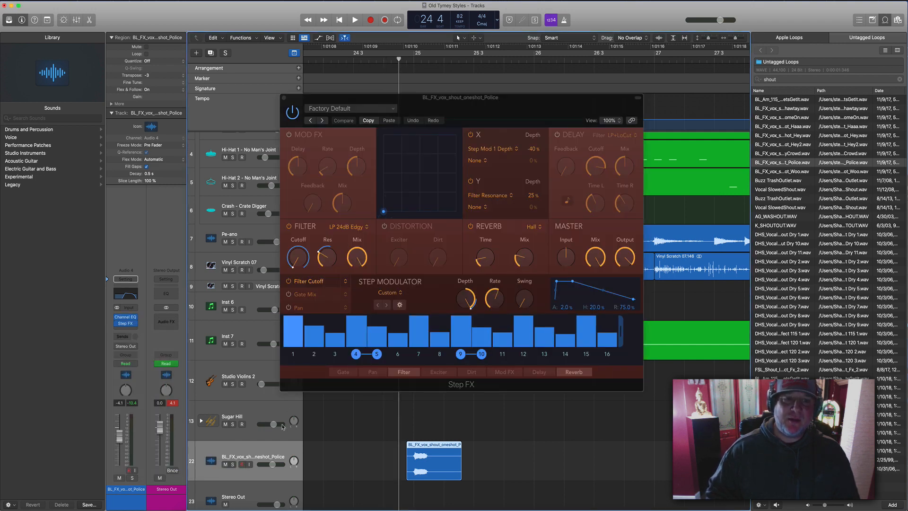
left_click(233, 465)
key("space")
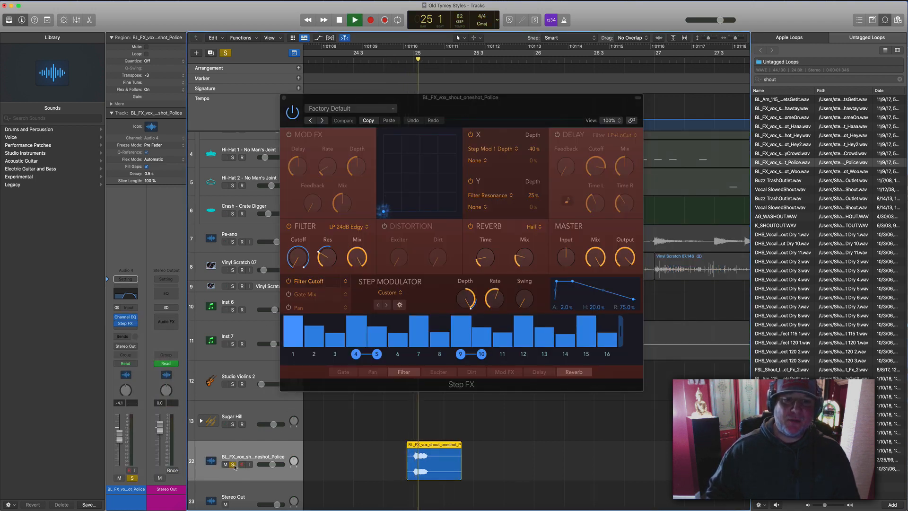
key("space")
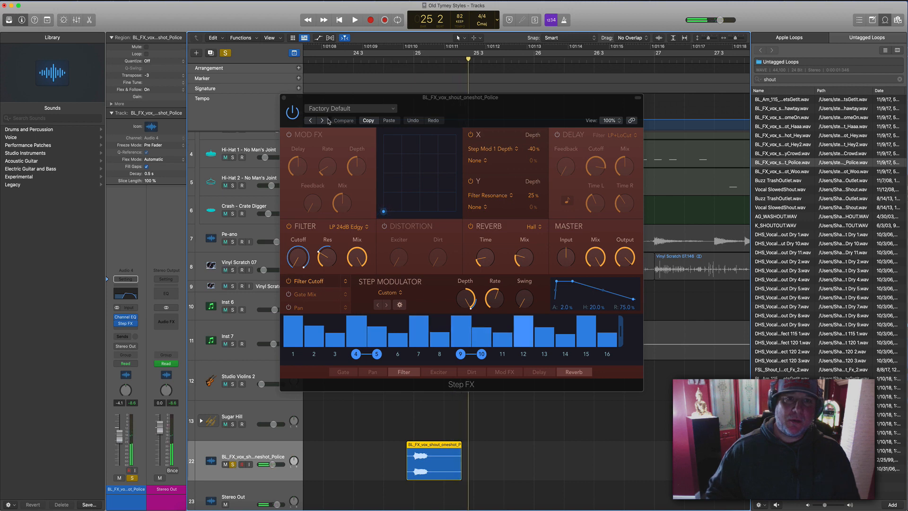
Load the Brittle Spike preset in Step FX and replay the soloed vocal shout from just before bar 25.
left_click(322, 121)
left_click(385, 64)
key("space")
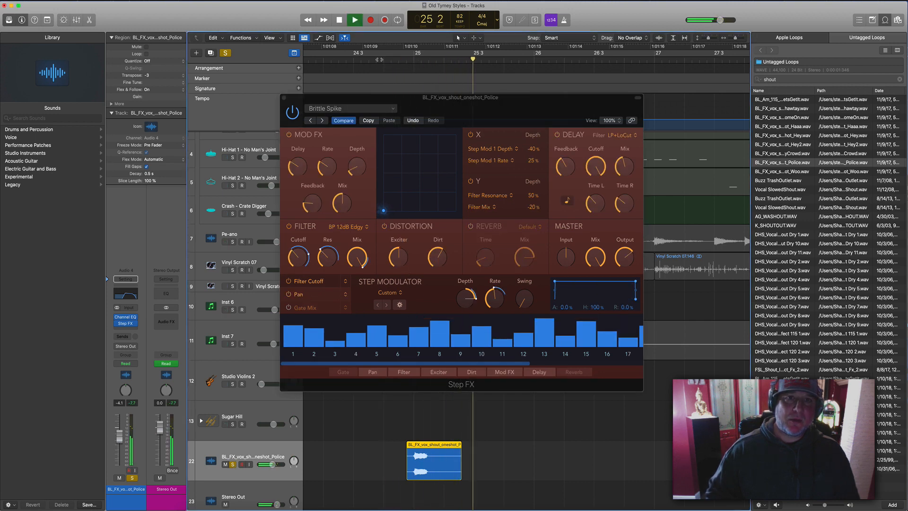
key("space")
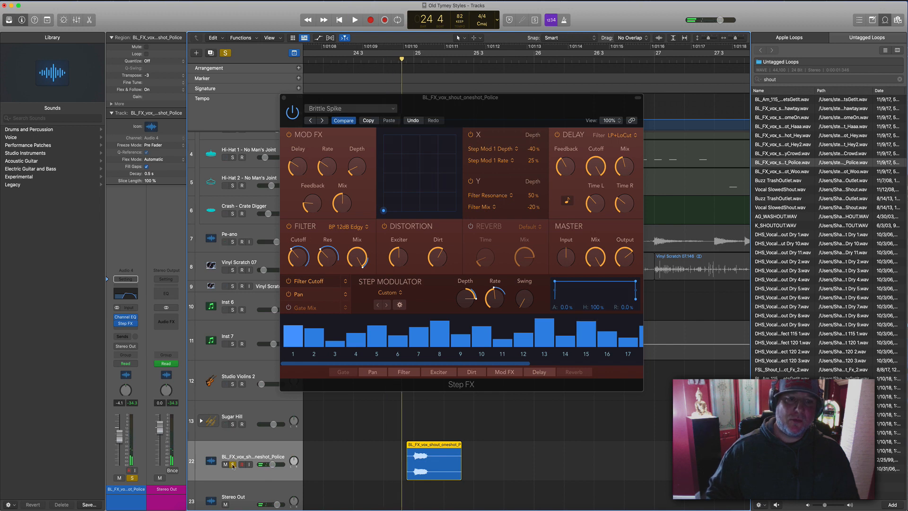
Unsolo the Police vocal track and replay the Brittle Spike shout in the full mix across bar 25.
left_click(232, 464)
key("space")
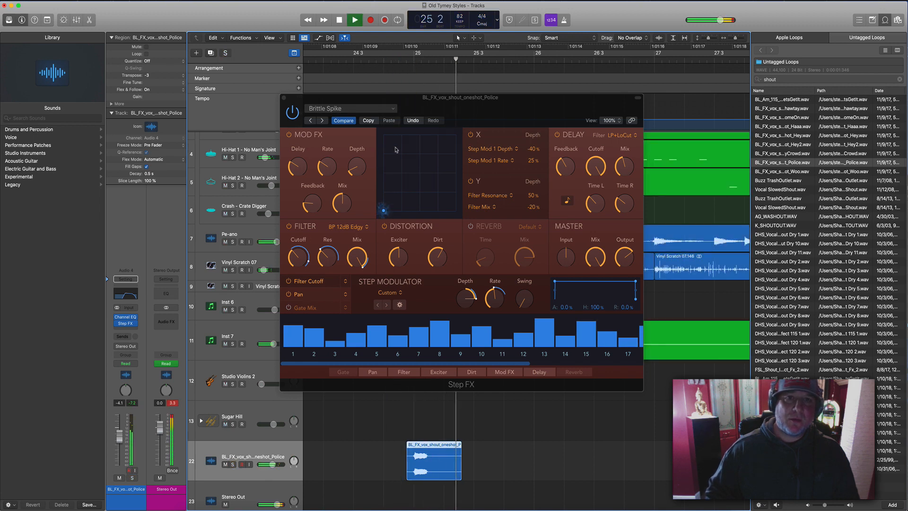
left_click_drag(416, 110, 646, 131)
key("space")
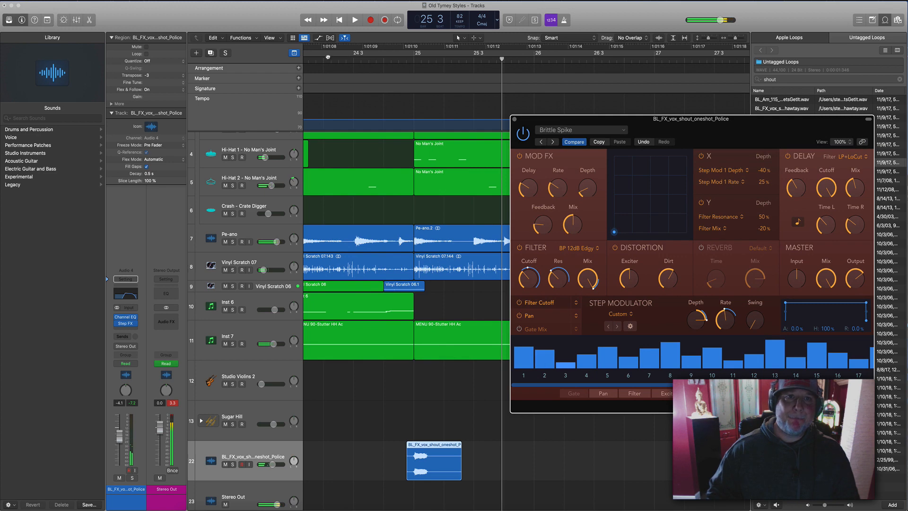
left_click(328, 57)
left_click(328, 57)
left_click(324, 60)
key("space")
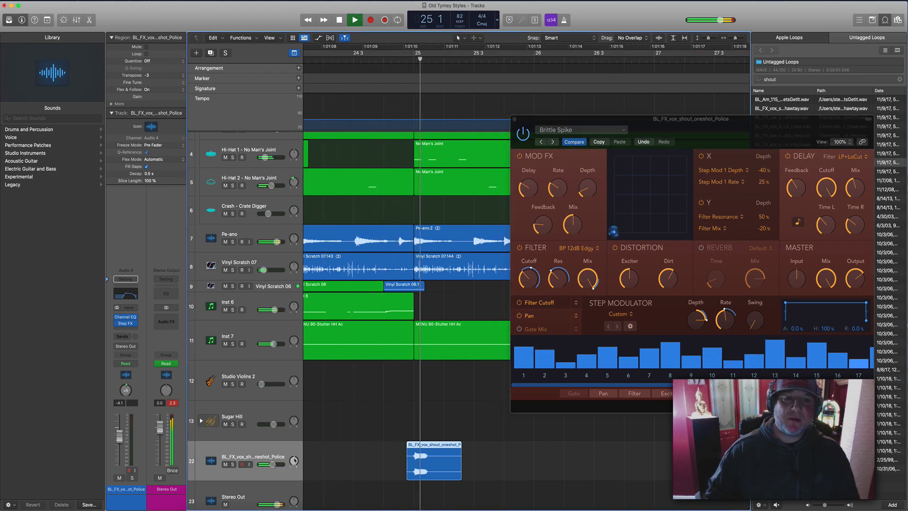
key("space")
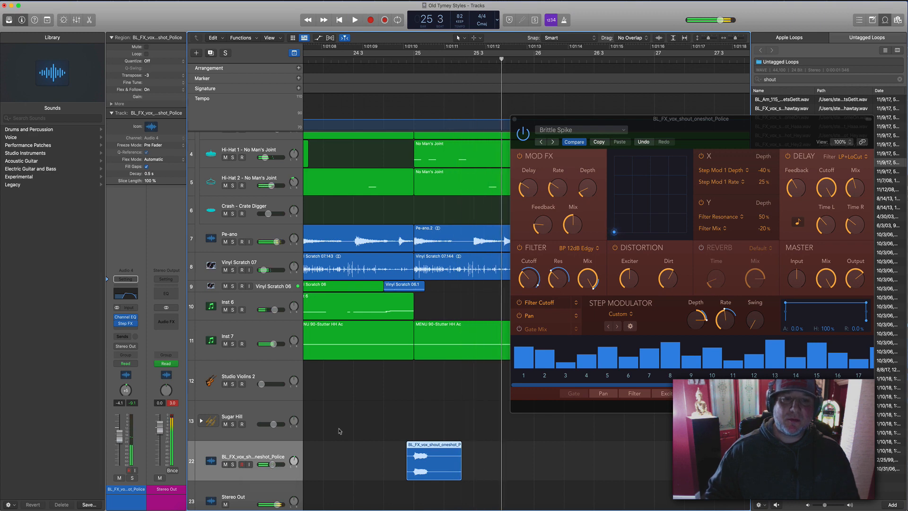
Try transposing the Police vocal region to +9 and +4, replaying the lead-in to bar 25 each time.
left_click_drag(158, 76, 157, 70)
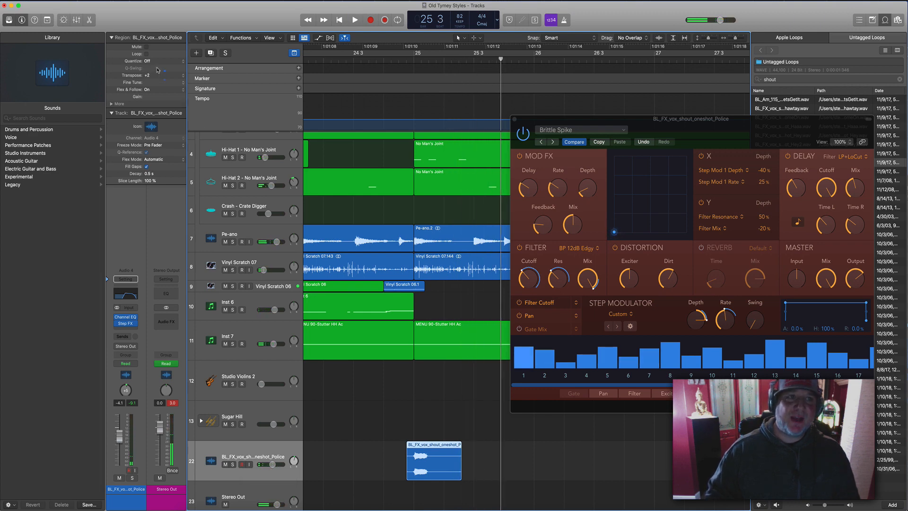
left_click(382, 62)
key("space")
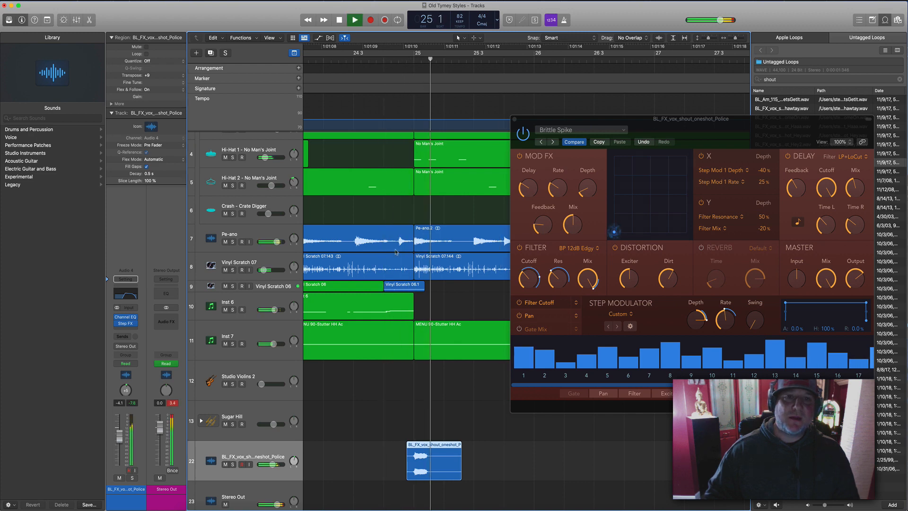
key("space")
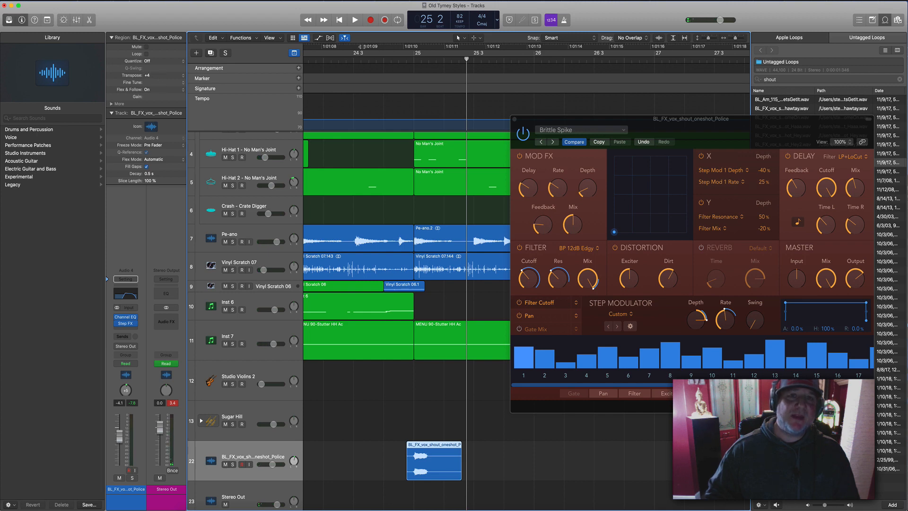
left_click(377, 59)
key("space")
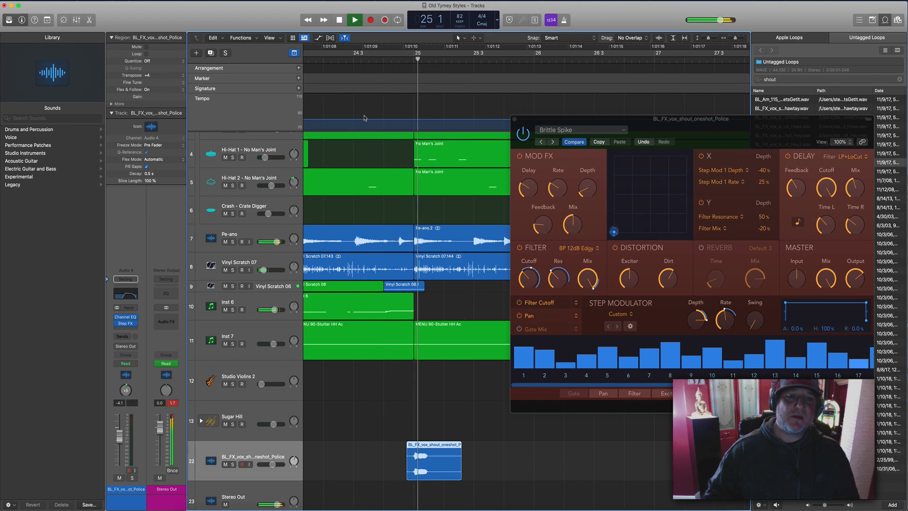
key("space")
Lower the Police vocal track to -13.8 dB, clear the region's transposition with Flex & Follow off, and replay the shout.
left_click_drag(273, 463, 266, 464)
mouse_move(526, 183)
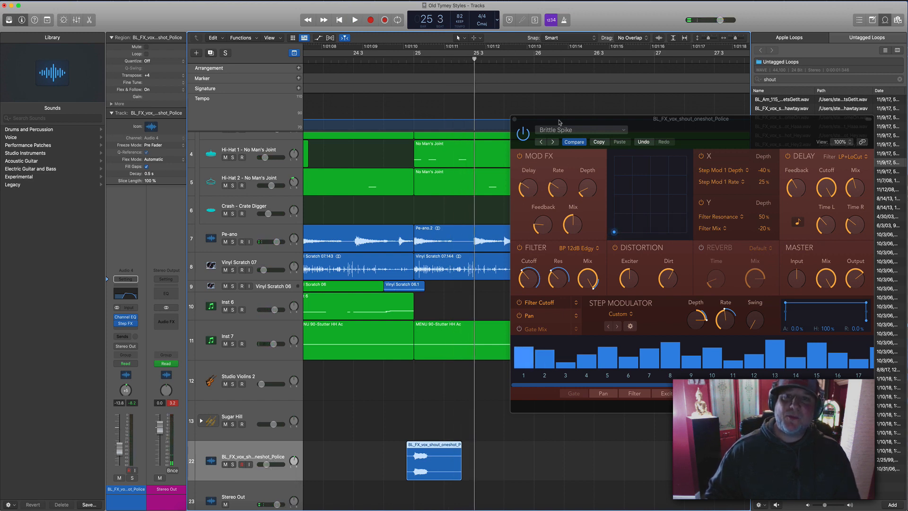
left_click_drag(559, 122, 536, 133)
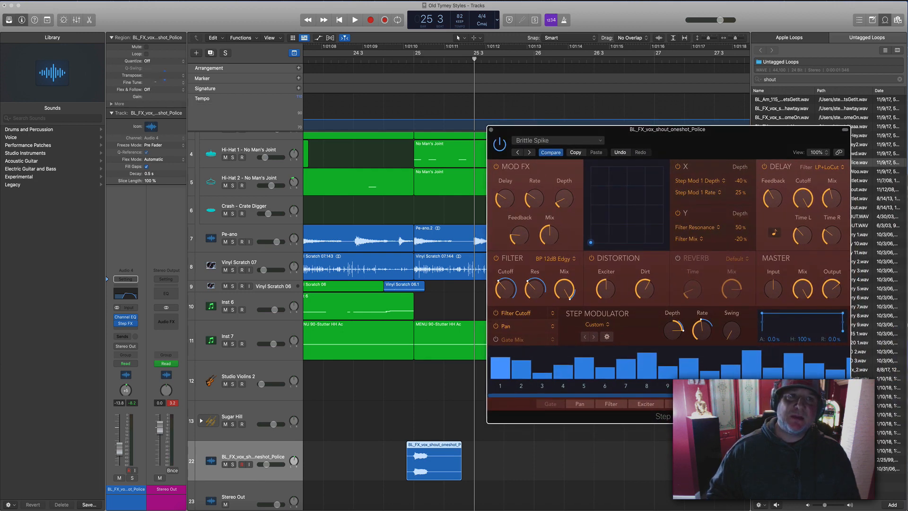
left_click(383, 67)
left_click(384, 61)
key("space")
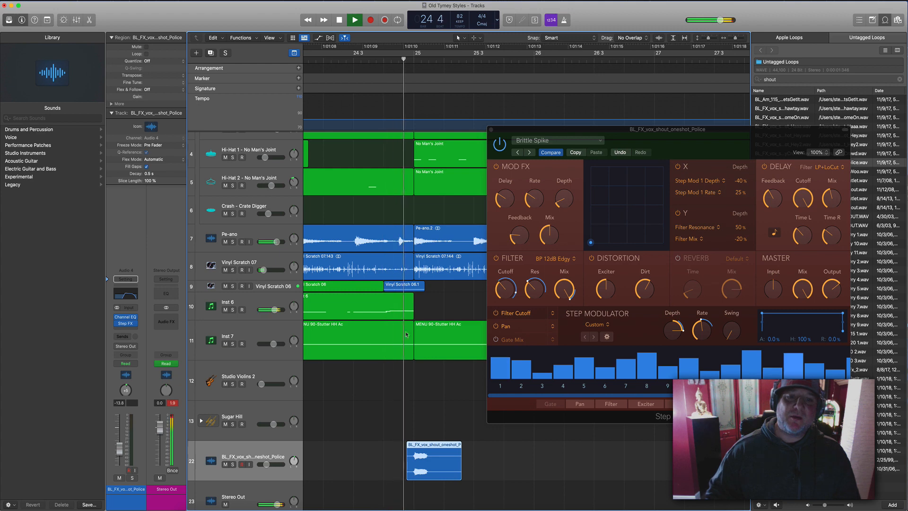
key("space")
Audition the Broken Echoes preset in Step FX on the shout, and load the Bubbling Shimmer preset.
mouse_move(503, 192)
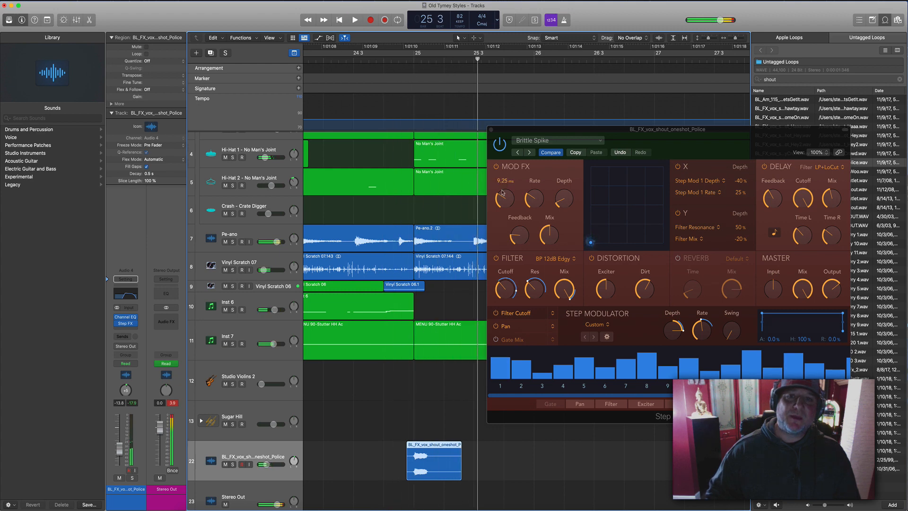
left_click(529, 154)
key("space")
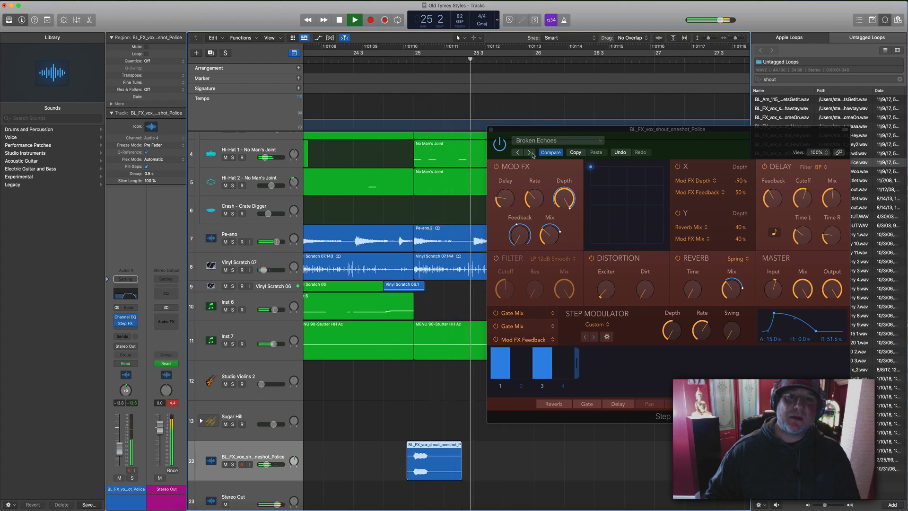
left_click(347, 59)
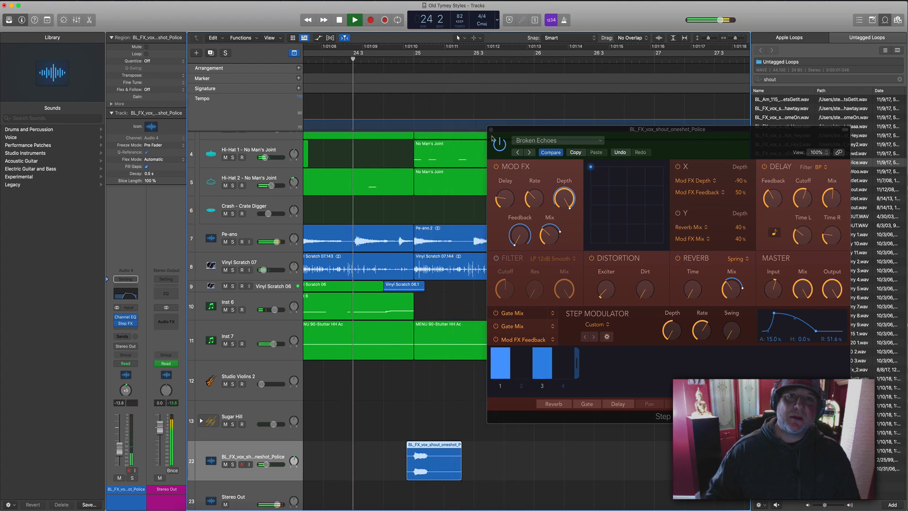
left_click(527, 155)
left_click(528, 154)
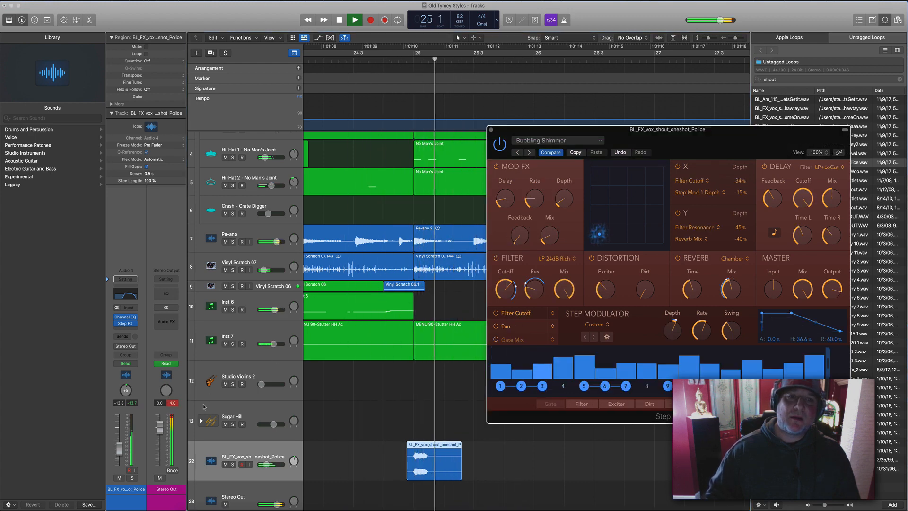
Solo the Police vocal track, raise its volume to -4.4 dB and replay the shout.
left_click(232, 465)
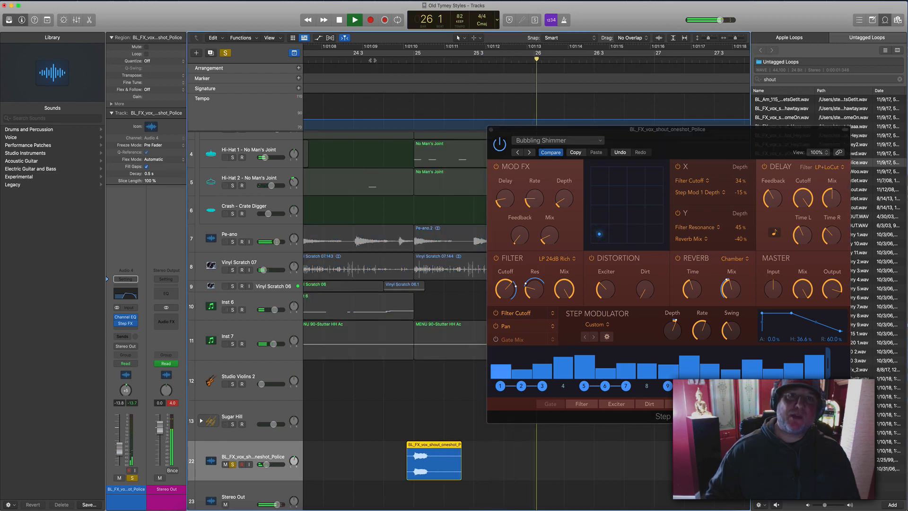
key("comma")
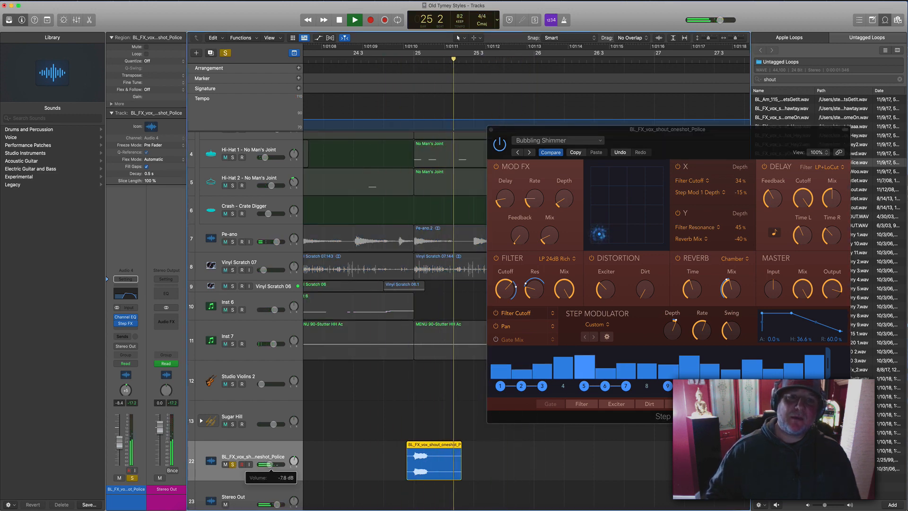
left_click_drag(267, 465, 286, 468)
key("comma")
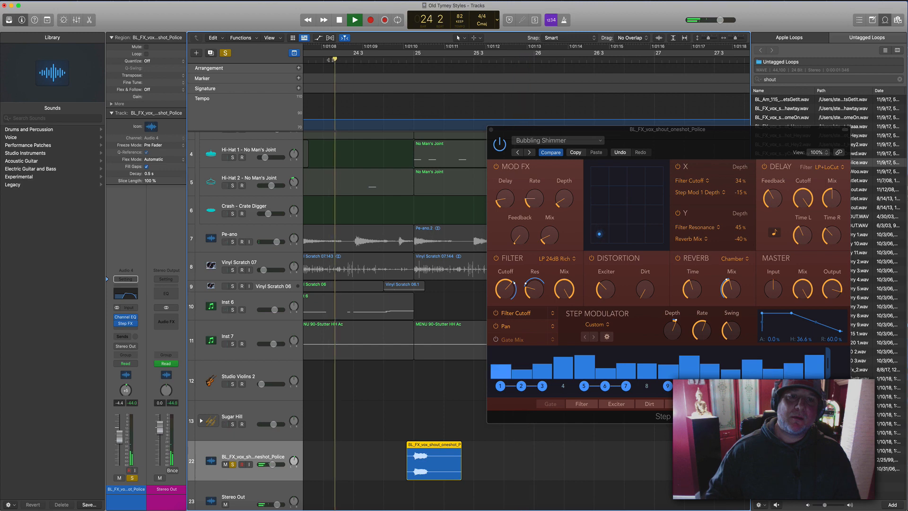
Move Step FX ahead of Channel EQ on the Police vocal track and replay the shout unsoloed in the full mix.
key("space")
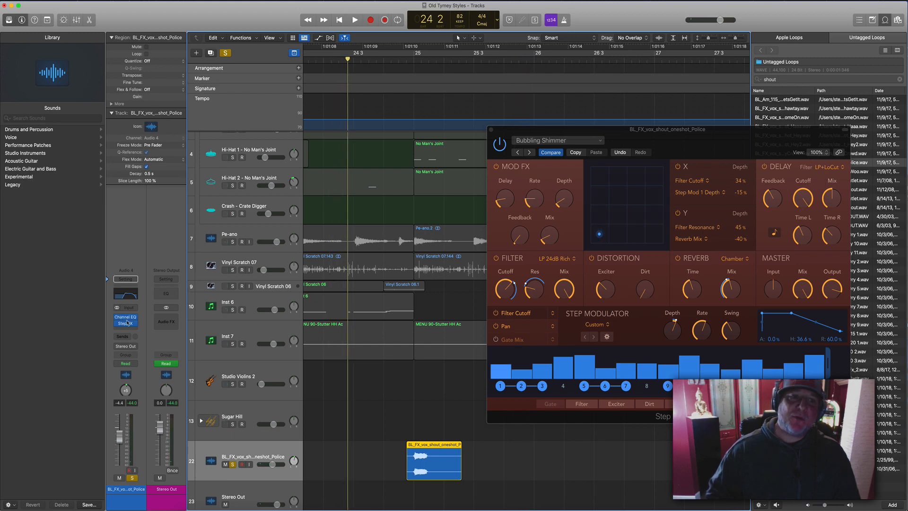
left_click_drag(127, 332, 127, 330)
key("space")
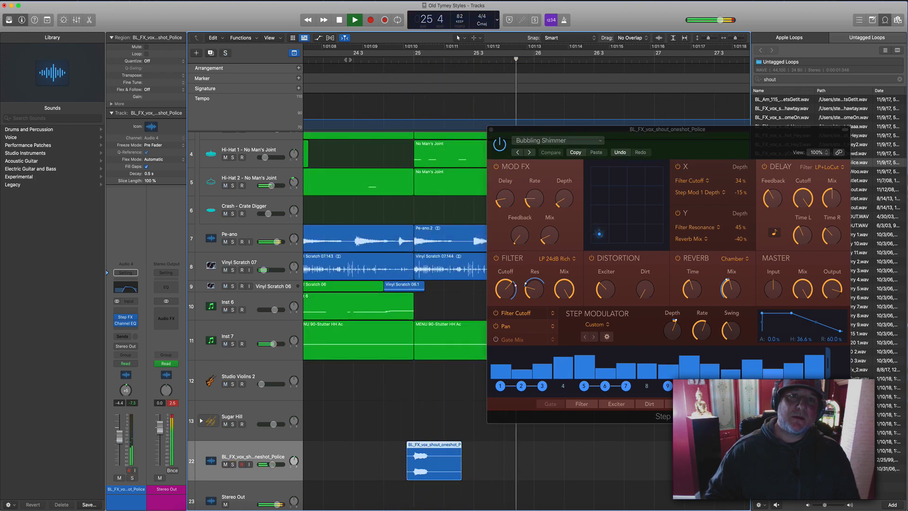
left_click(333, 60)
Close the Step FX window and lower the Police vocal track to -12.0 dB while playing the bar 25 transition.
left_click(532, 140)
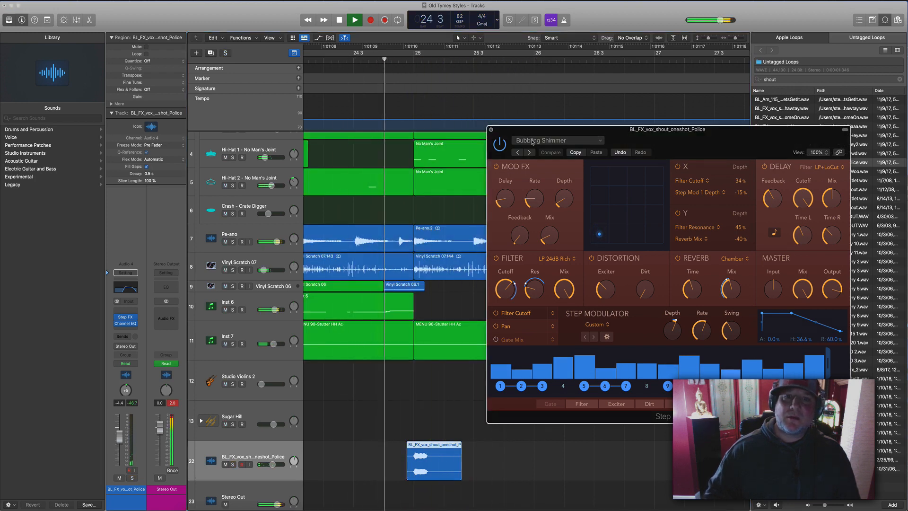
key("super+w")
key("ctrl+alt+Left")
key("ctrl+alt+Left")
key("ctrl+alt+Left")
key("ctrl+alt+Left")
key("ctrl+alt+Left")
key("ctrl+alt+Left")
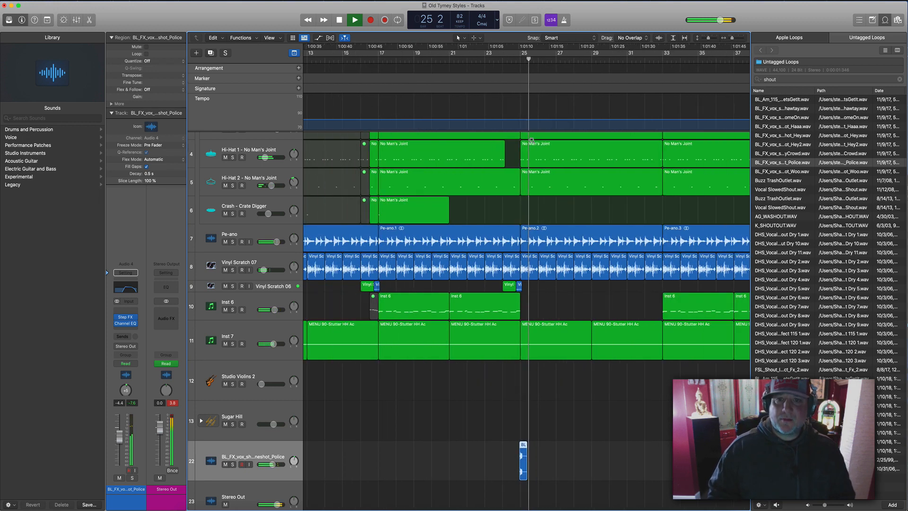
left_click_drag(273, 464, 271, 465)
scroll(427, 427, "left", 3)
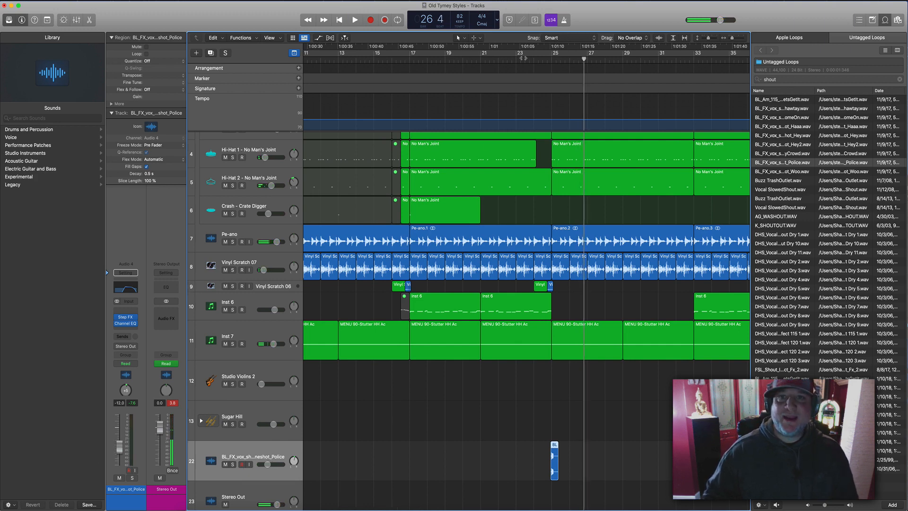
key("space")
Hide the loop browser and copy the Police shout region to every eighth bar from bar 9 through bar 73.
key("n")
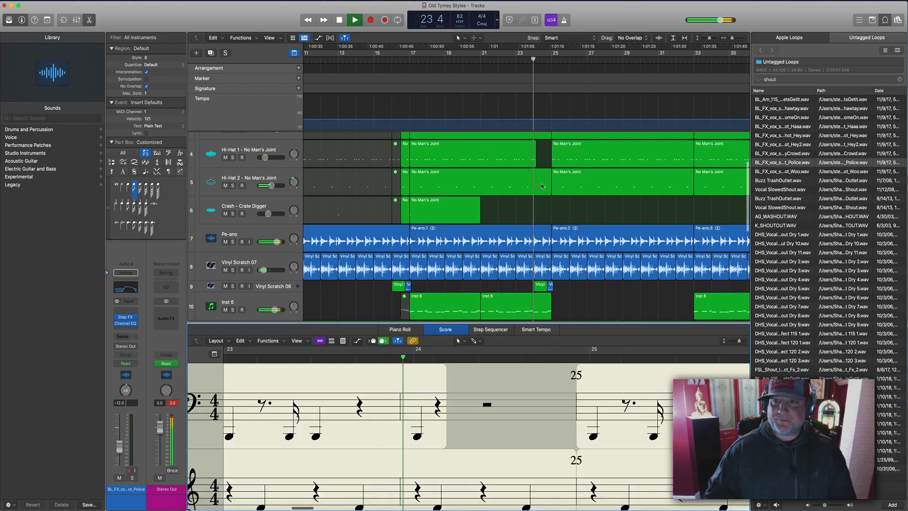
key("o")
key("n")
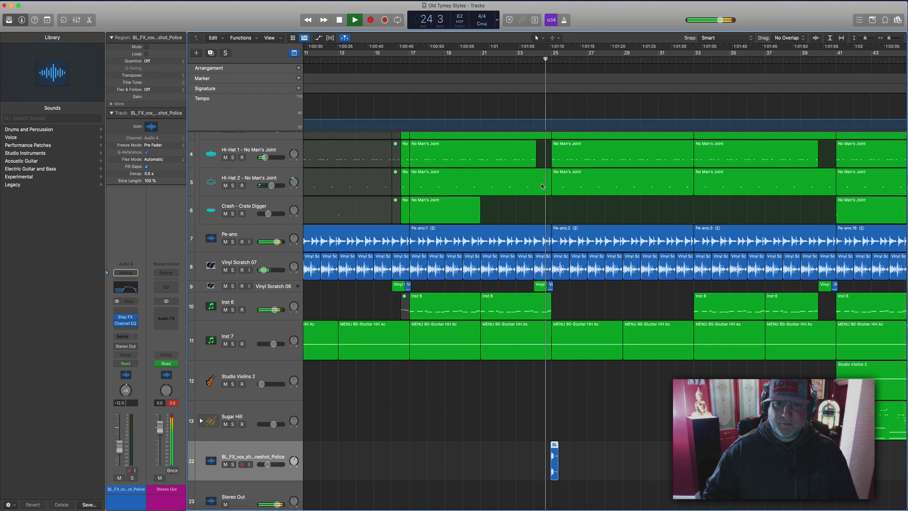
left_click(313, 293, "ctrl+alt")
left_click(313, 293, "ctrl+alt")
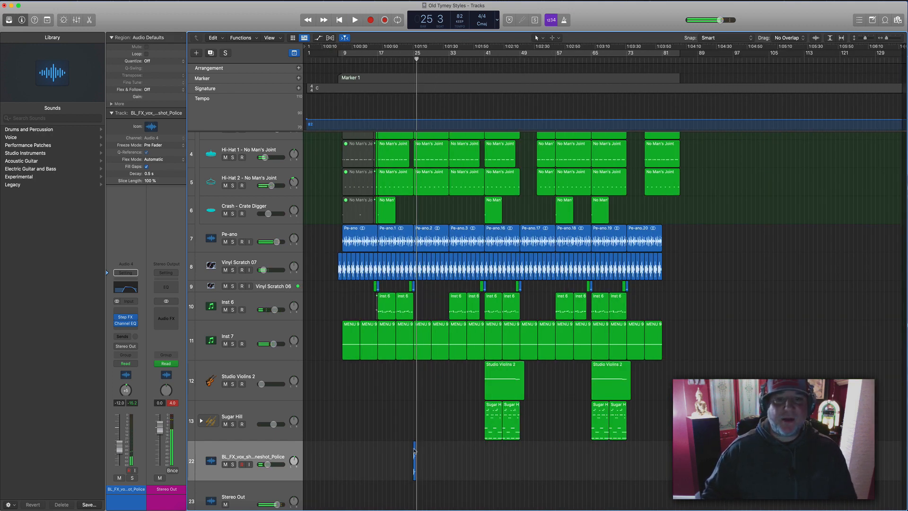
left_click_drag(414, 461, 343, 459)
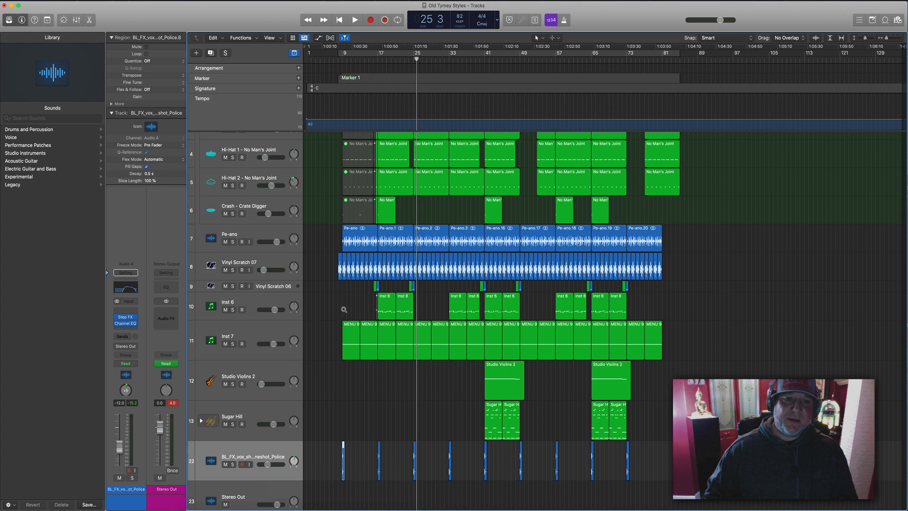
Play the lead-in to the intro from just before bar 7.
left_click(343, 60)
key("super+Right")
key("super+Right")
key("super+Right")
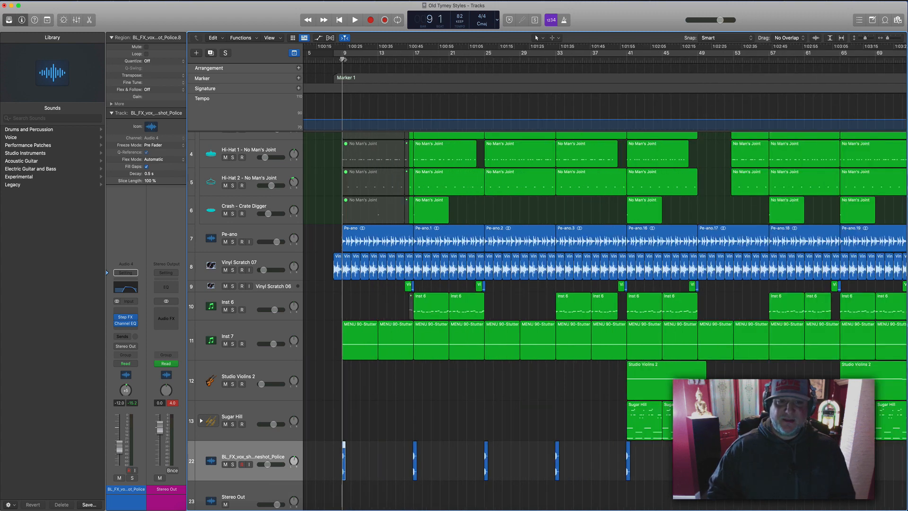
scroll(344, 59, "left", 3)
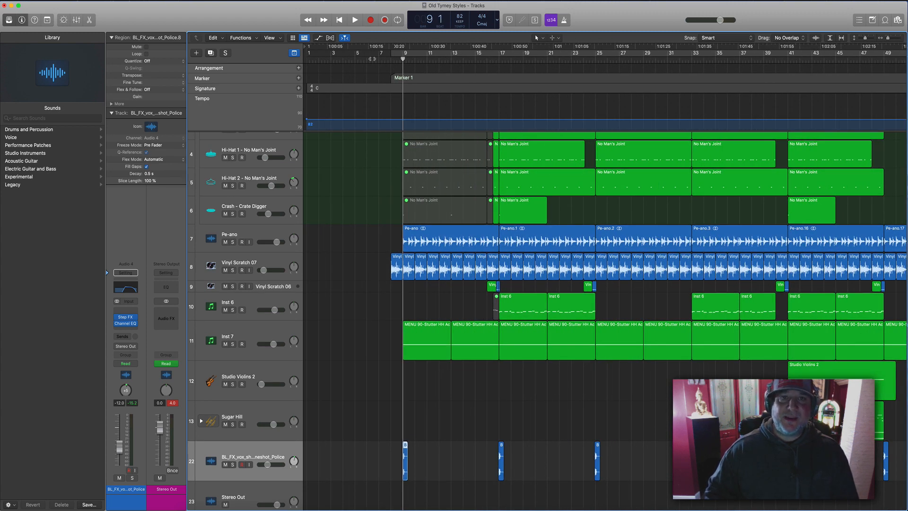
left_click(373, 59)
key("space")
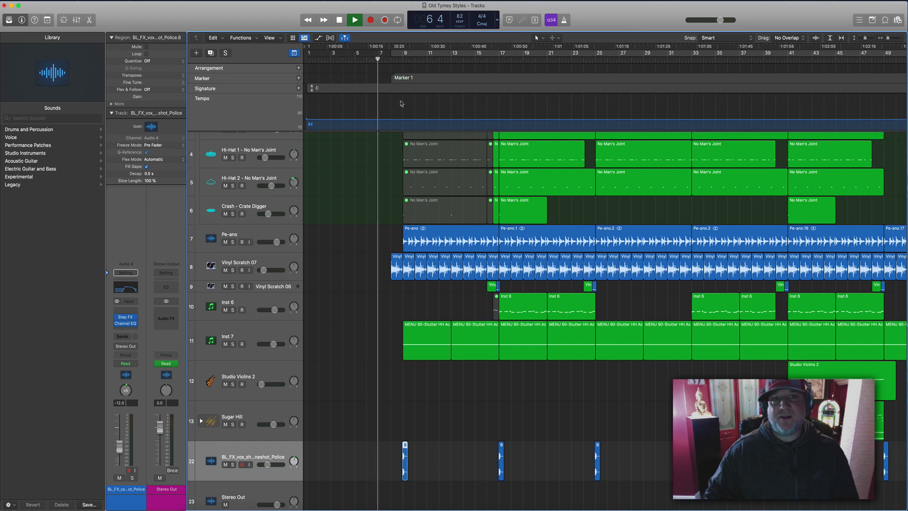
key("space")
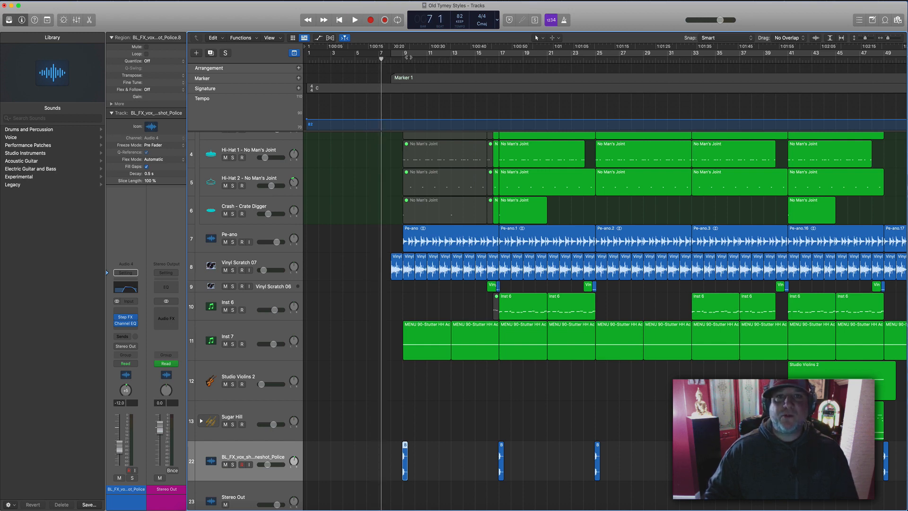
Cut the section between bars 9 and 13 out of the whole arrangement and play the shortened intro from about bar 6.
left_click_drag(406, 56, 450, 55)
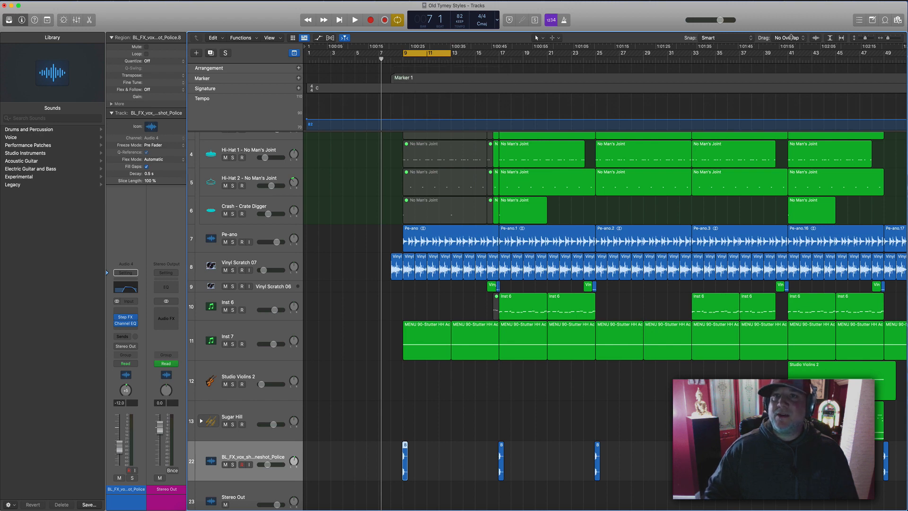
key("ctrl+alt+super+t")
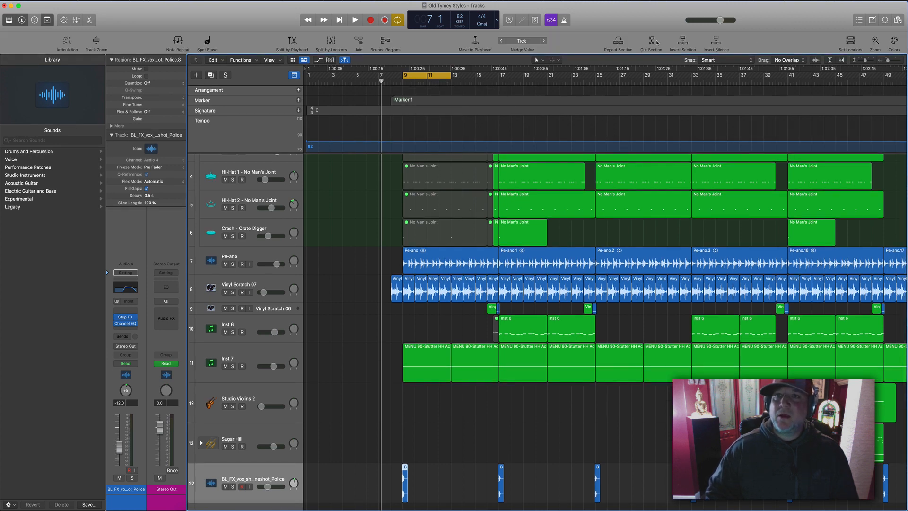
key("ctrl+super+x")
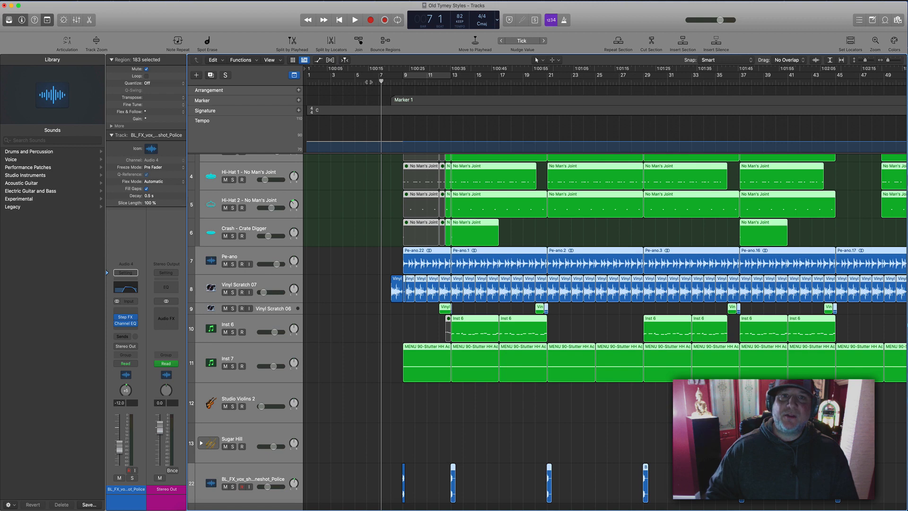
key("space")
scroll(514, 338, "down", 3)
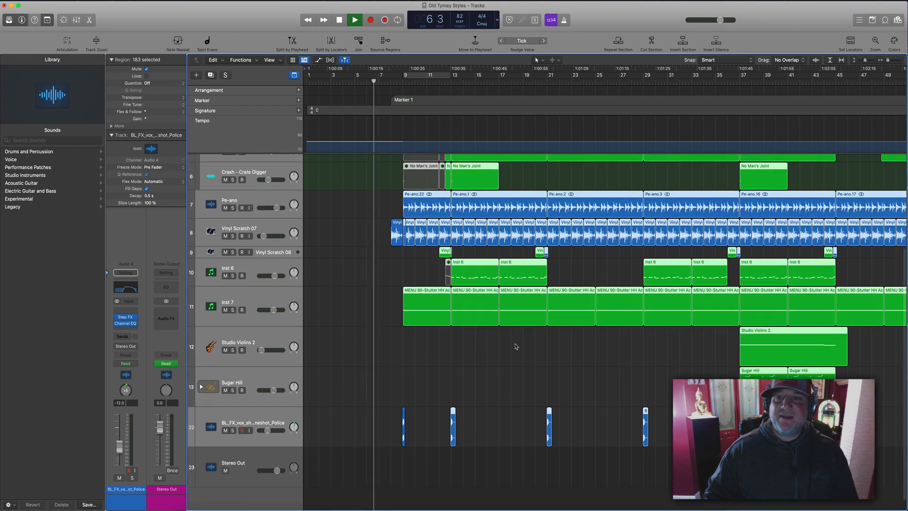
Copy the Studio Violins 2 region and the two Sugar Hill regions from bar 37 to bar 13.
left_click_drag(759, 338, 422, 338)
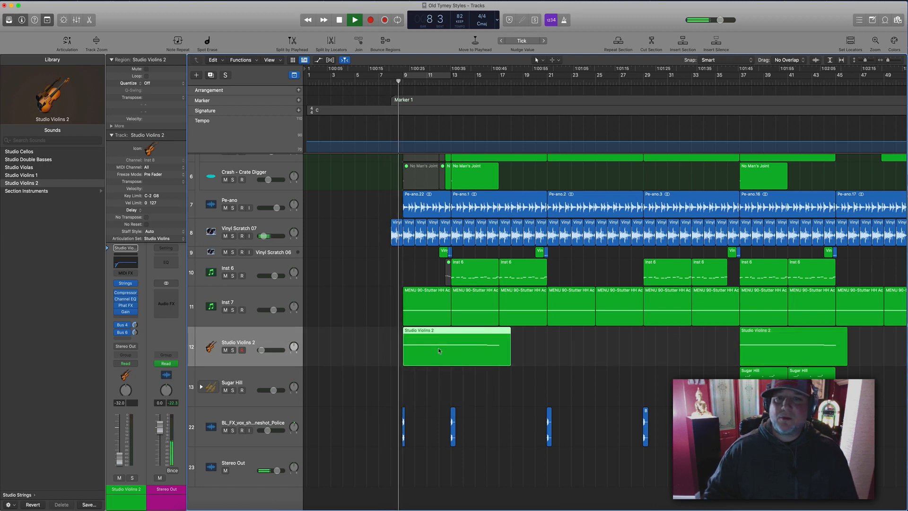
left_click_drag(439, 350, 488, 351)
key("space")
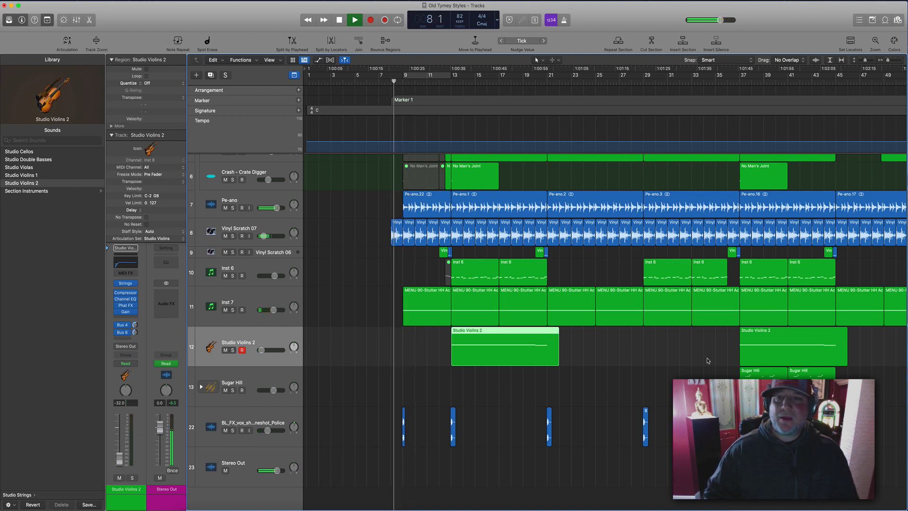
left_click(707, 393)
left_click_drag(758, 374, 470, 376)
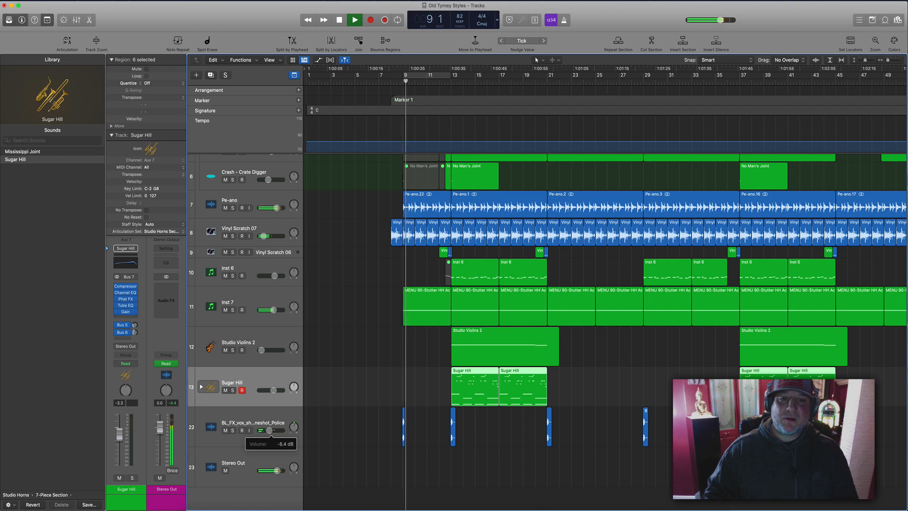
Raise the Police vocal track's volume to -3.5 dB during playback of the intro.
left_click_drag(271, 430, 273, 430)
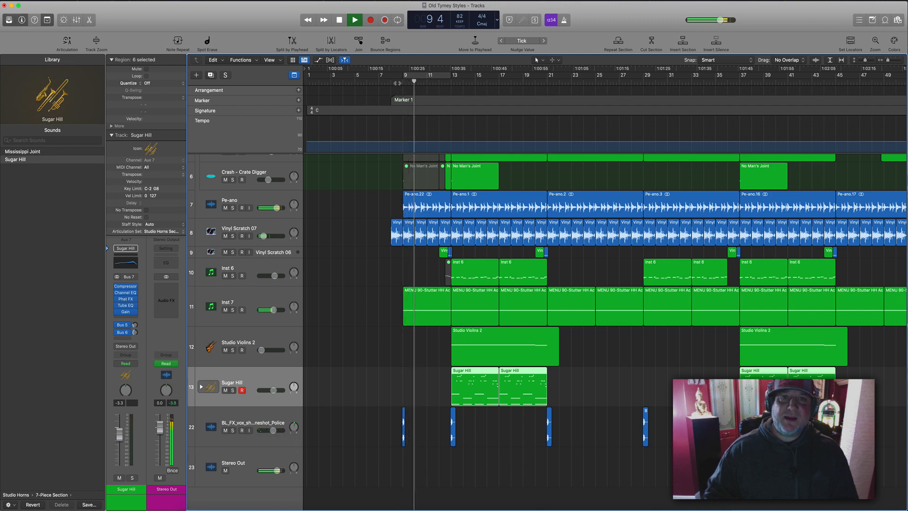
left_click(274, 420)
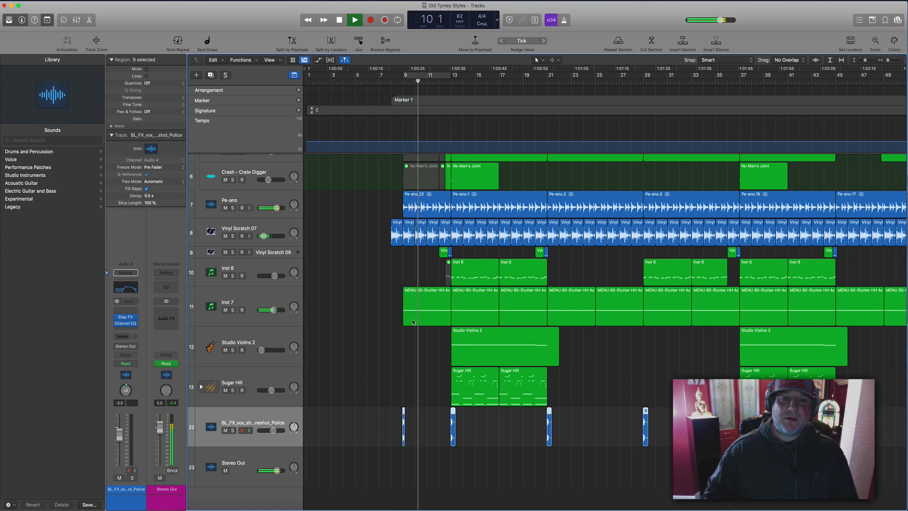
left_click(433, 444)
Replace the clipped Police shout at bar 9 with a copy of the full bar 13 shout and play it from just before bar 9.
key("super+Right")
key("super+Right")
key("super+Right")
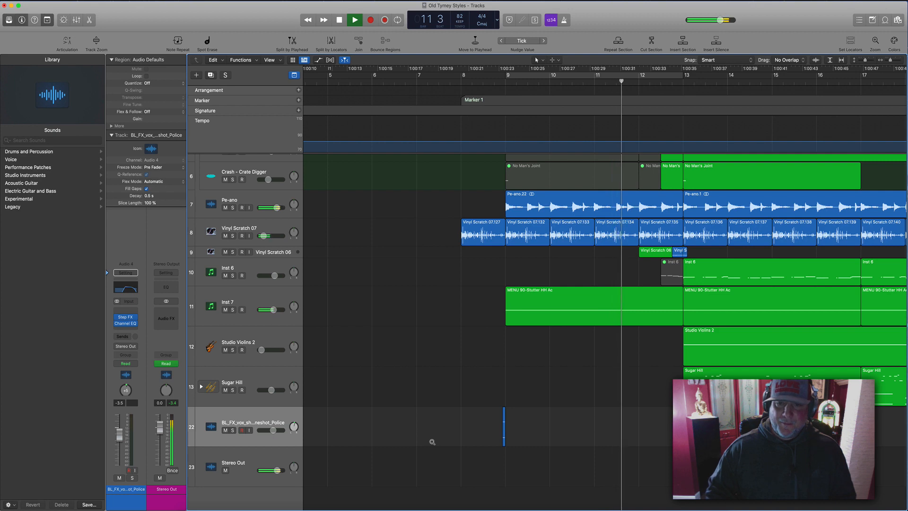
scroll(433, 444, "right", 2)
key("space")
scroll(455, 412, "right", 1)
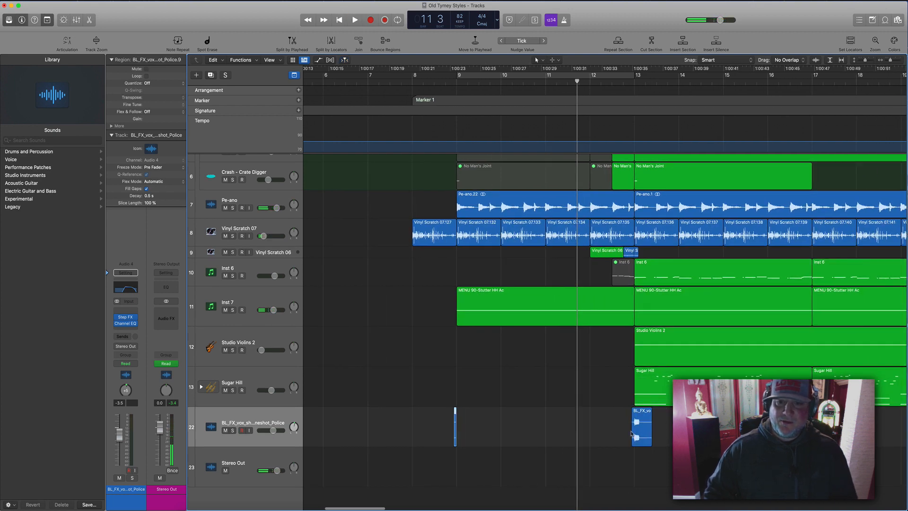
left_click_drag(643, 429, 466, 429)
left_click(446, 81)
key("space")
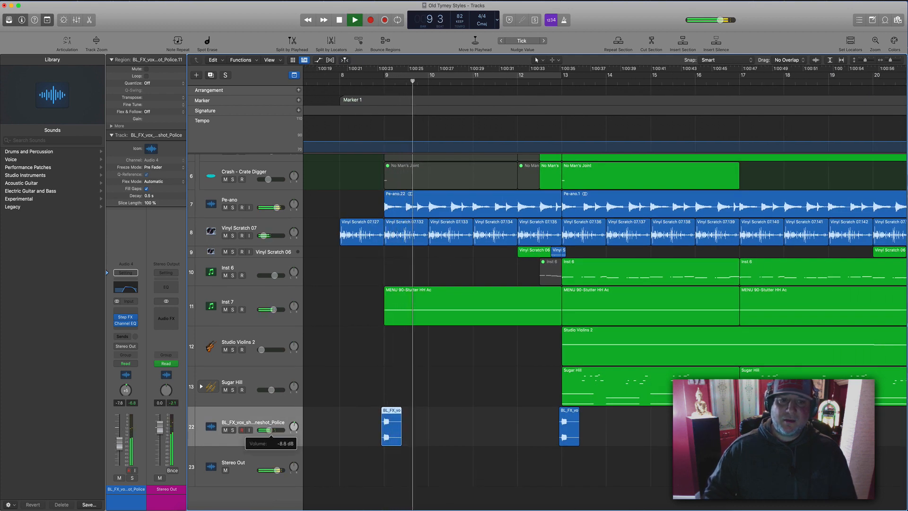
Check the placement of the Police shout copies along the arrangement up to about bar 49 during playback.
key("super+Left")
key("super+Left")
scroll(391, 413, "right", 10)
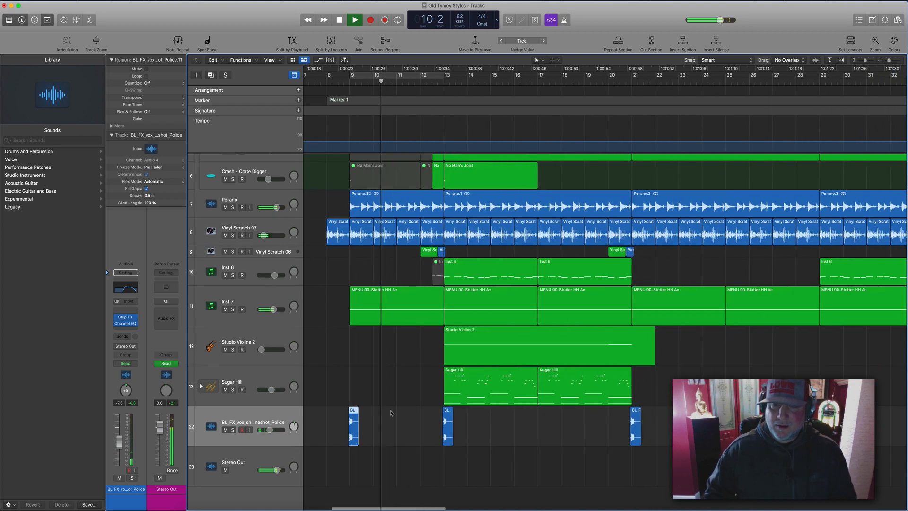
scroll(391, 413, "right", 2)
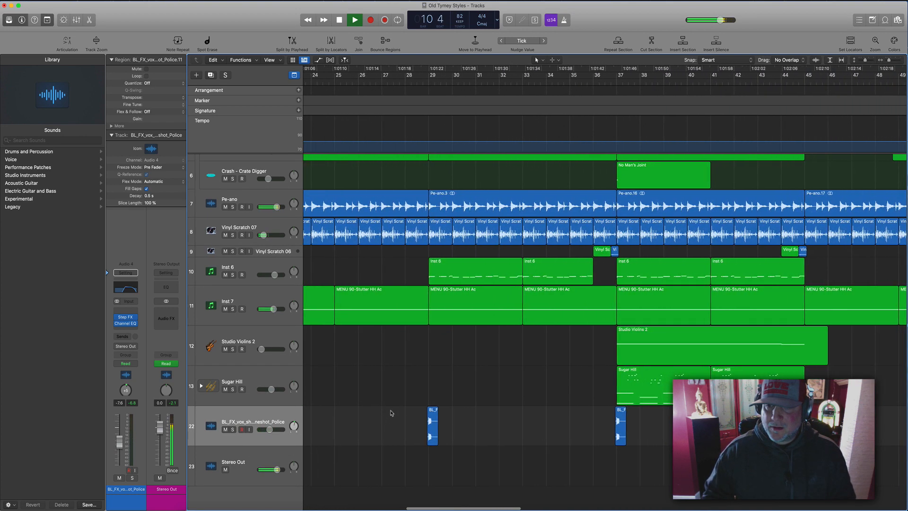
scroll(392, 413, "left", 10)
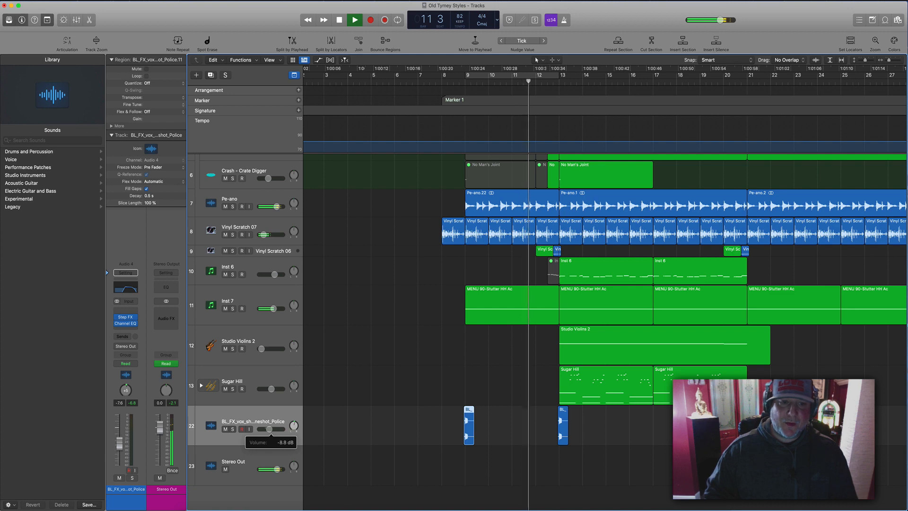
Select all the Police shout regions and shift them later together so the first starts on beat 2 of bar 12, auditioning the placement.
left_click(269, 418)
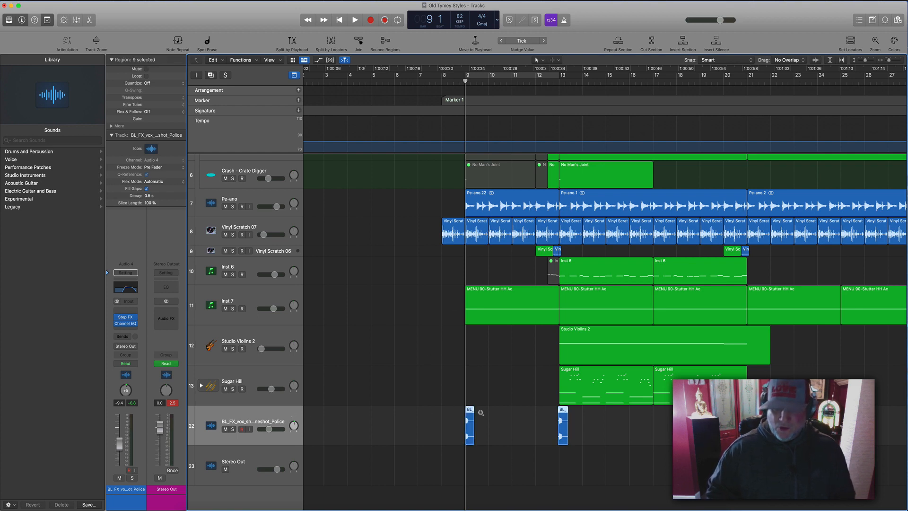
scroll(481, 412, "up", 5)
scroll(481, 414, "right", 3)
key("space")
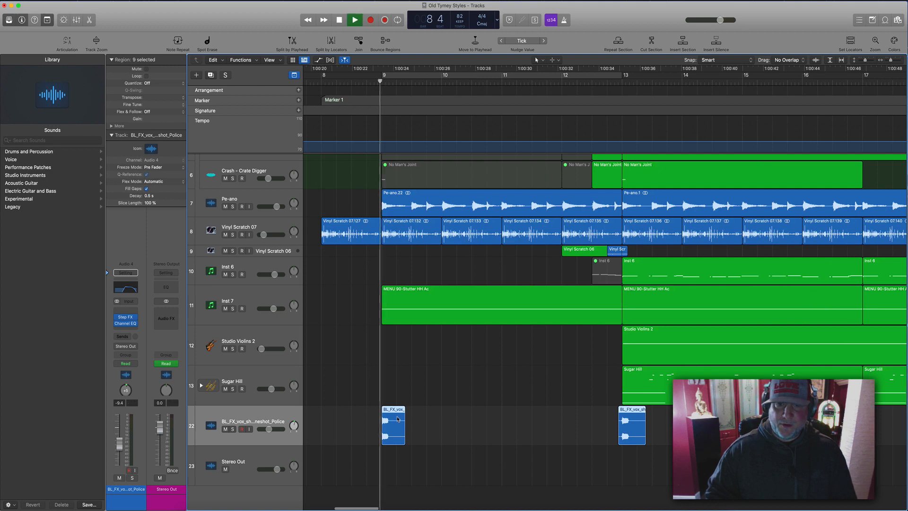
key("space")
left_click_drag(397, 419, 546, 422)
key("space")
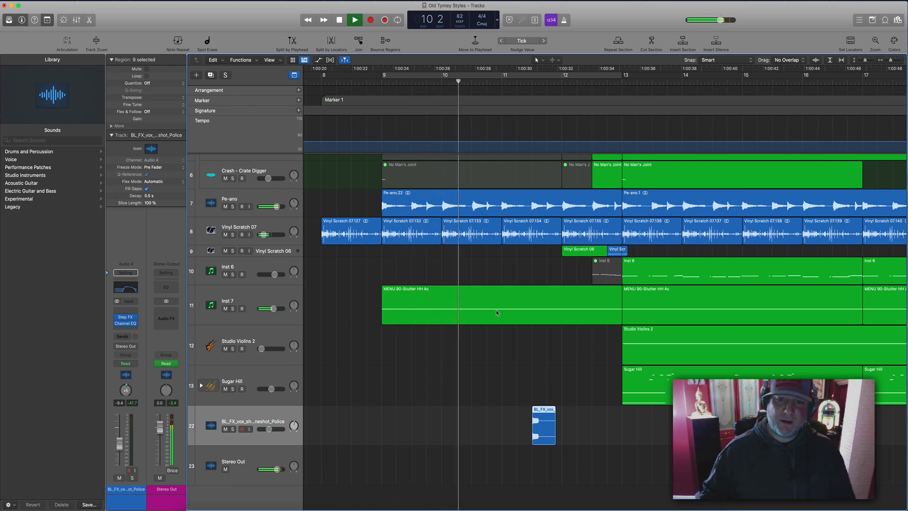
scroll(497, 315, "right", 2)
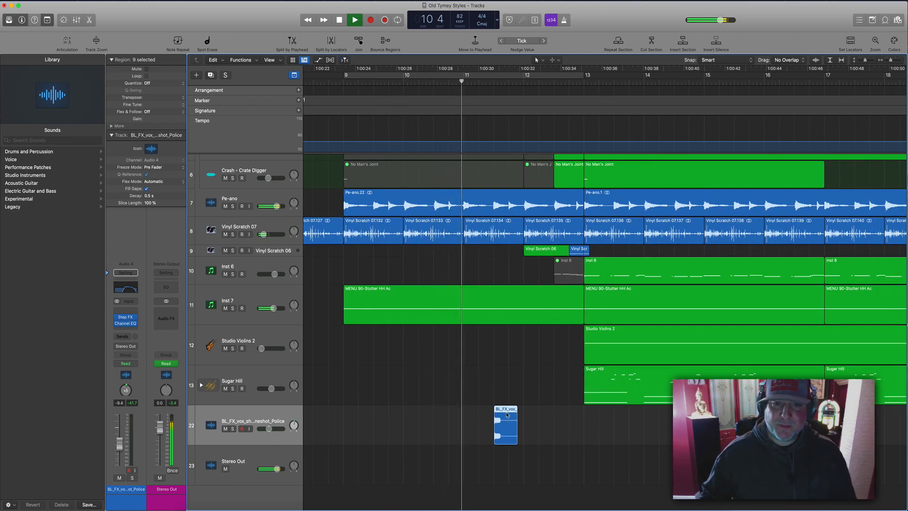
key("space")
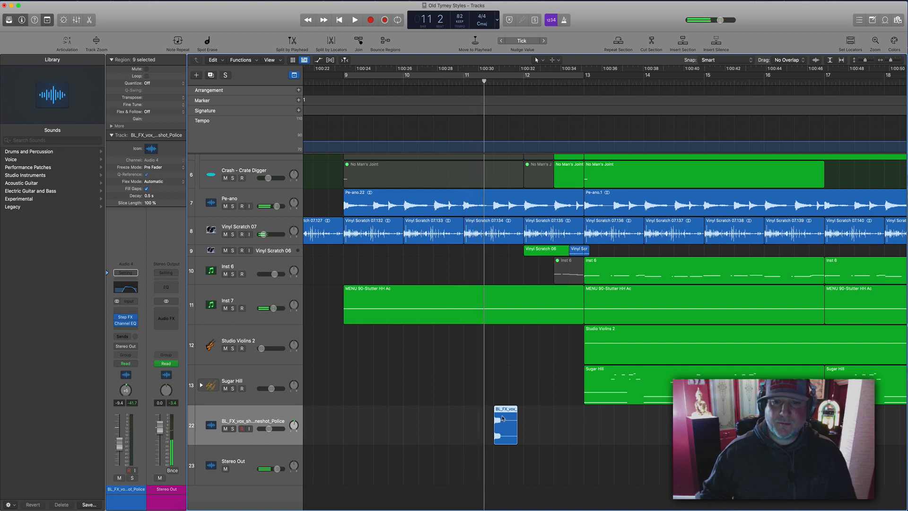
left_click_drag(503, 418, 550, 423)
key("space")
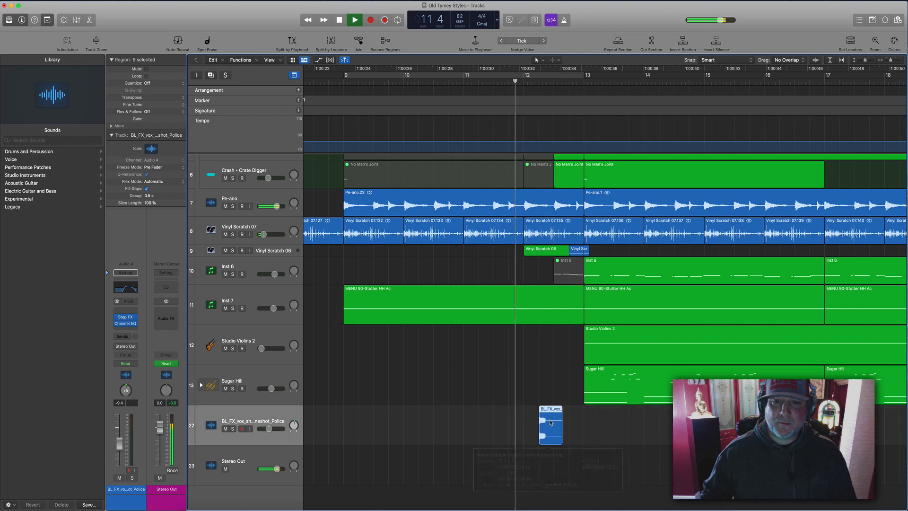
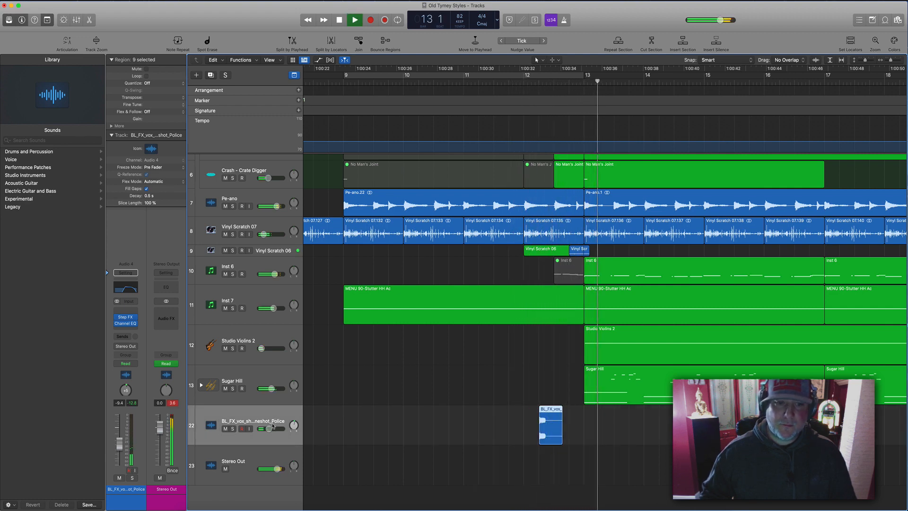
Raise the Police vocal track to -6.8 dB and lower the Sugar Hill horn track to -5.4 dB.
left_click_drag(269, 429, 271, 429)
left_click(263, 385)
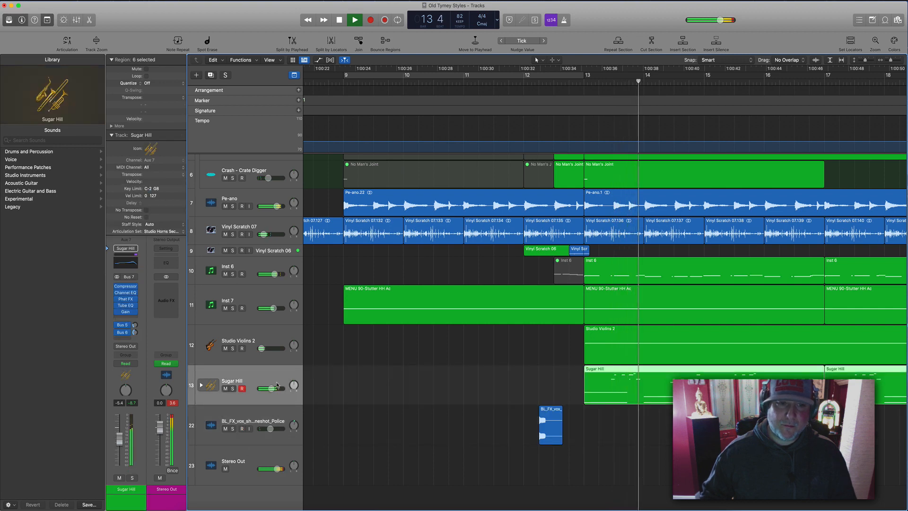
Expand the Sugar Hill track stack and lower Trumpet 2 to -8.2 dB, along with Trumpet 1 and Trombone 2.
left_click(201, 386)
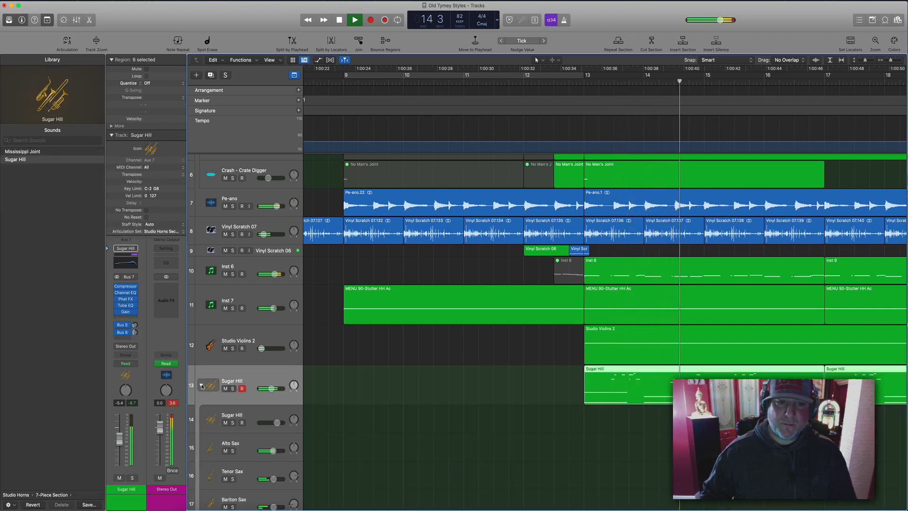
scroll(202, 386, "down", 8)
scroll(201, 386, "down", 2)
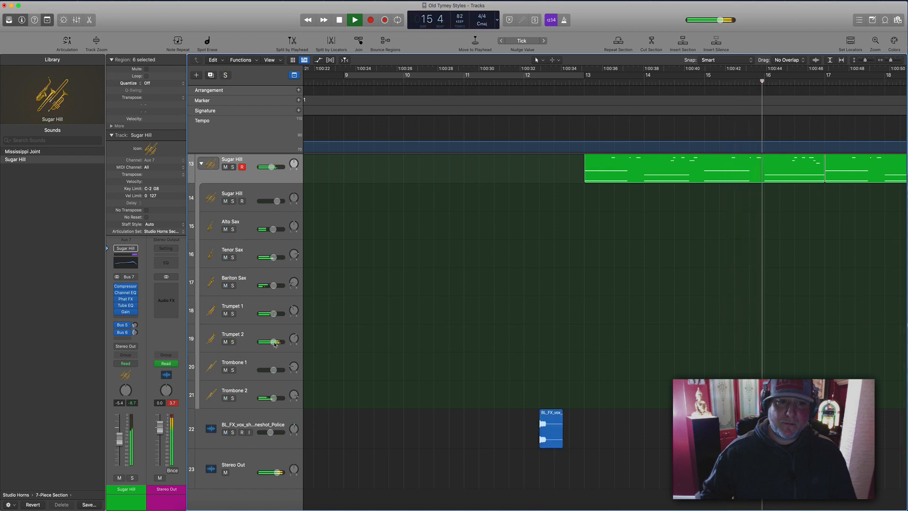
left_click_drag(274, 341, 271, 314)
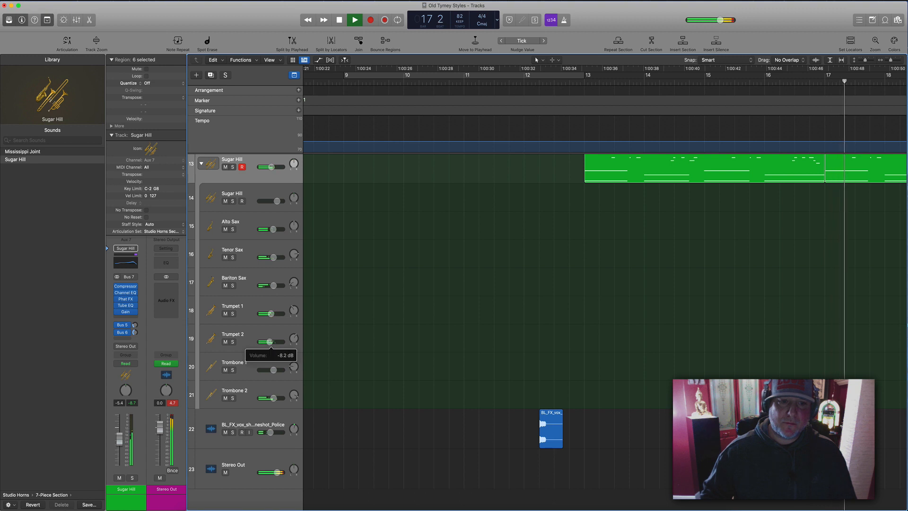
left_click(232, 398)
left_click(233, 398)
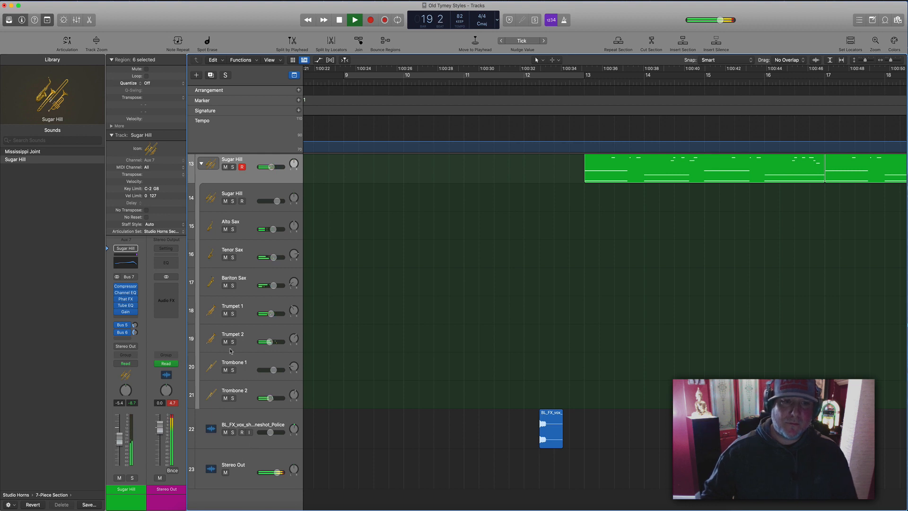
Listen to the transition into bar 21 at the end of the first Sugar Hill horn section, from about bars 19 and 20.
scroll(237, 237, "up", 3)
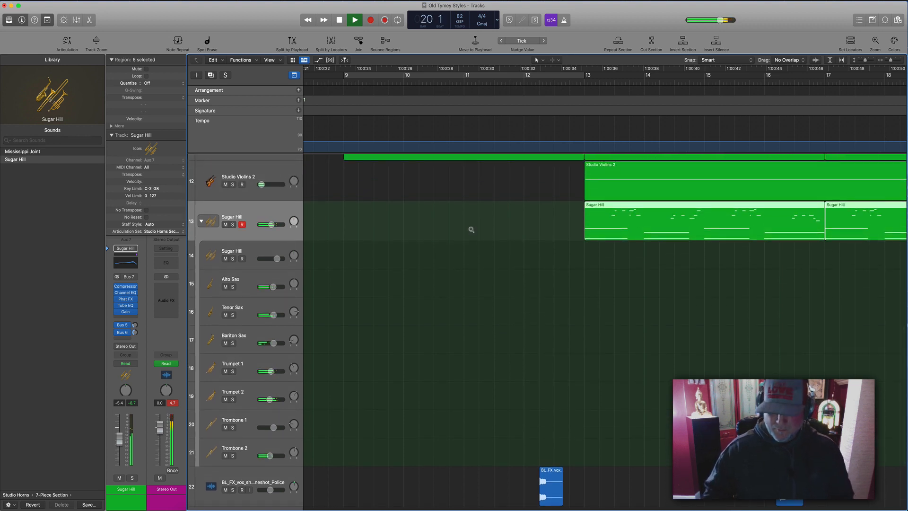
scroll(471, 229, "down", 10)
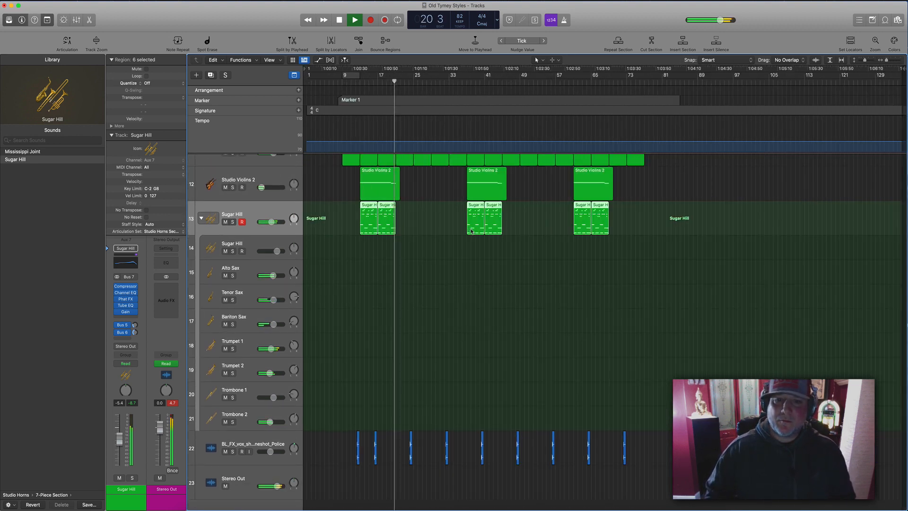
scroll(472, 229, "up", 6)
key("space")
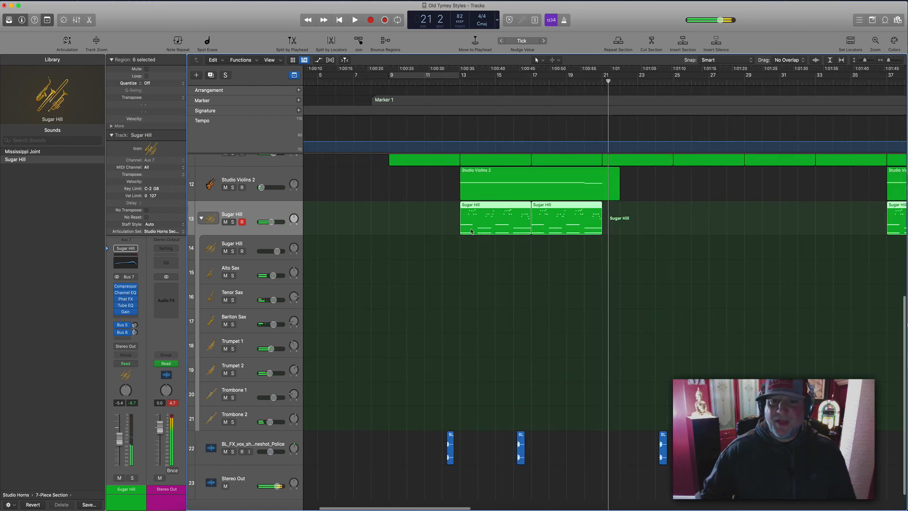
left_click(585, 77)
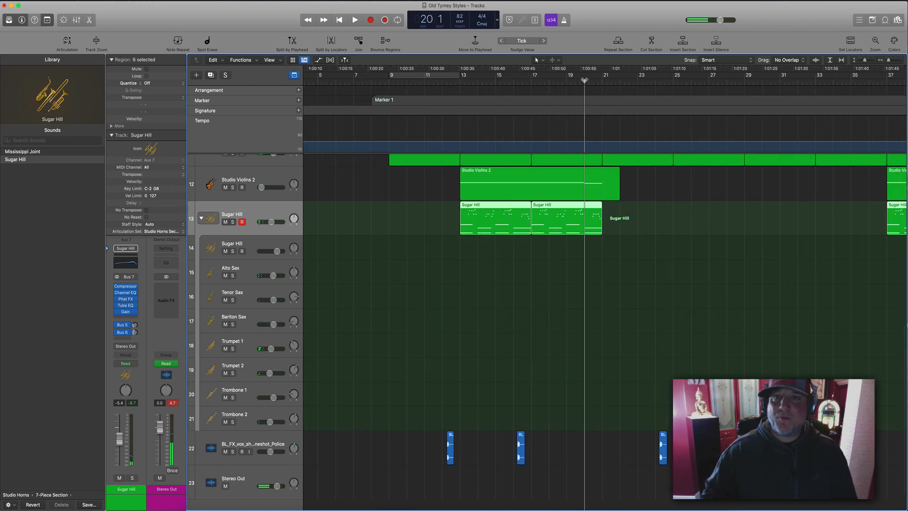
key("space")
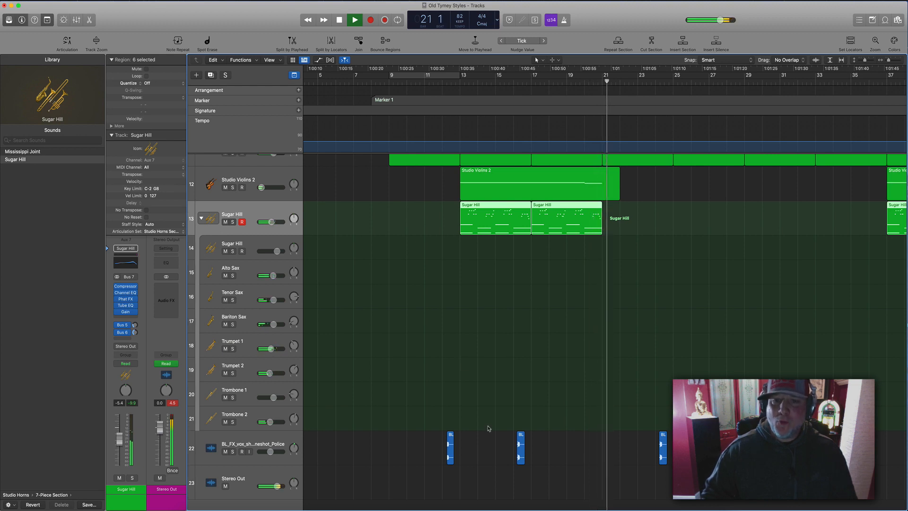
left_click(576, 79)
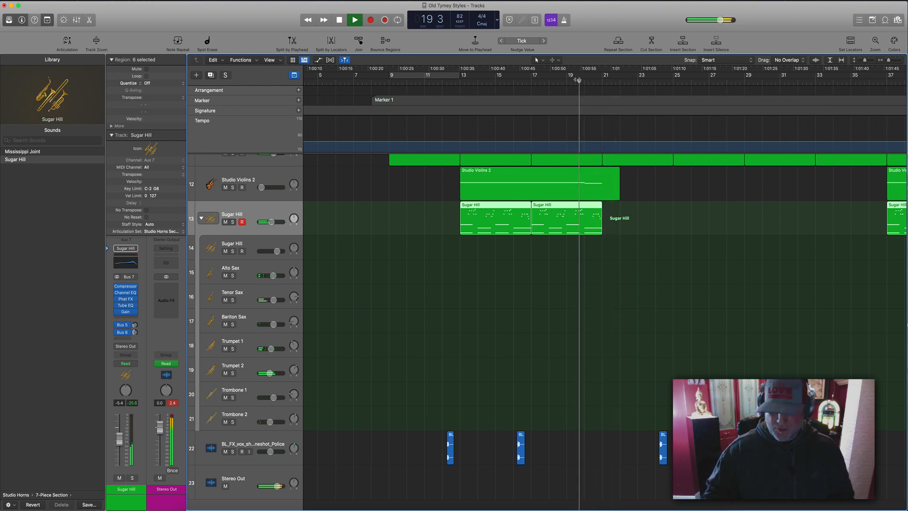
key("super+Right")
key("super+Right")
key("space")
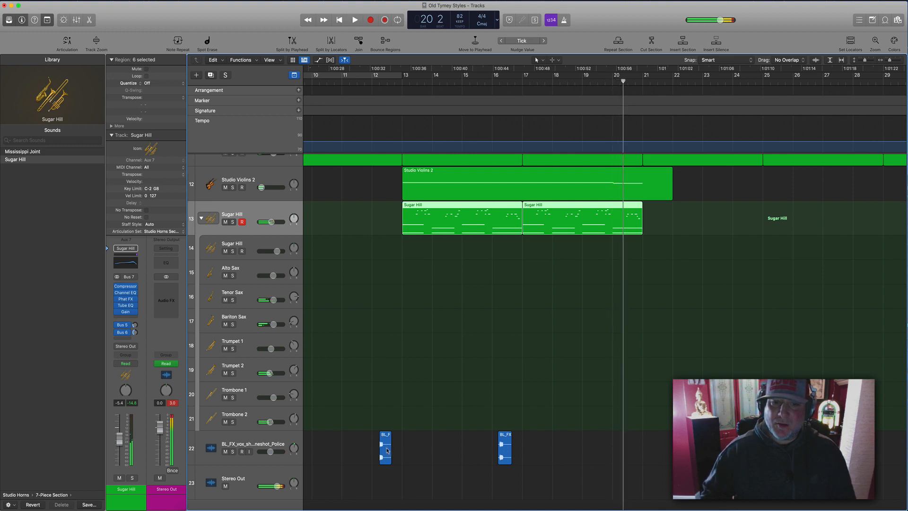
Copy the Police shout from bar 12 to just before the middle of bar 20 and play it from about bar 19.
left_click_drag(386, 450, 632, 450)
left_click(598, 82)
key("space")
scroll(620, 221, "right", 5)
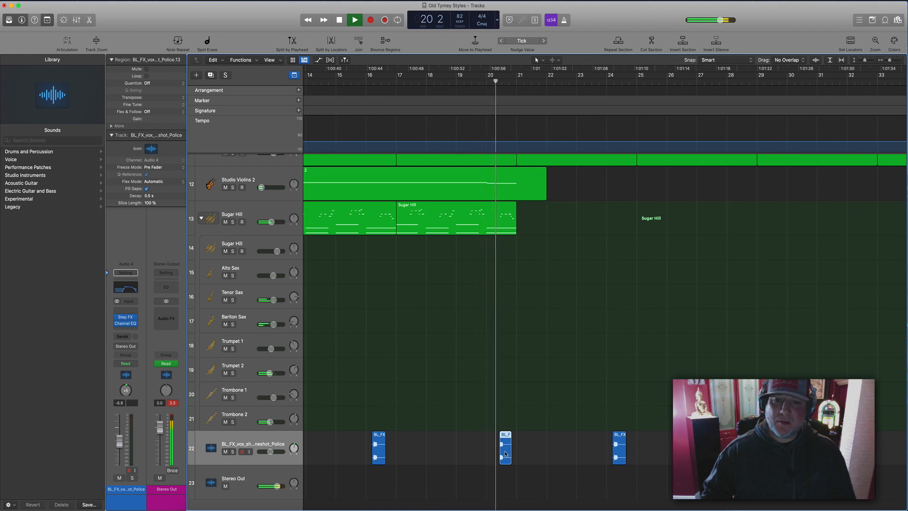
key("super+Right")
key("super+Right")
key("super+Right")
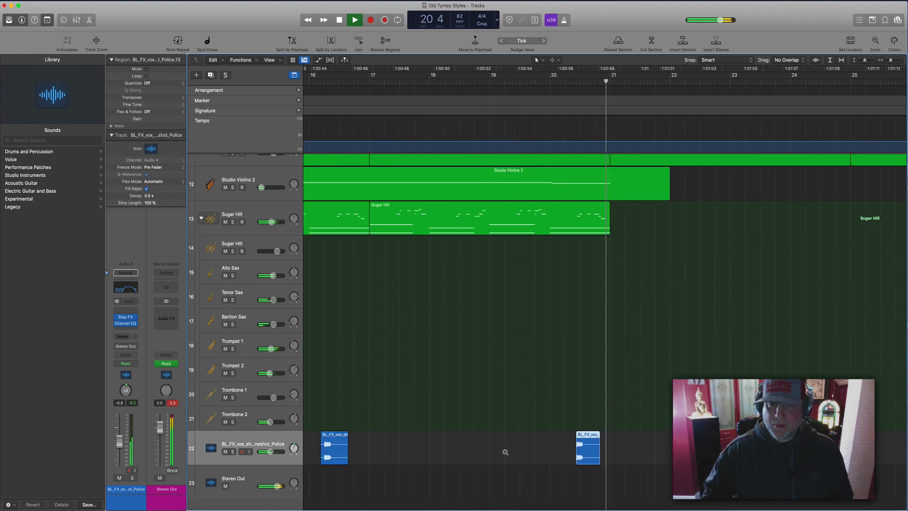
Nudge the copied Police shout slightly later to beat 3 of bar 20 and replay the transition into bar 21.
left_click(508, 83)
scroll(521, 284, "right", 3)
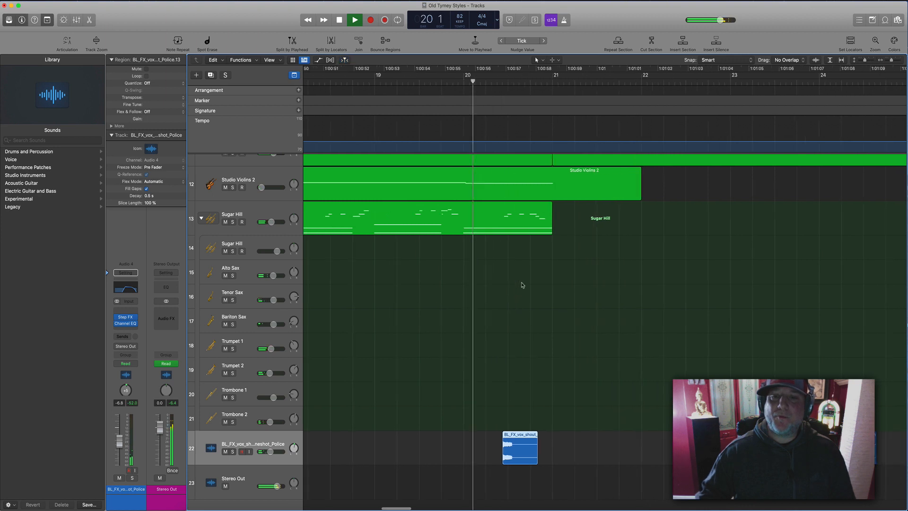
key("space")
left_click_drag(478, 445, 479, 445)
key("space")
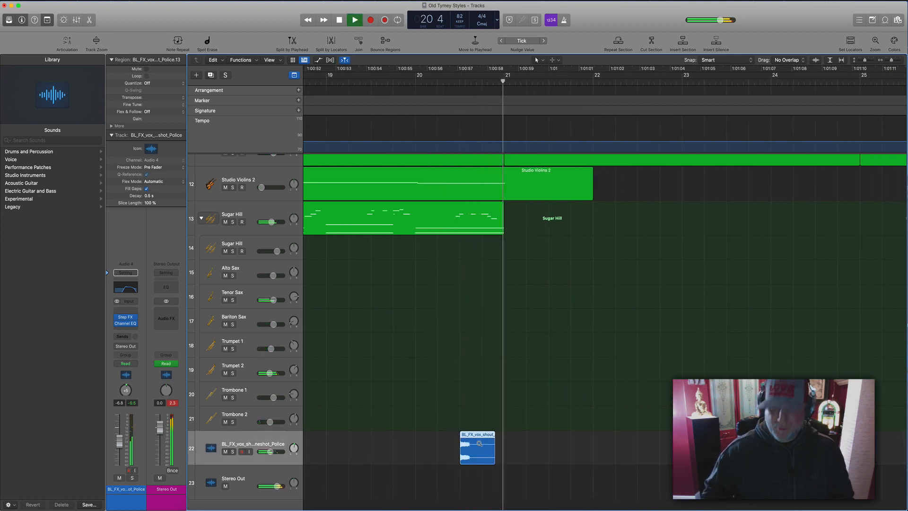
key("super+Left")
key("super+Left")
key("super+Left")
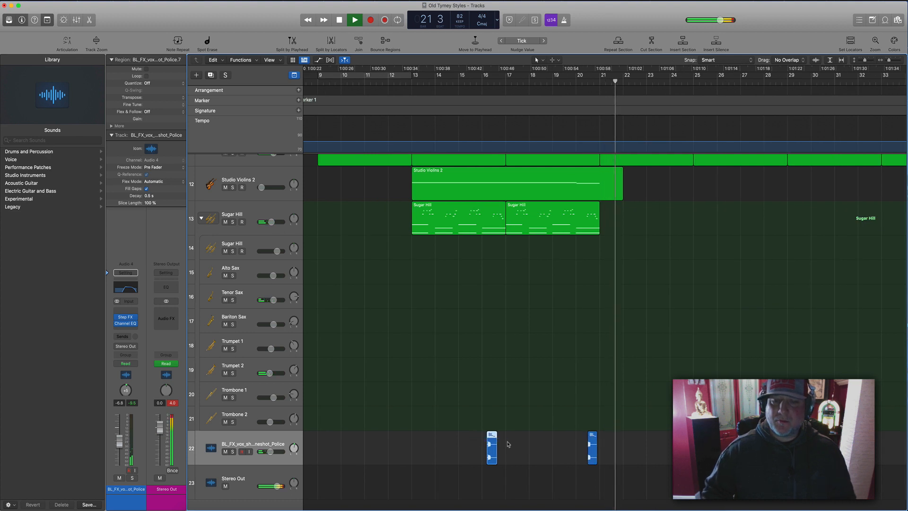
Delete the Police shout in bar 16, copy the bar 20 shout to beat 3 of bar 12 and listen into bar 13.
key("Delete")
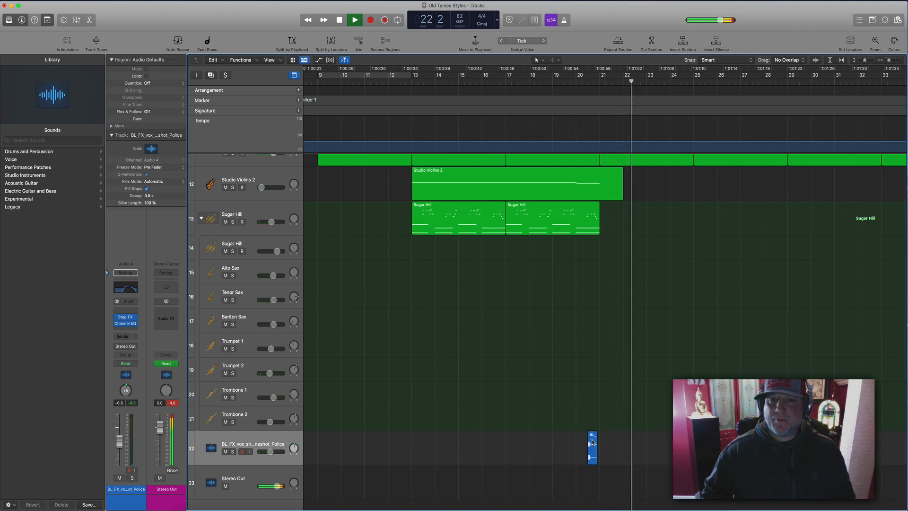
left_click_drag(589, 440, 405, 438)
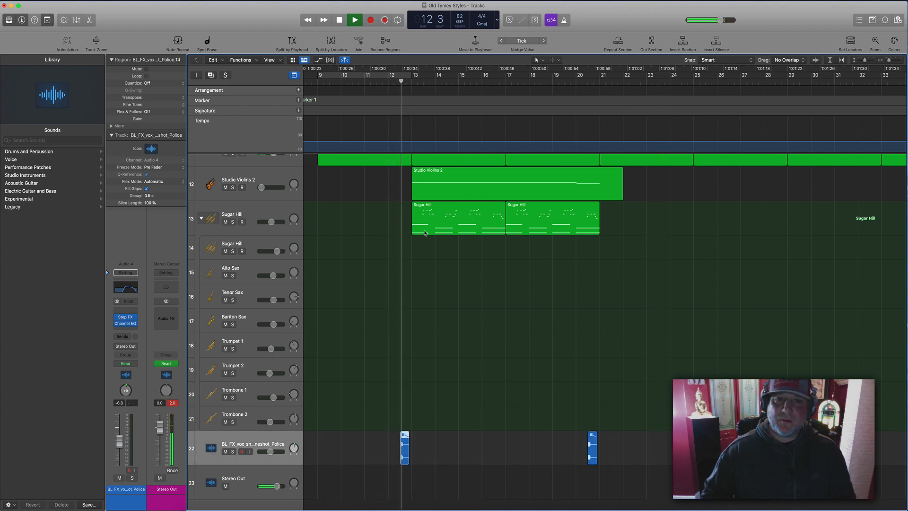
scroll(513, 342, "down", 5)
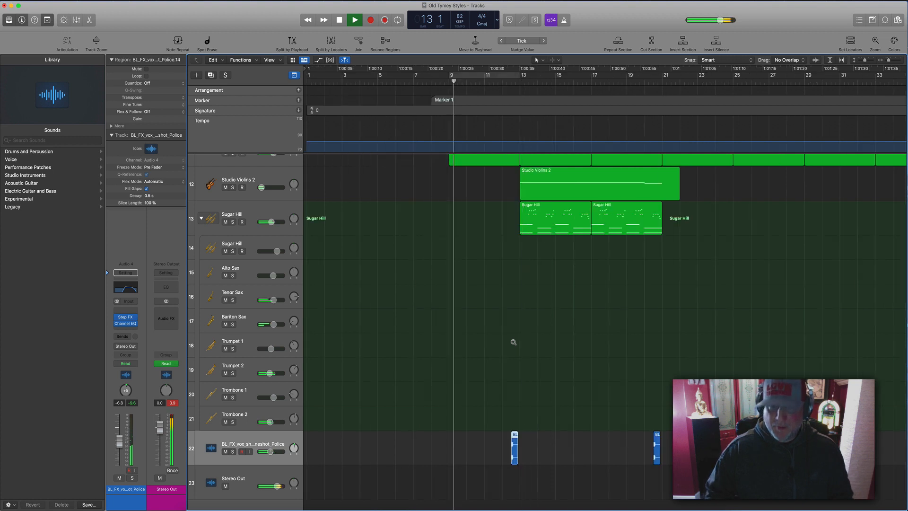
Move the Police shout track up the track list to sit between Vinyl Scratch 07 and Vinyl Scratch 06.
scroll(513, 342, "right", 5)
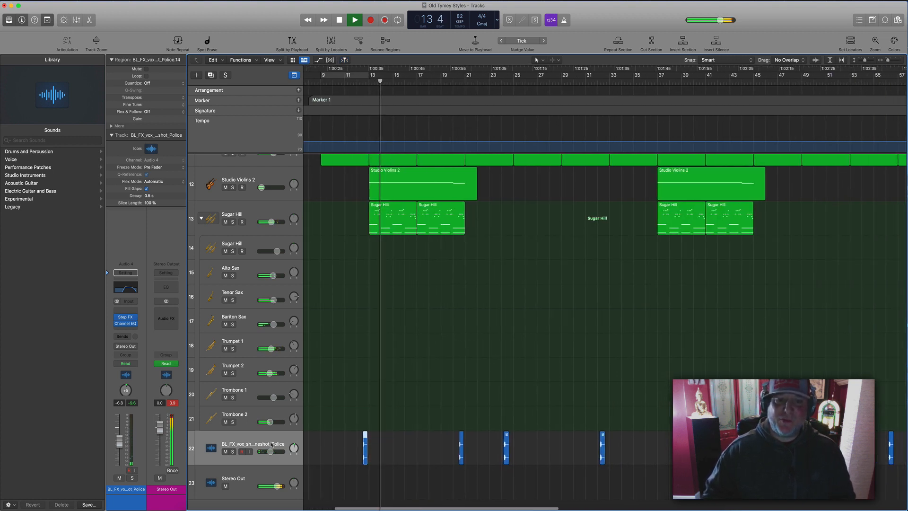
left_click_drag(272, 445, 286, 228)
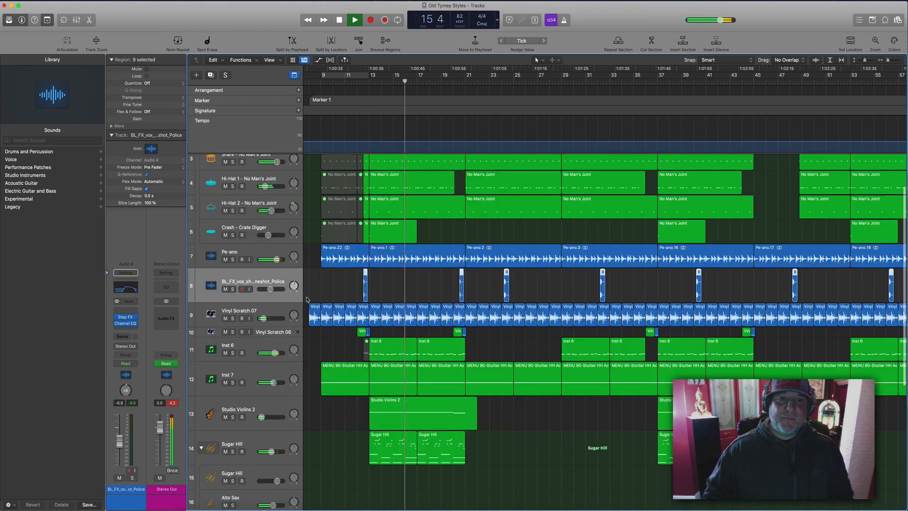
left_click_drag(277, 279, 346, 328)
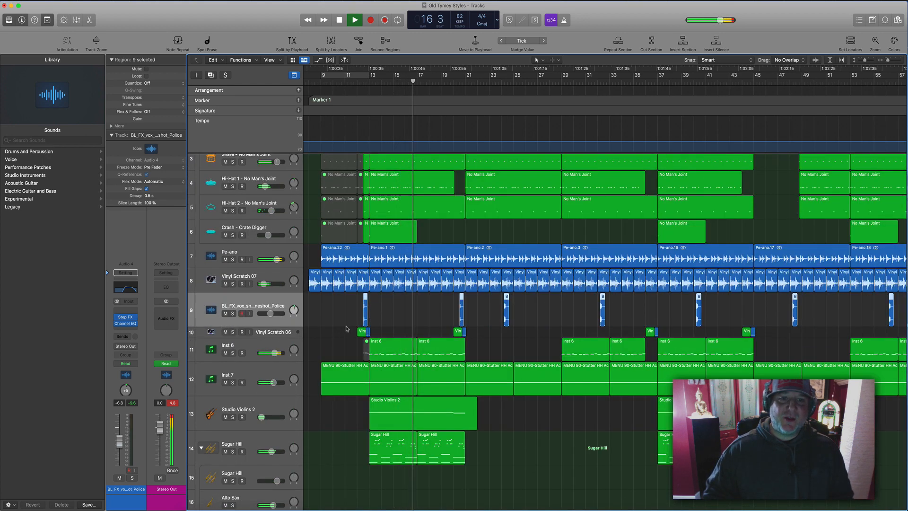
Delete all Police shout regions after bar 21, keeping only the shouts in bars 12 and 20.
scroll(360, 319, "up", 4)
scroll(360, 319, "left", 4)
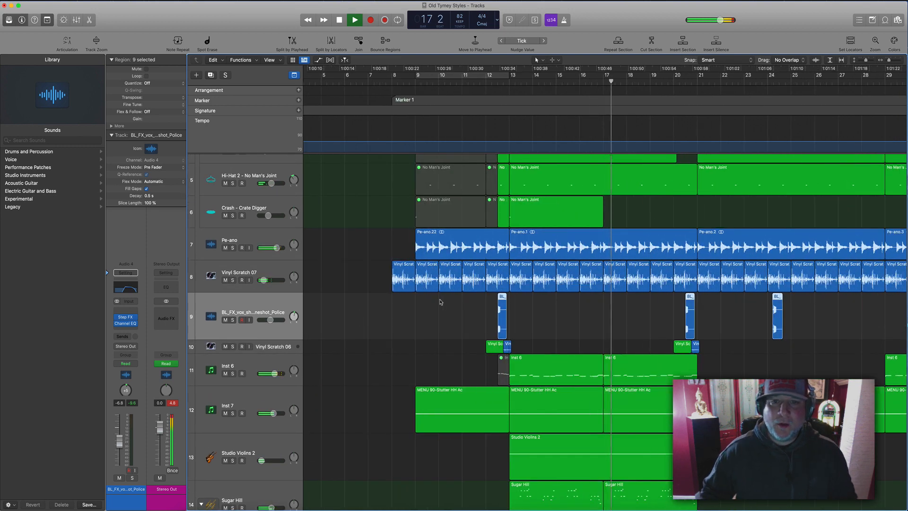
left_click_drag(450, 304, 520, 352)
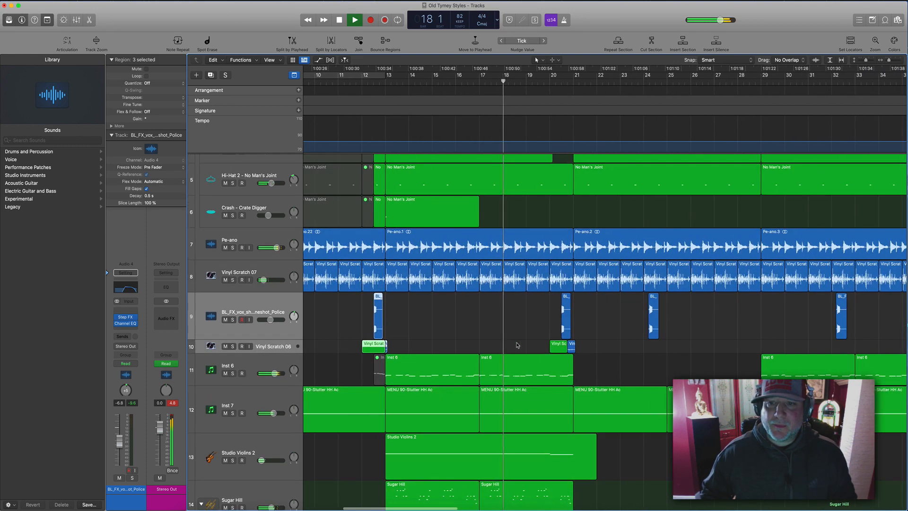
left_click_drag(617, 320, 874, 315)
key("Delete")
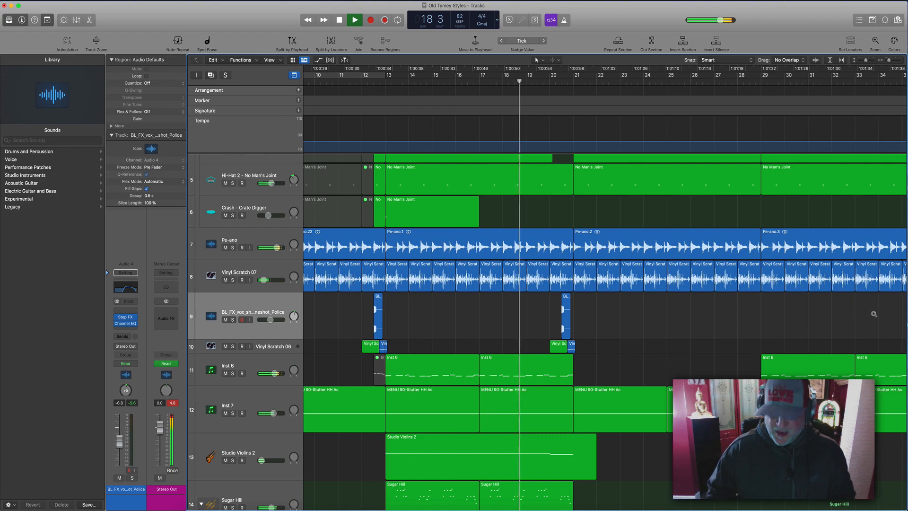
scroll(873, 314, "down", 5)
scroll(874, 314, "right", 5)
left_click_drag(495, 302, 870, 324)
key("Delete")
scroll(786, 316, "left", 10)
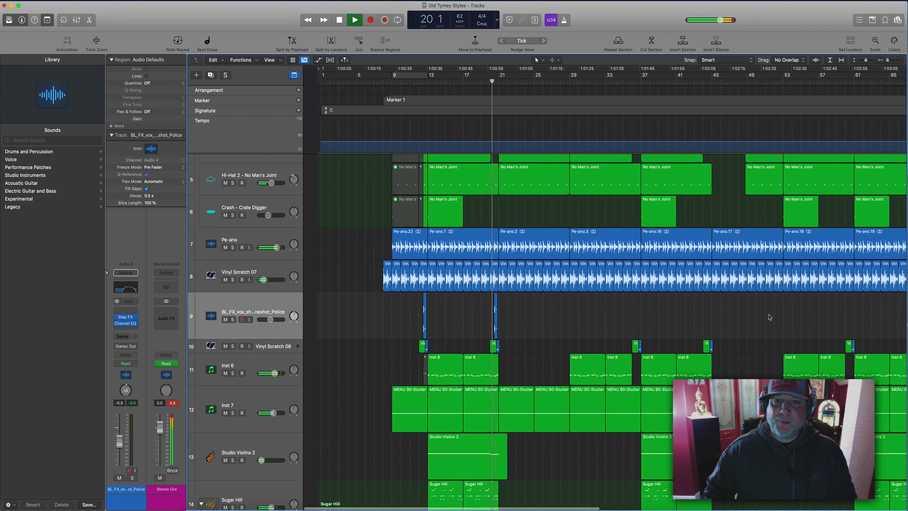
Copy the Police shout and both Vinyl Scratch 06 regions from bar 20 to bar 28 and play from about bar 27.
left_click_drag(464, 302, 496, 348)
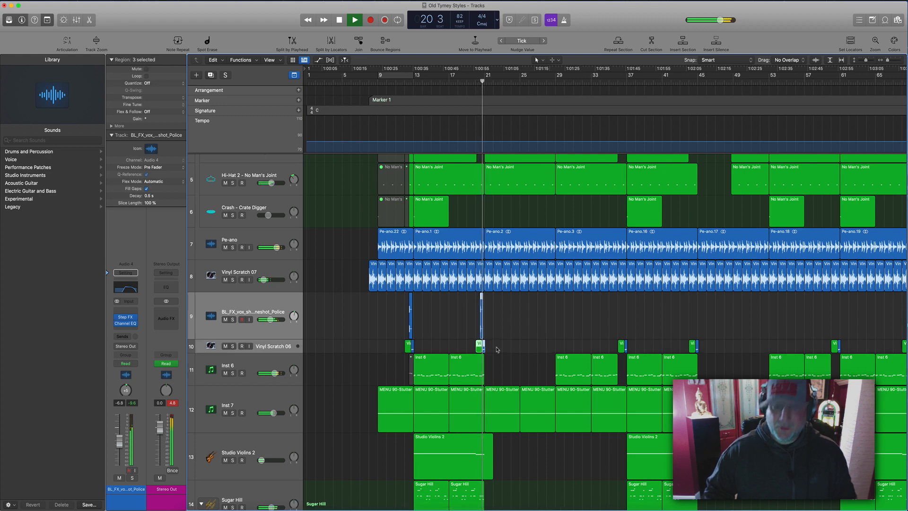
scroll(496, 347, "up", 3)
scroll(497, 348, "up", 2)
scroll(497, 348, "right", 5)
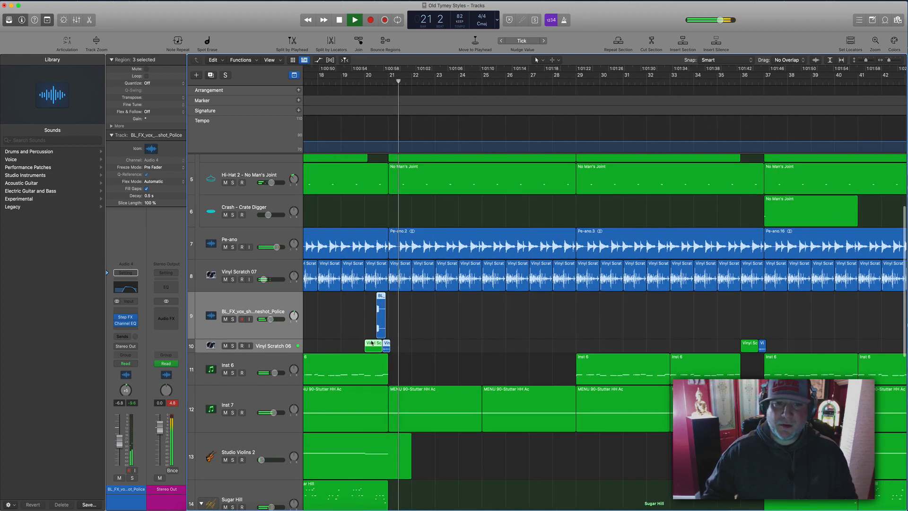
left_click_drag(373, 345, 562, 348)
left_click(540, 78)
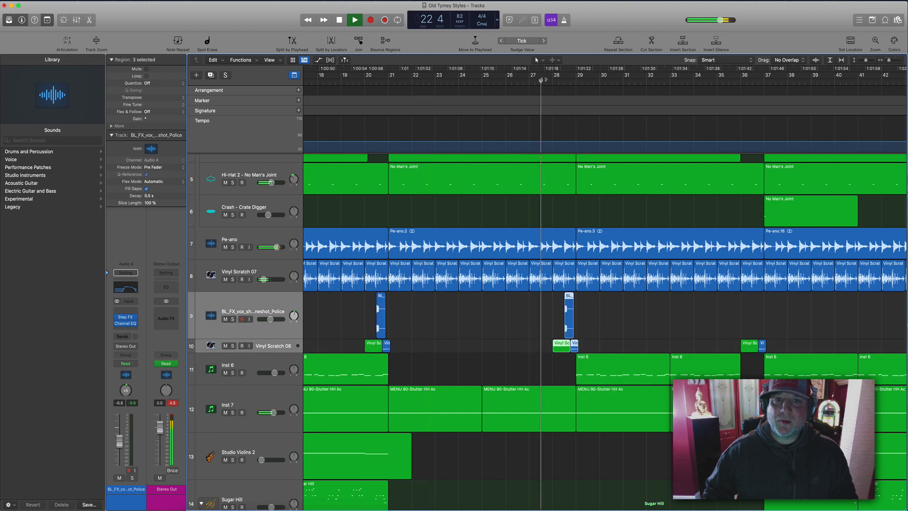
Copy the shout and scratch regions from bar 28 to bar 36 and play from about bar 35.
scroll(546, 133, "right", 2)
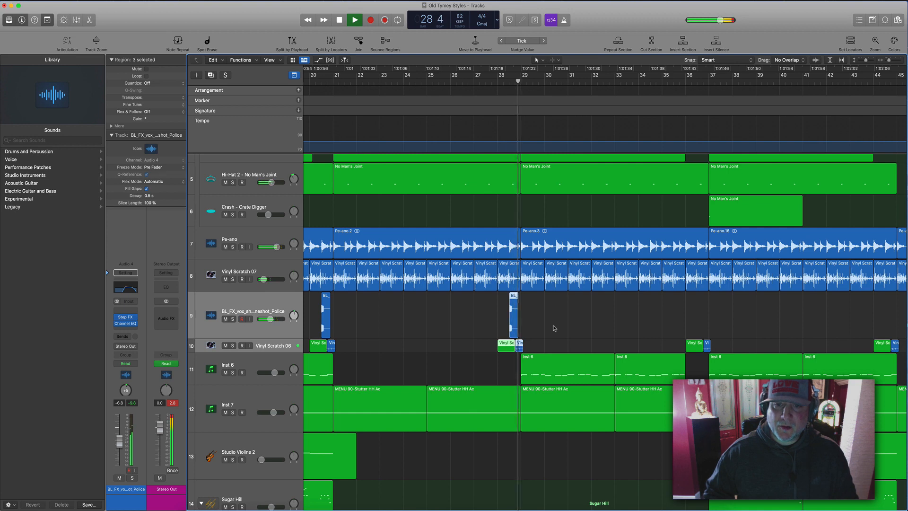
scroll(554, 329, "right", 4)
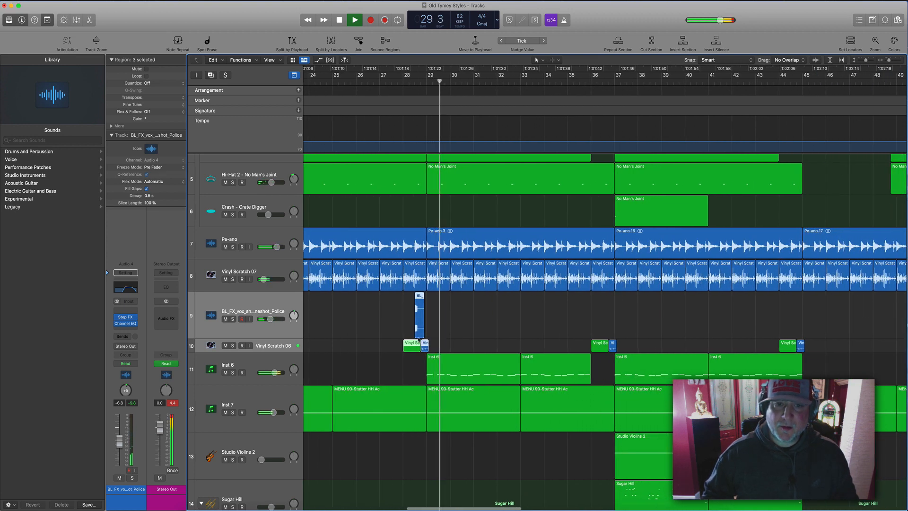
left_click_drag(414, 346, 602, 346)
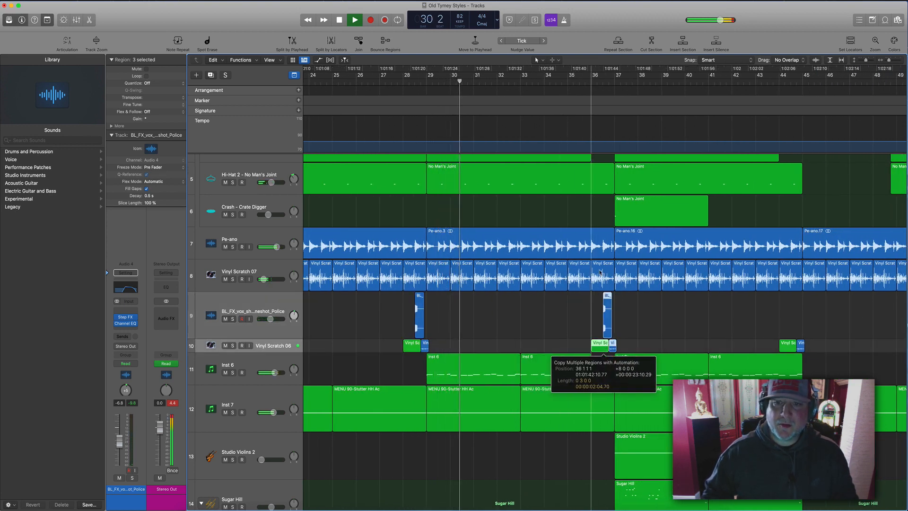
left_click(580, 83)
Mute the two Vinyl Scratch 06 regions at bar 28 and replay the transition from bar 28.
left_click(367, 331)
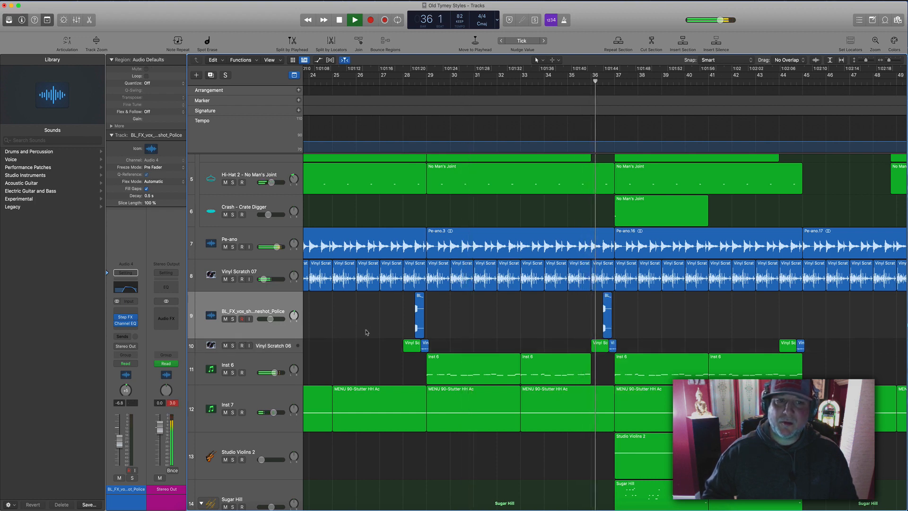
left_click_drag(432, 340, 412, 349)
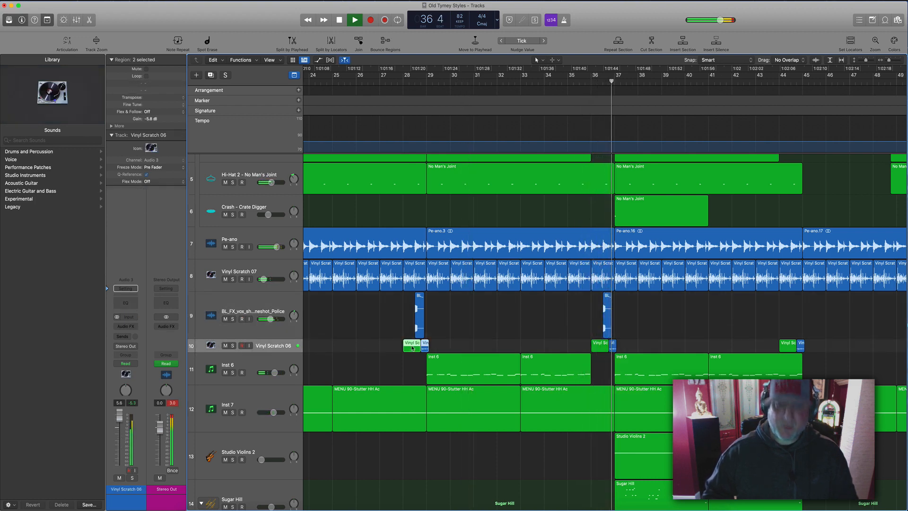
key("ctrl+m")
left_click(400, 83)
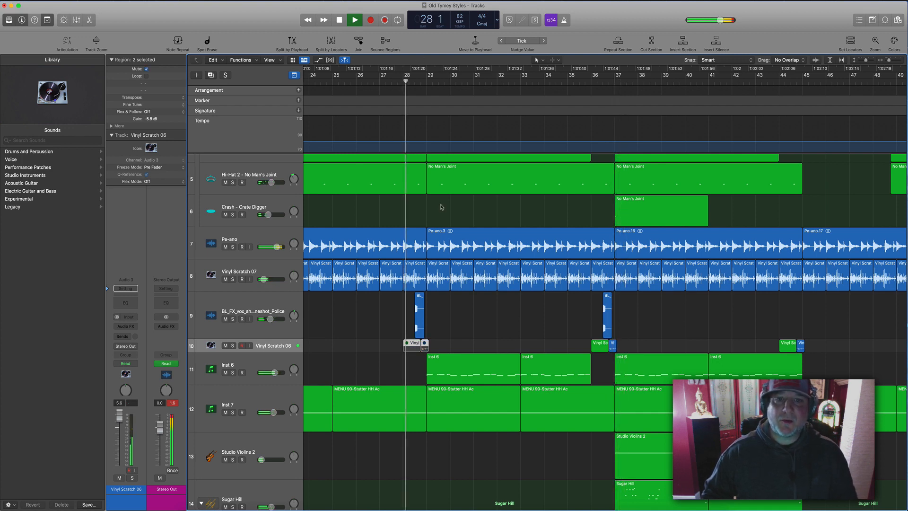
scroll(427, 281, "right", 2)
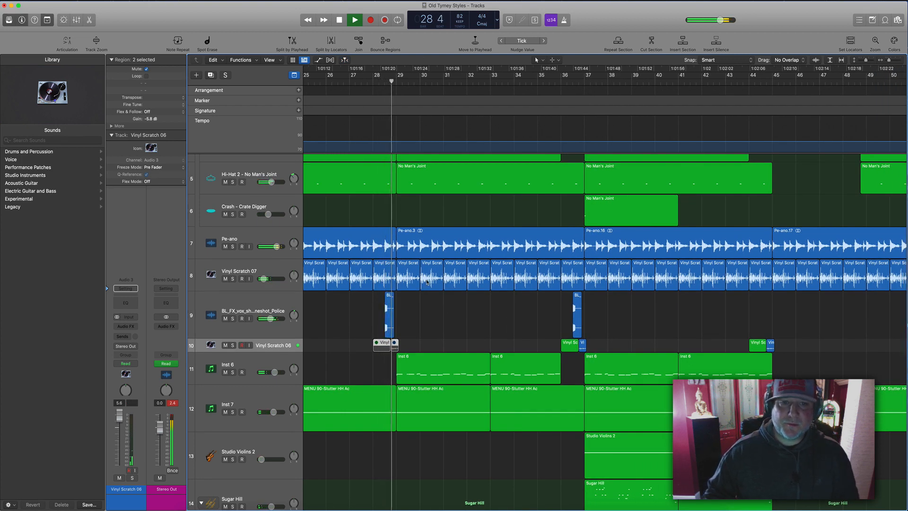
Copy the Police shout and both Vinyl Scratch 06 regions from bar 36 to bar 44 and listen to the transition into bar 37.
scroll(446, 290, "right", 10)
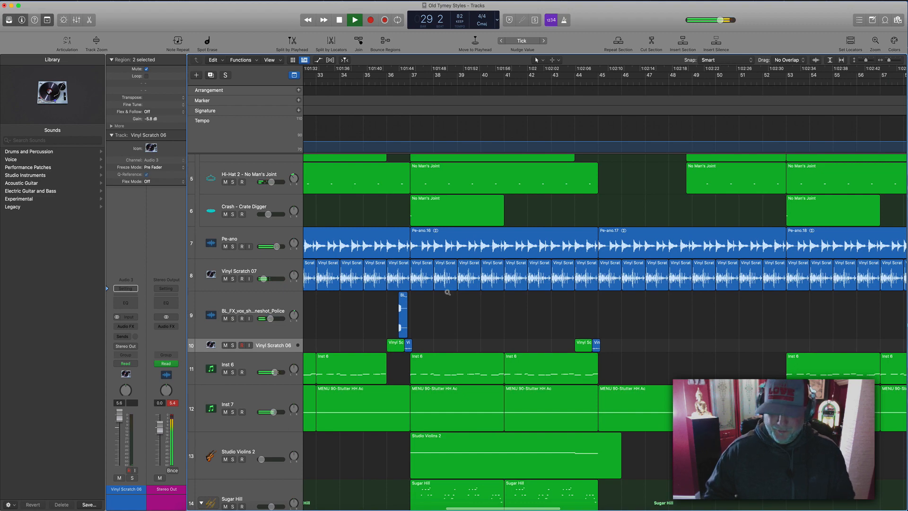
scroll(447, 292, "down", 6)
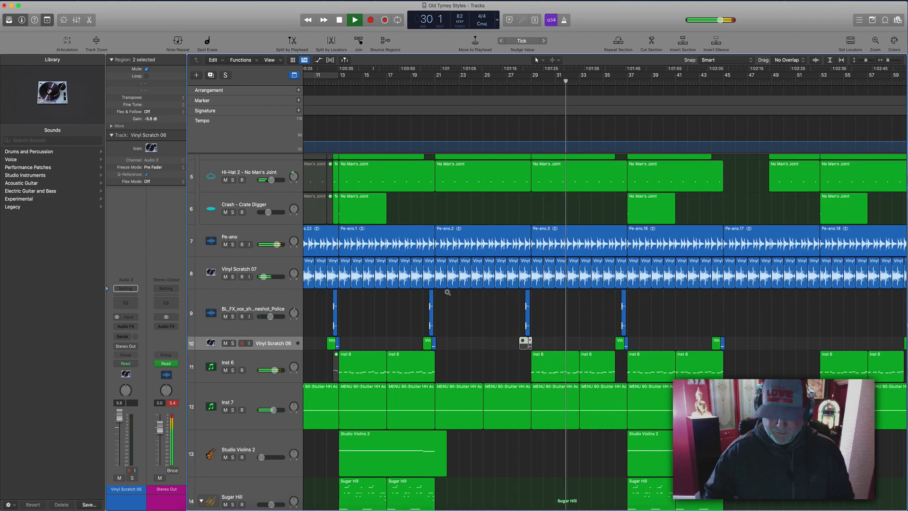
scroll(448, 292, "down", 5)
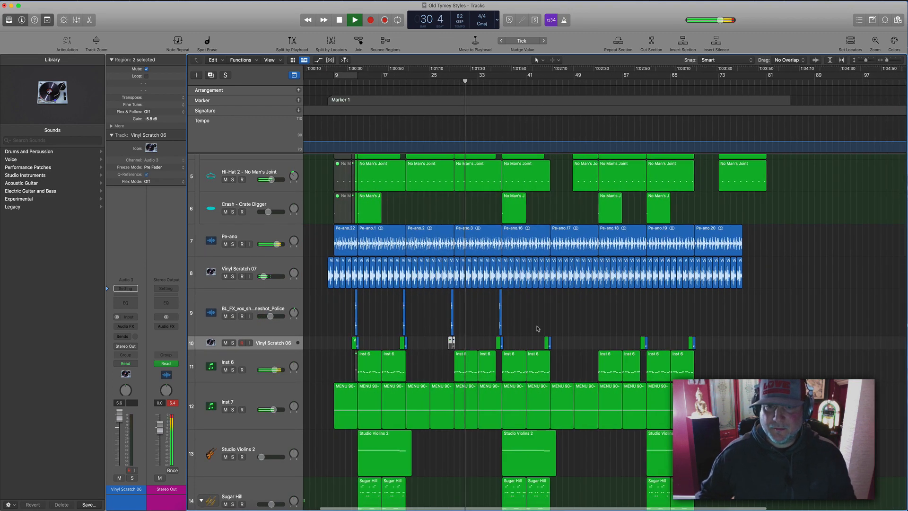
left_click_drag(489, 298, 515, 341)
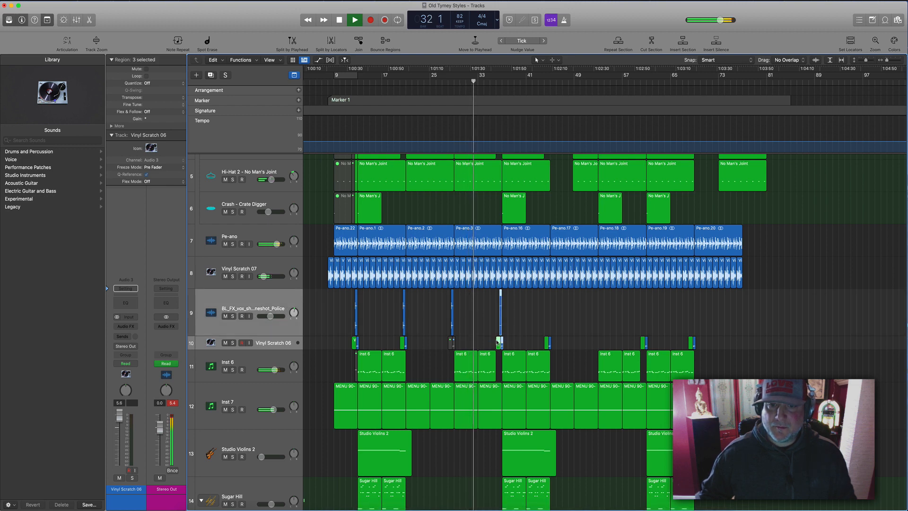
left_click_drag(498, 341, 547, 341)
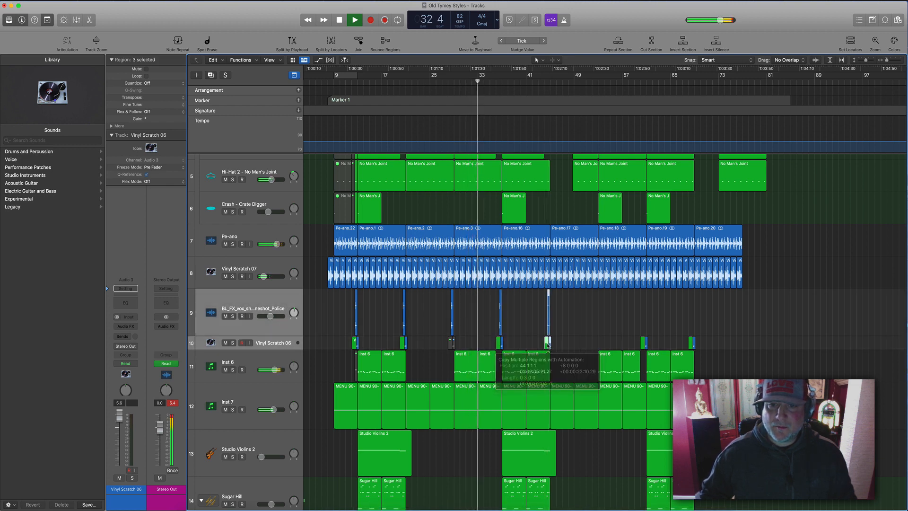
key("super+Right")
key("super+Right")
scroll(541, 337, "right", 5)
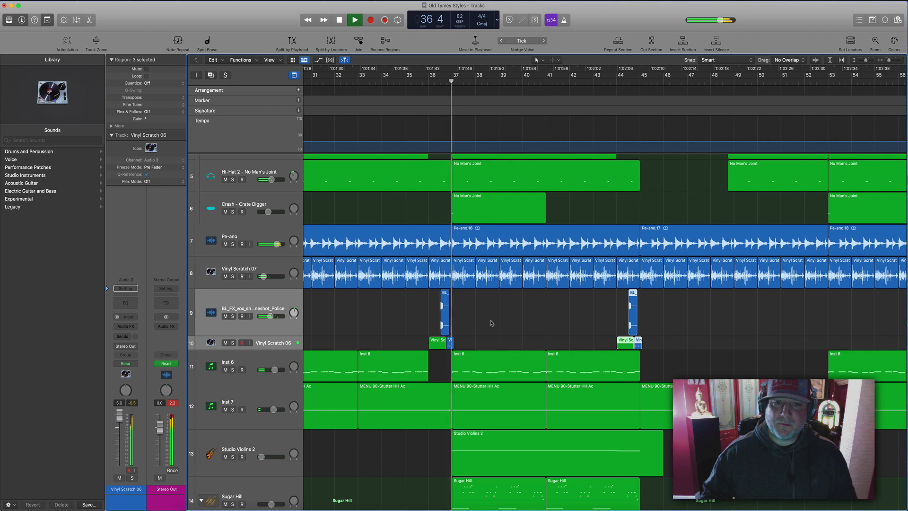
Copy the shout and scratch regions at bars 36 and 44 together to bars 60 and 68.
key("super+Left")
key("super+Left")
scroll(491, 323, "right", 5)
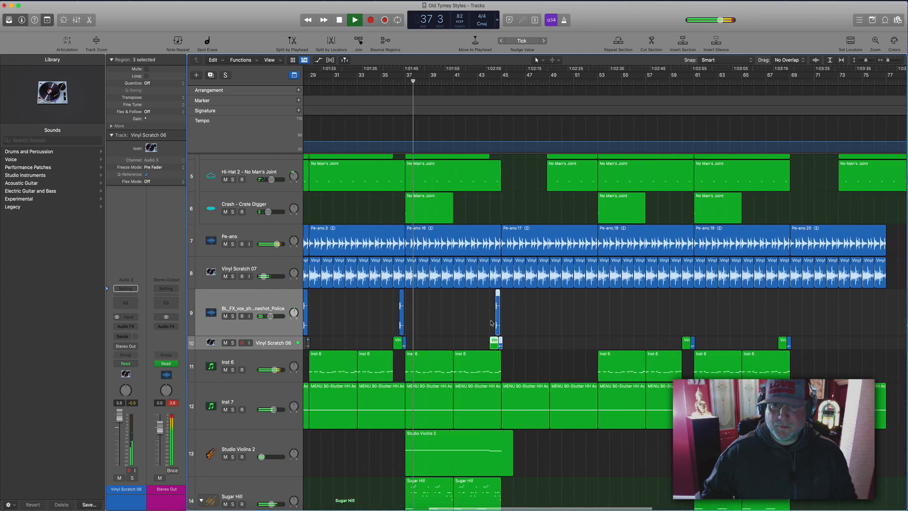
left_click_drag(377, 305, 476, 344)
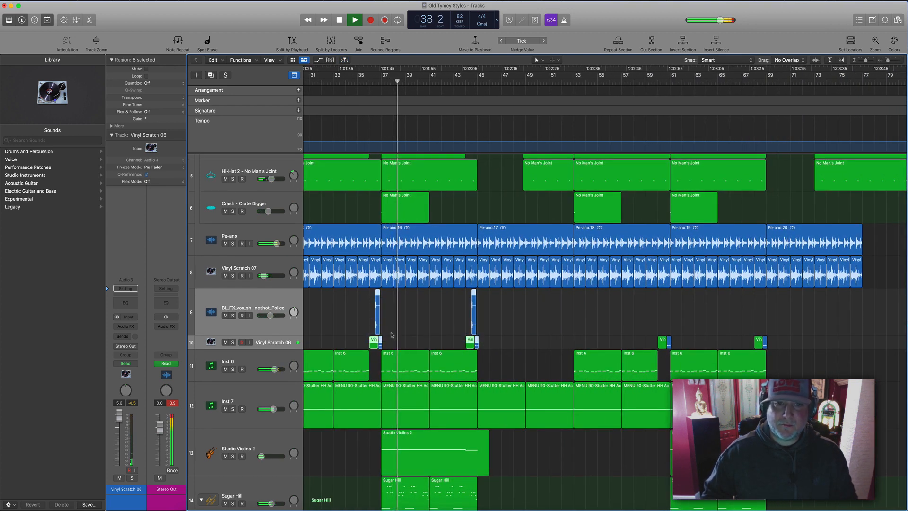
left_click_drag(374, 341, 657, 345)
scroll(547, 330, "right", 5)
scroll(547, 330, "left", 5)
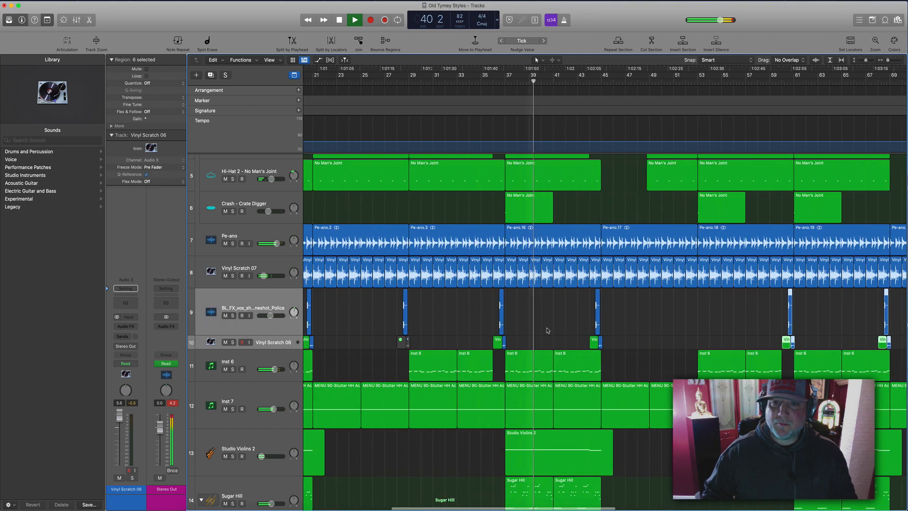
Copy the shout and scratch regions from bar 60 to bar 52 and play from bar 51.
scroll(492, 325, "right", 4)
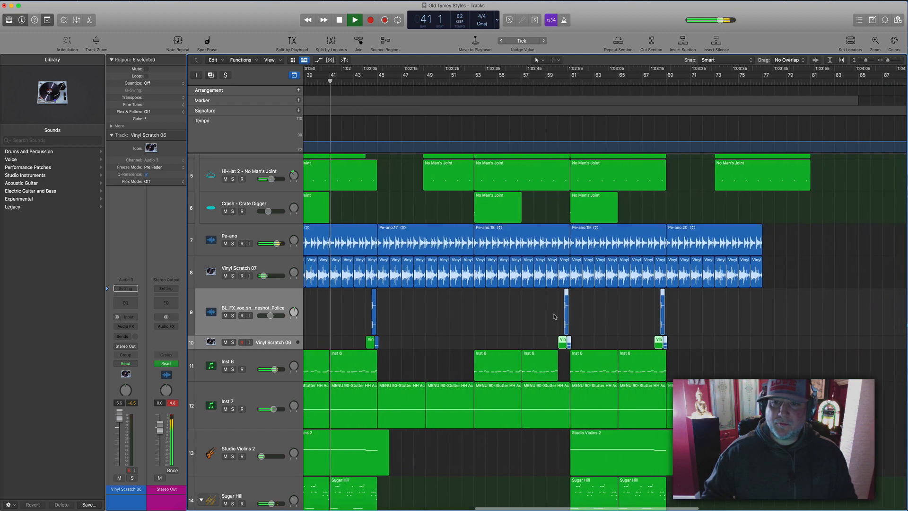
left_click_drag(548, 308, 465, 343)
left_click(450, 82)
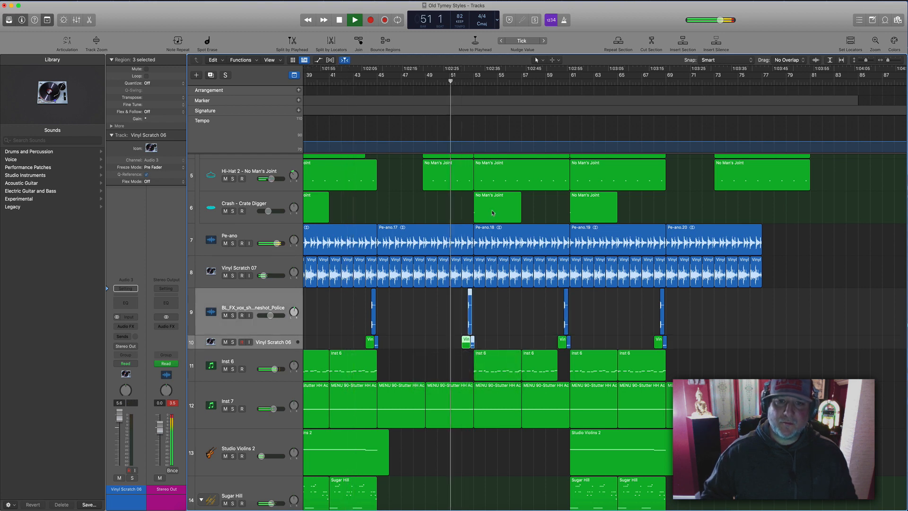
Delete the short second Vinyl Scratch 06 region at the end of bar 52 and listen into bar 53.
left_click(503, 274)
left_click(501, 340)
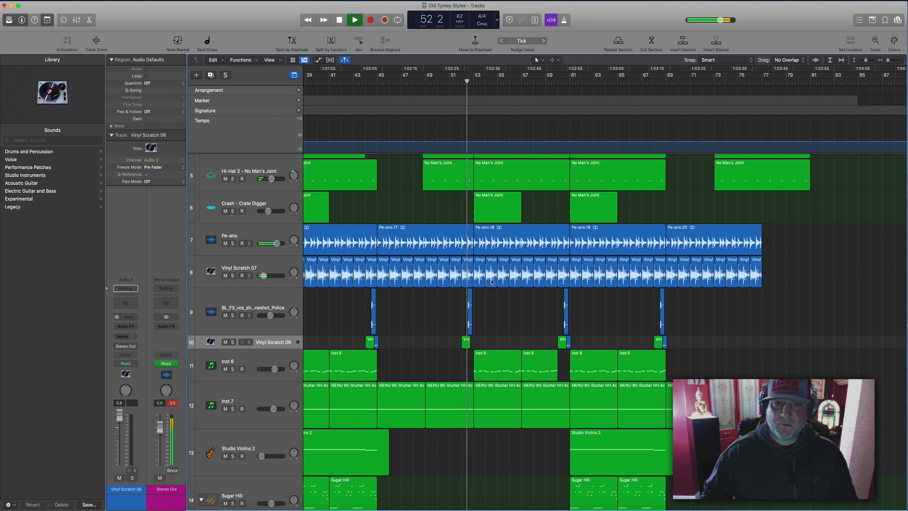
scroll(483, 241, "up", 4)
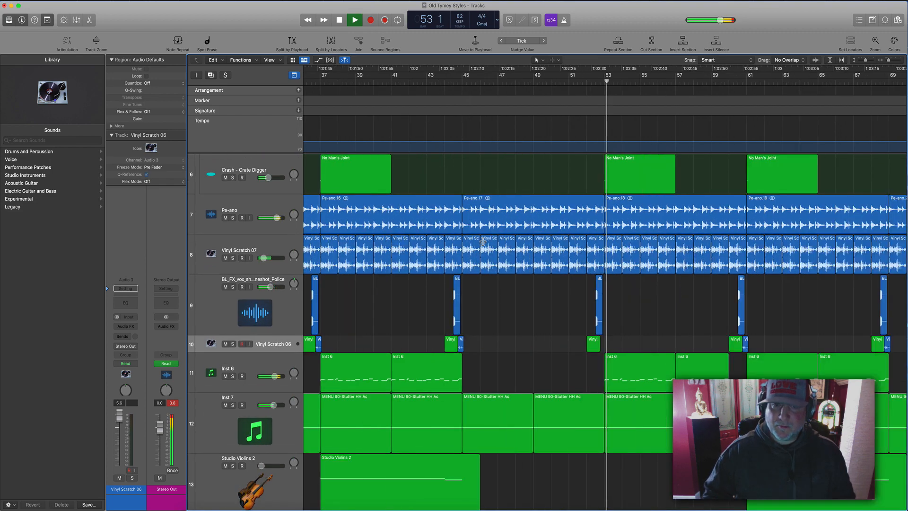
Shorten the Kick and Hi-Hat 1 regions starting at bar 49 to end around beat 3 of bar 52, playing from about bar 51.
scroll(483, 241, "up", 9)
scroll(483, 242, "right", 5)
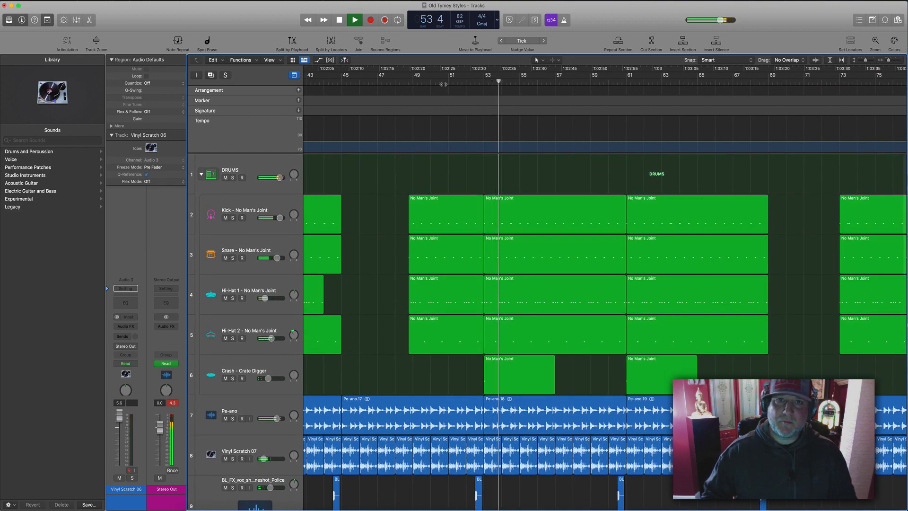
left_click(449, 81)
left_click_drag(482, 223, 475, 226)
left_click_drag(475, 308, 476, 308)
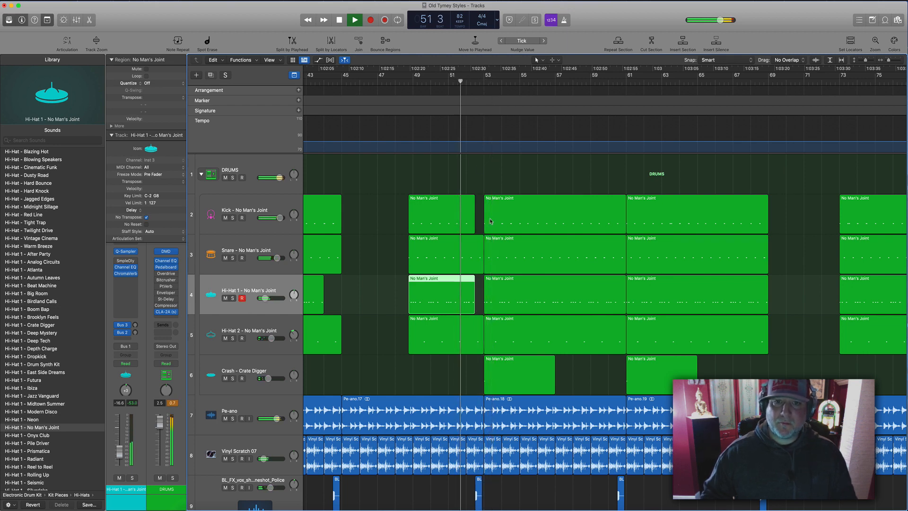
Shorten the Hi-Hat 2 region starting at bar 49 to around beat 3 of bar 52 and extend the Hi-Hat 1 region above it to bar 53.
left_click_drag(472, 350, 473, 350)
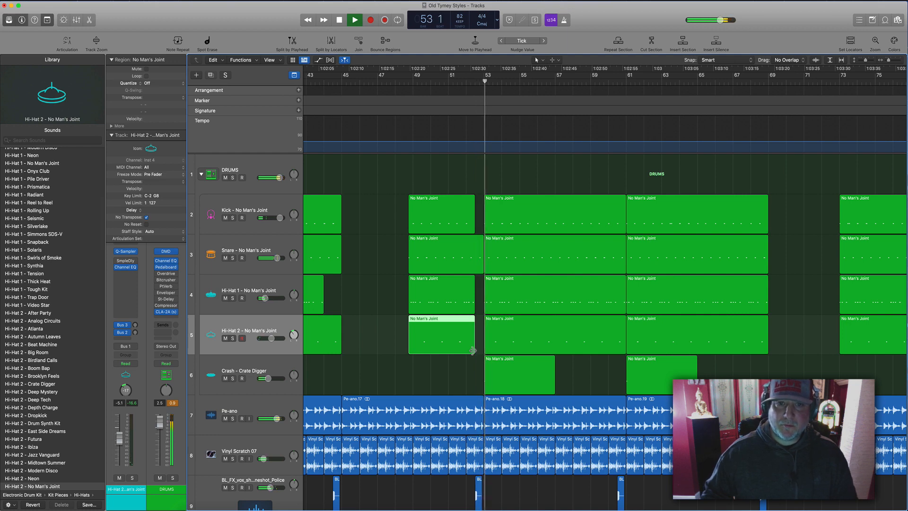
left_click(277, 239)
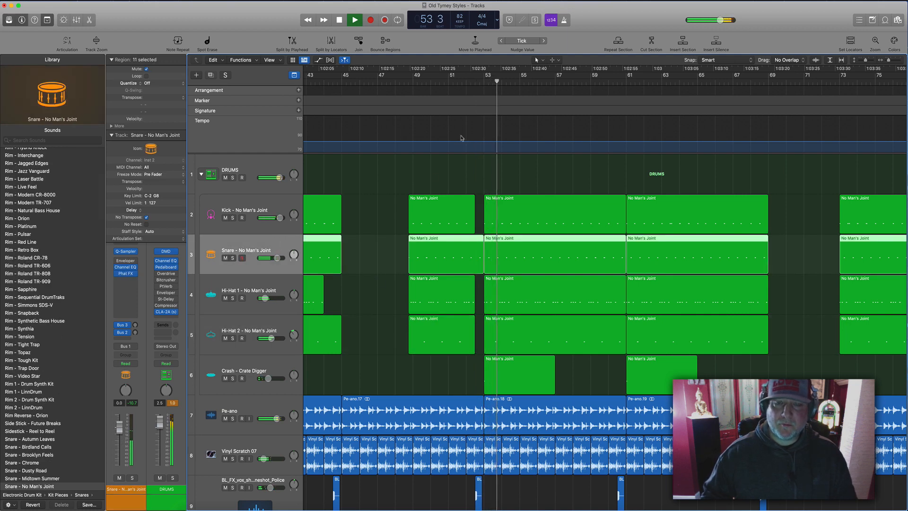
left_click_drag(475, 305, 484, 305)
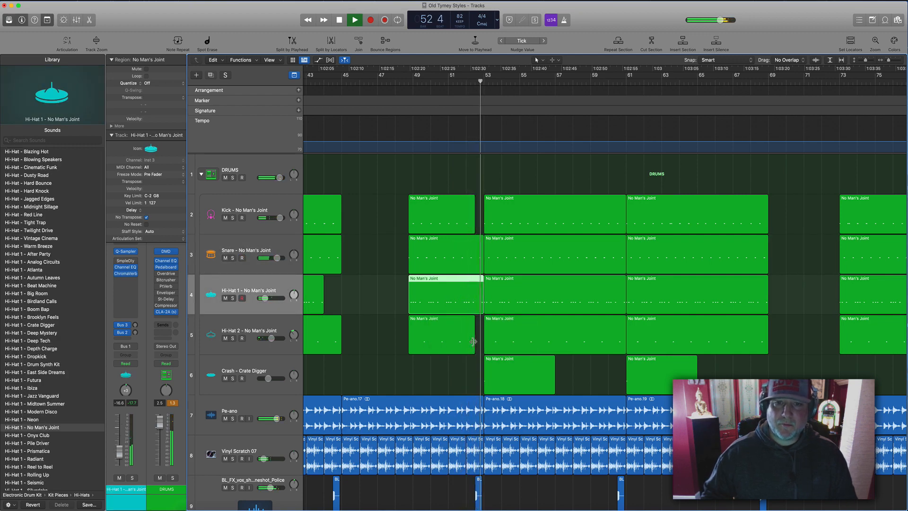
Find the Inst 7 track below the drum tracks and toggle its solo on and off to audition it.
scroll(473, 341, "down", 15)
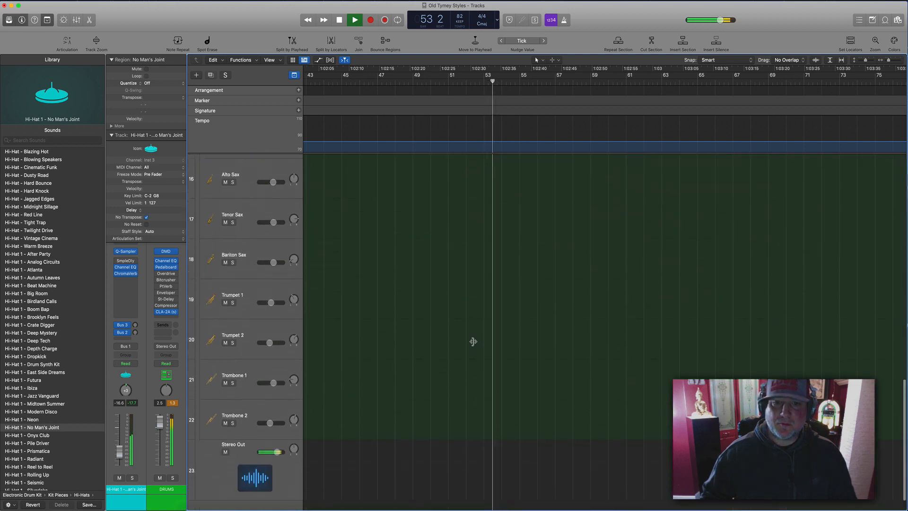
scroll(473, 342, "up", 5)
scroll(474, 344, "down", 3)
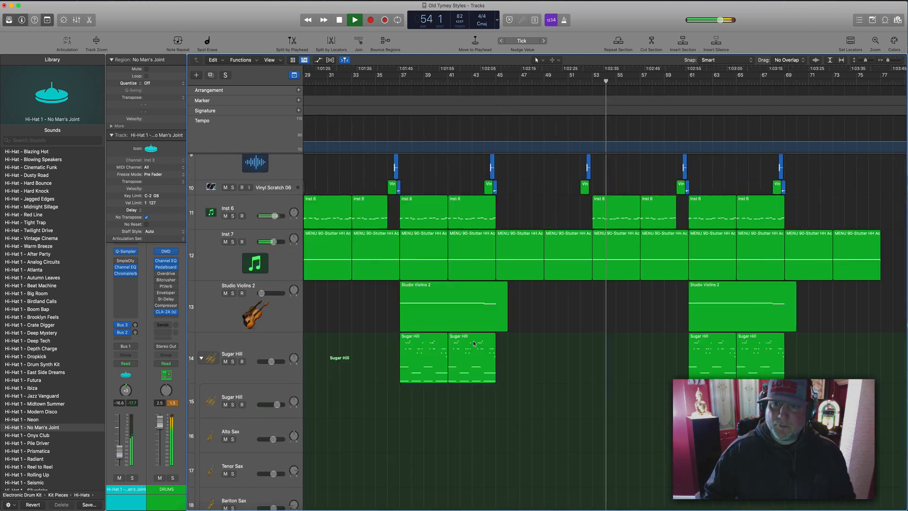
scroll(475, 343, "up", 3)
left_click(251, 395)
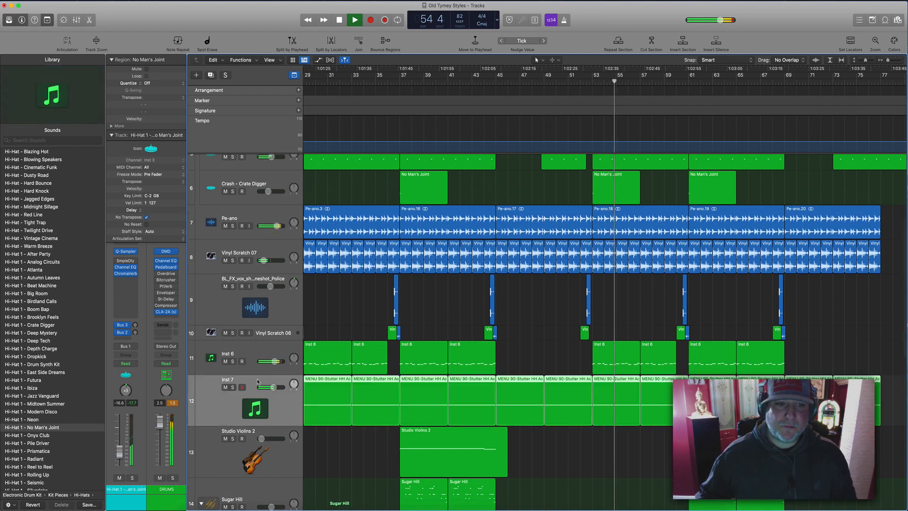
left_click(233, 388)
left_click(232, 388)
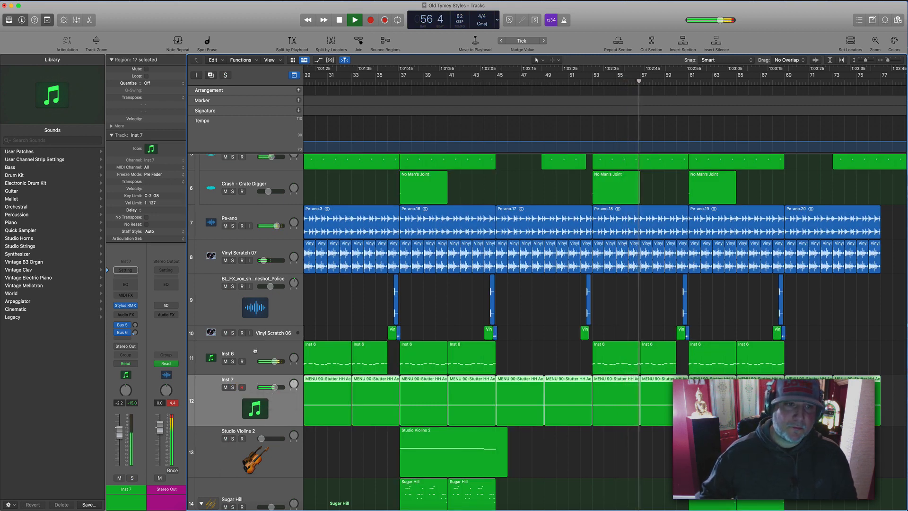
Move the Inst 7 track into the DRUMS stack between Hi-Hat 2 and Crash, and lower its volume to -5.4 dB.
left_click_drag(255, 381, 263, 182)
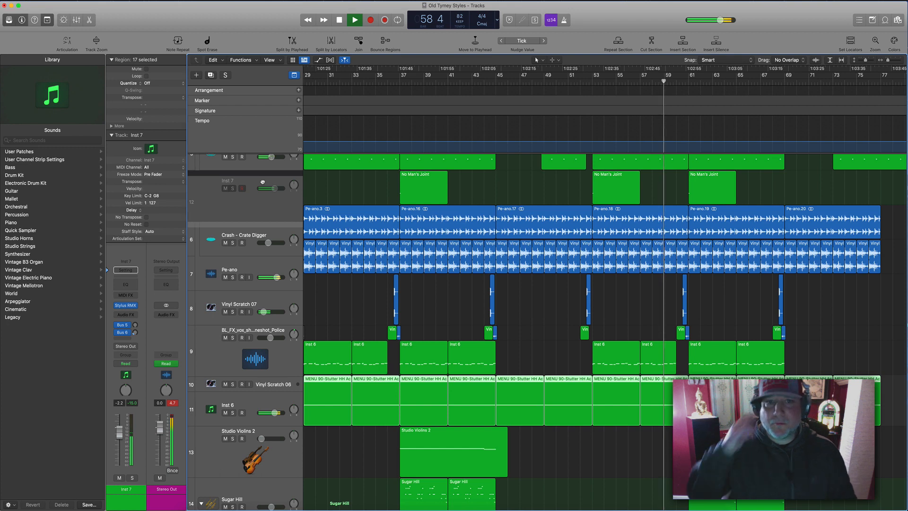
left_click_drag(263, 182, 263, 183)
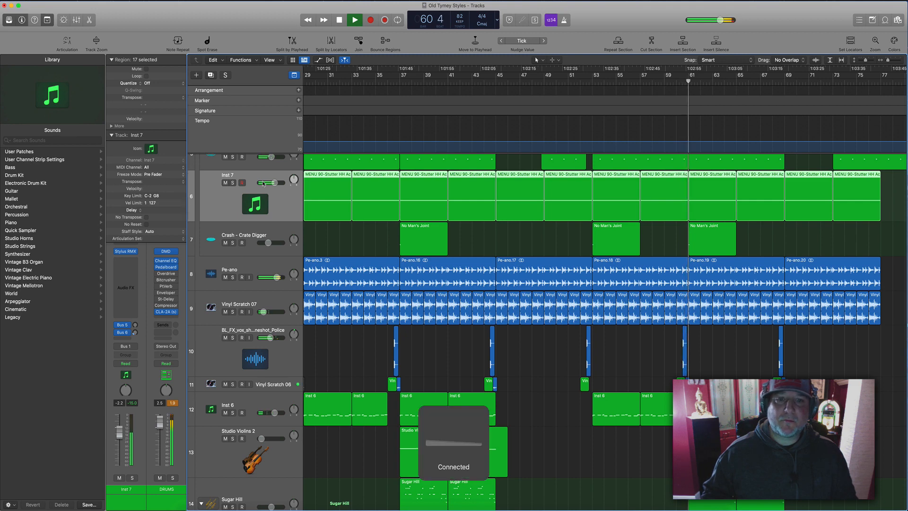
left_click_drag(278, 185, 275, 184)
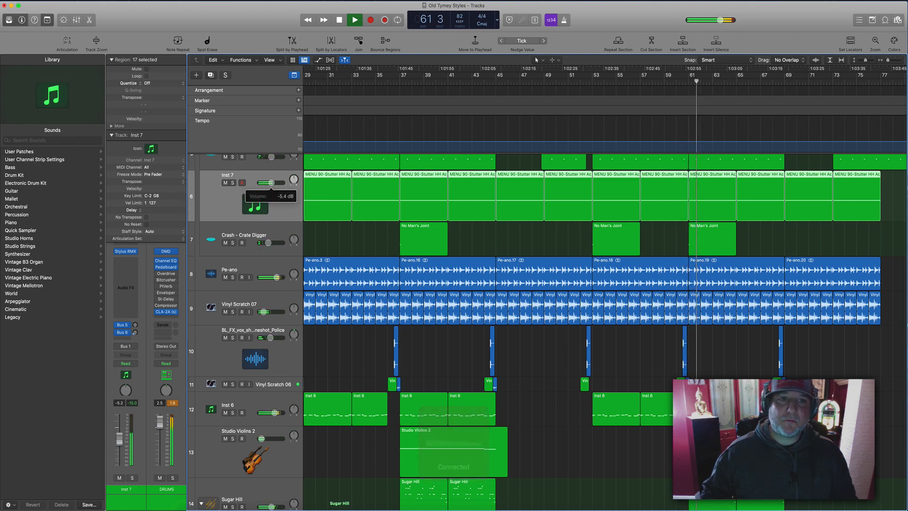
Collapse the DRUMS track stack and stop playback at bar 65.
scroll(418, 213, "right", 3)
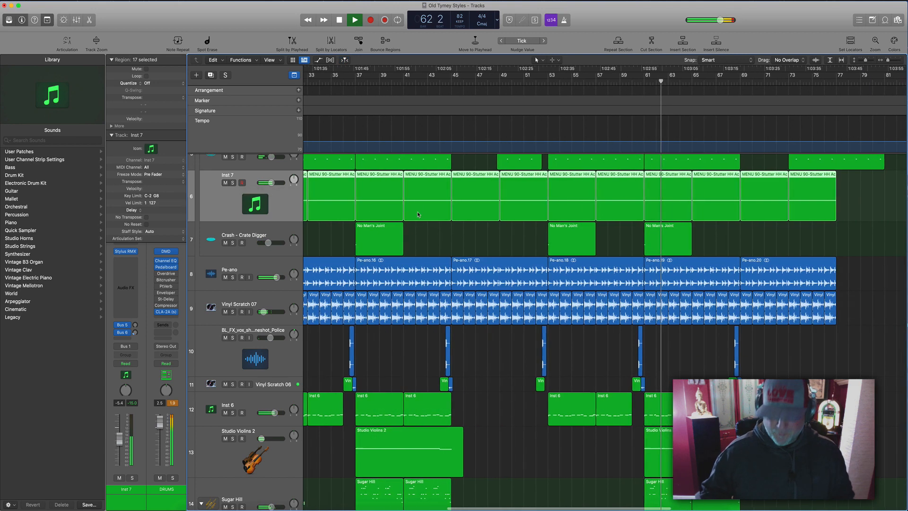
scroll(418, 212, "down", 8)
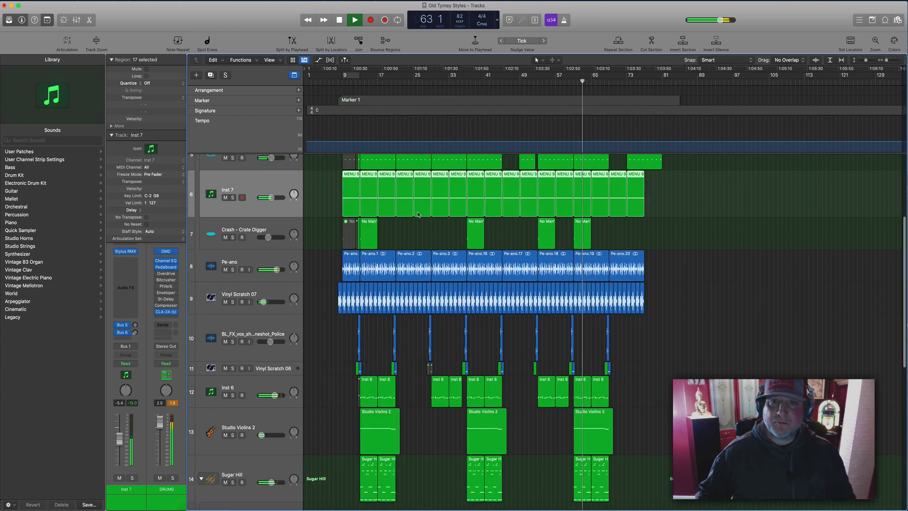
left_click(275, 351)
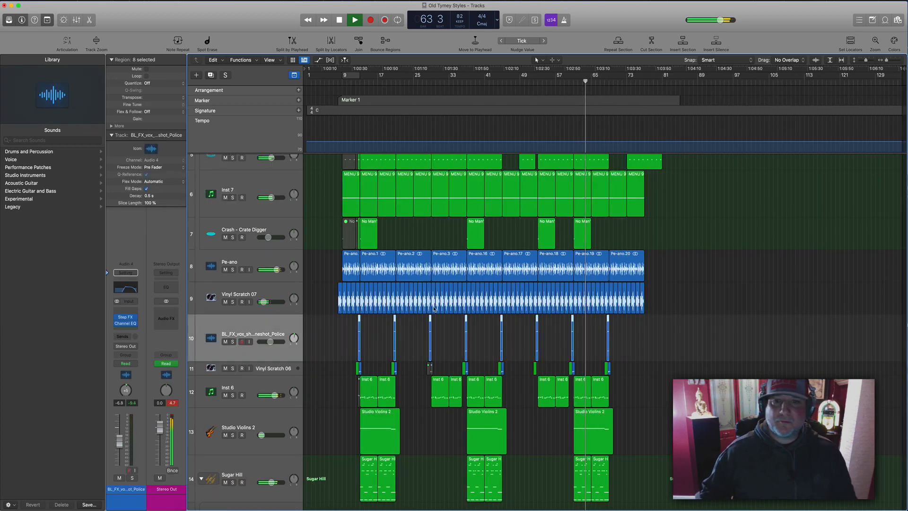
scroll(591, 281, "up", 6)
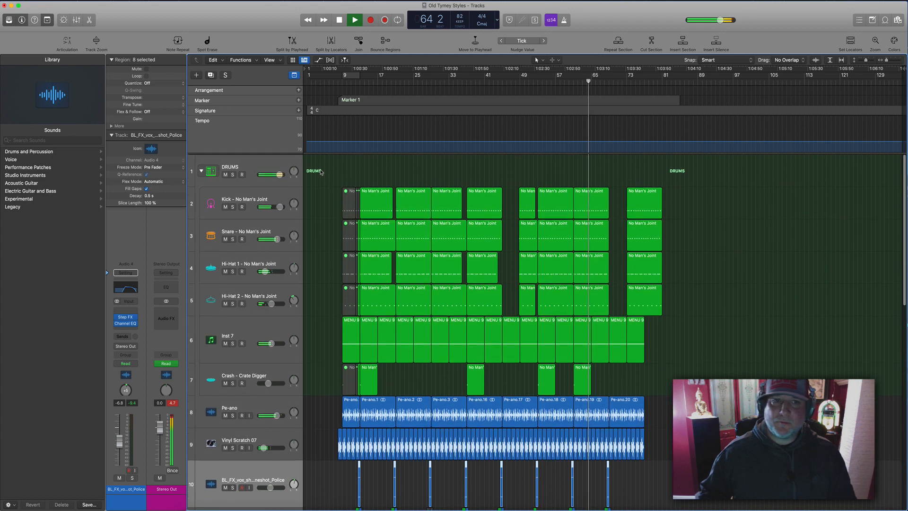
left_click(271, 166)
left_click(201, 170)
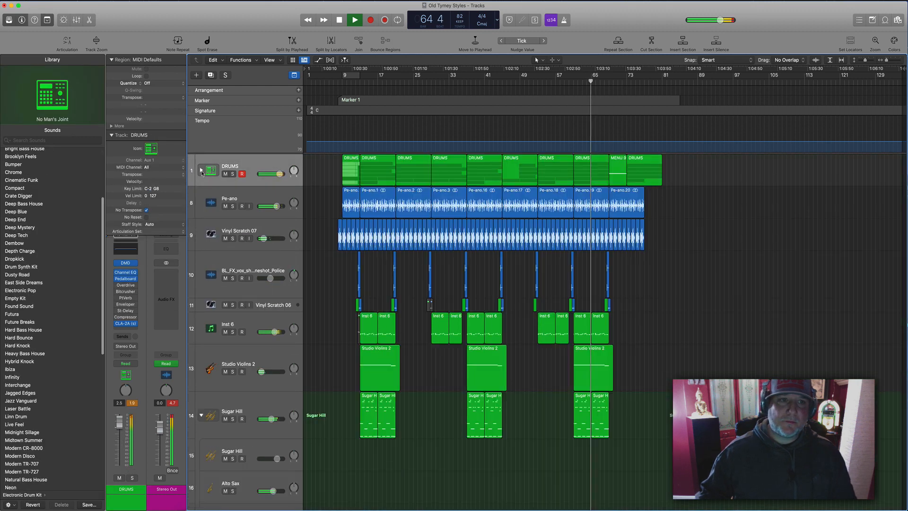
left_click(247, 167)
key("space")
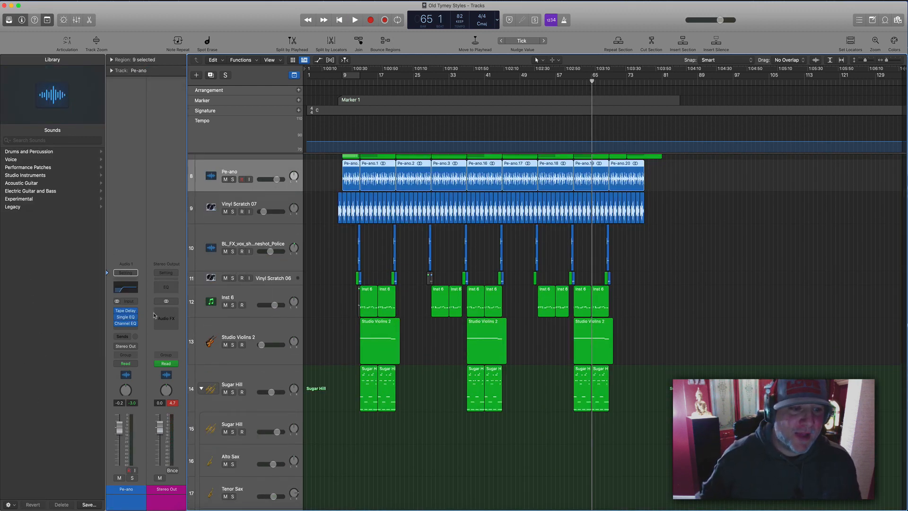
Insert the iZotope Ozone 9 stereo plug-in on the Stereo Out channel and move its window clear of the ruler.
left_click(157, 314)
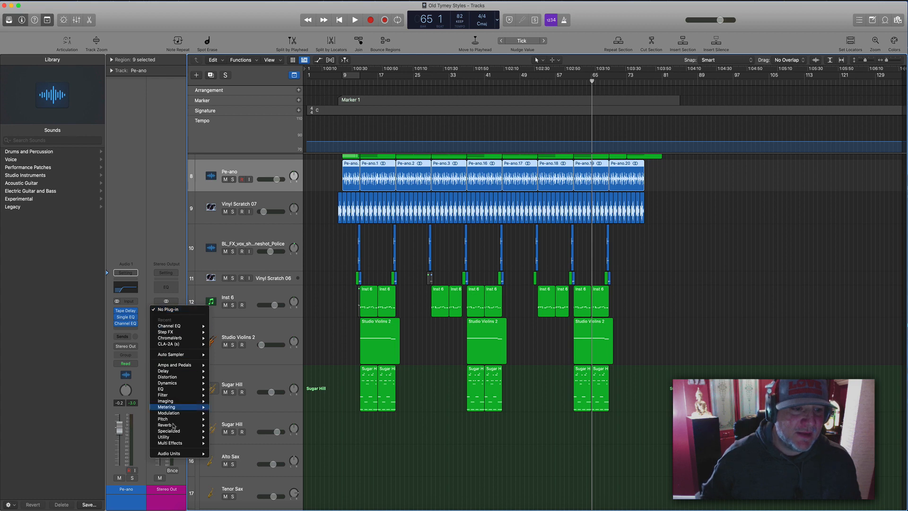
mouse_move(178, 458)
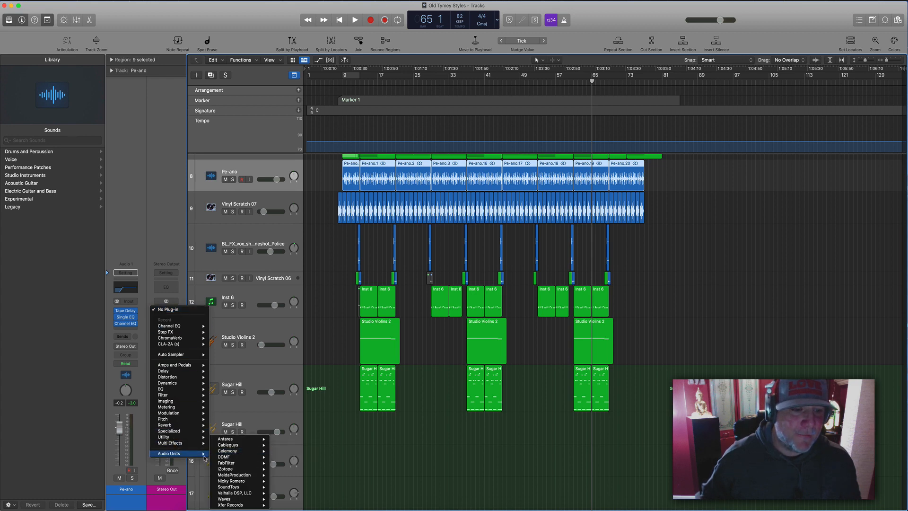
mouse_move(225, 471)
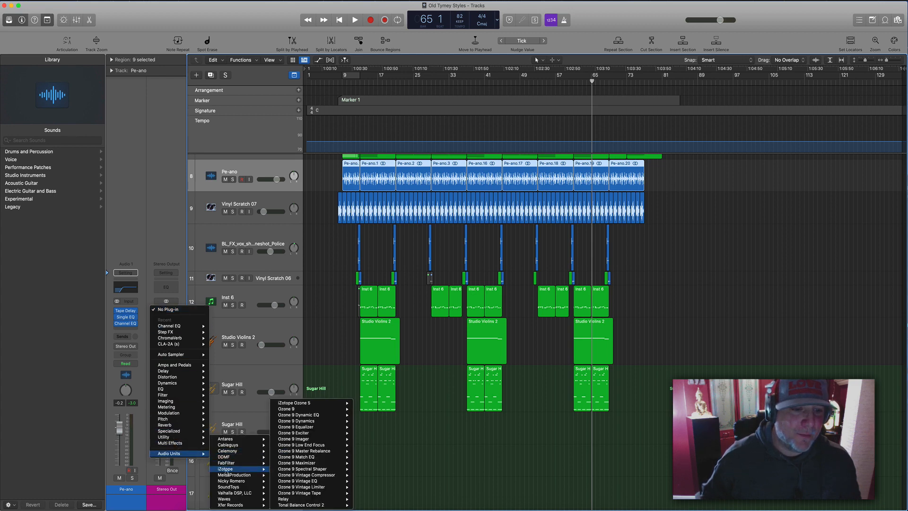
mouse_move(309, 409)
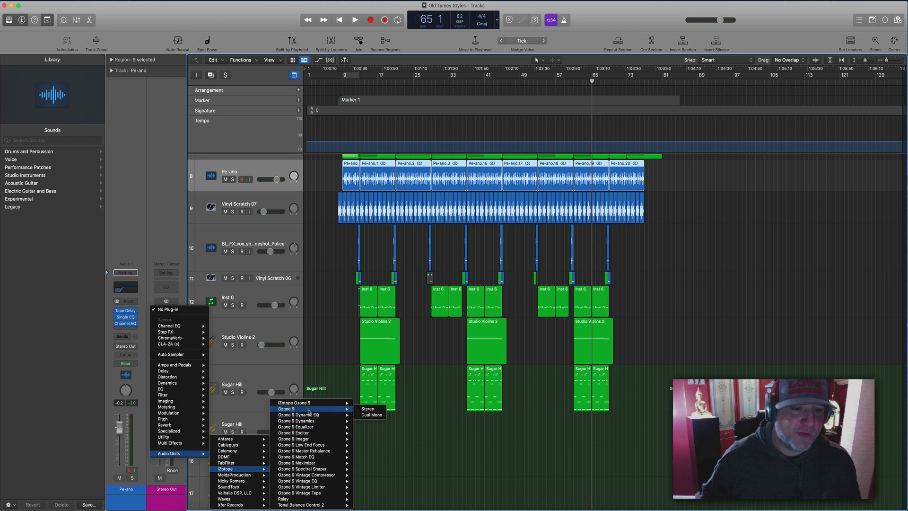
left_click(367, 409)
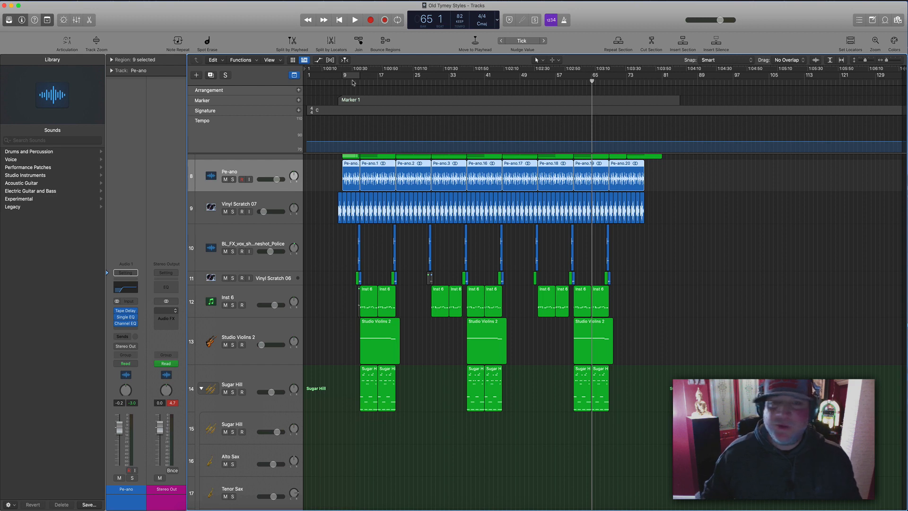
left_click_drag(373, 100, 496, 208)
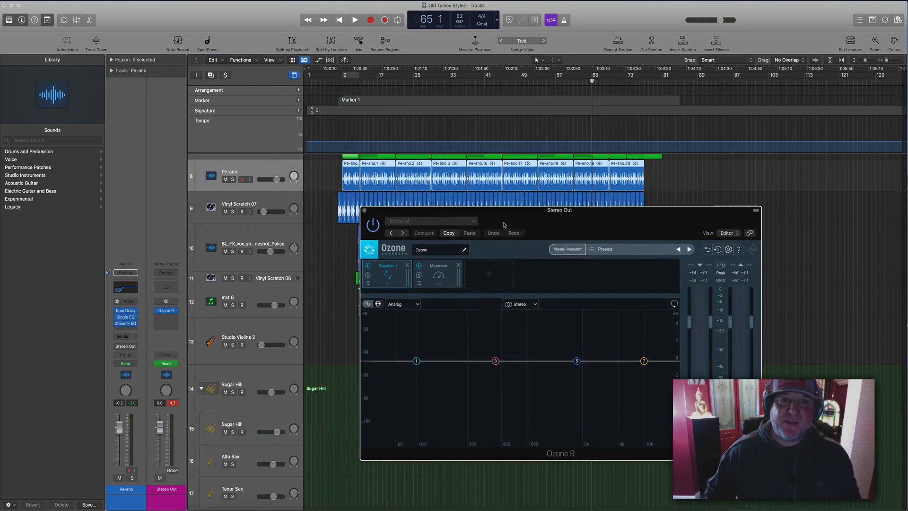
While playing from bar 9, set Ozone's EQ band 1 to Flat High-Pass at 33 Hz and boost the Baxandall Treble band about 1.3 dB.
left_click(343, 83)
key("space")
left_click_drag(496, 210, 554, 202)
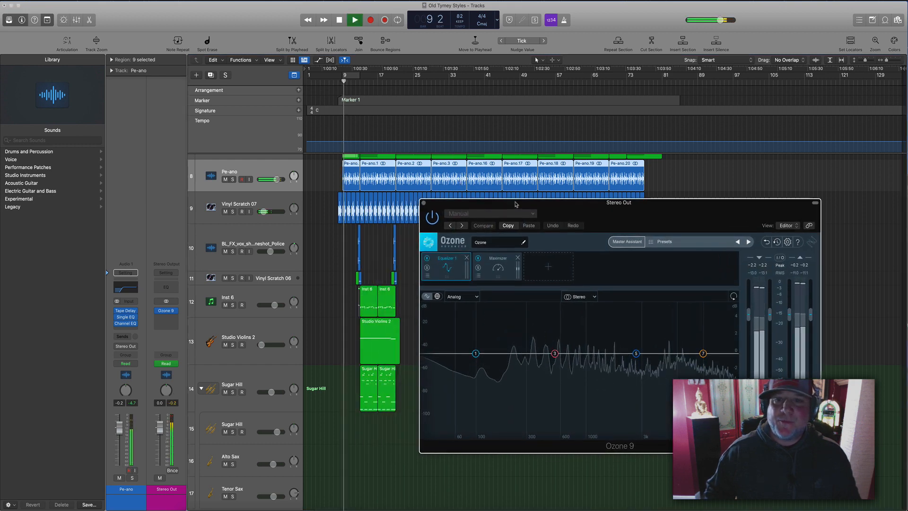
left_click(500, 274)
left_click(446, 266)
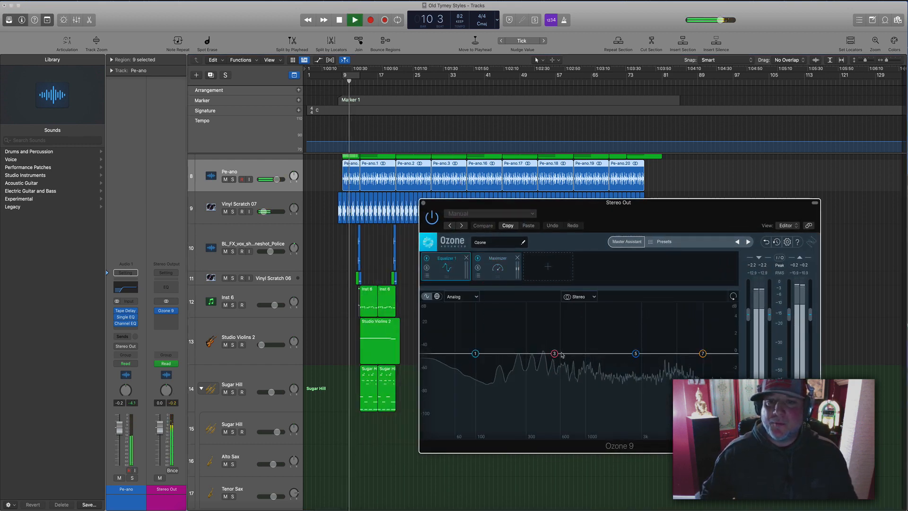
left_click_drag(451, 372, 434, 437)
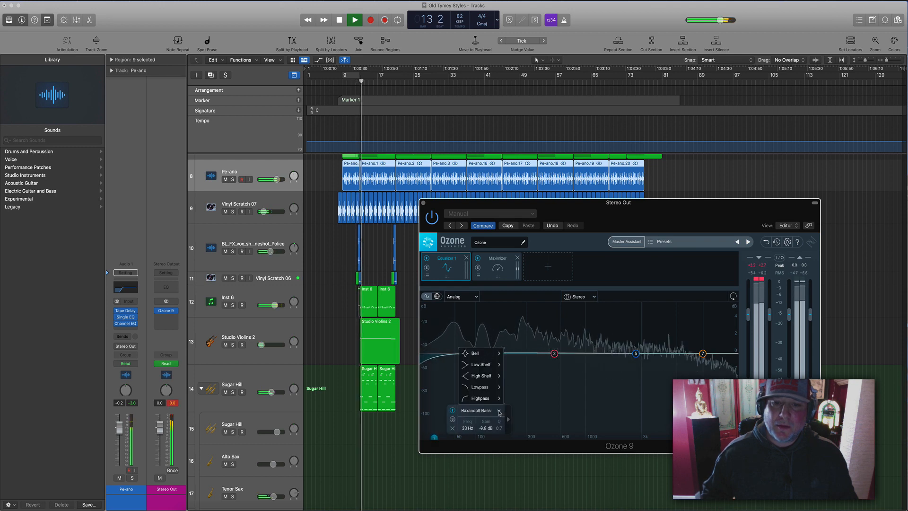
mouse_move(486, 398)
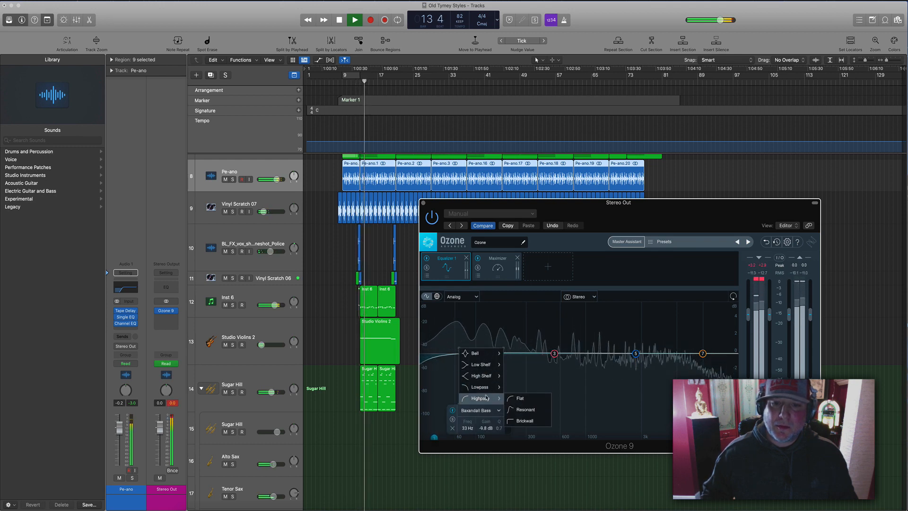
left_click(520, 398)
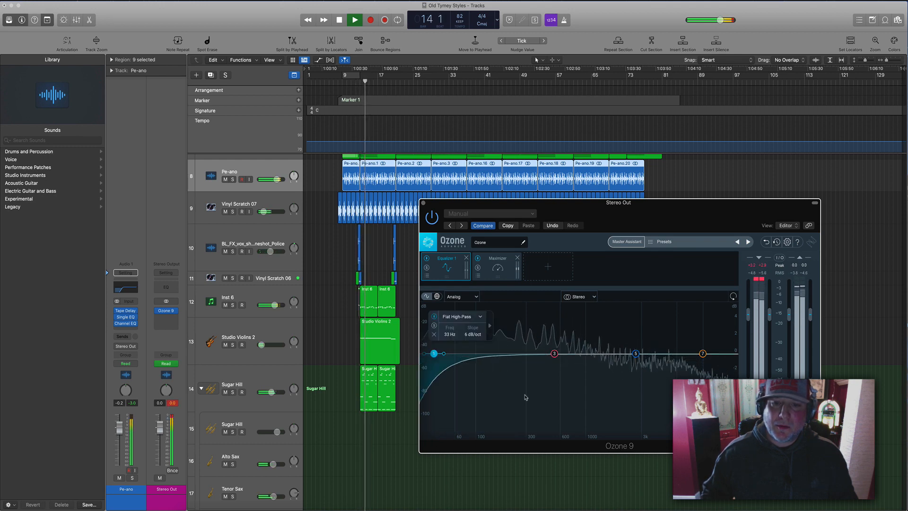
left_click(703, 354)
left_click_drag(703, 353, 710, 342)
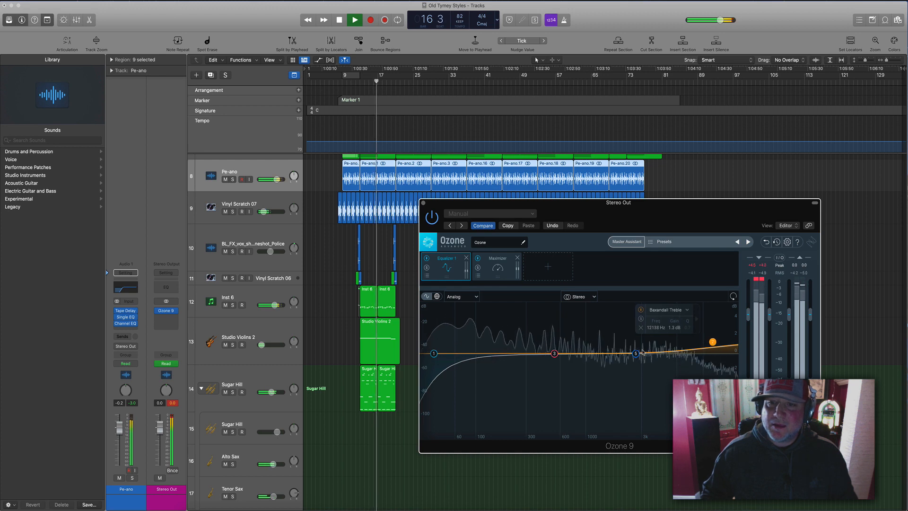
Set the Ozone Maximizer to IRC IV mode with the Classic style and lower its threshold to -4.8 dB.
left_click(497, 267)
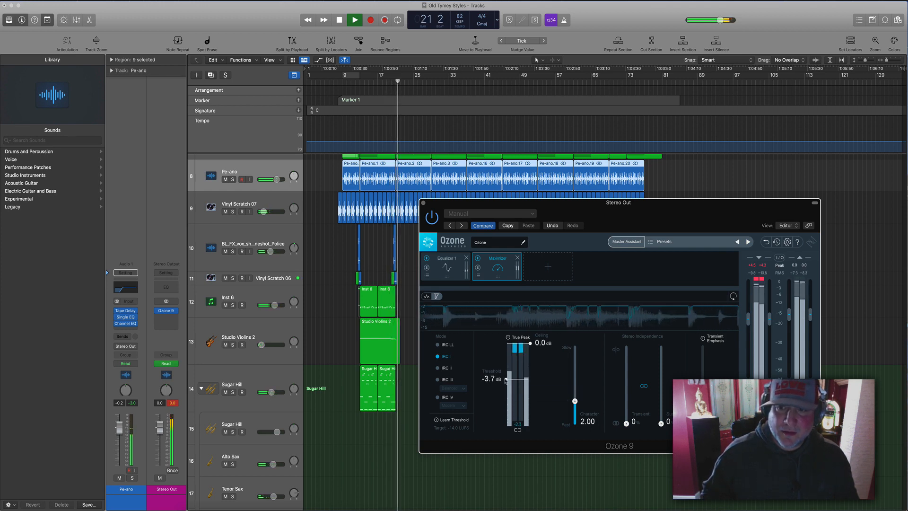
left_click(440, 398)
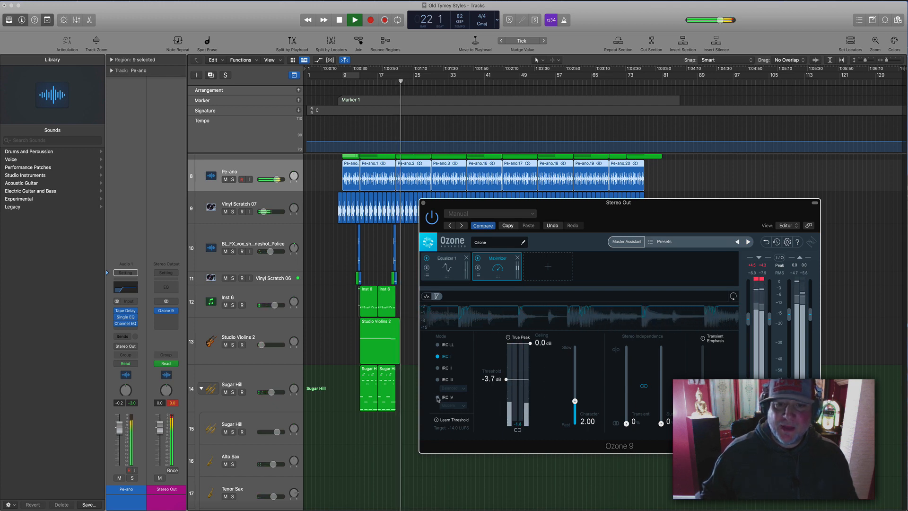
left_click(463, 407)
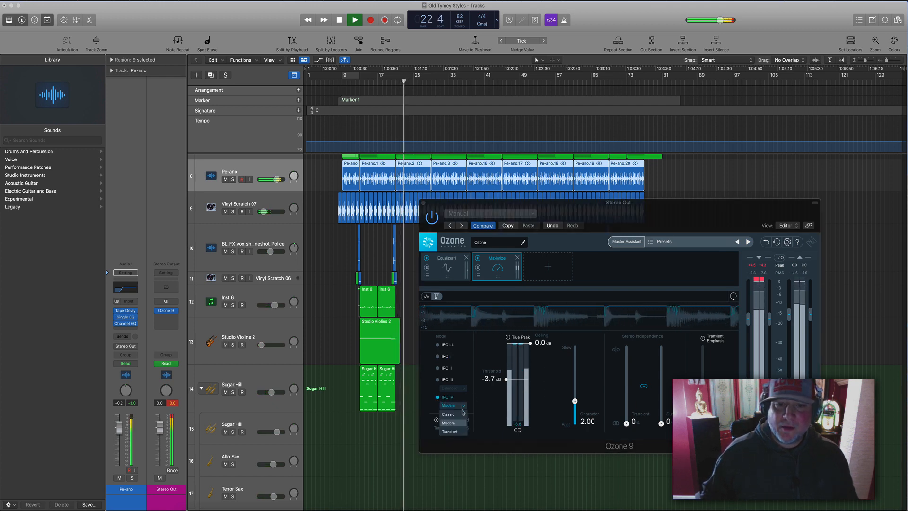
left_click(451, 414)
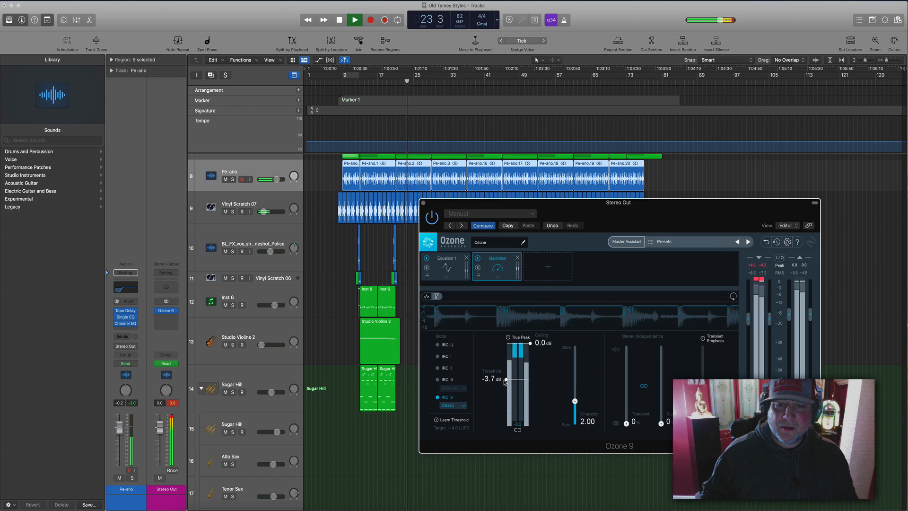
left_click_drag(504, 384, 503, 387)
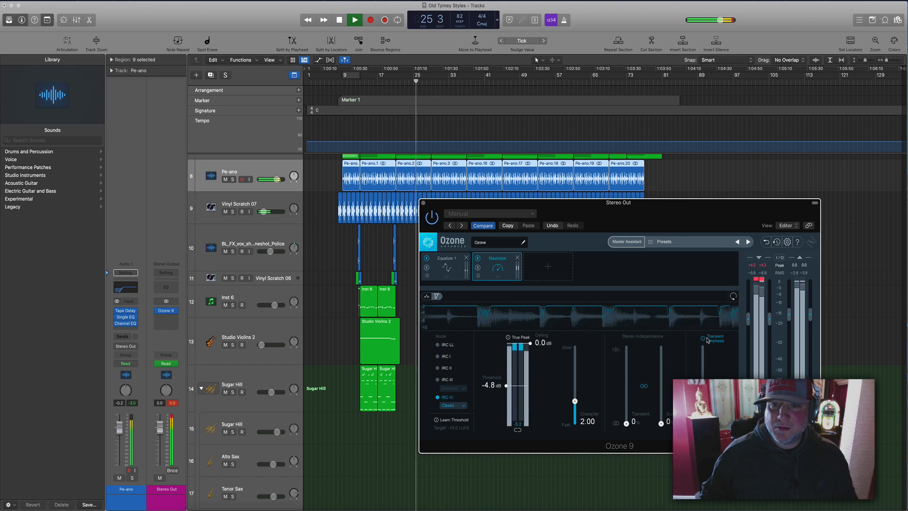
Close the Ozone 9 window, deselect the regions and stop playback.
left_click(423, 204)
left_click(702, 299)
key("space")
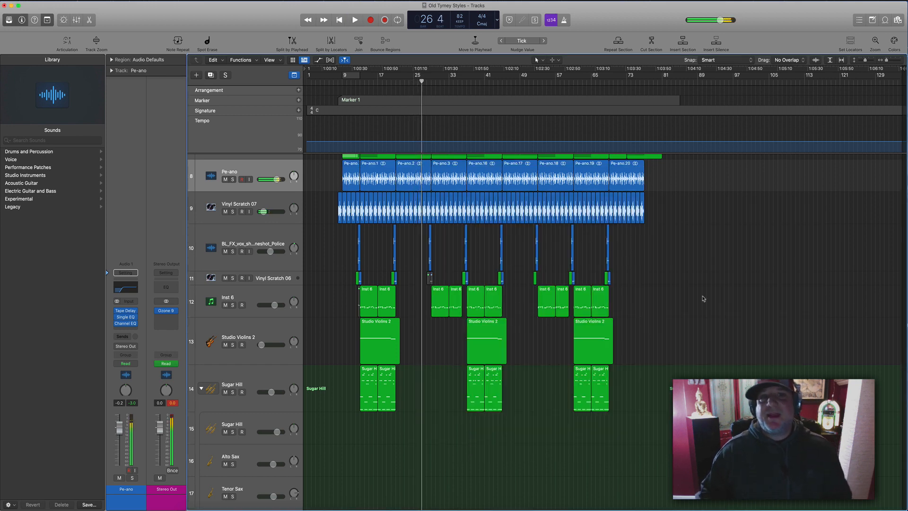